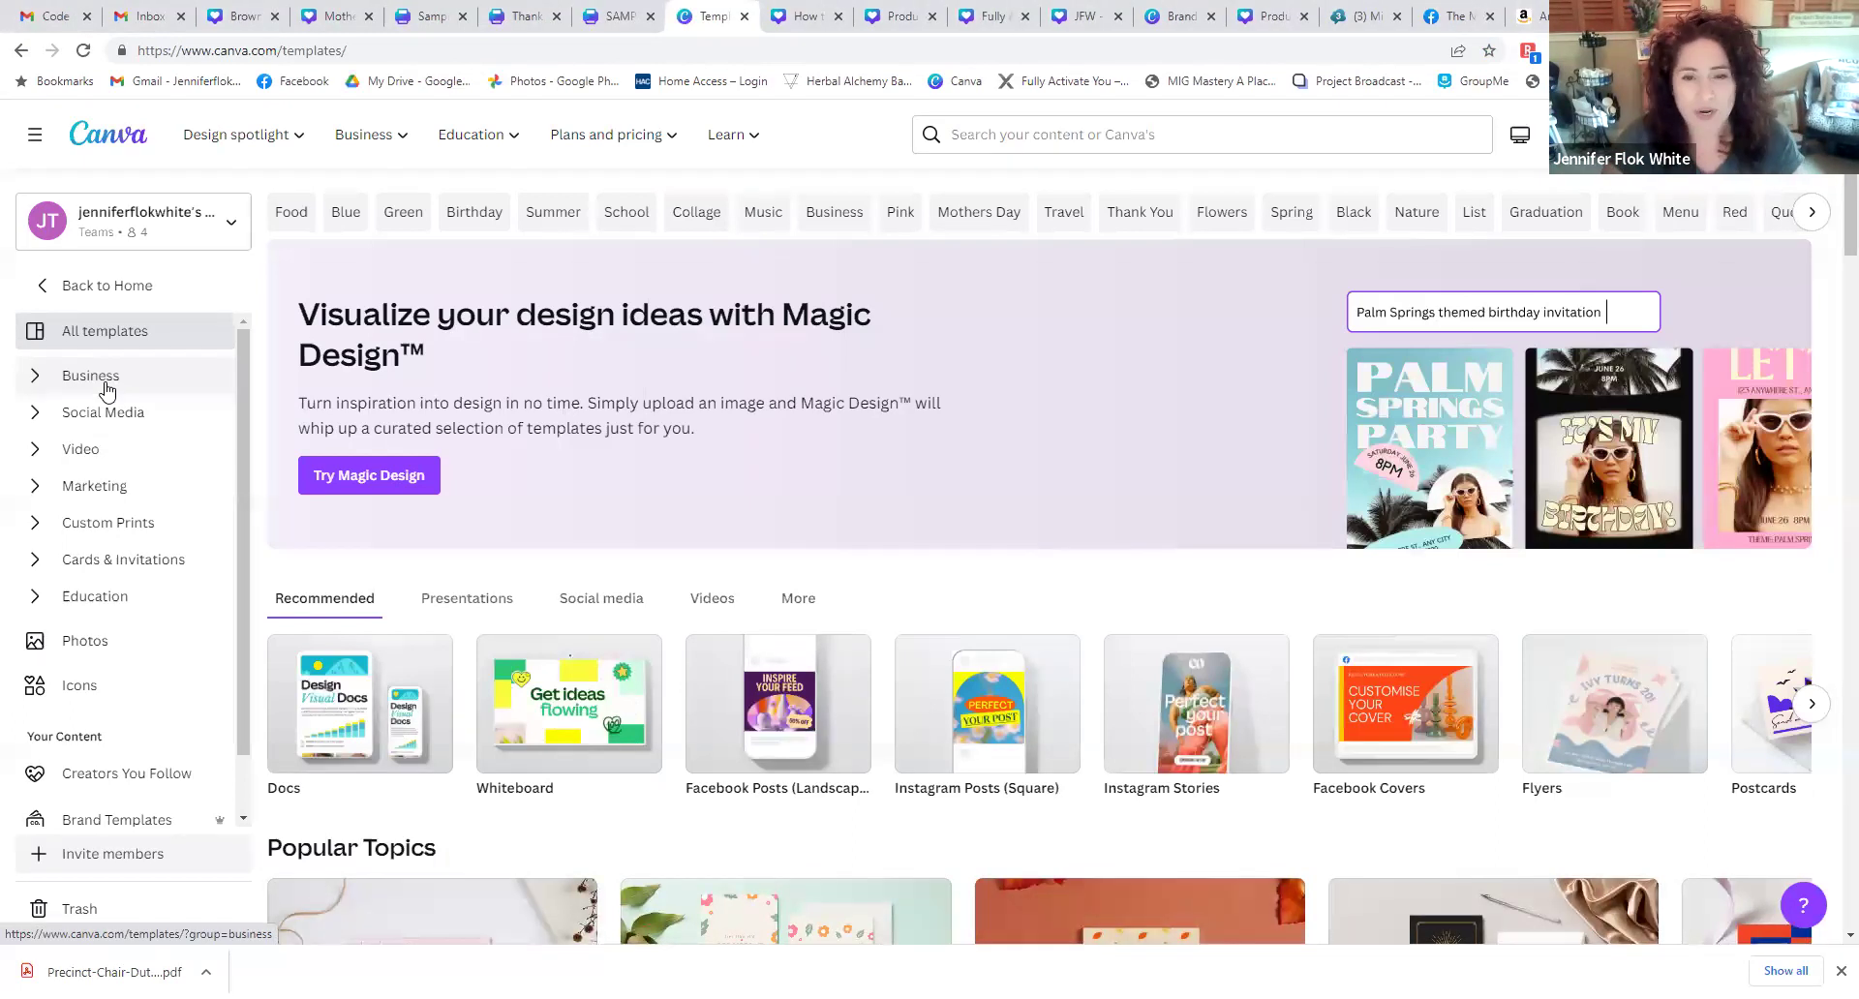
- Look through the templates home page, covering popular topics, featured collections, suggested posts and trending designs
scroll(758, 397, "down", 3)
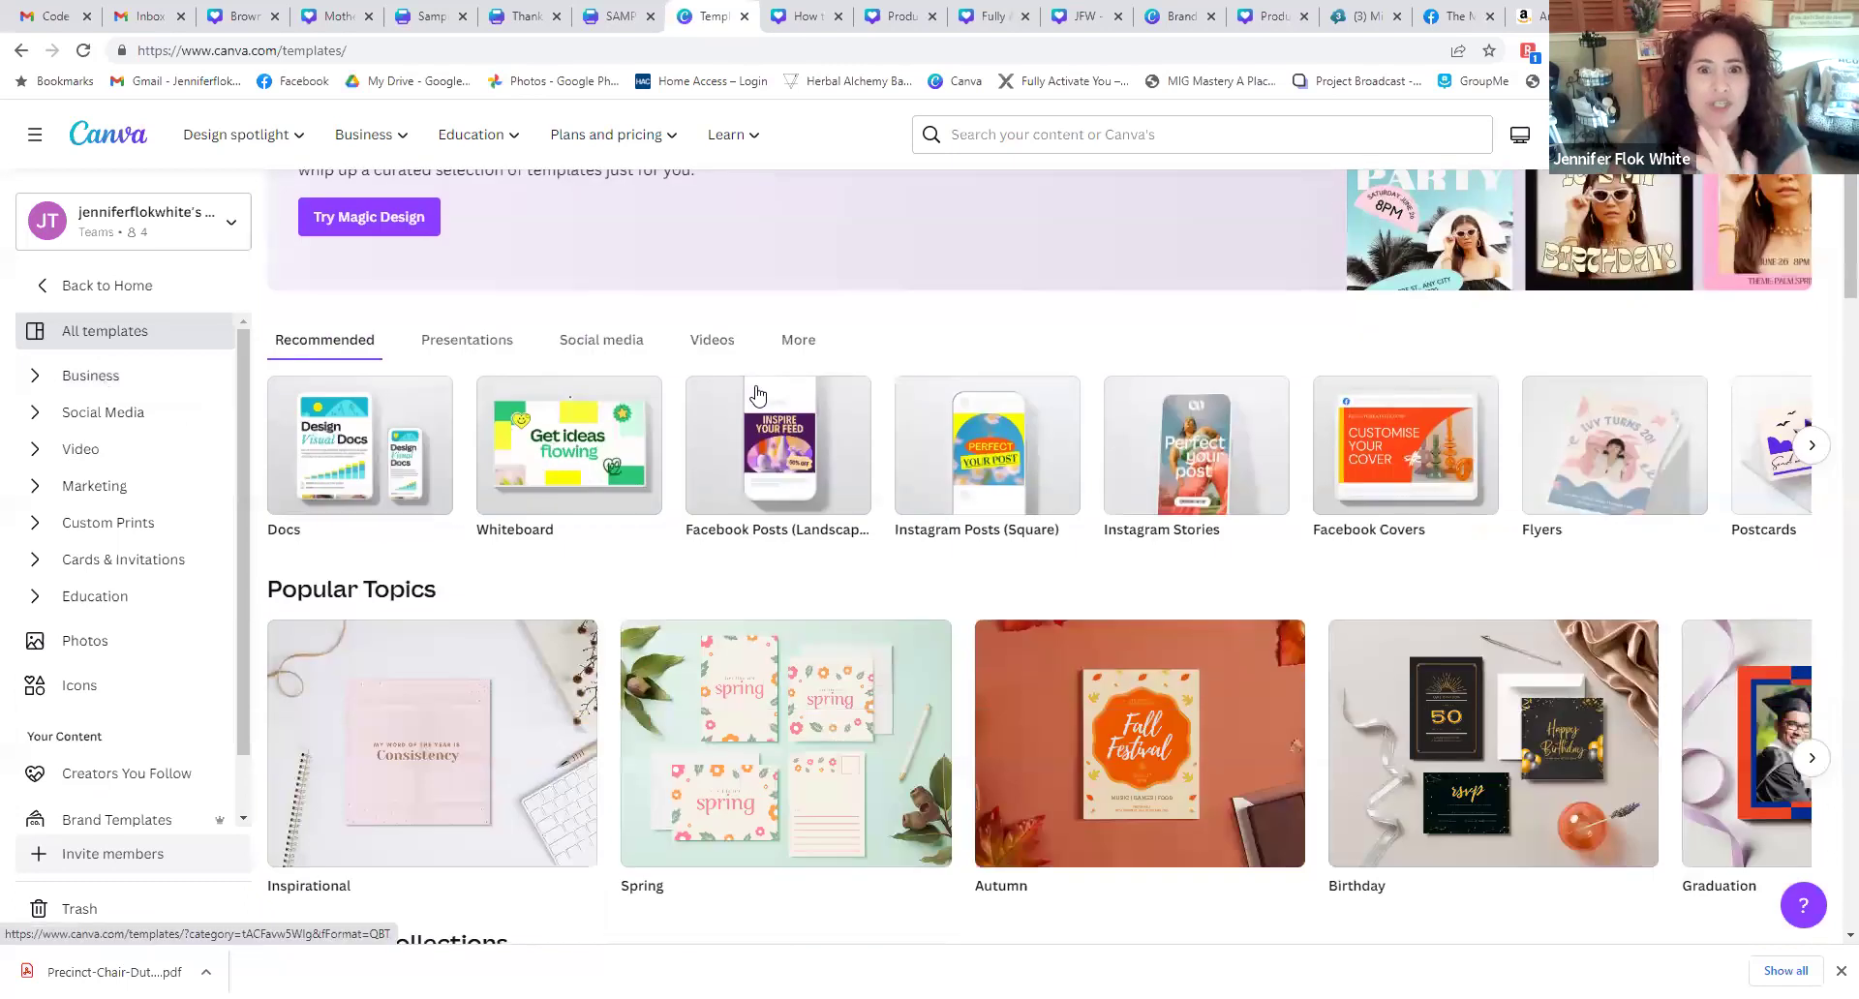
scroll(758, 395, "down", 3)
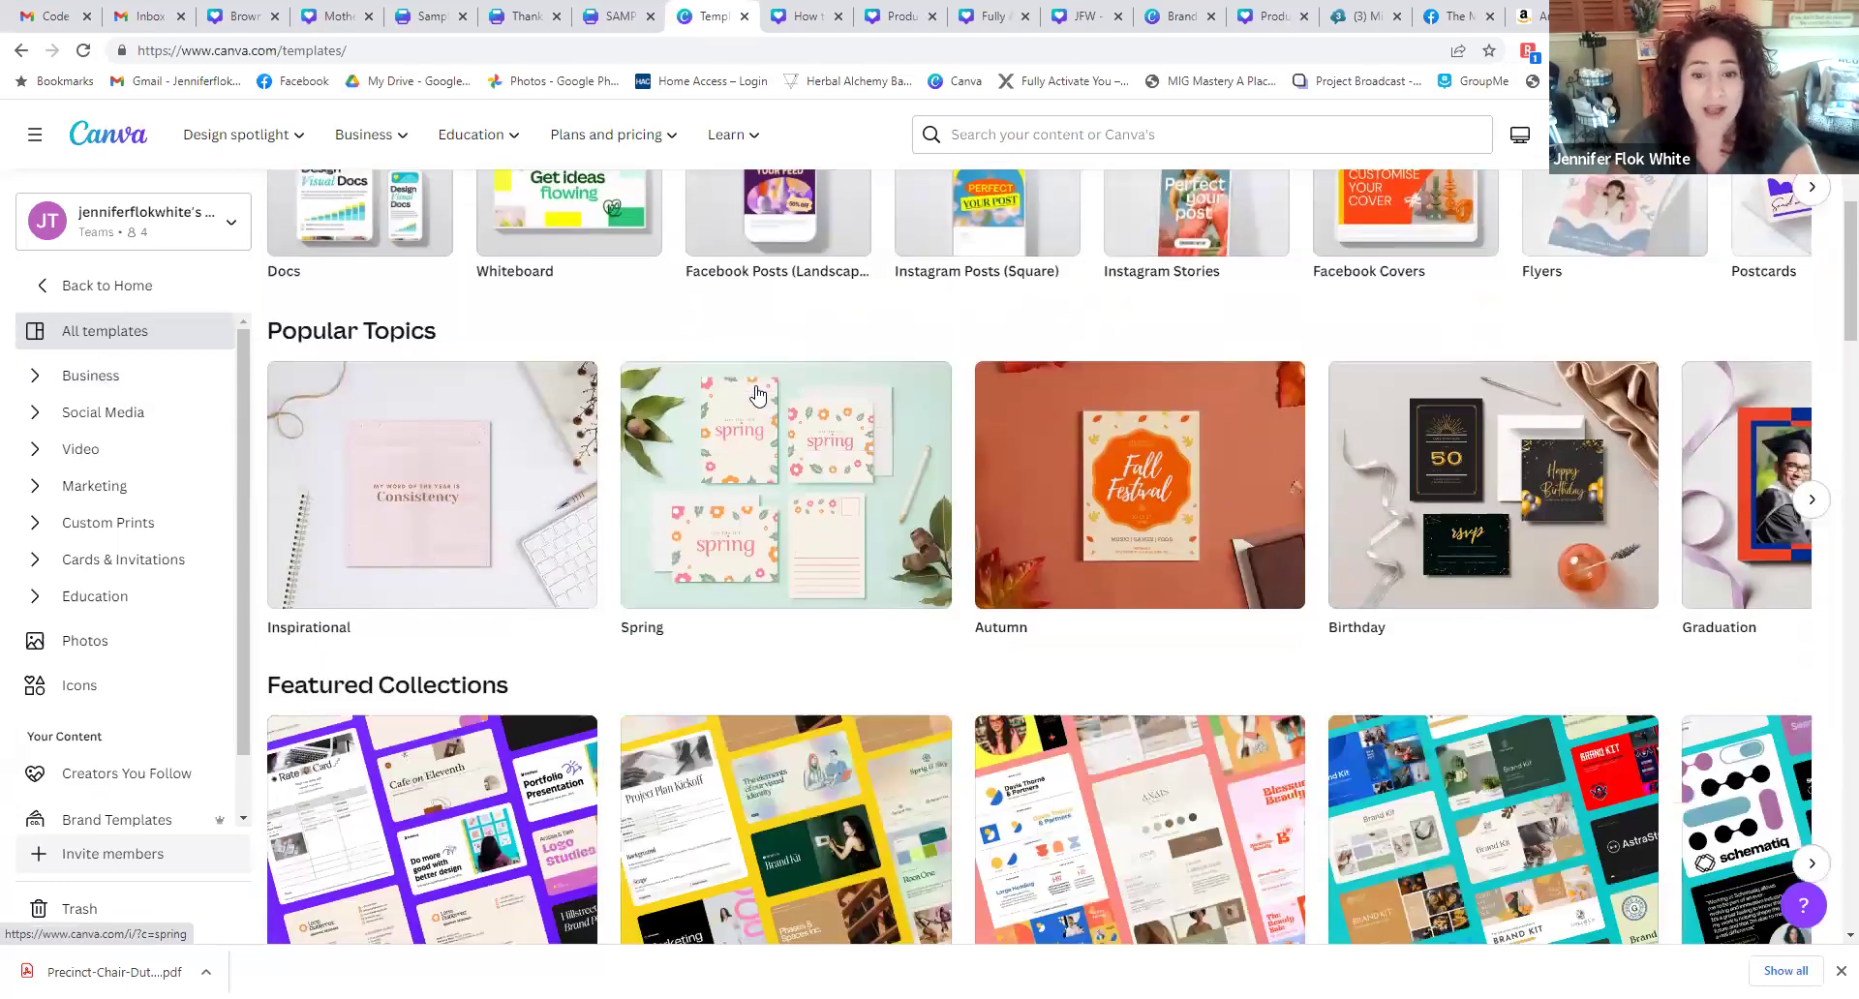
scroll(758, 395, "down", 5)
scroll(757, 395, "down", 1)
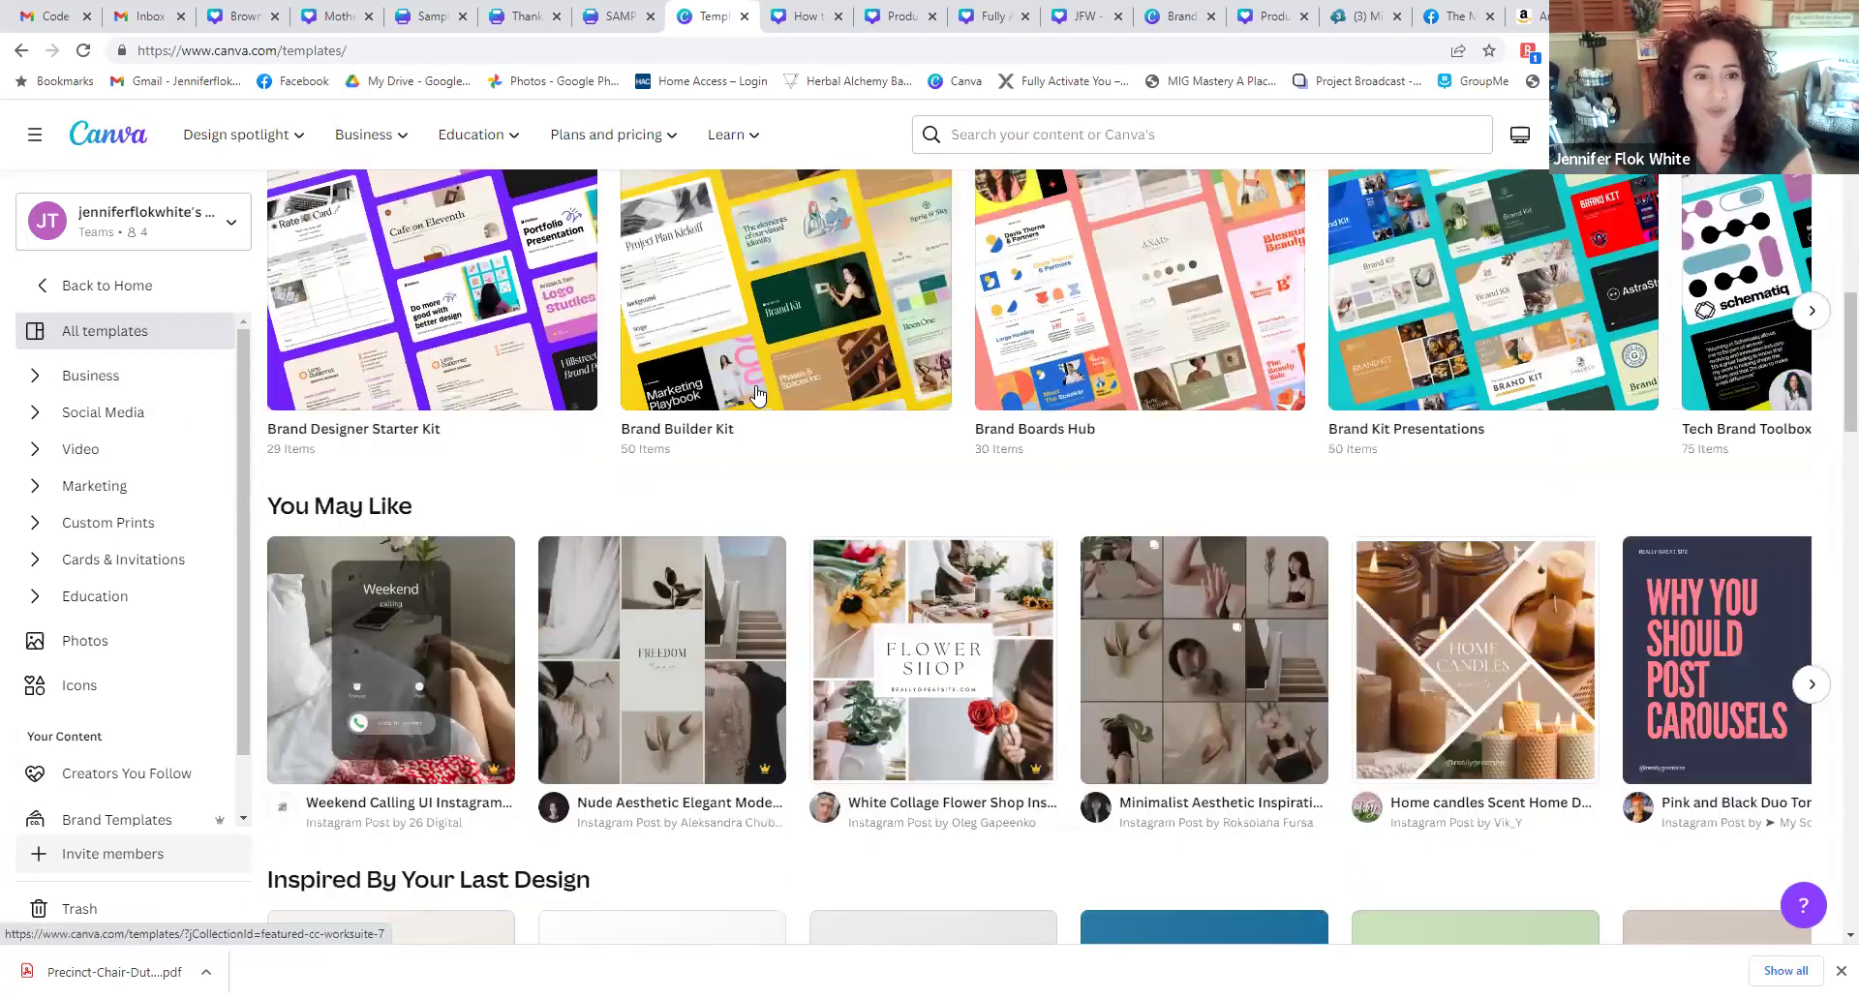
scroll(758, 395, "down", 2)
scroll(760, 470, "down", 3)
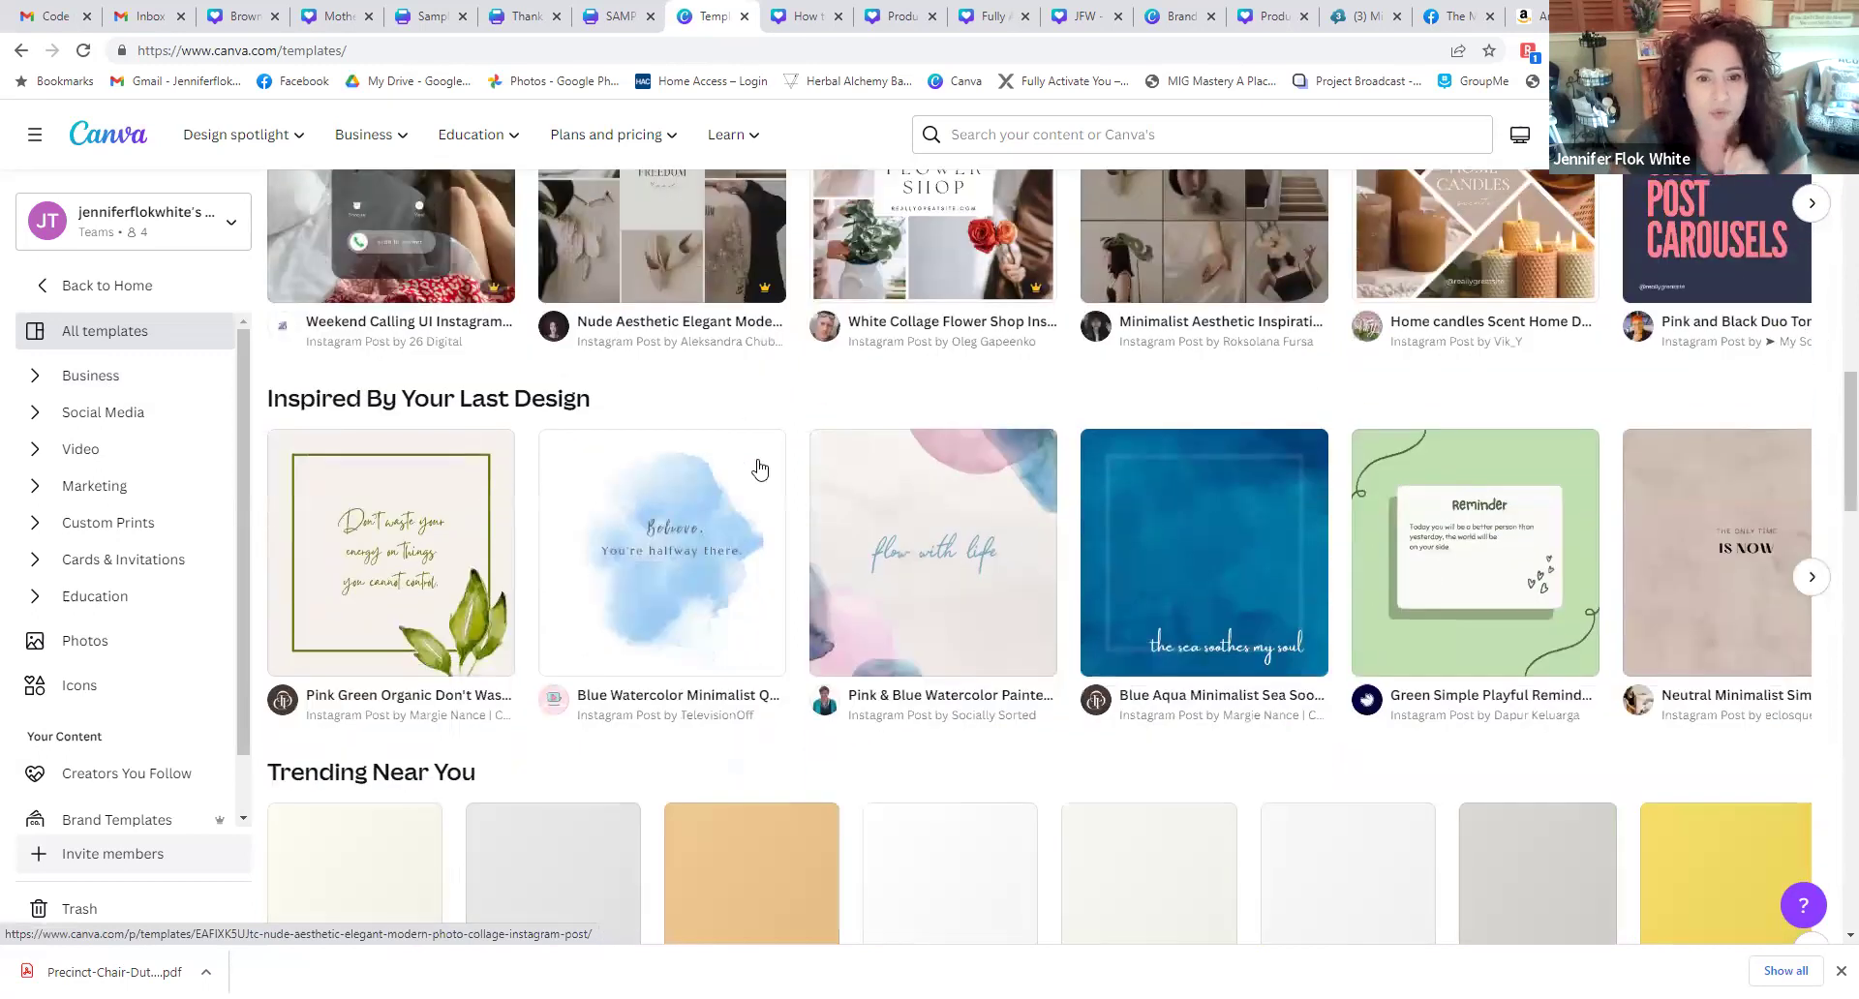
mouse_move(760, 470)
scroll(760, 467, "down", 3)
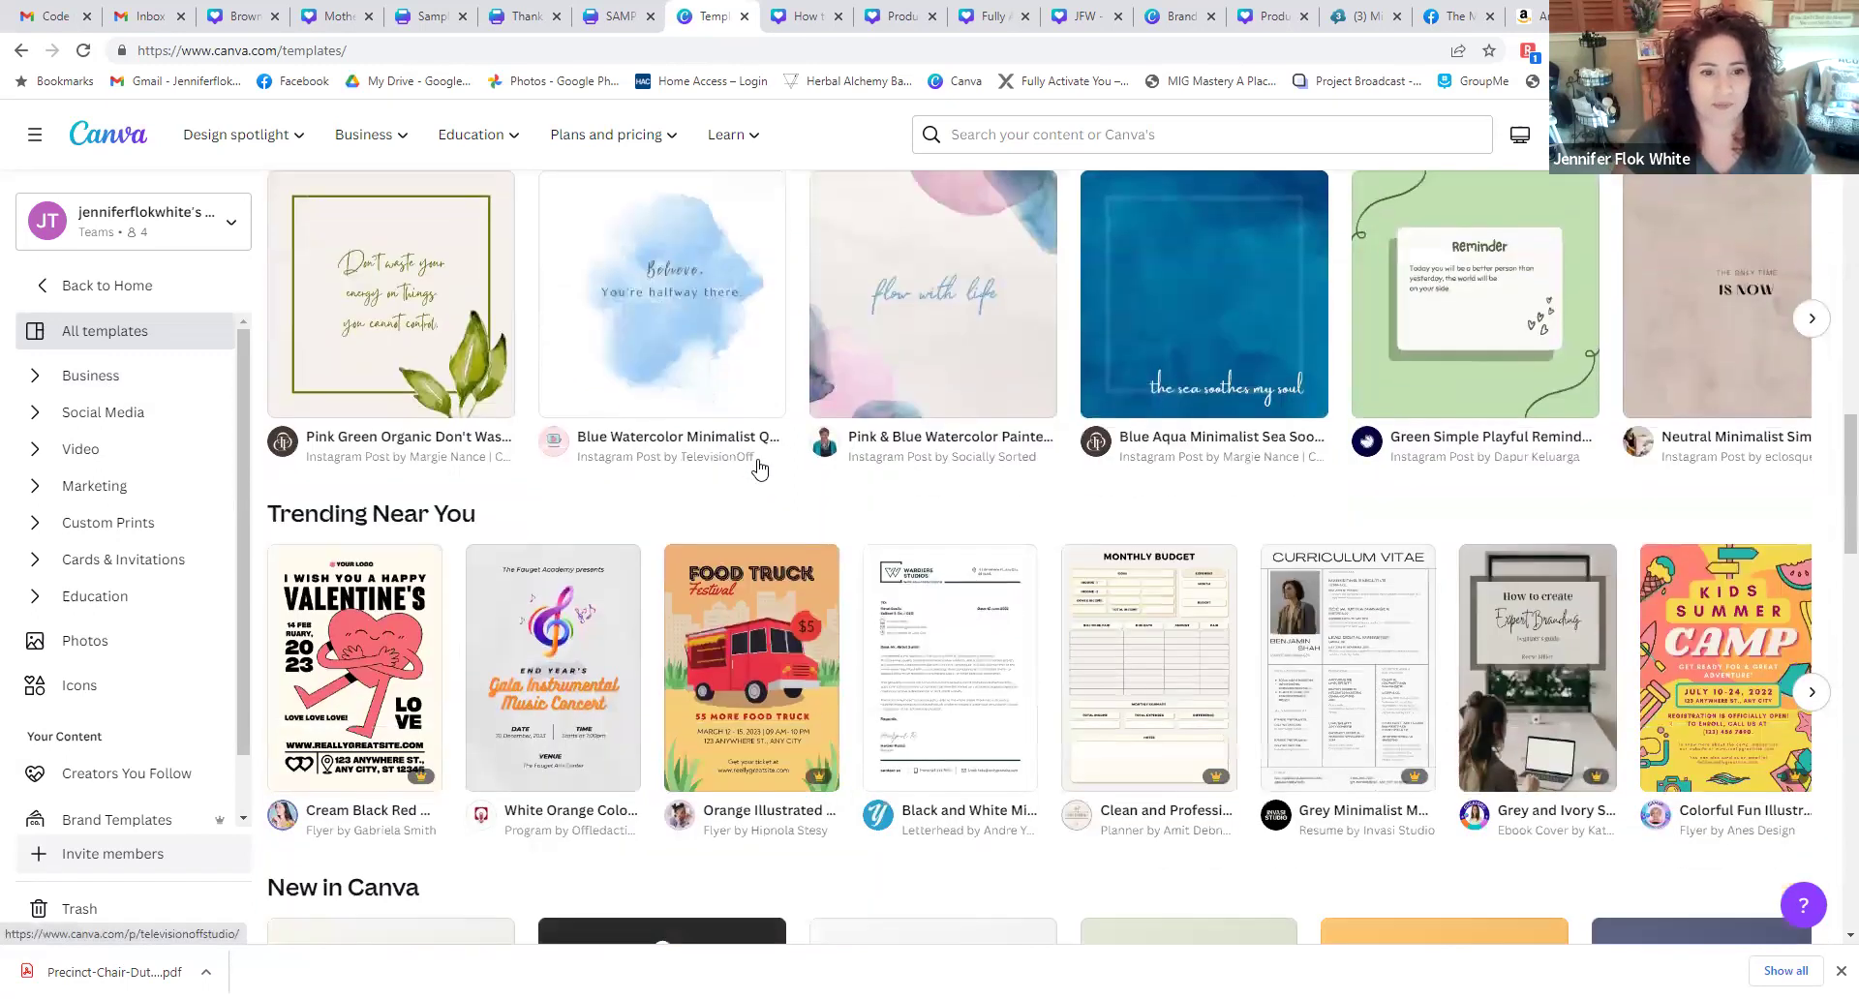
scroll(760, 469, "up", 8)
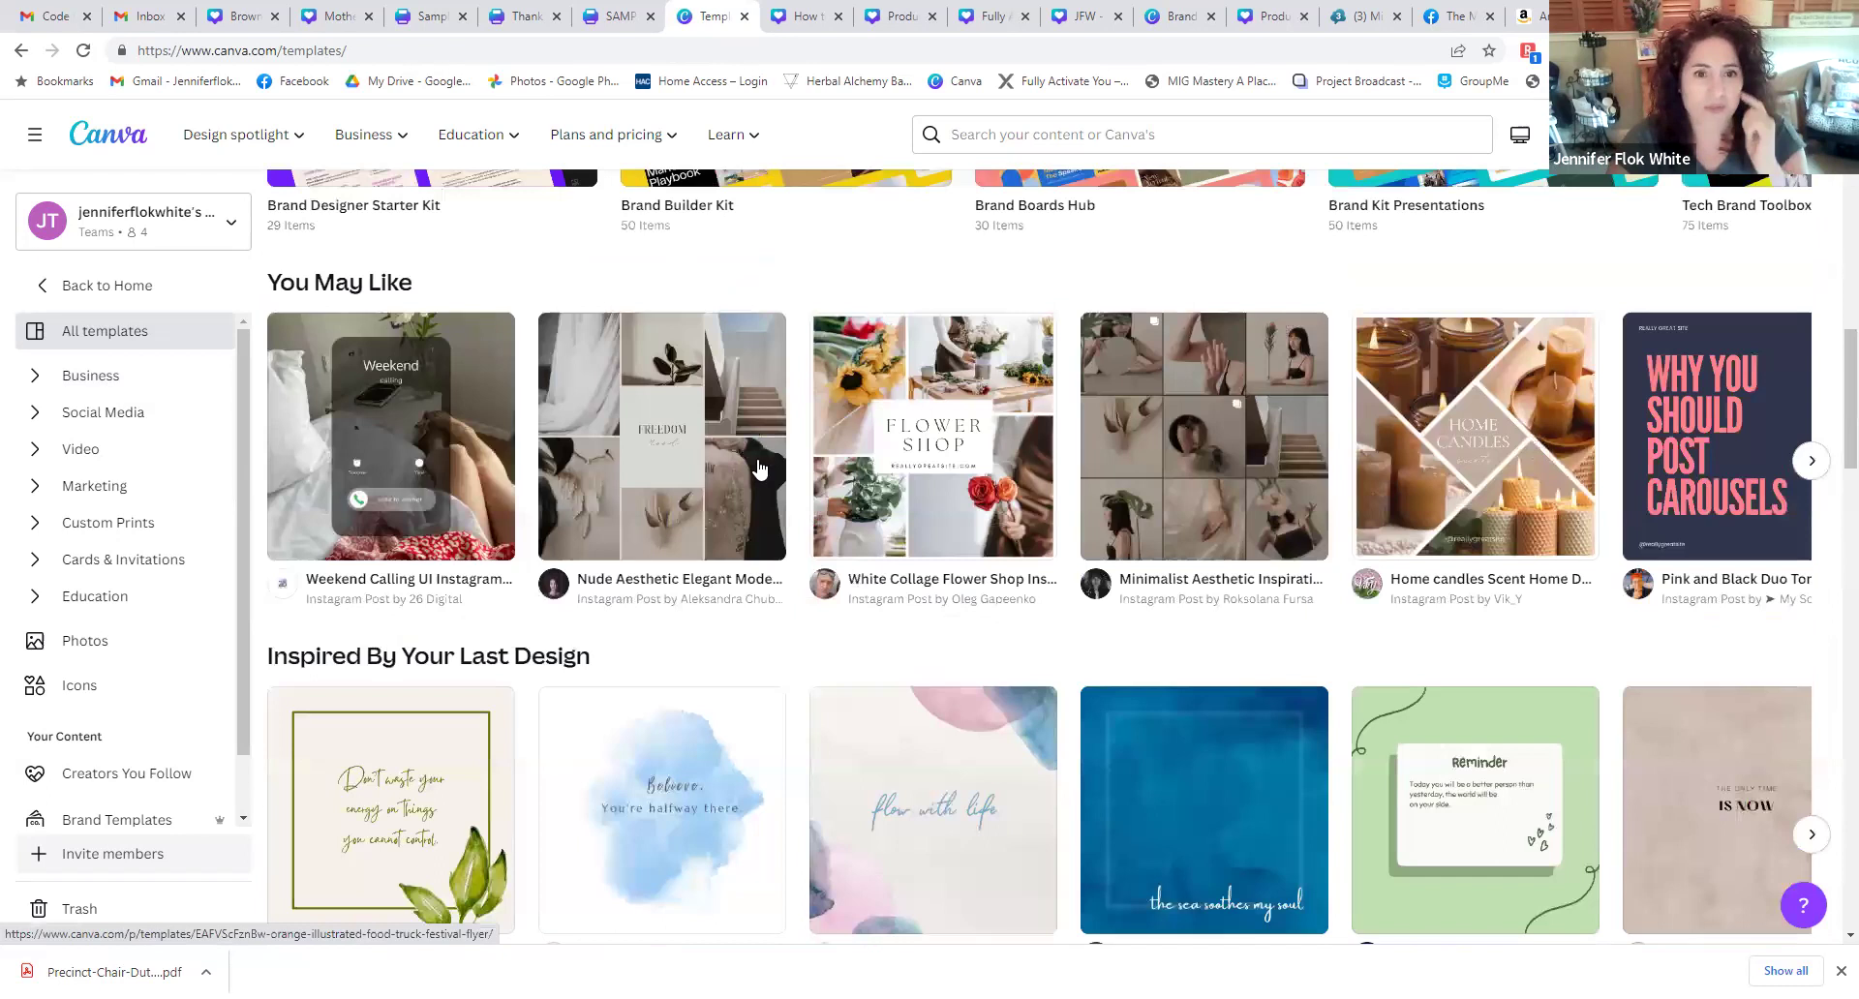
scroll(567, 550, "down", 2)
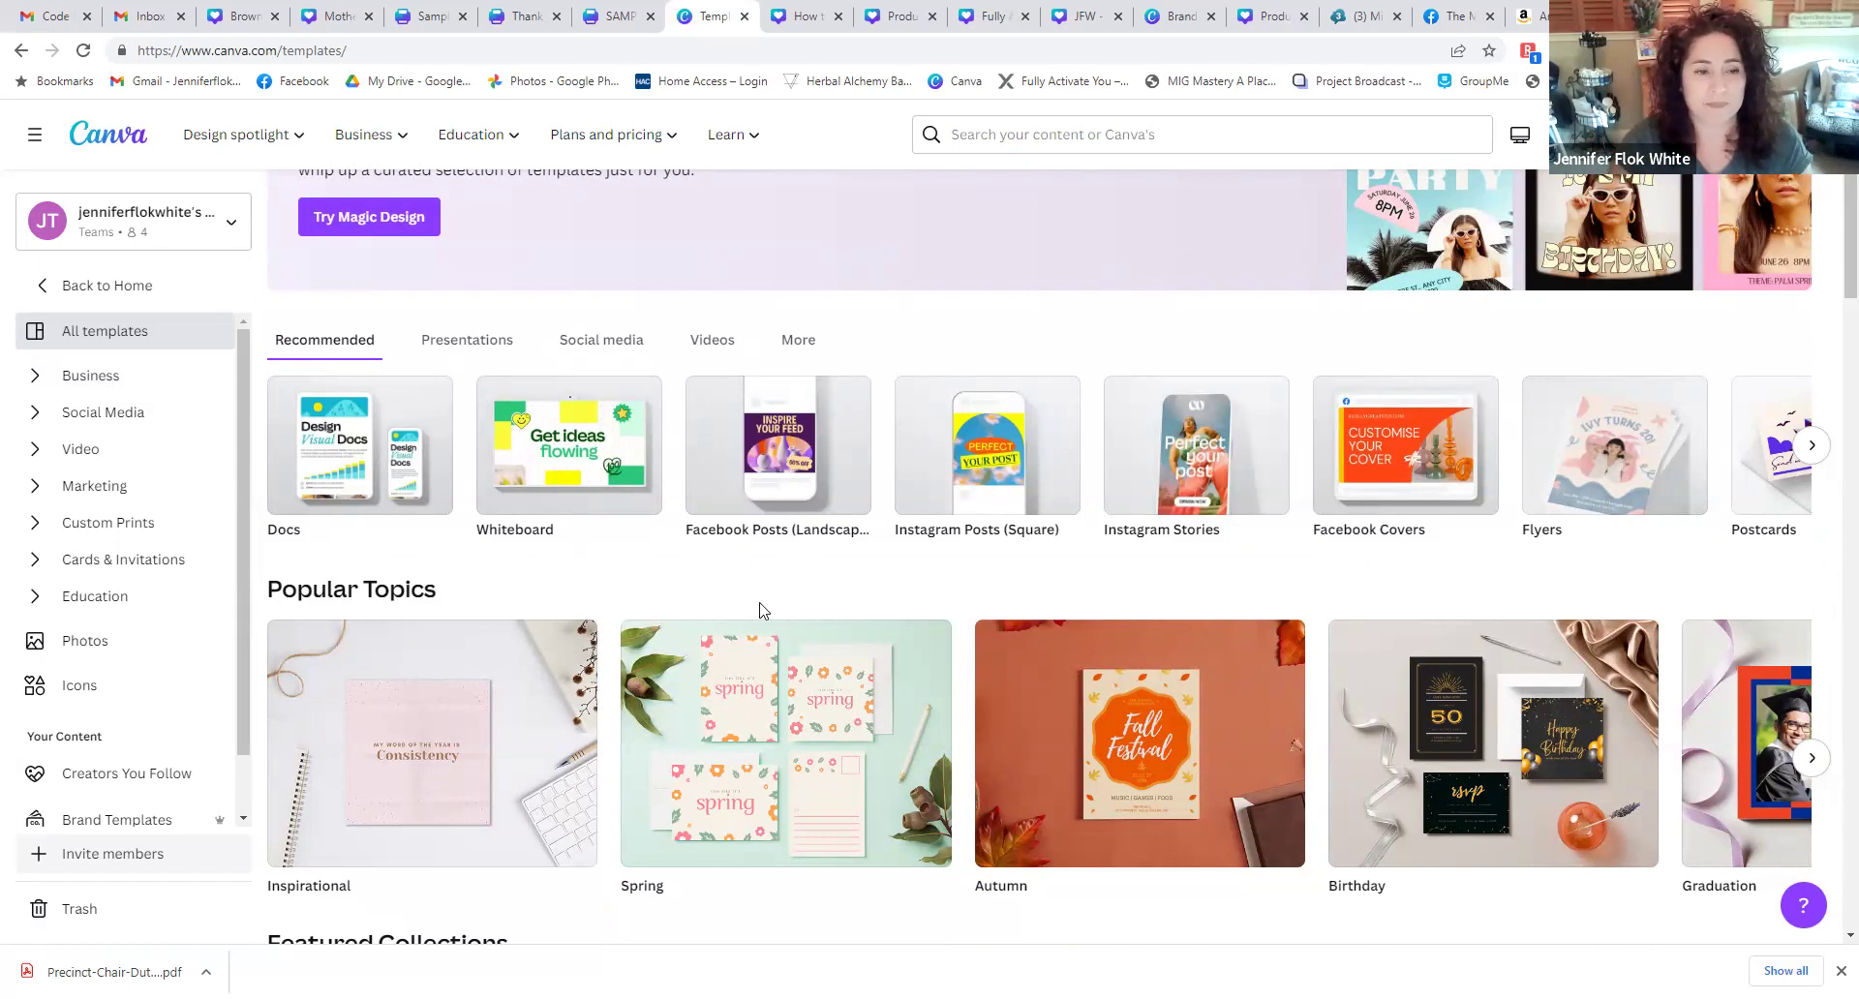
- Open the Instagram post templates in the Social Media category and look through the available designs
left_click(84, 418)
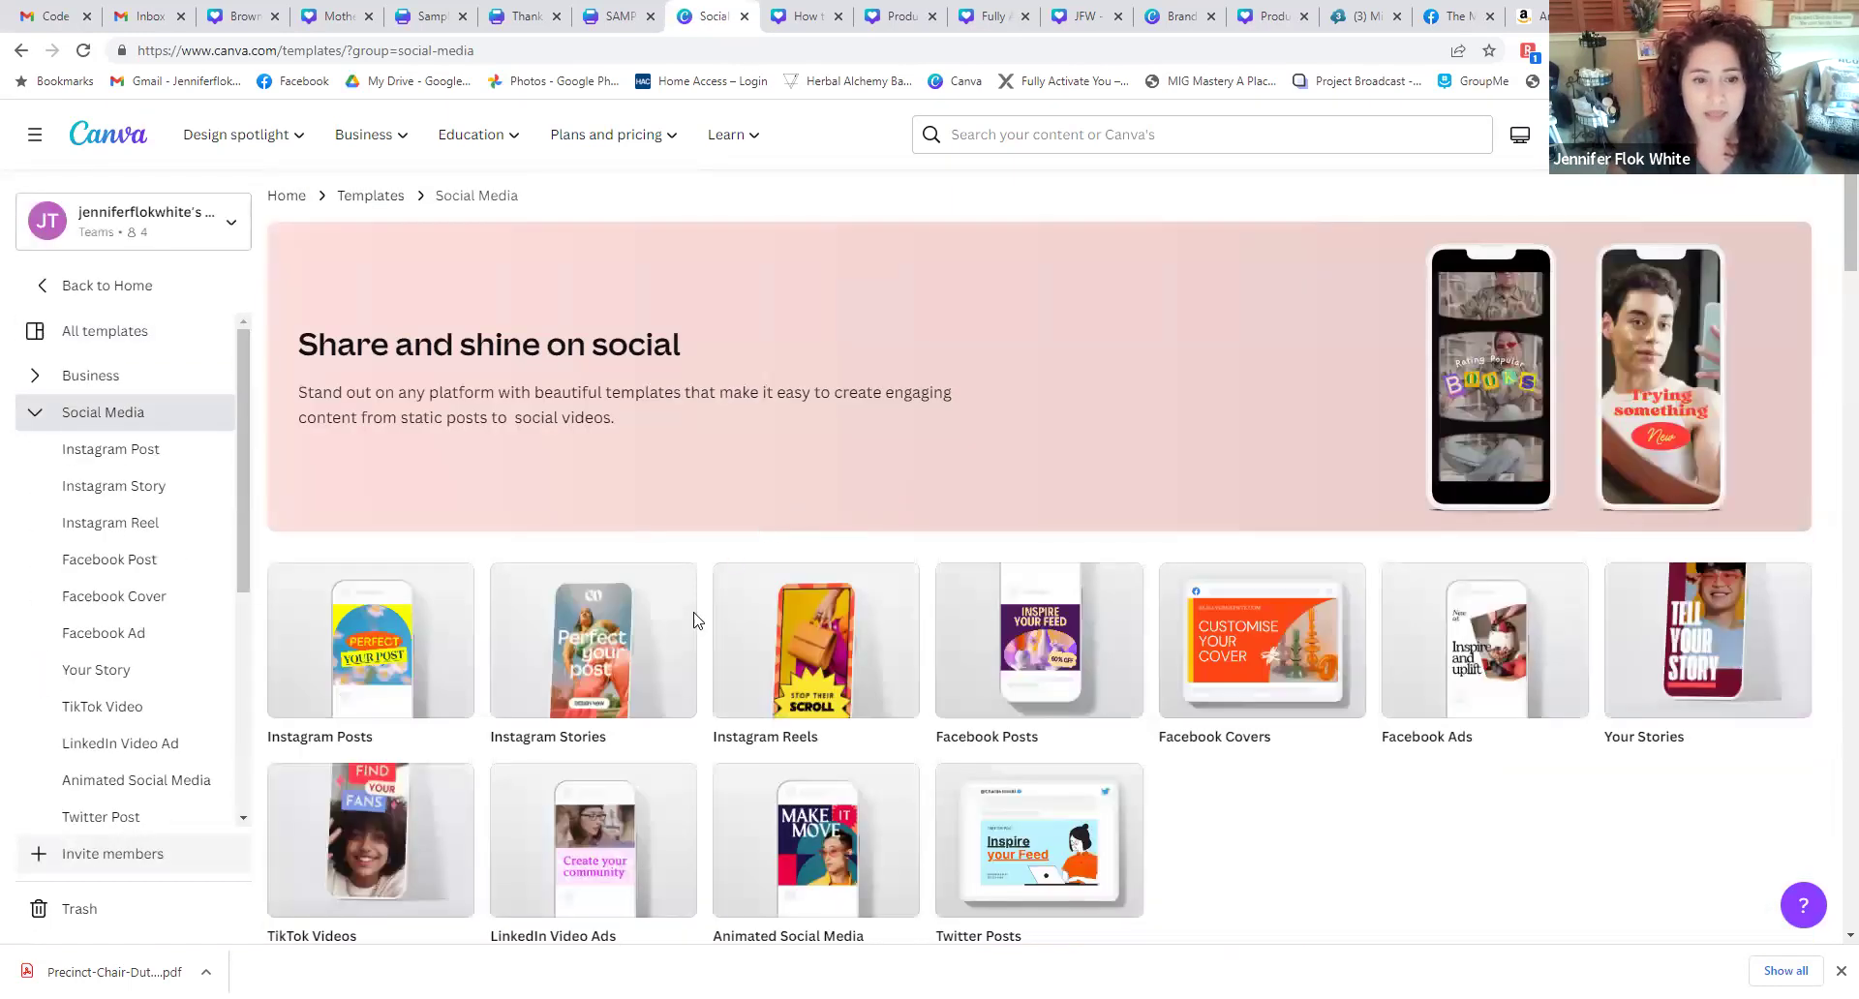
left_click(400, 661)
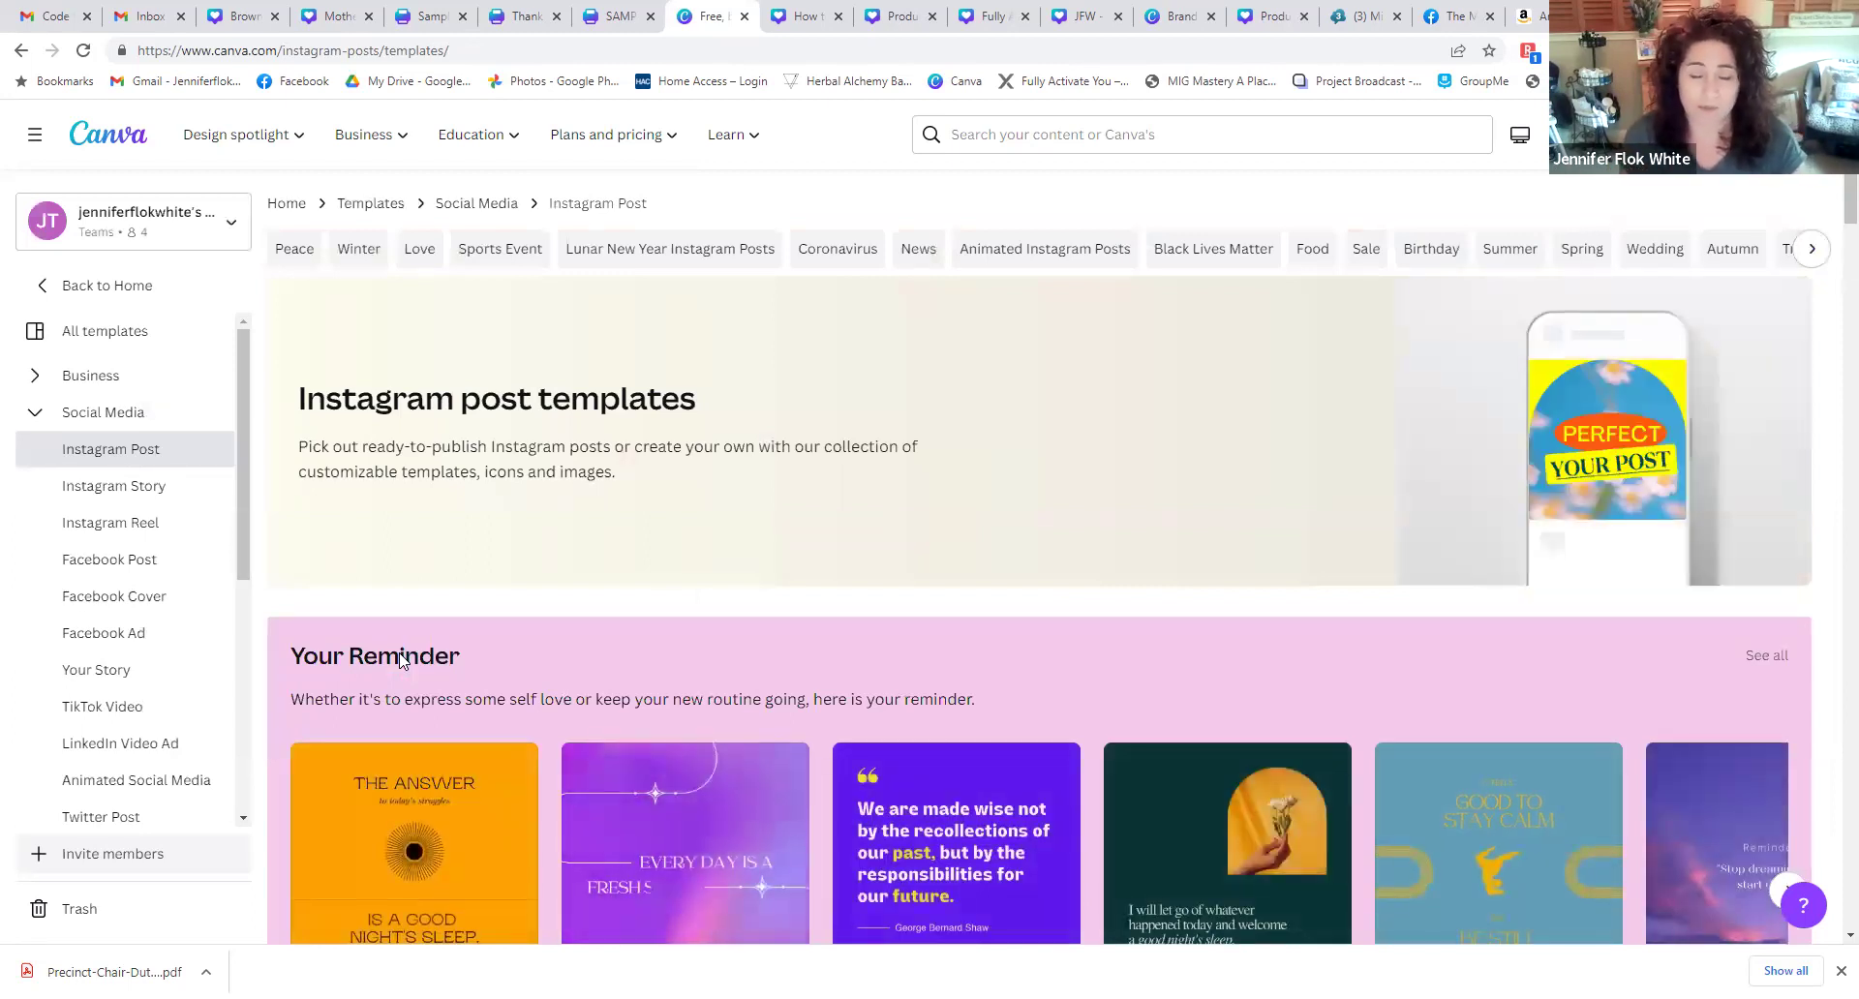
scroll(597, 715, "down", 8)
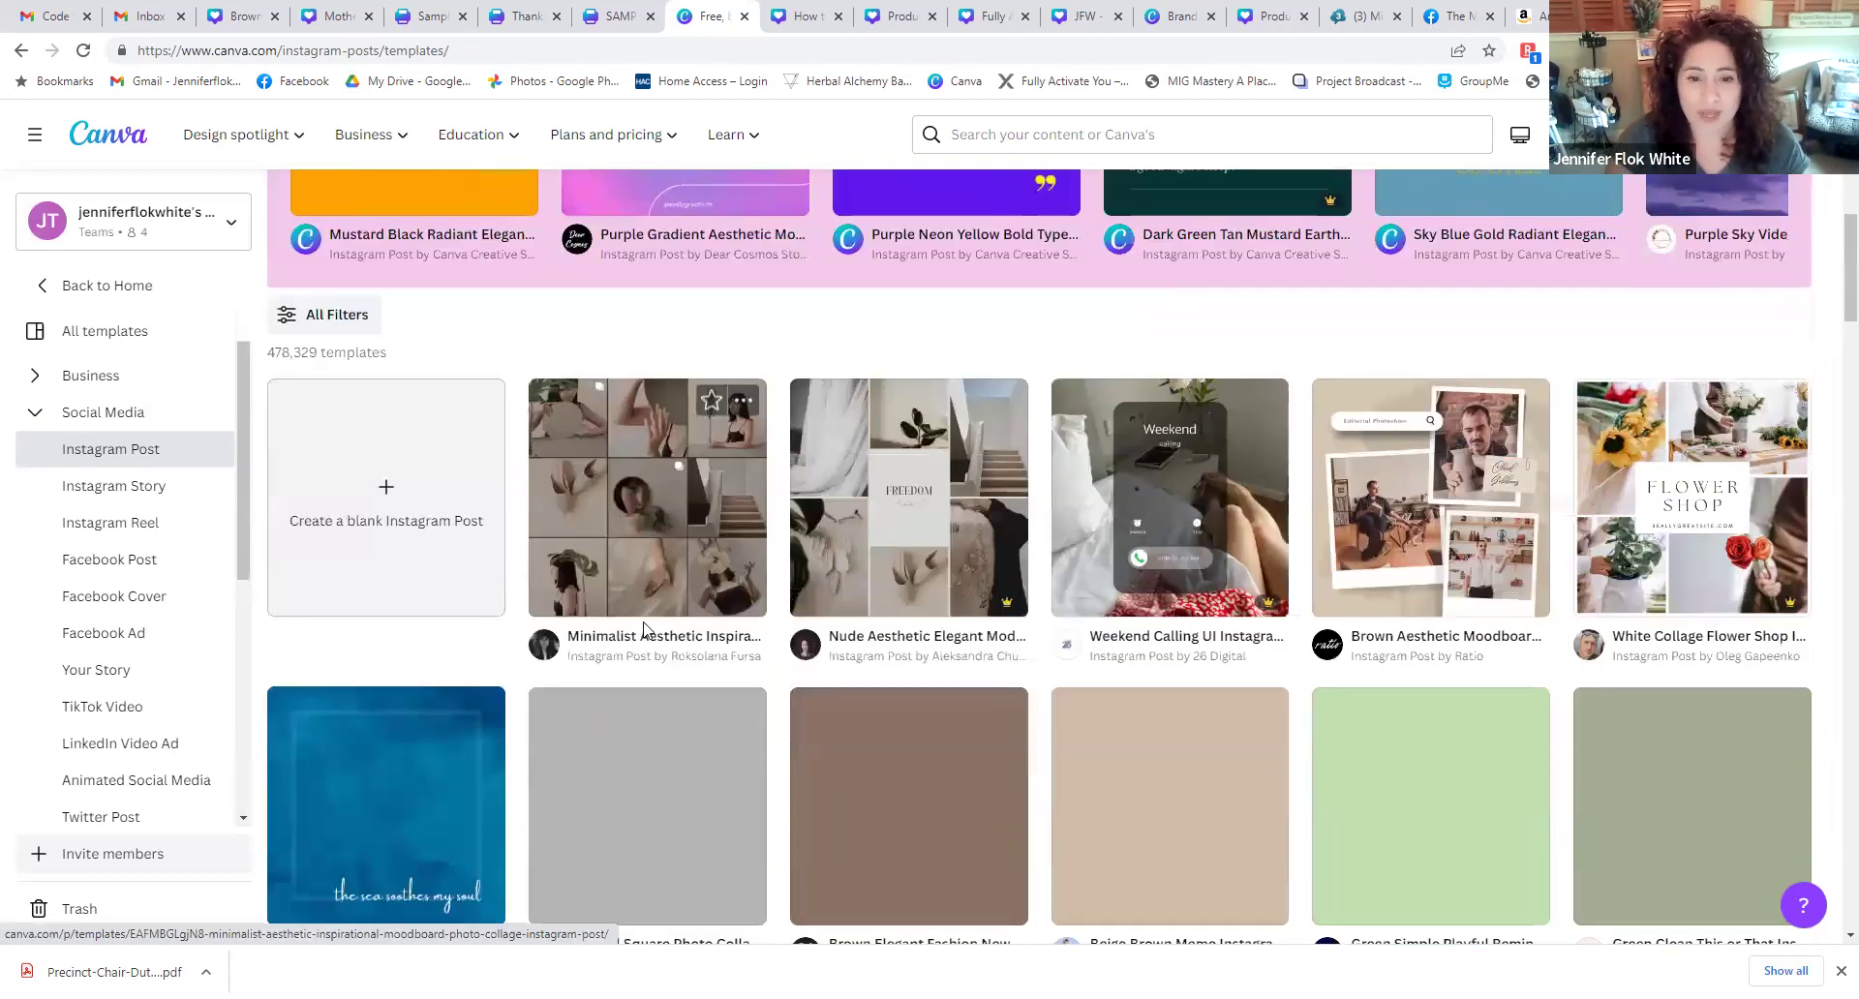
scroll(697, 608, "down", 2)
scroll(697, 608, "down", 4)
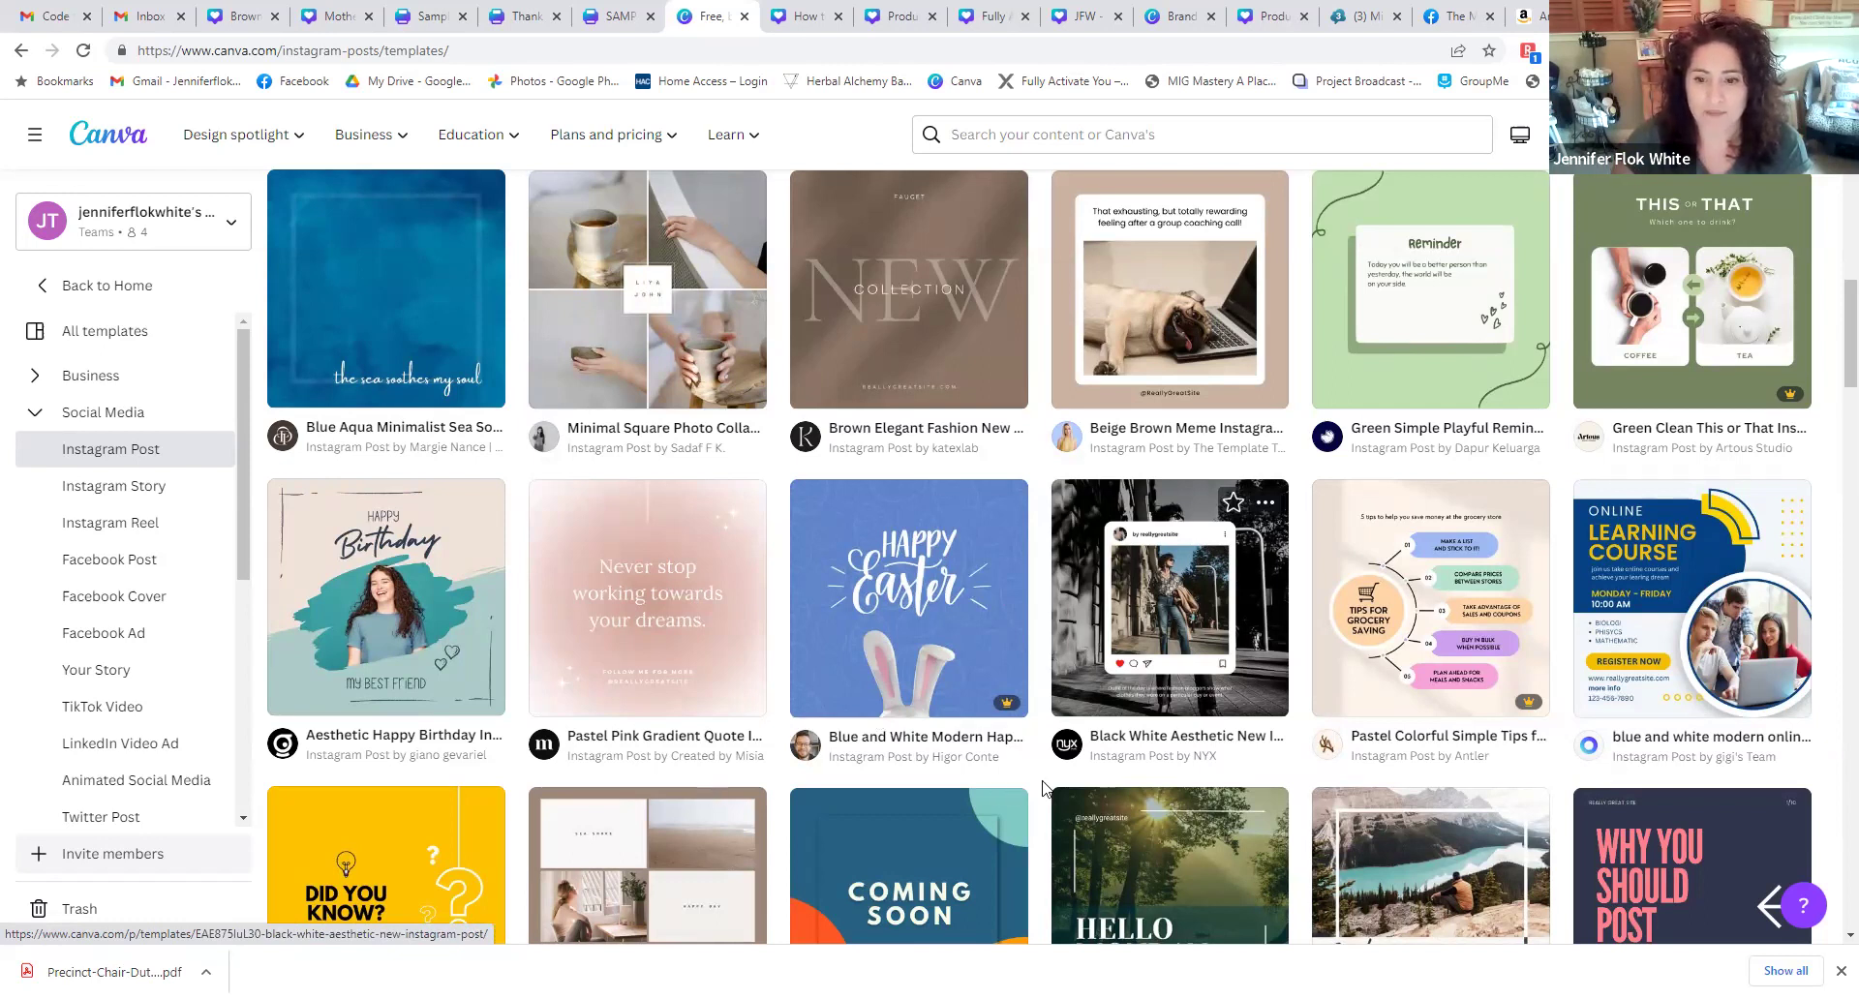
scroll(1036, 782, "down", 10)
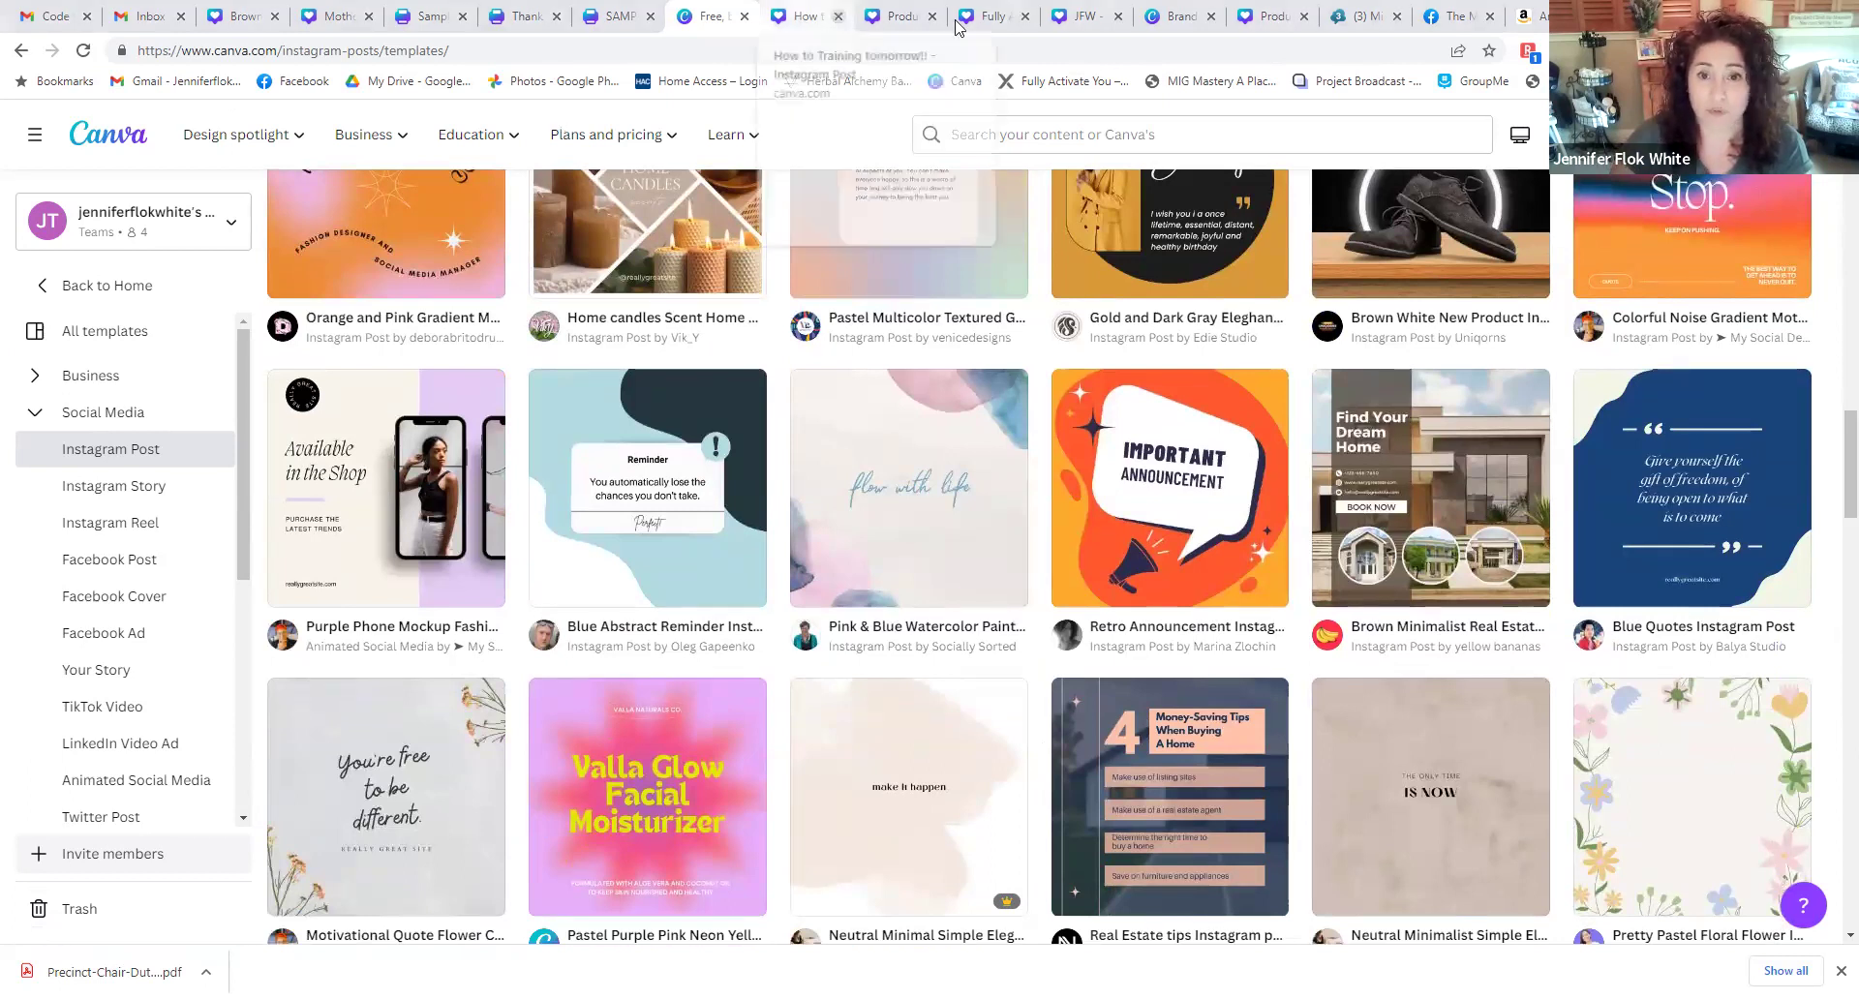
- Switch to the Breakfast Time collage design and select its photos in turn to see the separate image frames
key("ctrl+Tab")
key("ctrl+Tab")
key("ctrl+Tab")
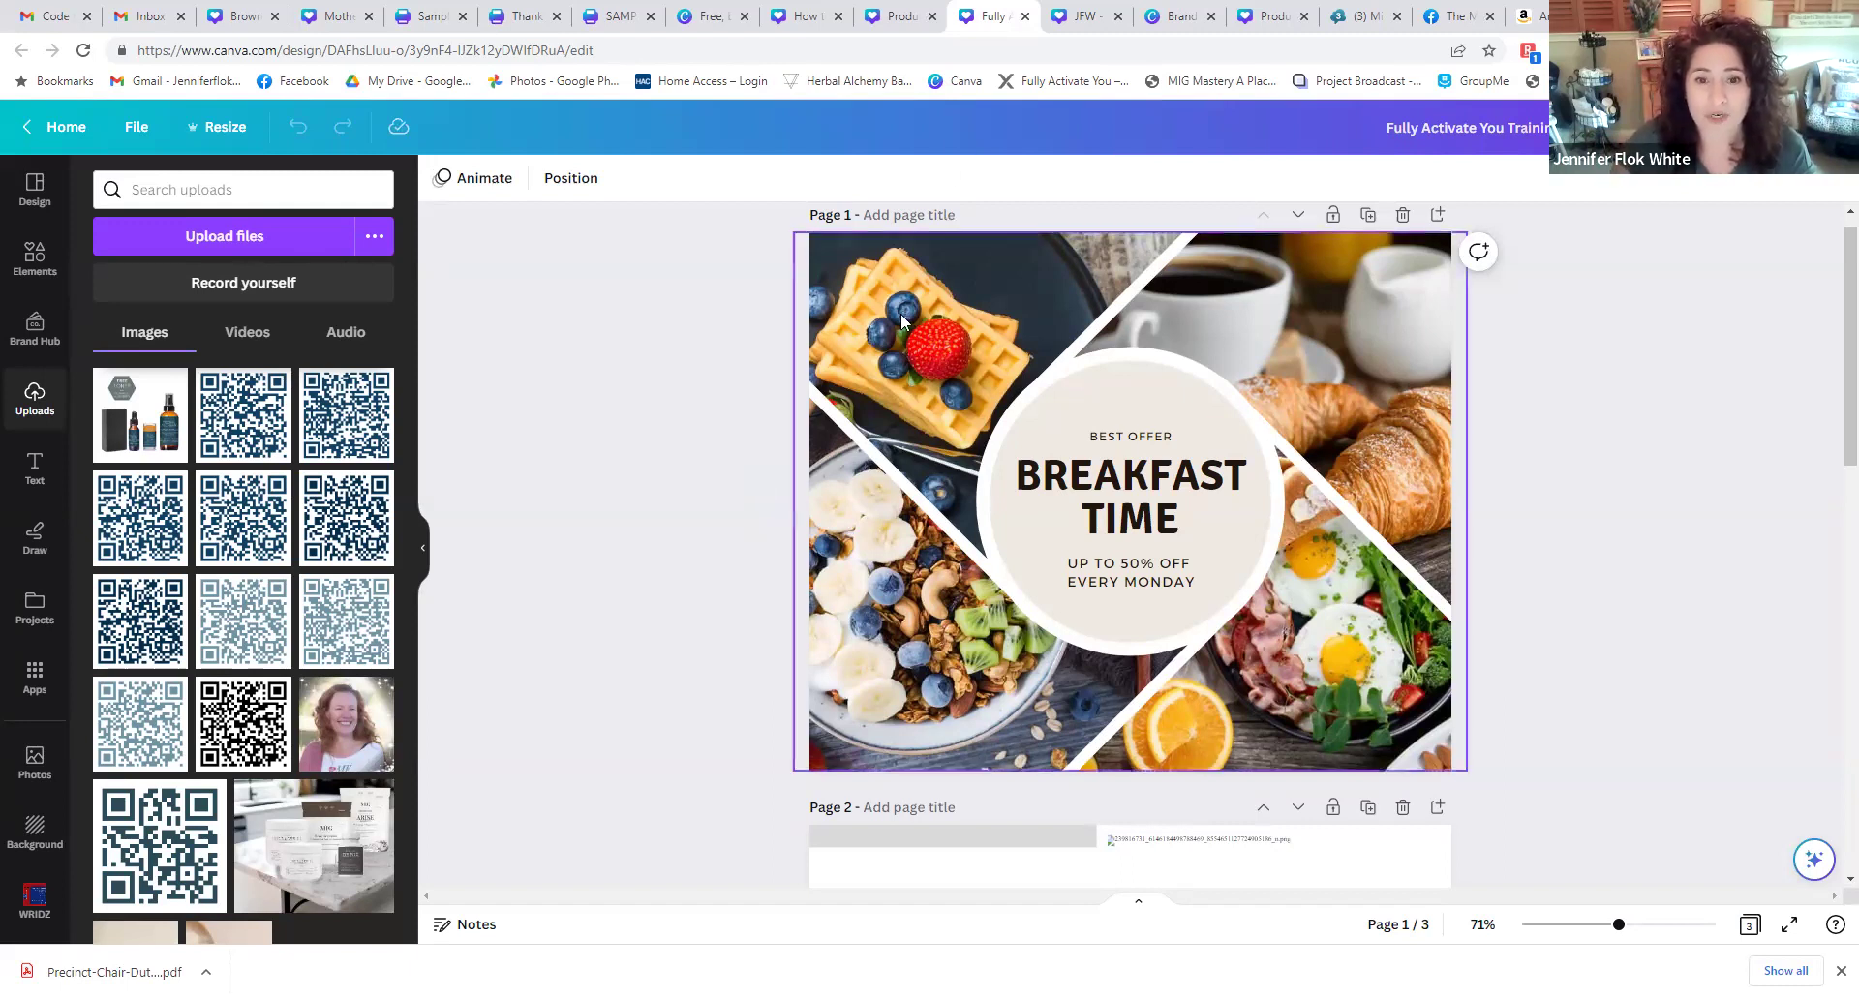
left_click(925, 334)
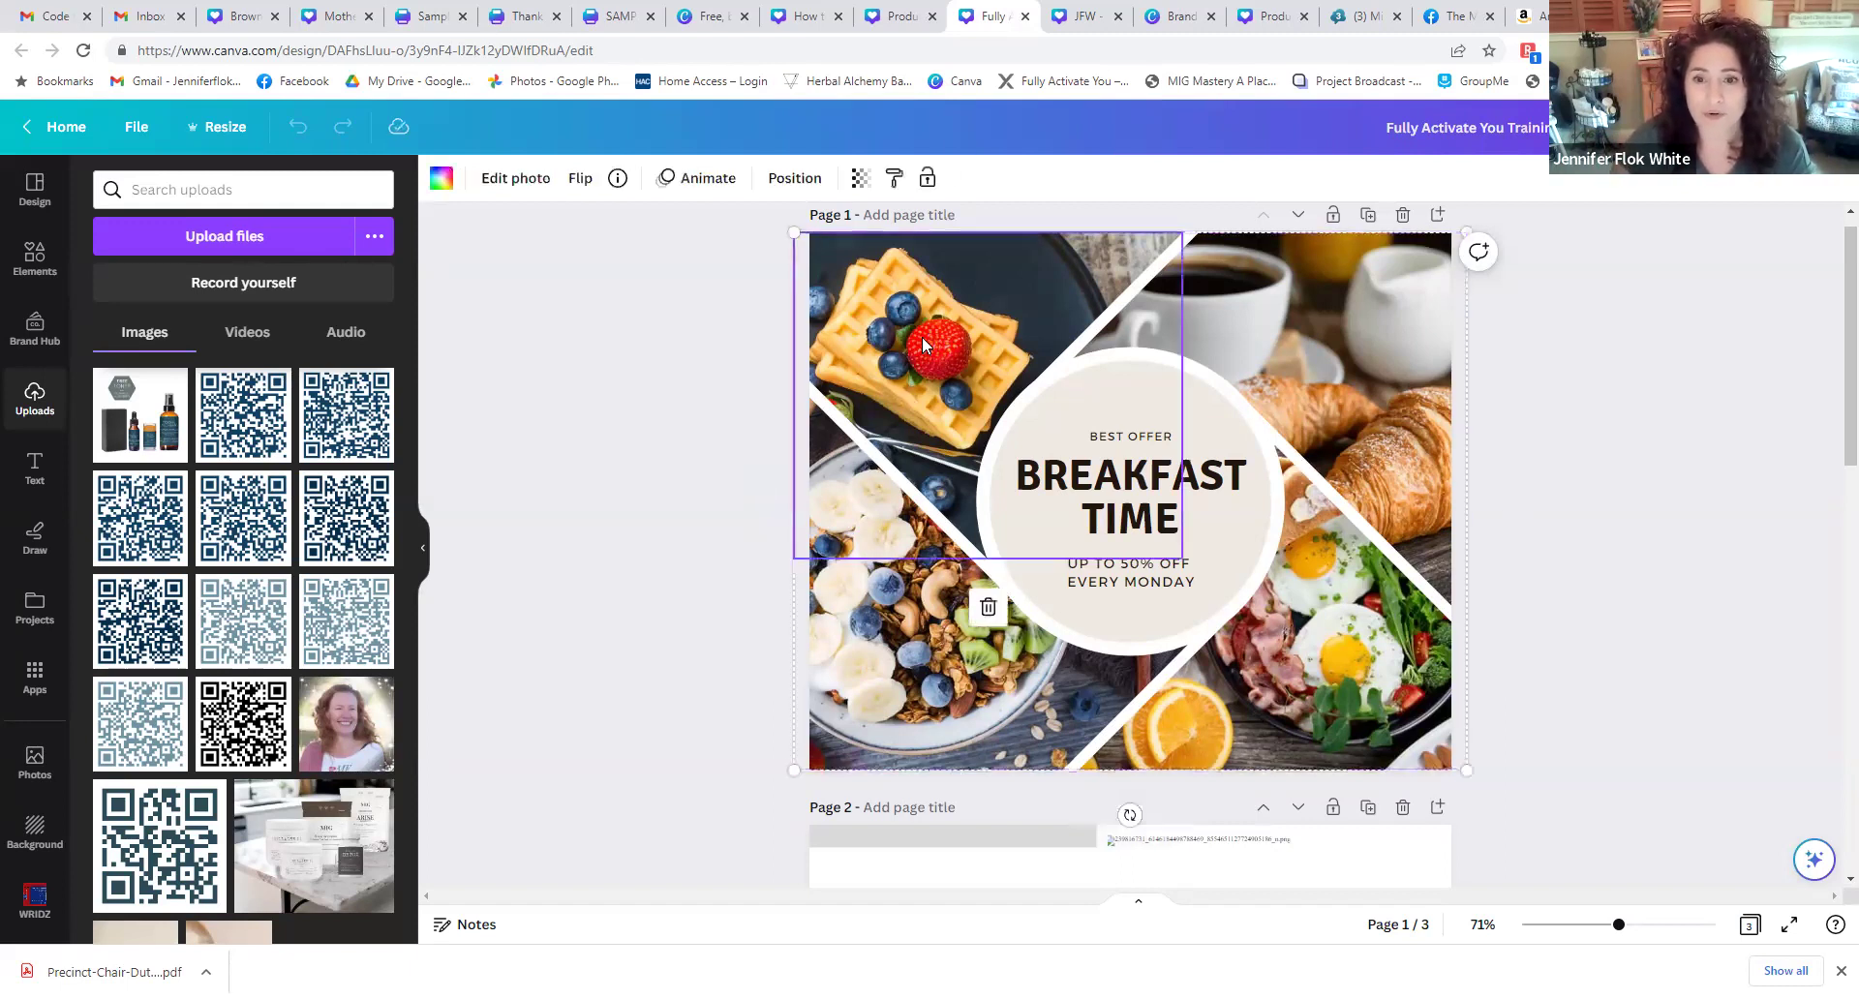
left_click(1327, 287)
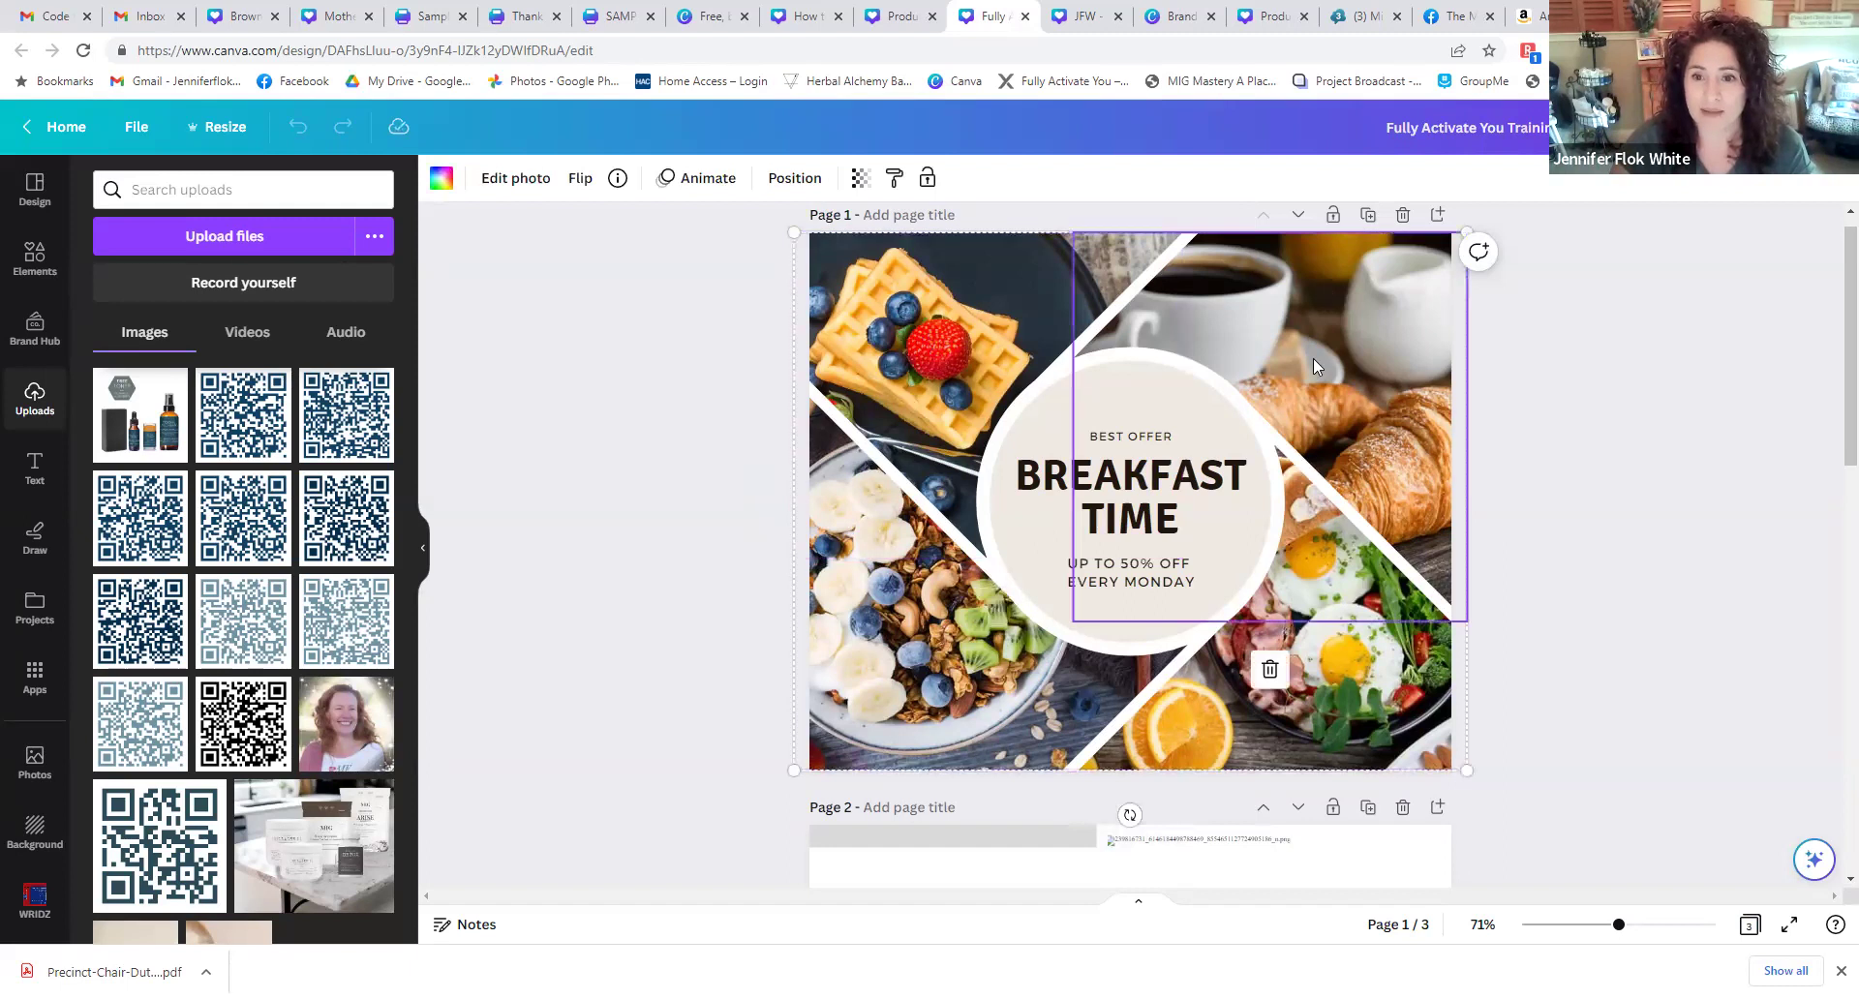
left_click(1305, 657)
left_click(962, 635)
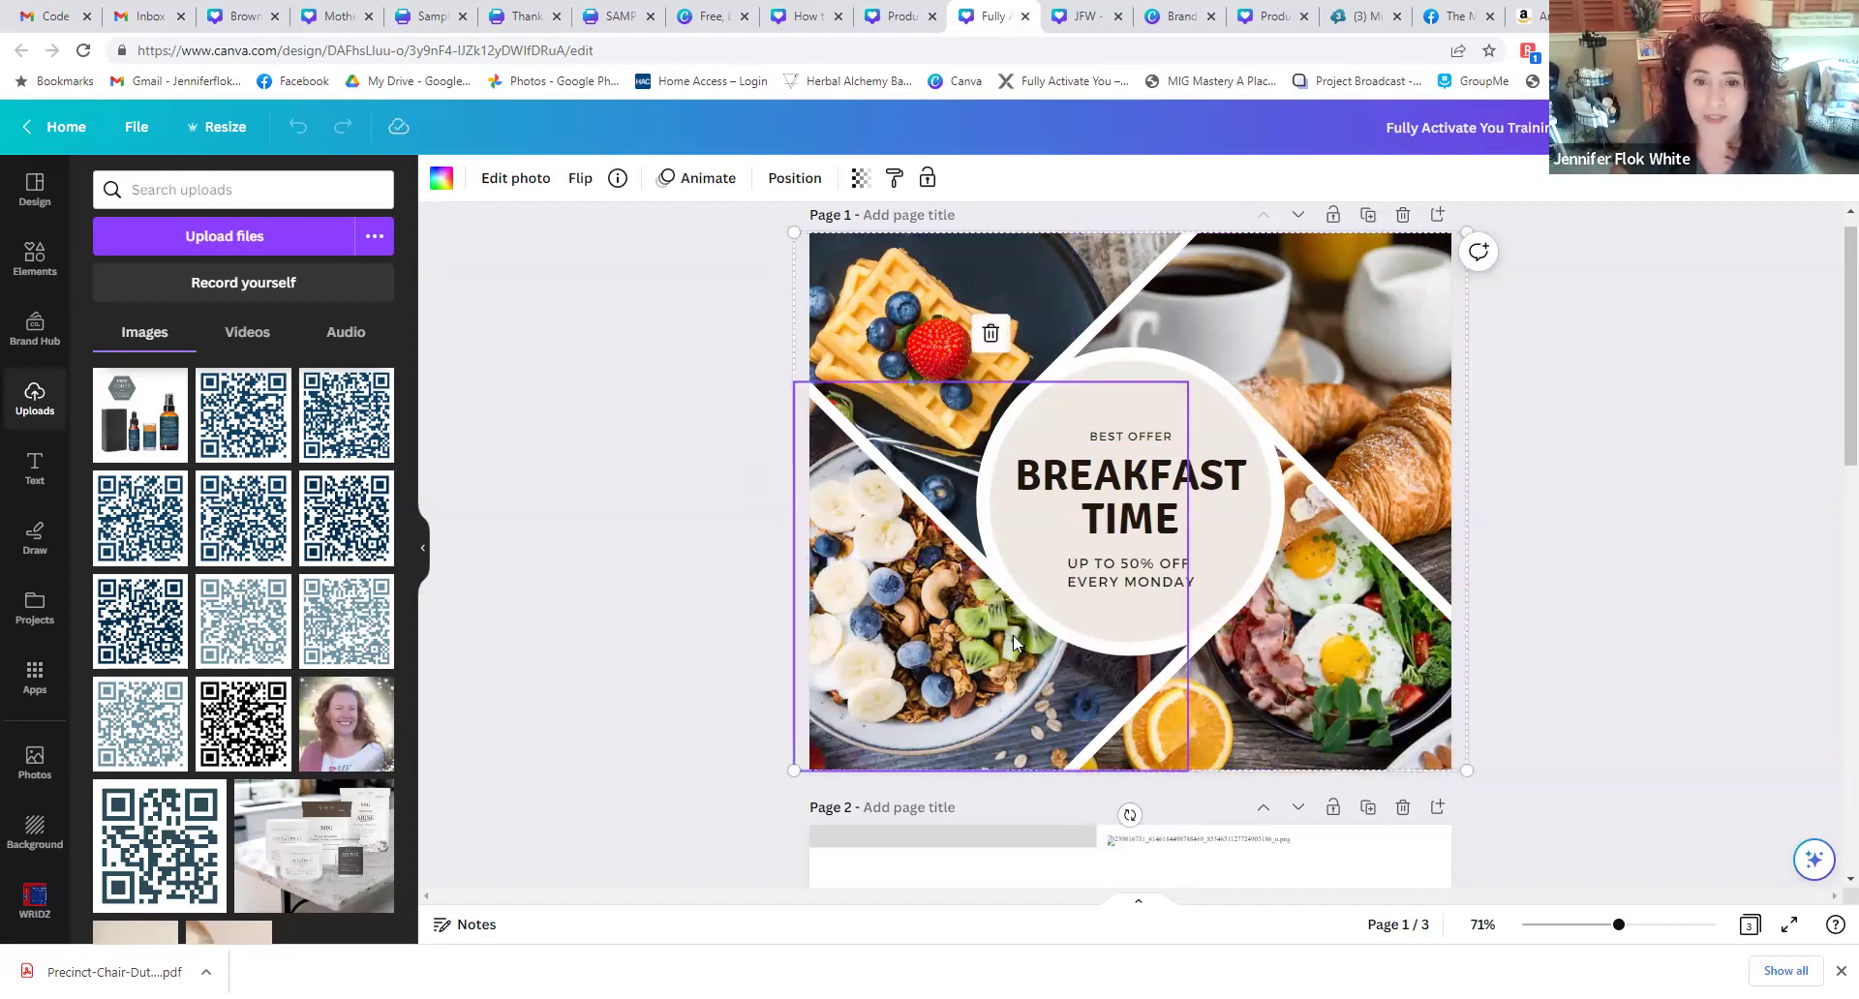
left_click(908, 340)
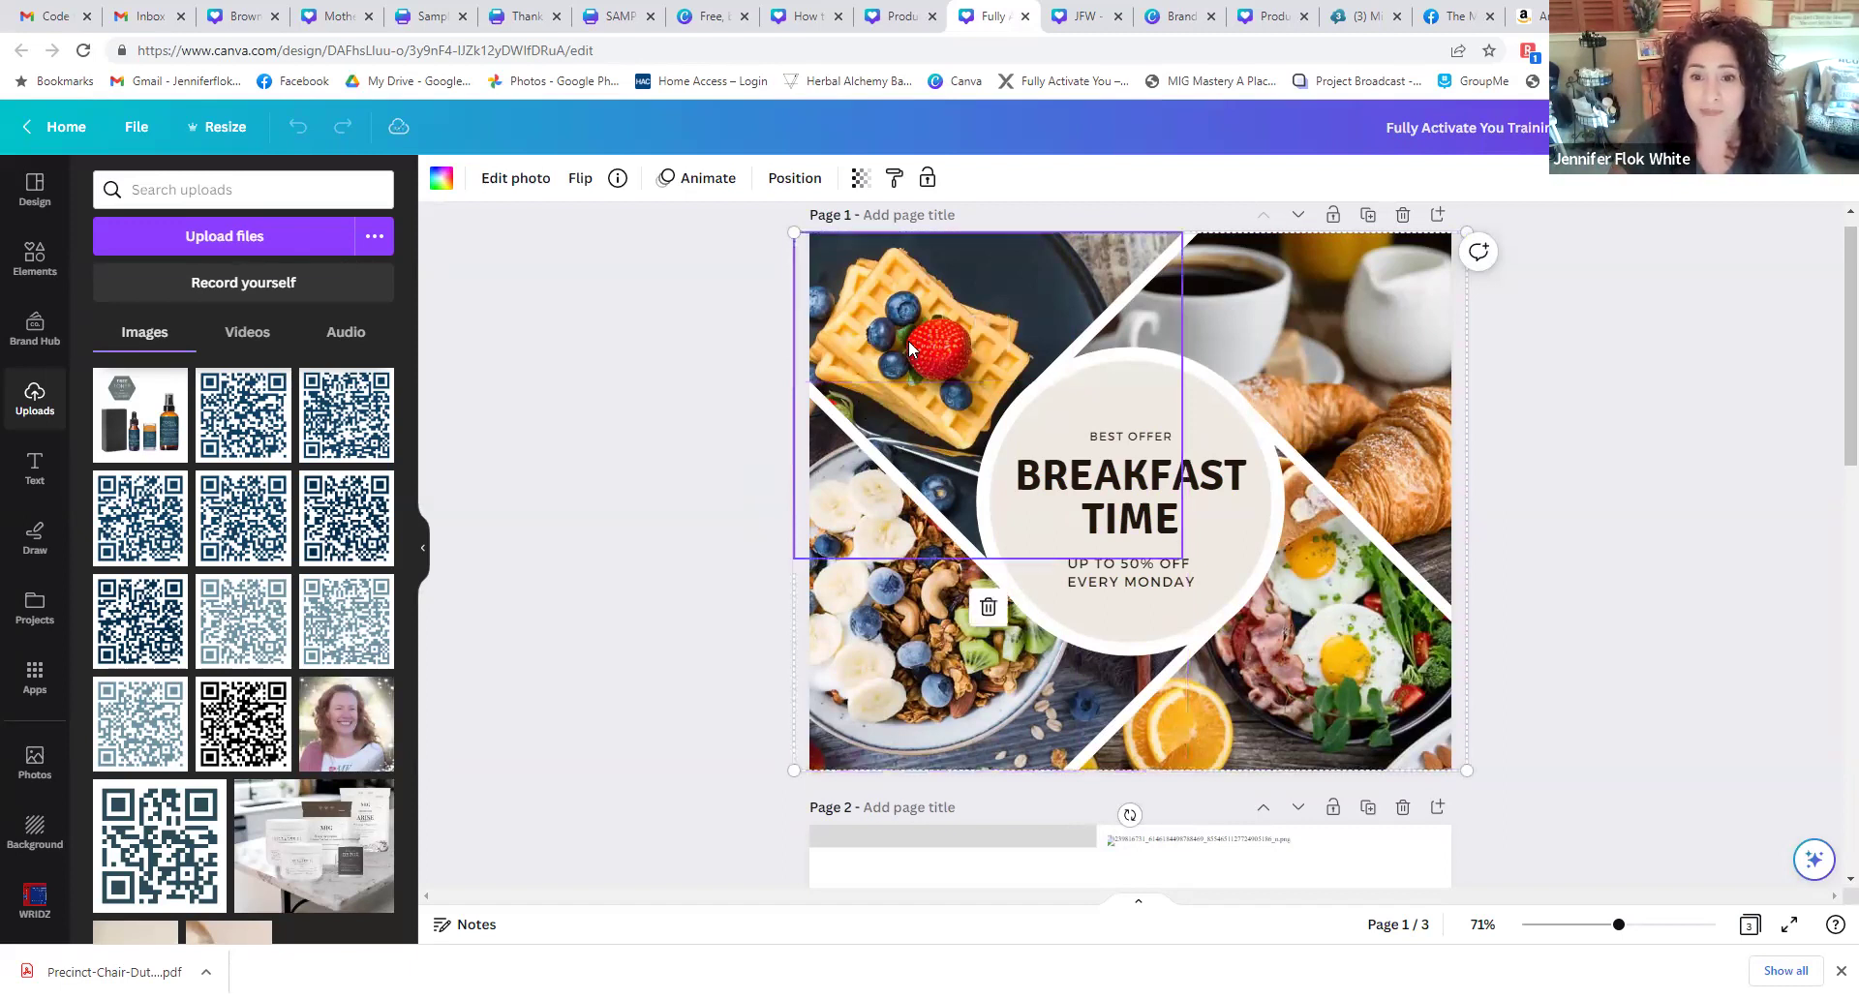
left_click(1366, 304)
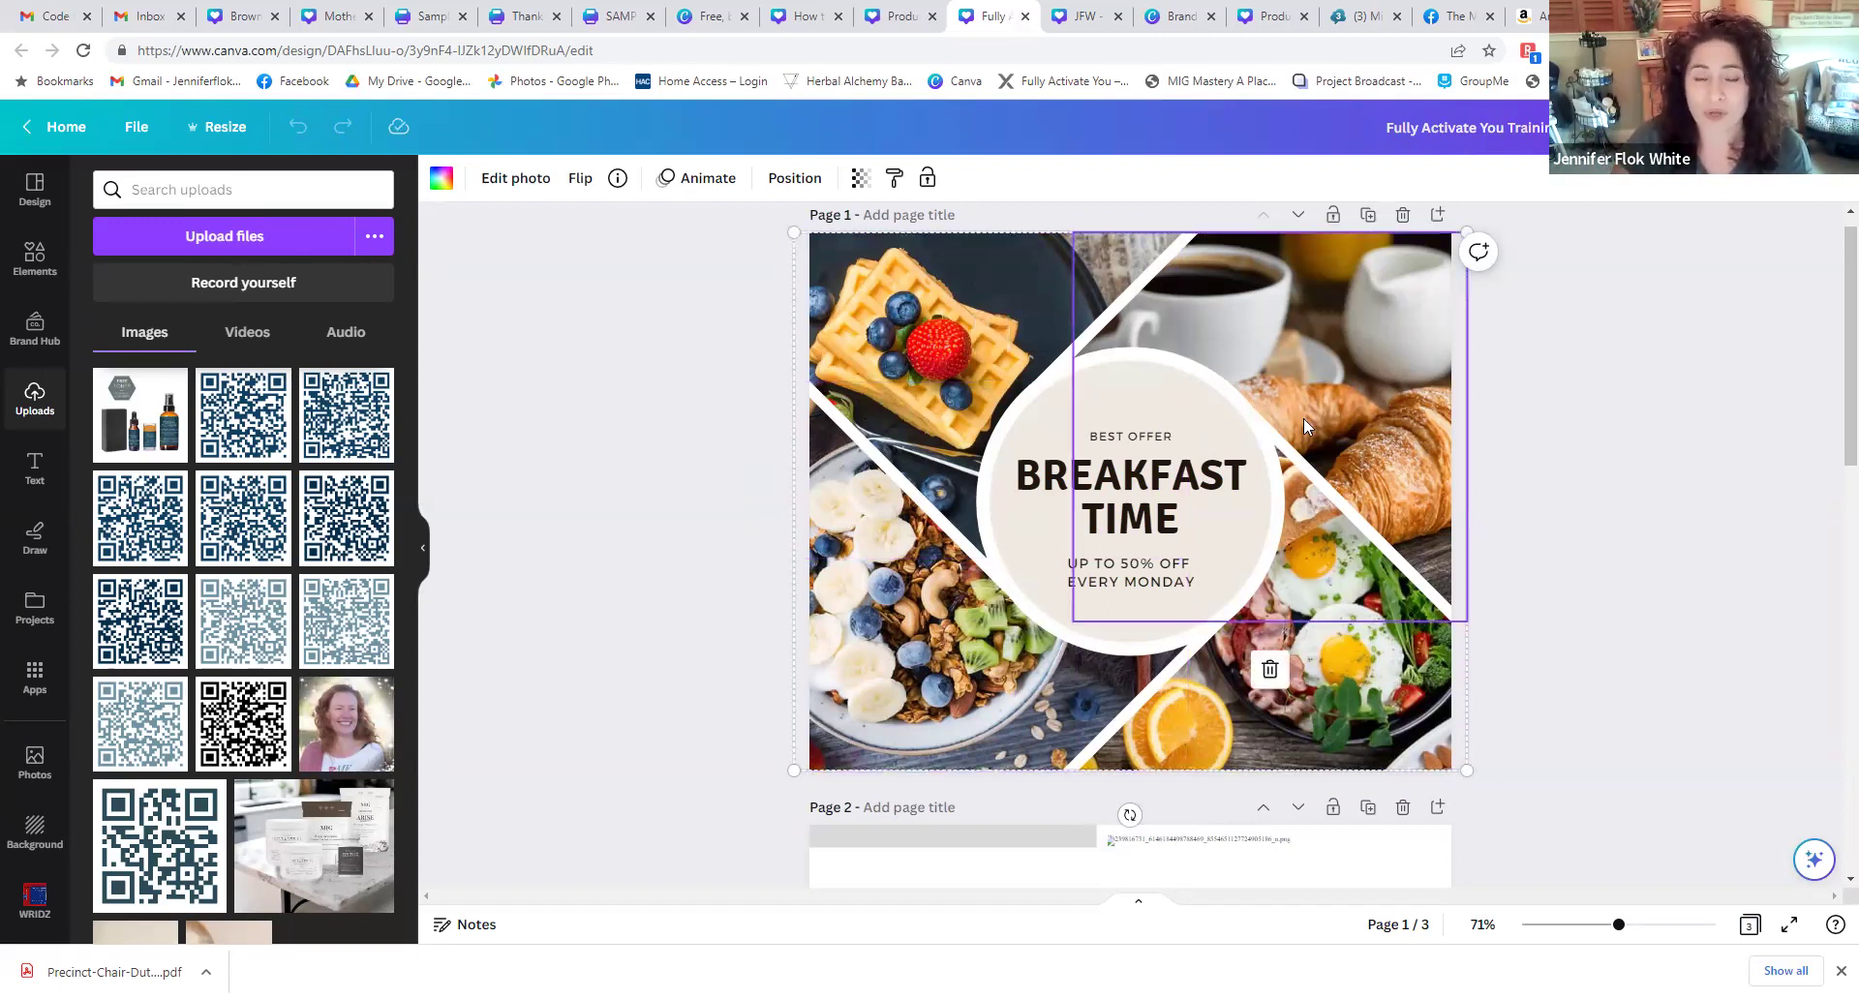
- Look through the uploaded images for a picture that could replace the collage's waffle photo
scroll(300, 543, "down", 3)
scroll(300, 542, "down", 3)
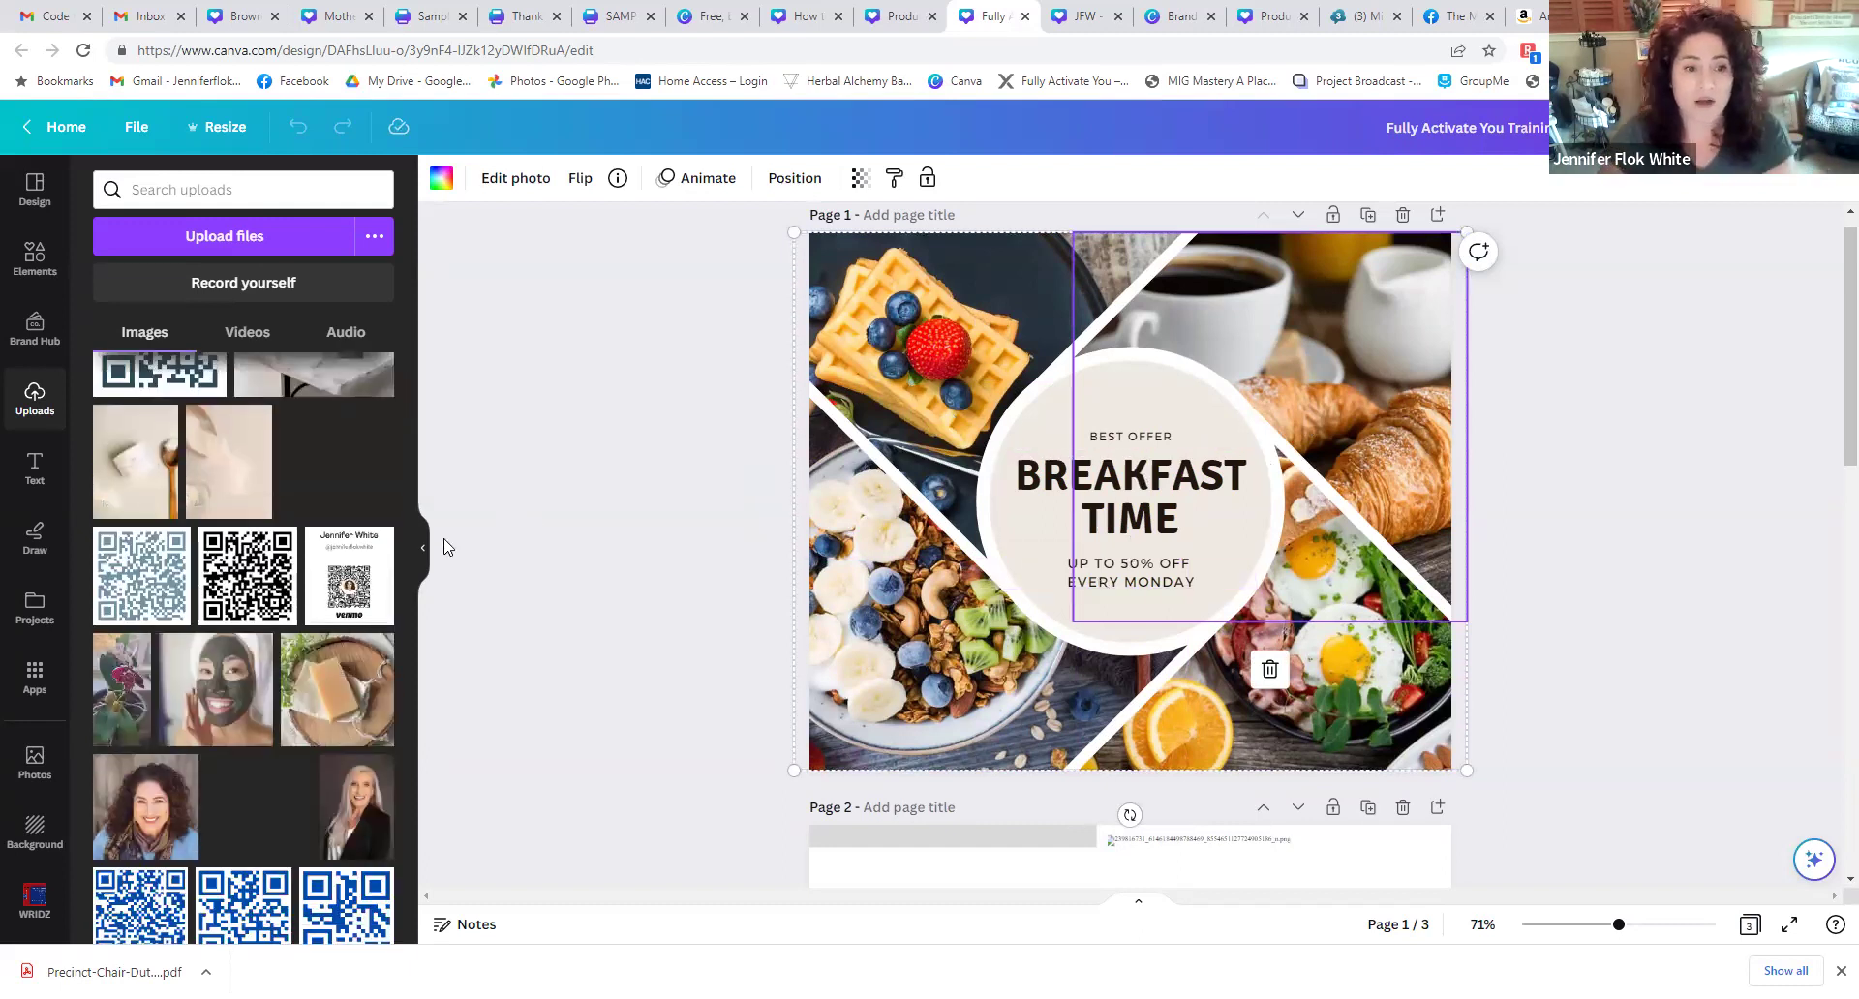
scroll(302, 586, "down", 5)
scroll(302, 584, "down", 8)
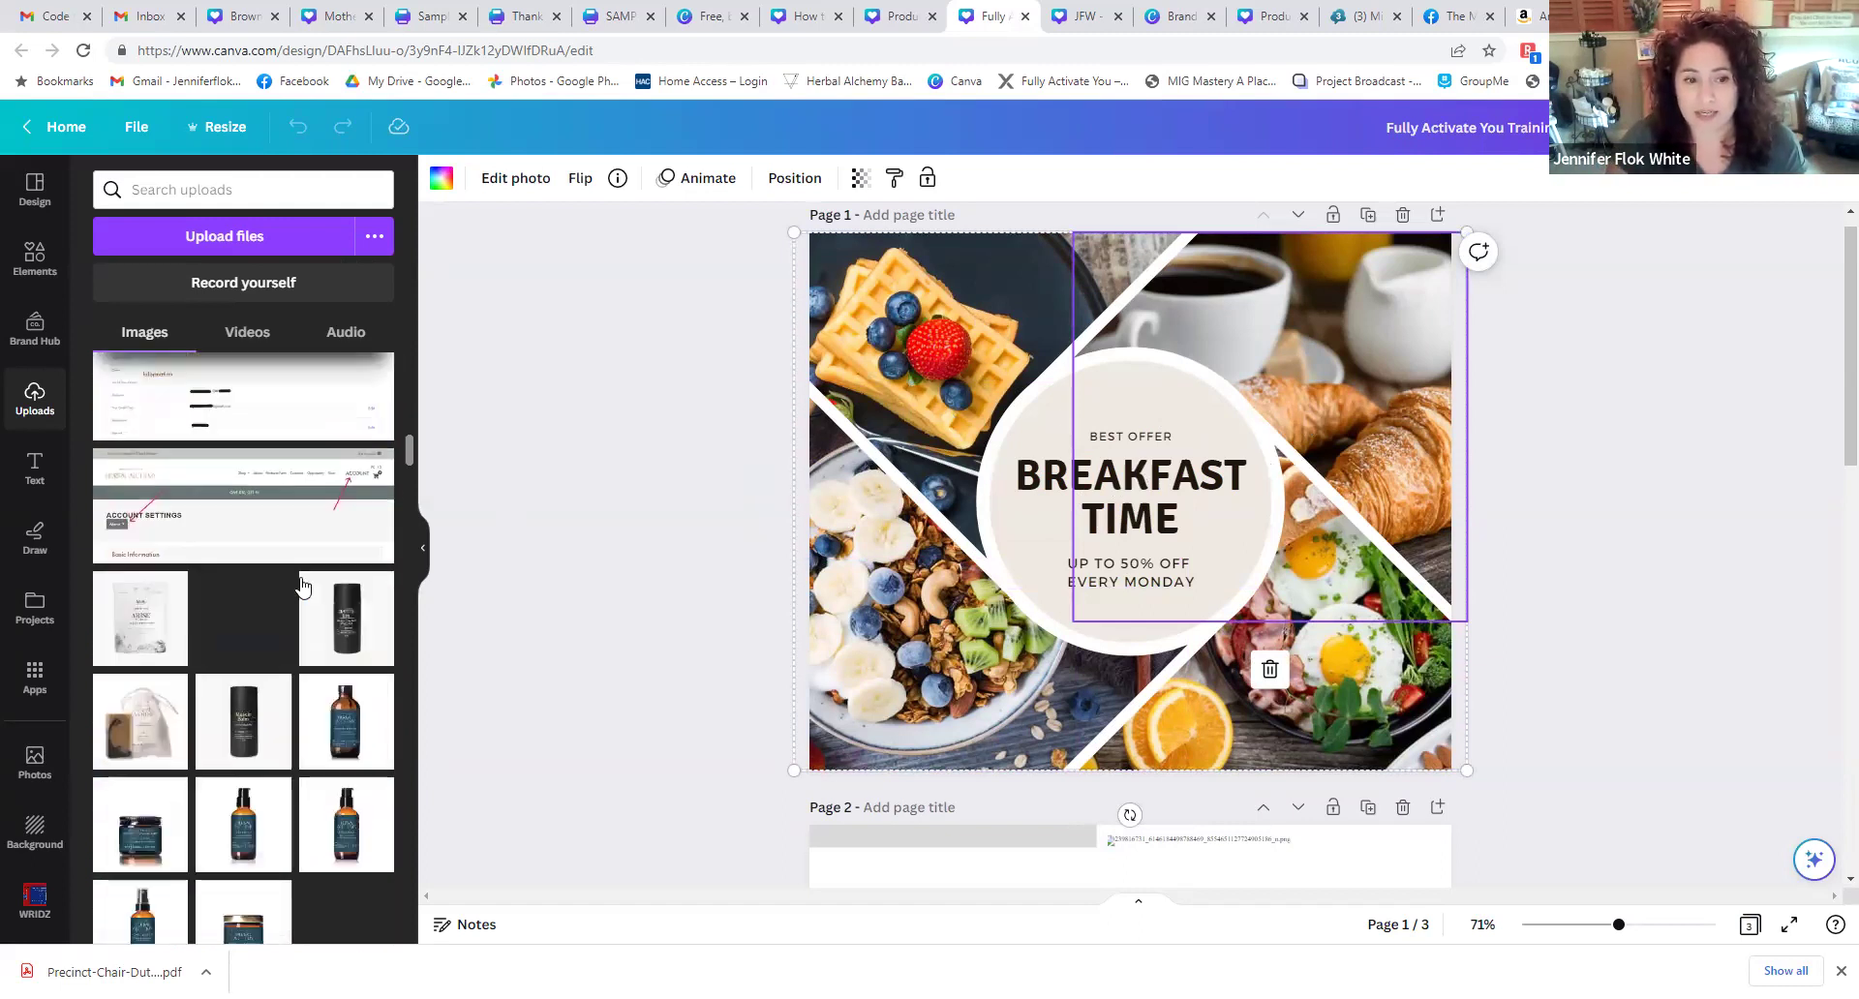
left_click(1007, 325)
scroll(176, 584, "down", 4)
scroll(176, 584, "down", 5)
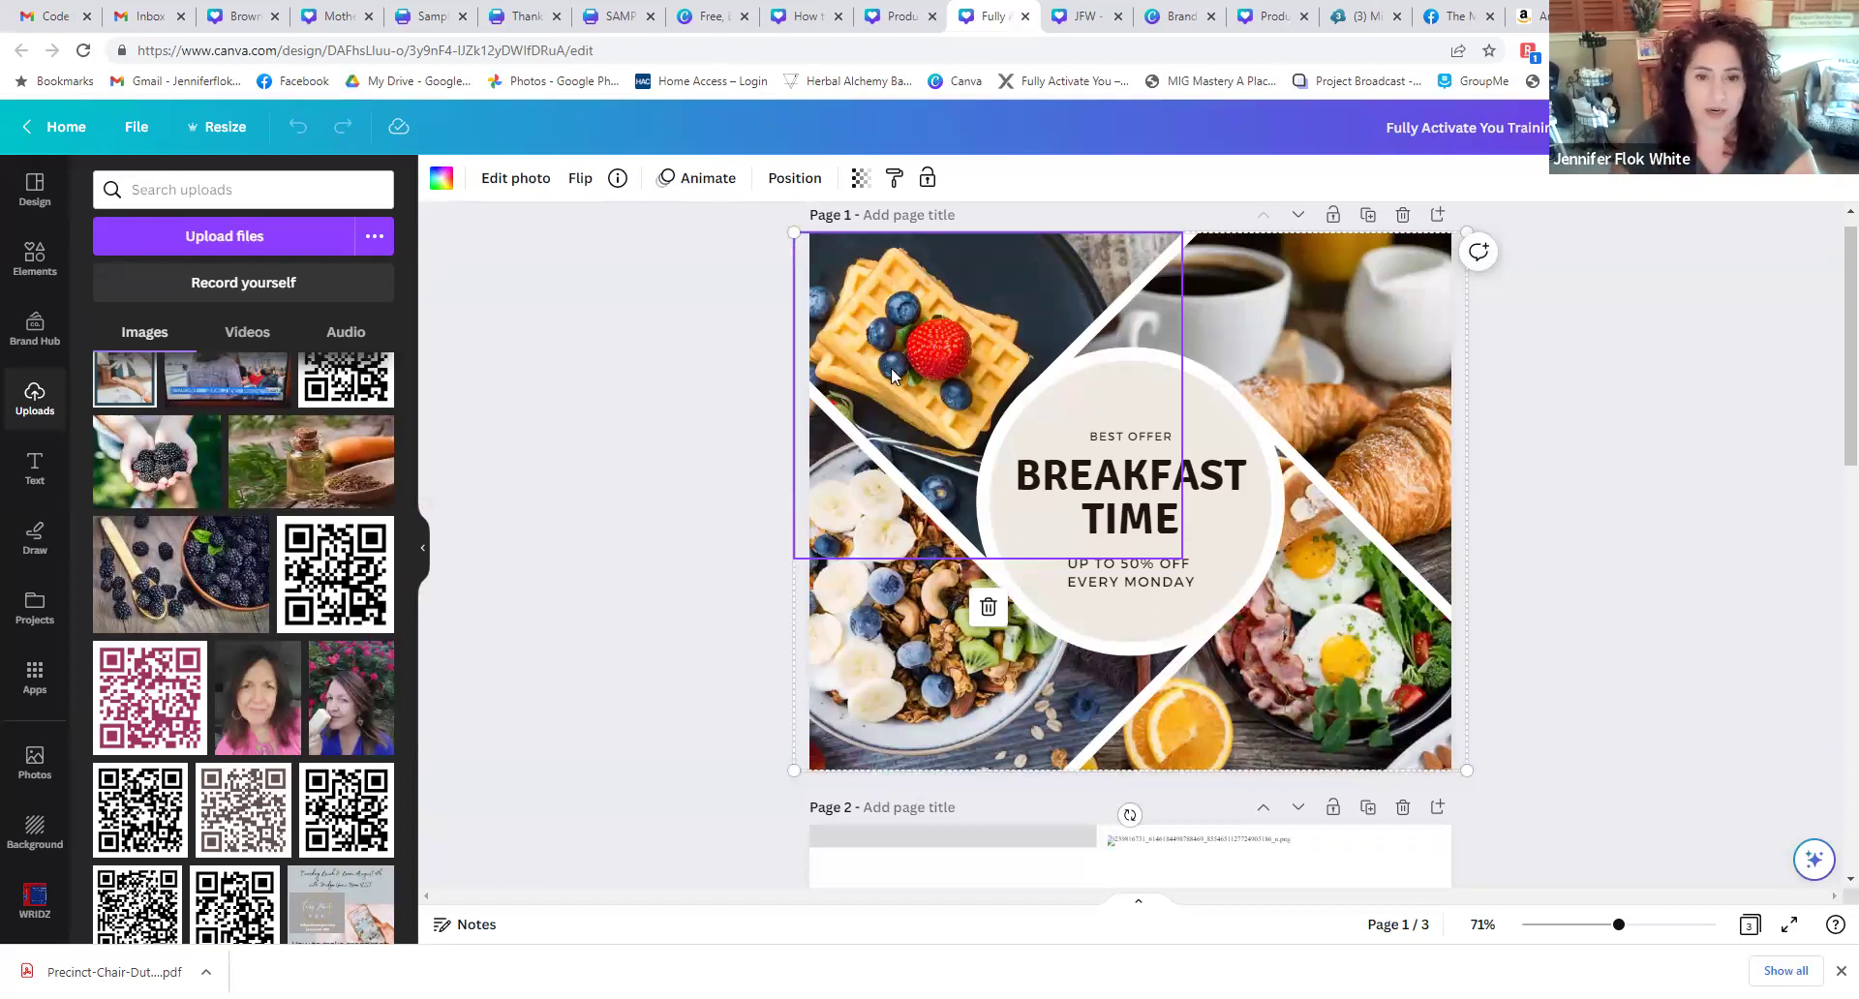
scroll(290, 537, "down", 5)
scroll(205, 570, "down", 6)
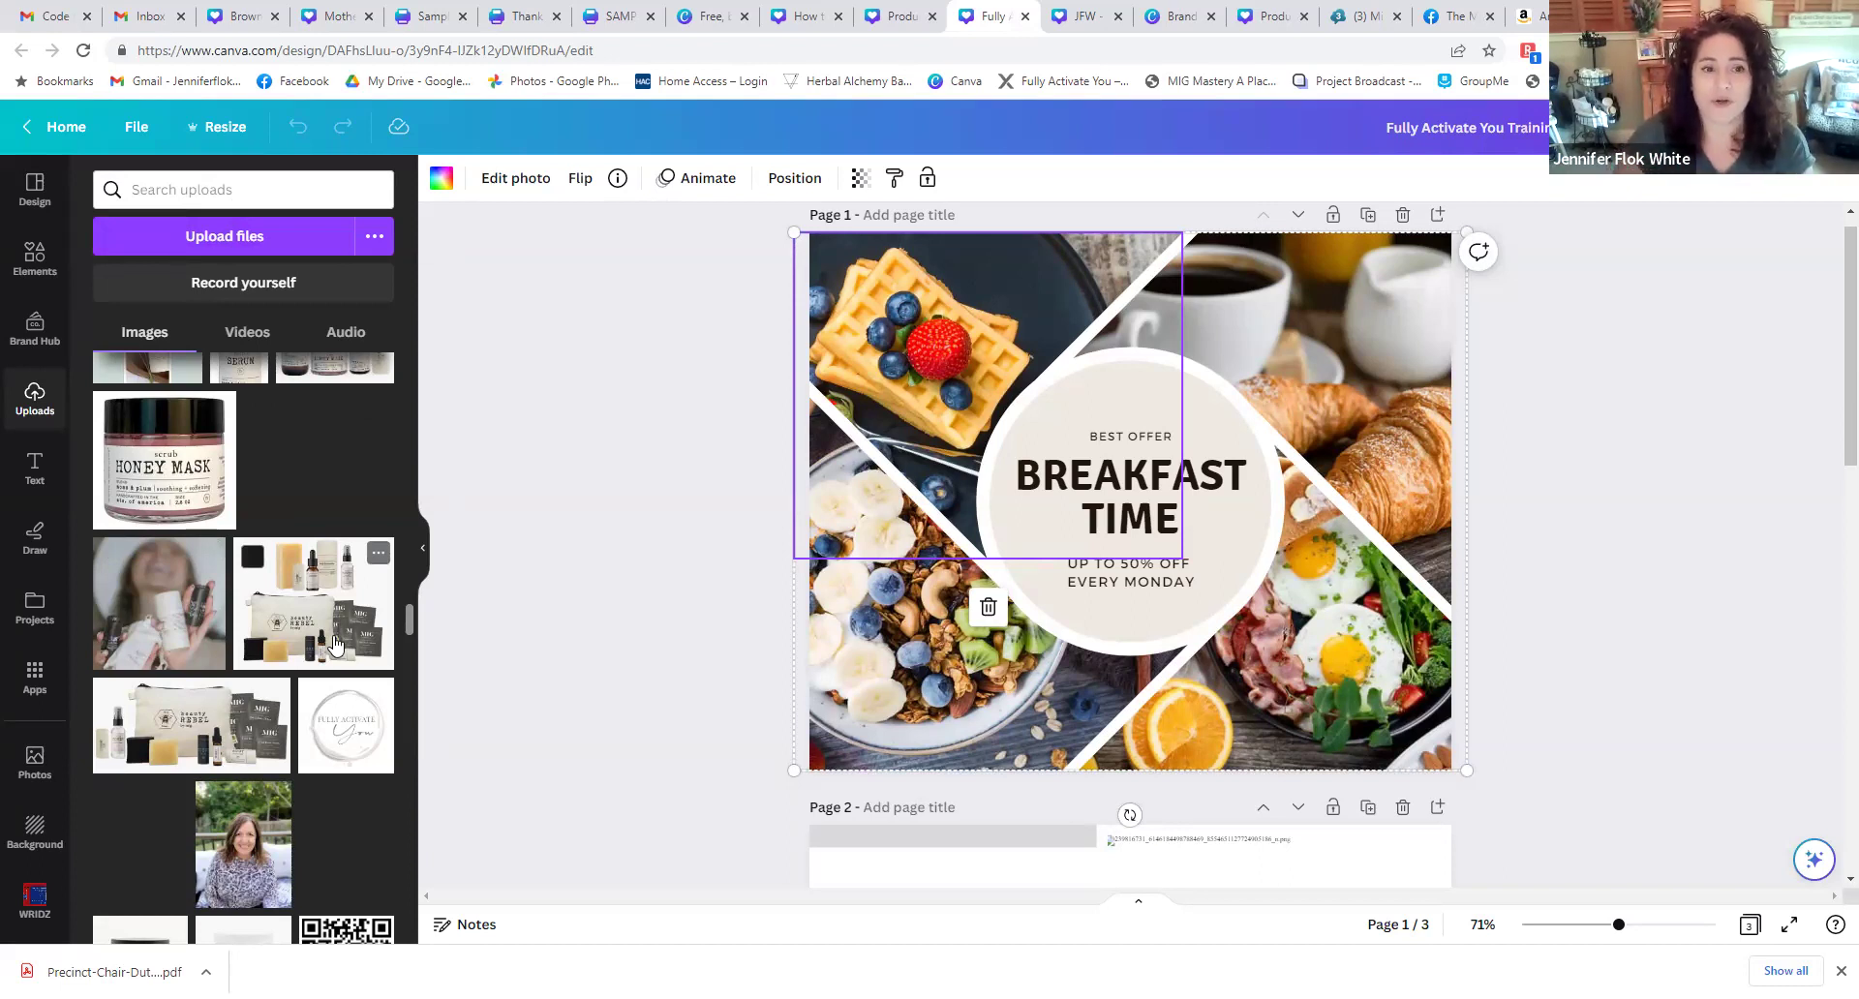
scroll(334, 644, "down", 5)
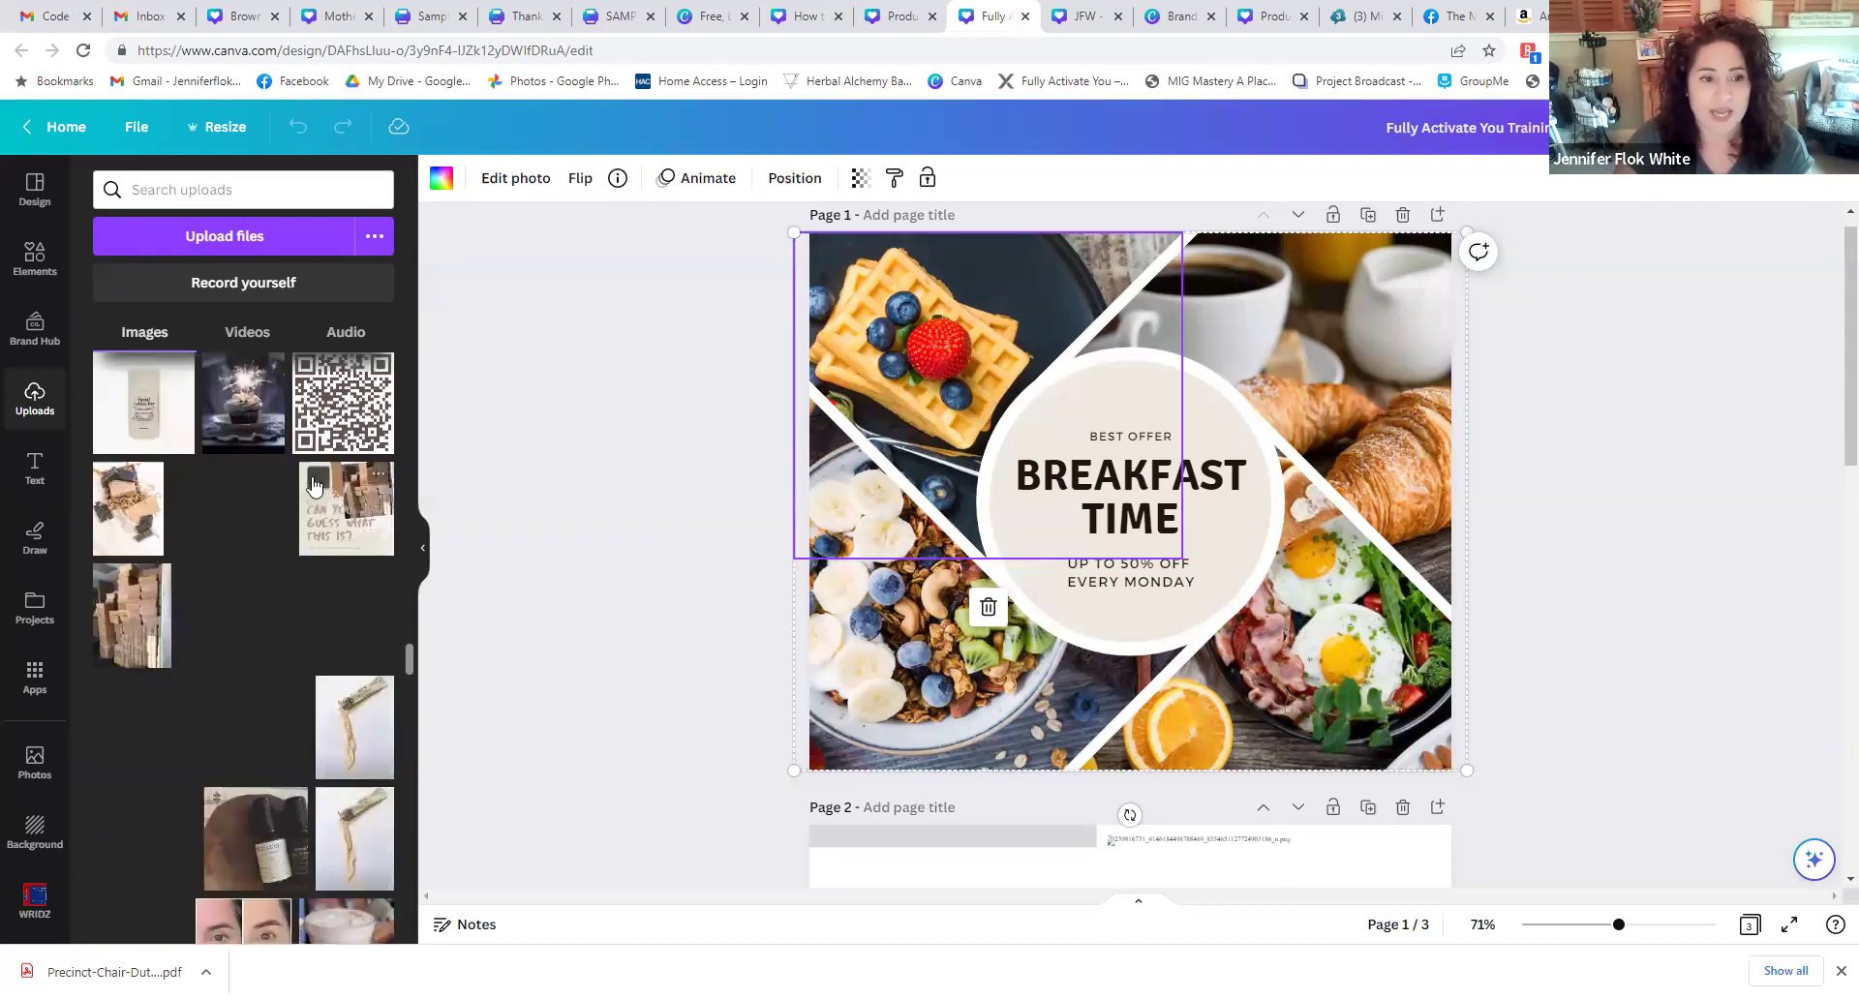
scroll(282, 503, "up", 3)
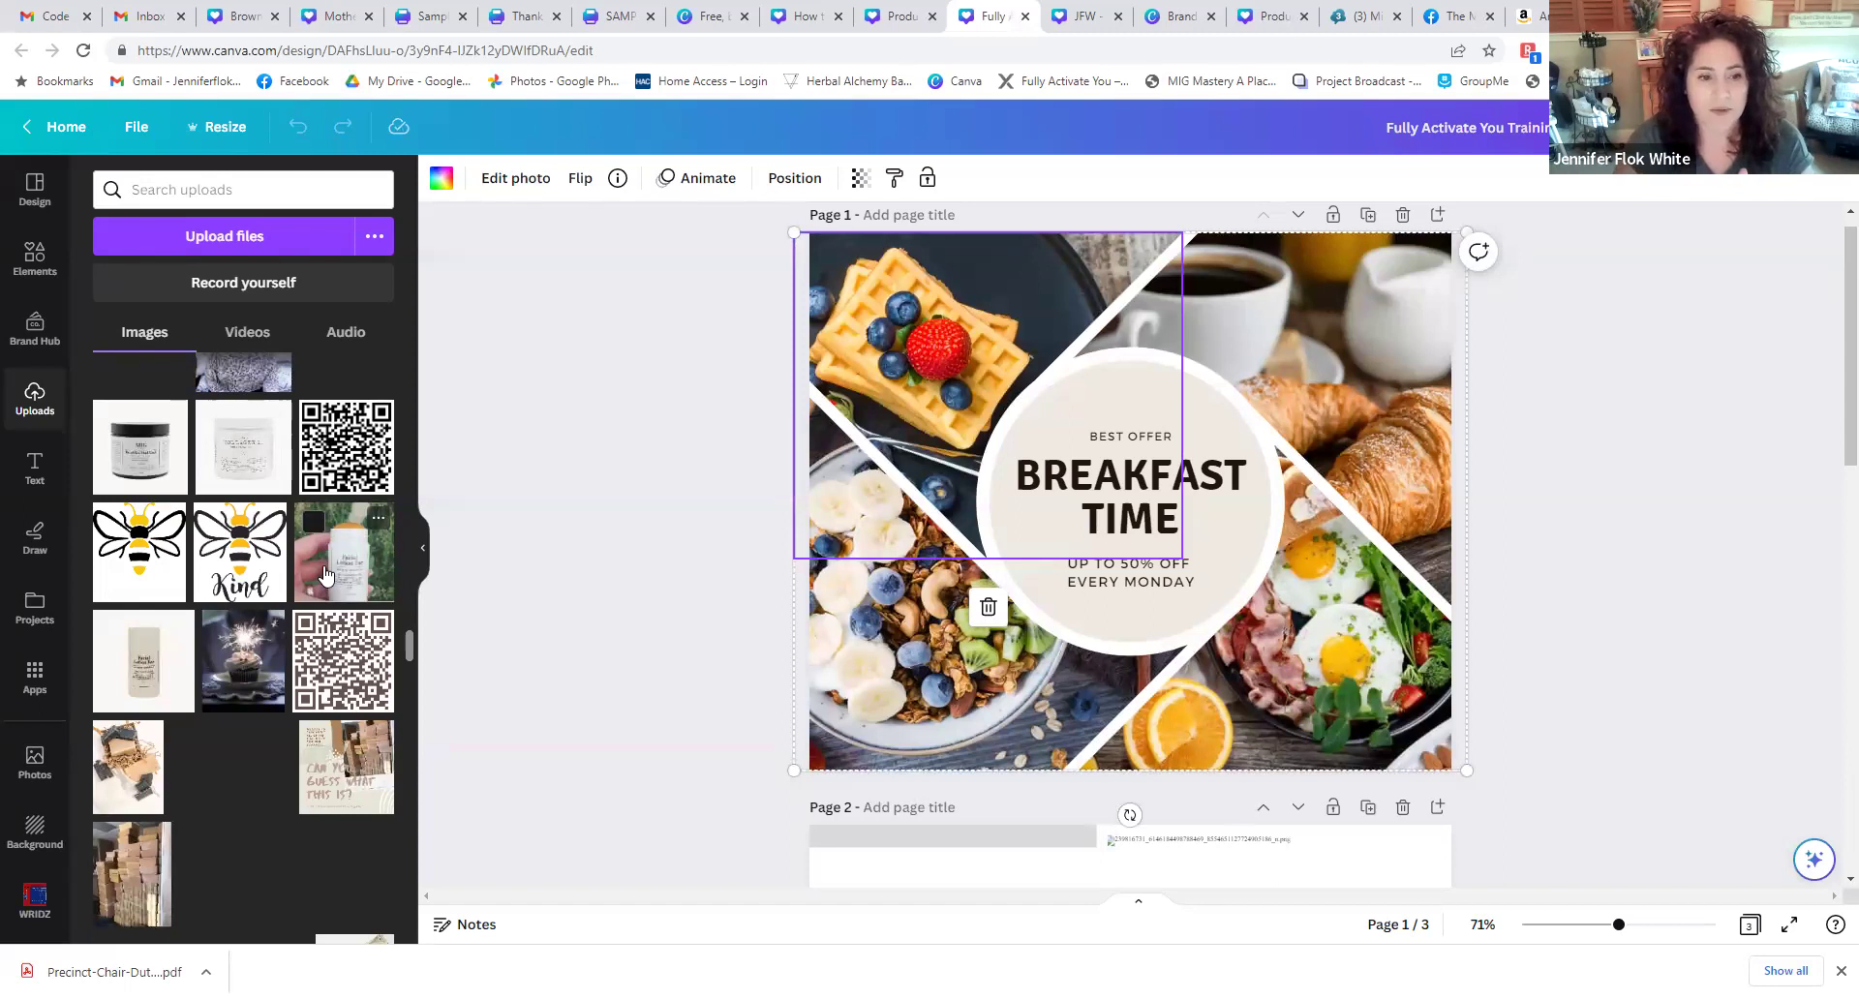
scroll(324, 575, "down", 5)
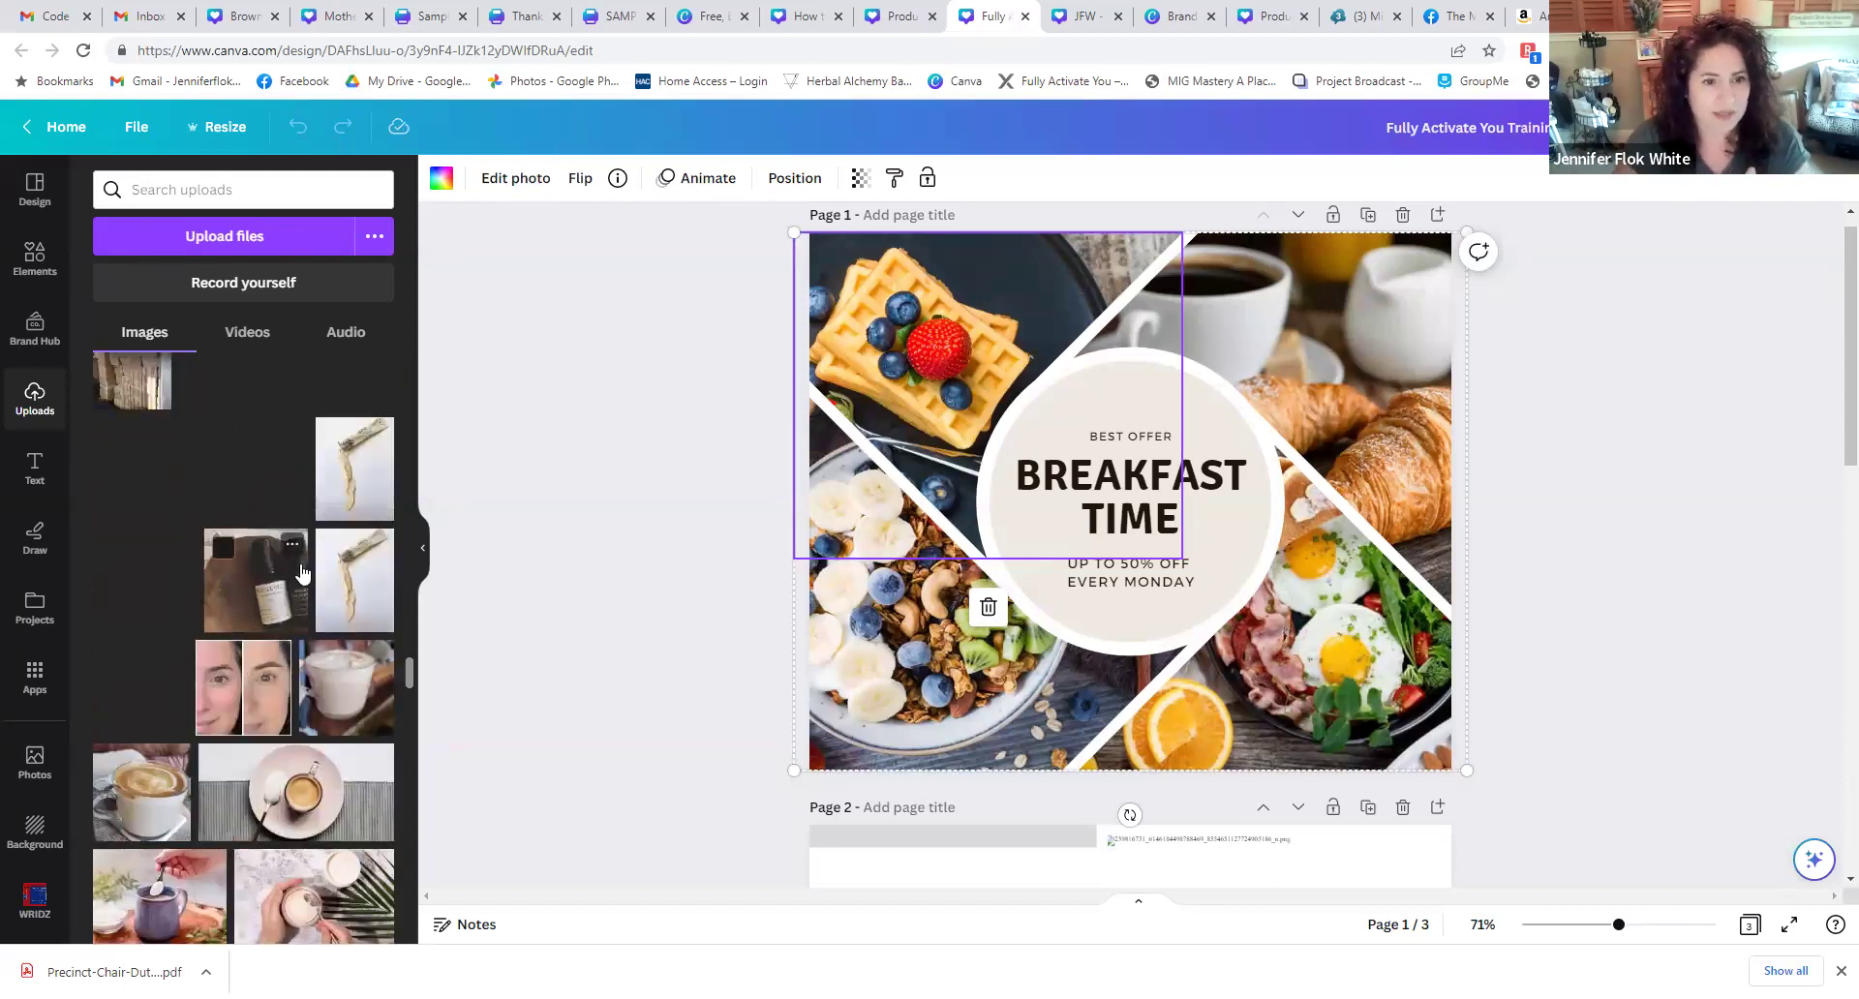
scroll(290, 573, "down", 3)
scroll(254, 581, "down", 3)
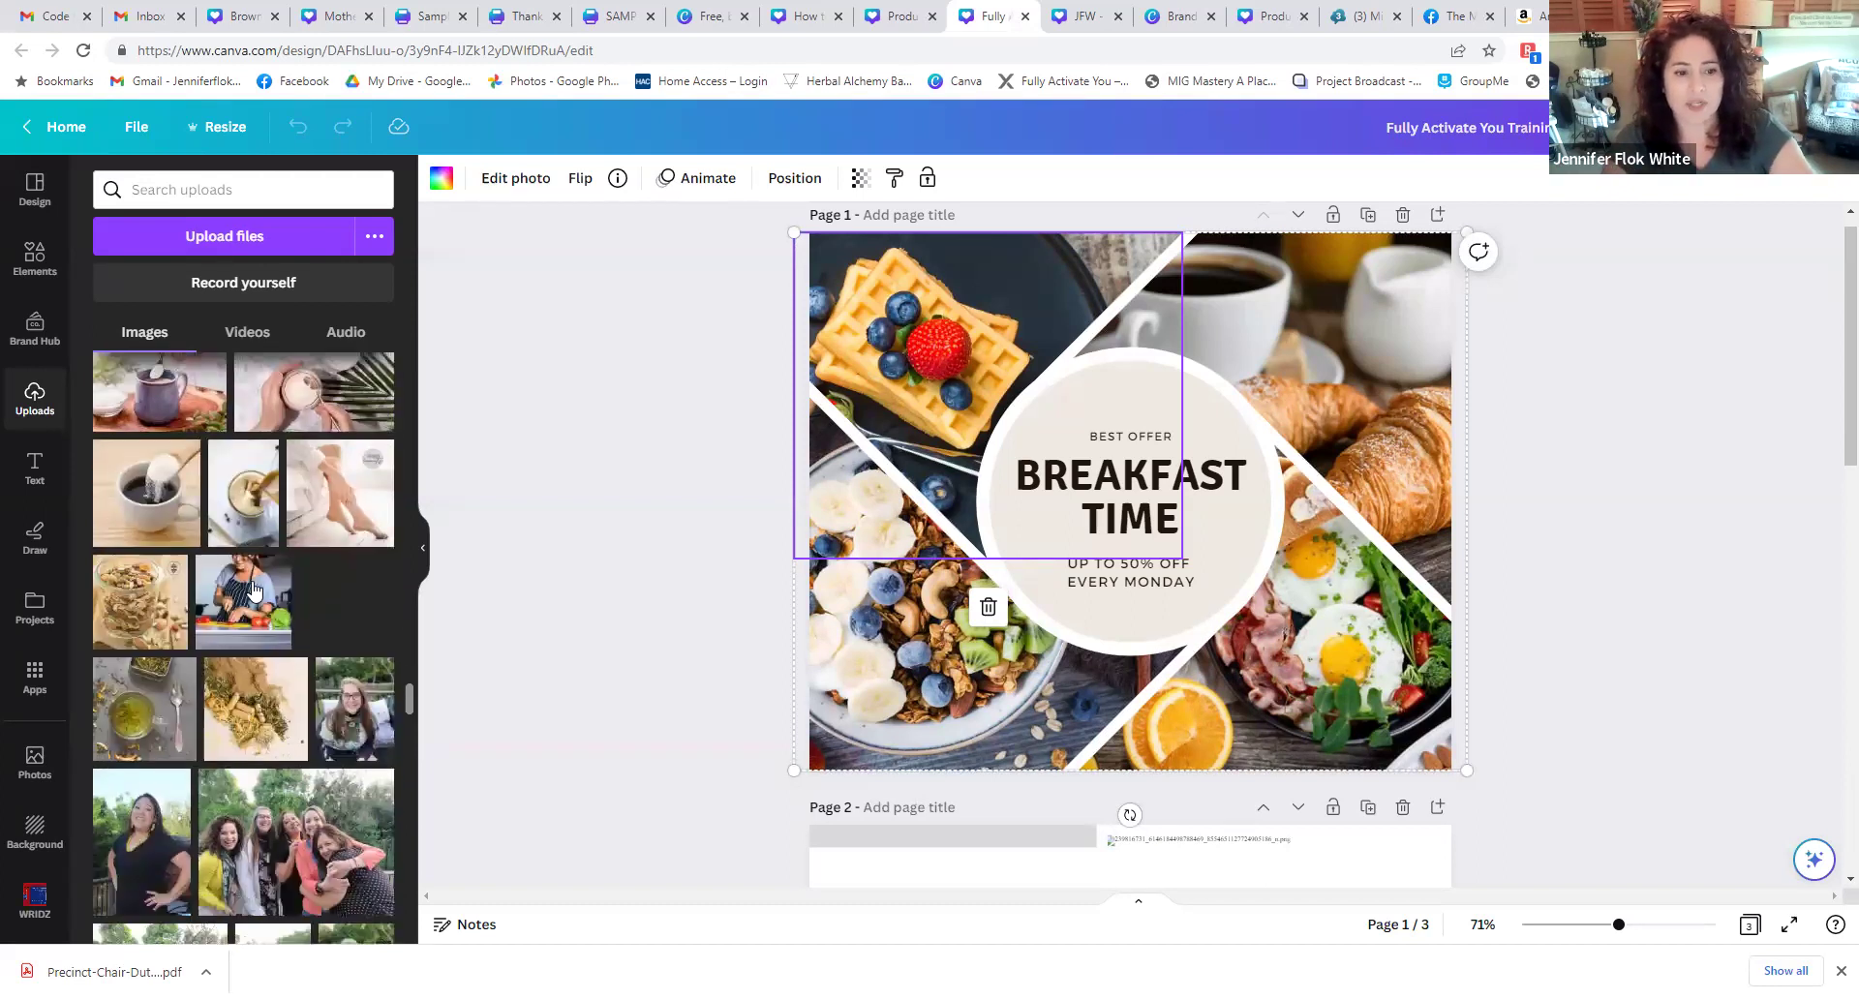
scroll(253, 588, "down", 5)
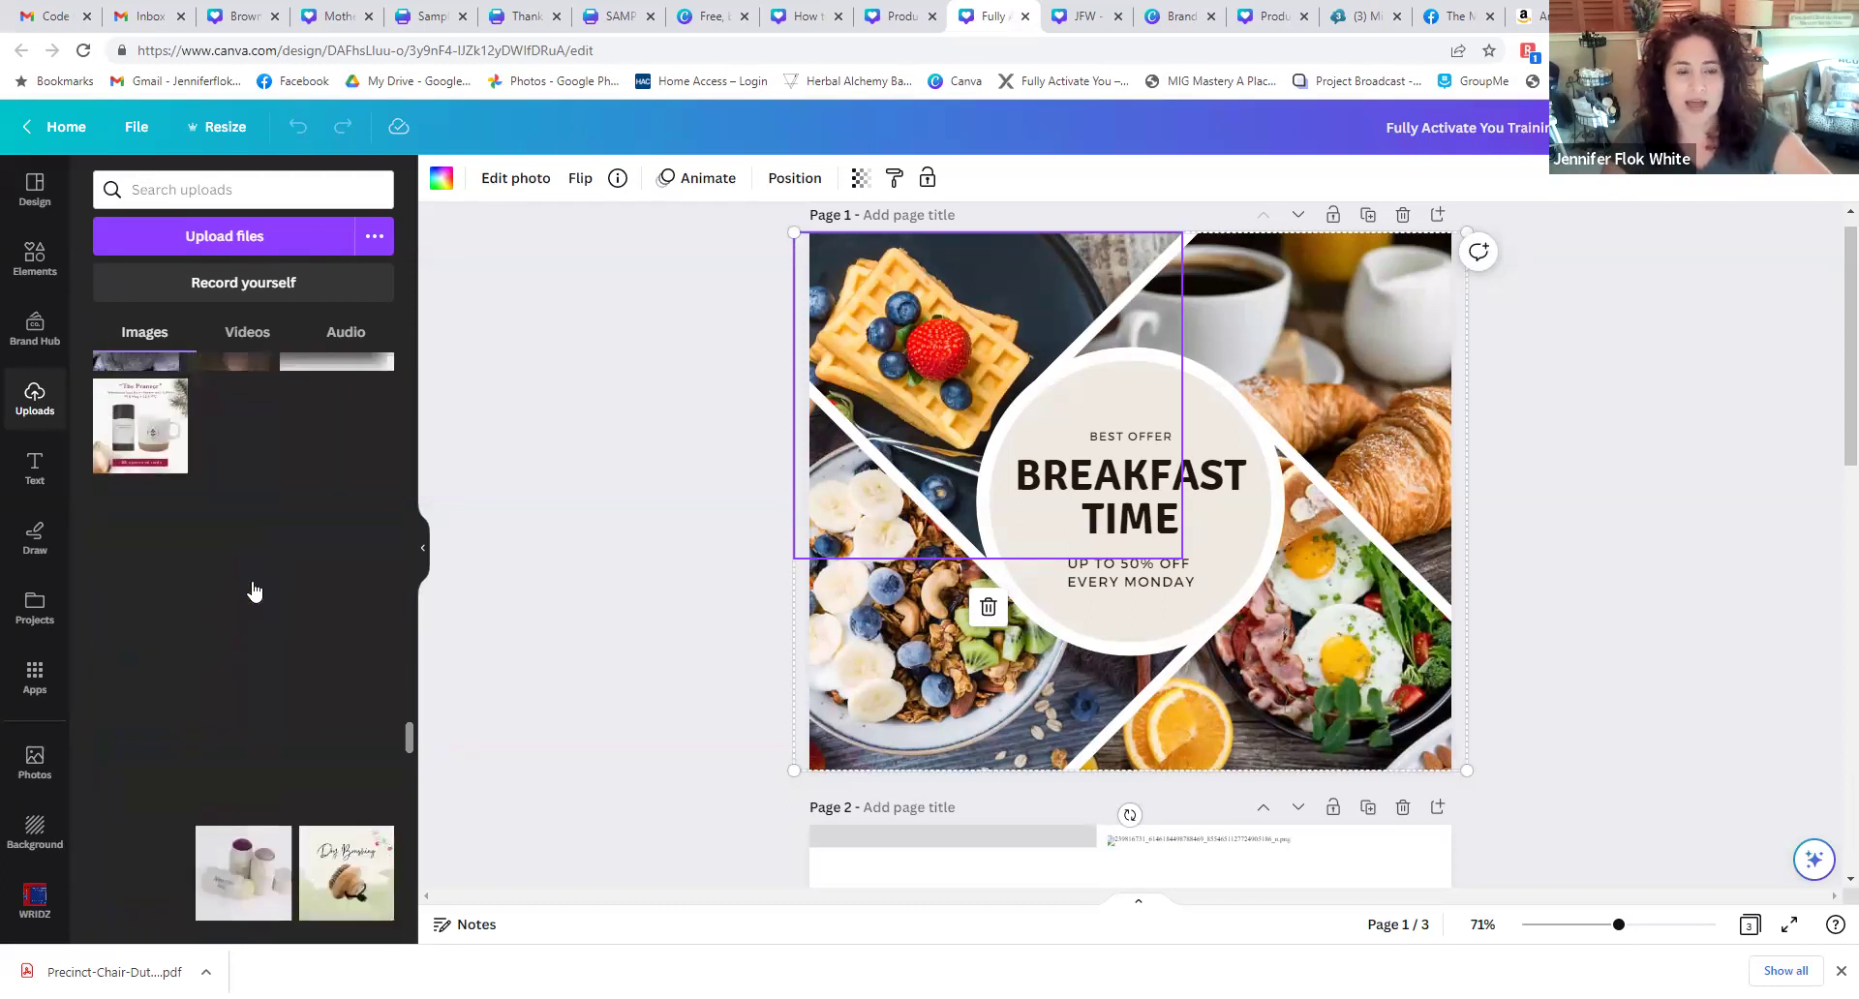
left_click(153, 334)
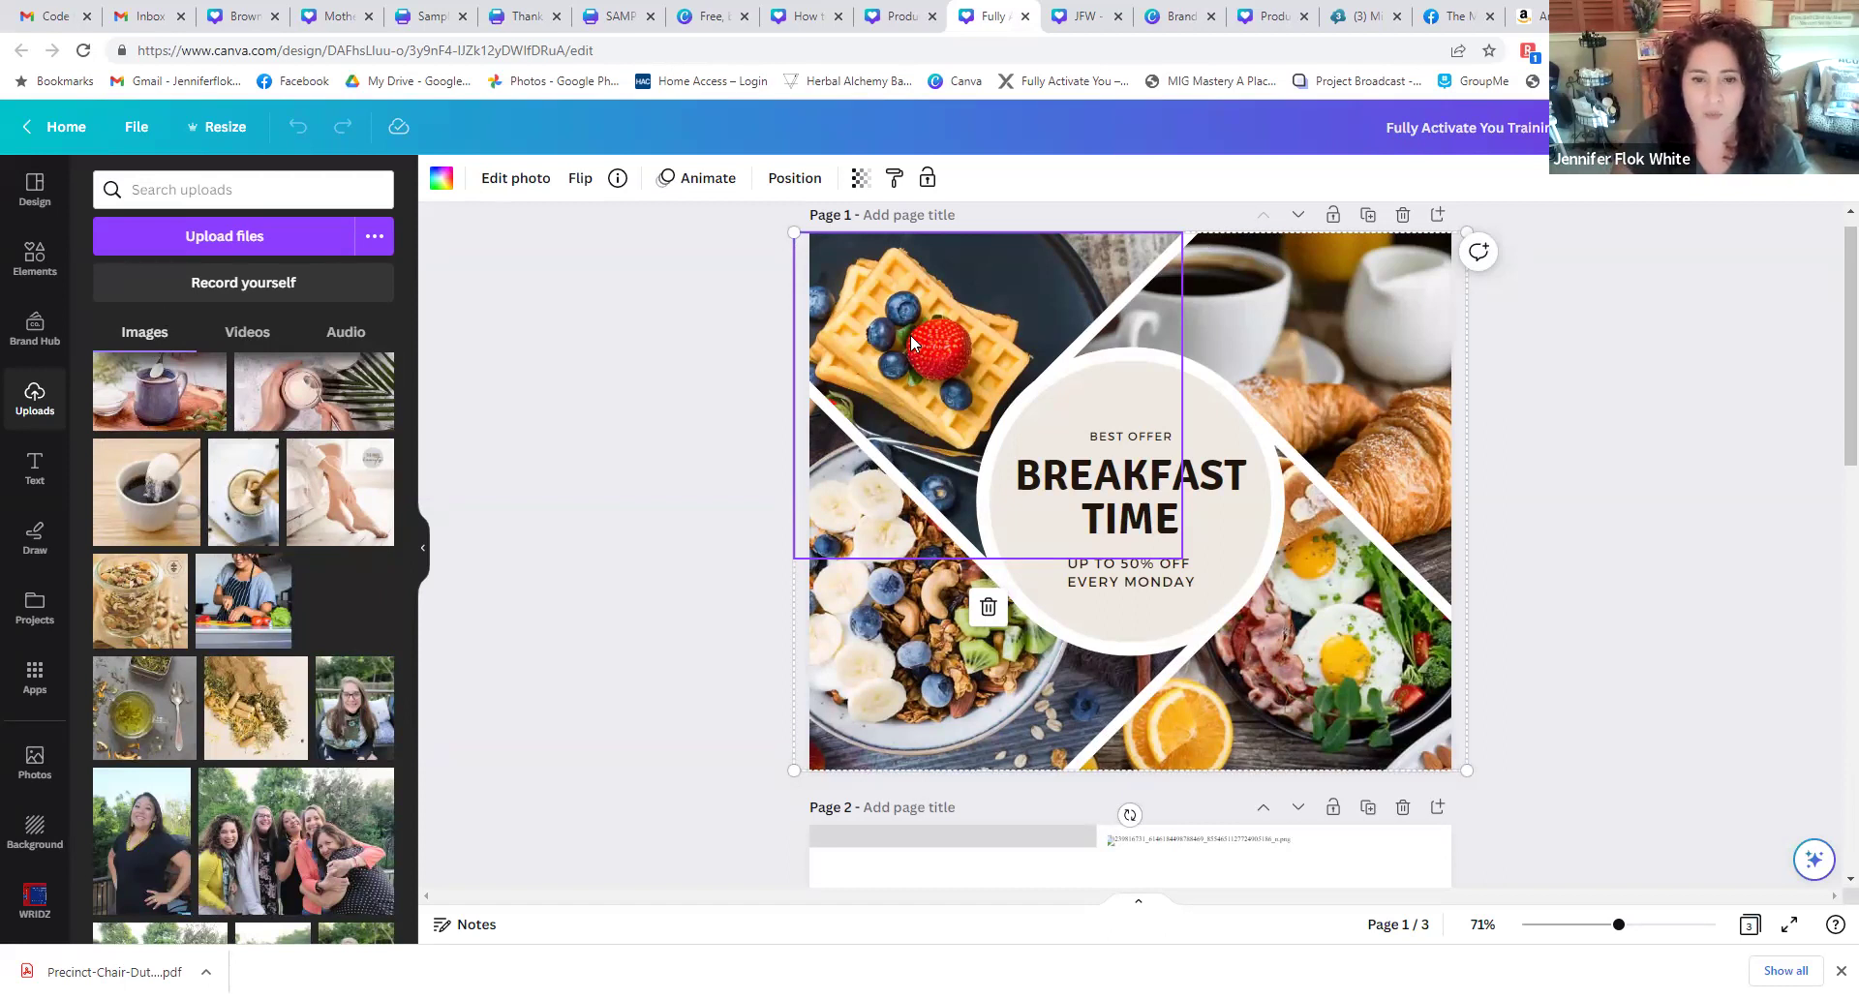
- Try to replace the collage's waffle photo with the uploaded product image, undoing each attempt
scroll(256, 520, "up", 3)
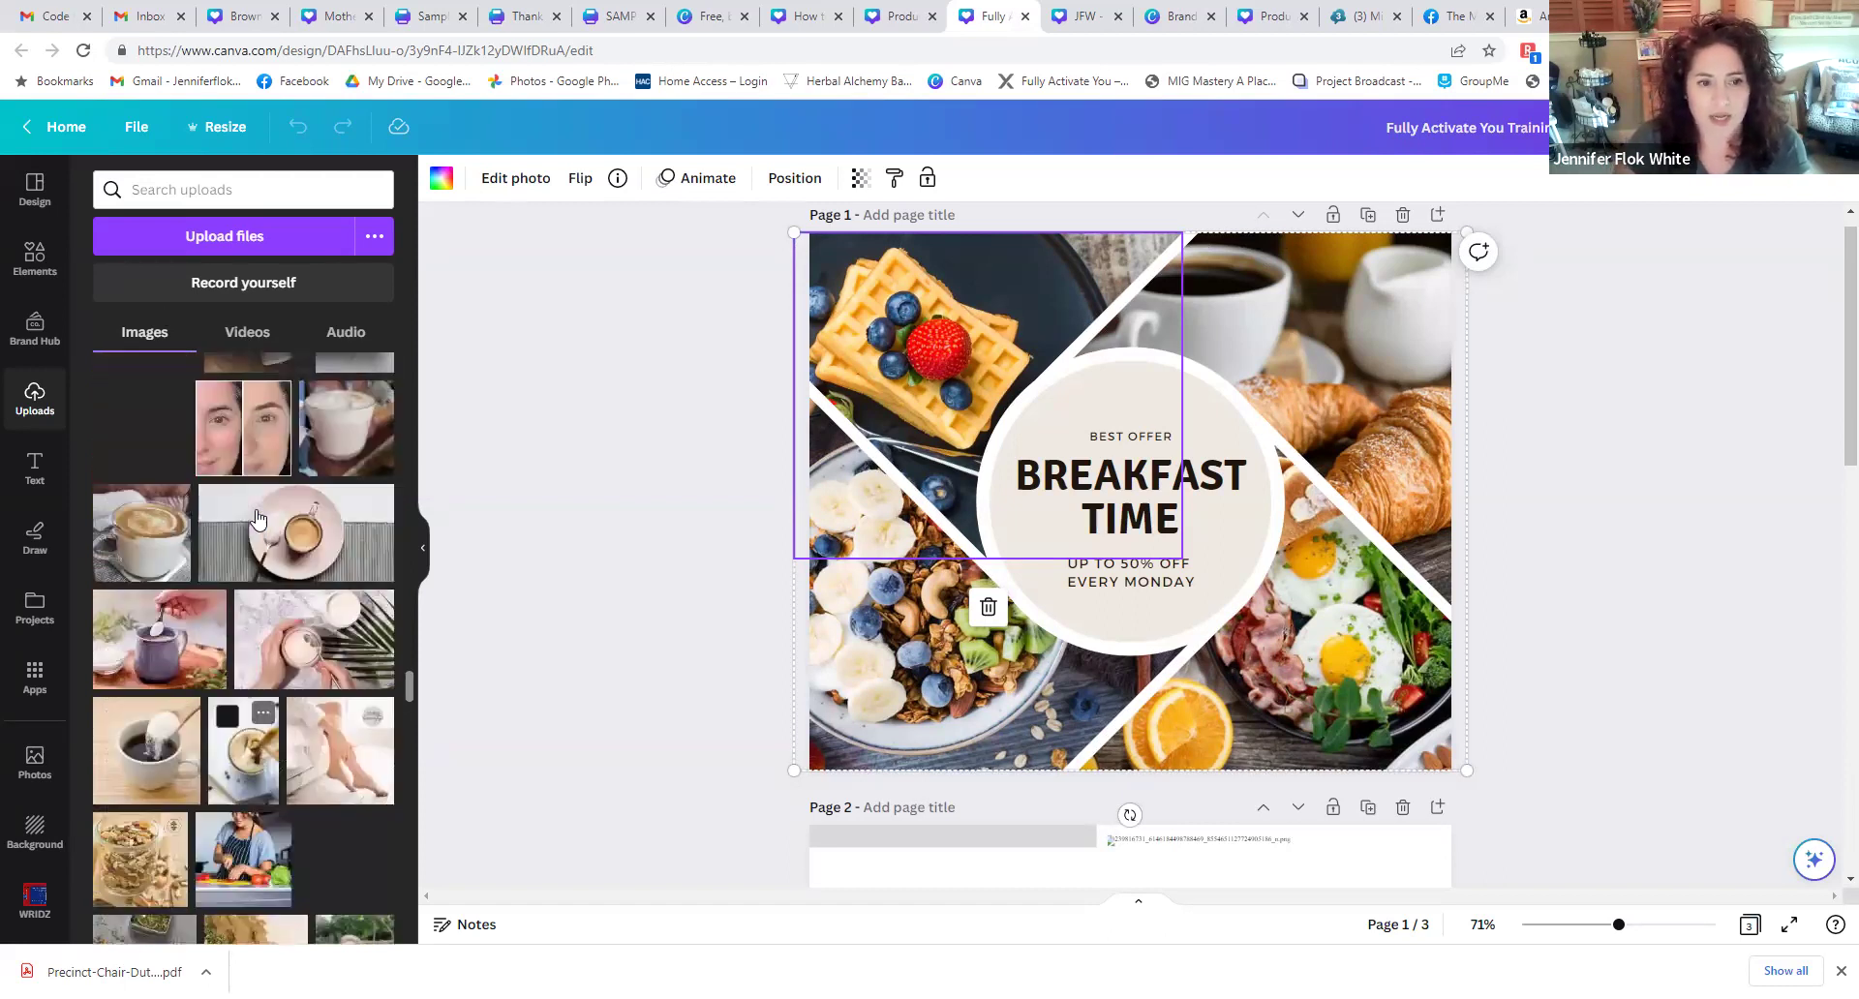
scroll(254, 520, "up", 6)
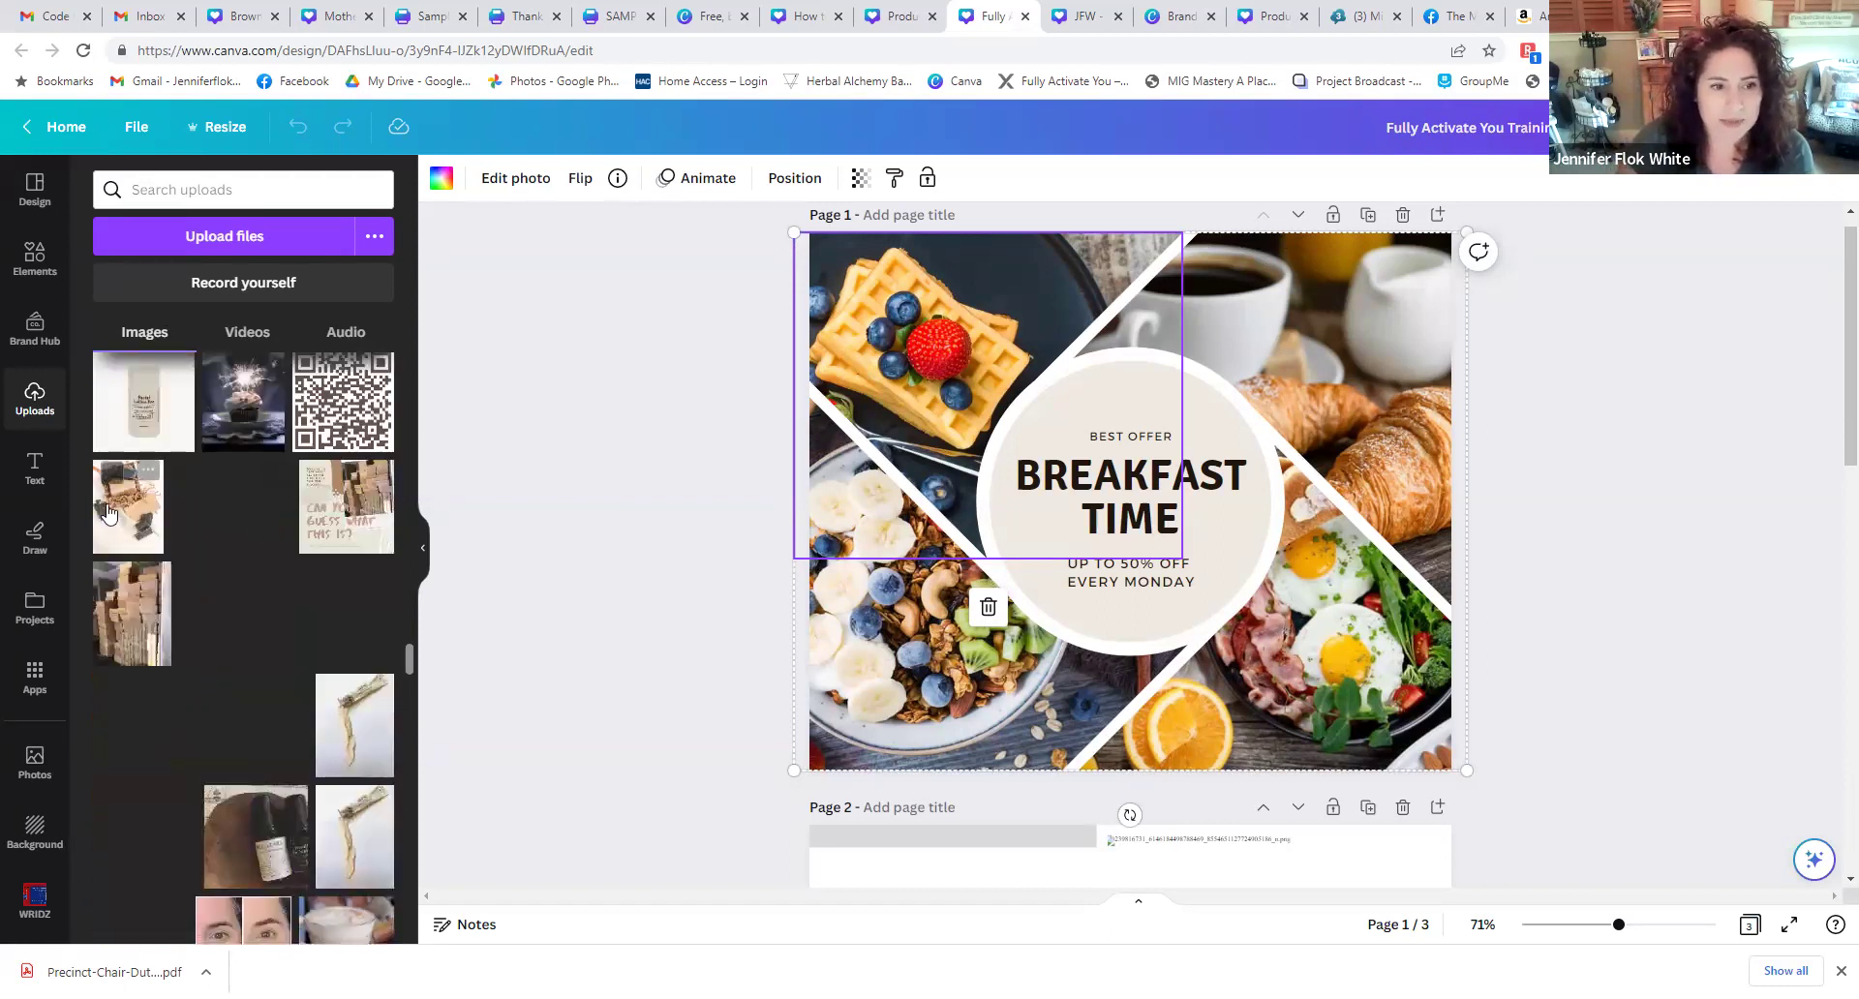
left_click_drag(121, 513, 900, 354)
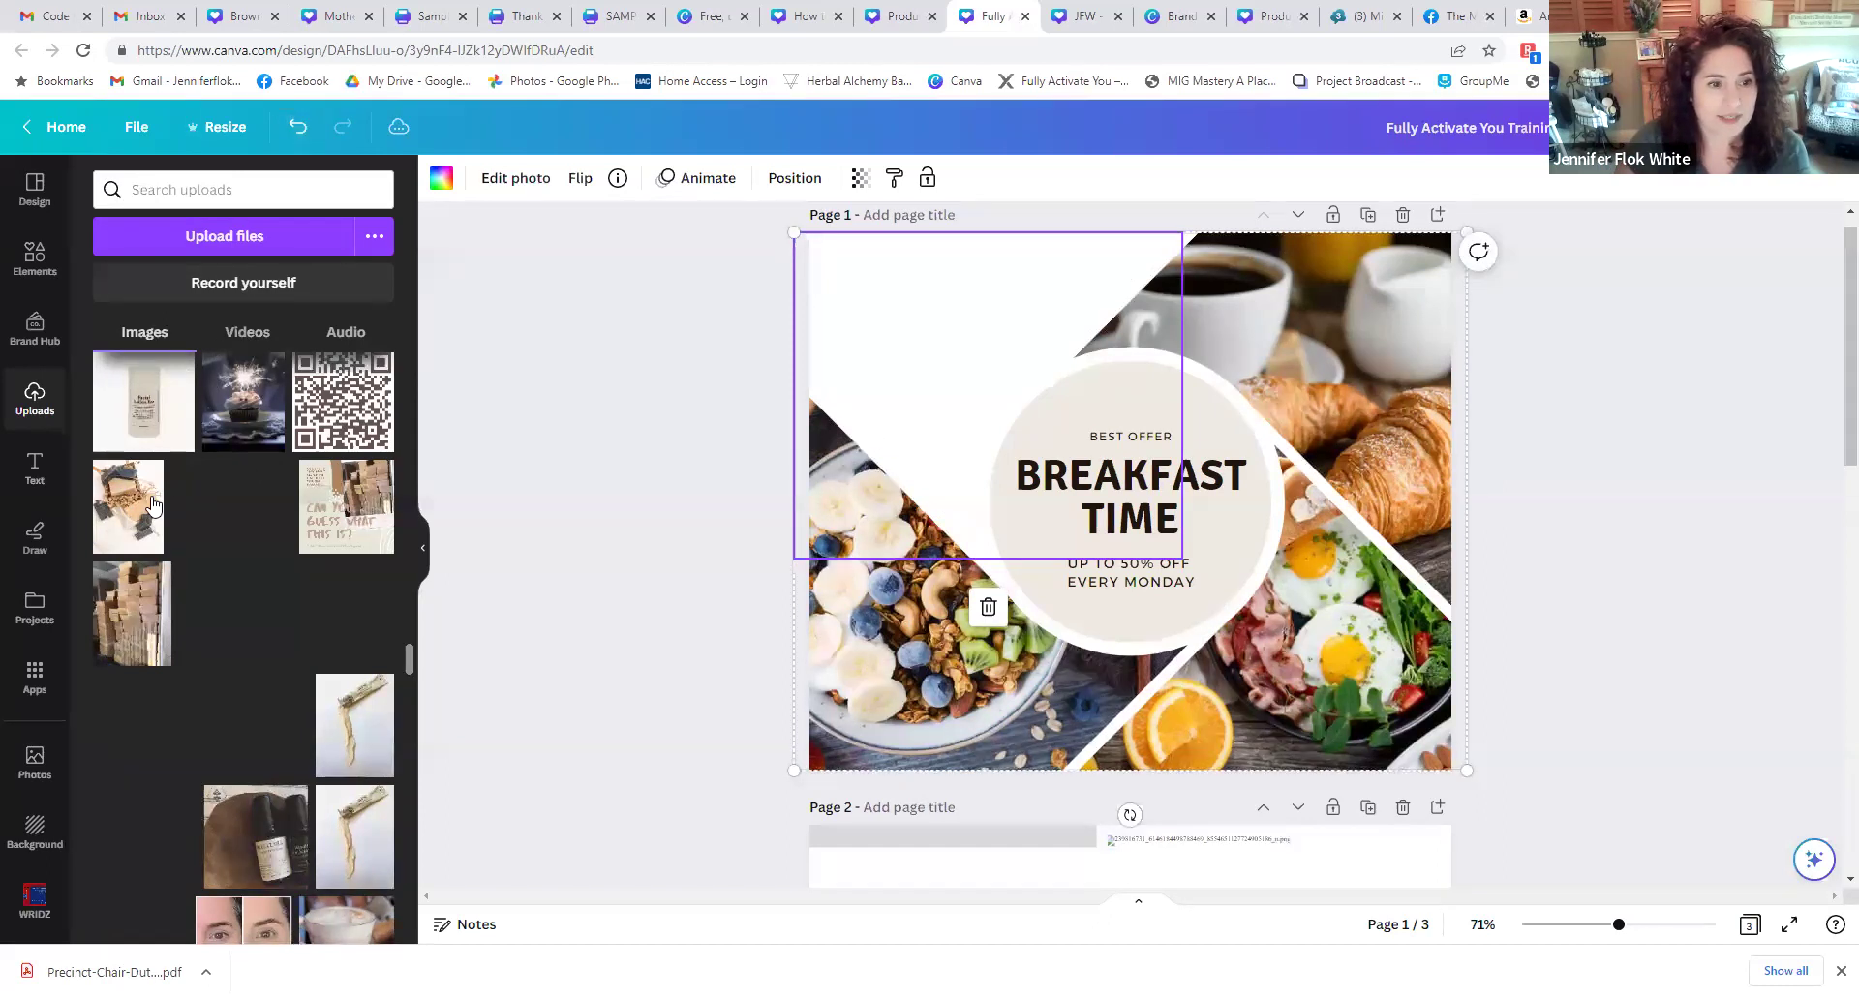
left_click(298, 126)
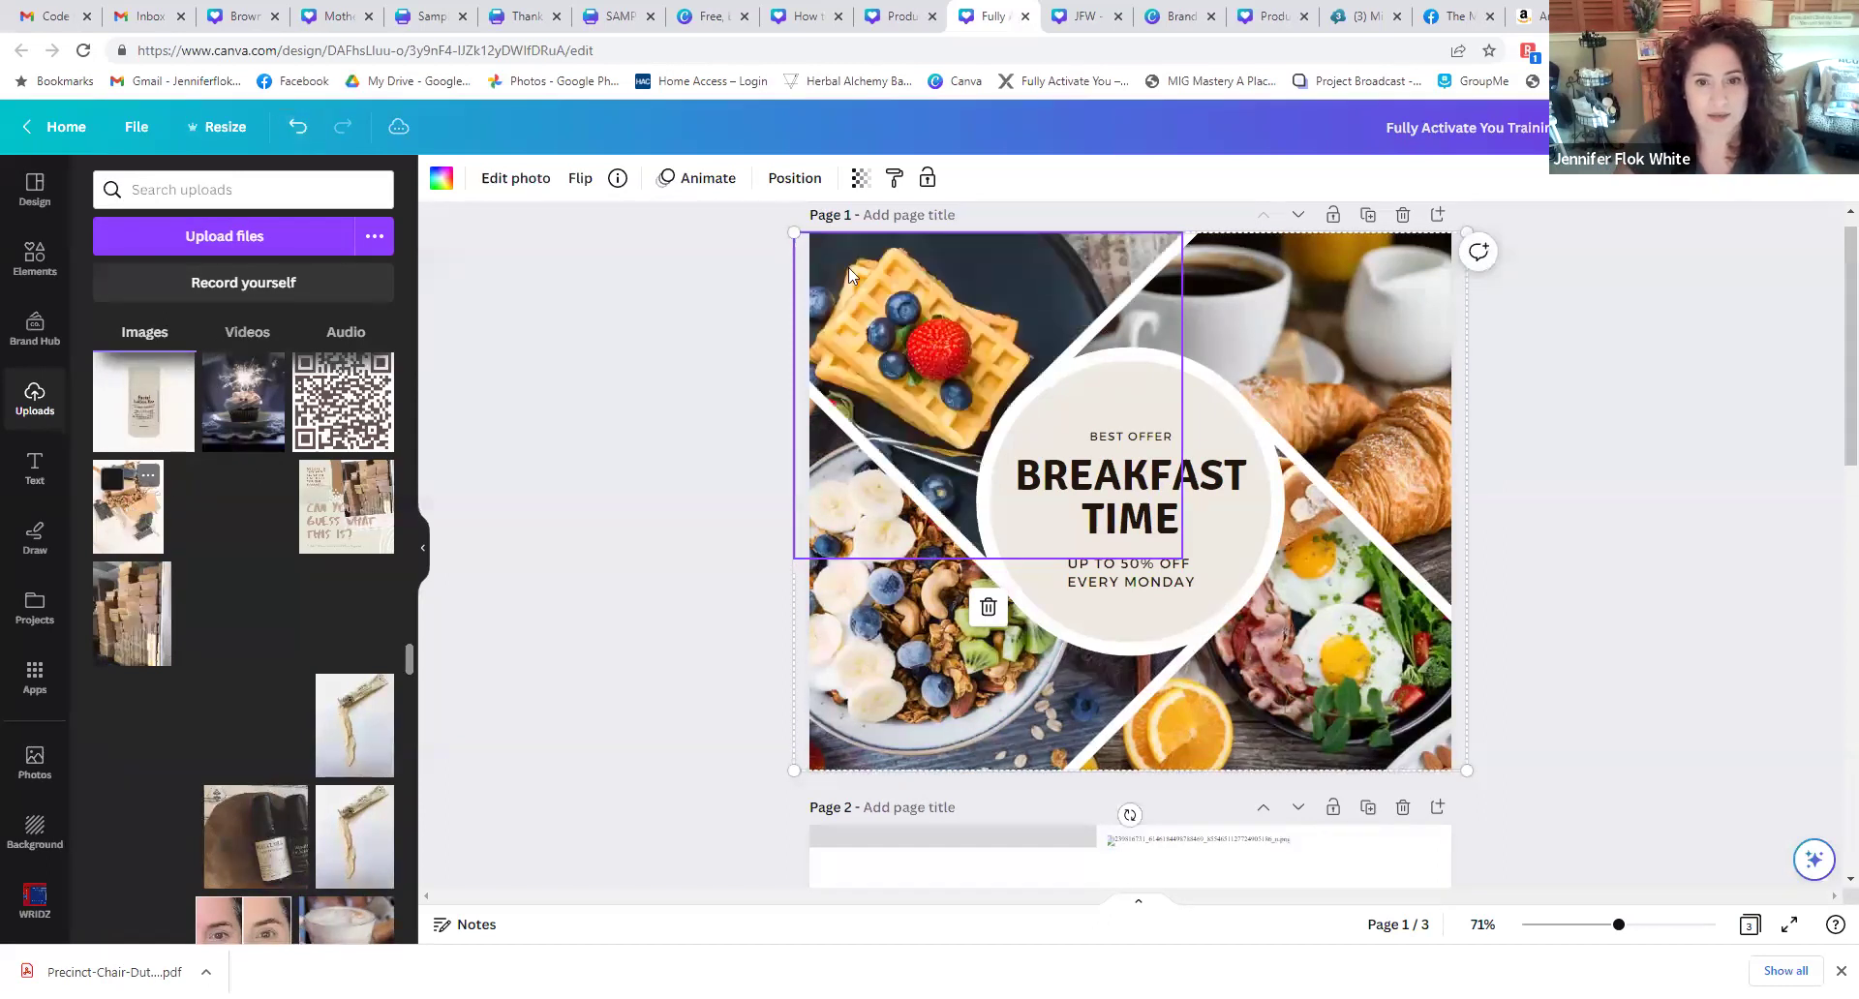
left_click_drag(849, 268, 848, 269)
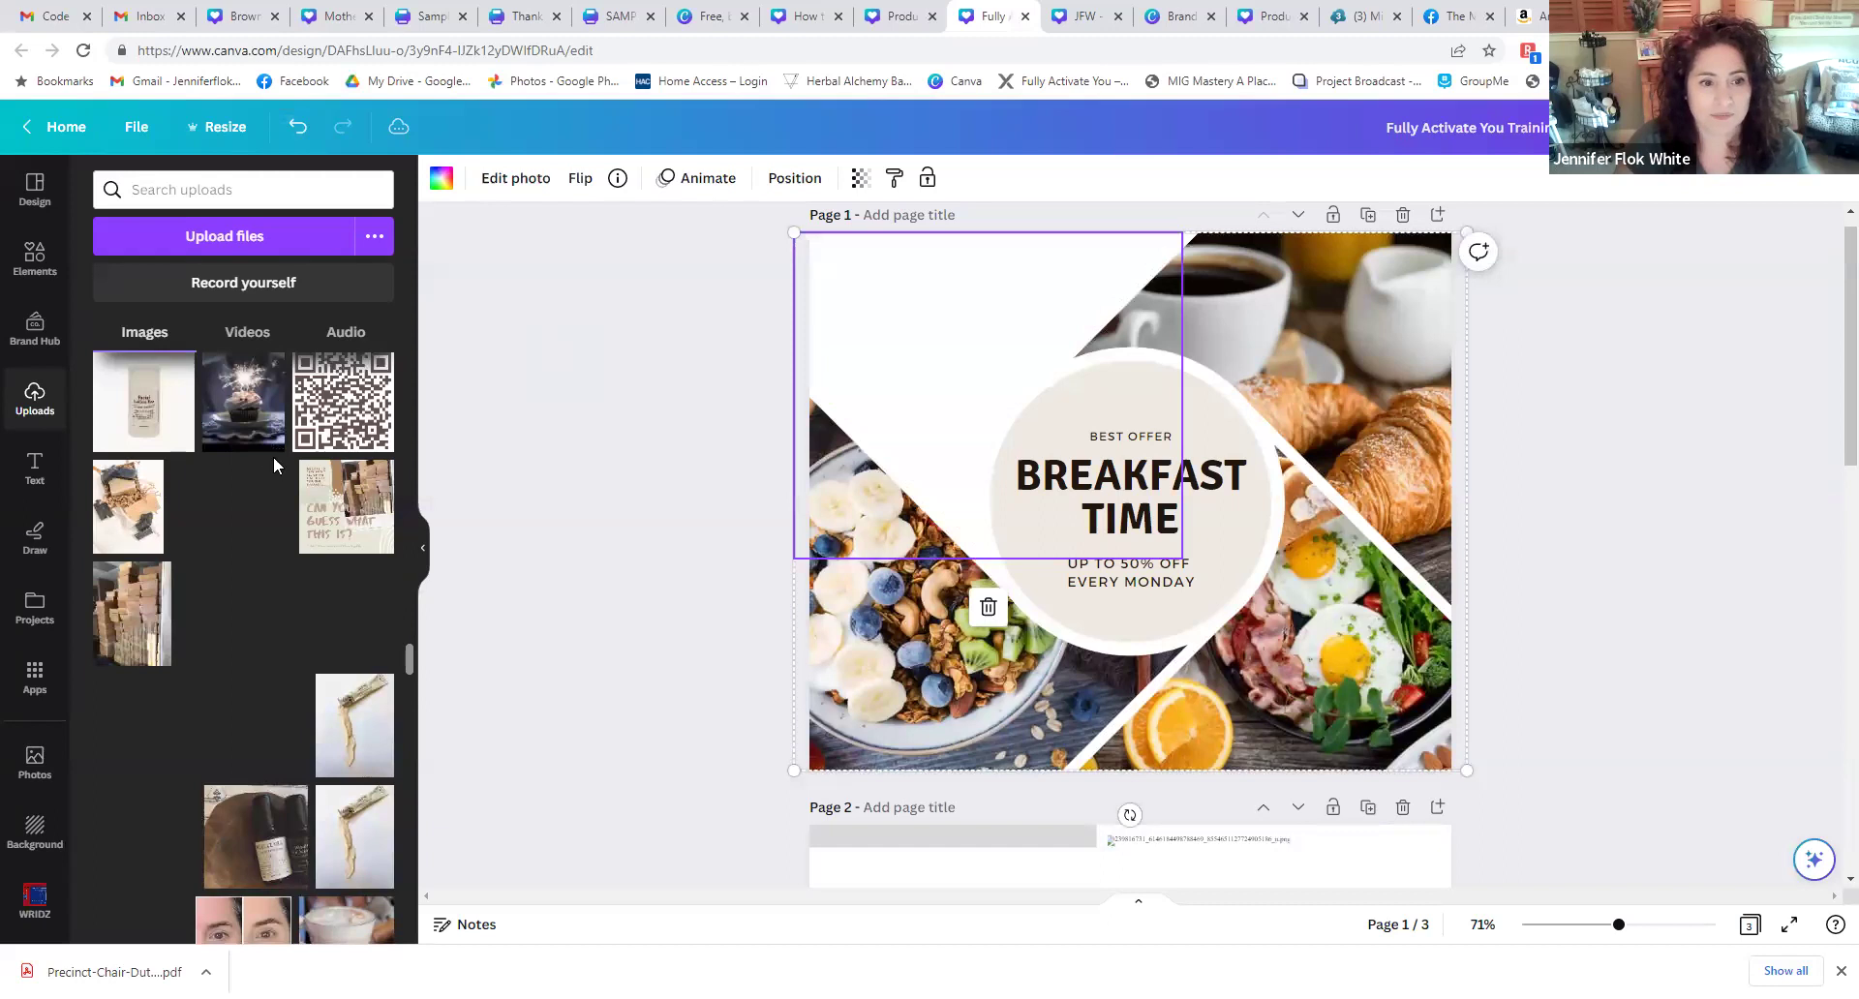
left_click(298, 126)
- Replace the waffle photo in the Breakfast Time collage with a different image from the uploads
scroll(281, 499, "down", 5)
scroll(281, 500, "down", 3)
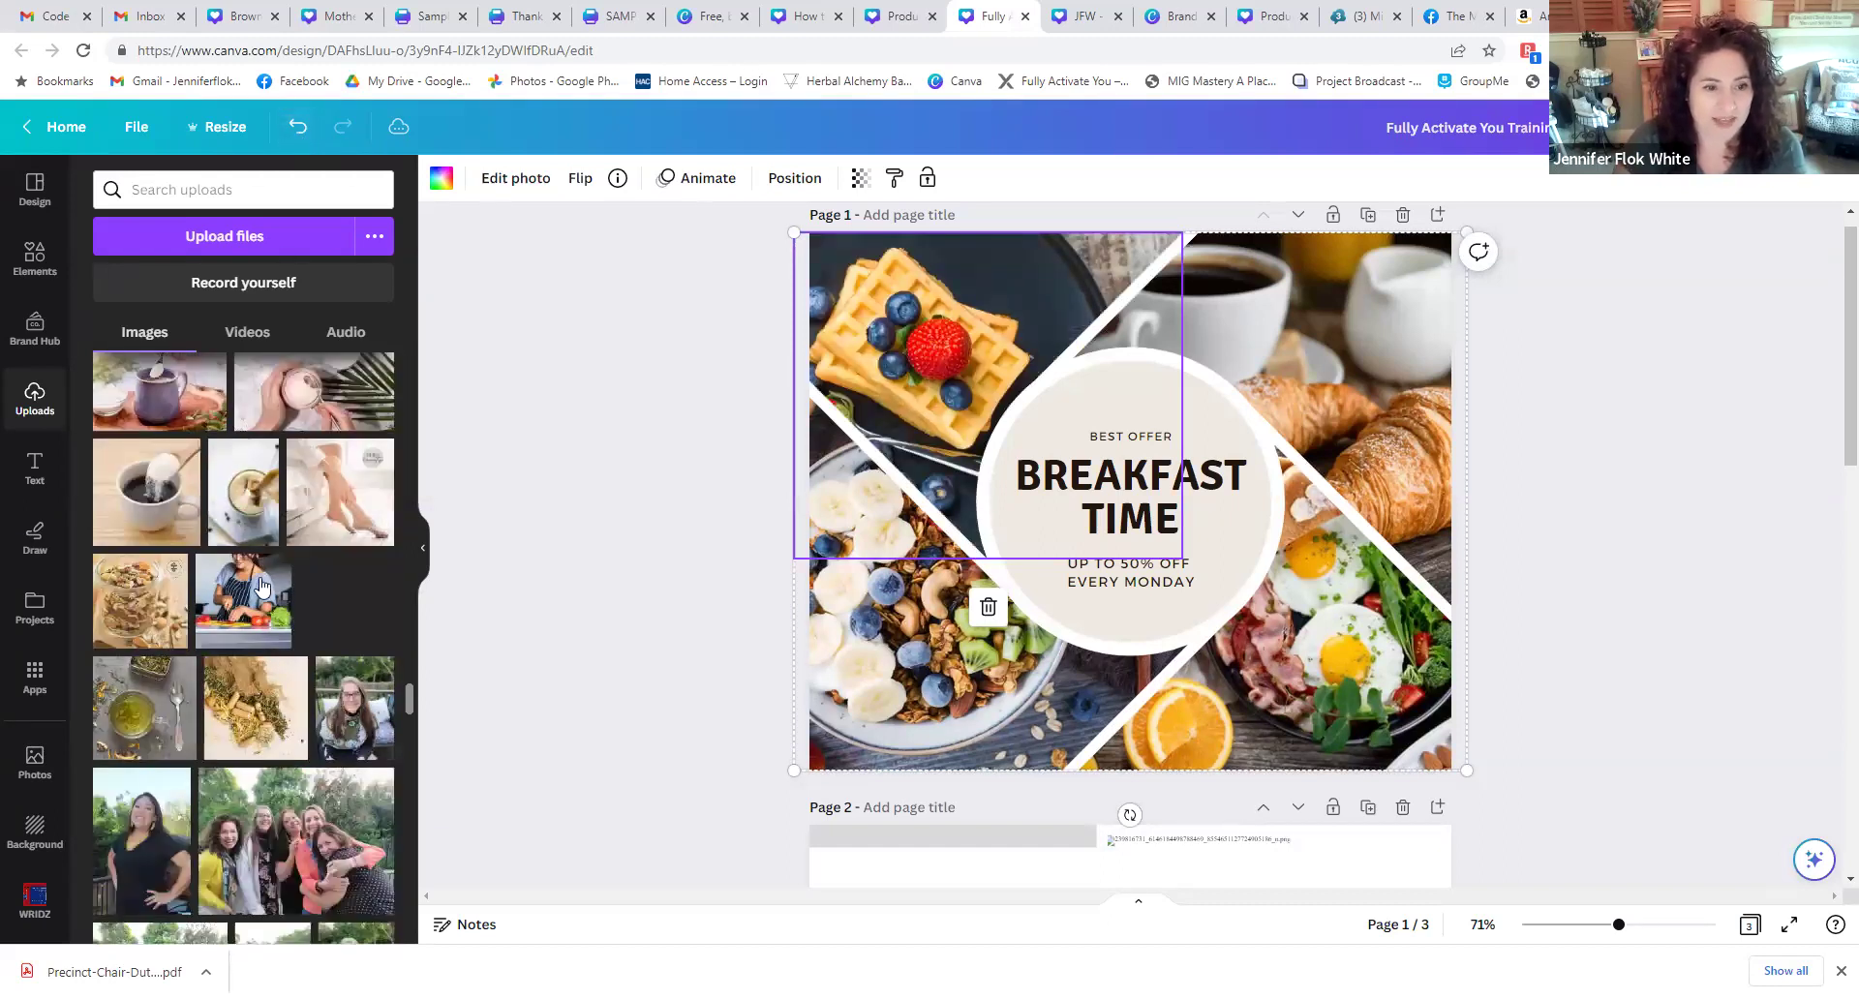
left_click_drag(921, 248, 943, 335)
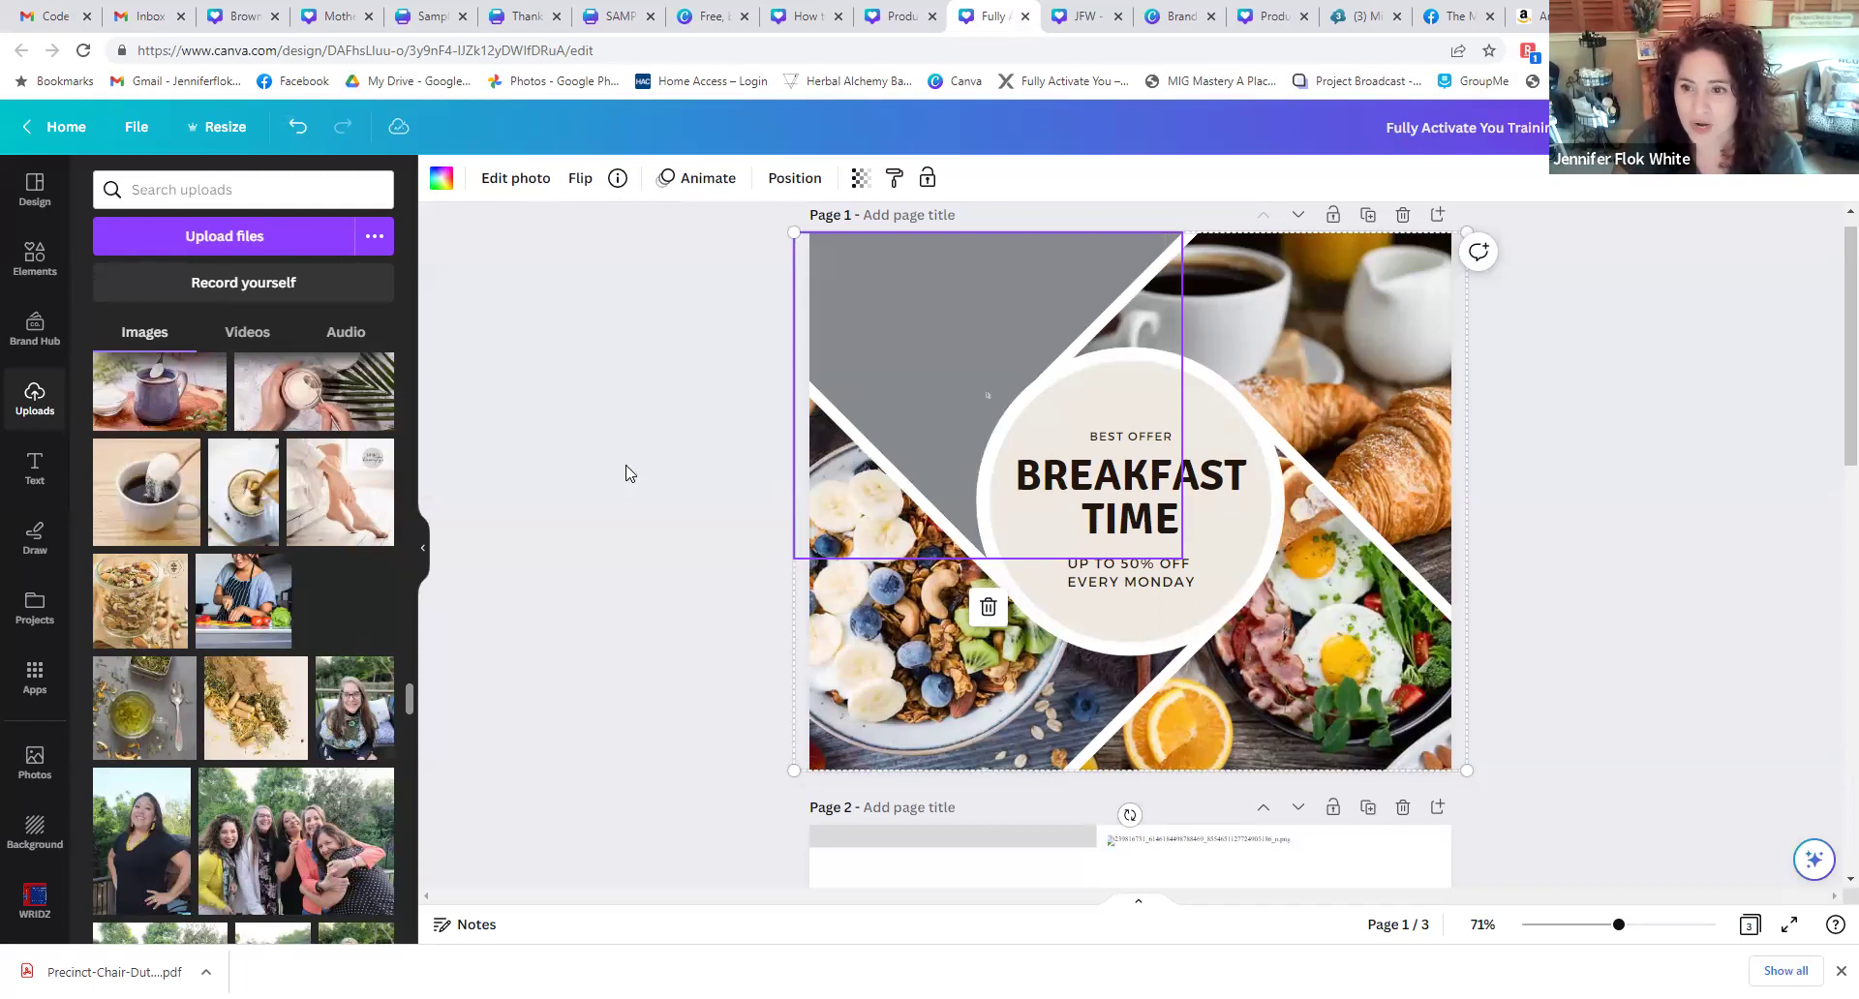
- Look through the uploaded images for a product picture that suits the Breakfast Time collage
scroll(378, 744, "down", 5)
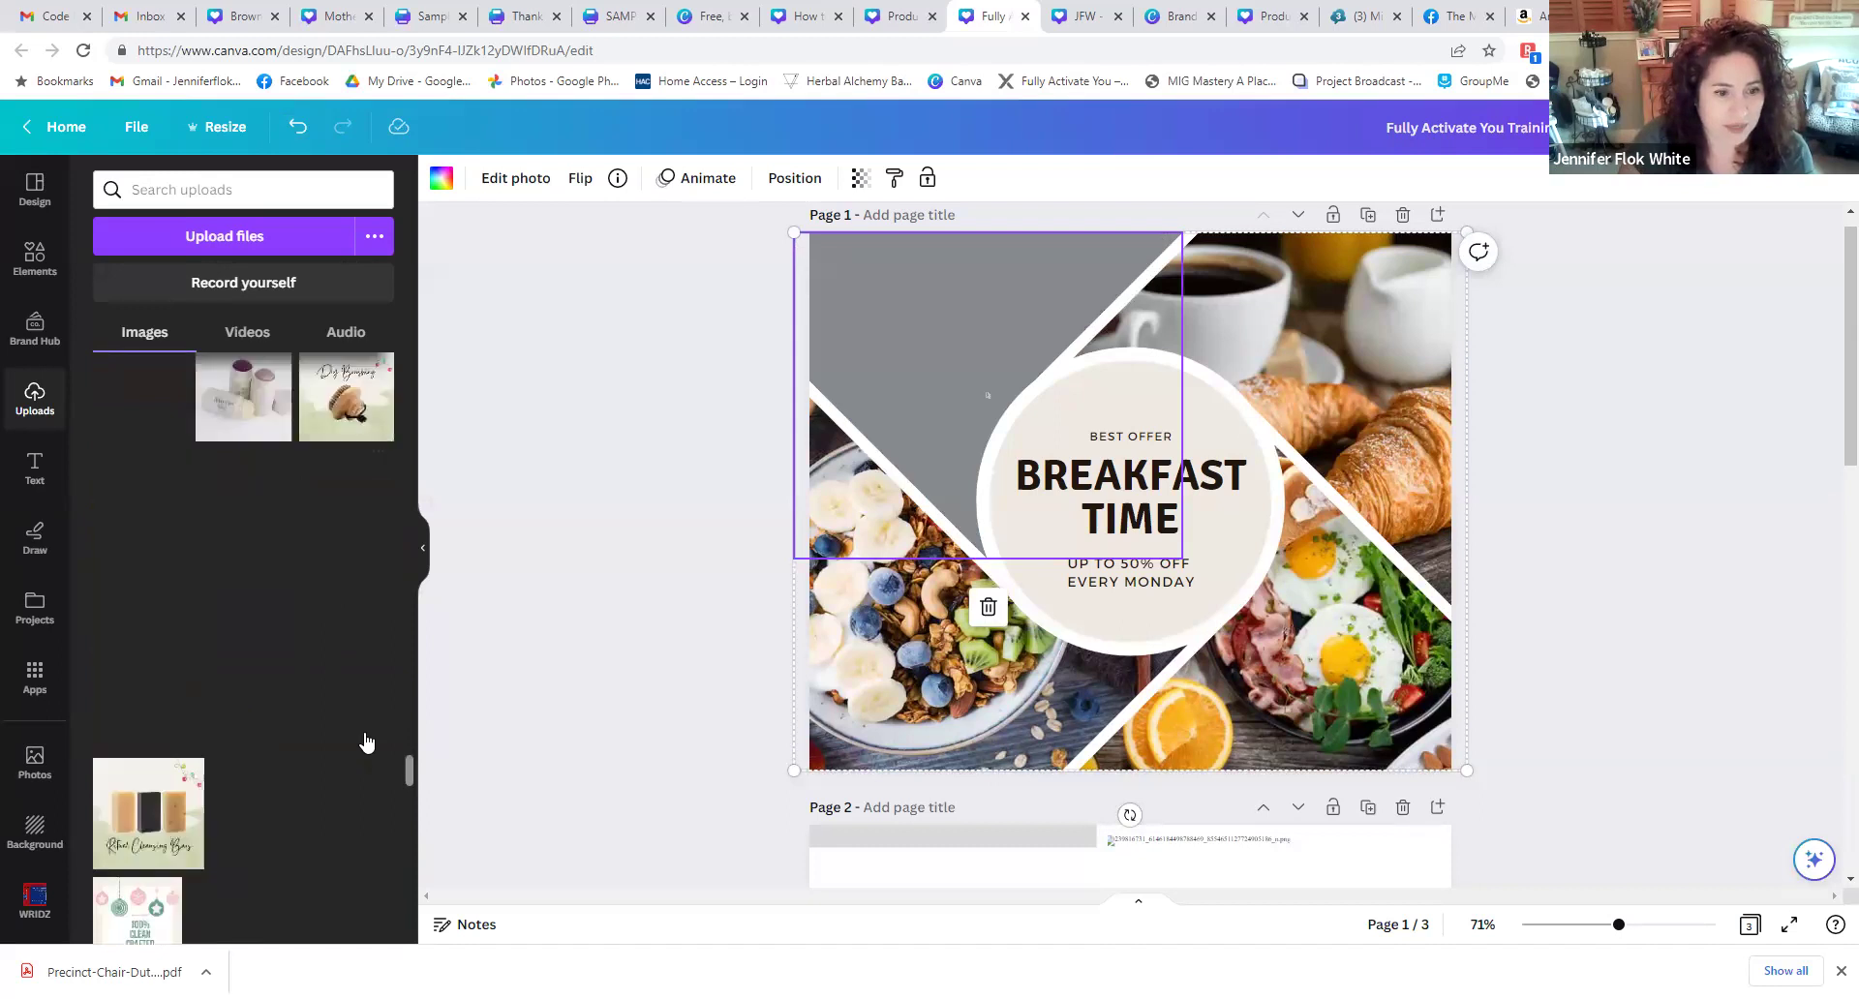
scroll(366, 742, "down", 5)
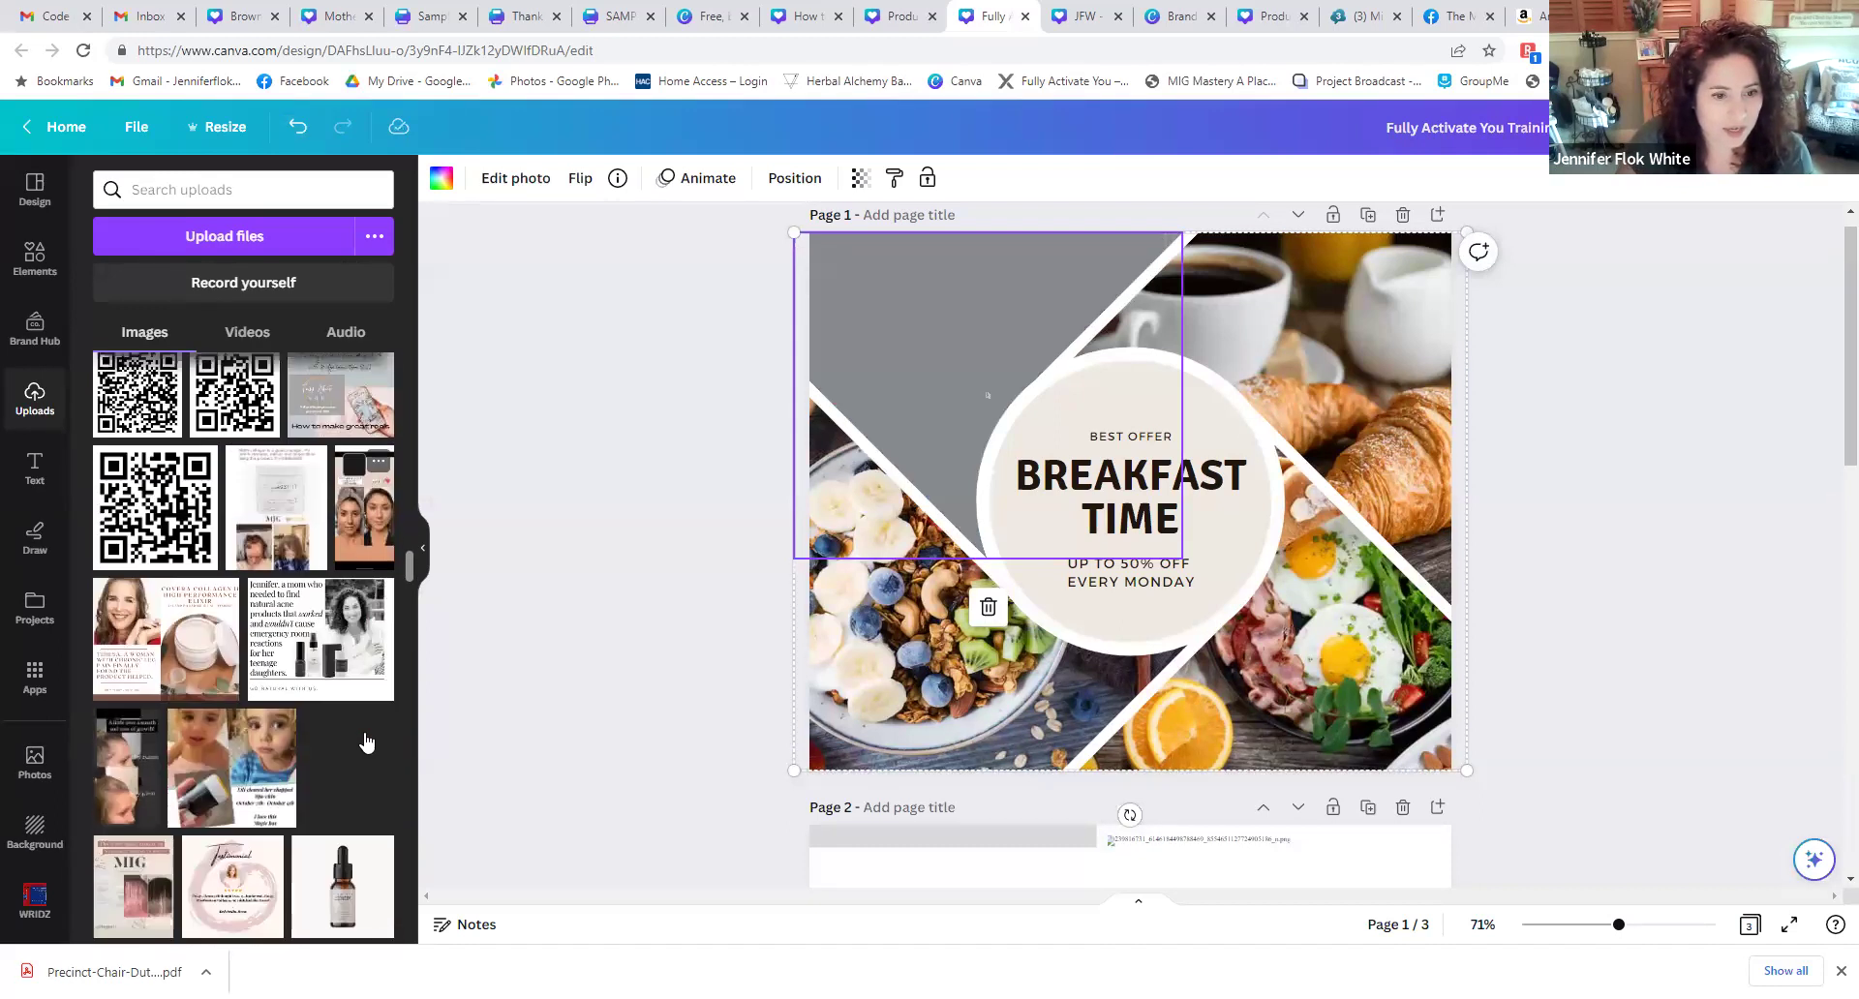
scroll(366, 742, "down", 5)
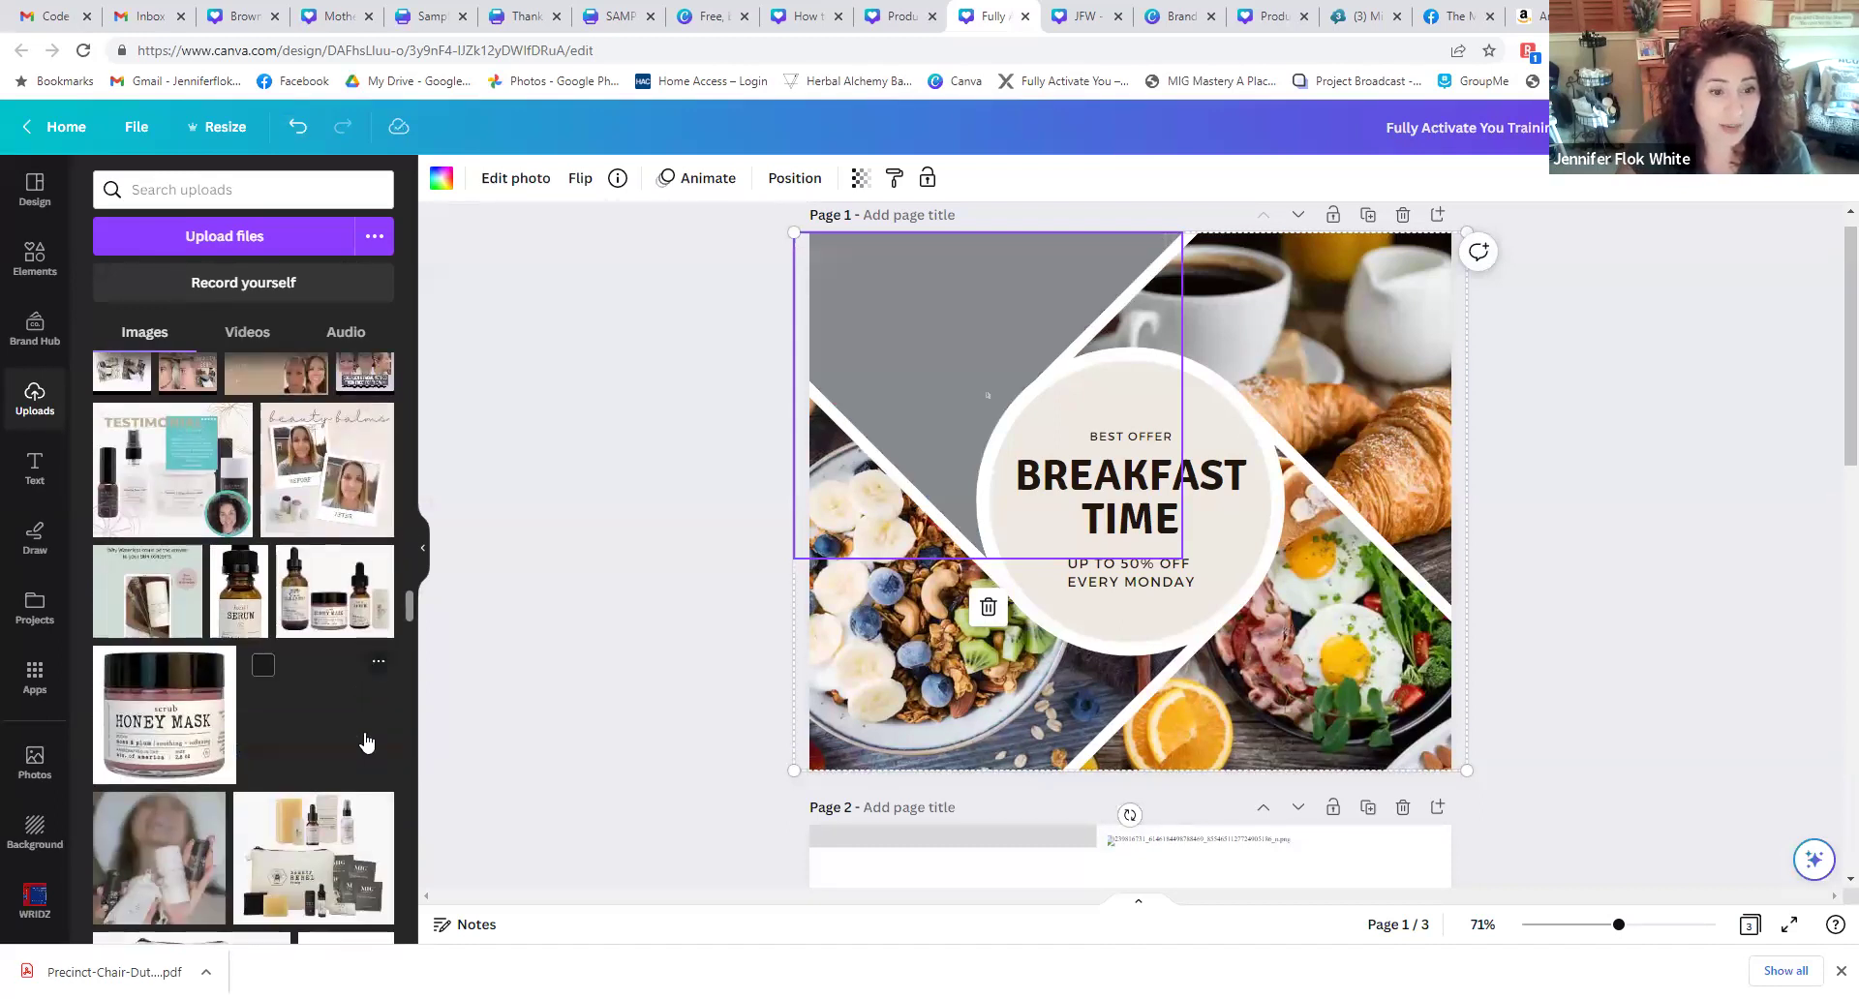
scroll(366, 742, "up", 8)
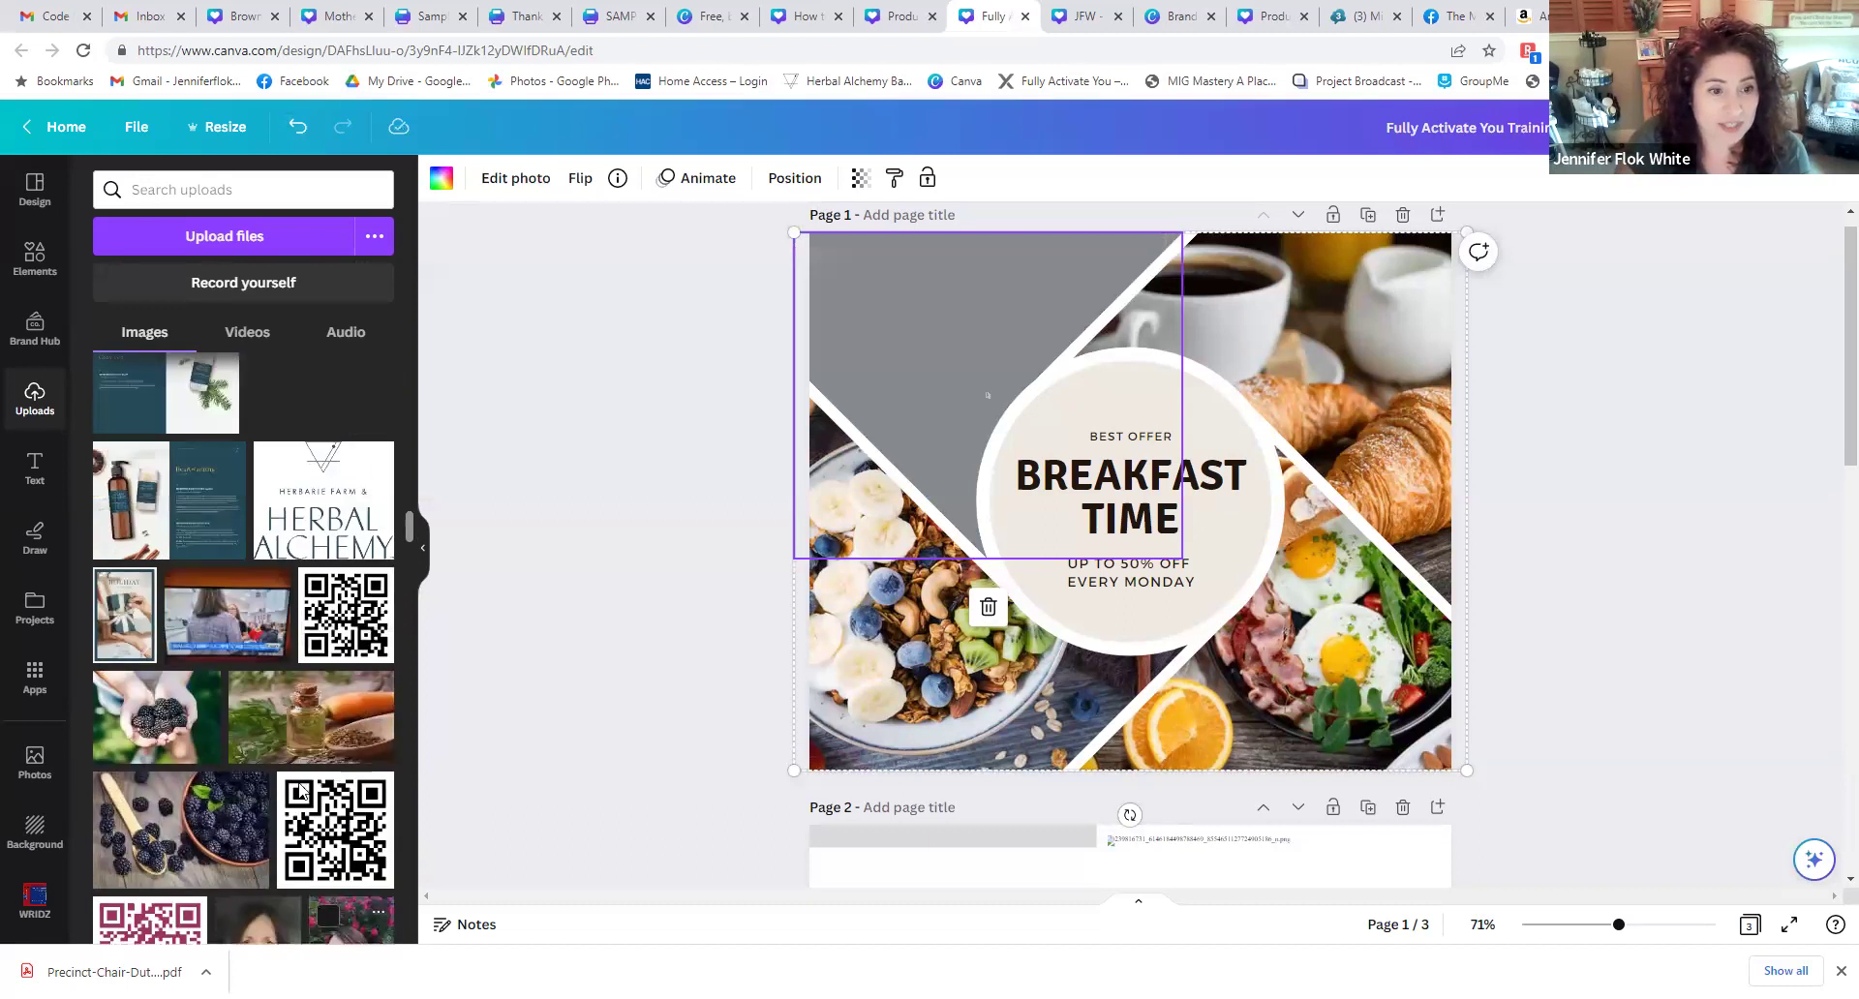
scroll(272, 772, "up", 6)
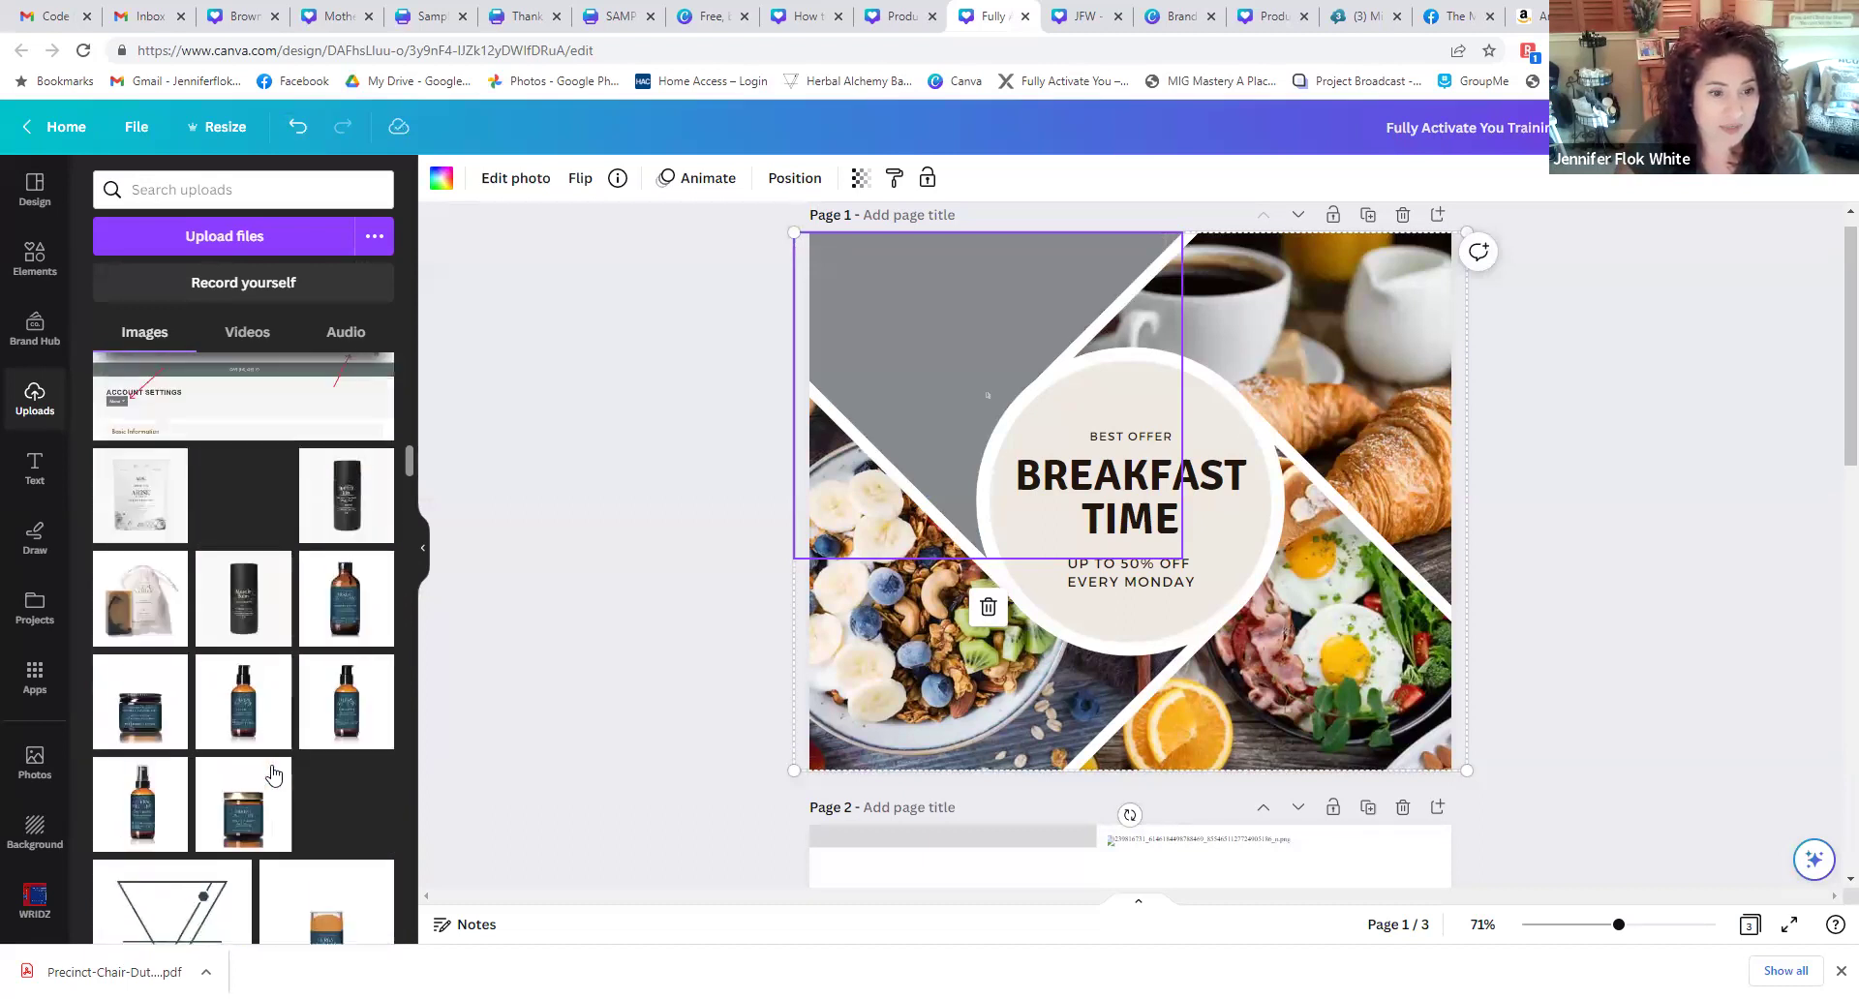
scroll(272, 772, "down", 5)
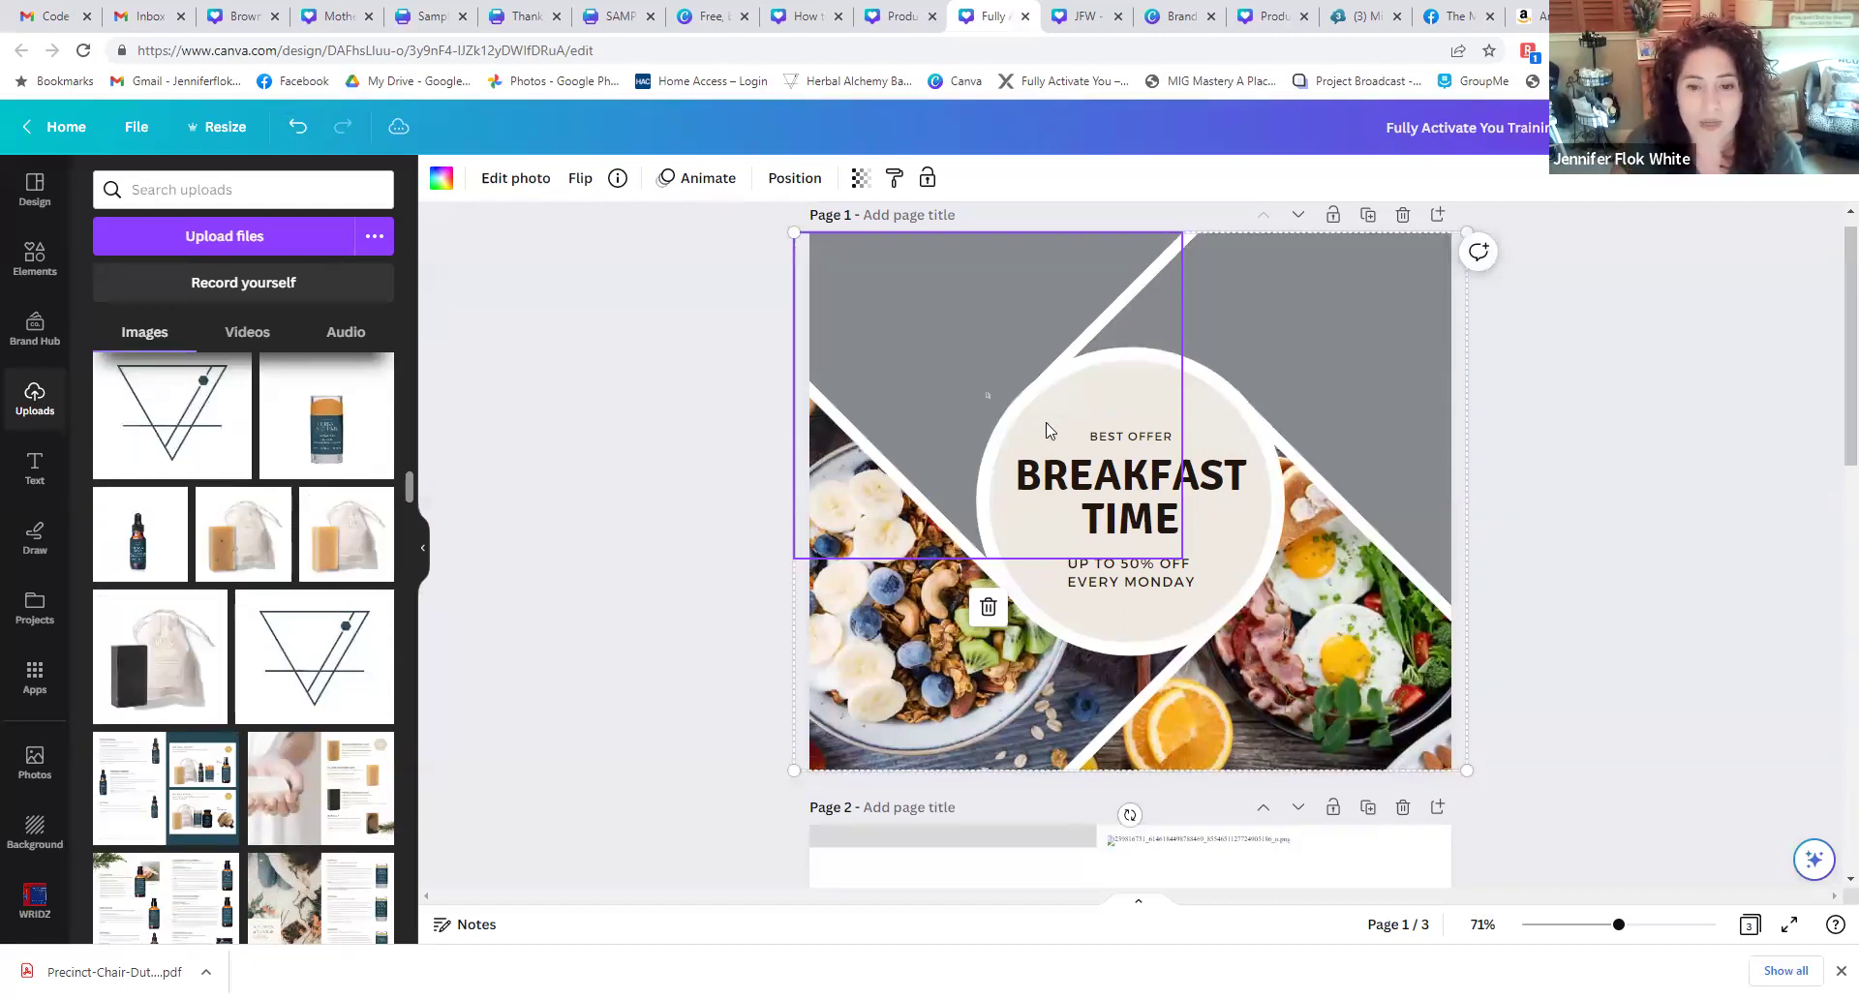
scroll(995, 472, "down", 1)
scroll(996, 473, "down", 5)
scroll(808, 479, "up", 6)
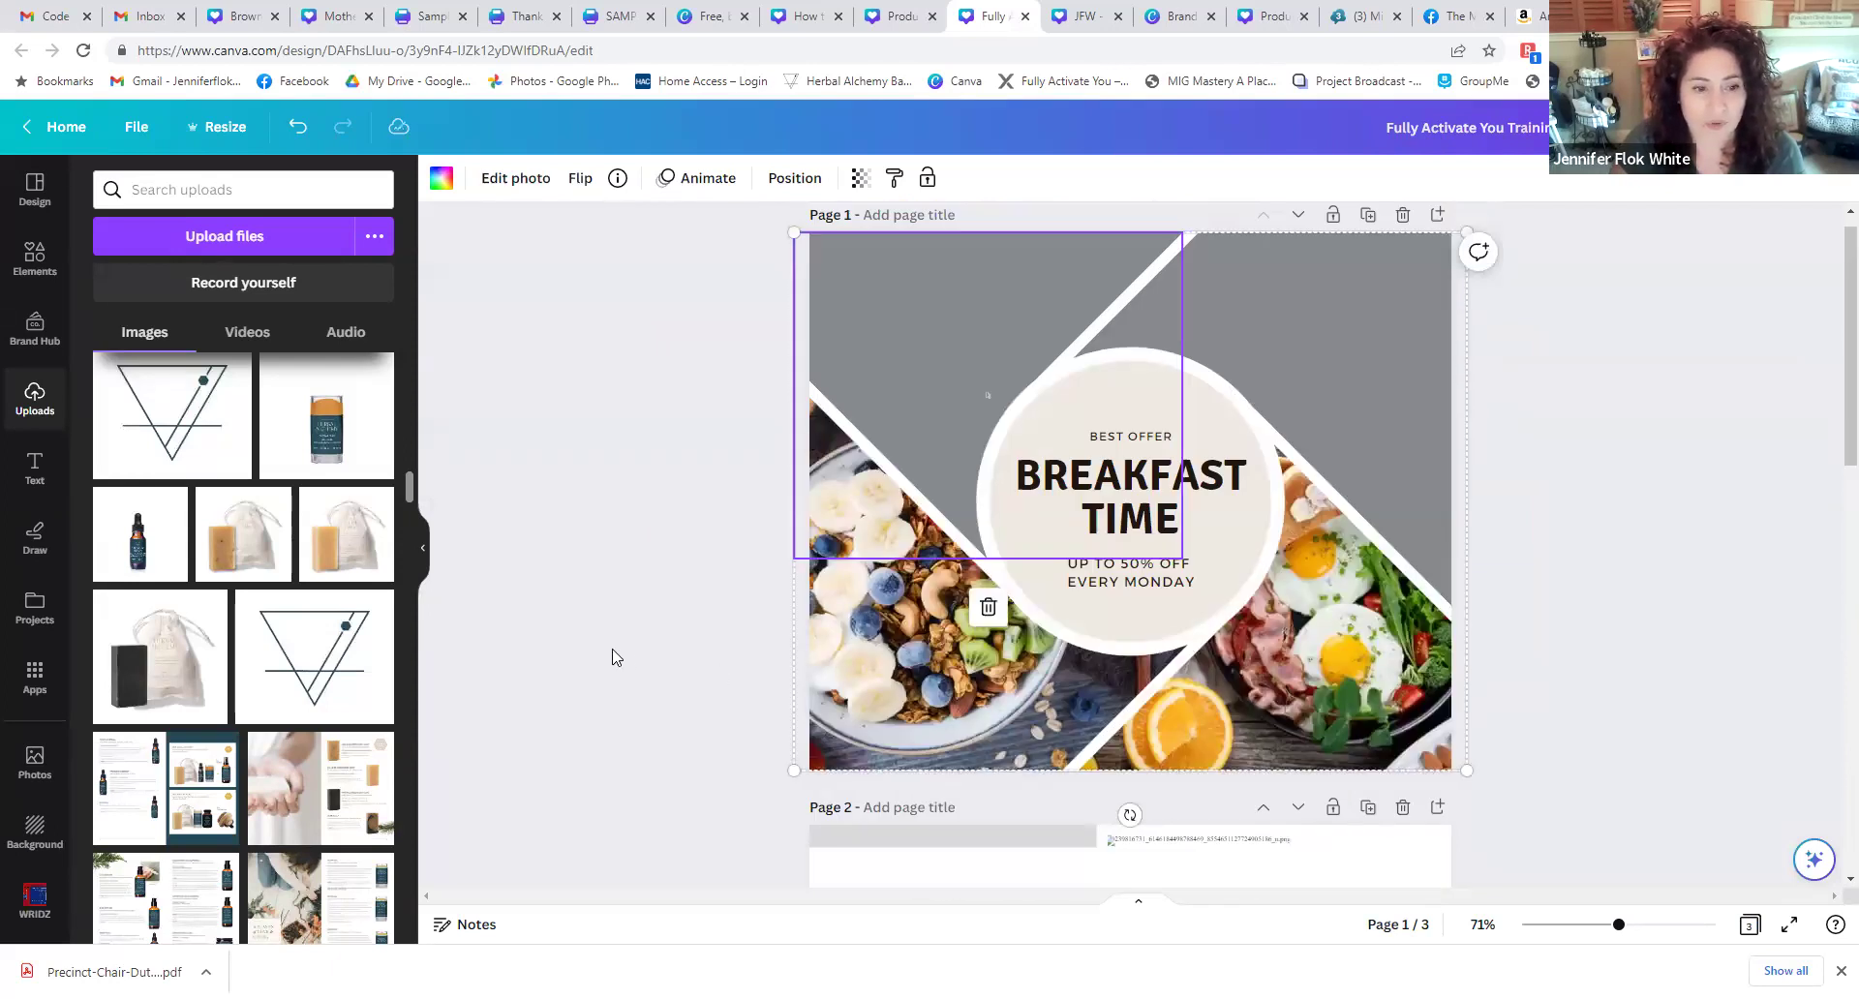
scroll(349, 494, "up", 3)
scroll(342, 489, "up", 3)
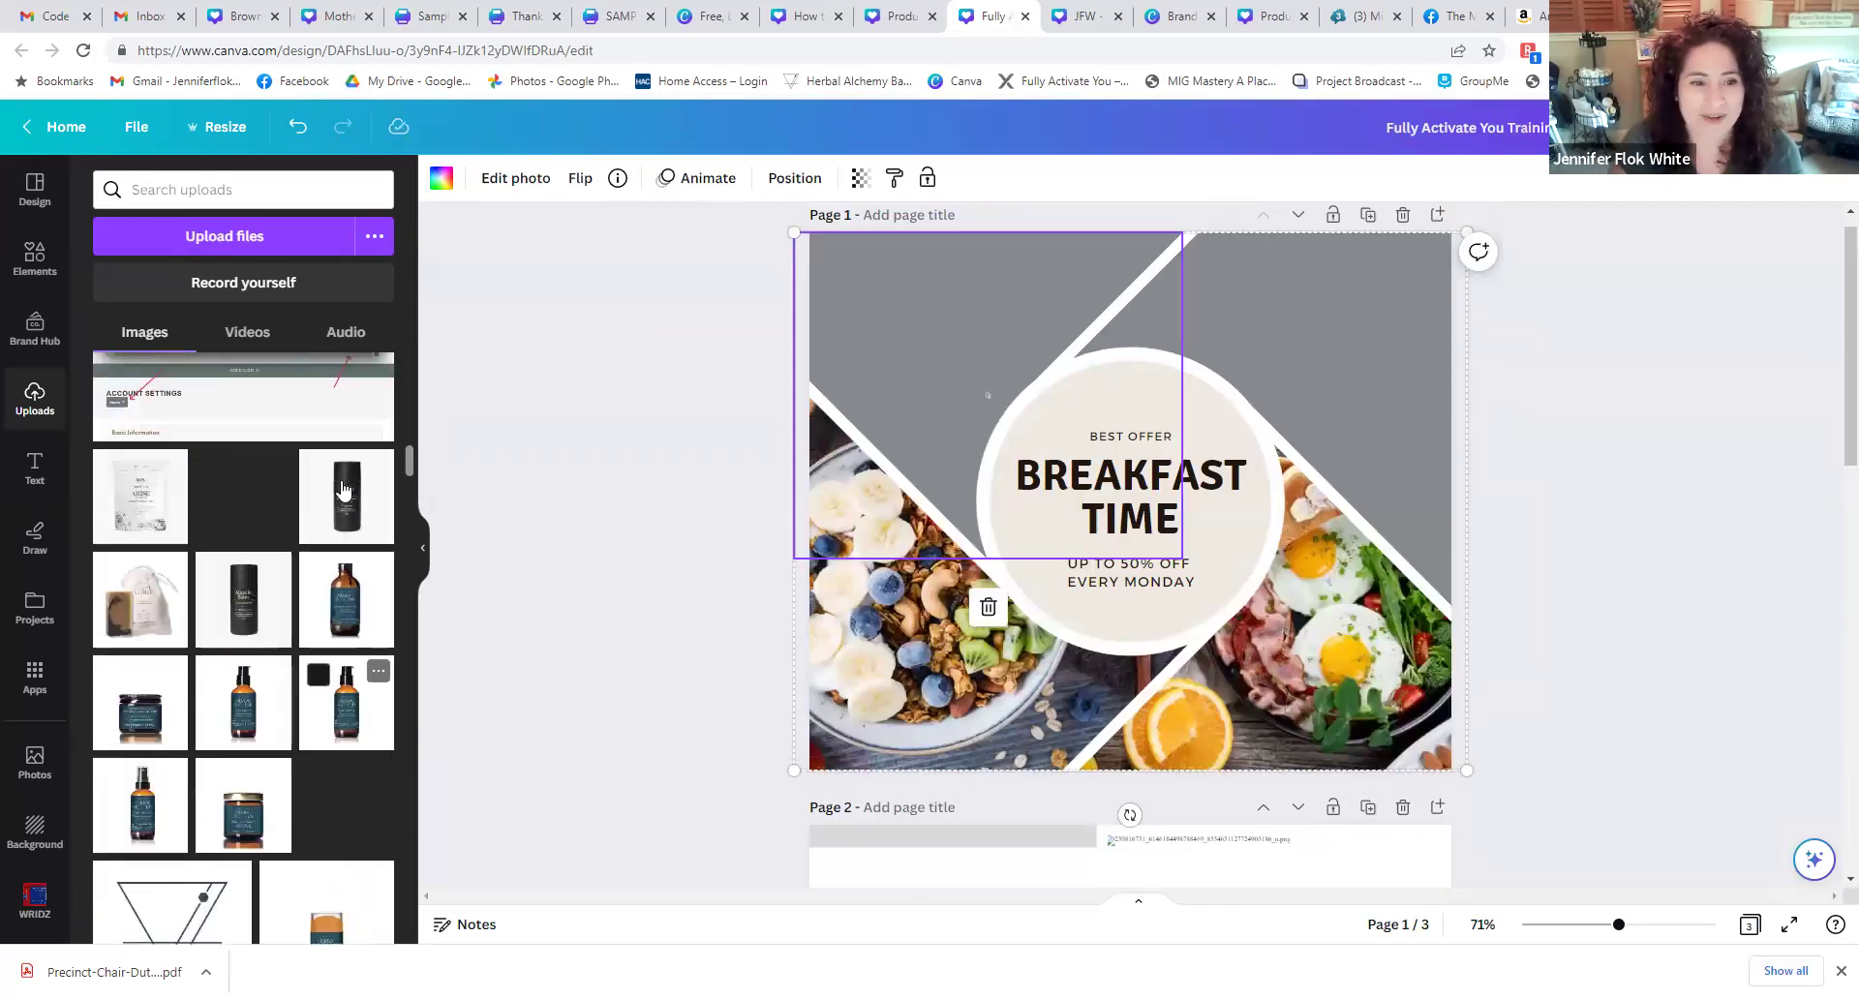
- Undo the last photo swaps and replace the collage's waffle photo with the uploaded amber Herbal Alchemy bottle image
left_click(686, 388)
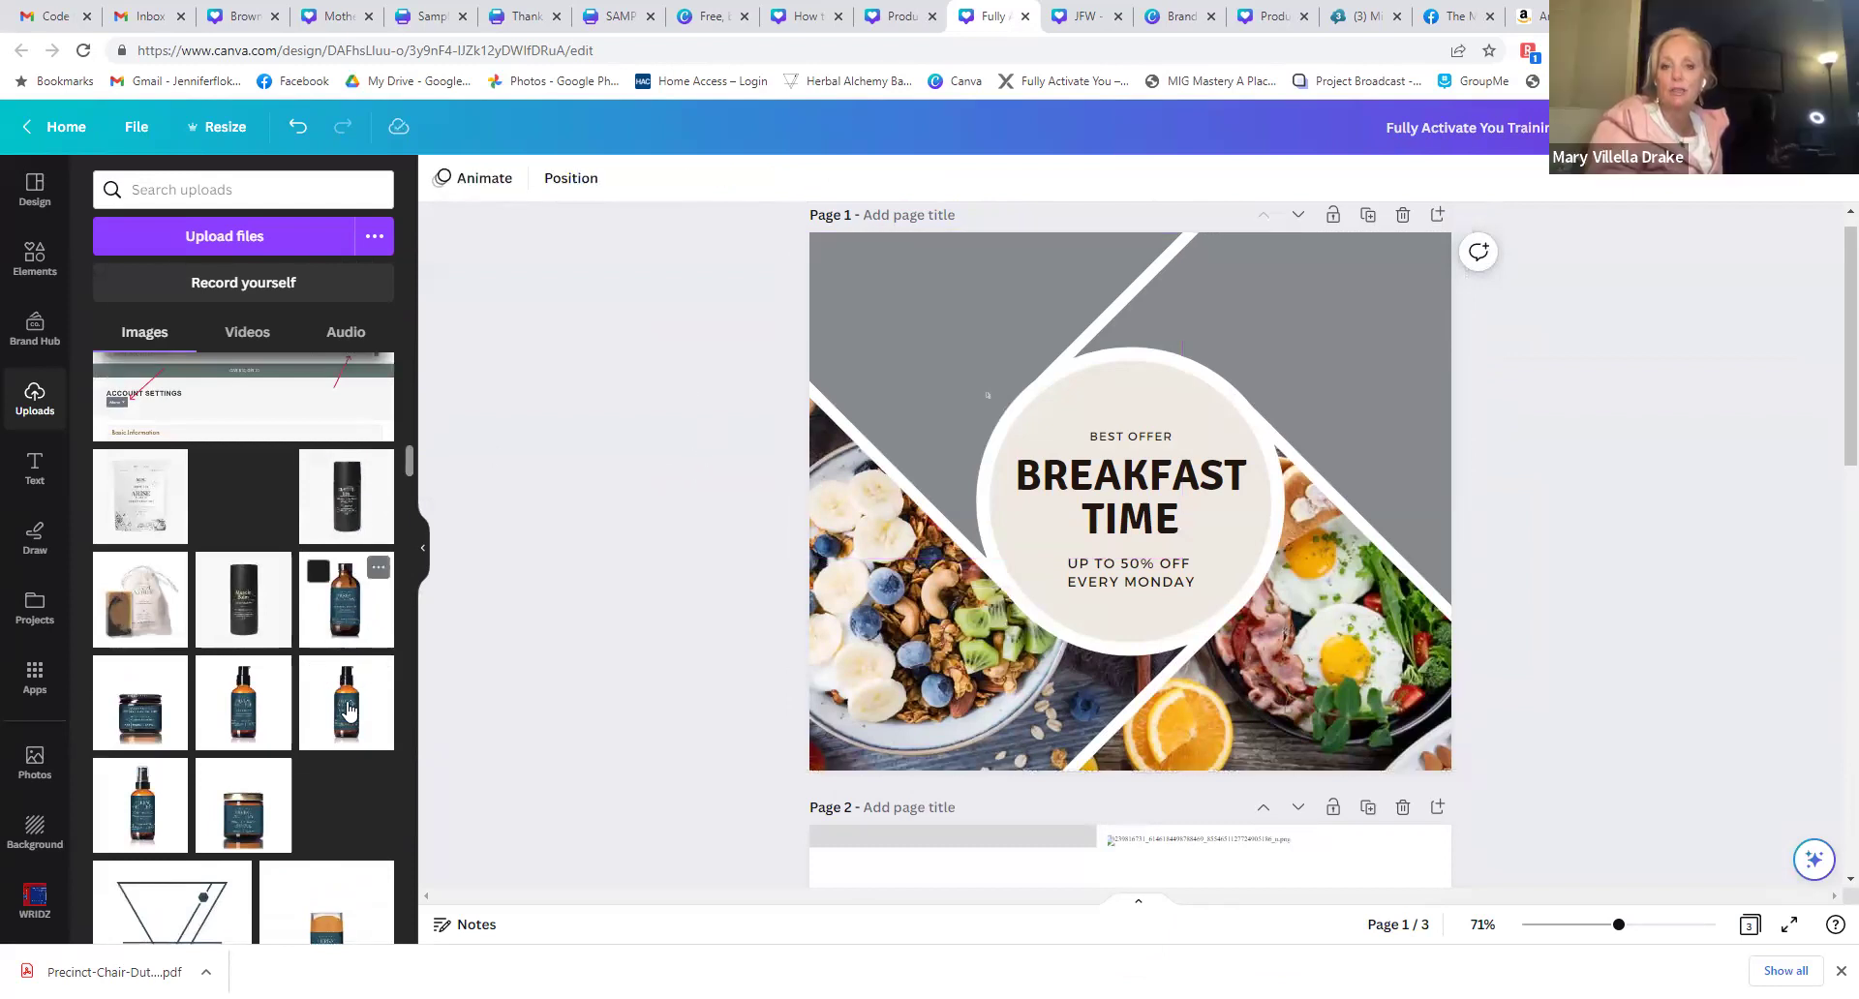
left_click(297, 127)
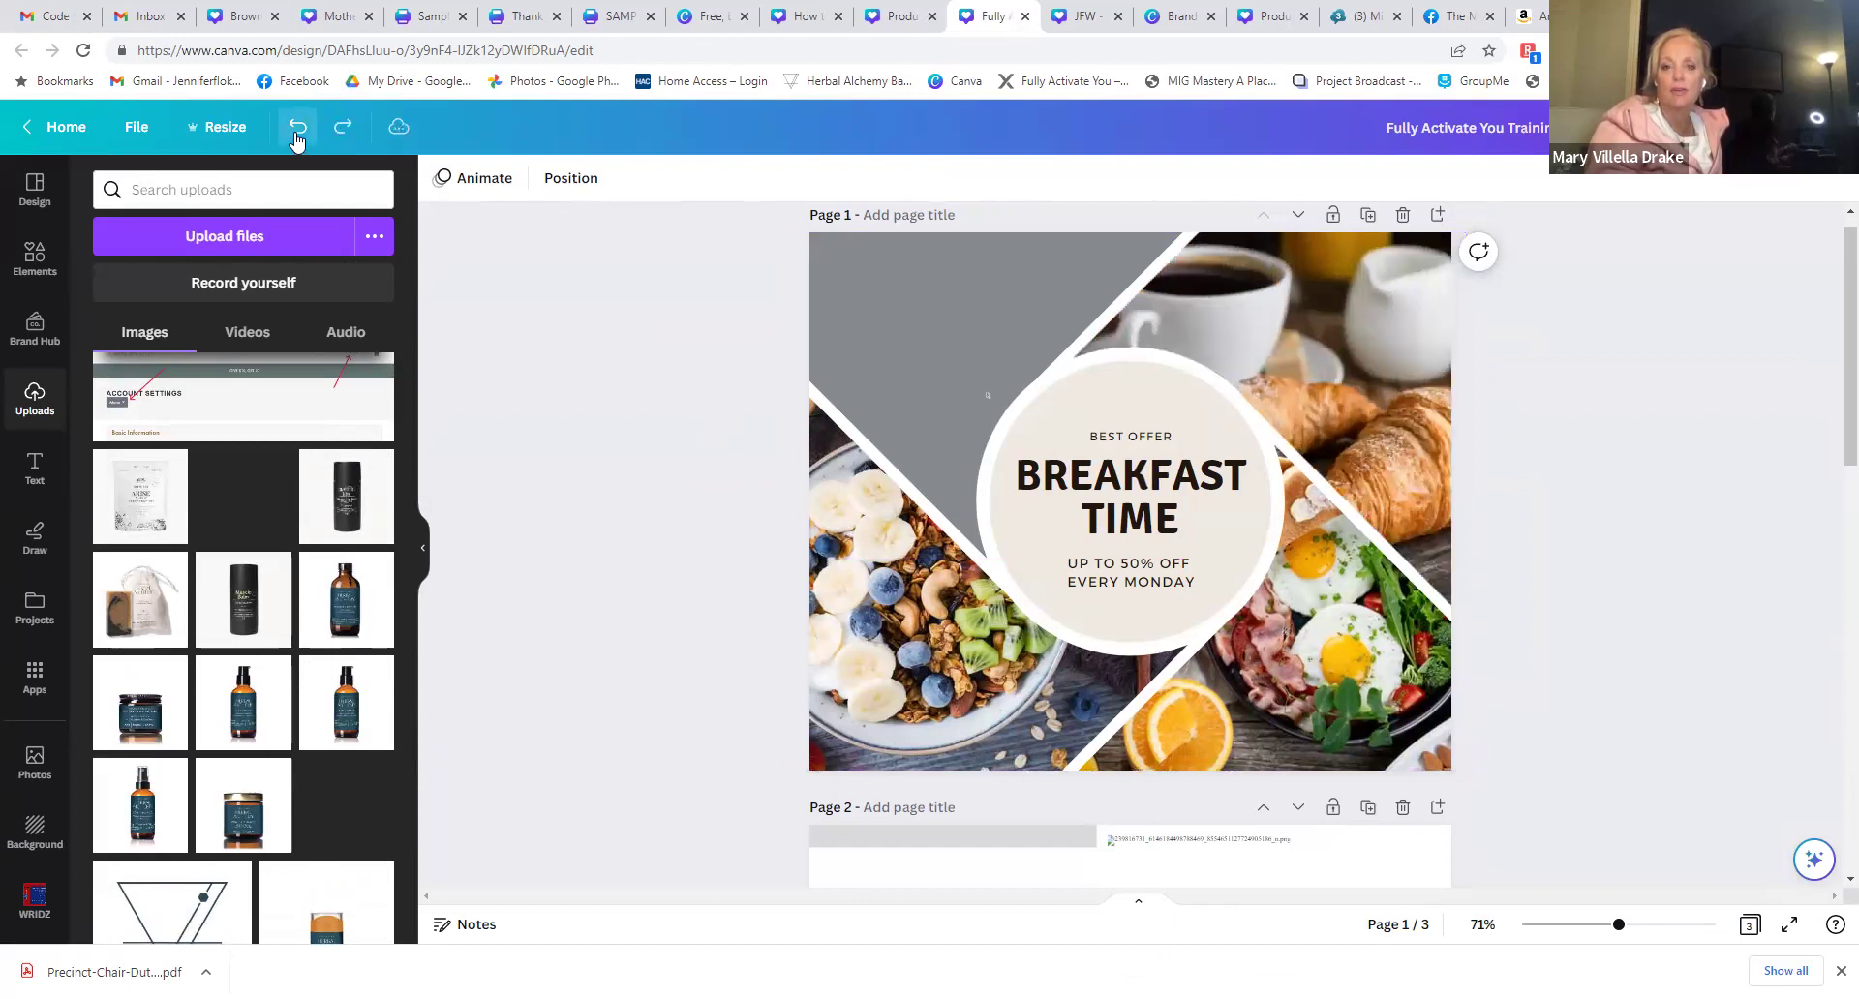
left_click(924, 294)
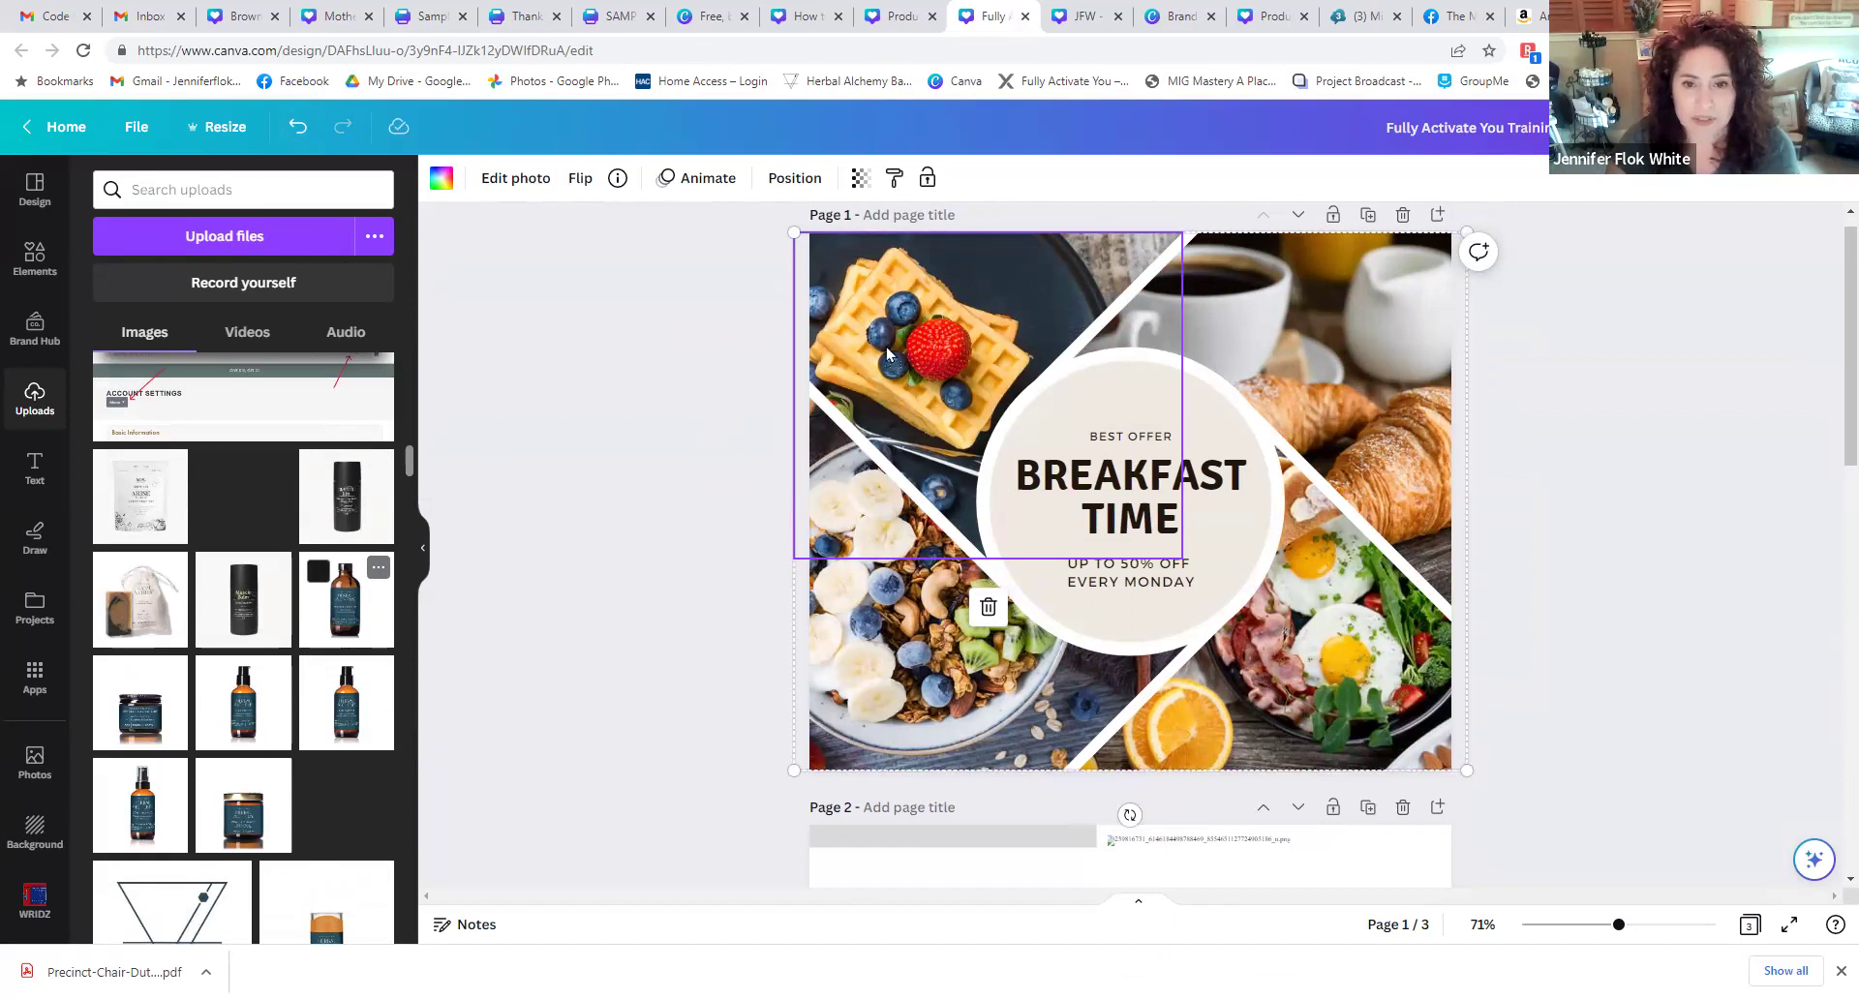
key("Delete")
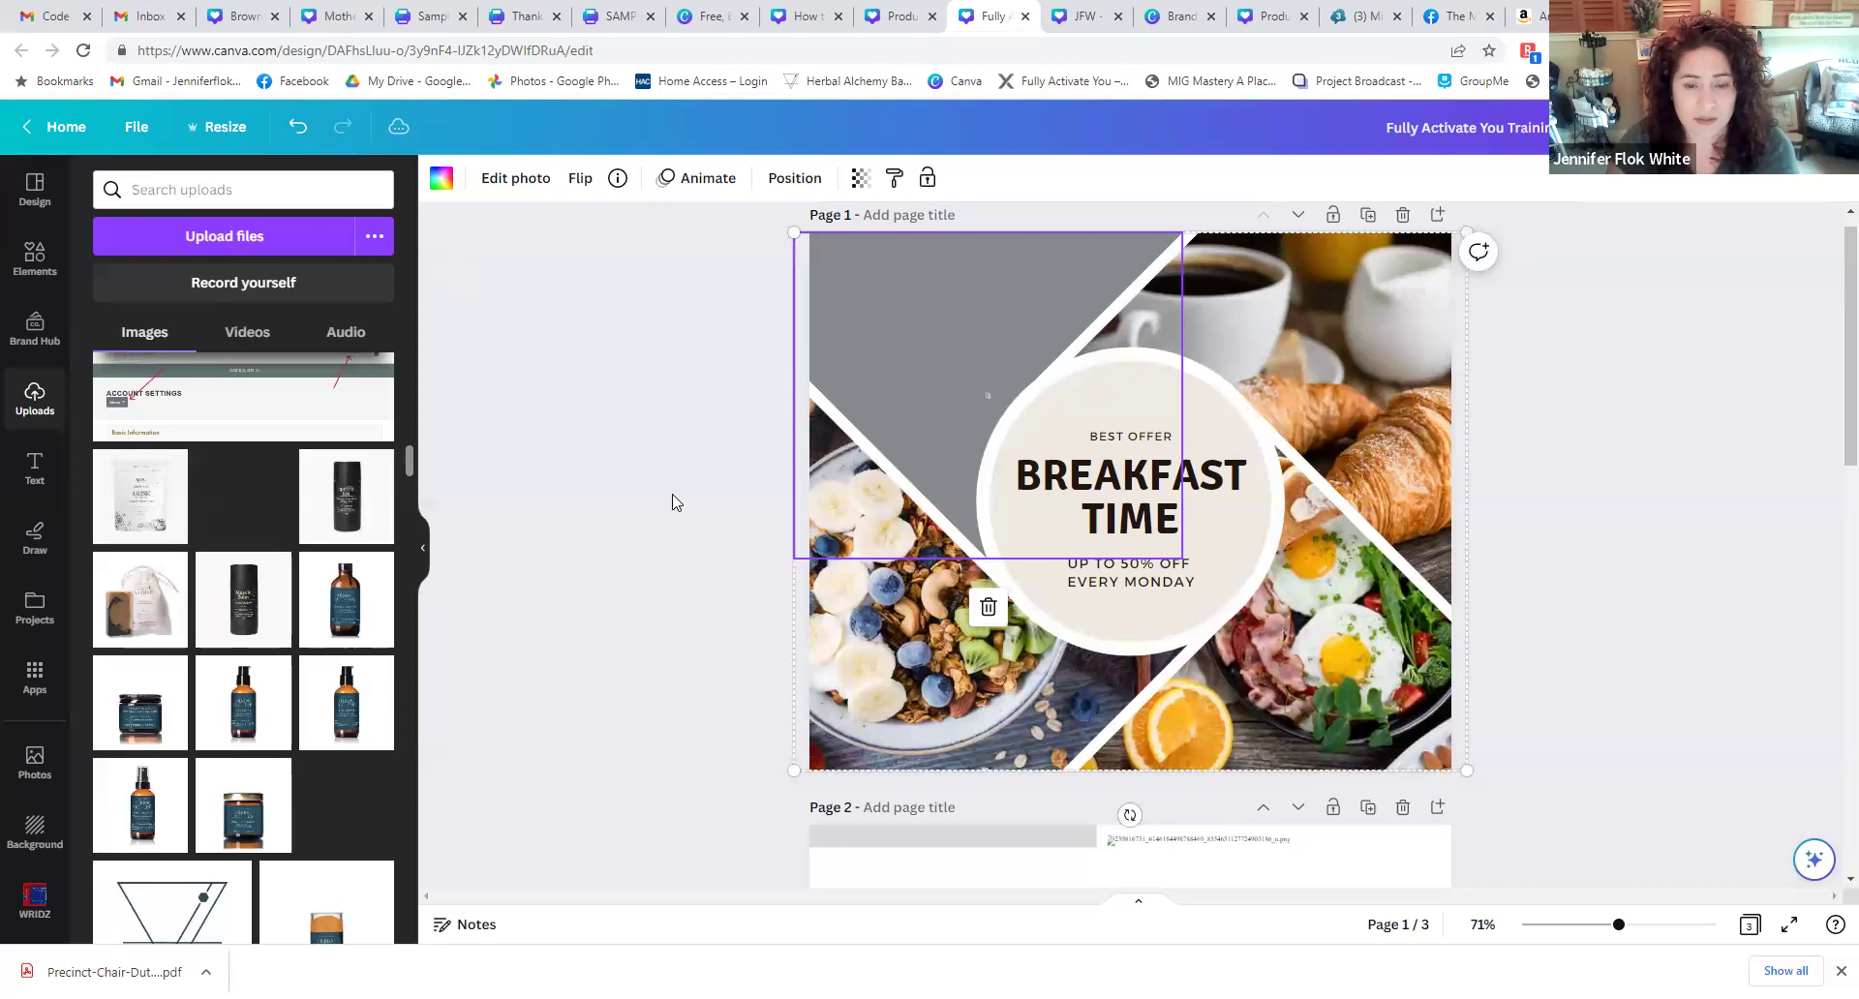
- Replace the open-book photo in the Autumn Mood collage on page 3 with an uploaded product image
scroll(675, 501, "down", 4)
scroll(697, 489, "down", 1)
scroll(876, 483, "down", 3)
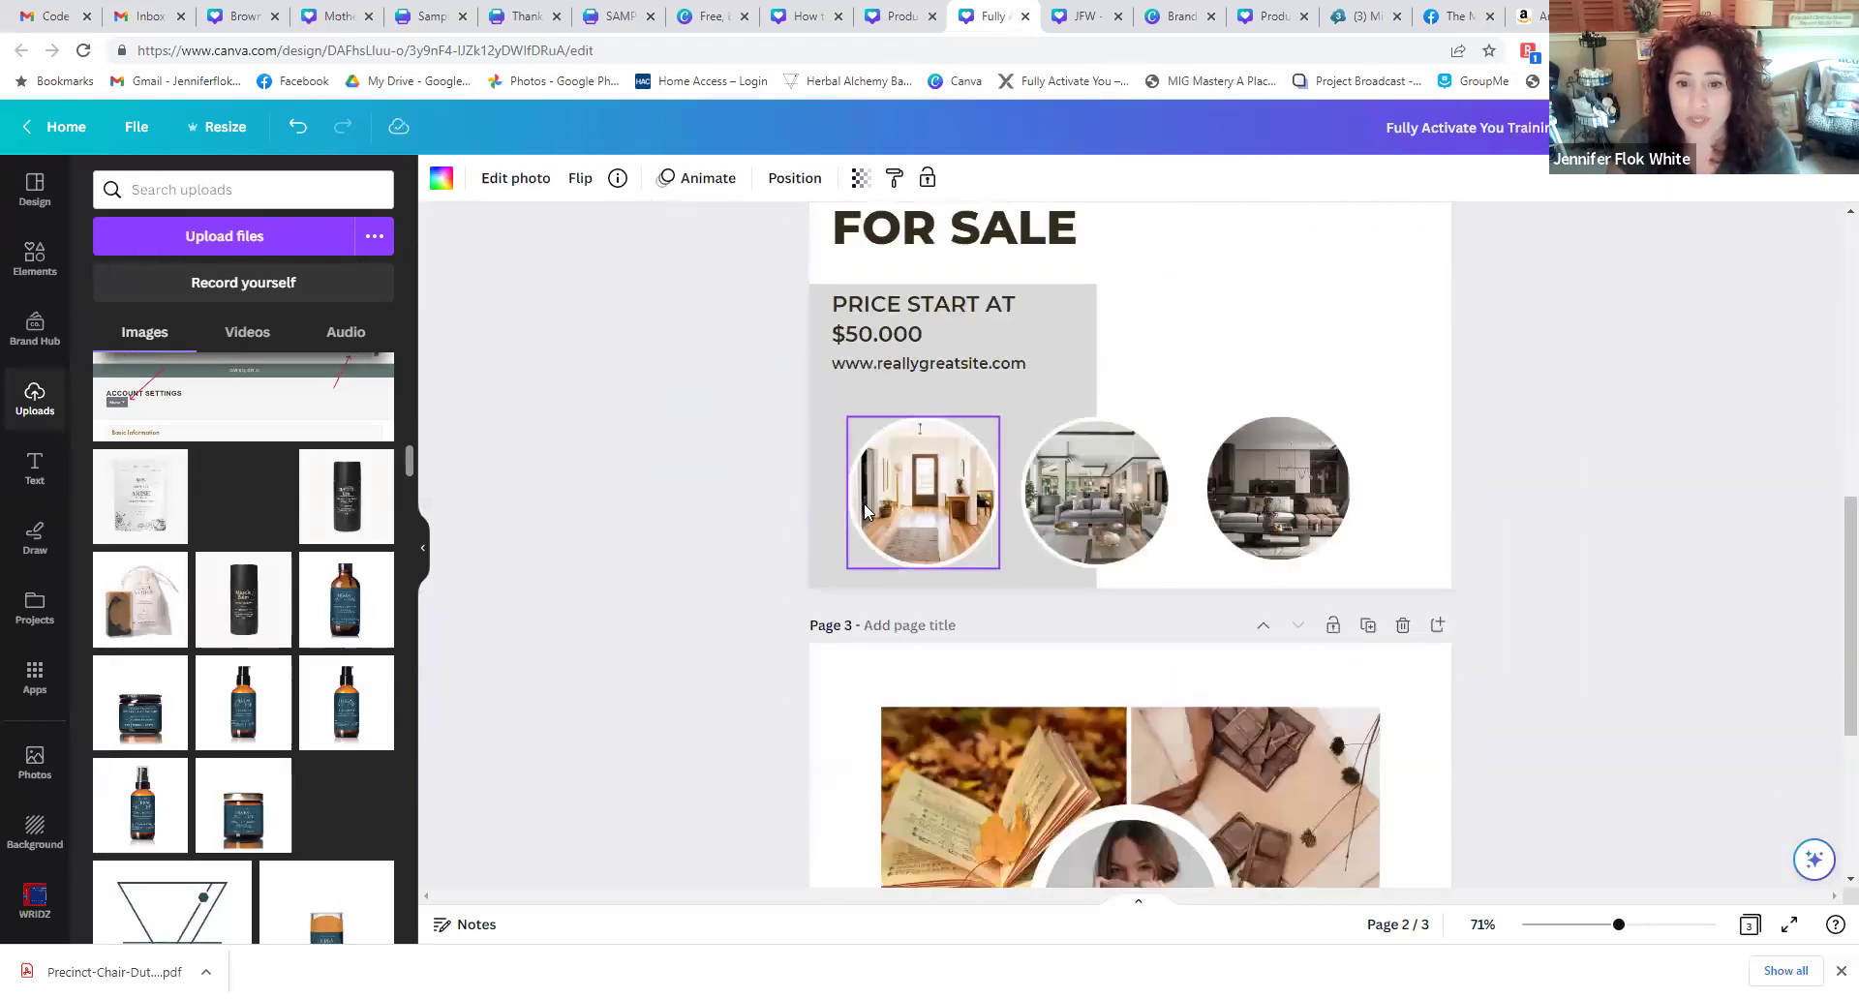
scroll(875, 482, "up", 3)
scroll(990, 452, "down", 7)
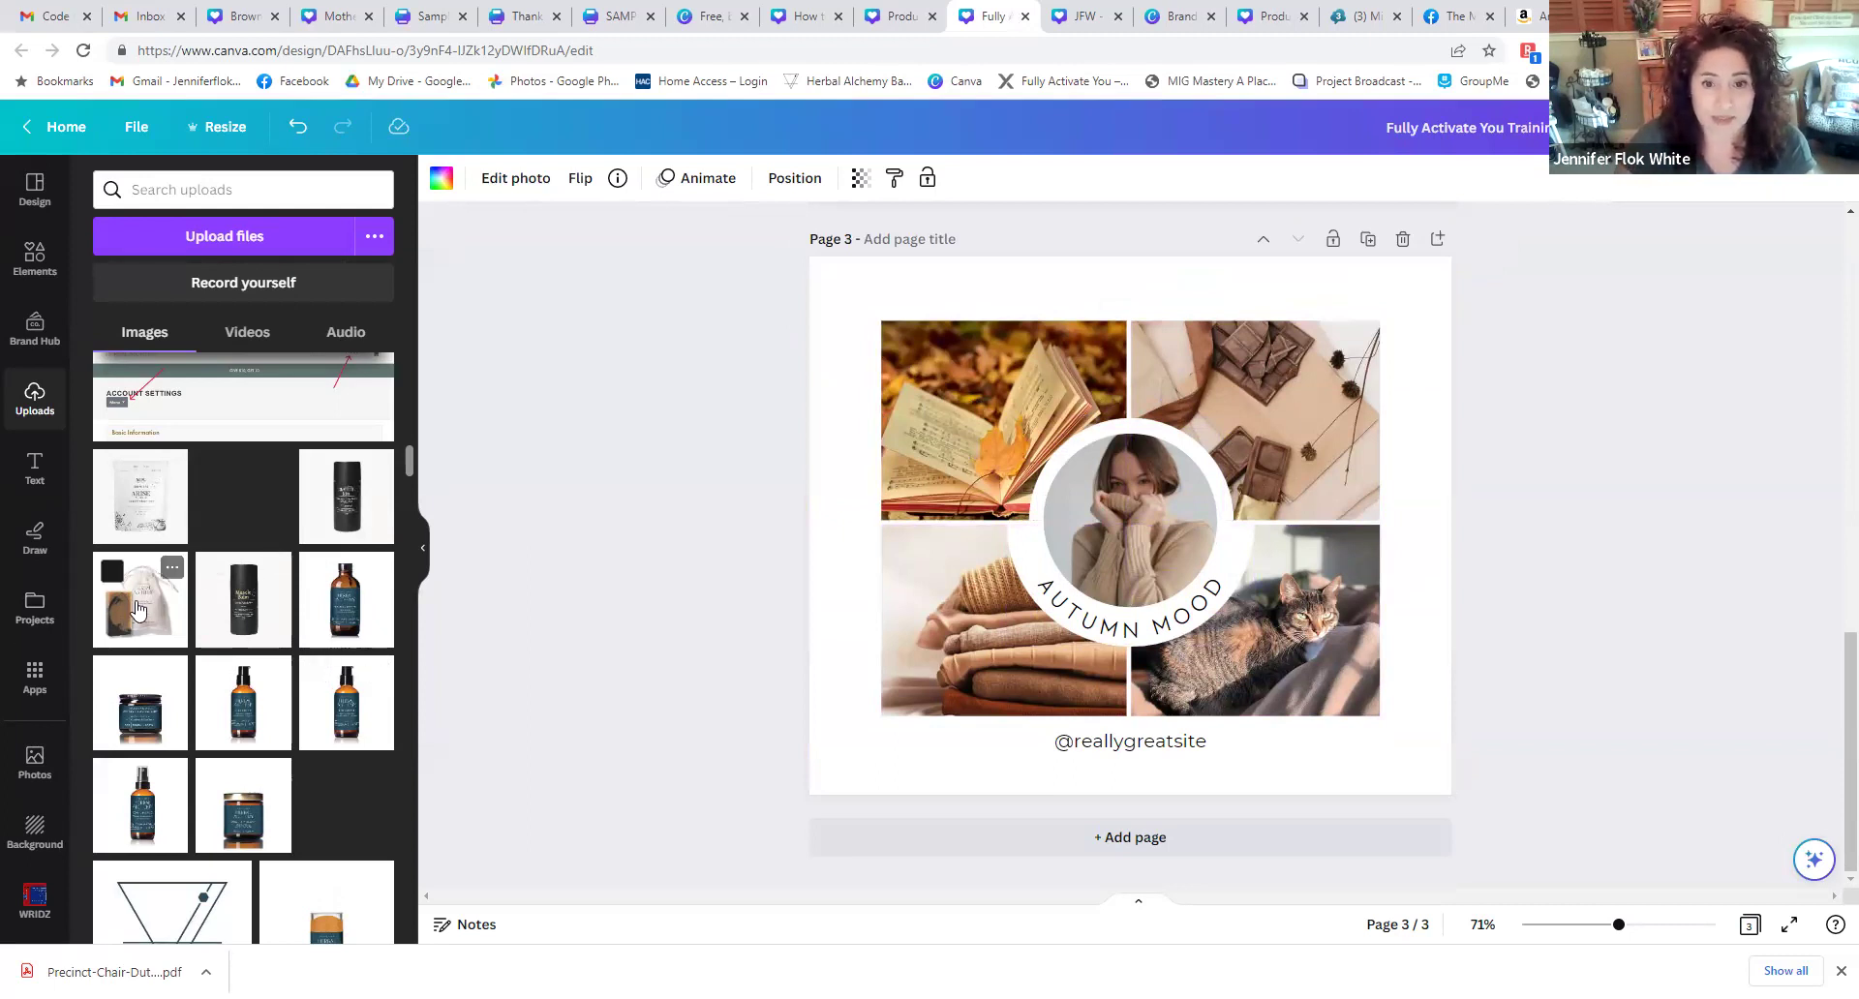
left_click(1076, 382)
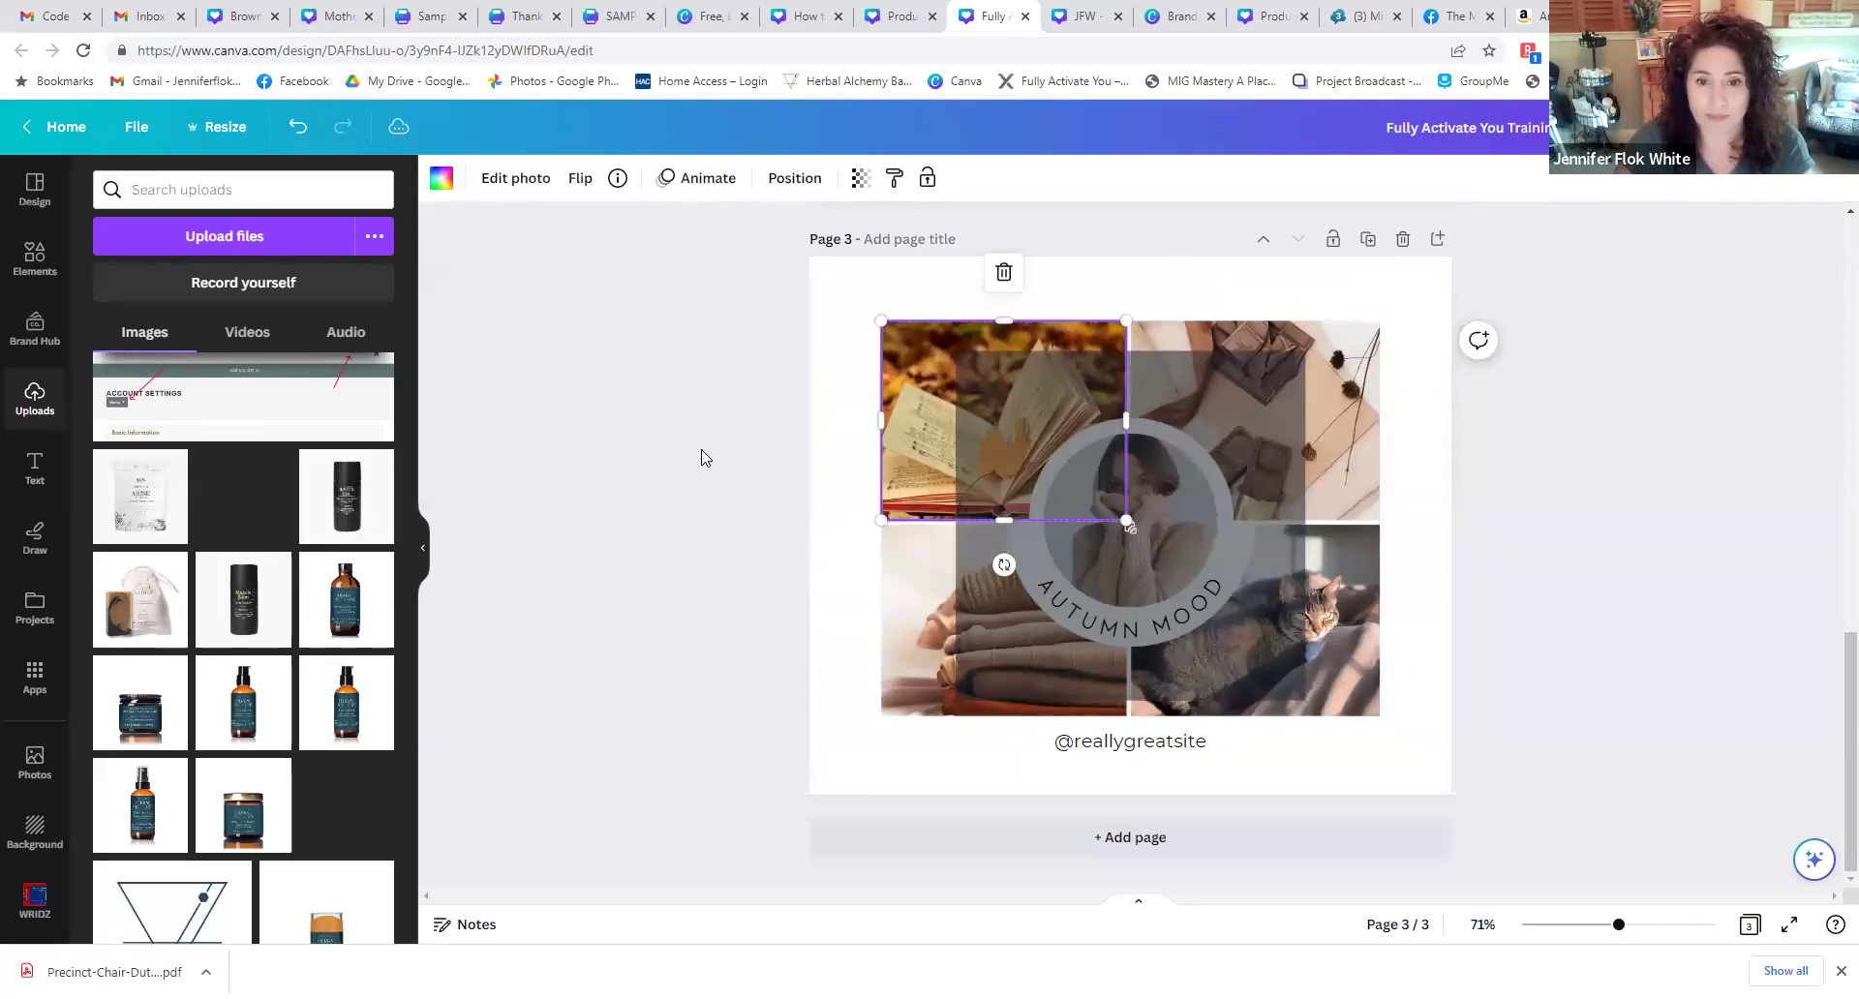
left_click(656, 467)
left_click(895, 378)
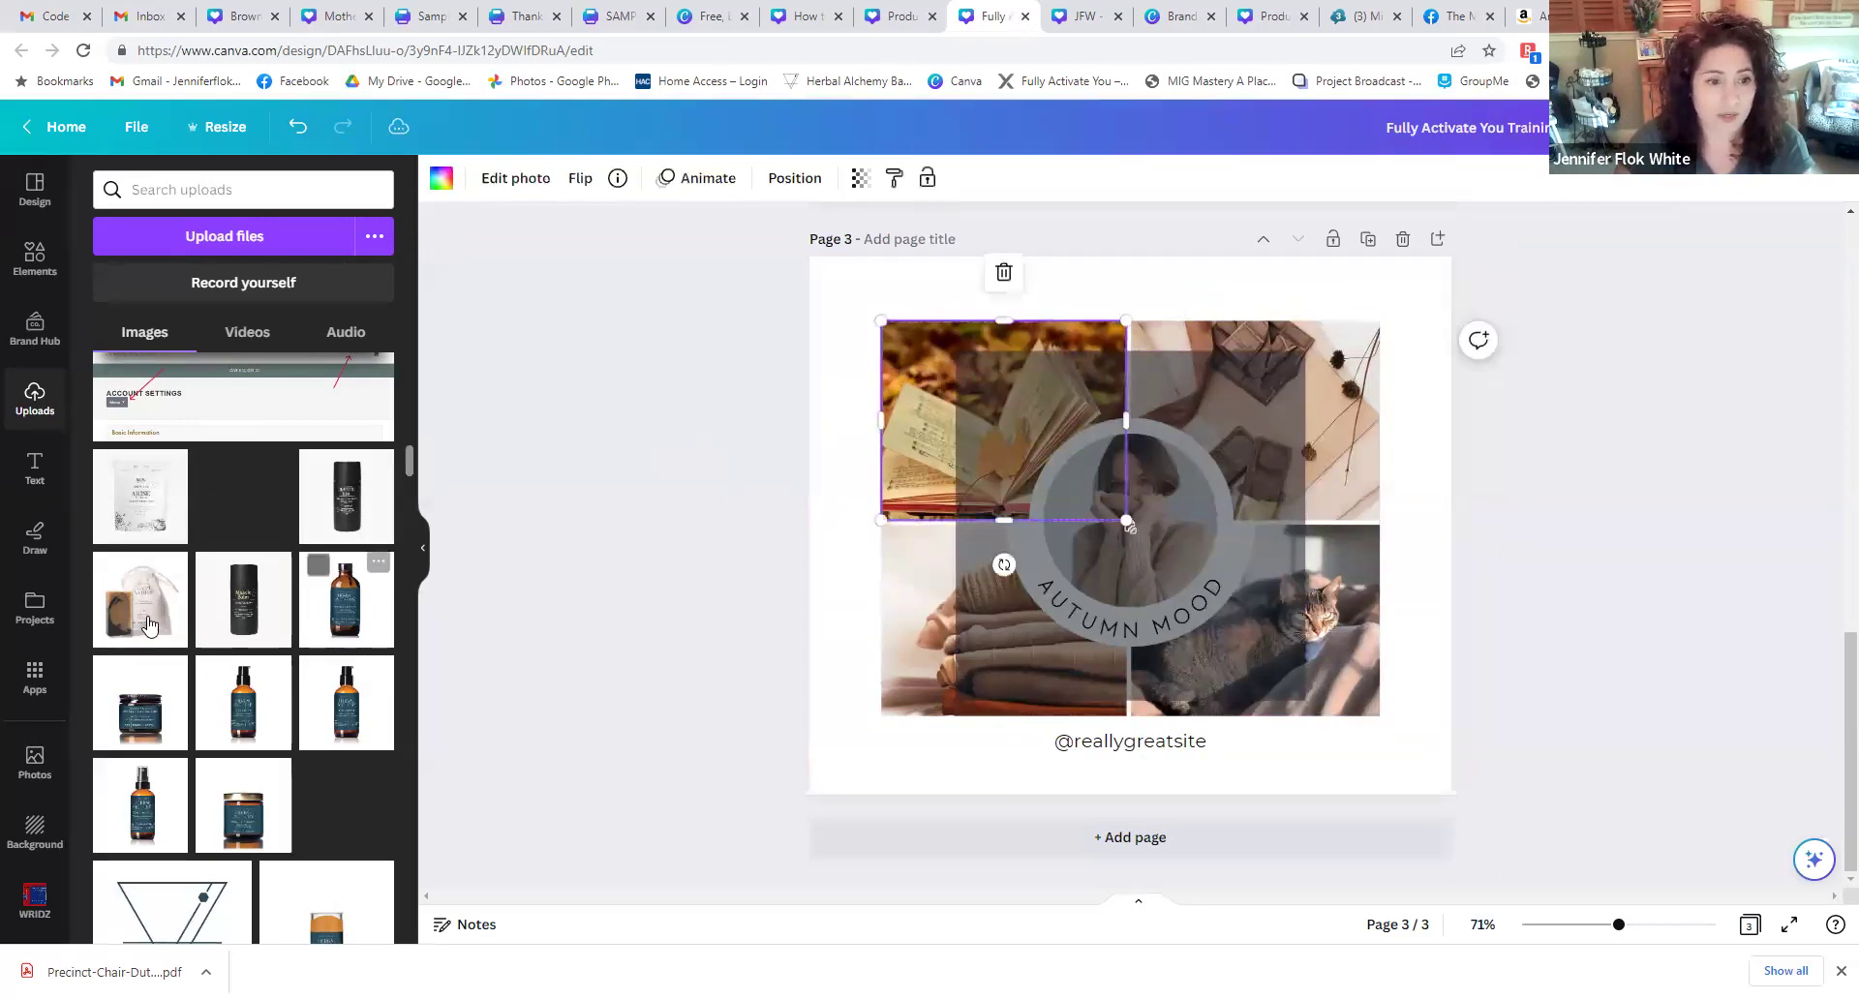
key("Delete")
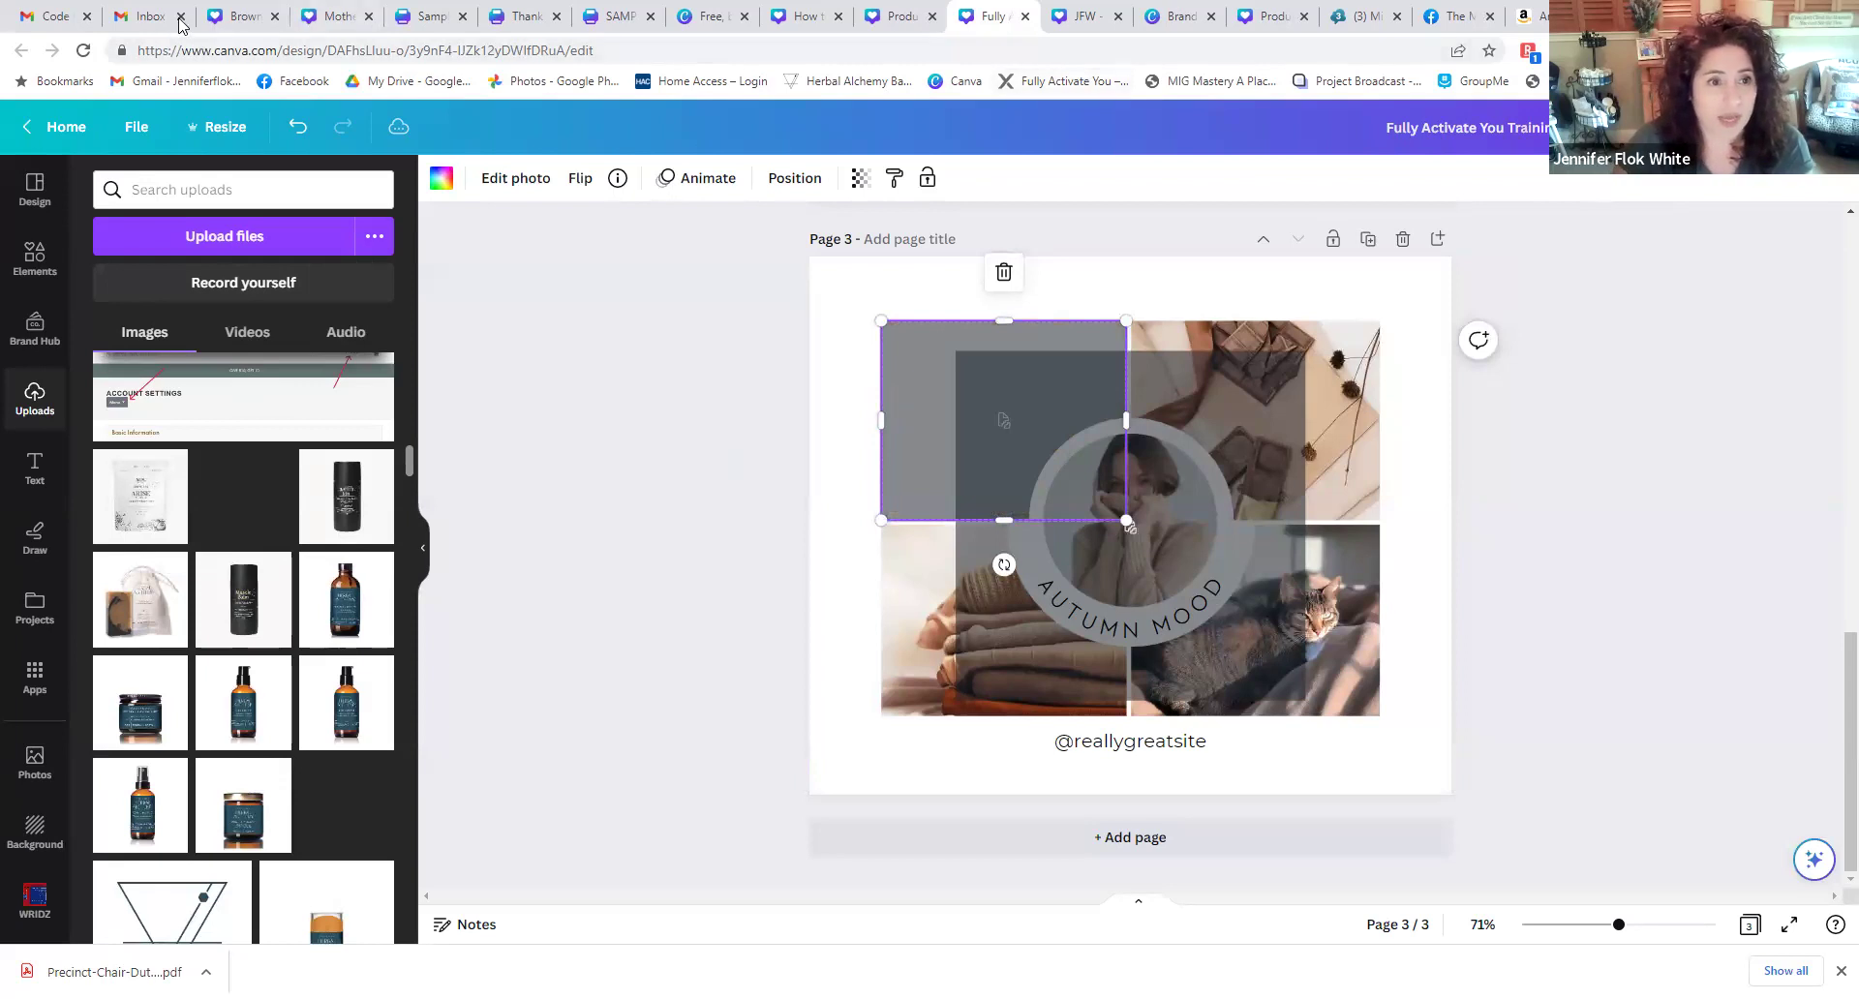
- Reload the design and replace the Breakfast Time collage's egg and bacon photo with the uploaded wooden brush image
left_click(88, 56)
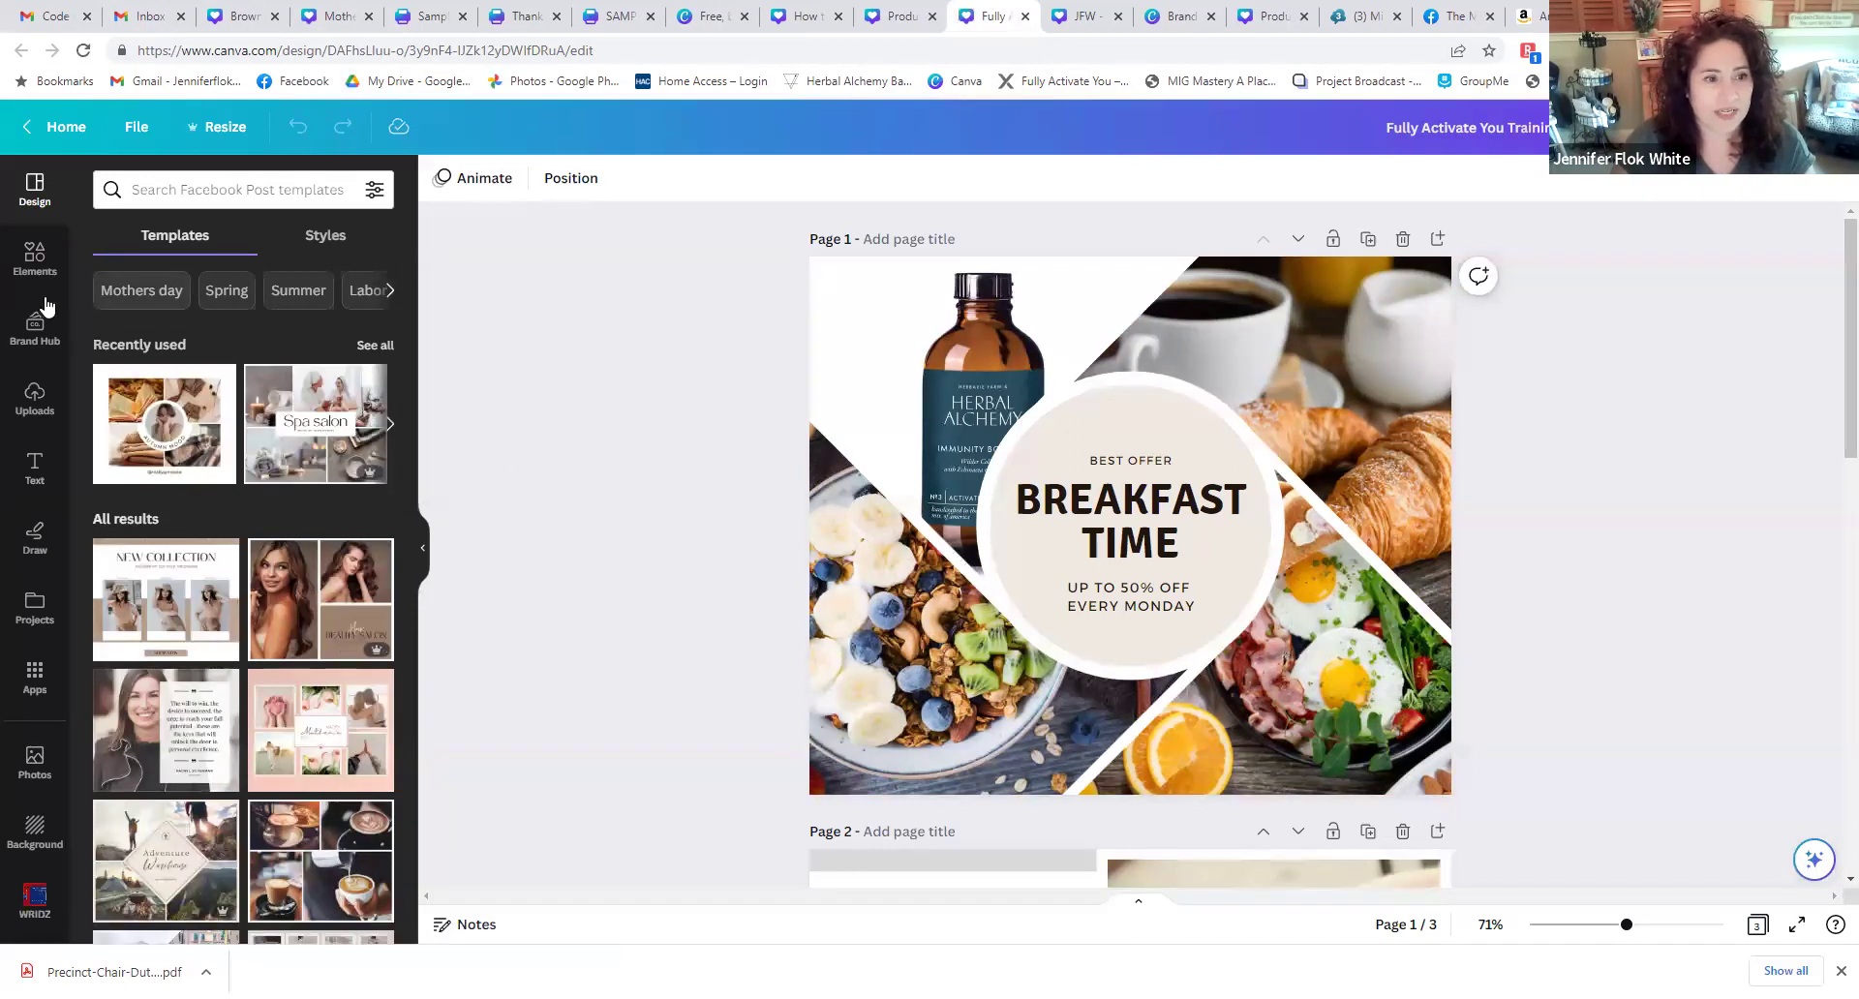
left_click(35, 397)
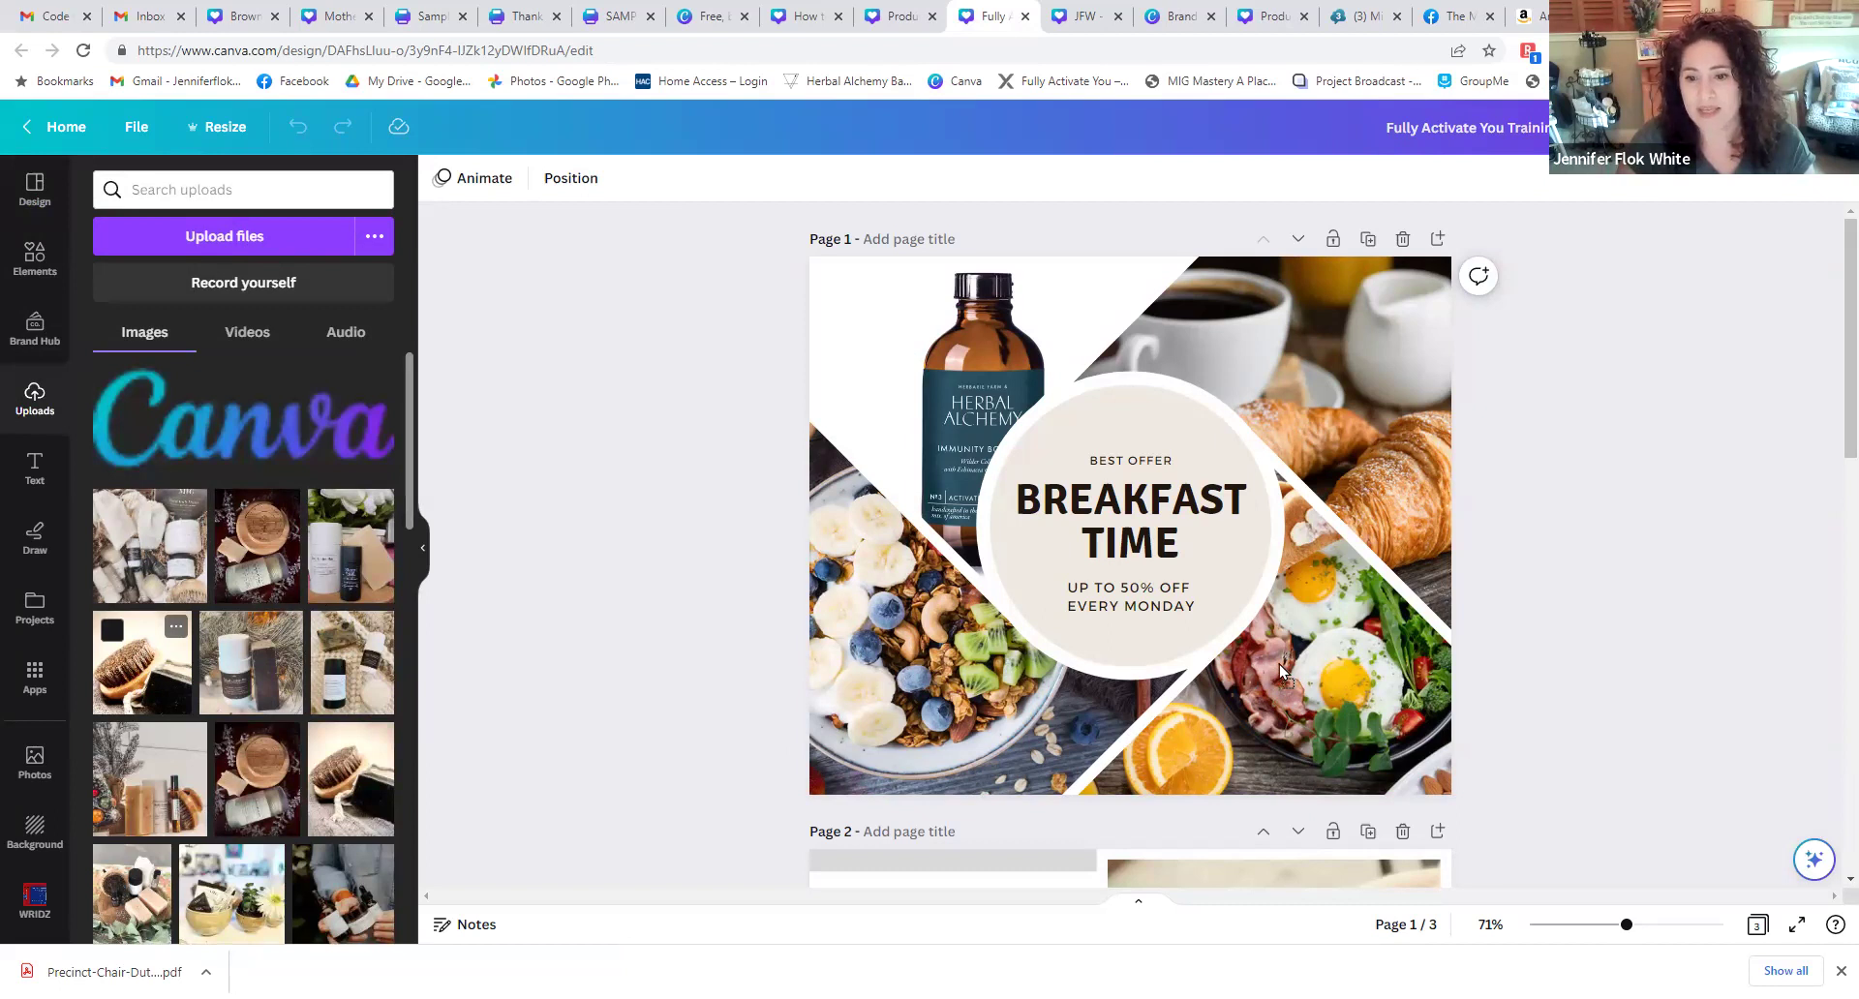
left_click_drag(1281, 664, 1278, 665)
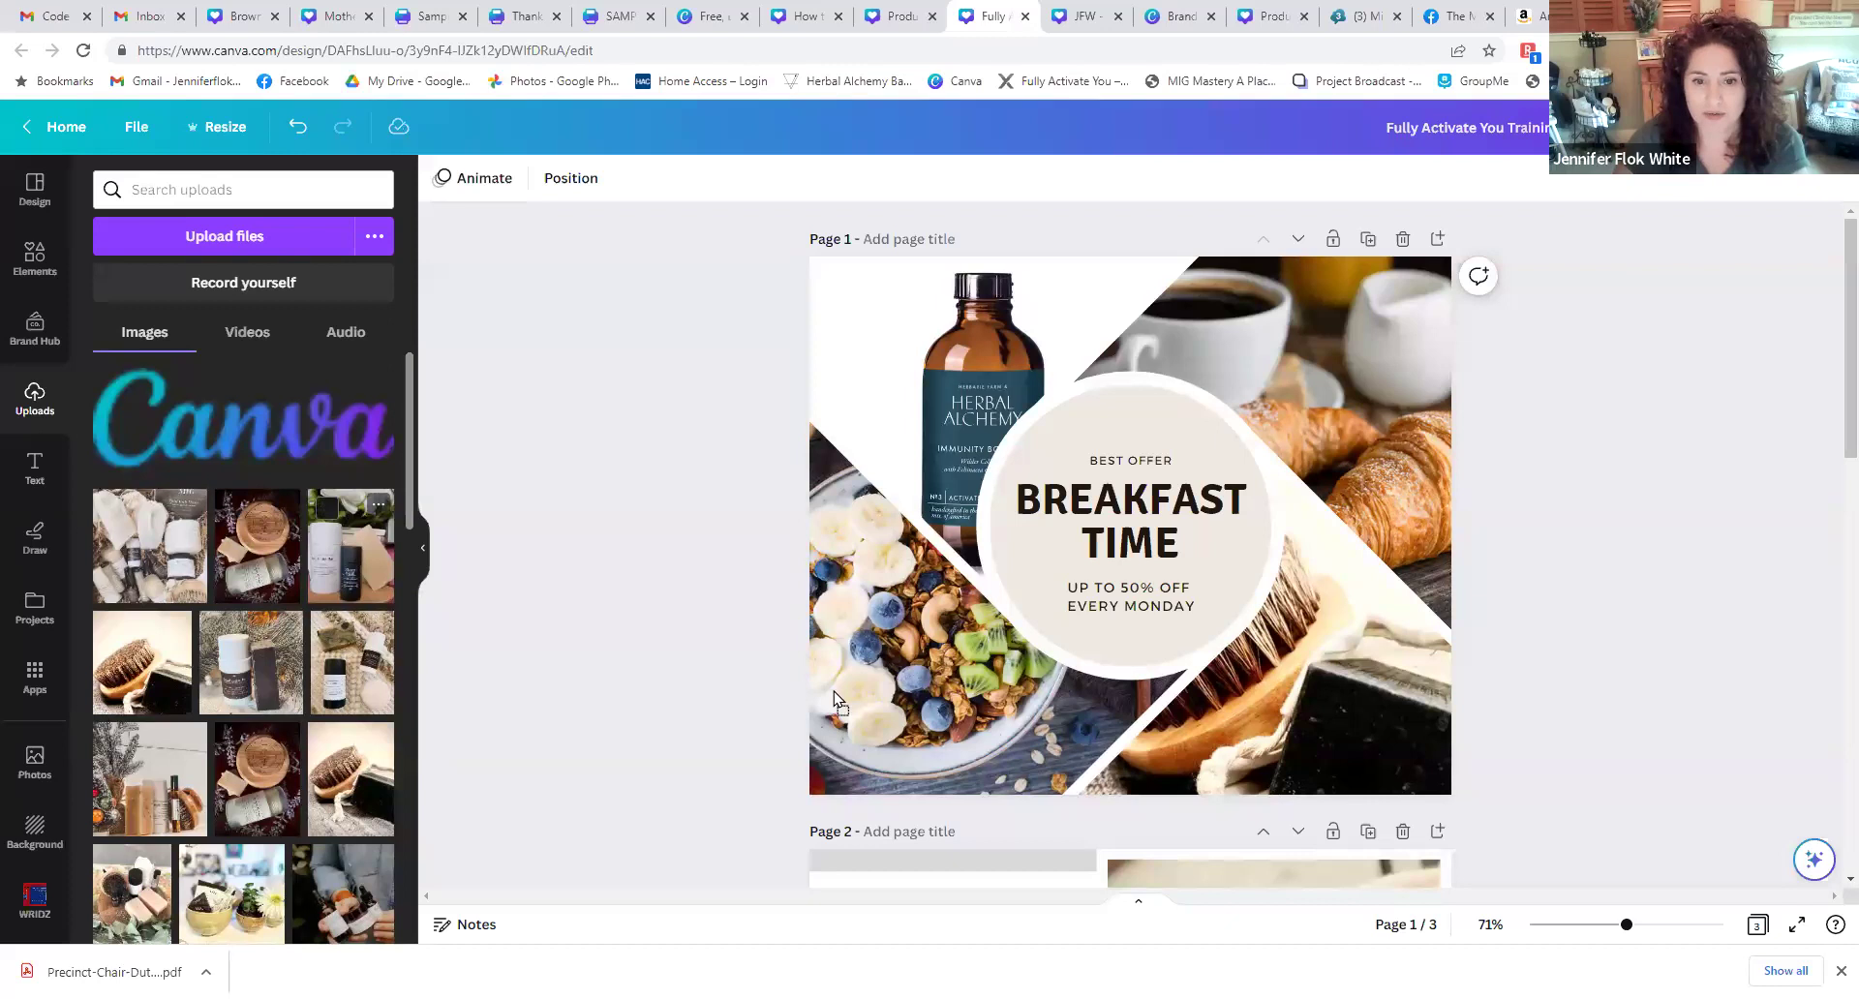
- Replace the granola photo with the uploaded Body Lotion Bar and Sleep Balm image and shift it downward within its frame
left_click_drag(901, 690, 901, 689)
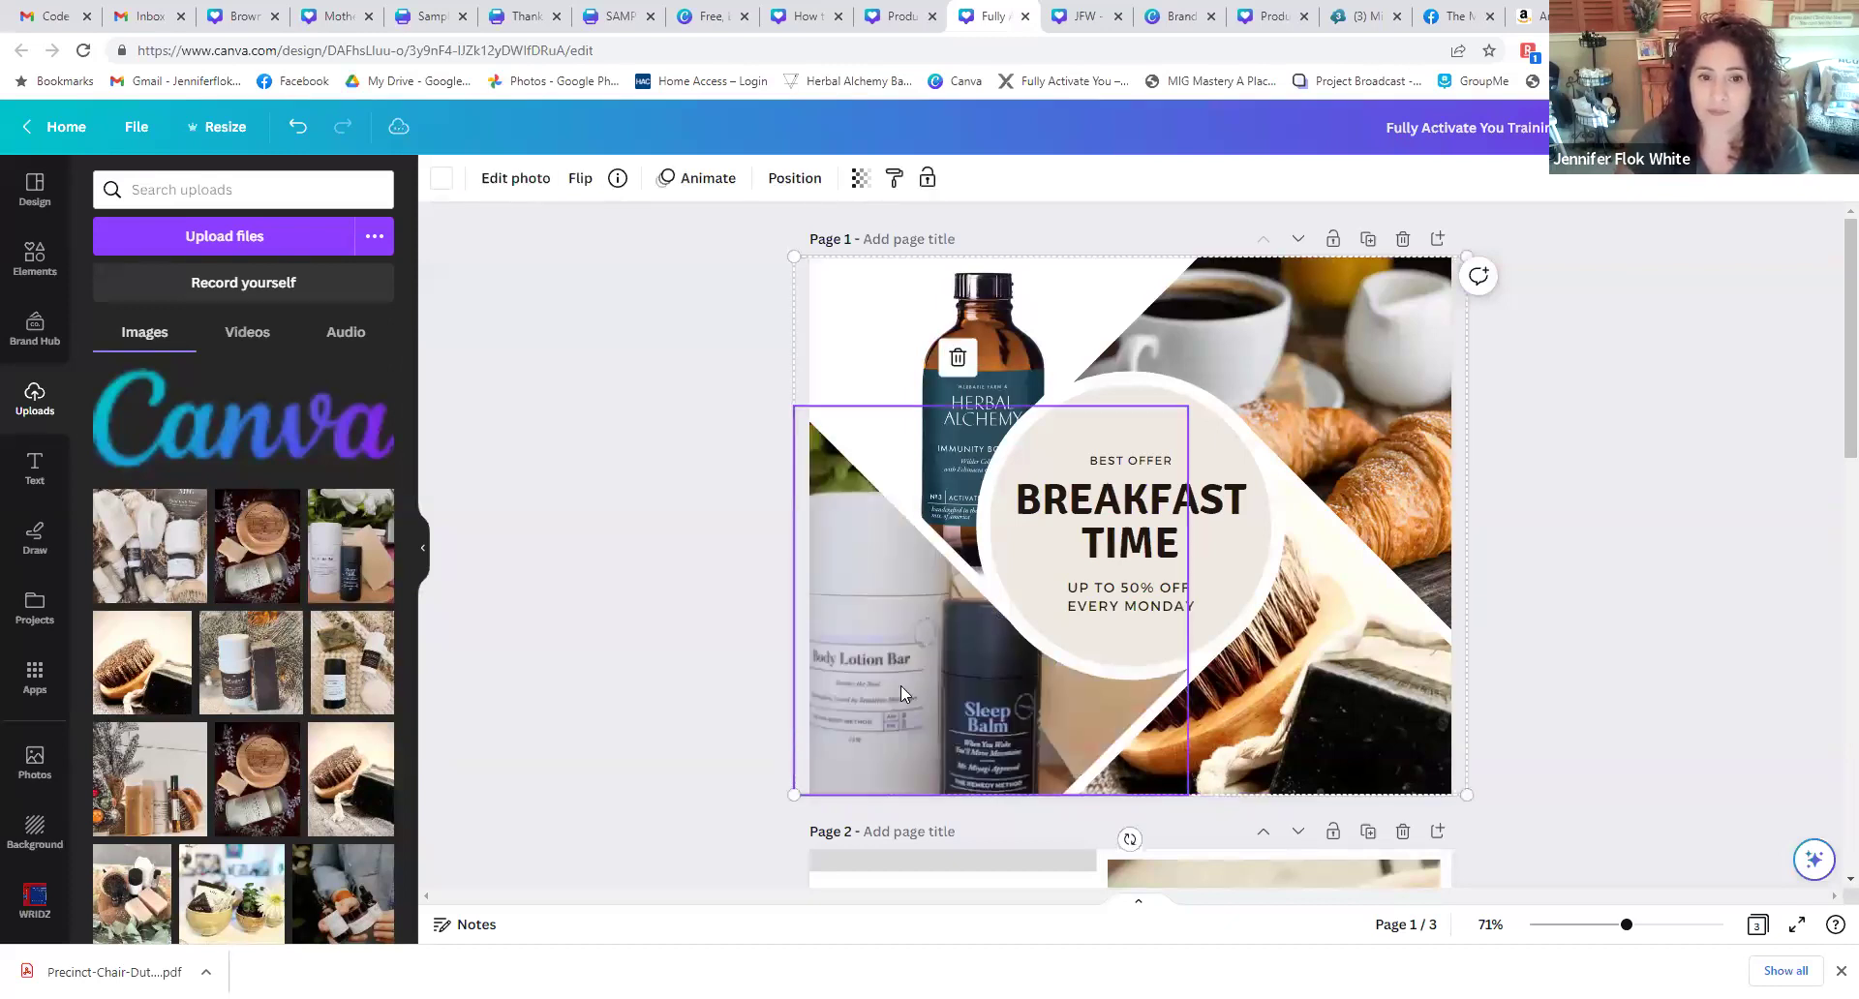
double_click(901, 686)
left_click_drag(958, 601, 902, 743)
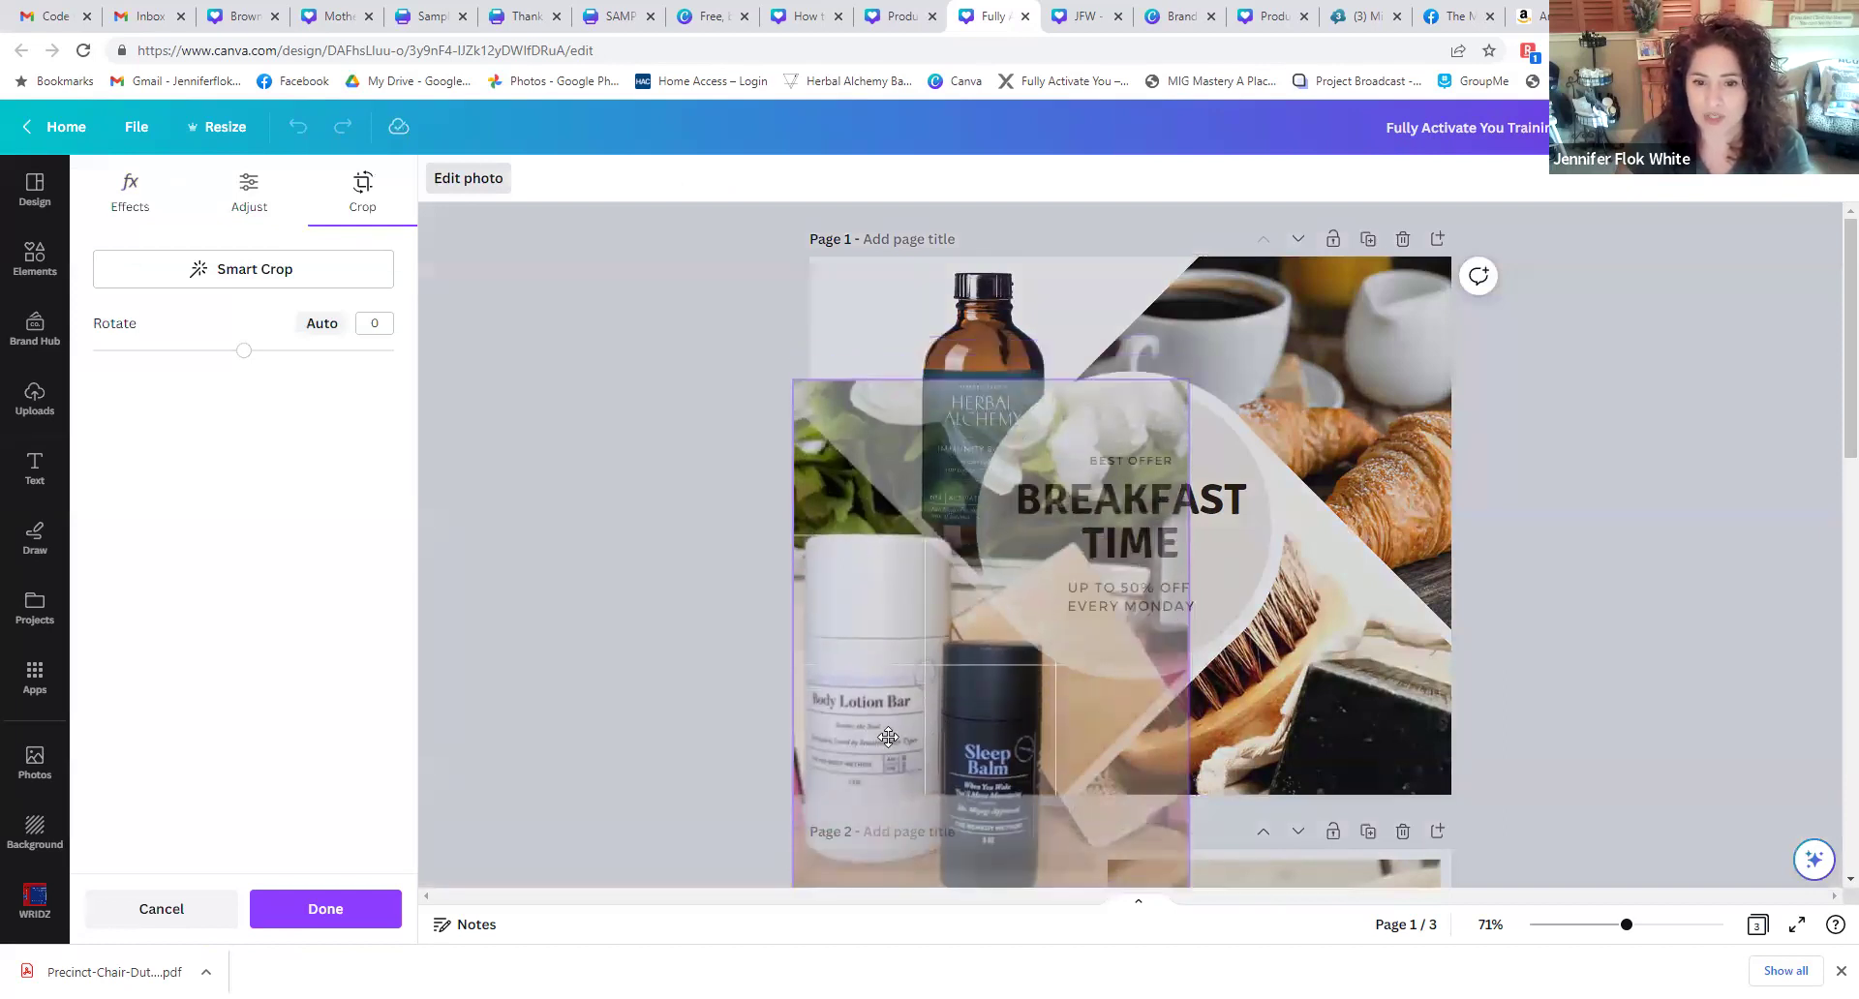
left_click(629, 650)
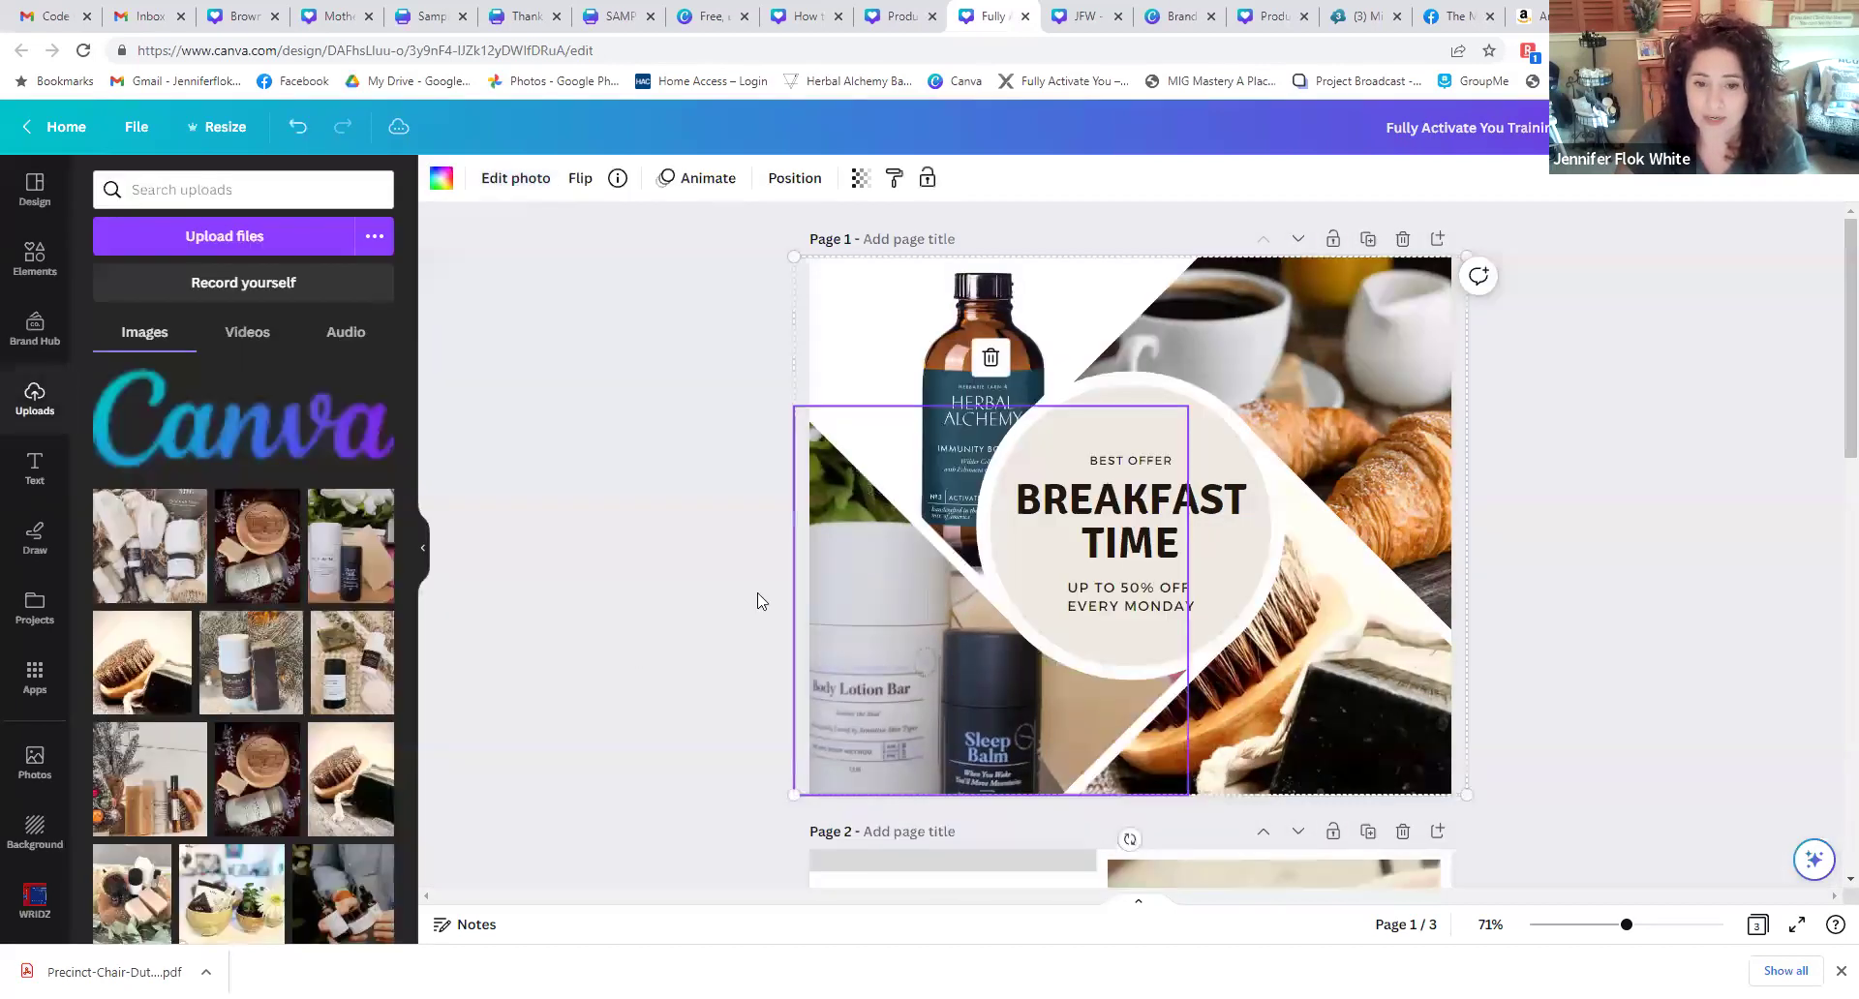
- Replace the collage's coffee, Herbal Alchemy bottle and lotion bar photos with the uploaded honeycomb, layered soap and amber dropper bottle images respectively
scroll(164, 663, "down", 3)
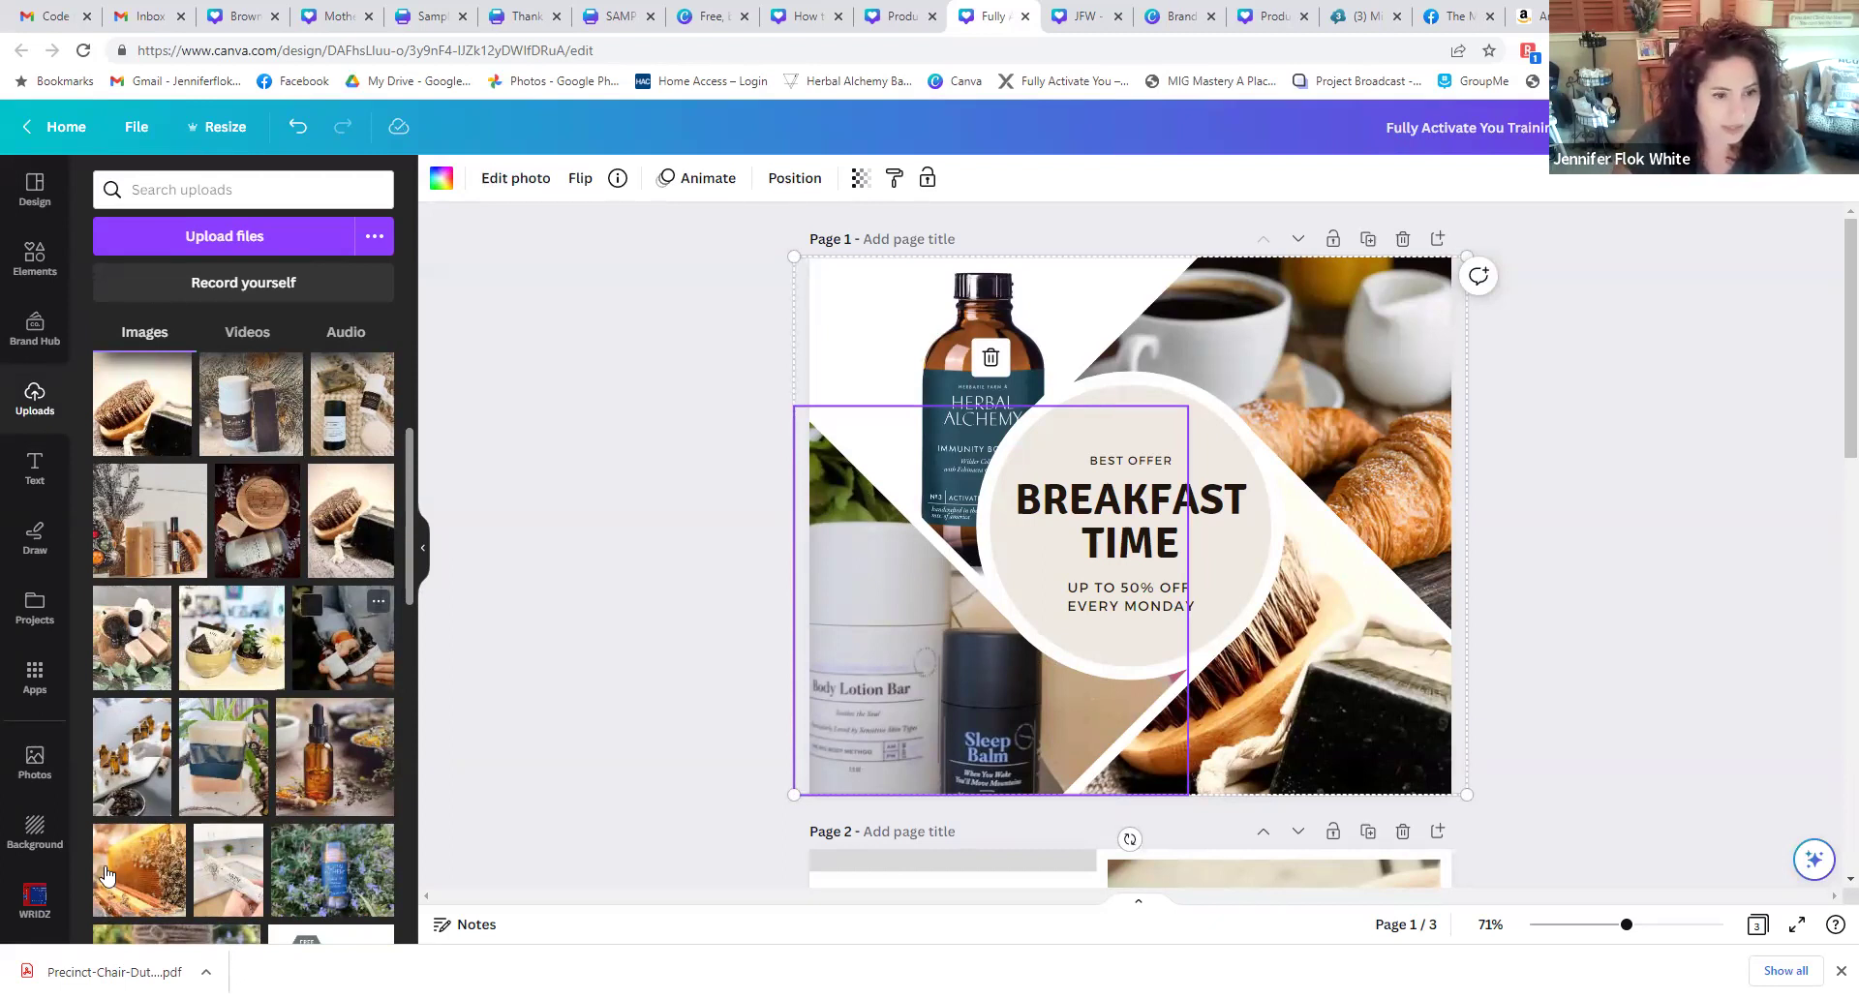
left_click_drag(138, 869, 1310, 341)
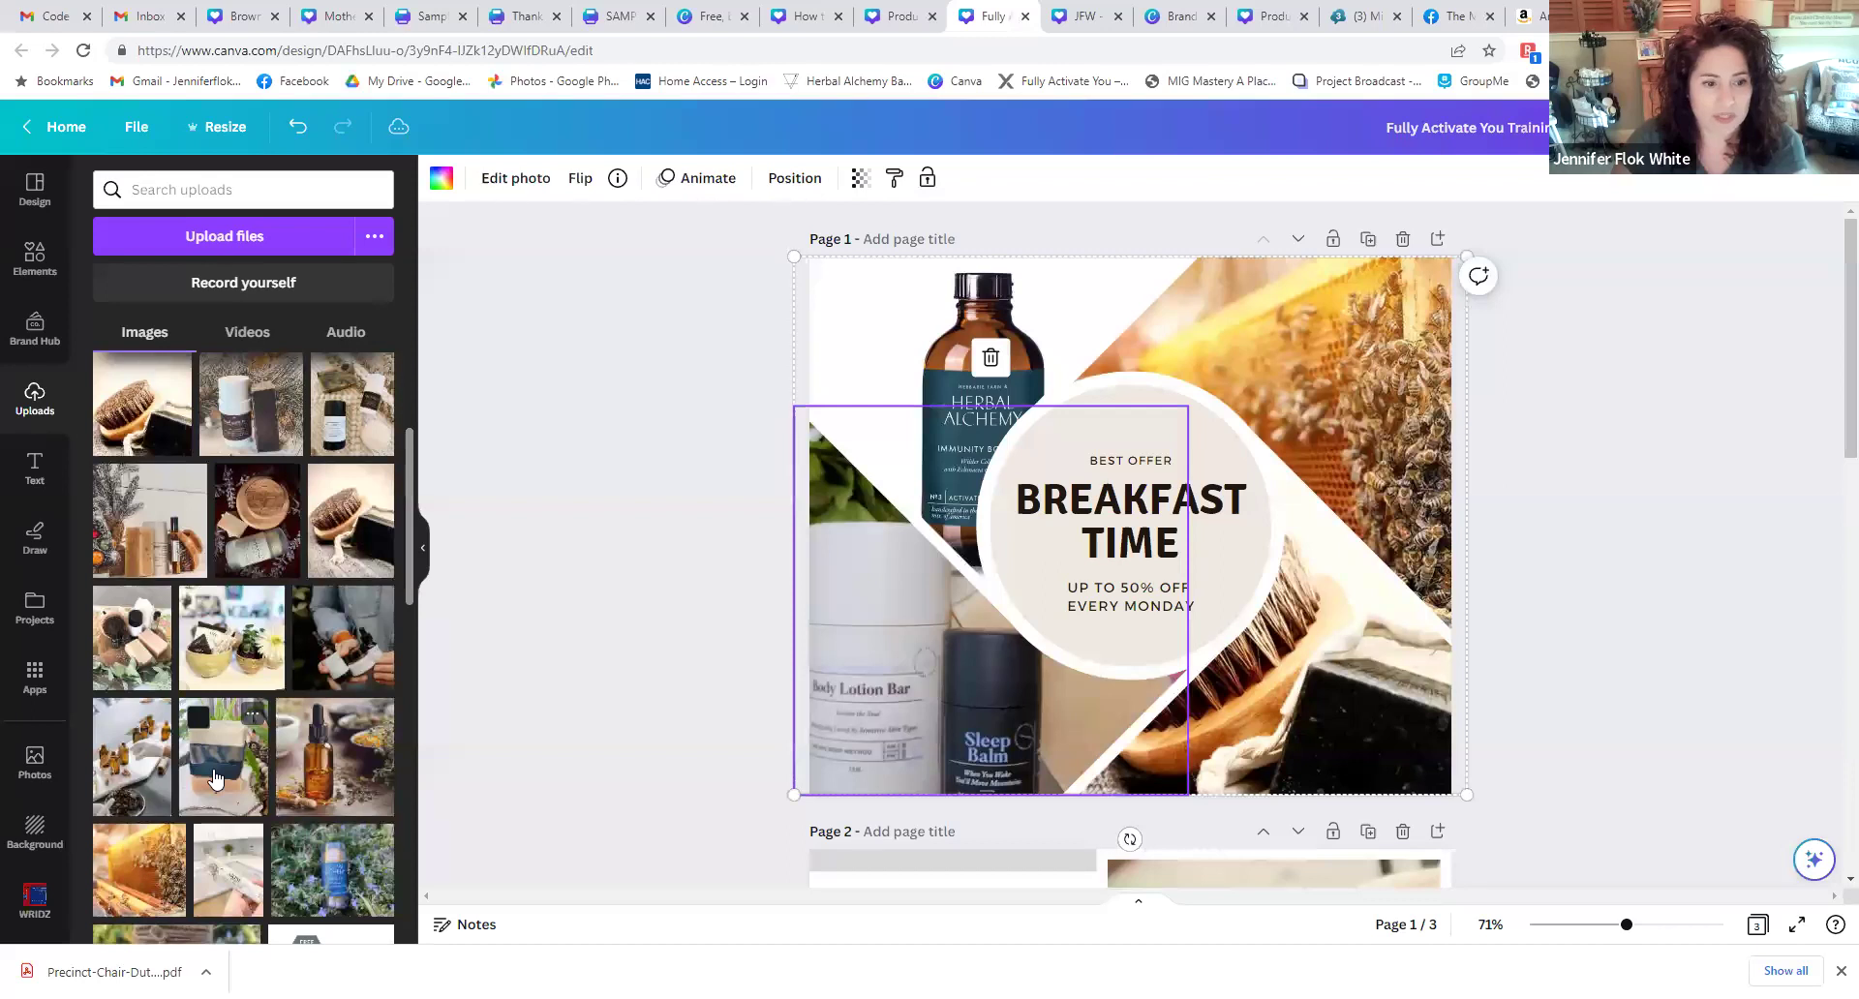
left_click_drag(215, 780, 872, 332)
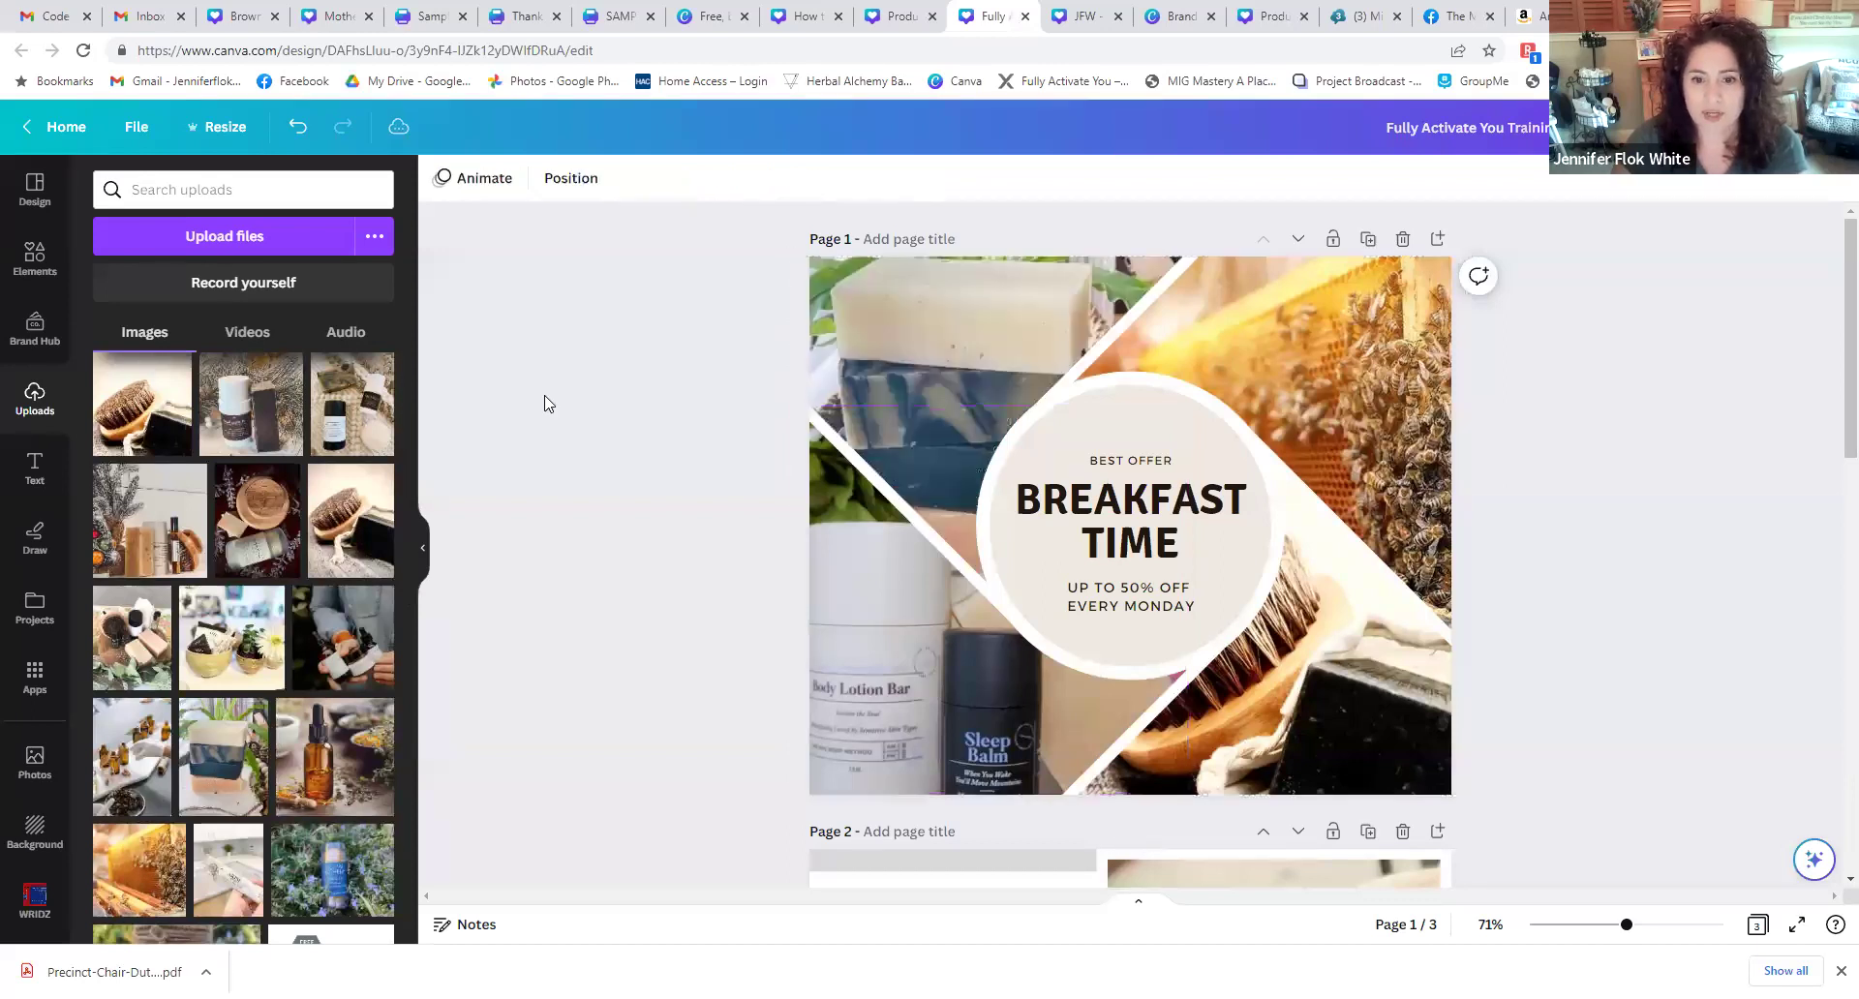
left_click(1064, 677)
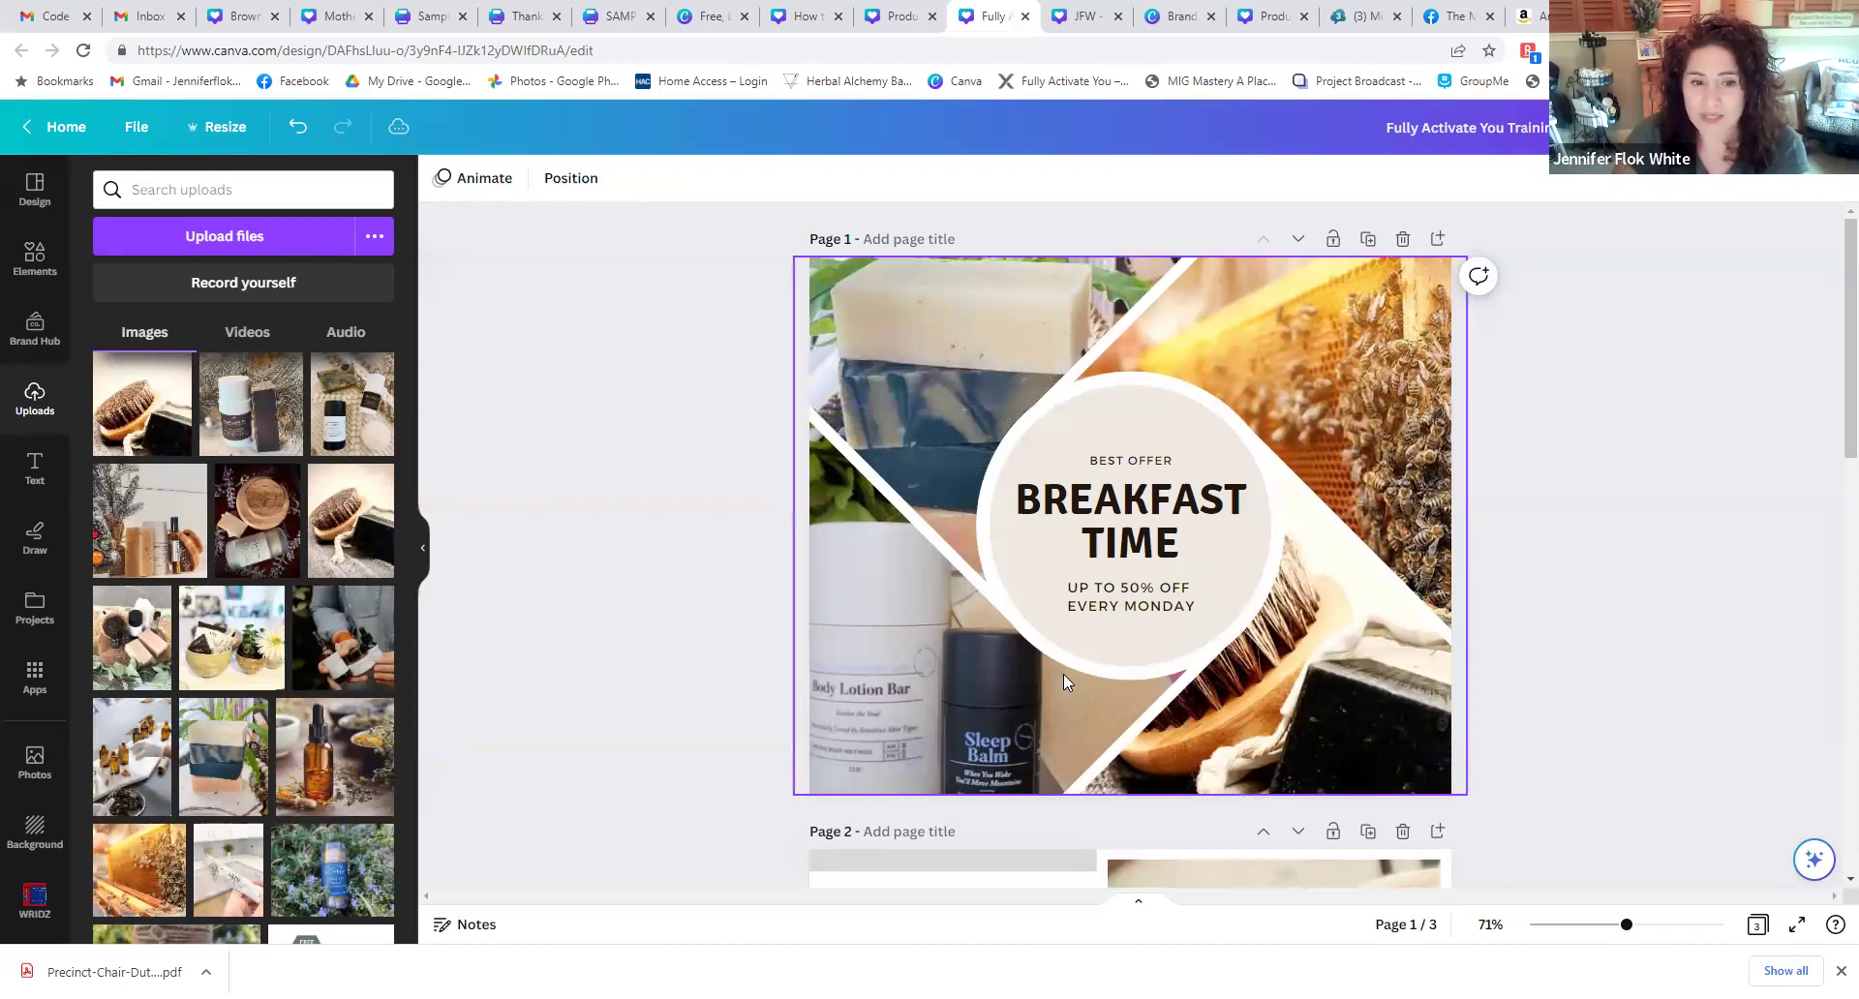
left_click_drag(377, 754, 881, 639)
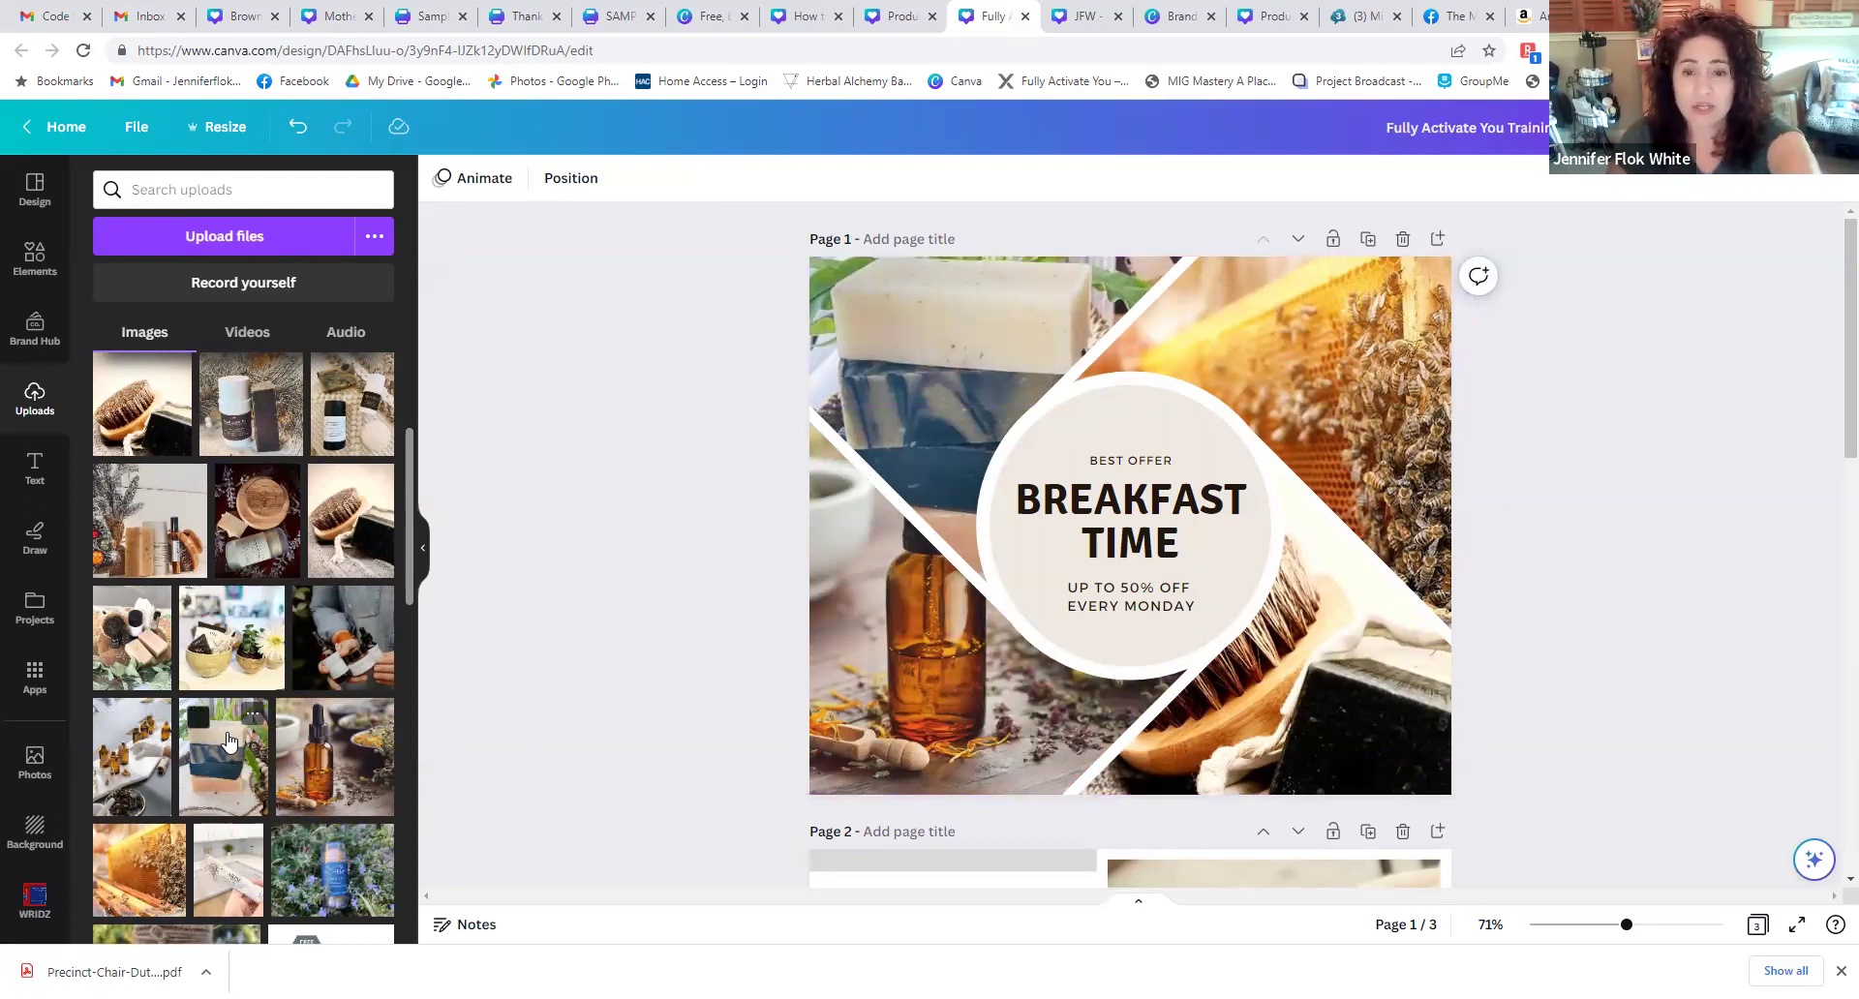
- Replace the collage's BREAKFAST TIME heading with "FATHER'S DAY SPECIAL", putting SPECIAL on its own line
double_click(1085, 534)
type("F")
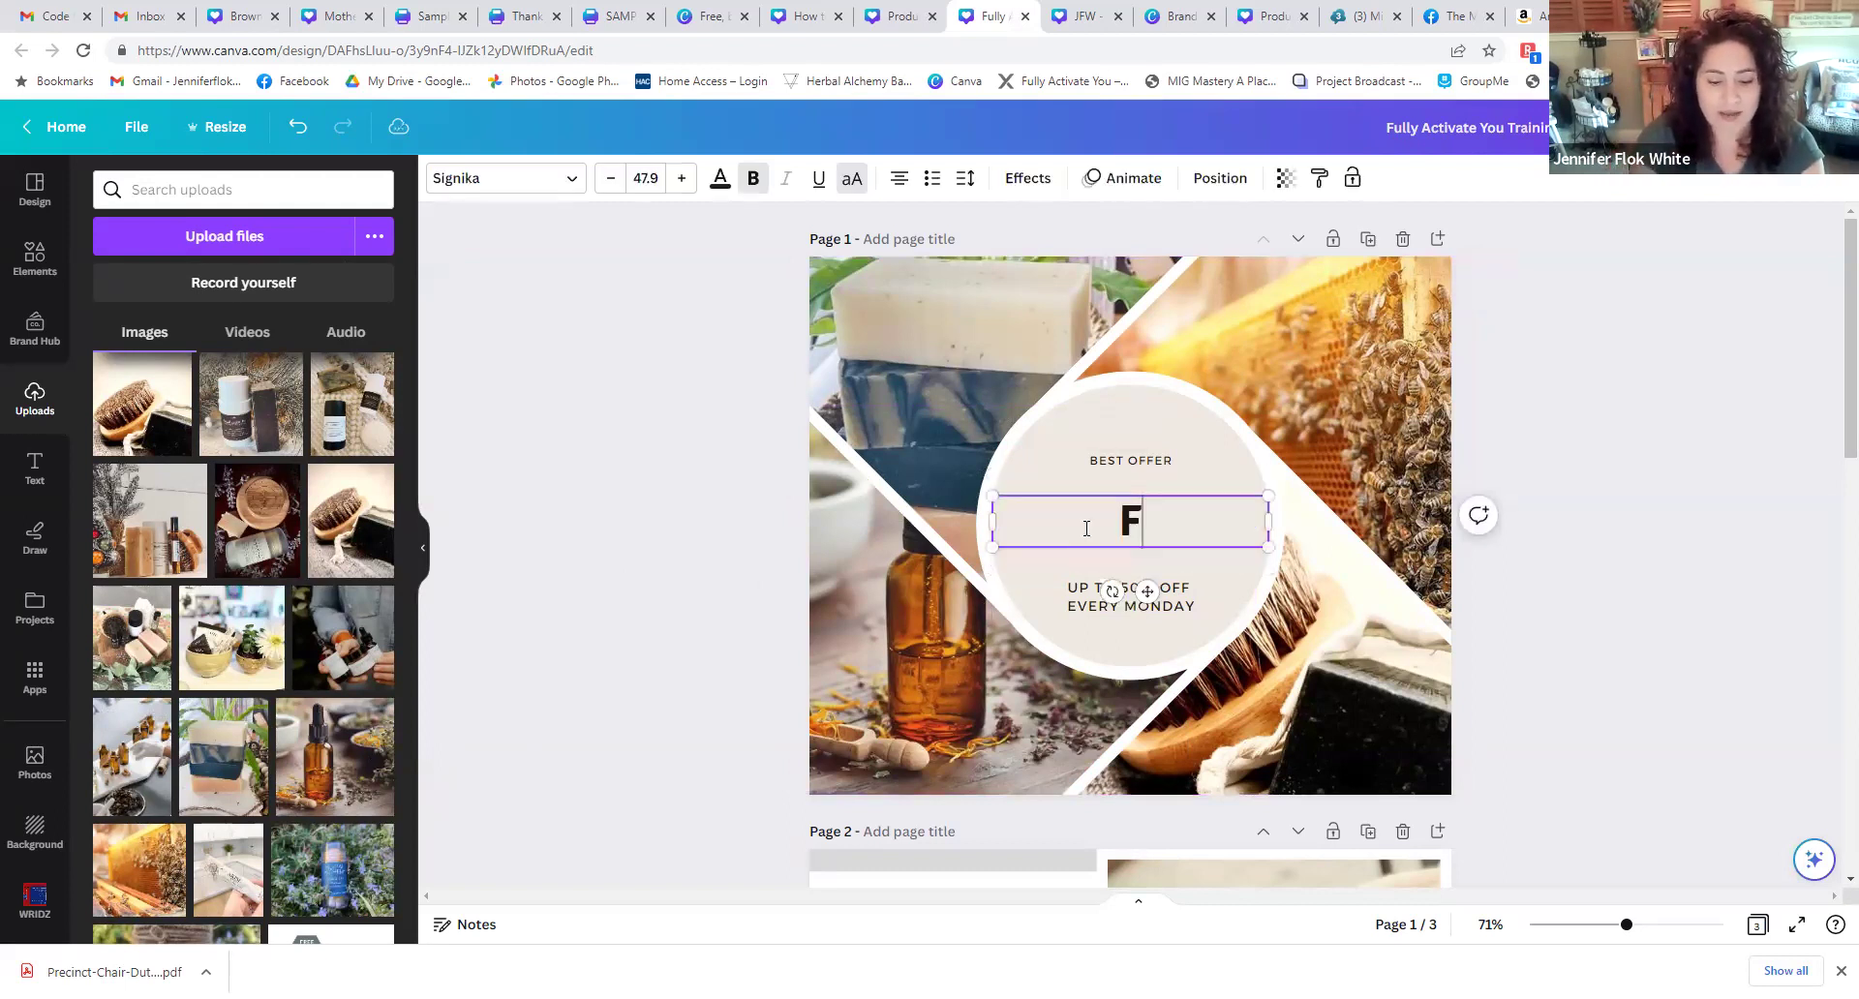
type("ATHER'S ")
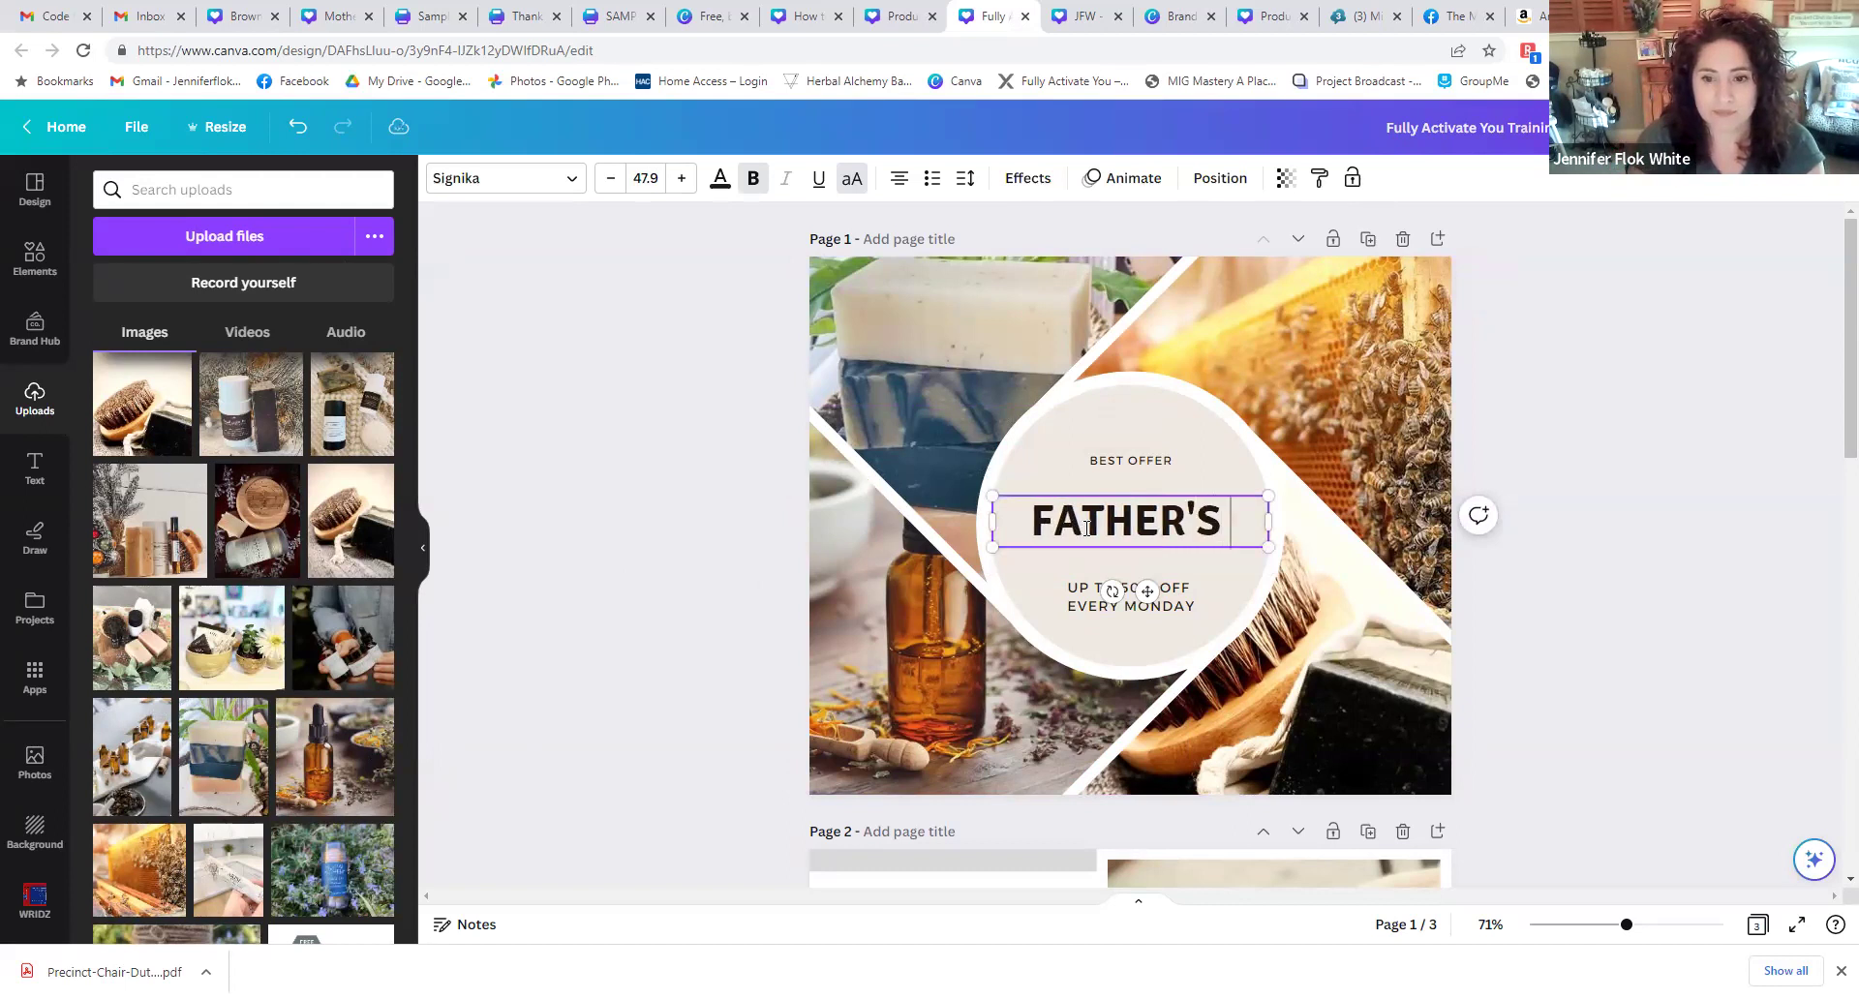
type("DAY")
key("Return")
type("S")
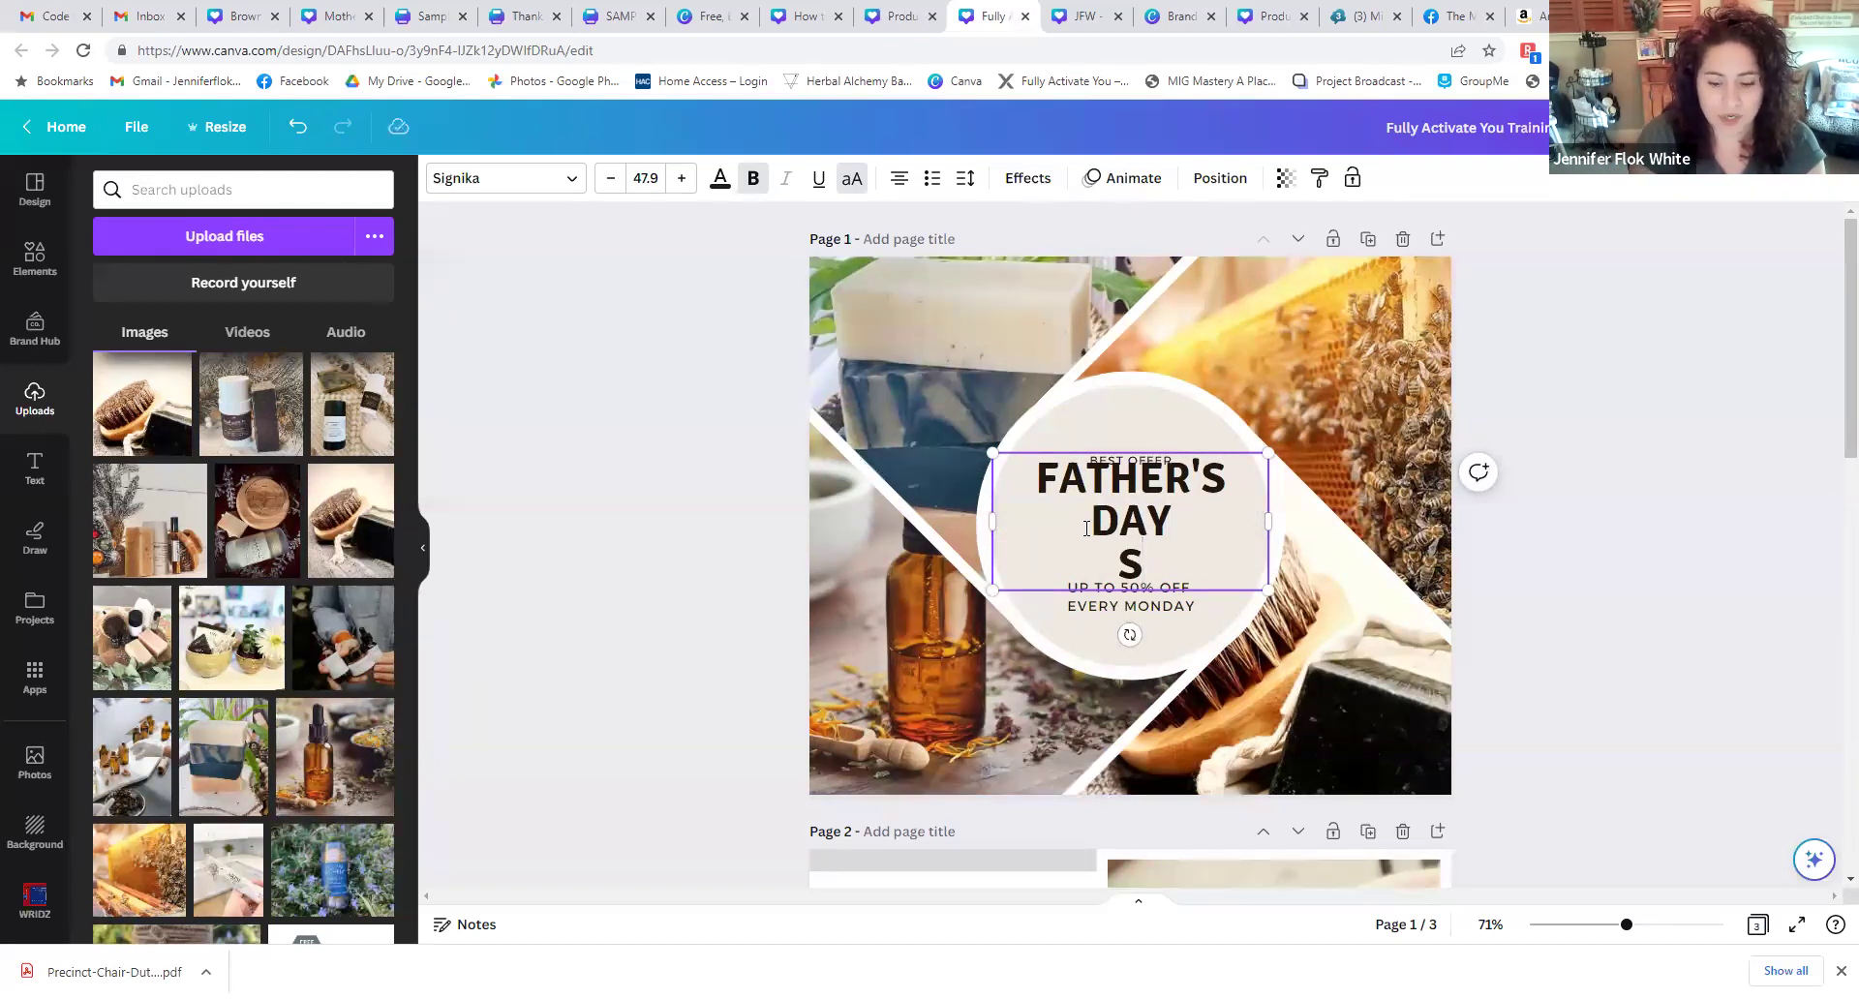
type("PECIAL")
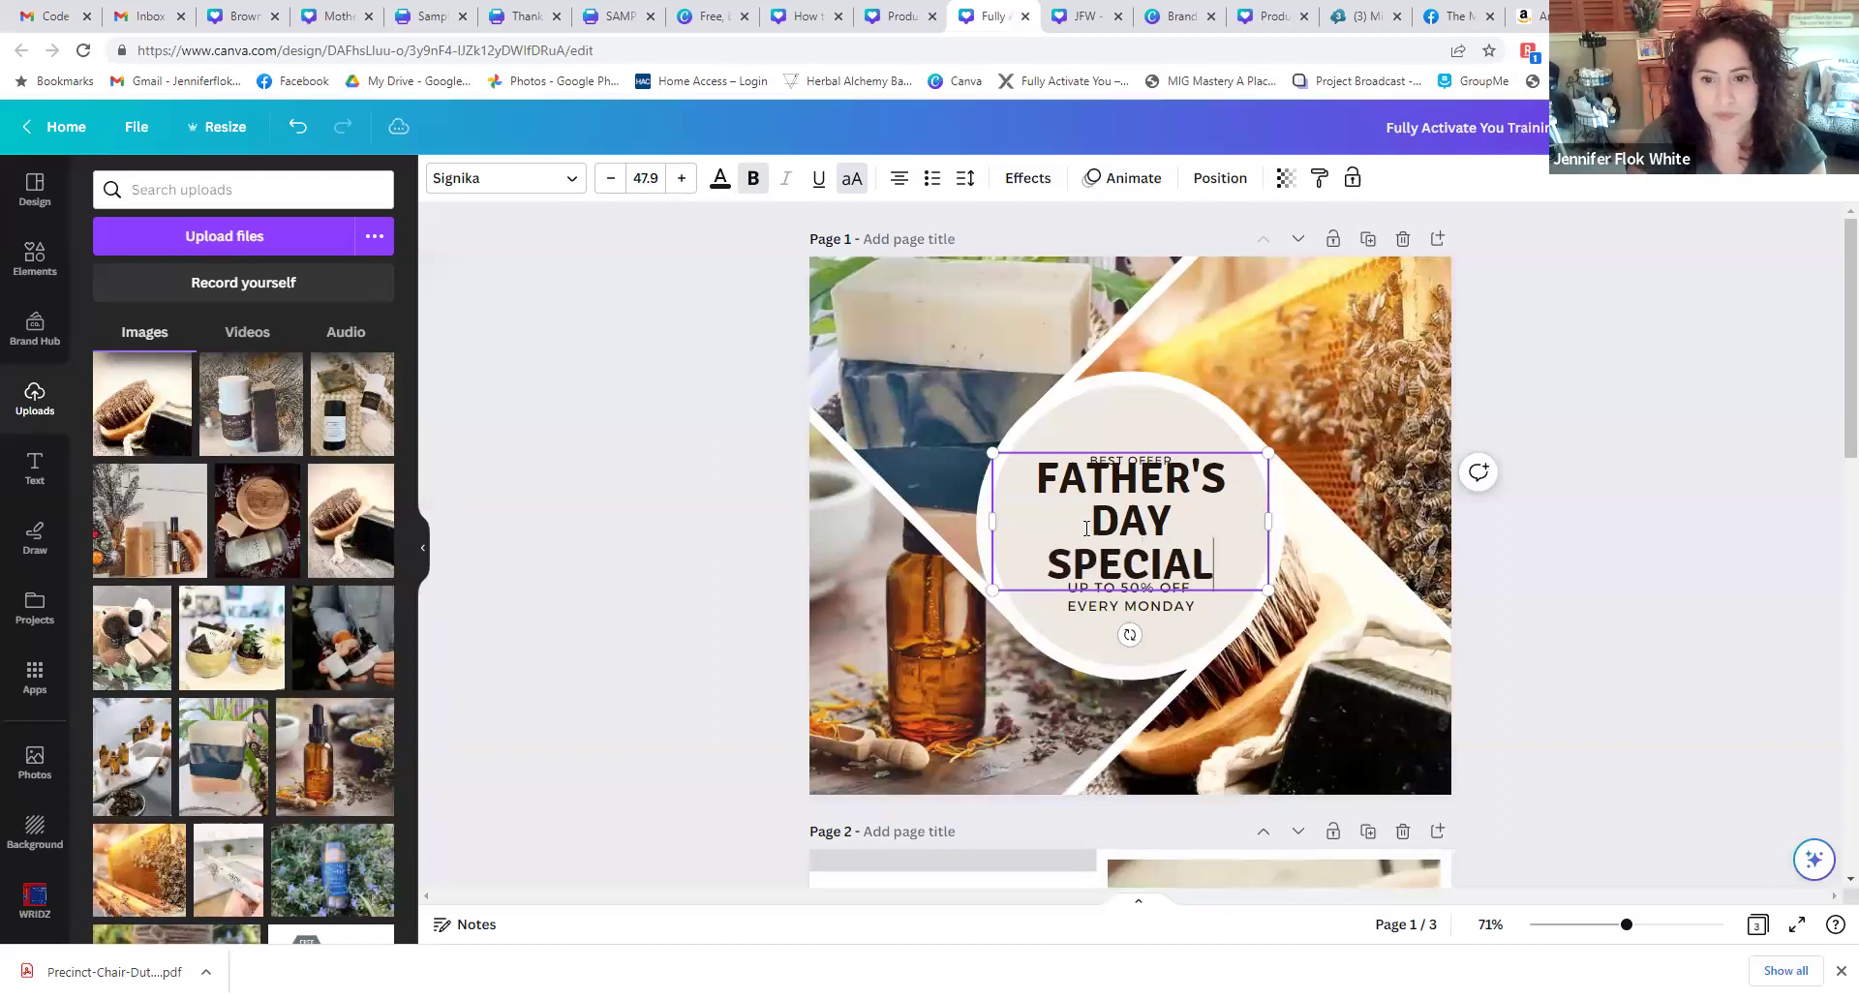
left_click(686, 536)
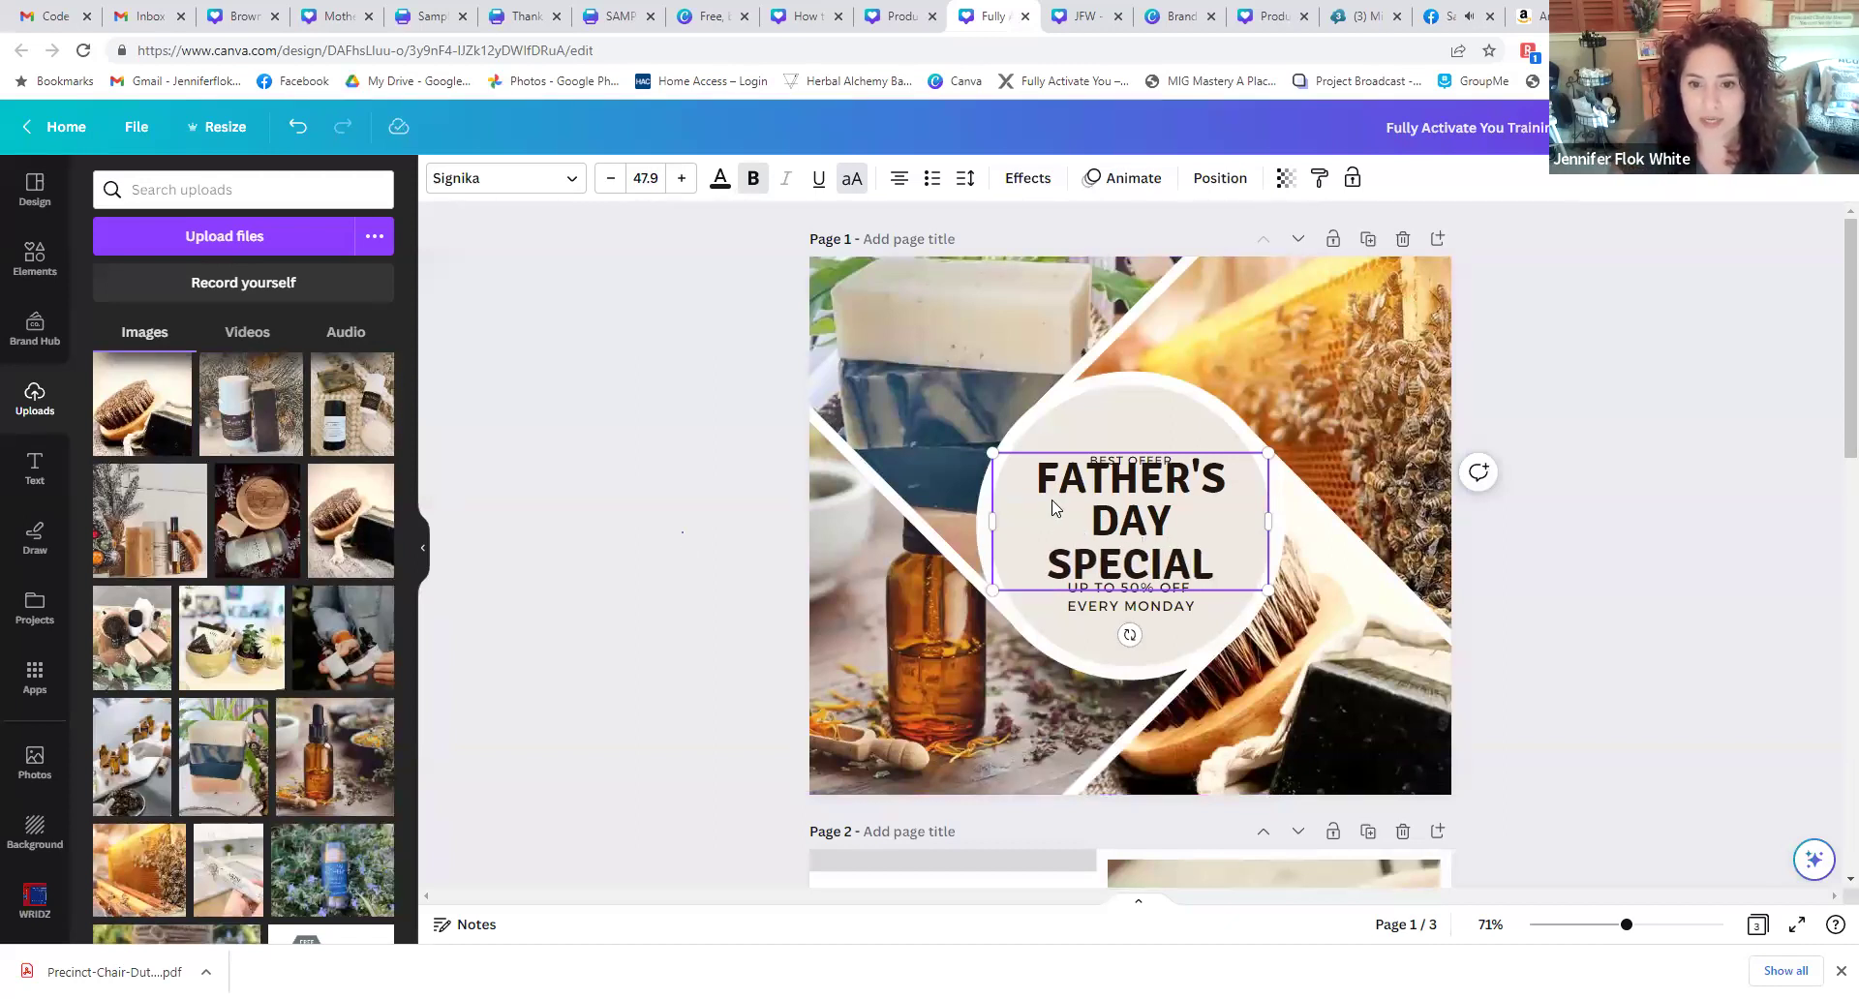
- Reduce the Father's Day heading's font size to 45.9
left_click(1056, 505)
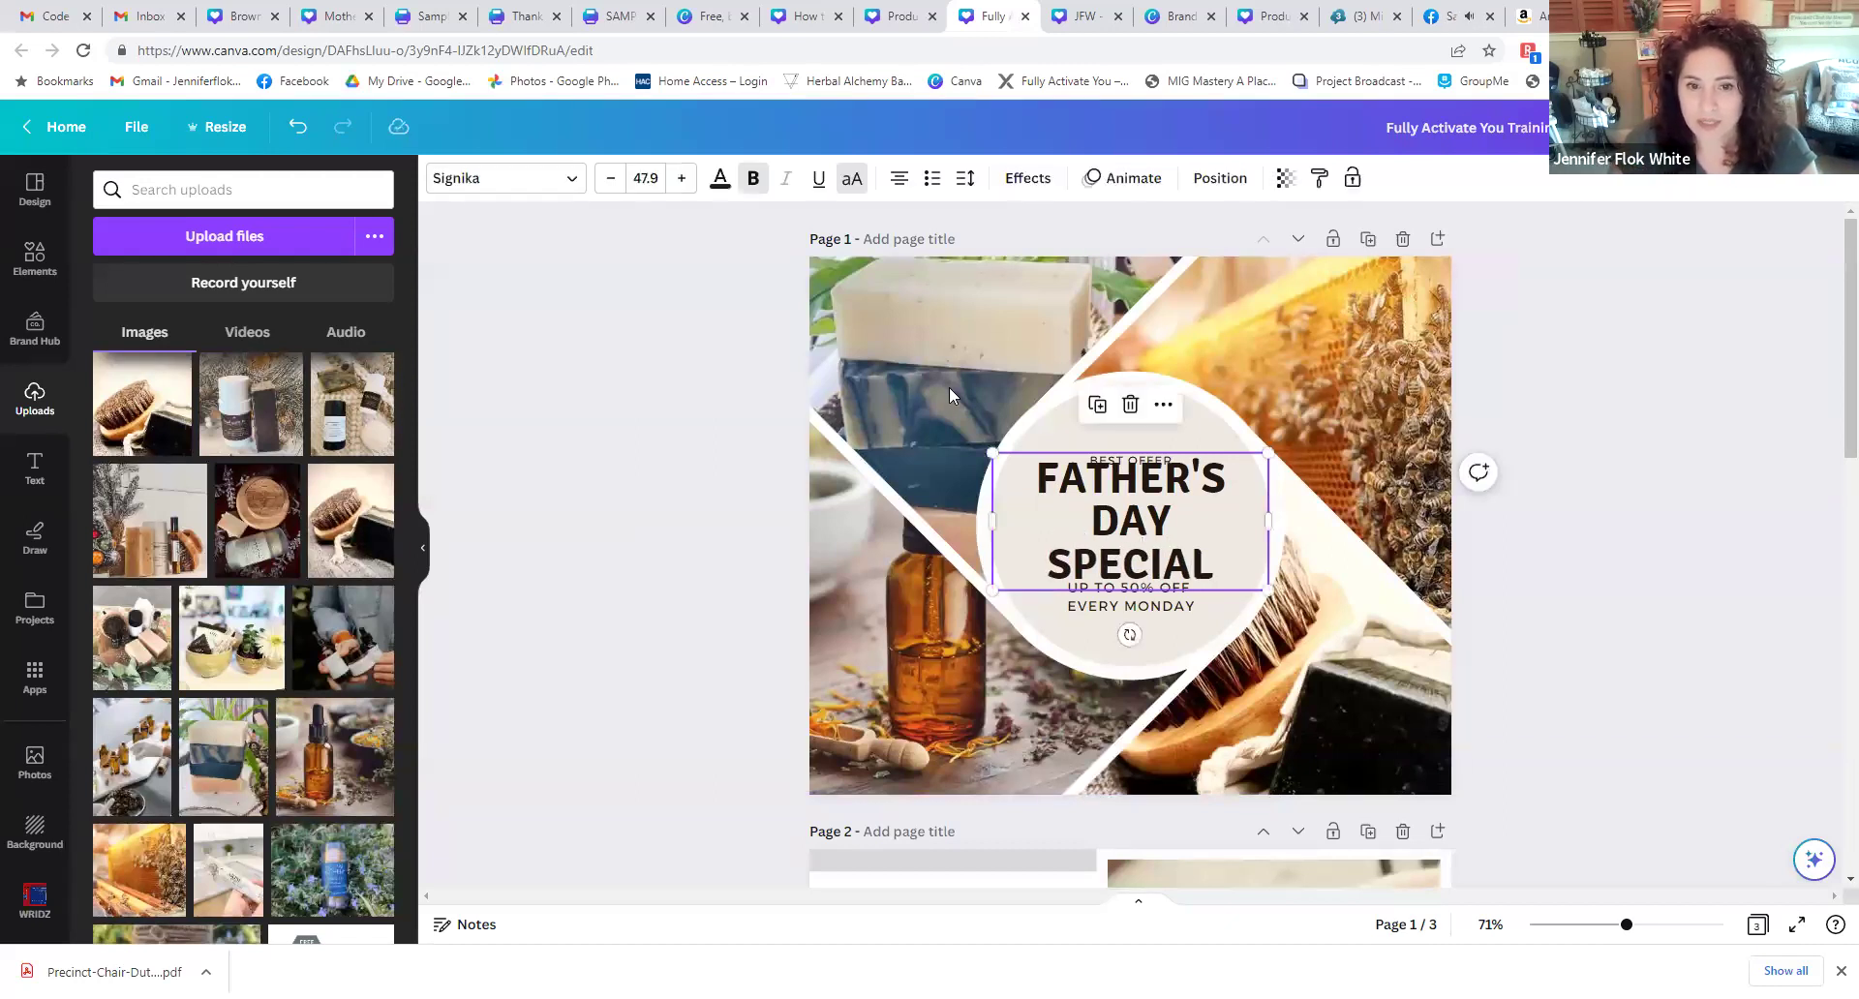
left_click(611, 180)
left_click(611, 180)
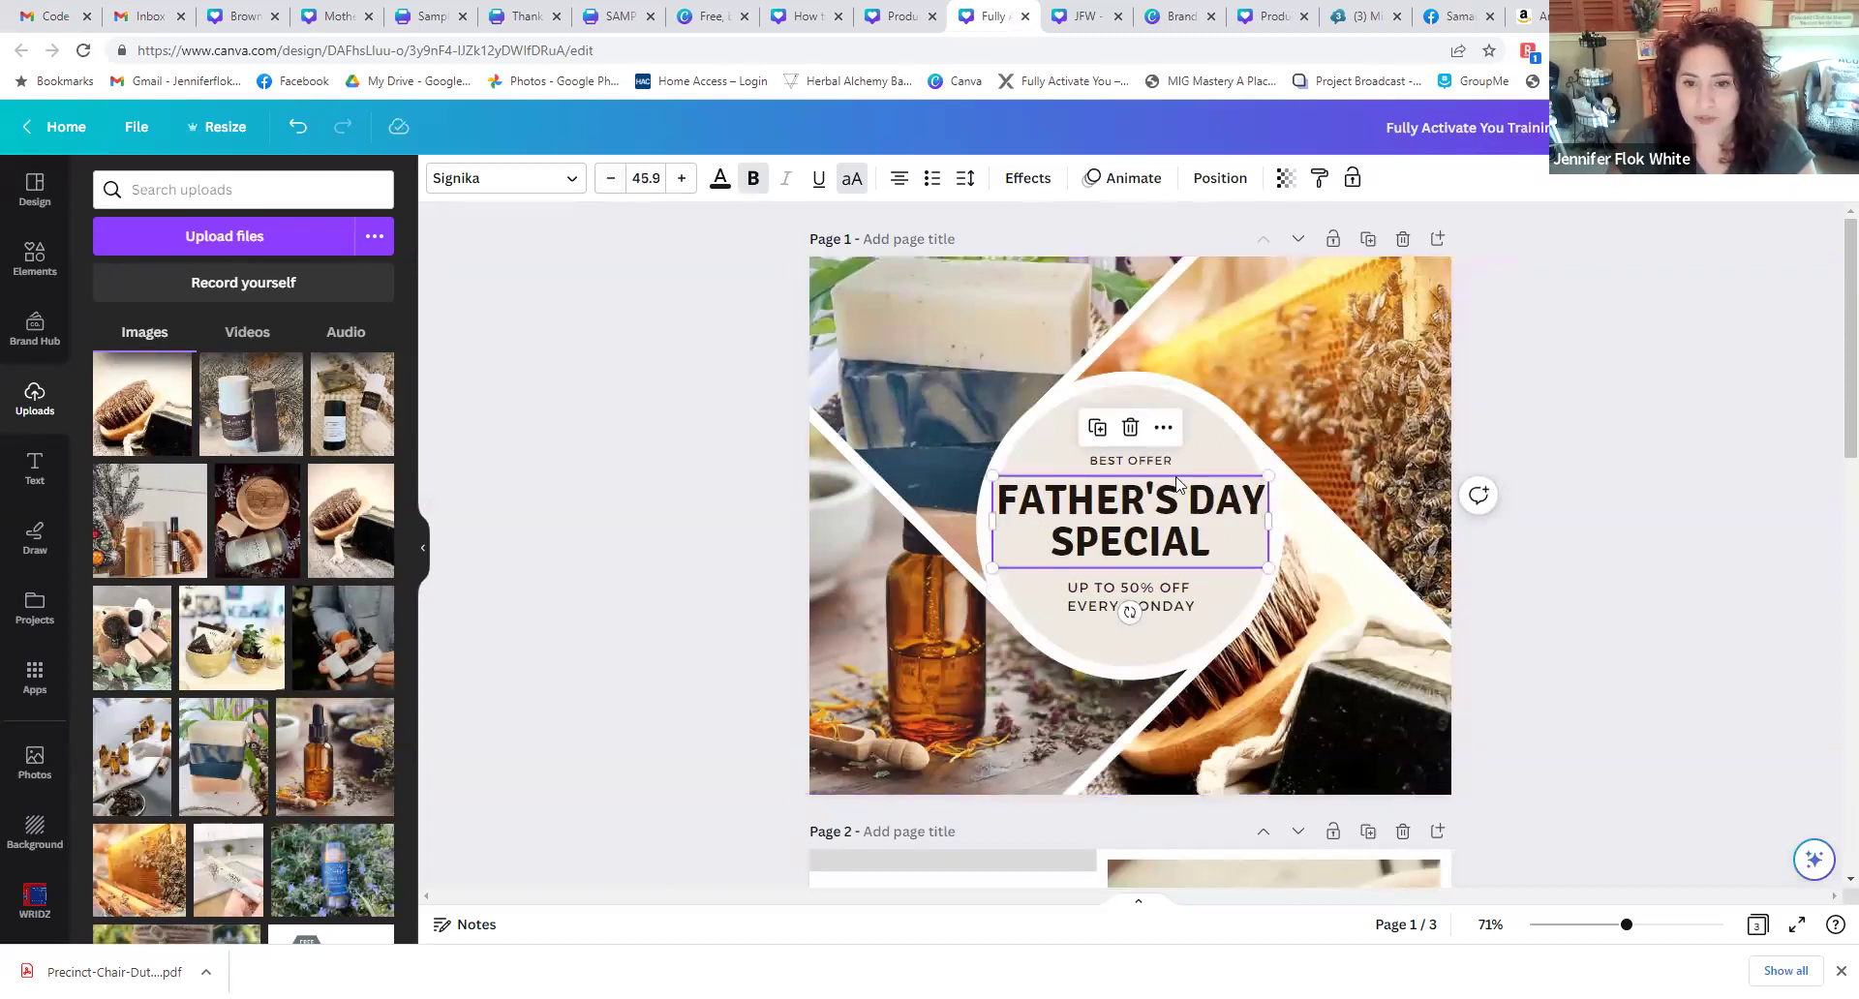
- Delete the BEST OFFER line and change the discount line below the Father's Day heading to "30% OFF"
left_click(1146, 462)
key("Delete")
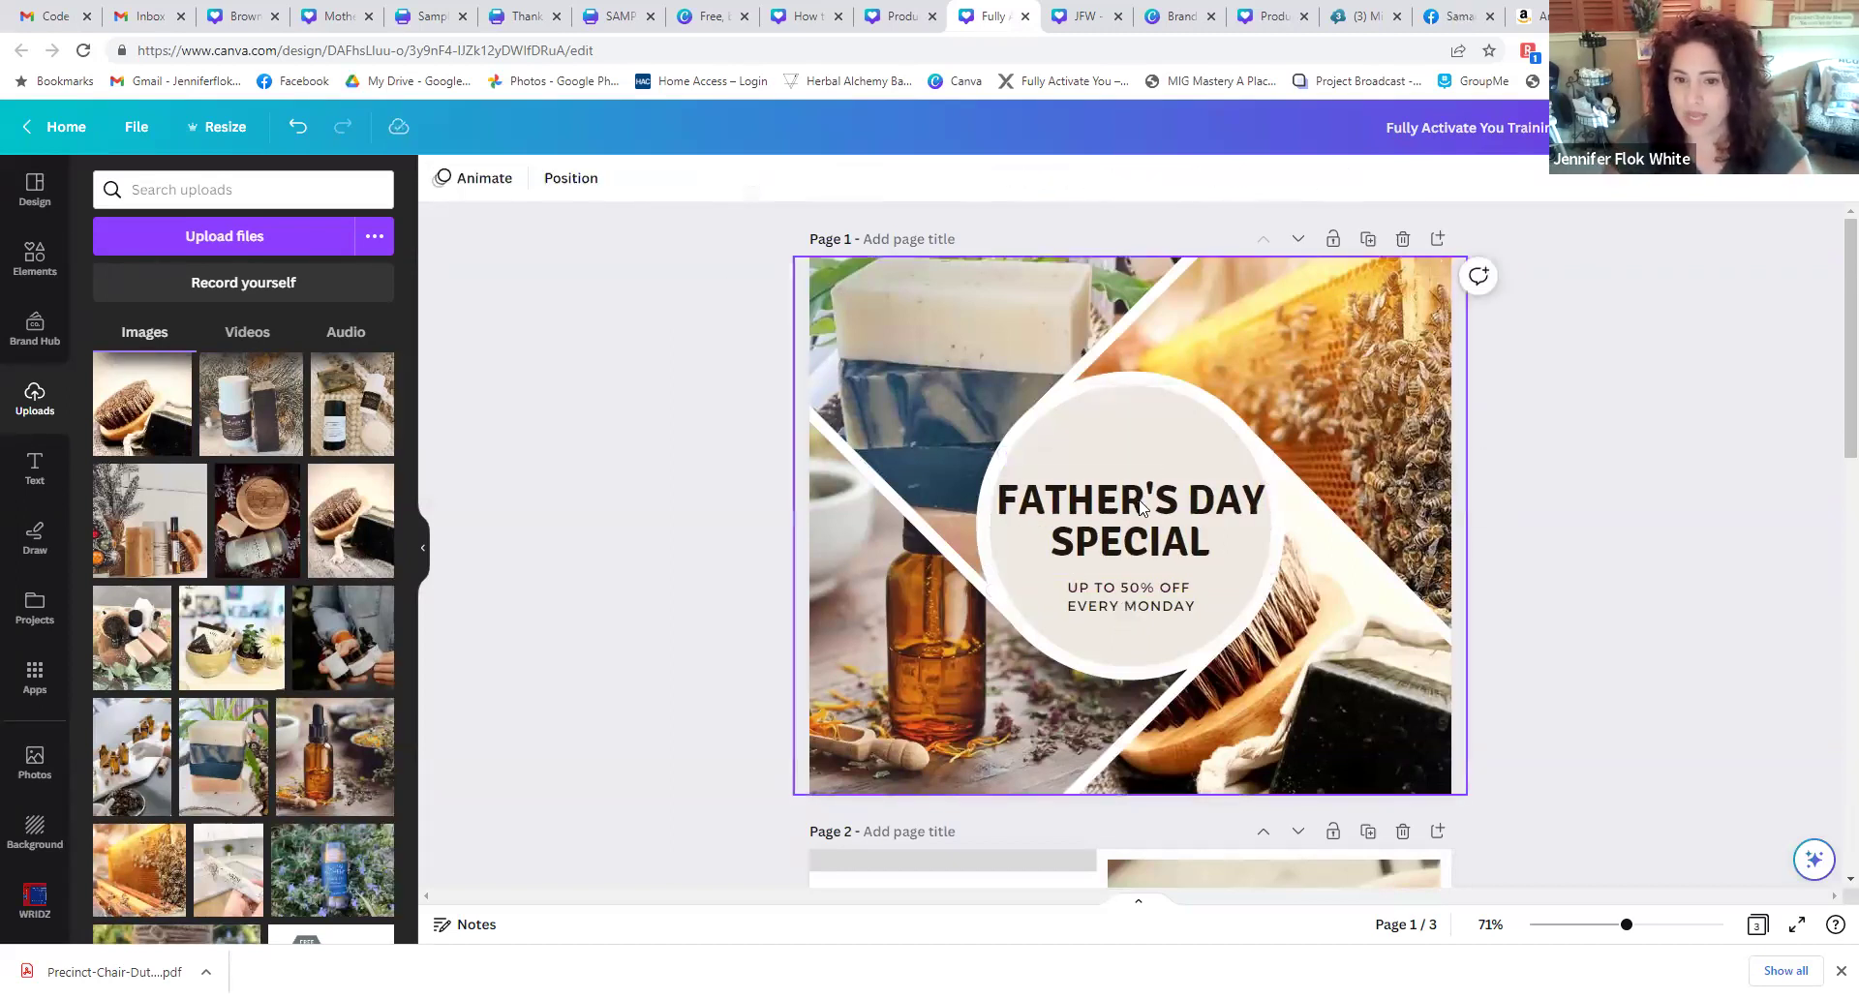
double_click(1120, 591)
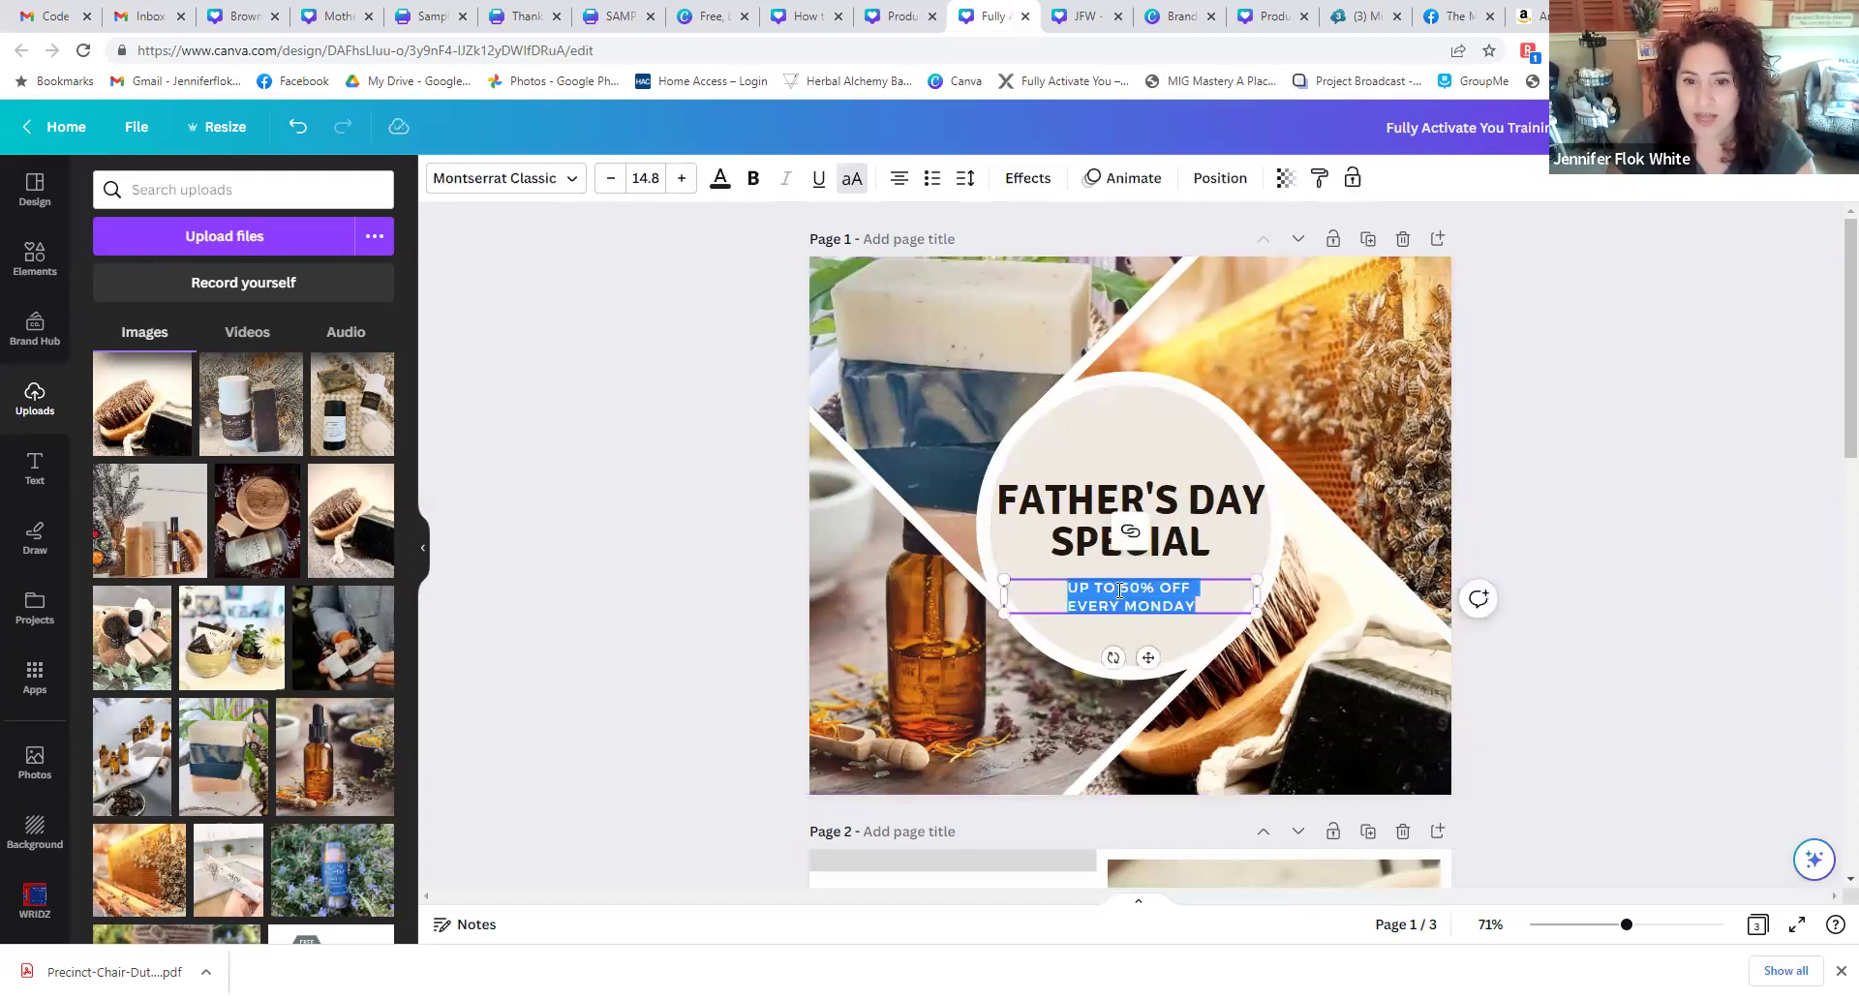
double_click(1076, 585)
key("ctrl+shift+Right")
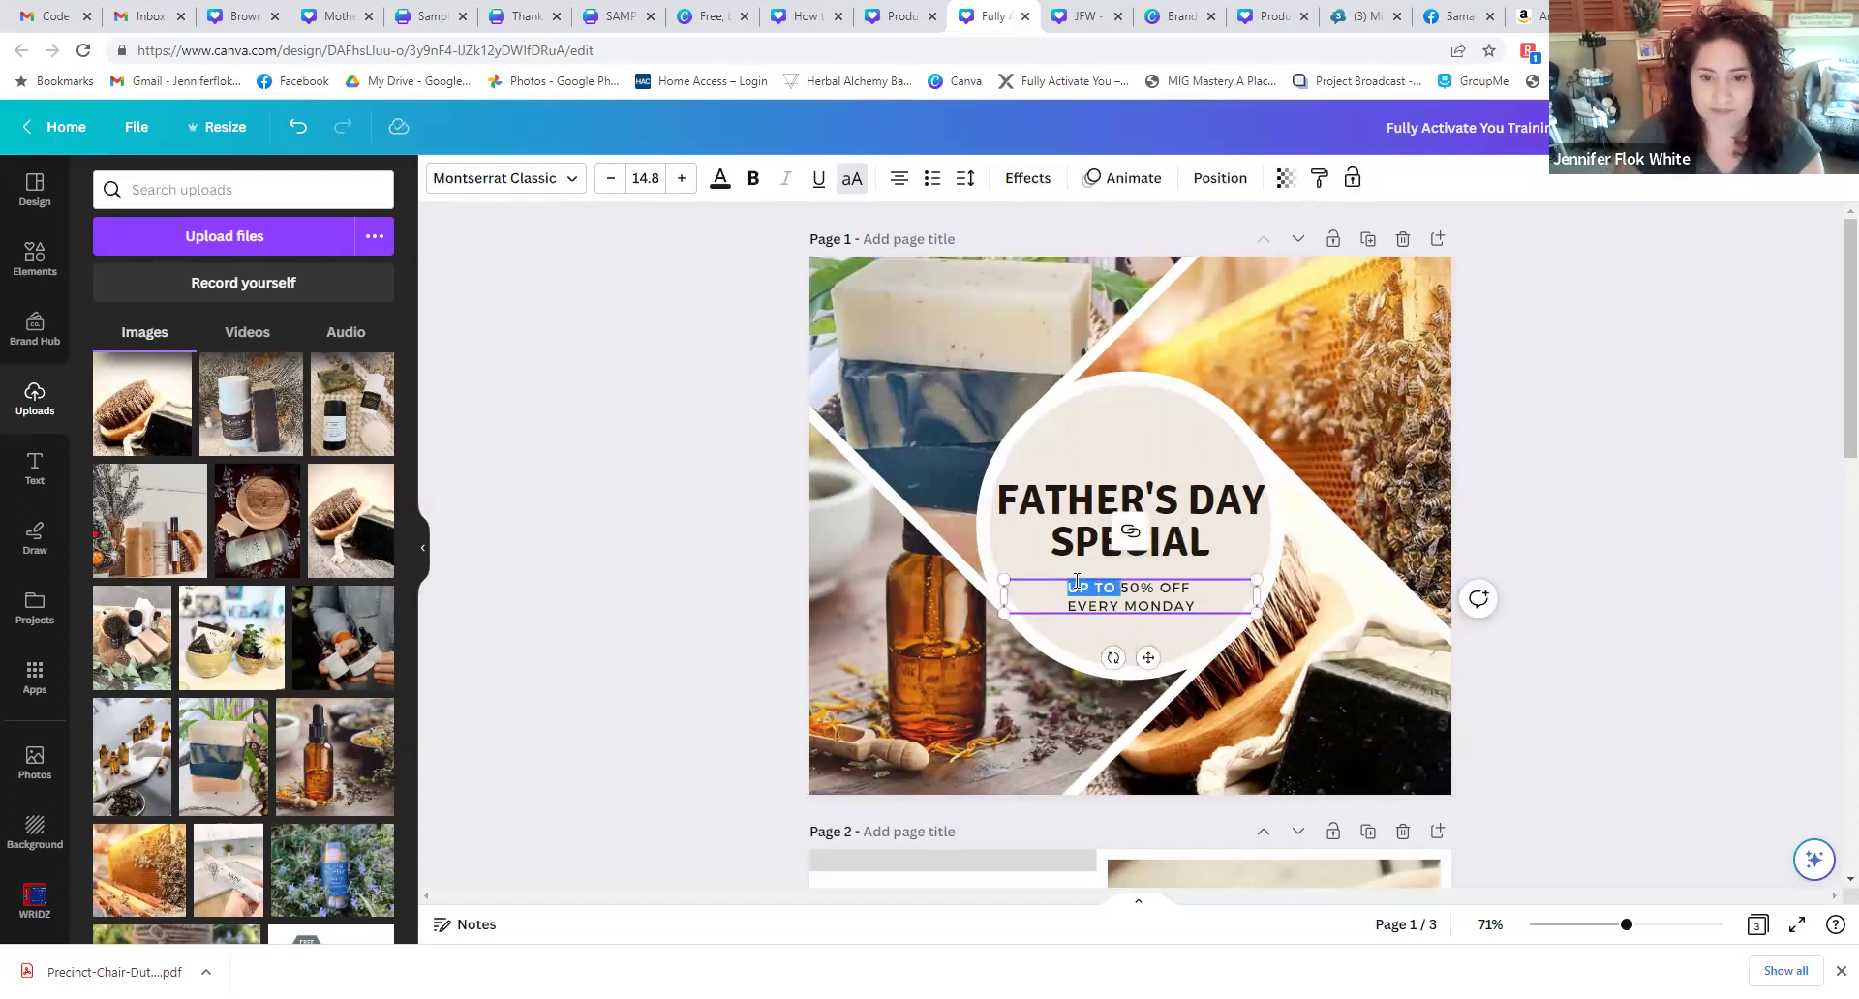
type("50%")
key("shift+Right")
key("shift+Right")
key("shift+Right")
key("shift+Right")
key("BackSpace")
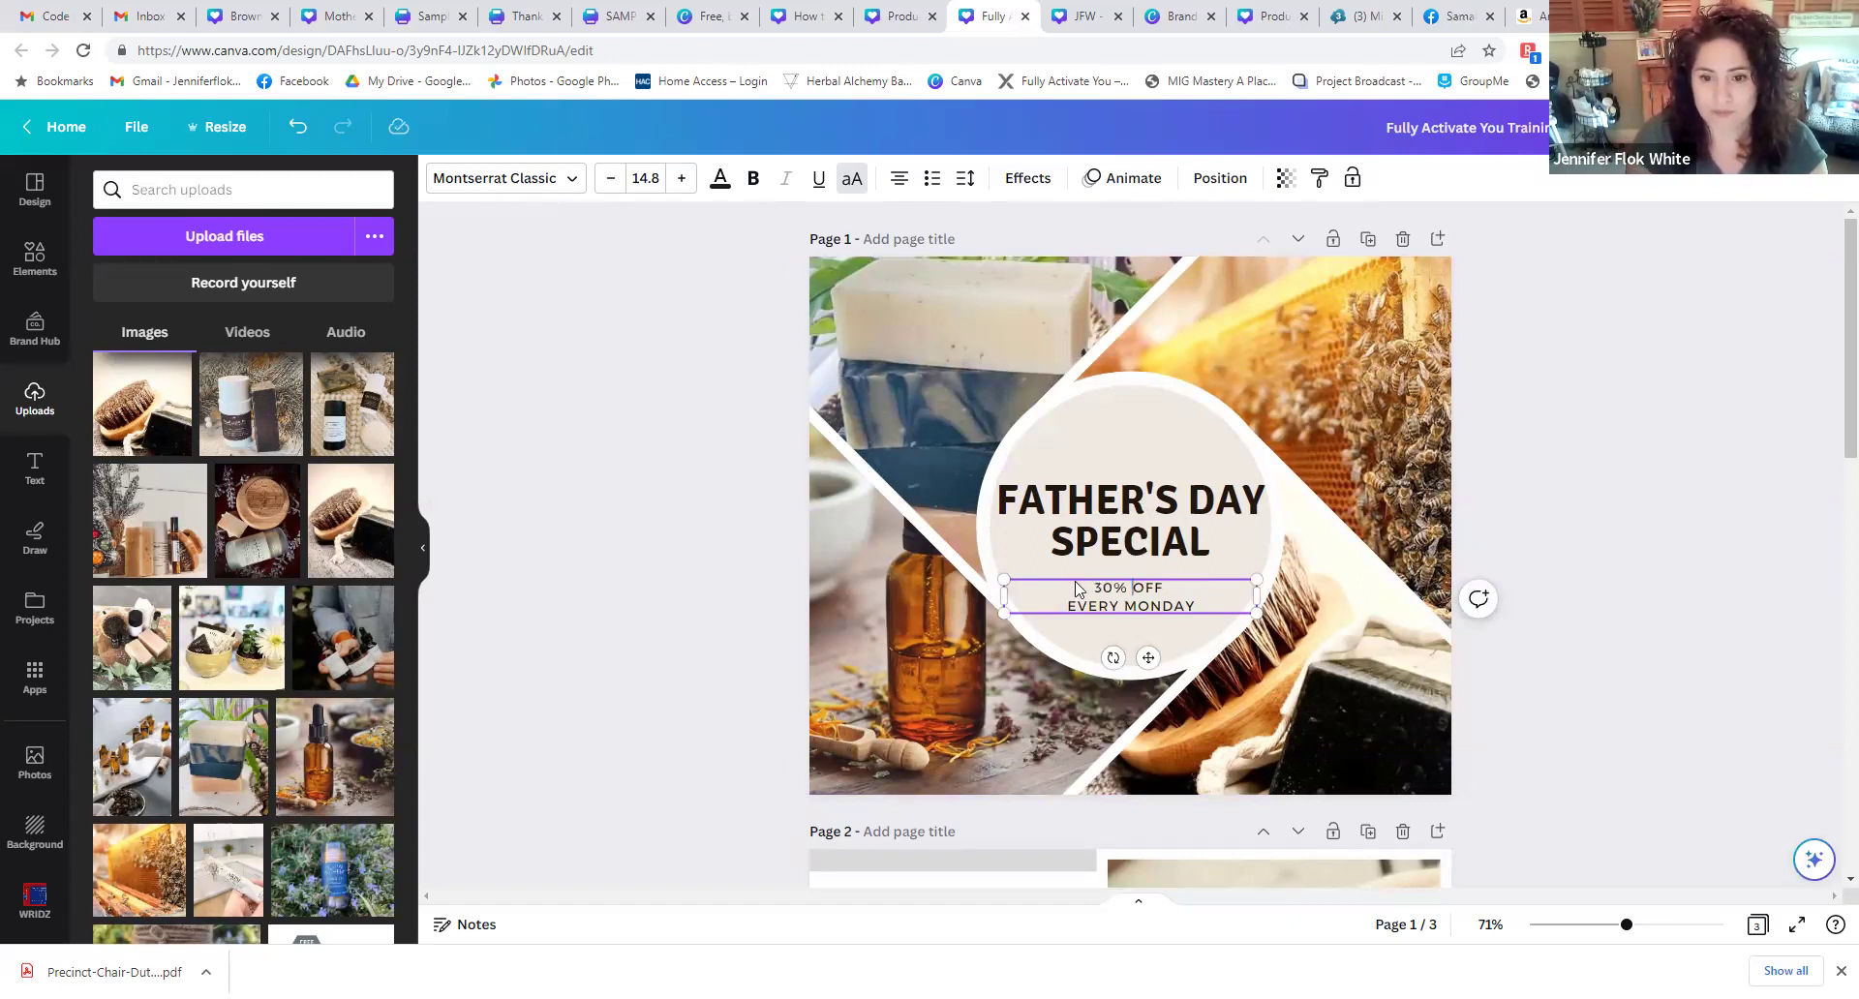
- Replace the EVERY MONDAY line under the discount with "UNTIL MAY 20"
key("ctrl+0")
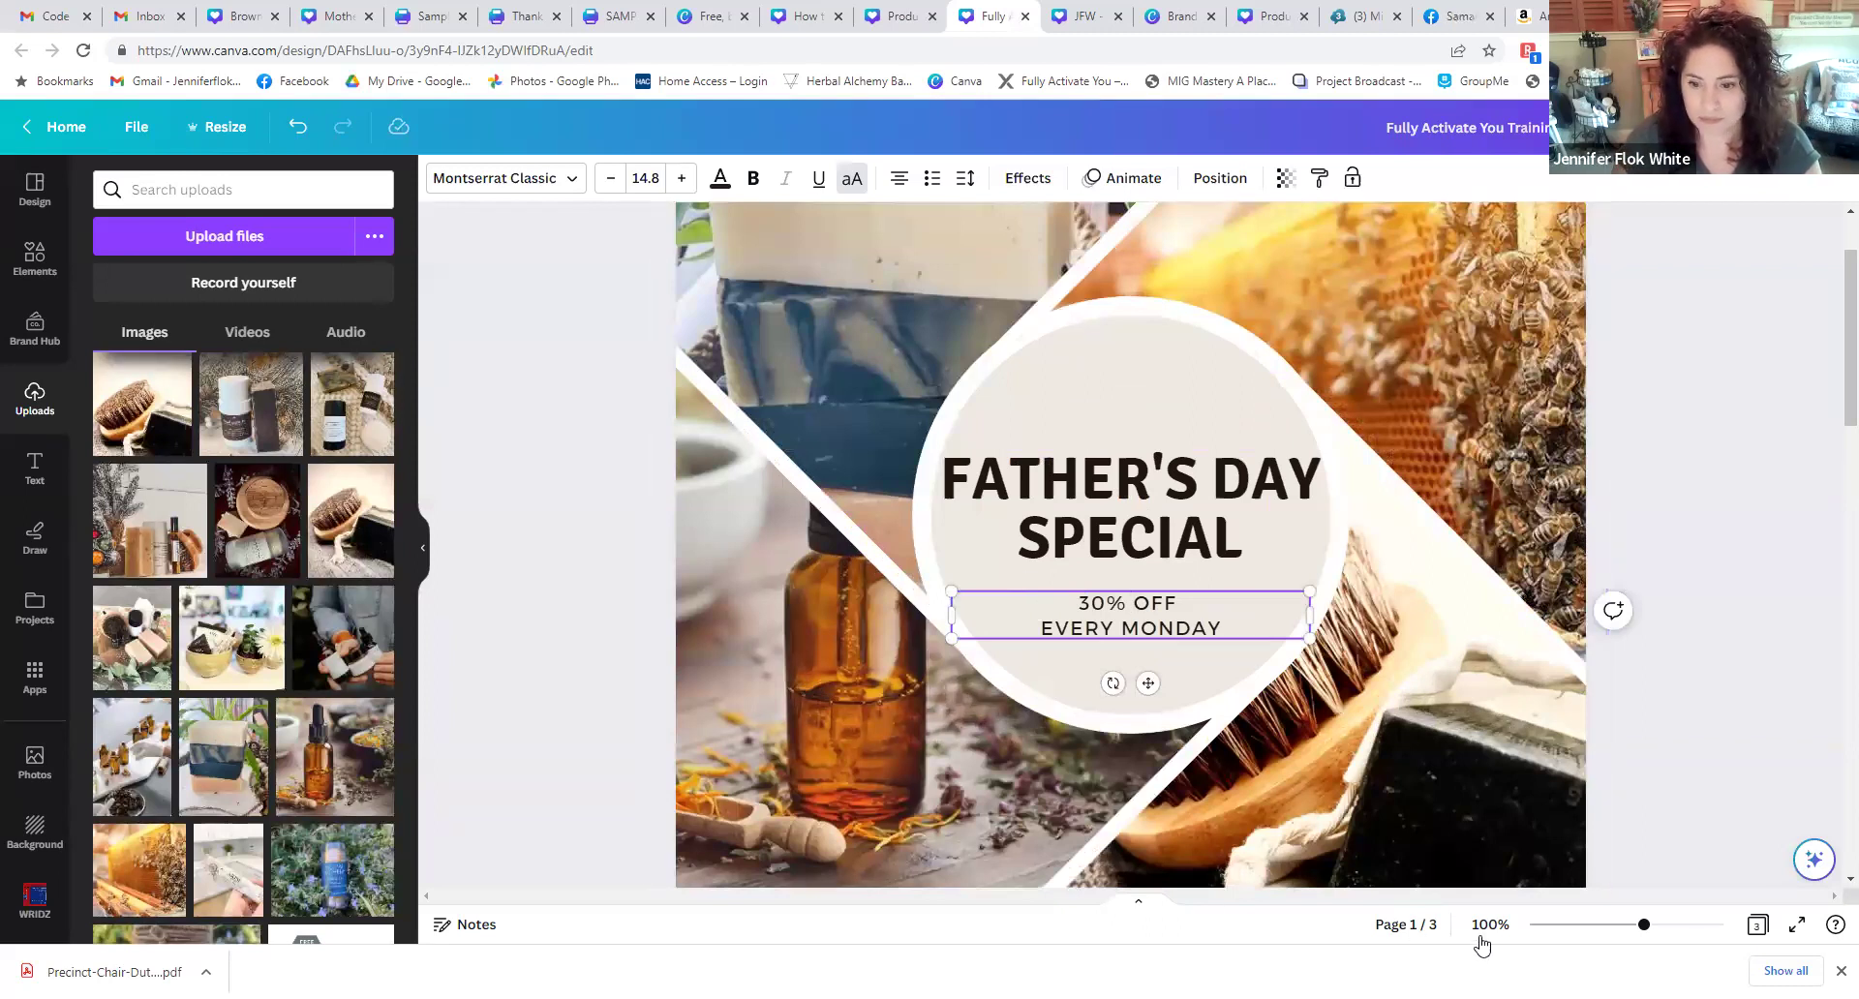
left_click_drag(1598, 933, 1628, 928)
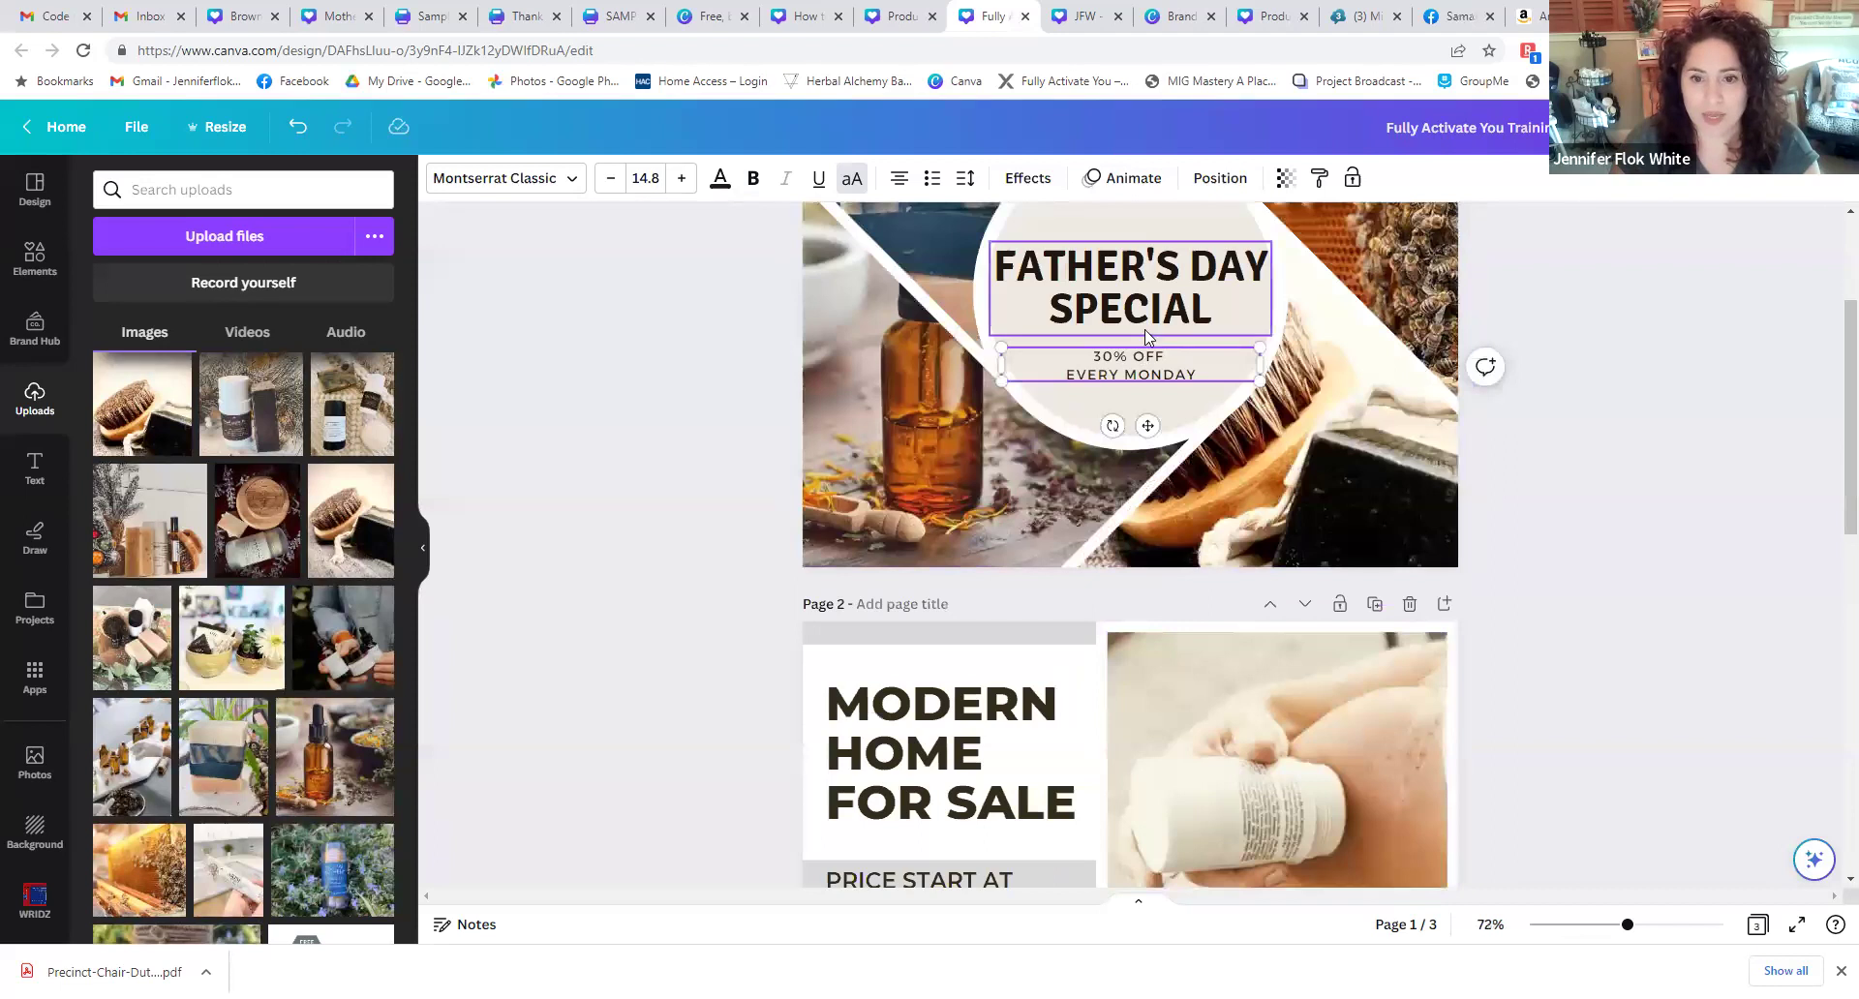
double_click(1160, 375)
left_click_drag(1098, 375, 1198, 378)
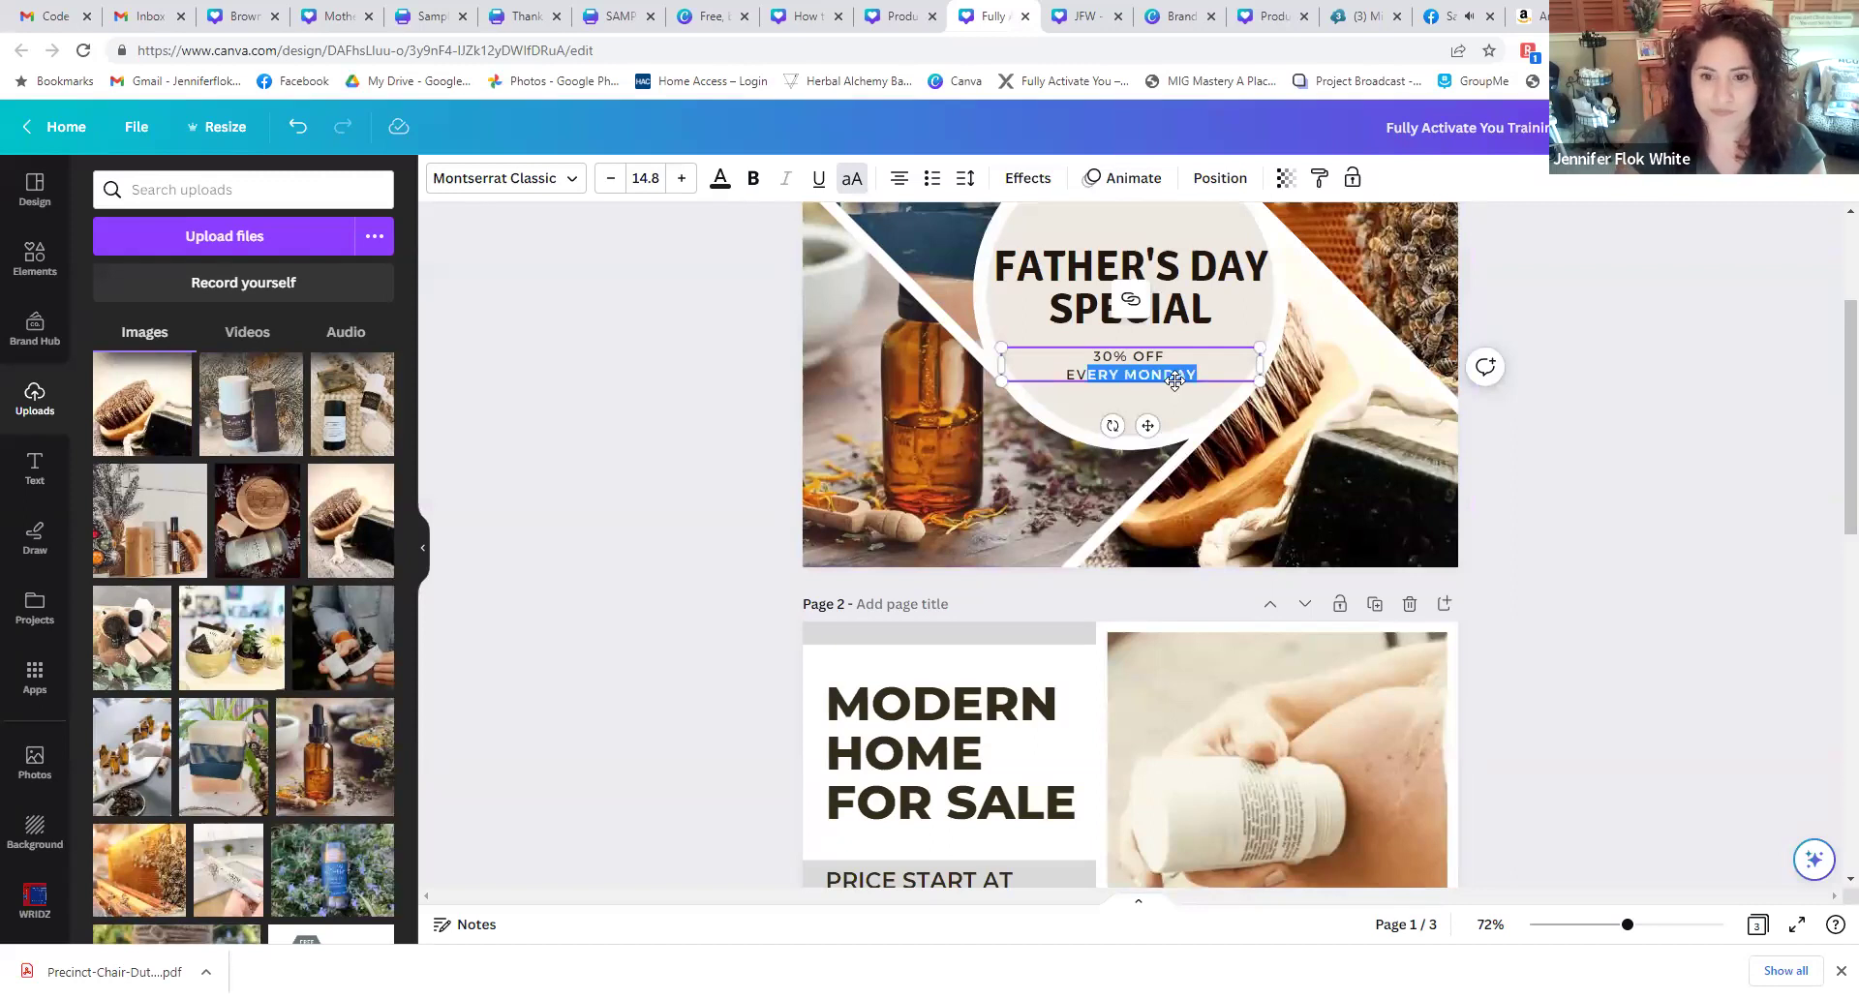
key("BackSpace")
key("BackSpace")
key("BackSpace")
type("UNTIL MAY")
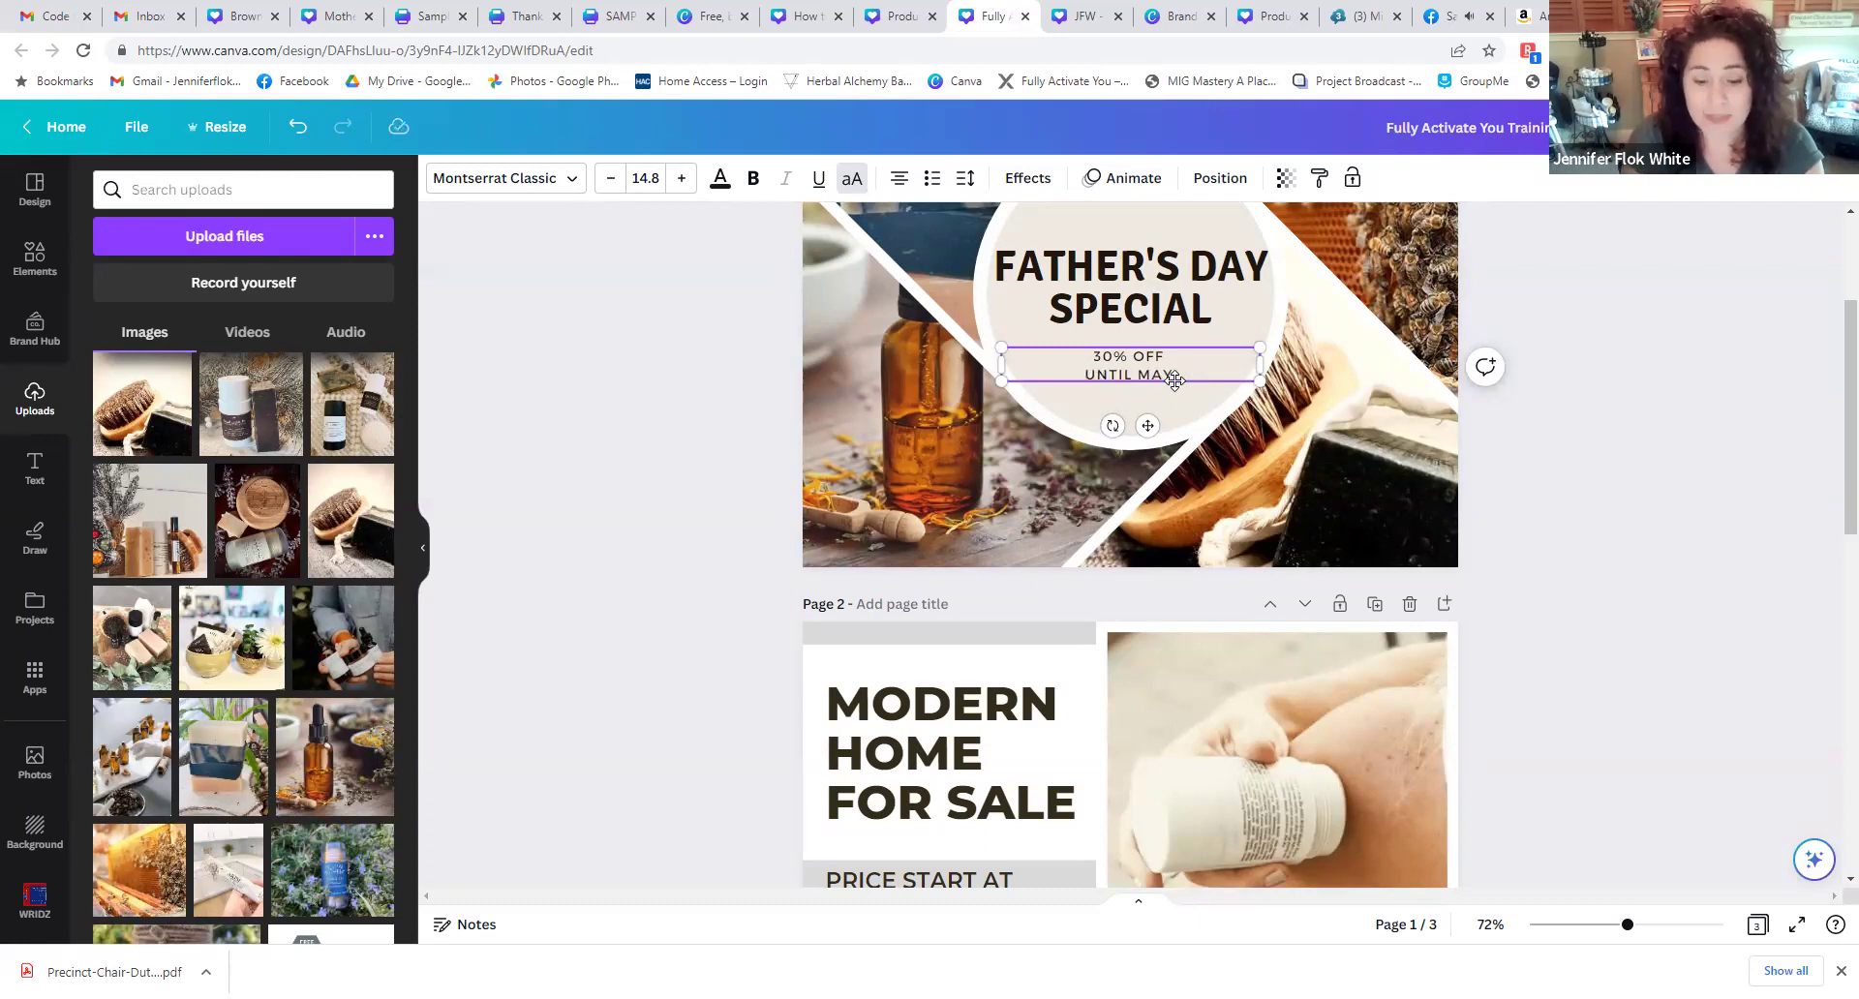
type(" 30")
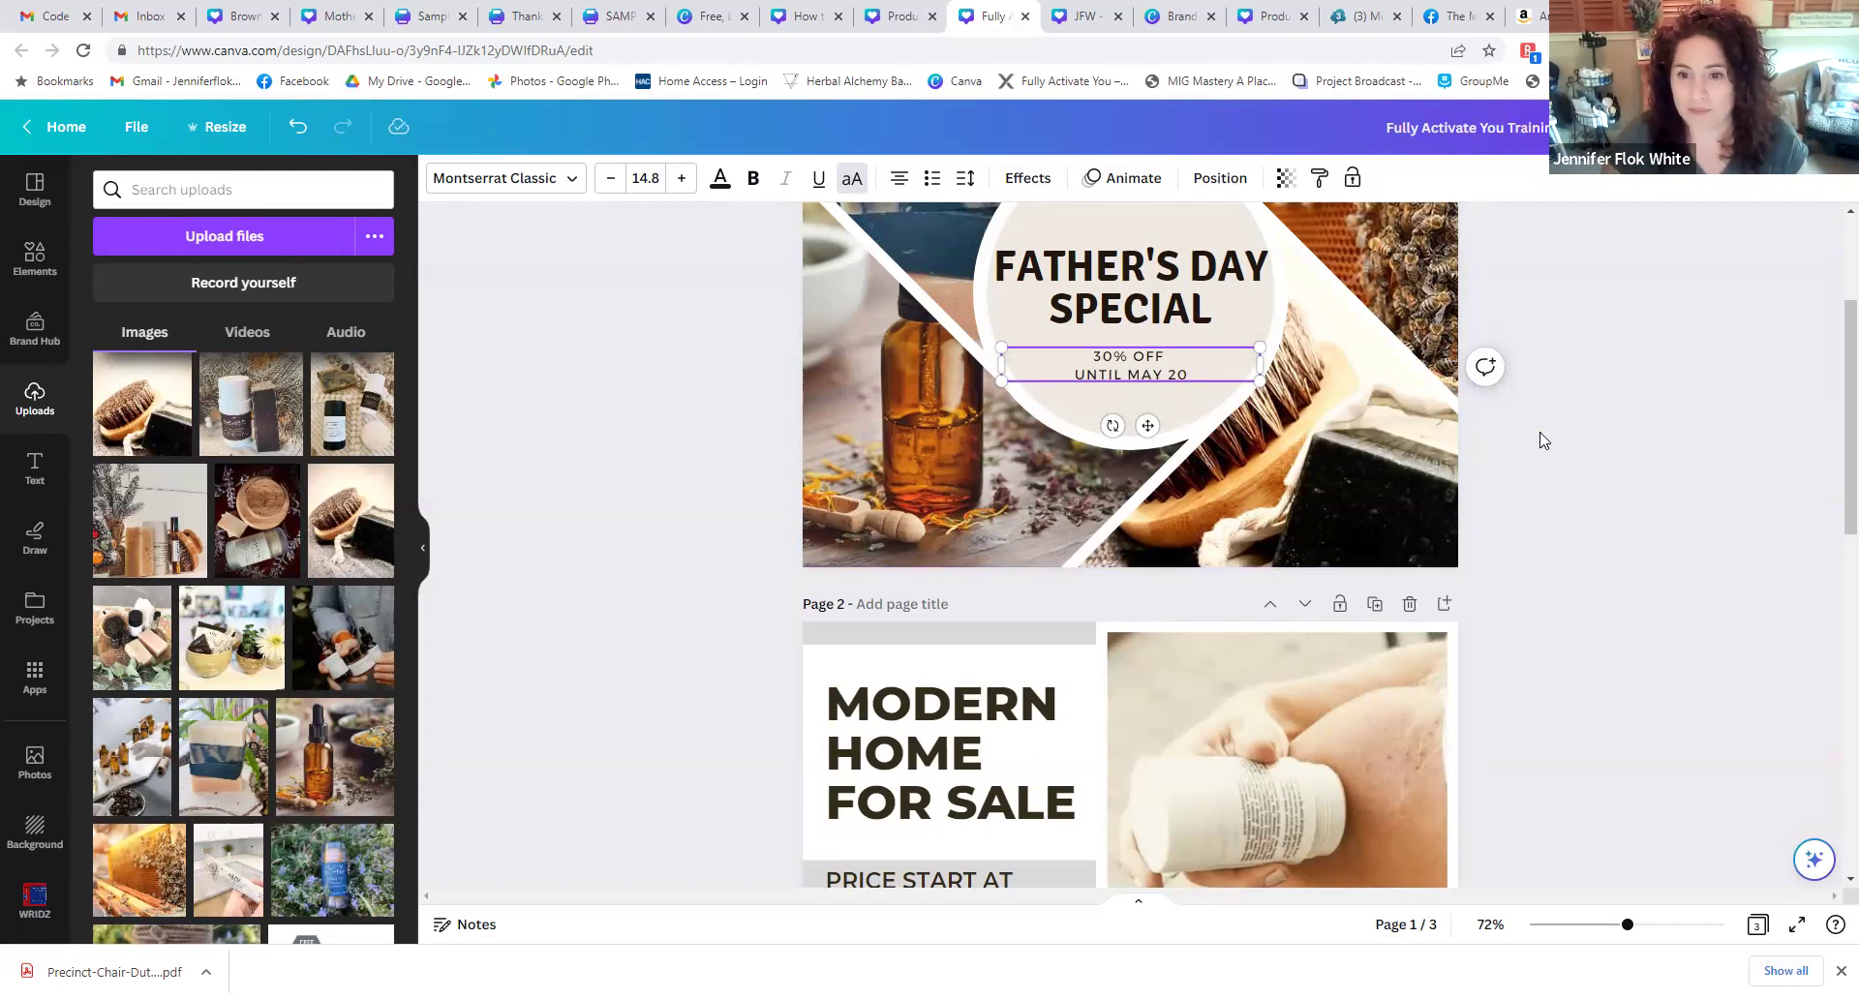
left_click(1540, 440)
- Limit the design's PNG download to page 1 only and close the download options without downloading
scroll(1470, 463, "up", 1)
scroll(1471, 463, "up", 3)
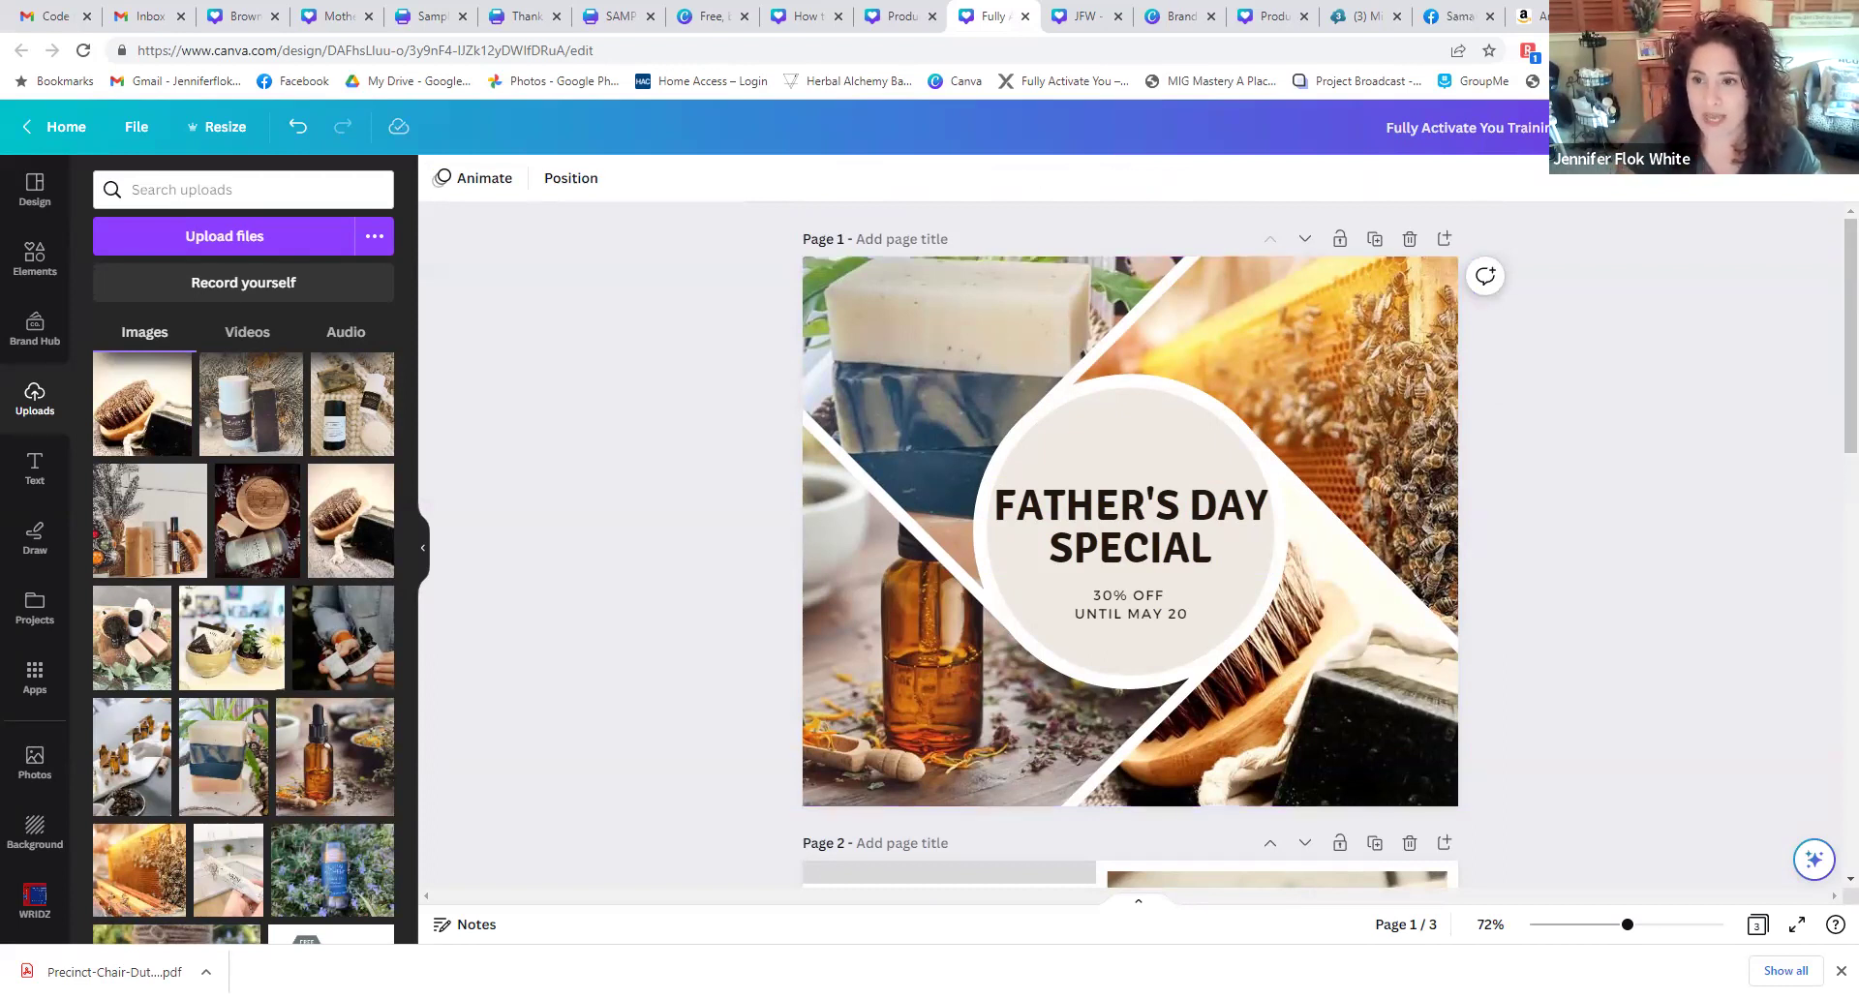
left_click(1804, 127)
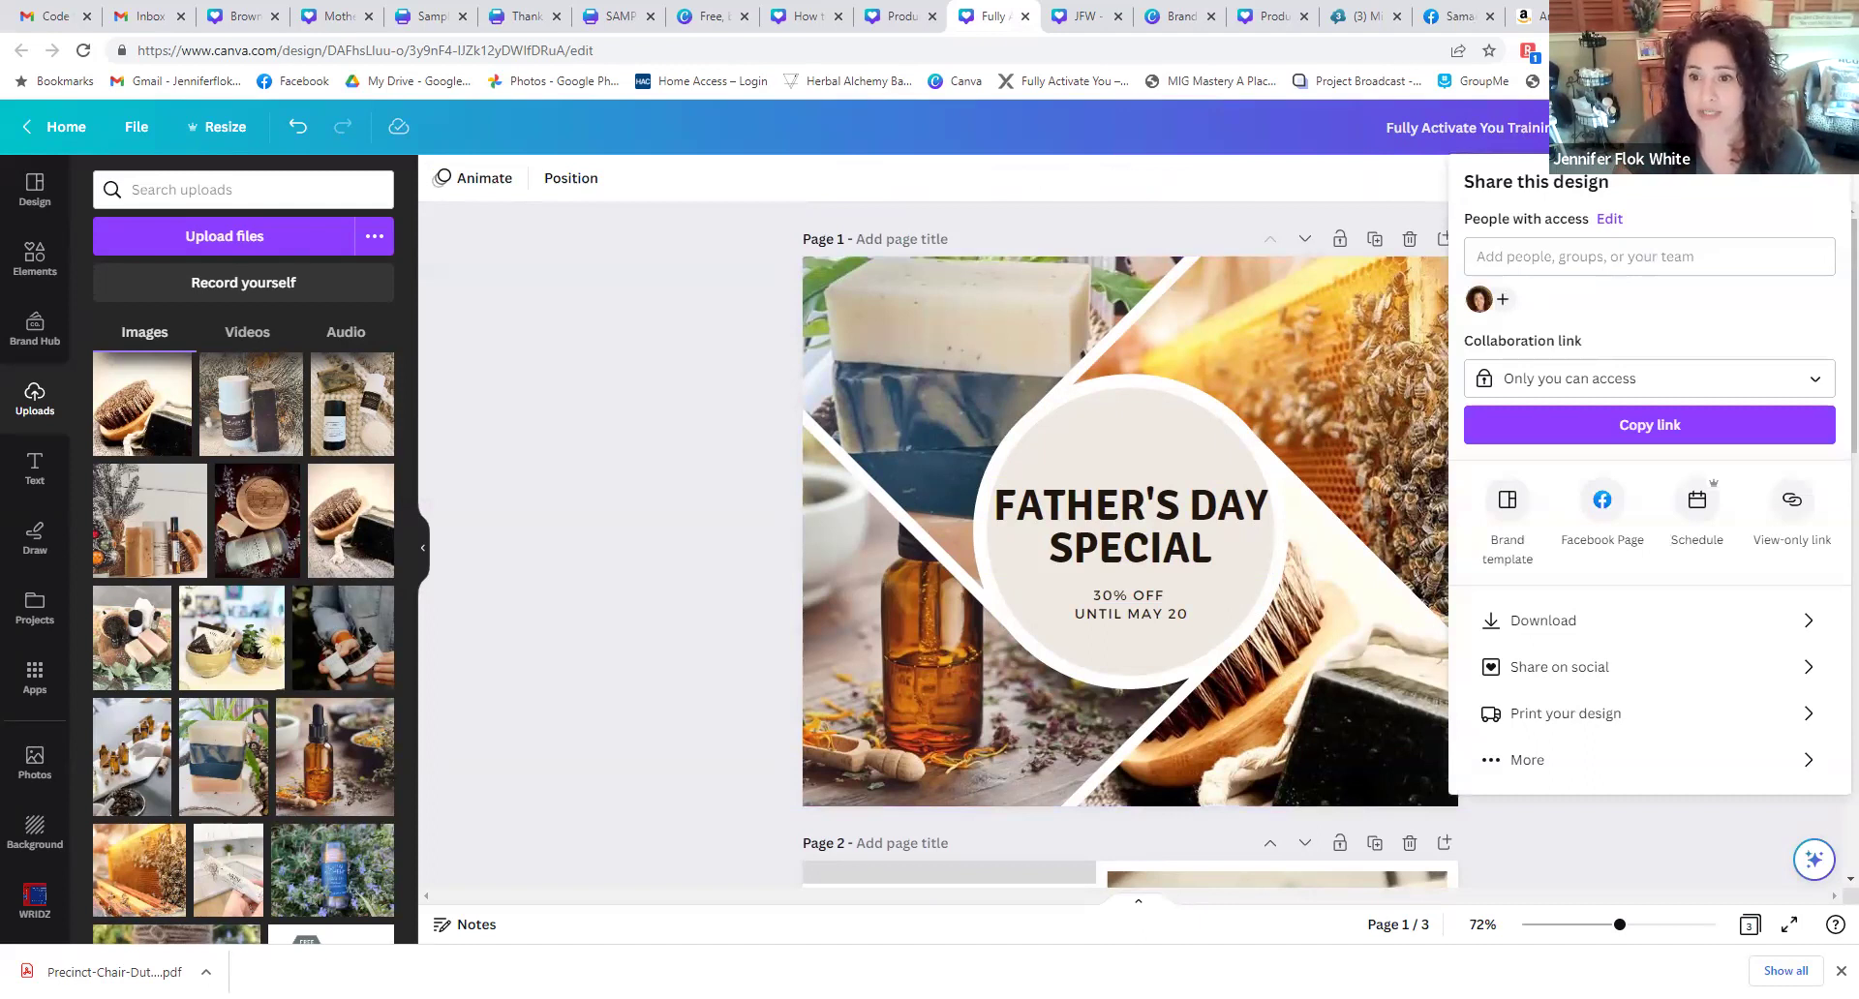
left_click(1564, 622)
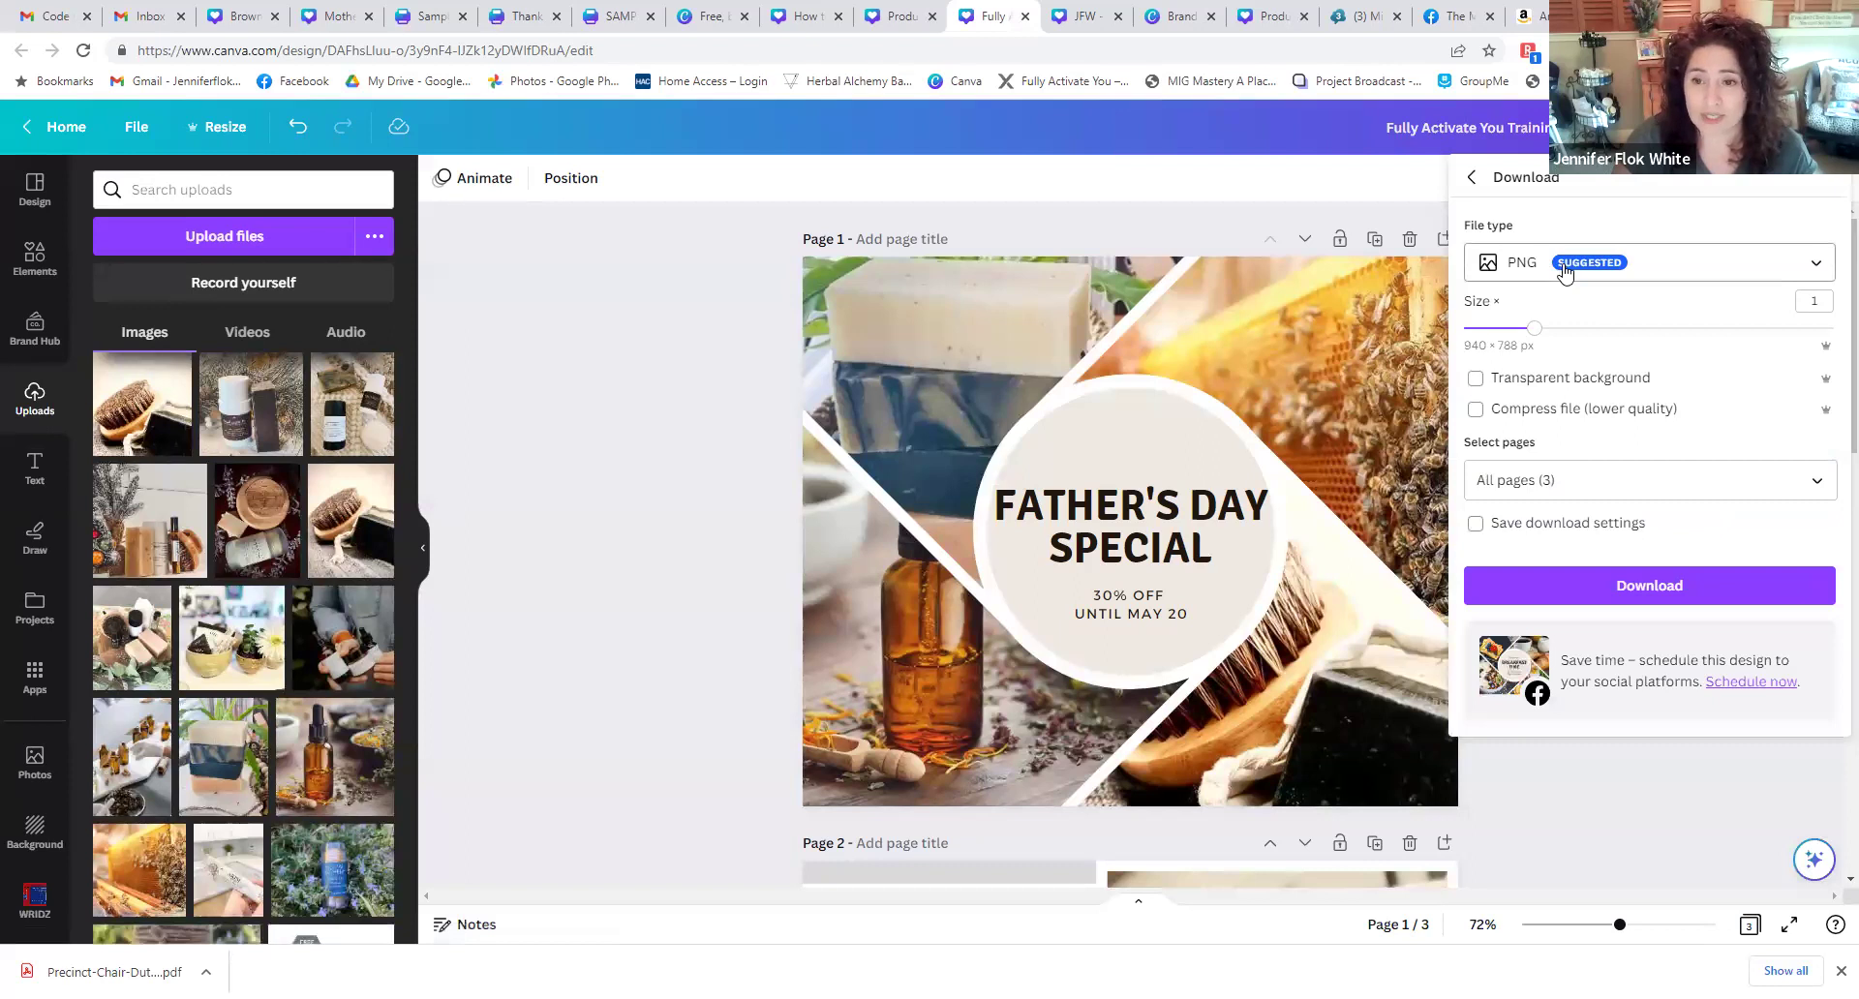
left_click(1815, 486)
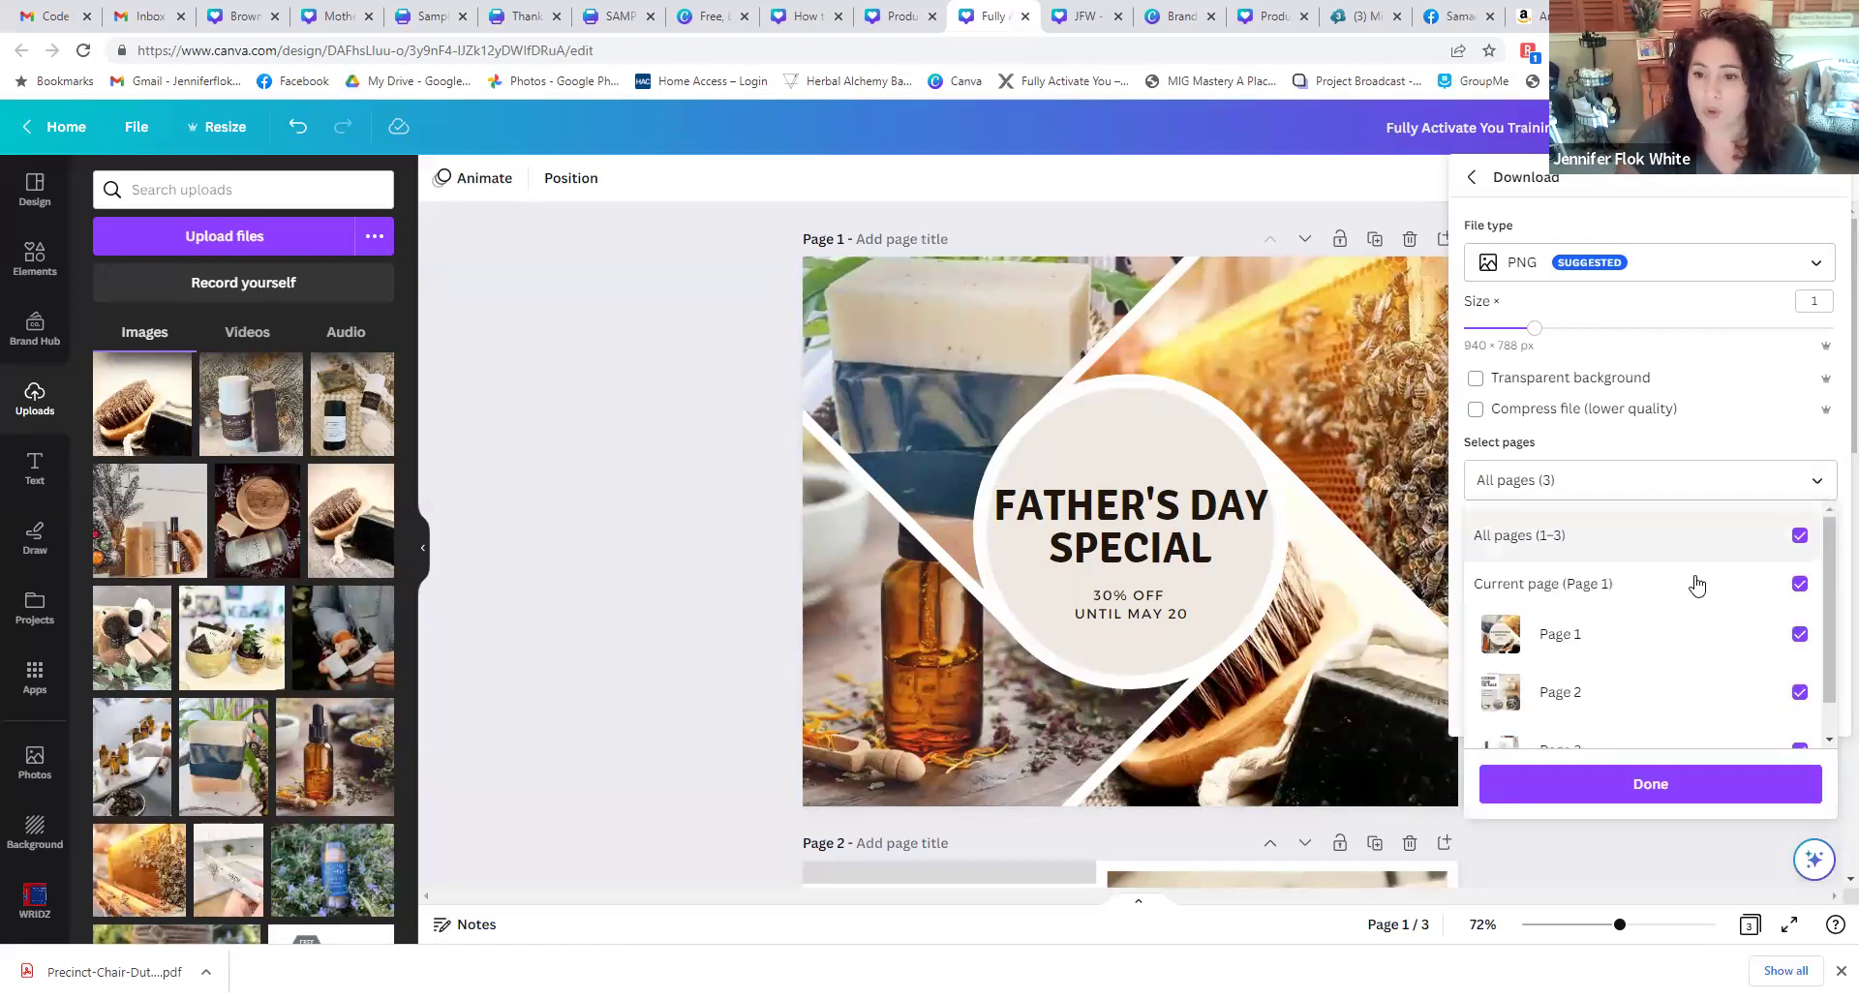
left_click(1799, 536)
left_click(1799, 635)
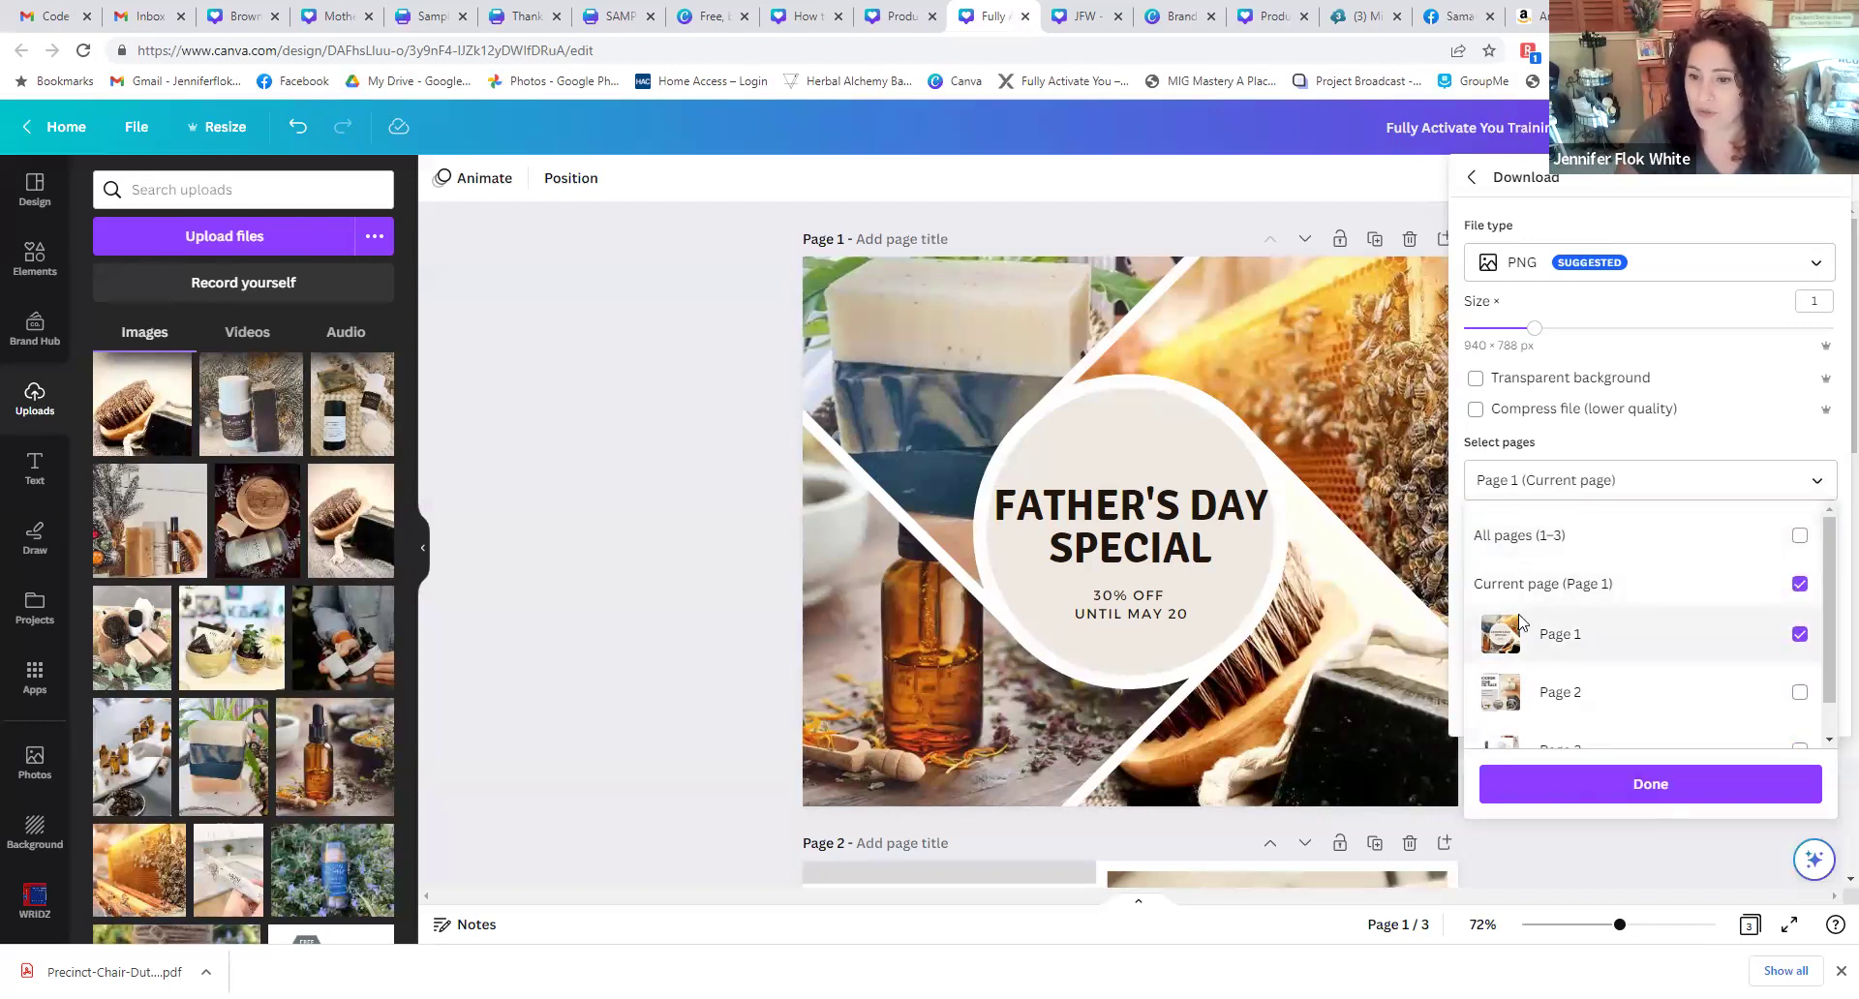
left_click(734, 557)
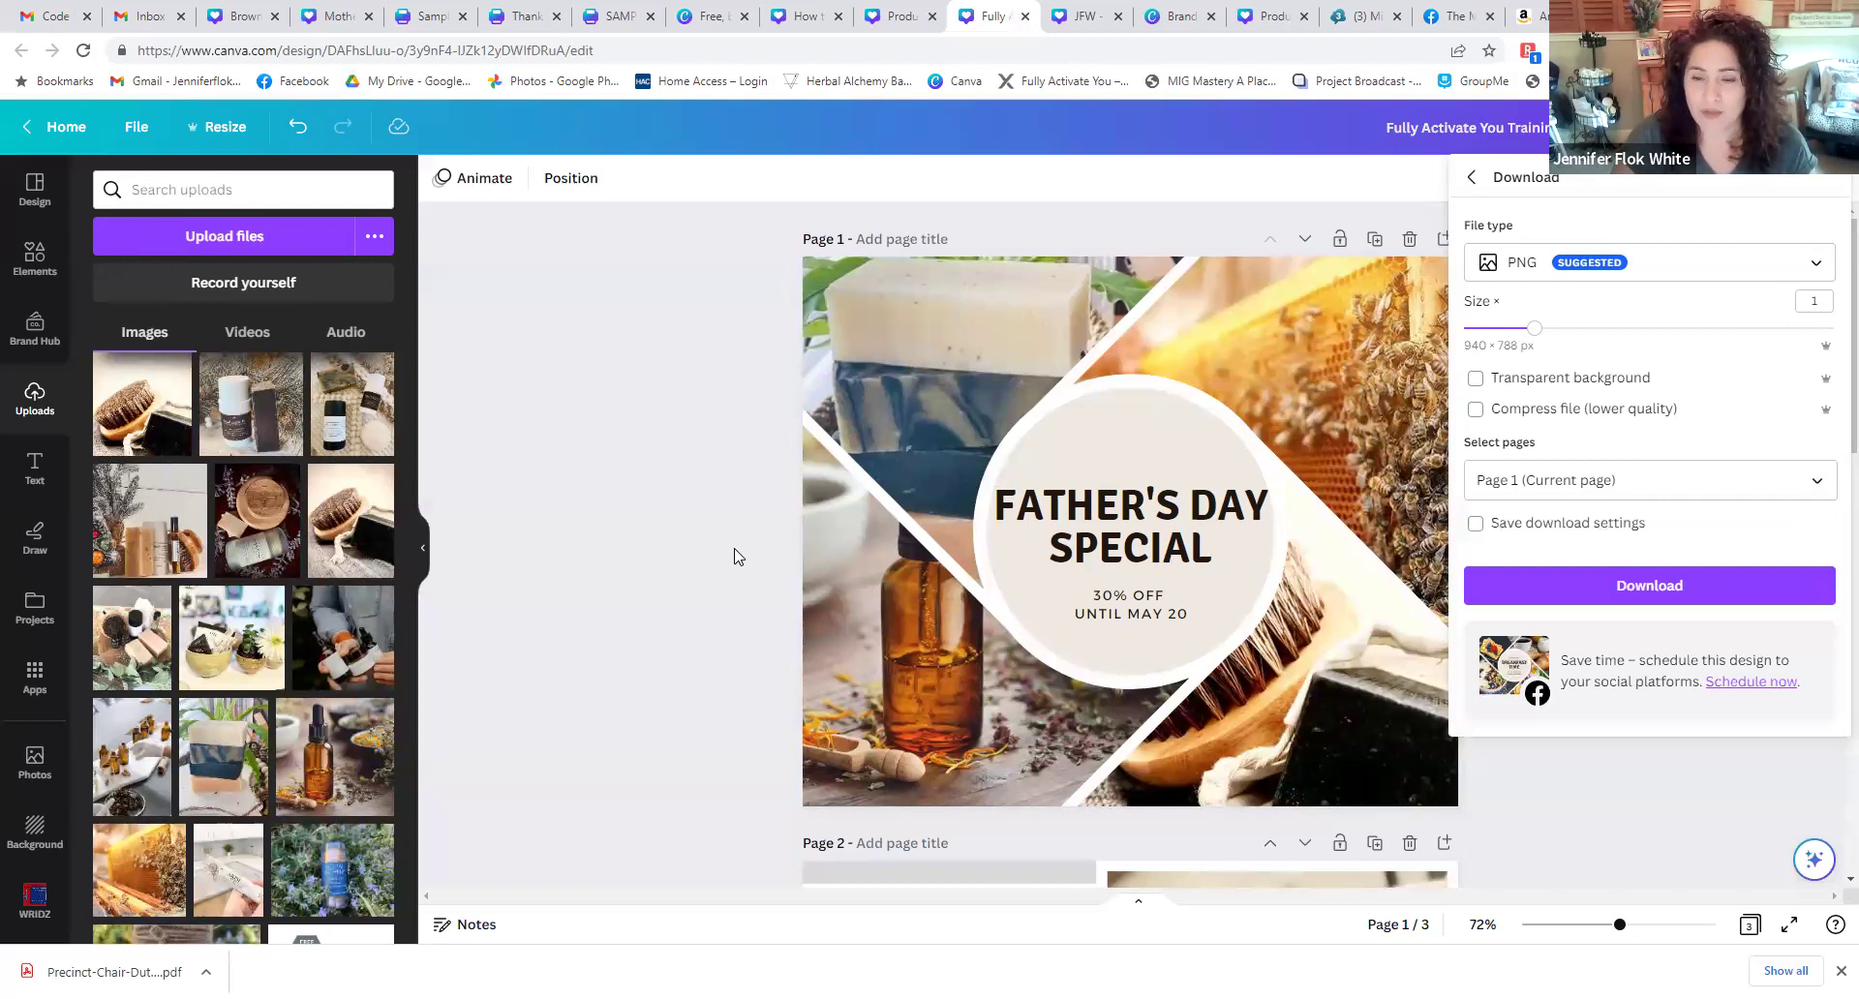
left_click(1305, 296)
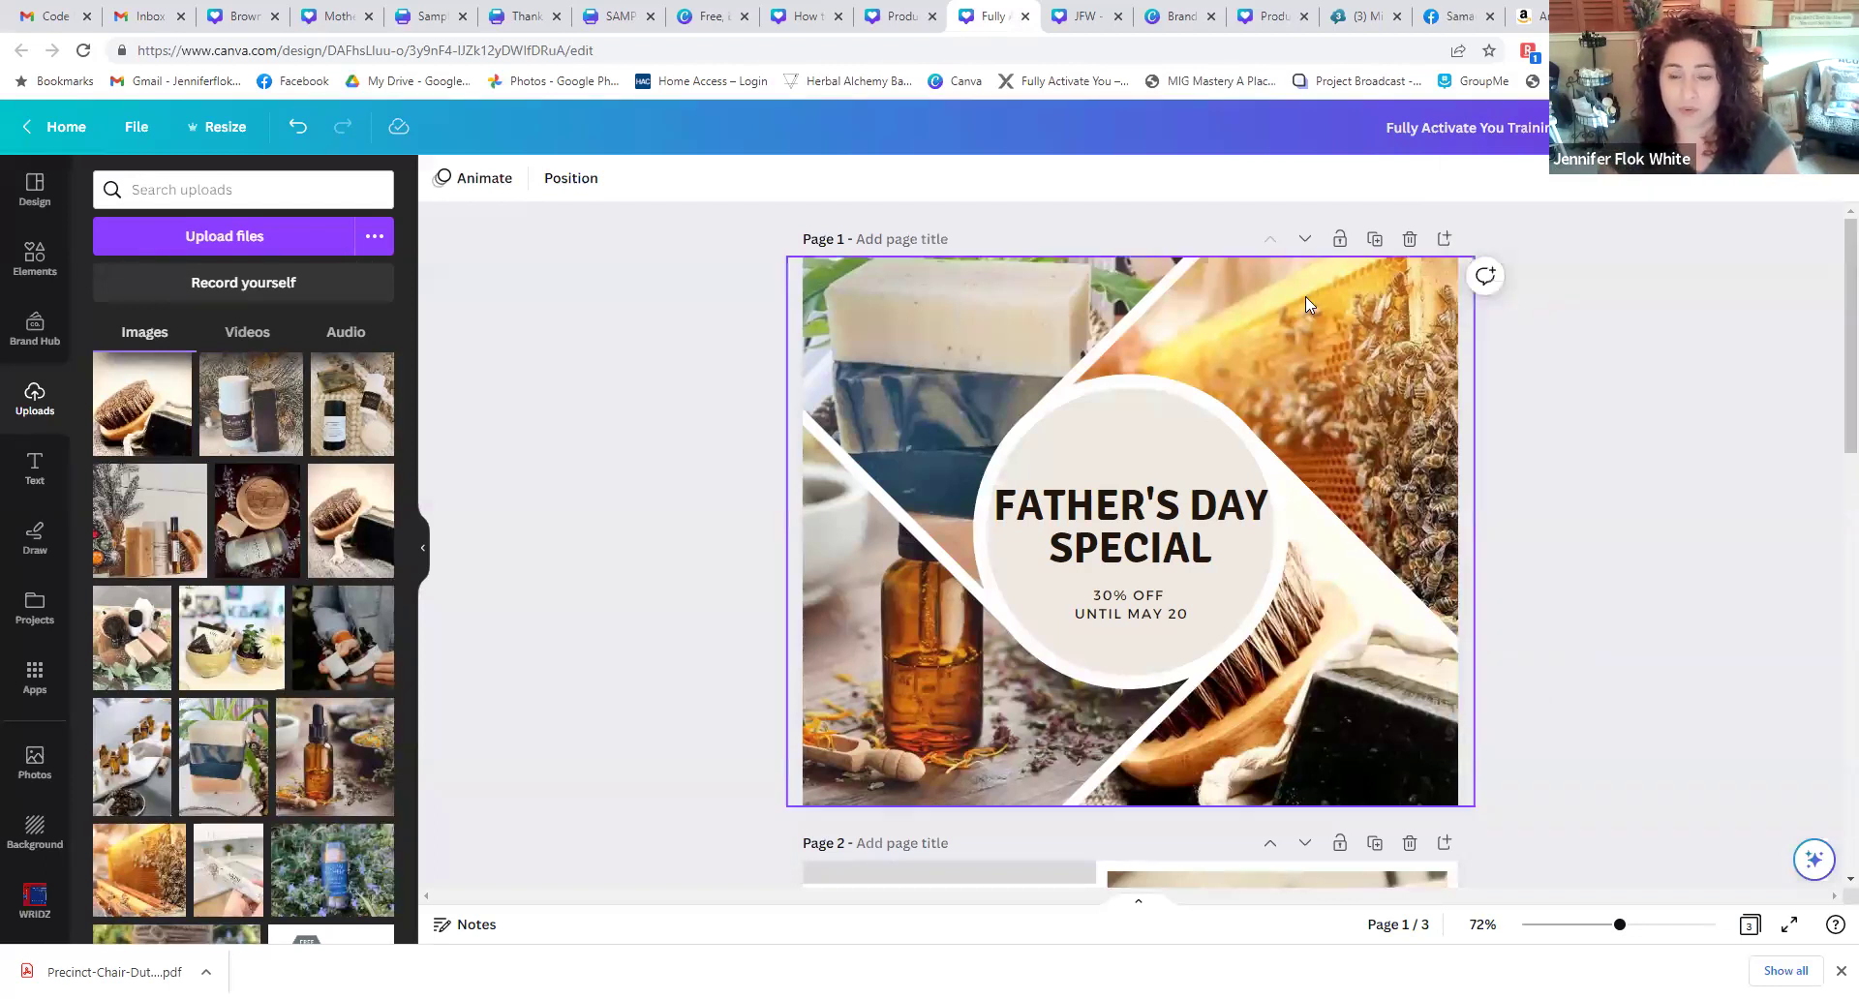
- Replace the first two circular room photos on page 2 with the uploaded Herbal Alchemy clear tube product images
scroll(1305, 296, "down", 8)
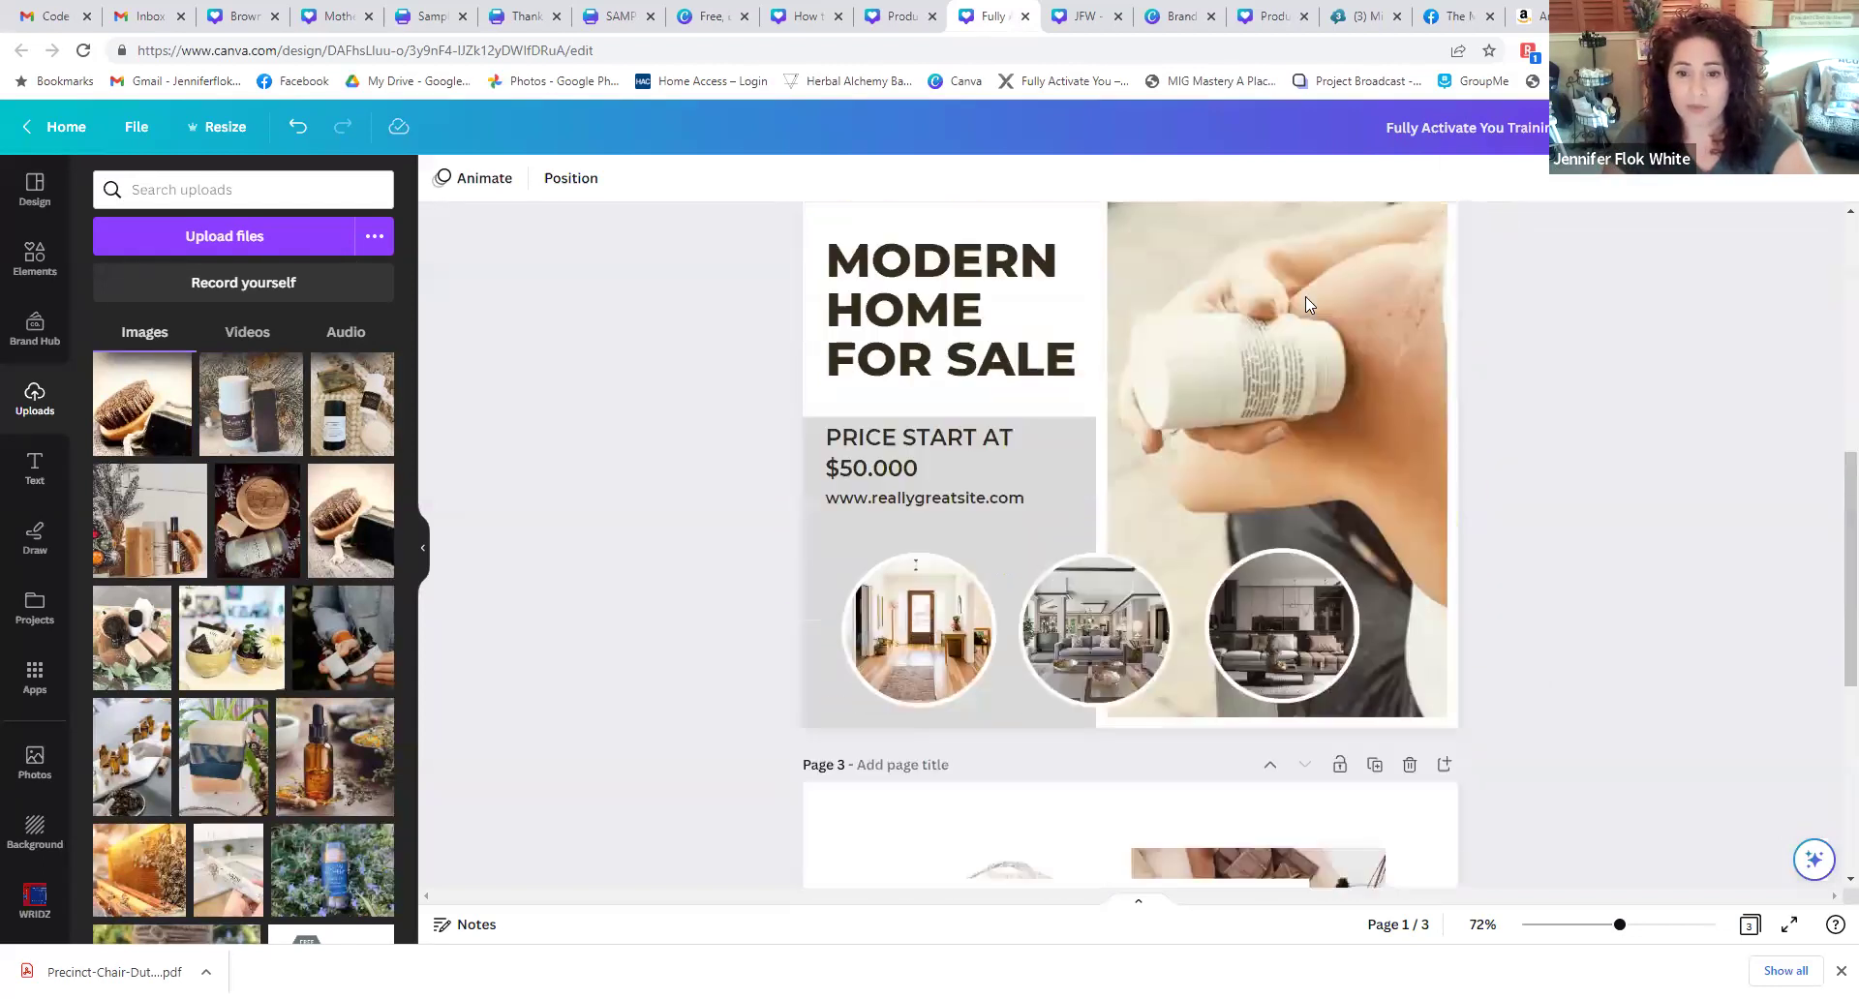
scroll(1305, 296, "up", 3)
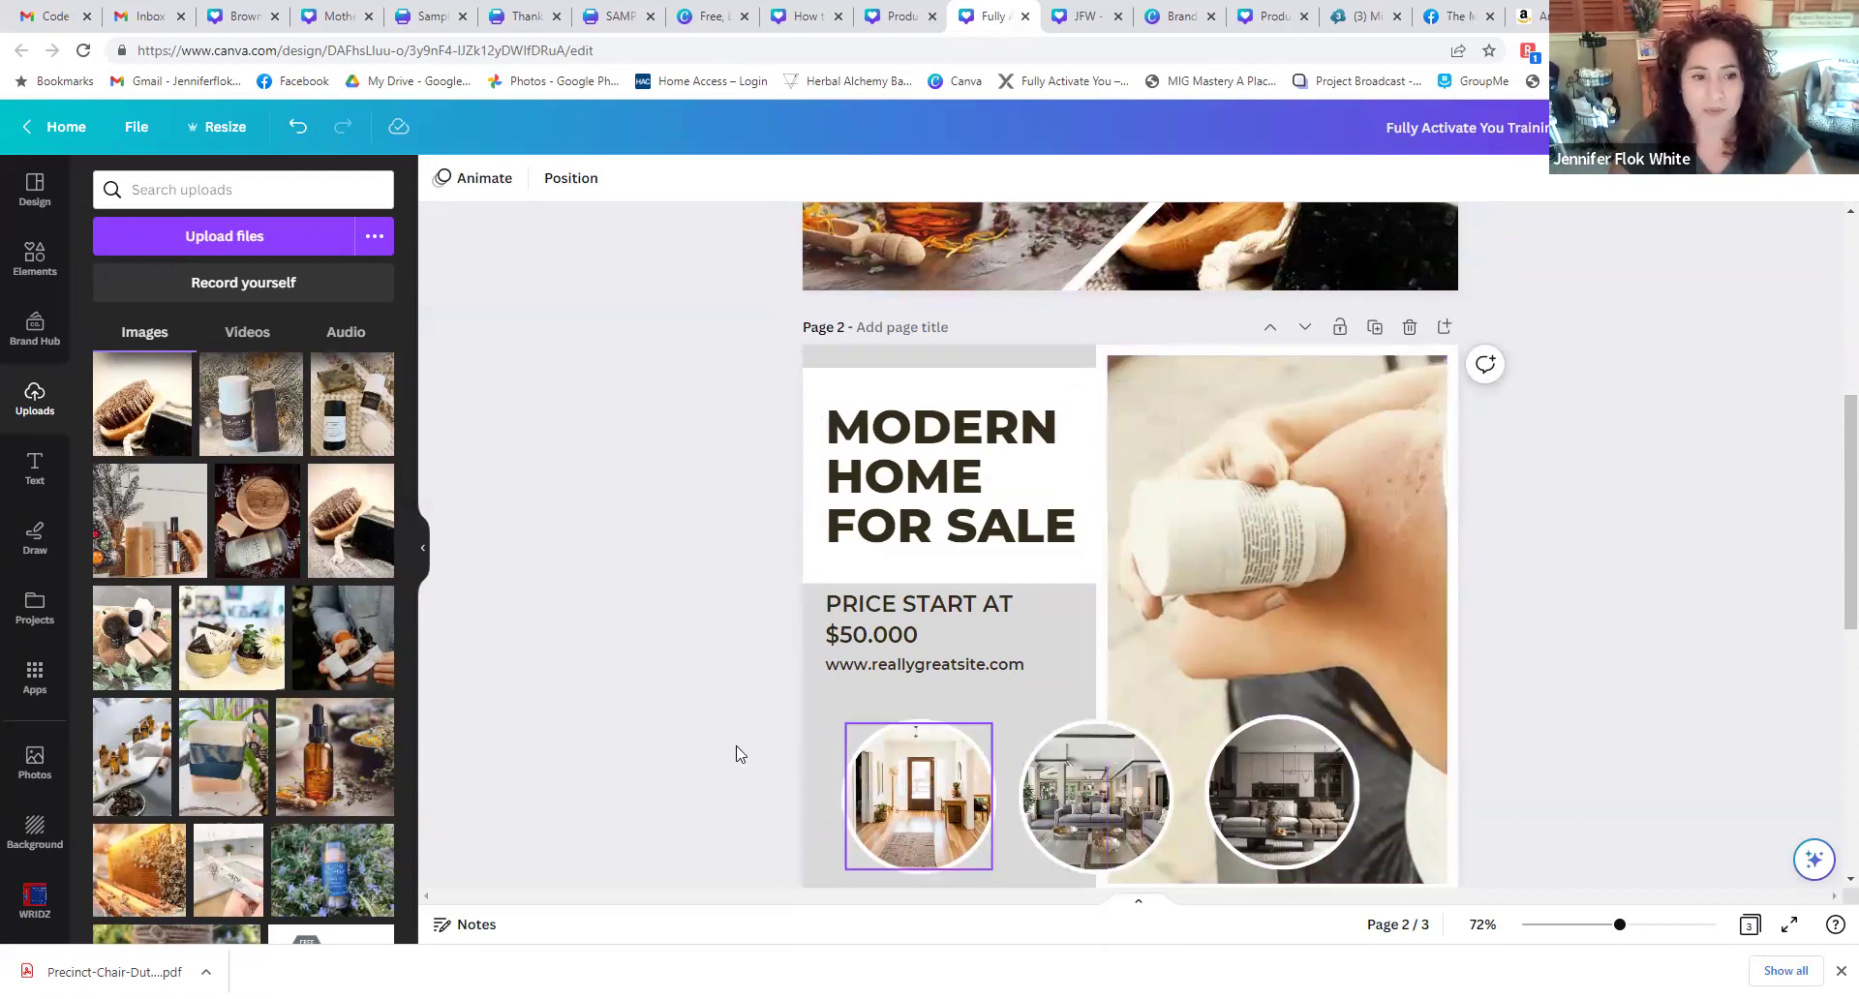
scroll(321, 848, "down", 3)
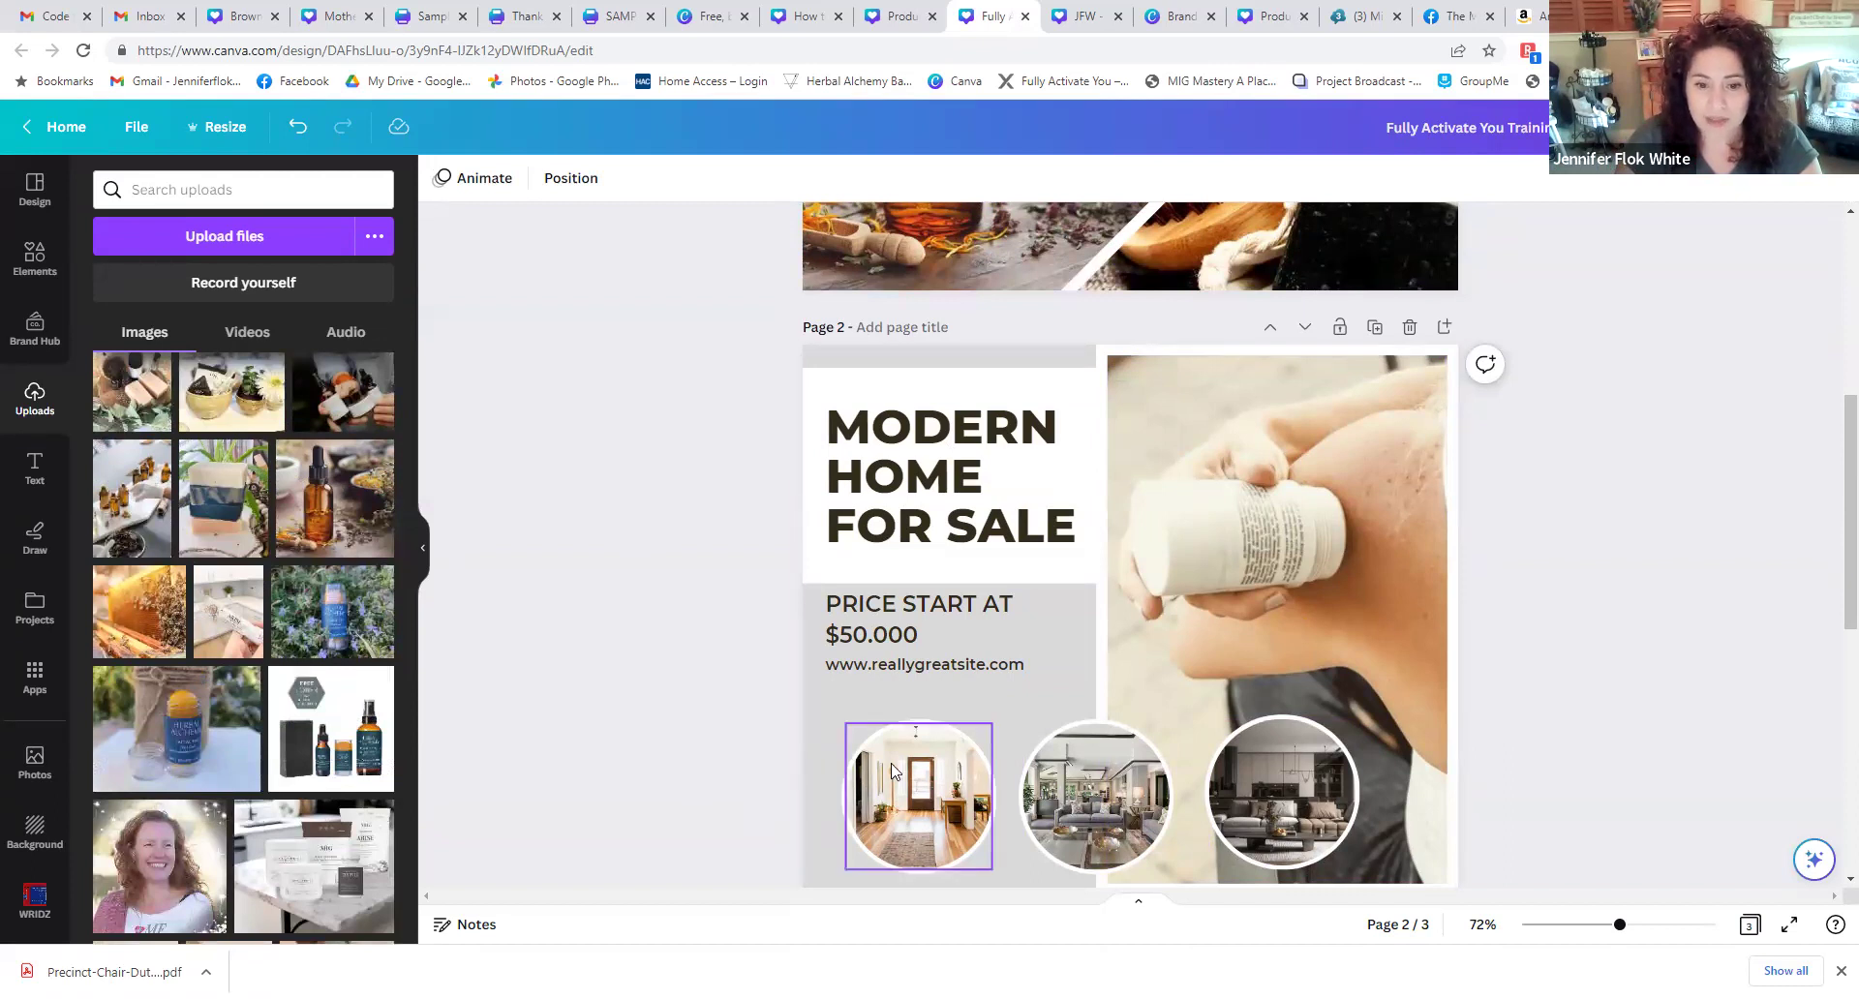
scroll(260, 838, "down", 10)
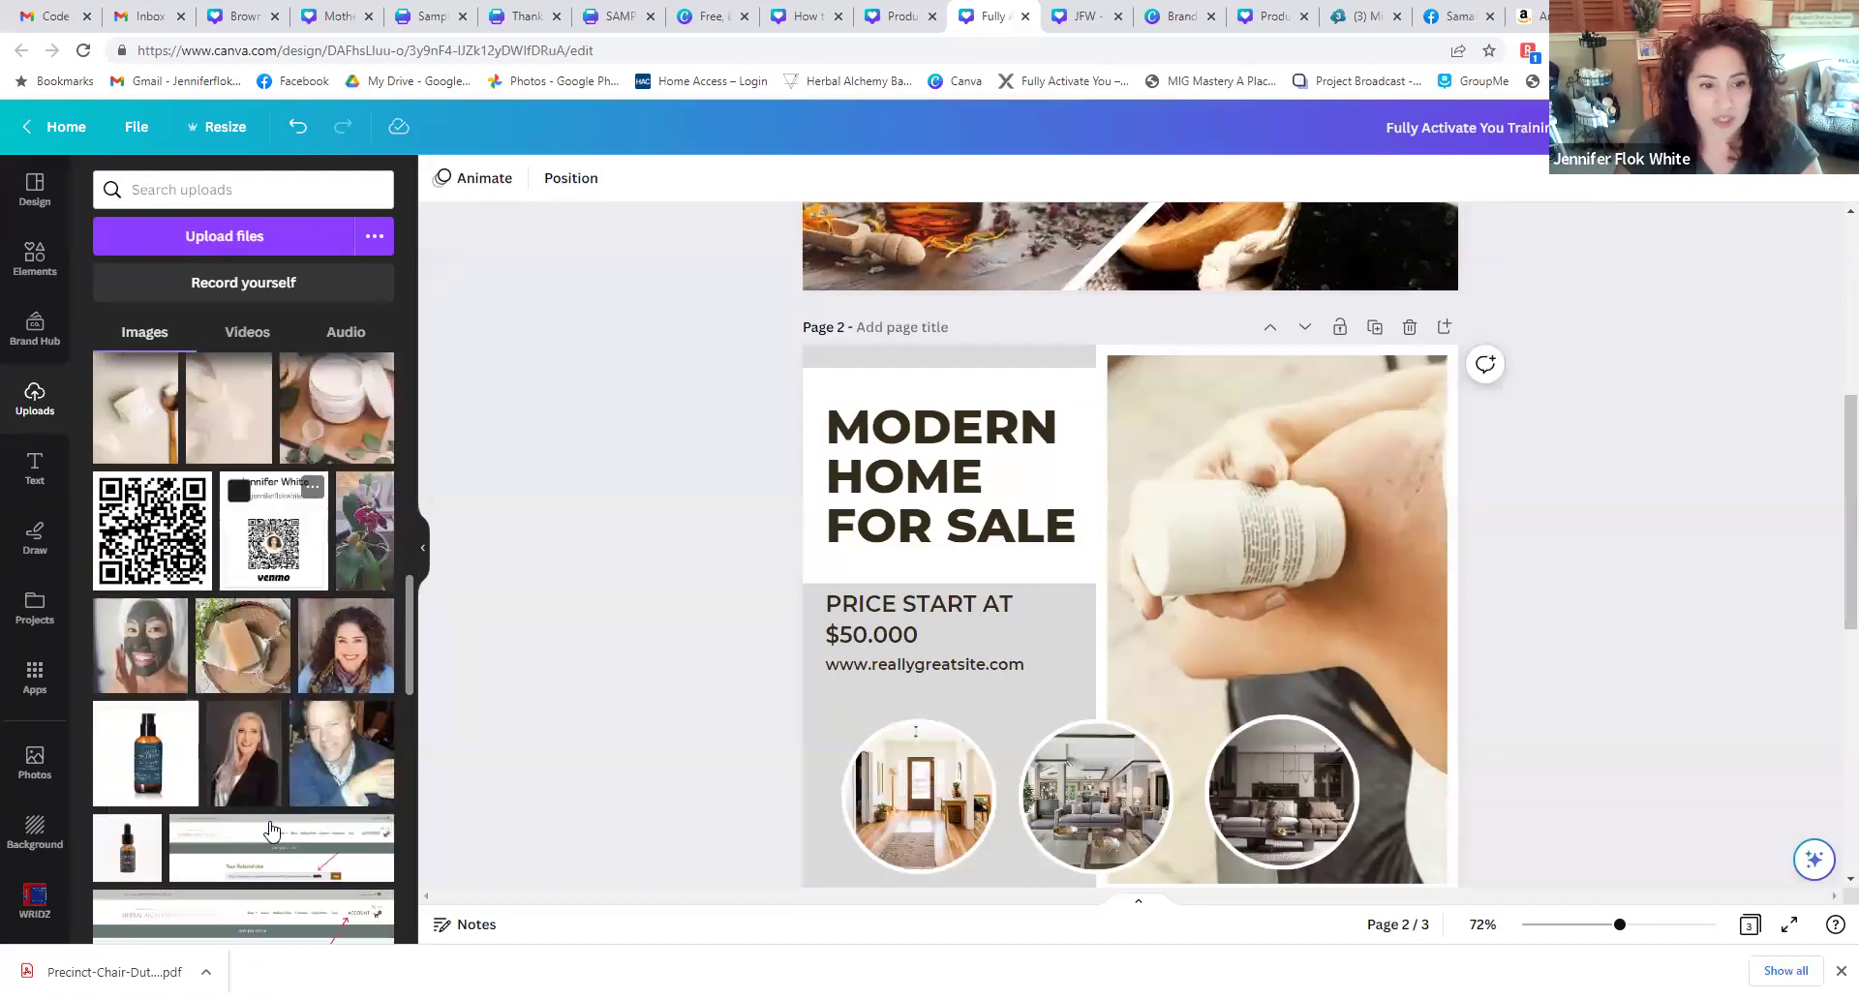
scroll(271, 831, "down", 10)
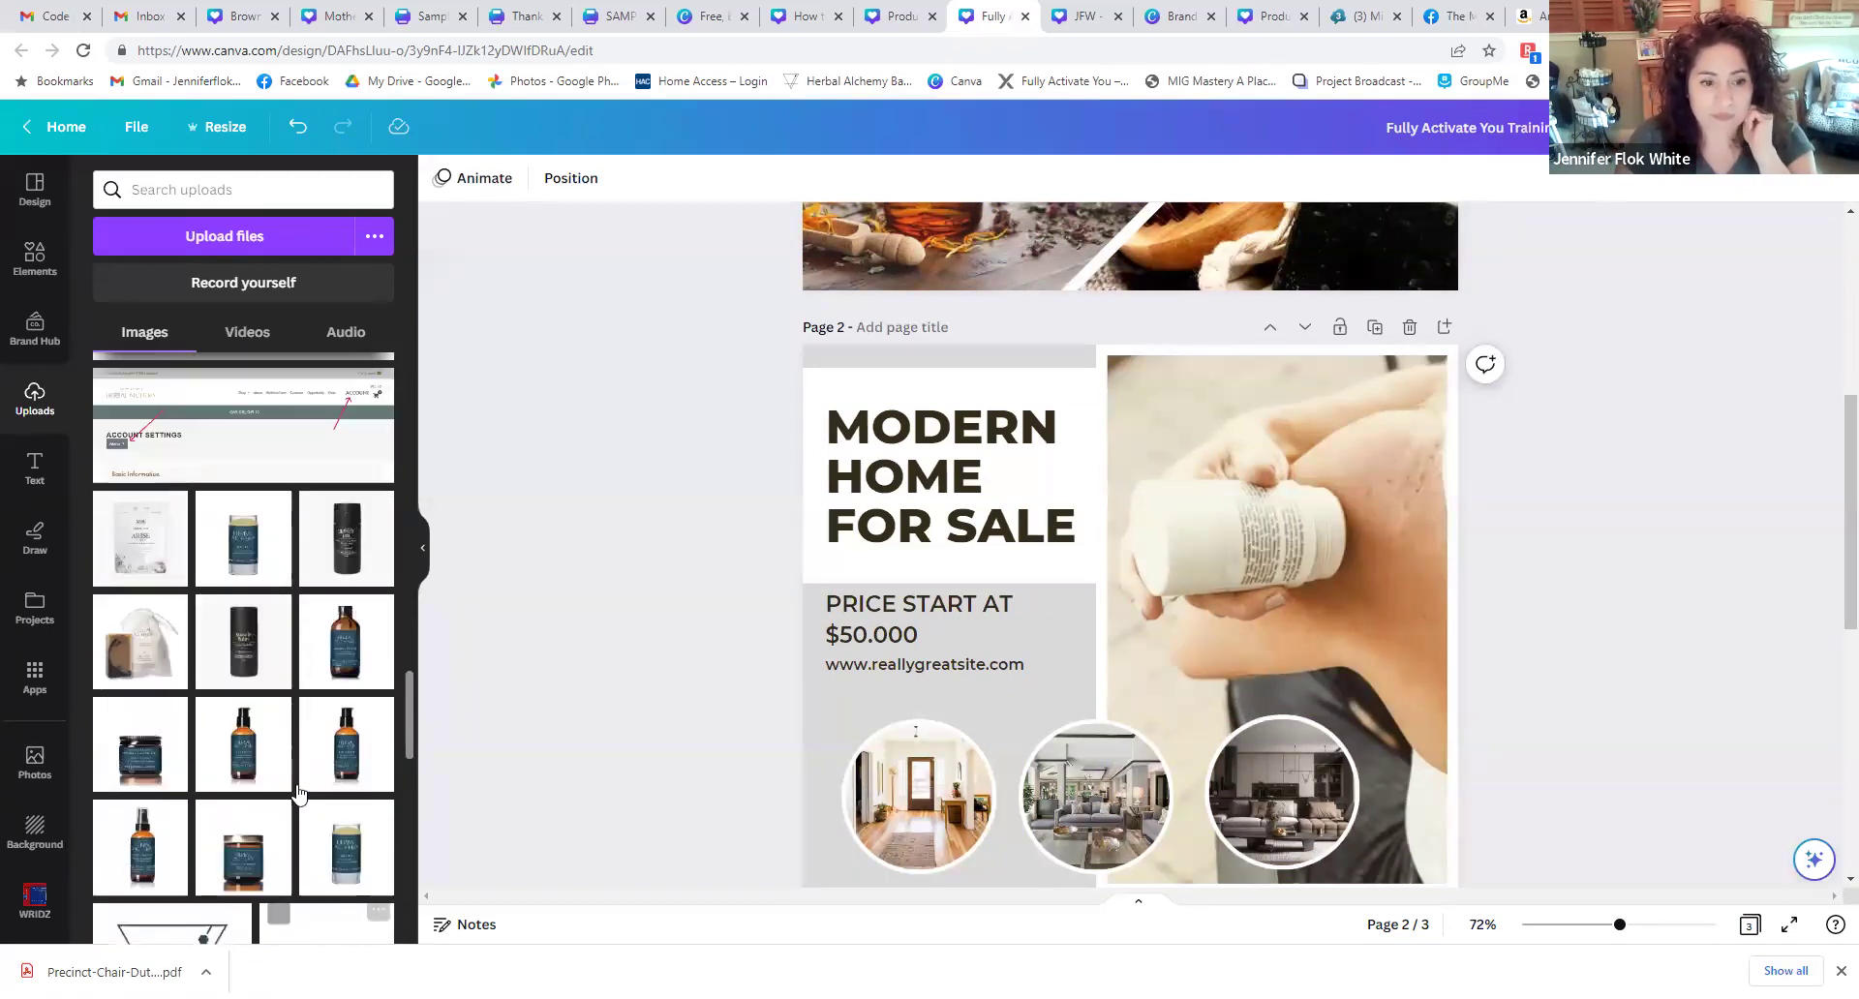
left_click_drag(344, 868, 496, 825)
left_click_drag(881, 757, 883, 763)
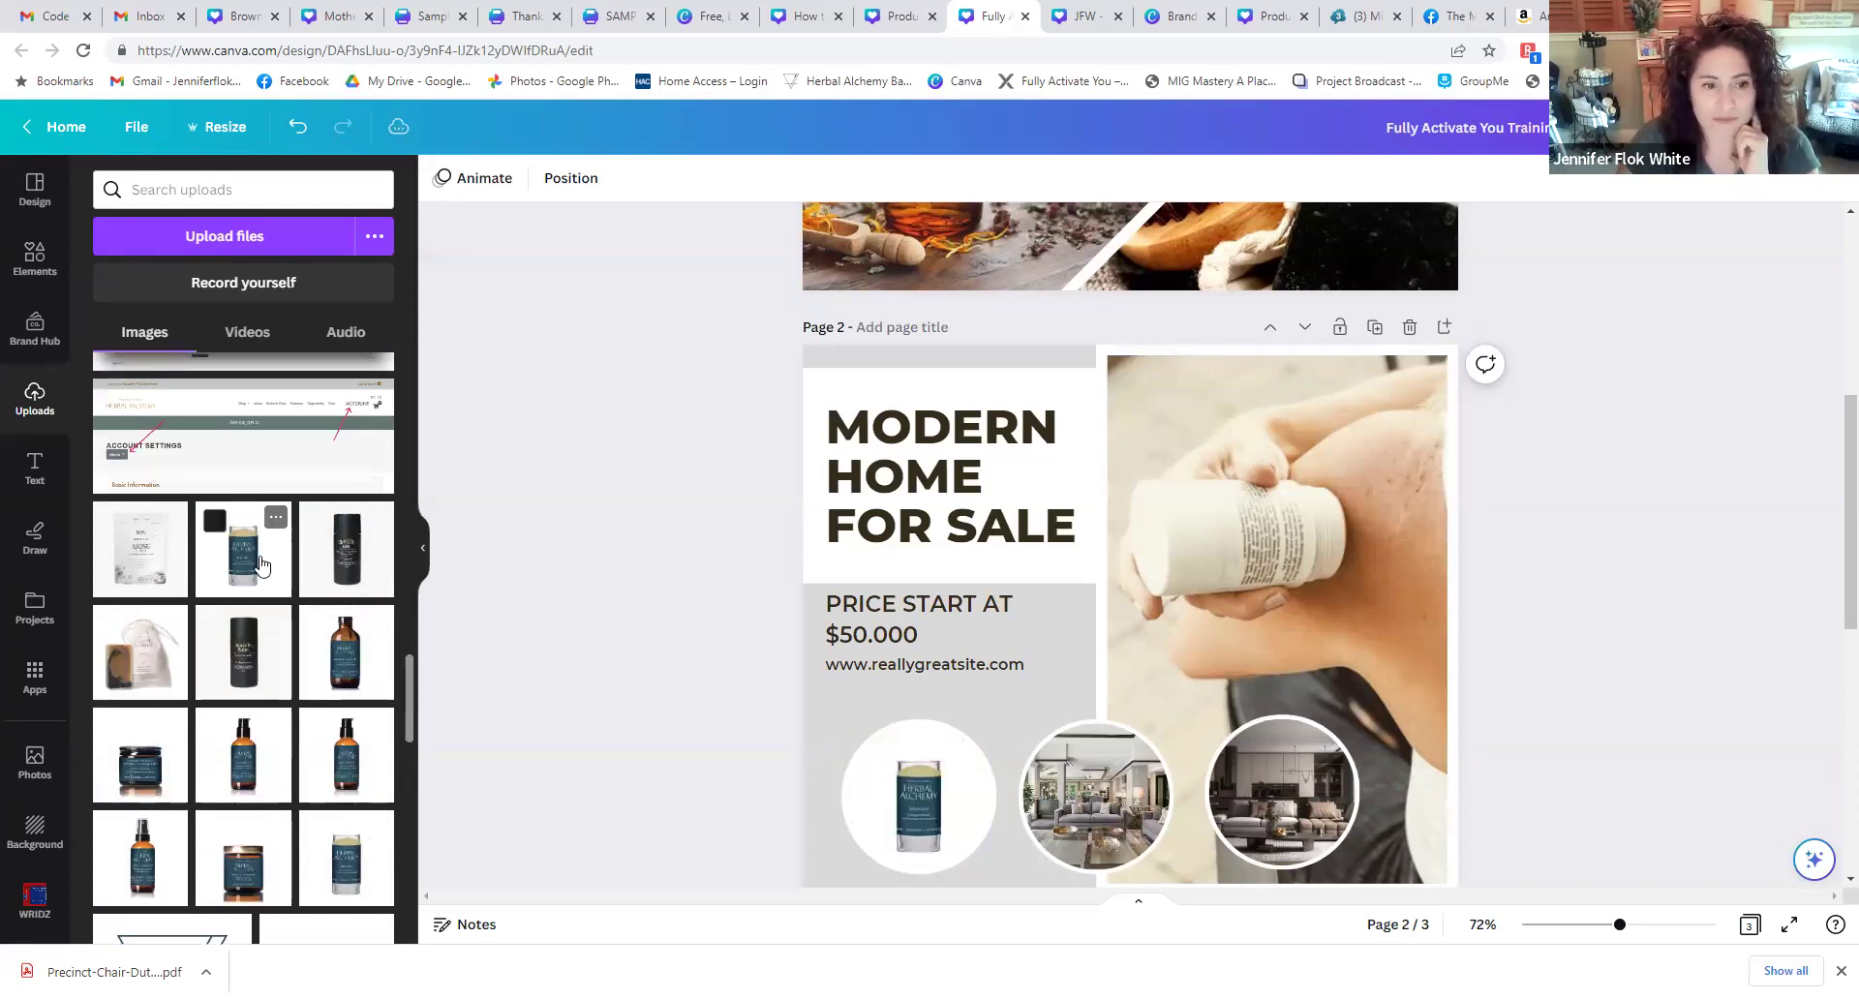
left_click_drag(1014, 729, 1083, 783)
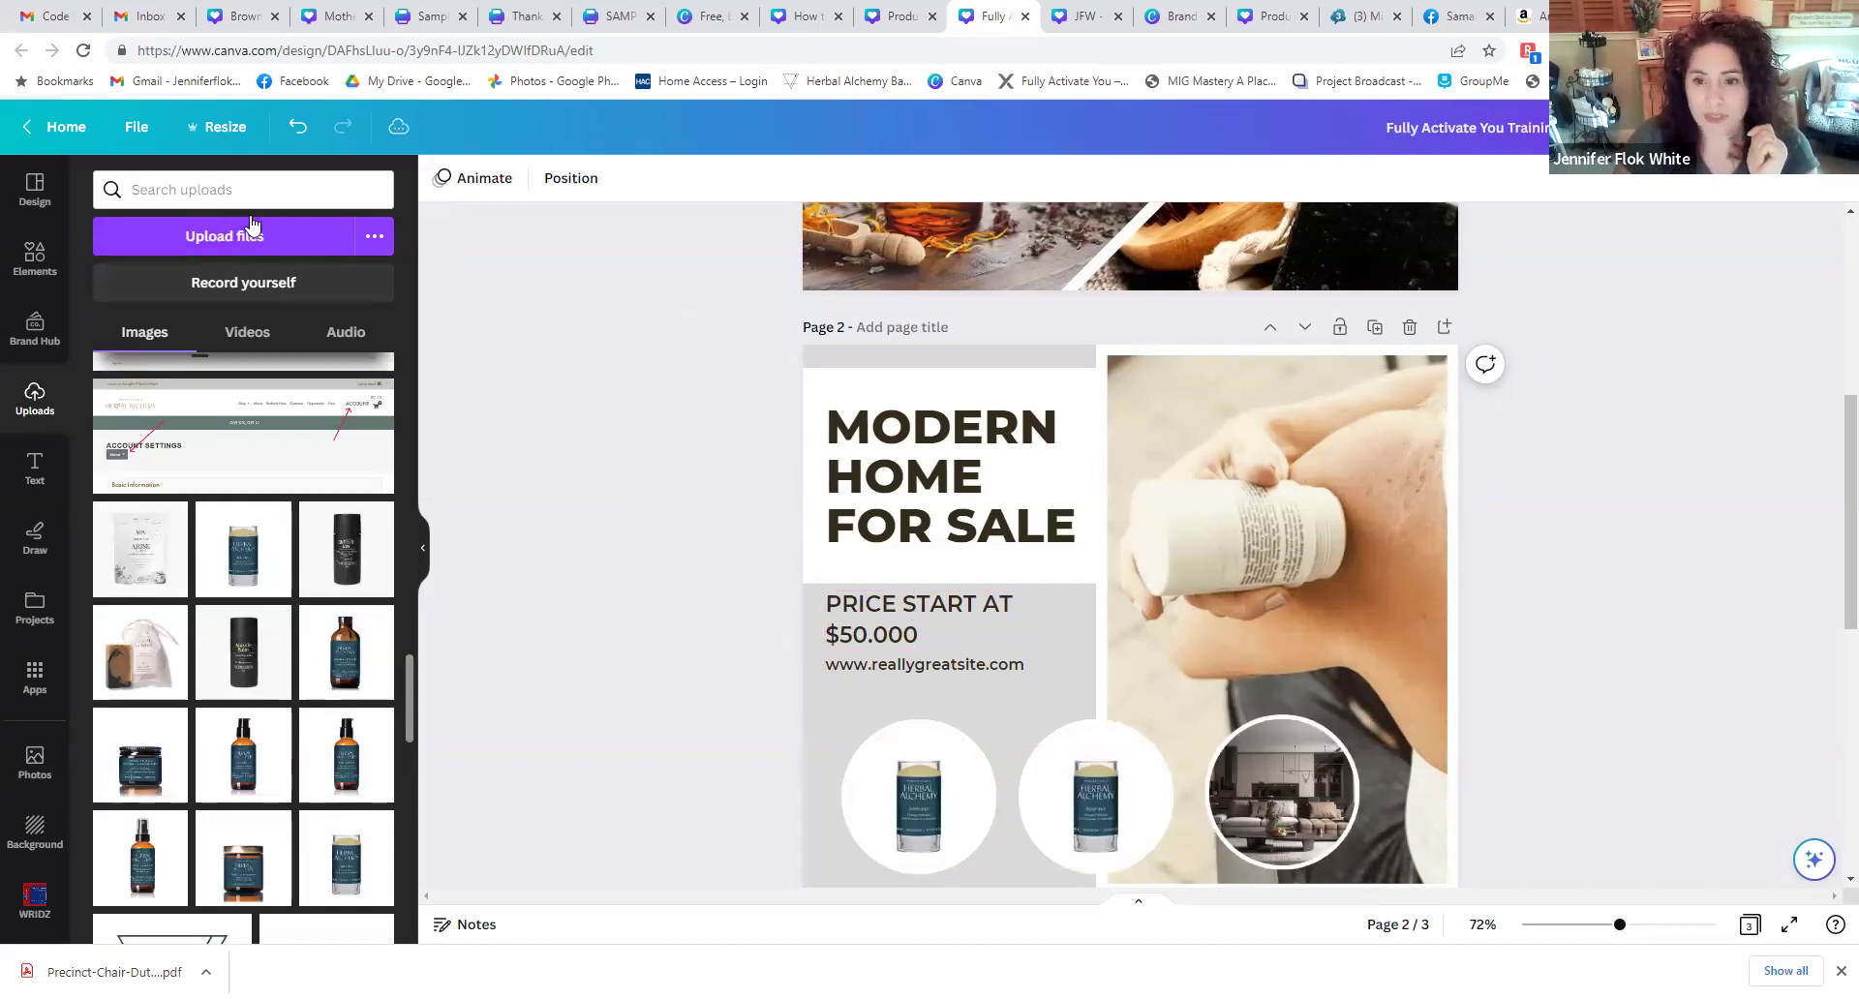
- Replace page 2's MODERN HOME FOR SALE heading with "WHAT IS YOUR BODY WORTH"
double_click(891, 426)
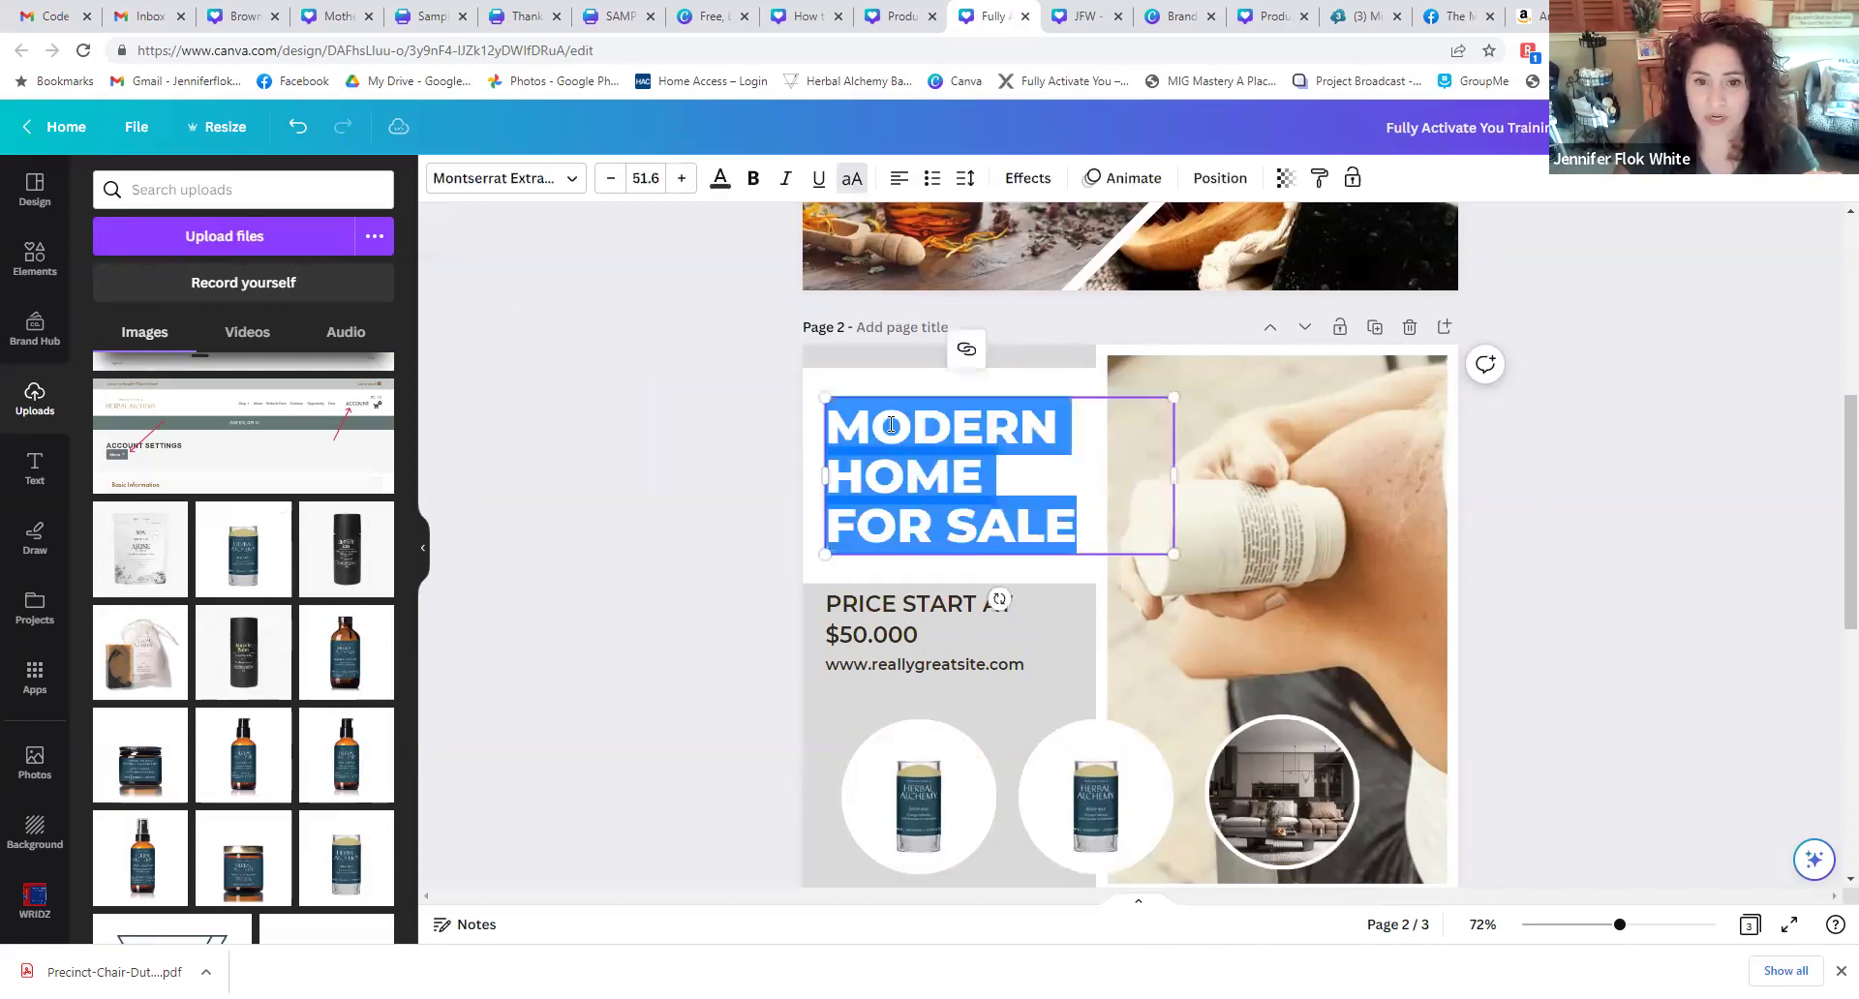
type("WH")
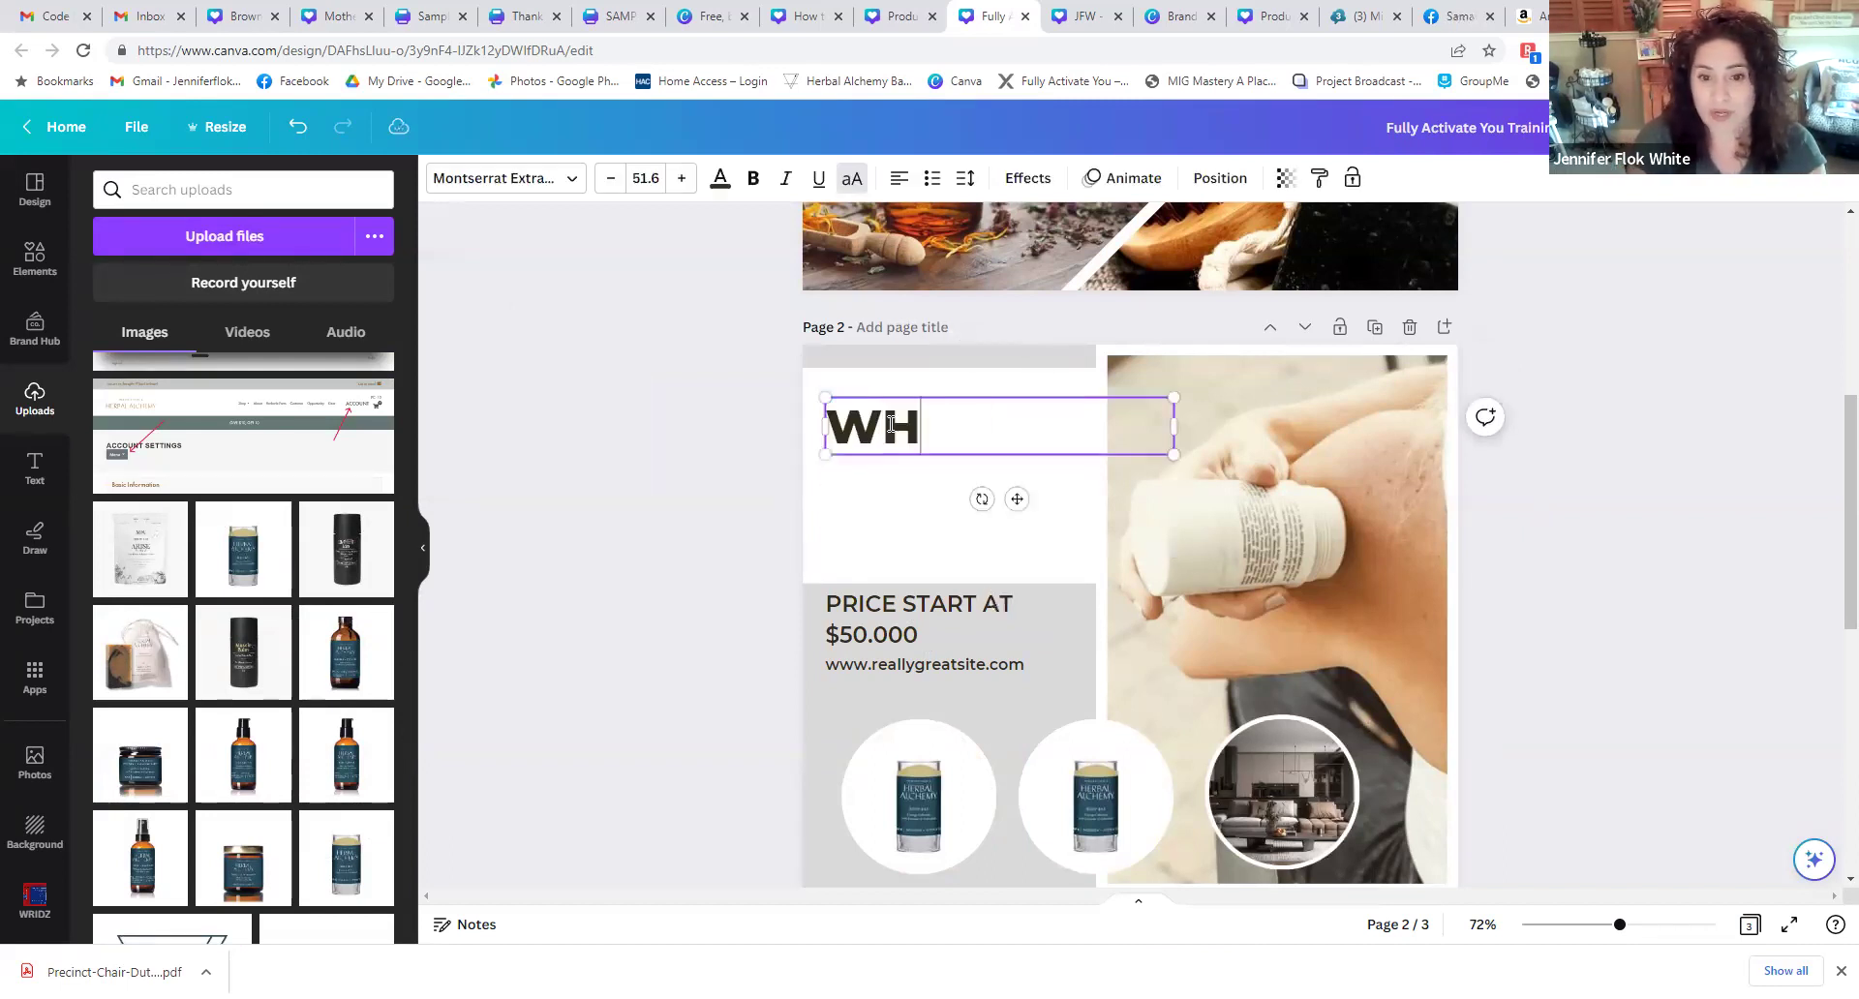
type("AT IS YOUR BODY WOT")
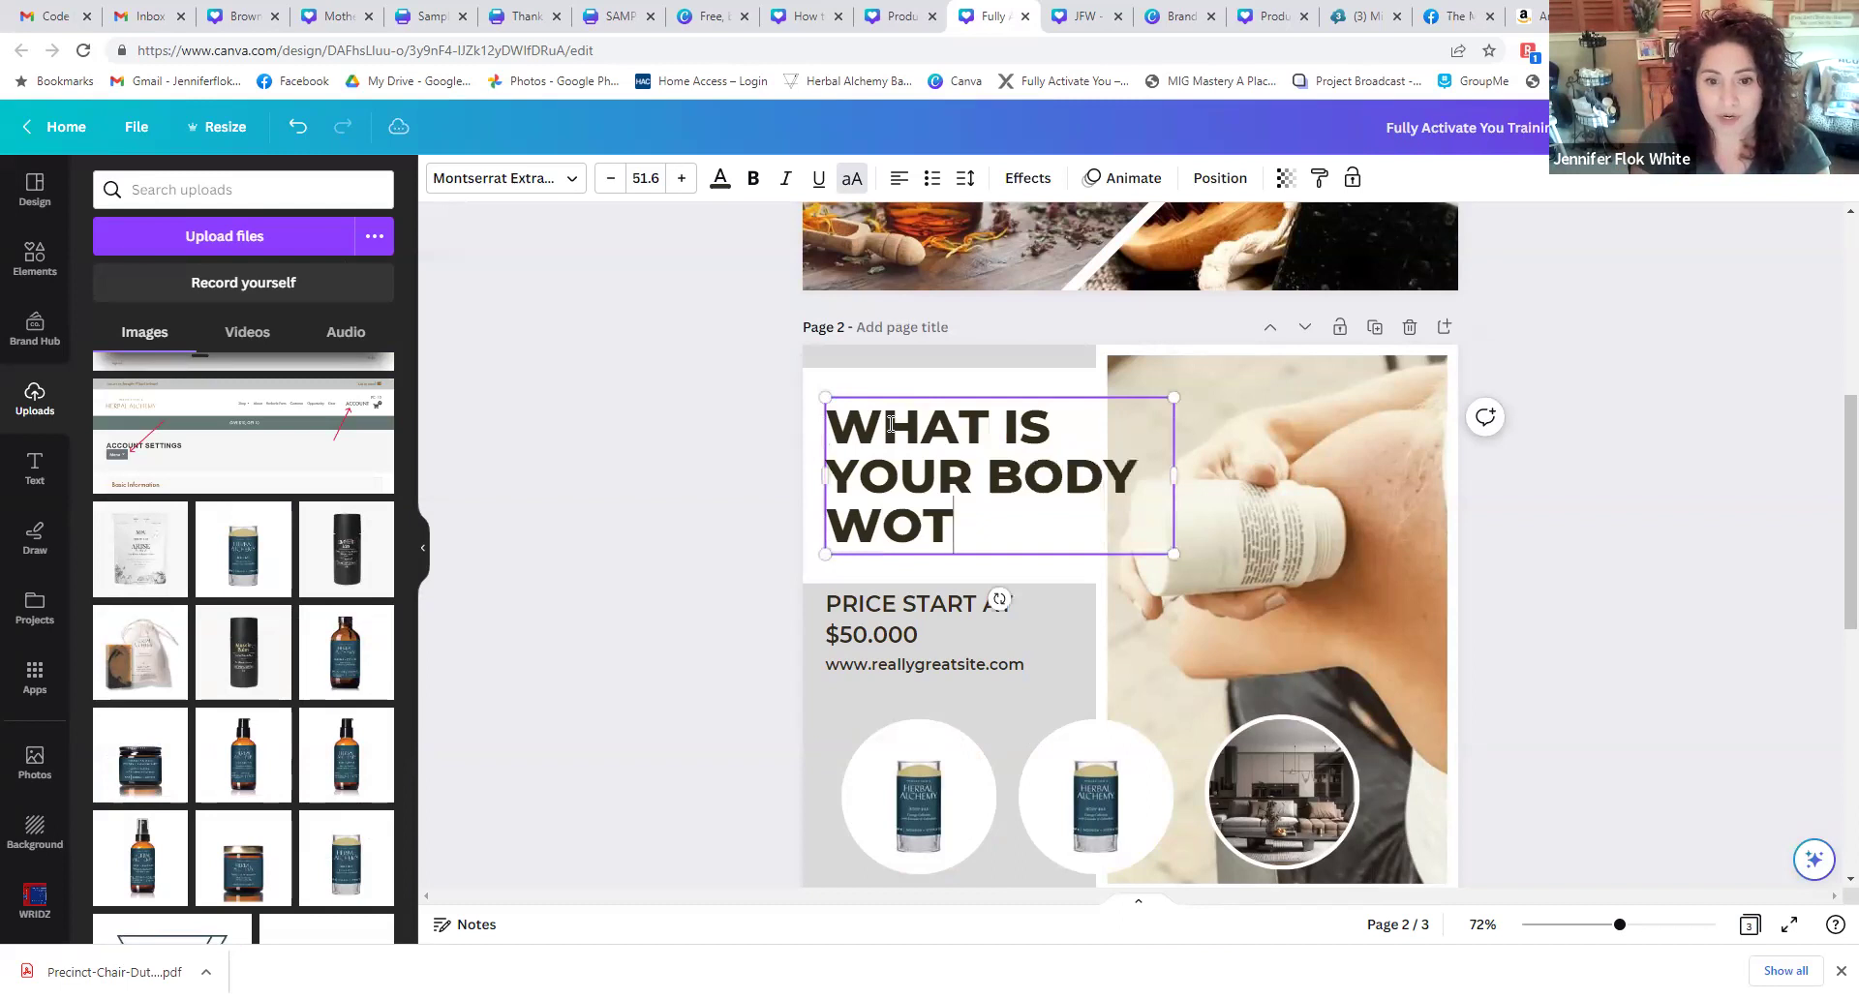
key("BackSpace")
type("RTH")
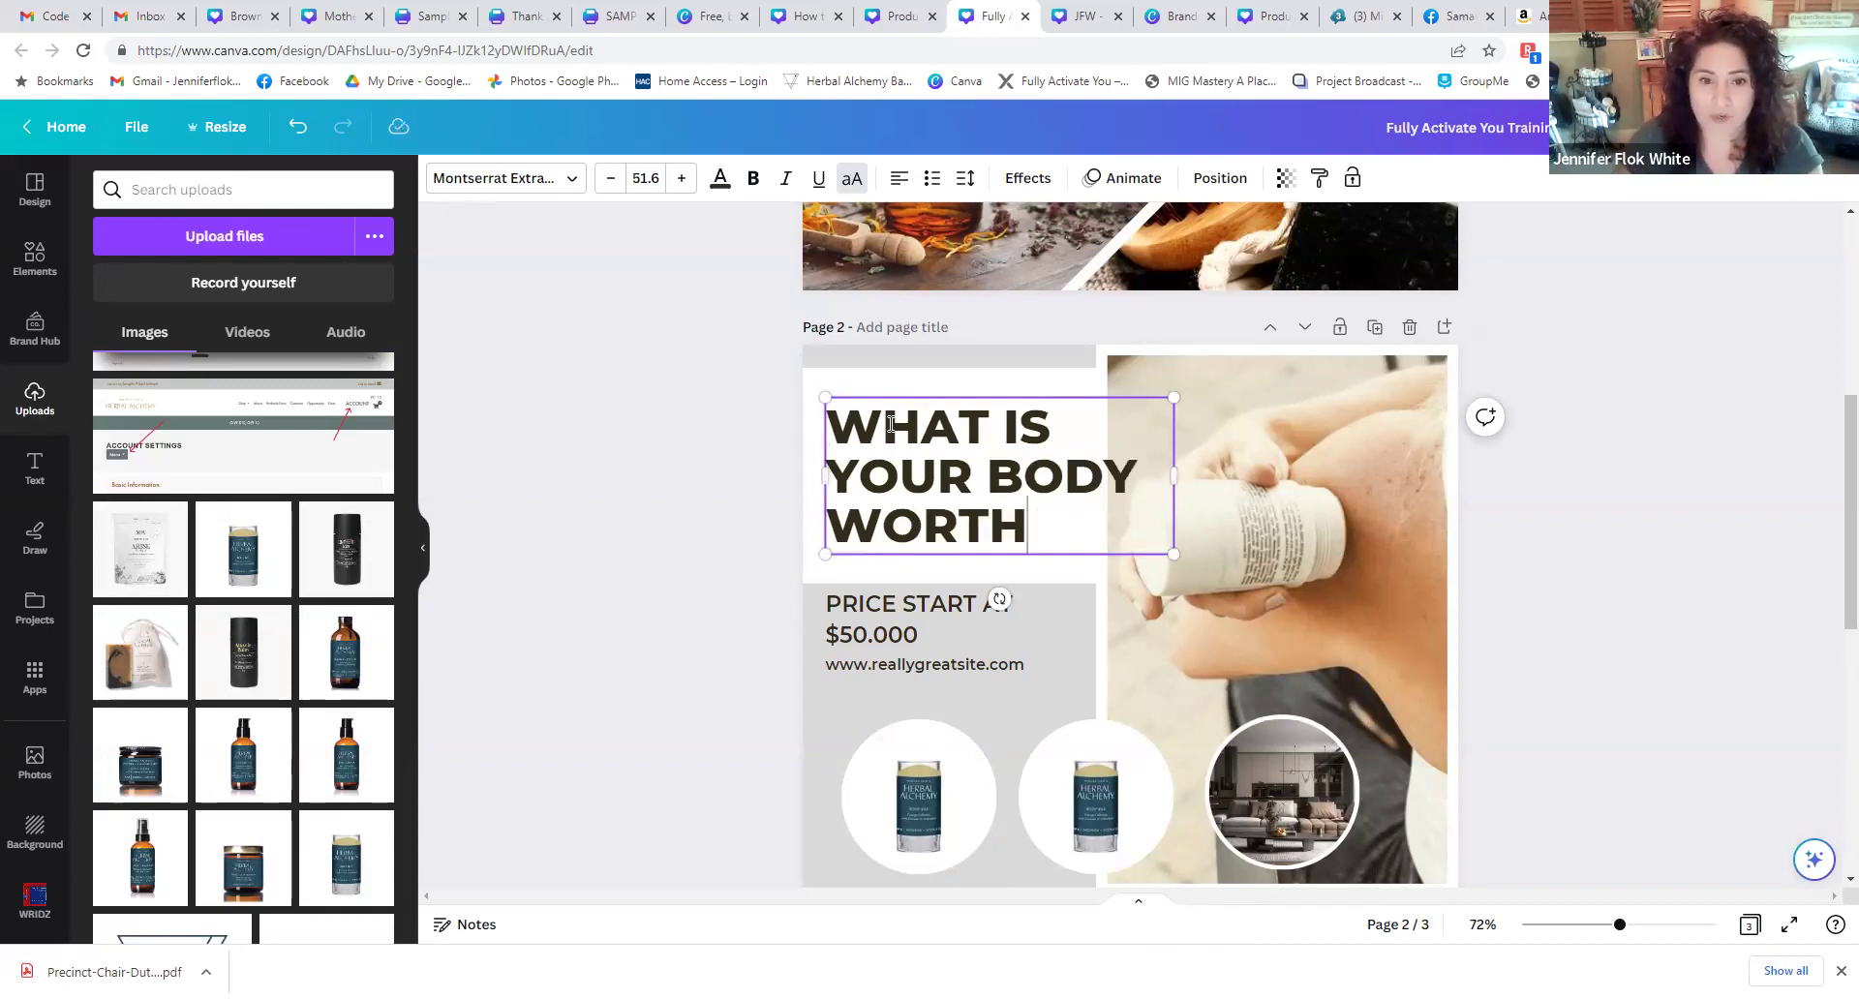
- Fit the page 2 heading within the white panel using font size 45.6 and a narrower text box, and end it with a question mark
left_click(609, 180)
left_click(609, 180)
left_click(609, 180)
left_click(610, 180)
left_click(609, 180)
left_click(609, 180)
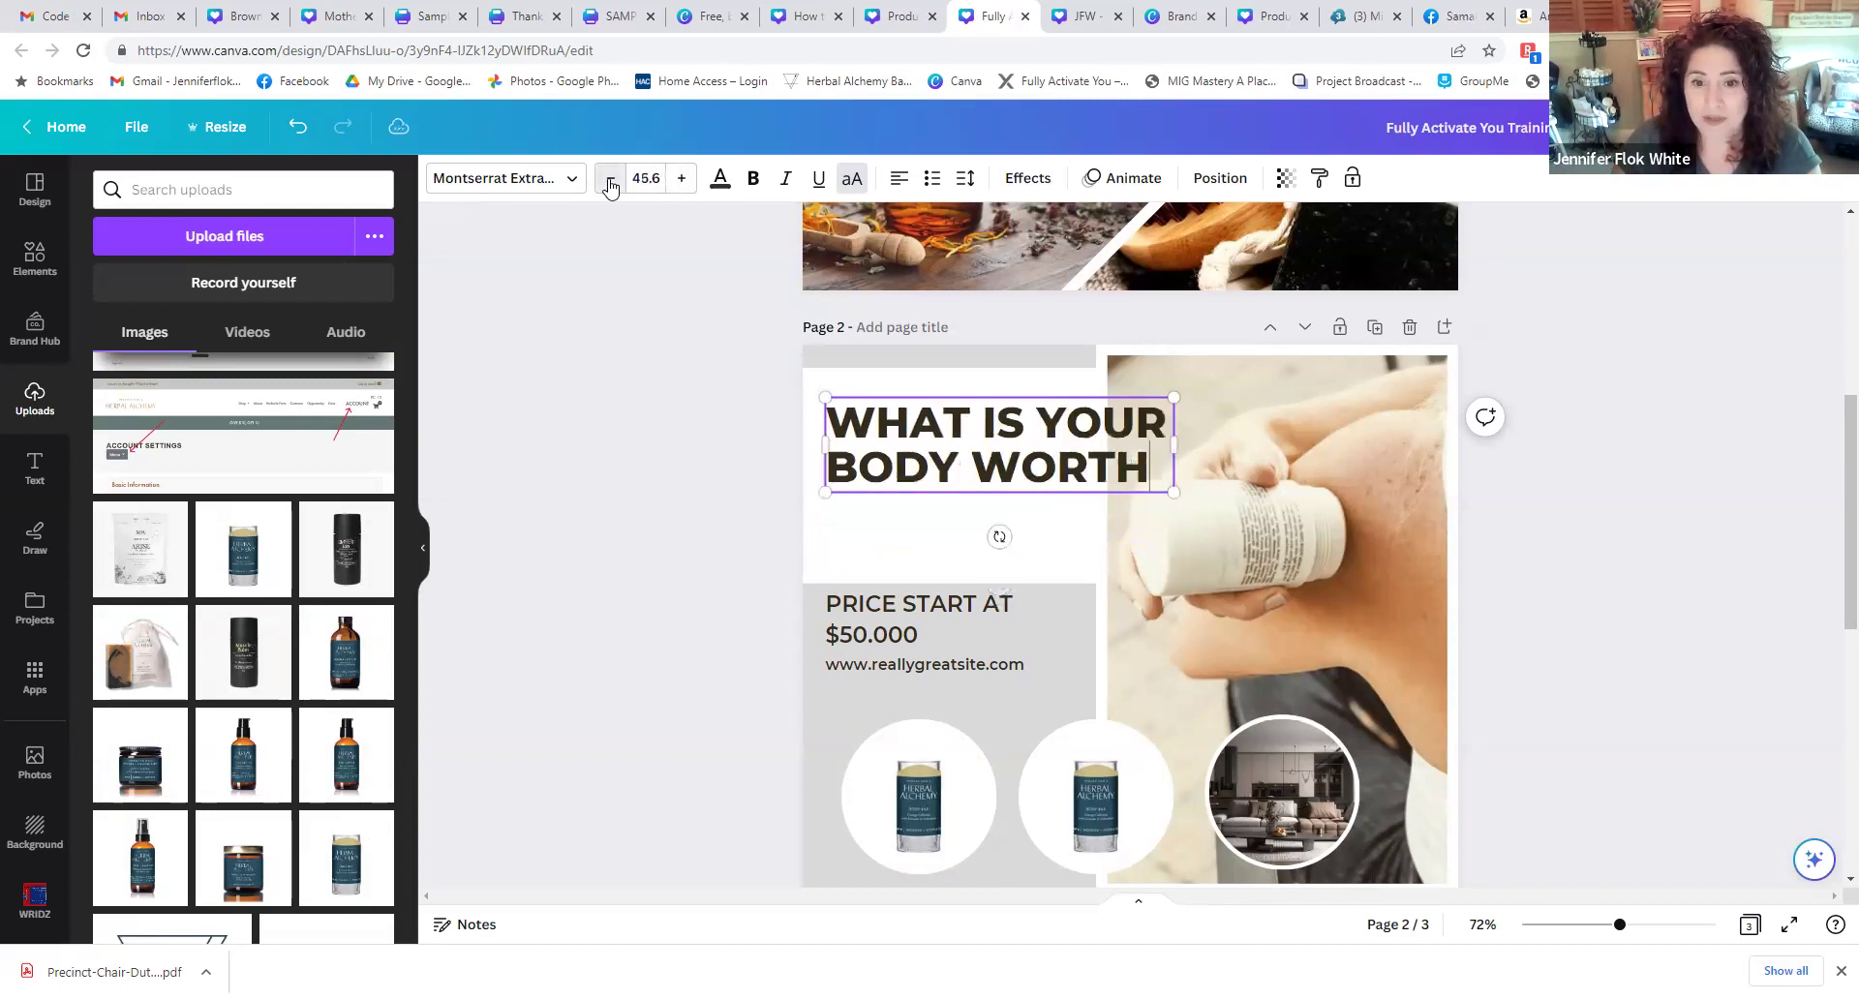
left_click_drag(1174, 443, 1104, 442)
type("?")
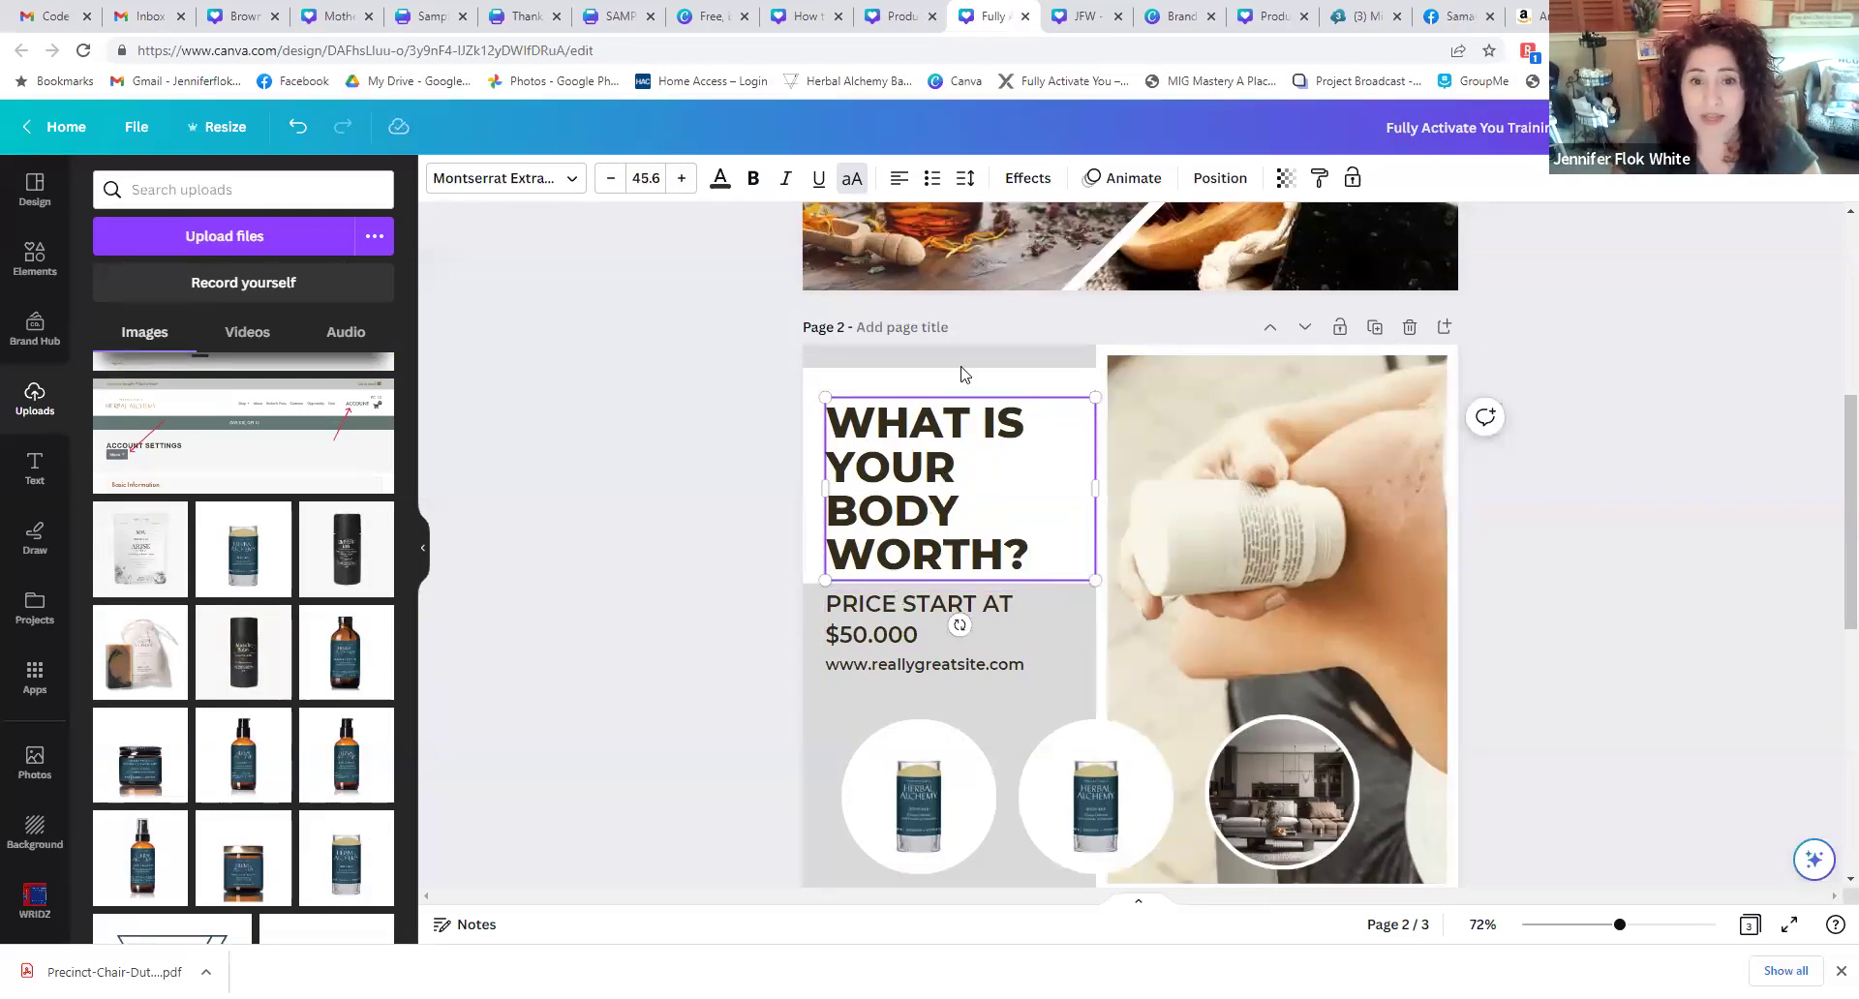
- Try the available text alignments on the page 2 heading and leave it centered
left_click(900, 180)
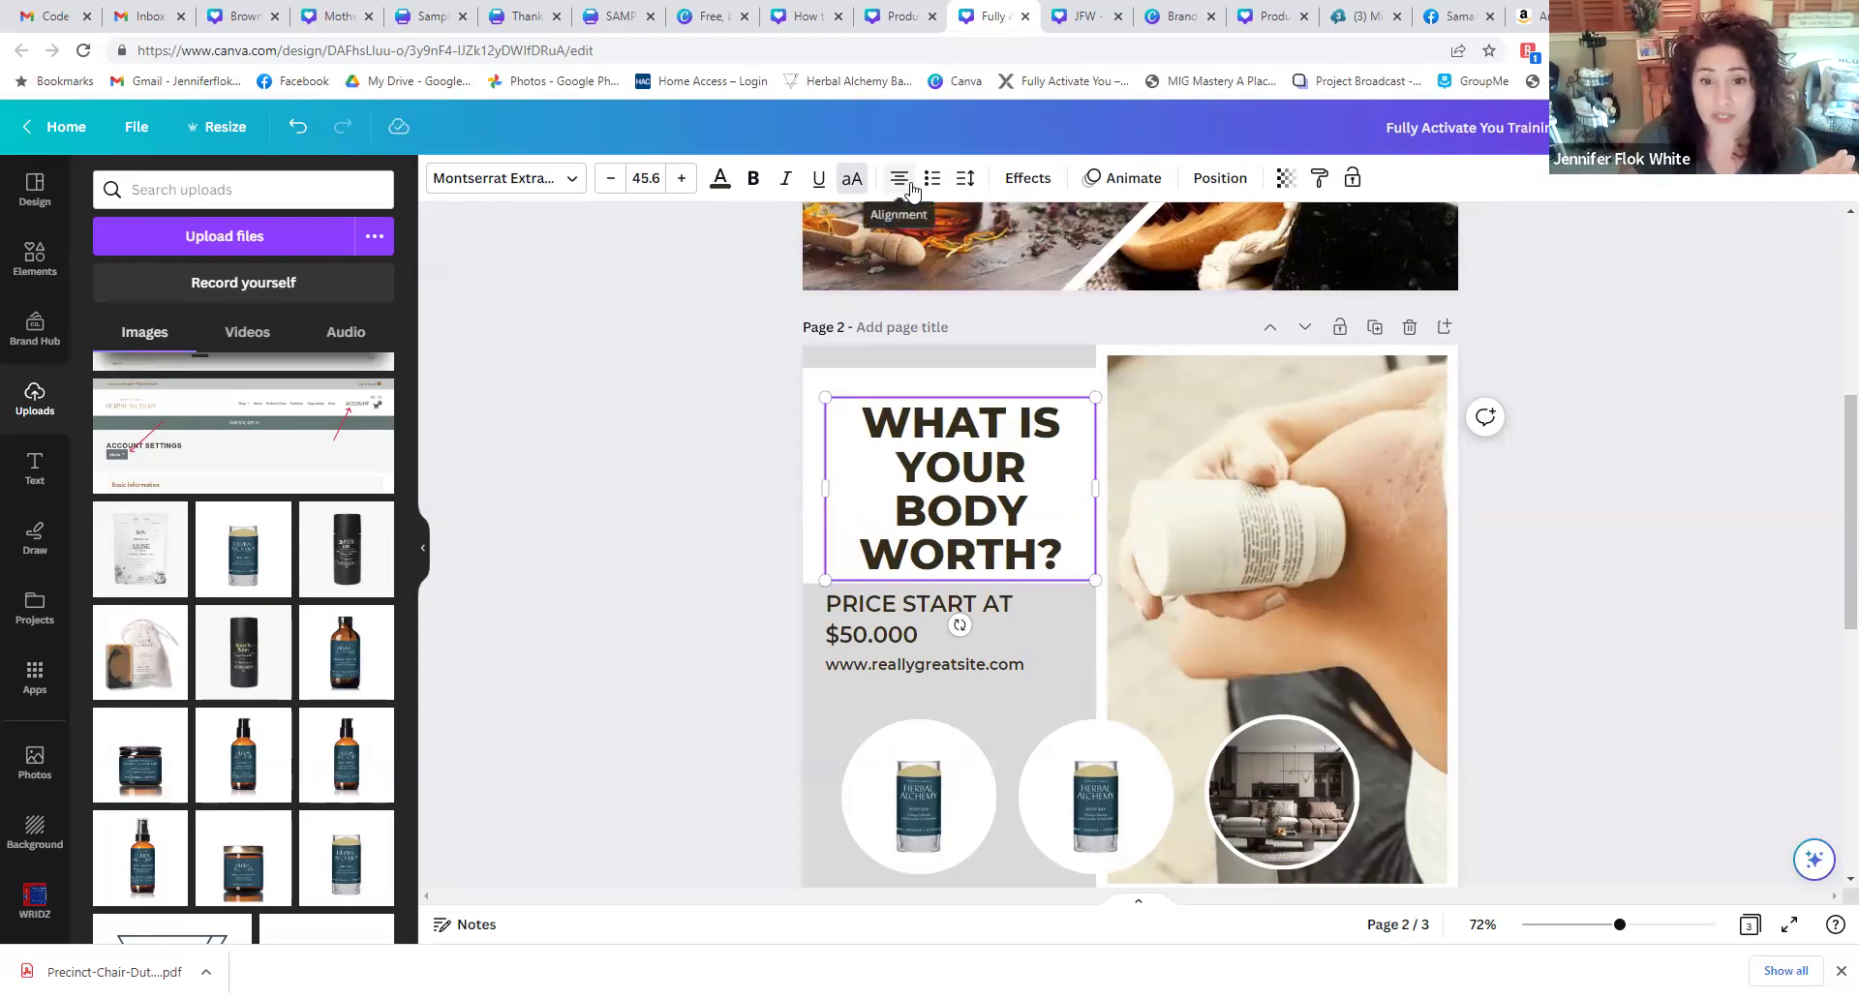
left_click(900, 180)
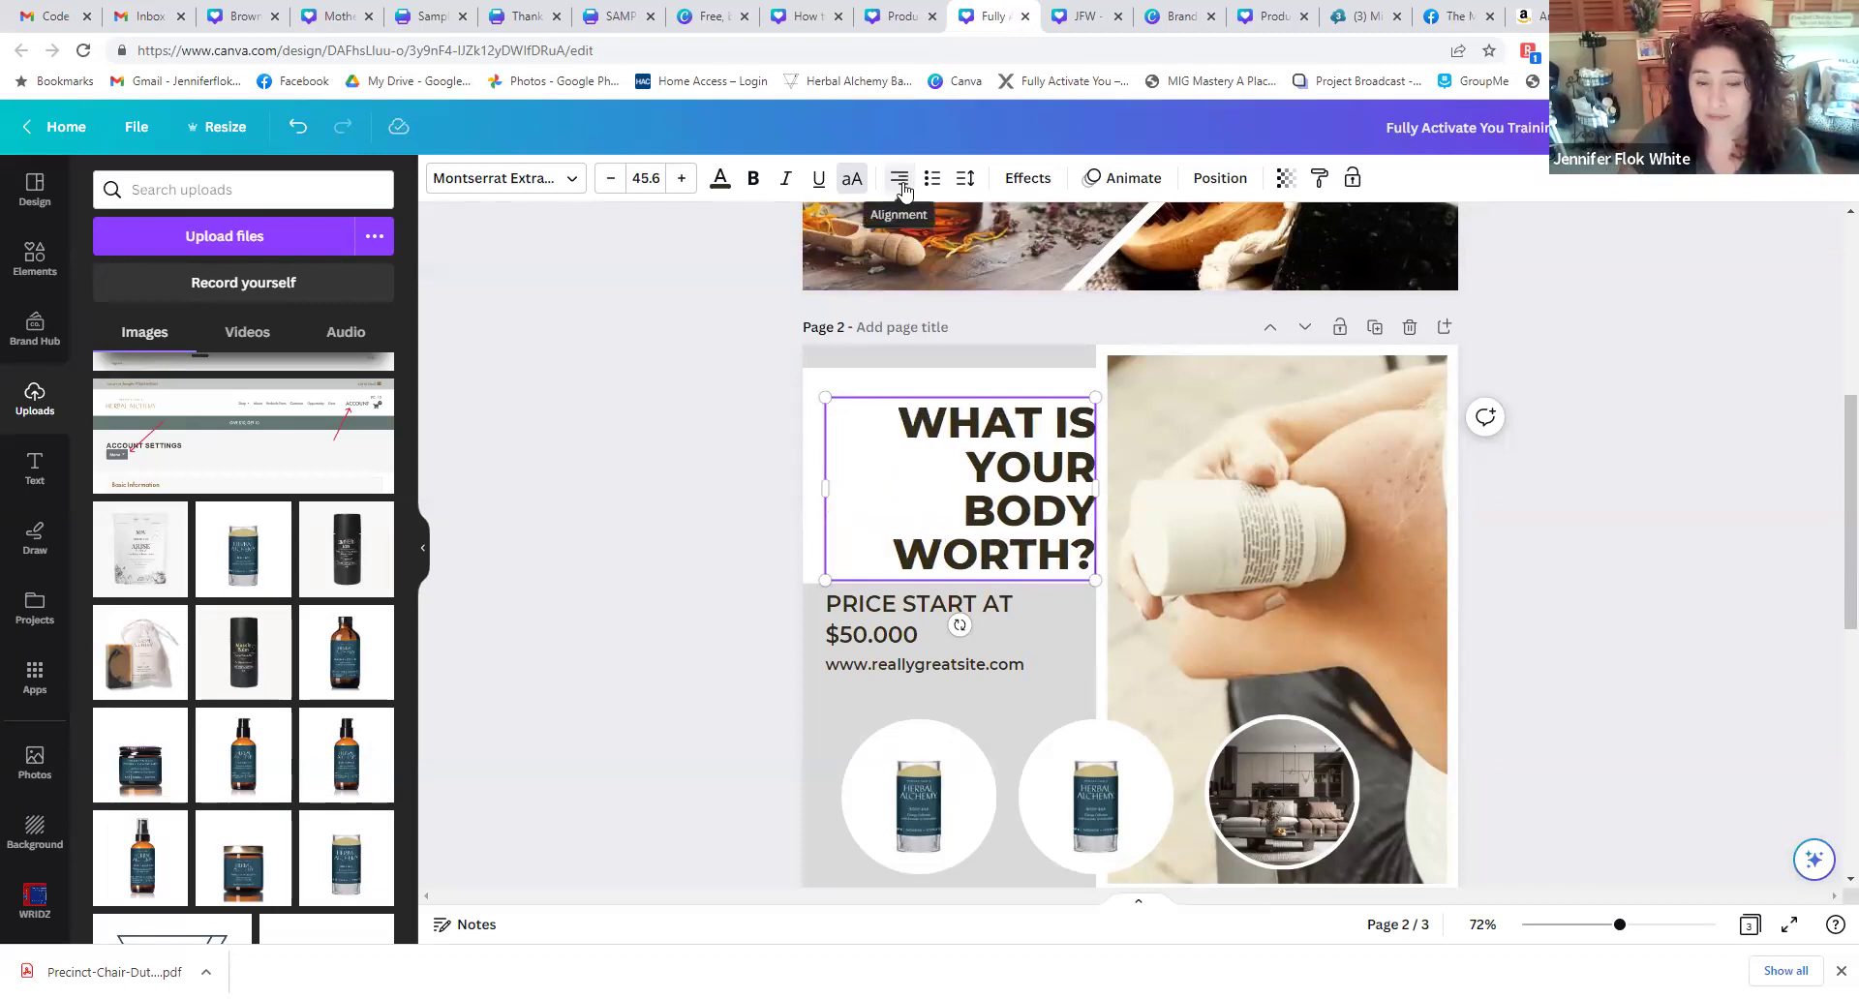
left_click(900, 182)
left_click(900, 182)
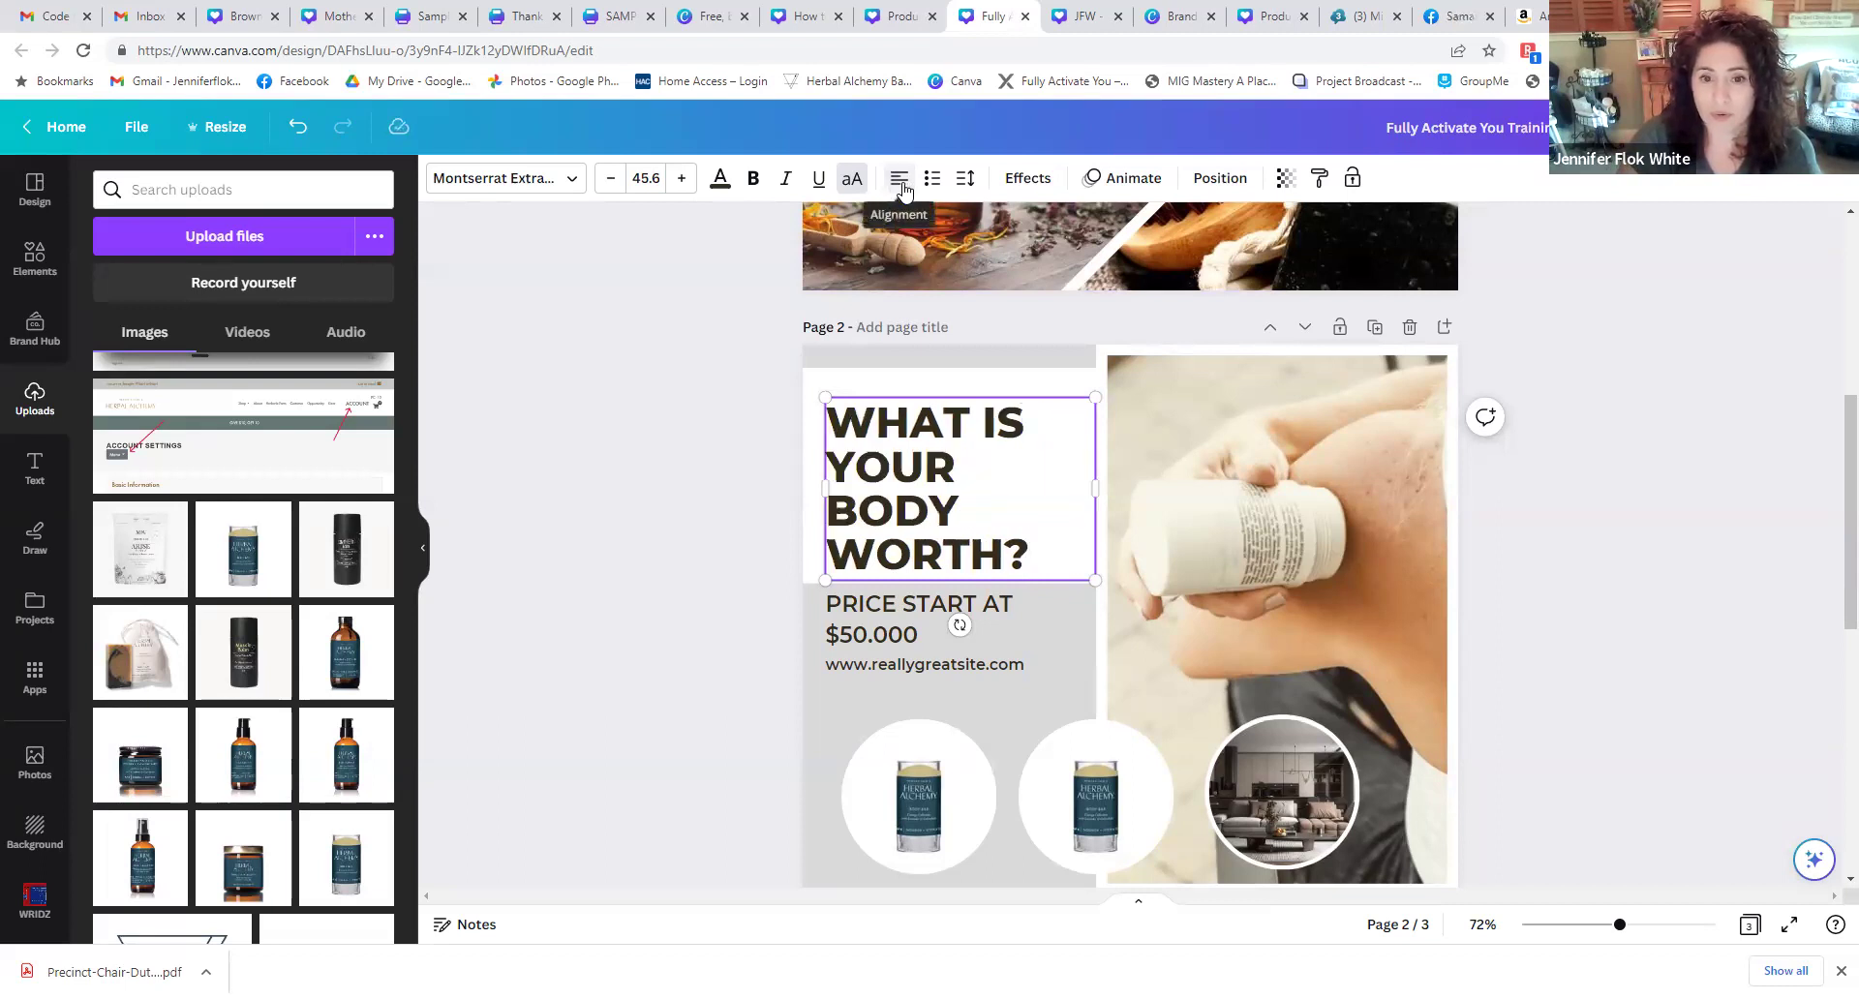
left_click(900, 182)
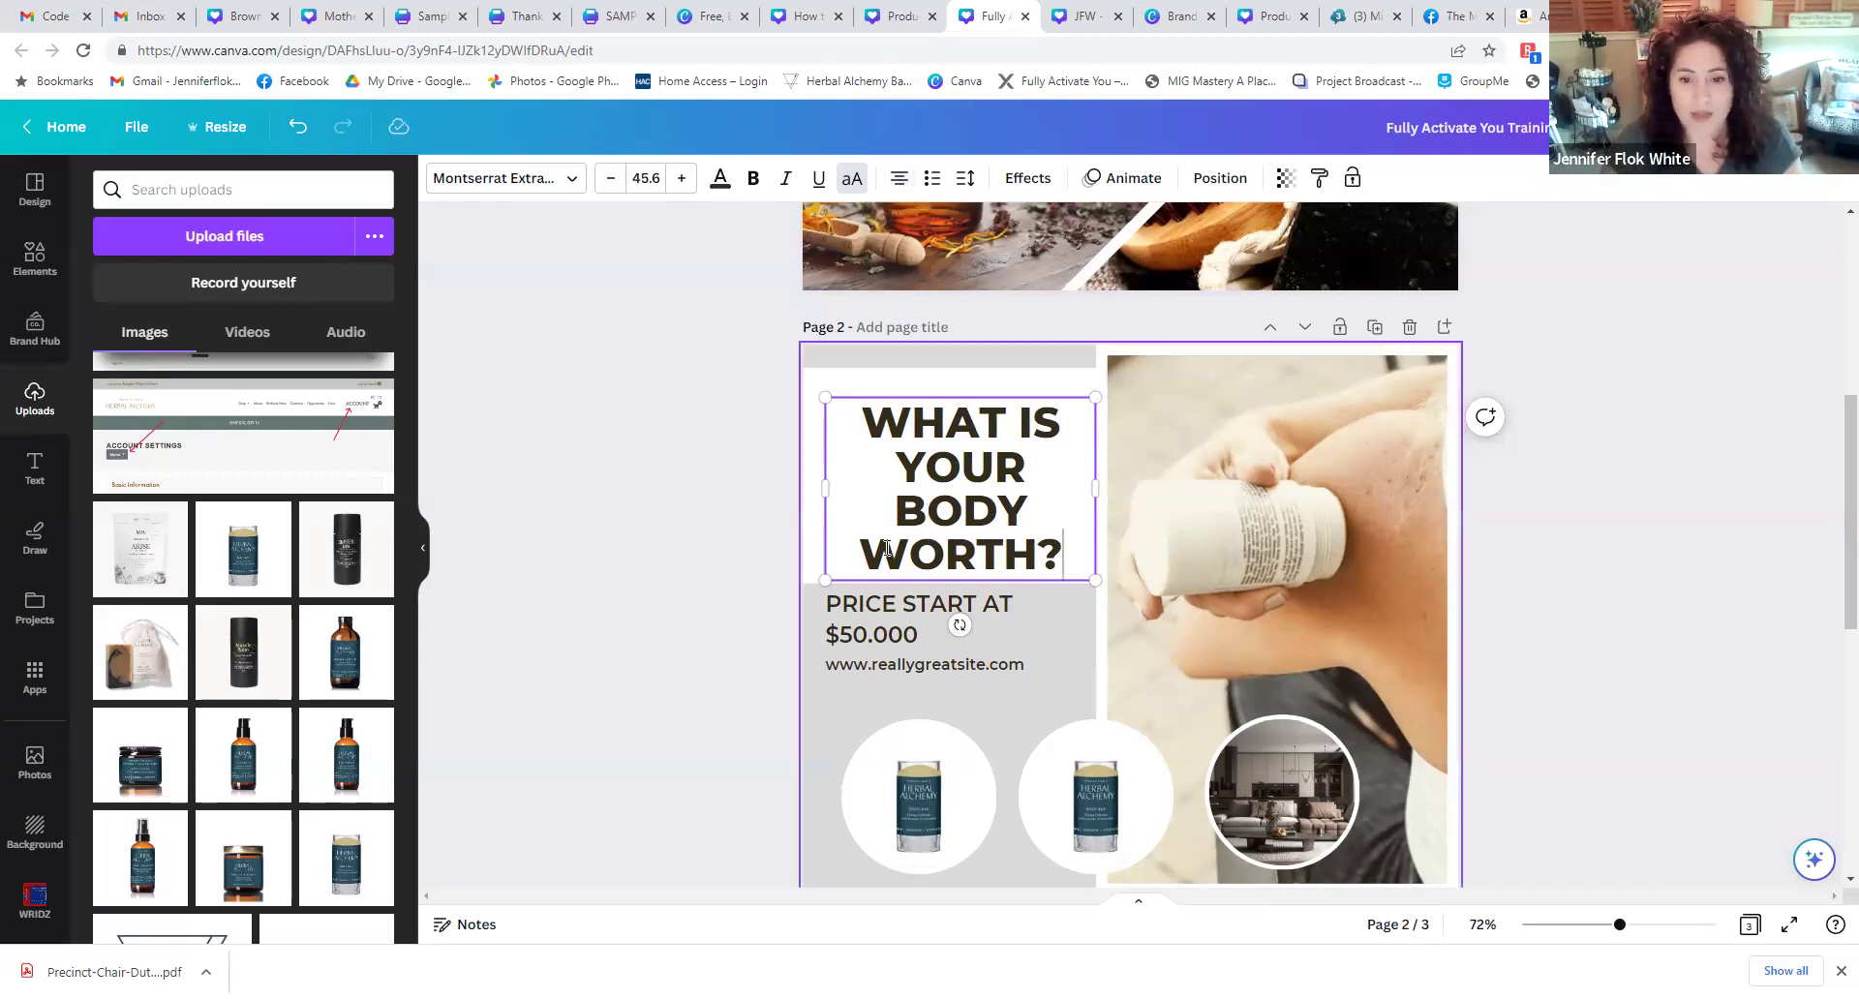
- Replace the remaining circular living room photo on page 2 with the uploaded amber Herbal Alchemy bottle image
left_click(1271, 796)
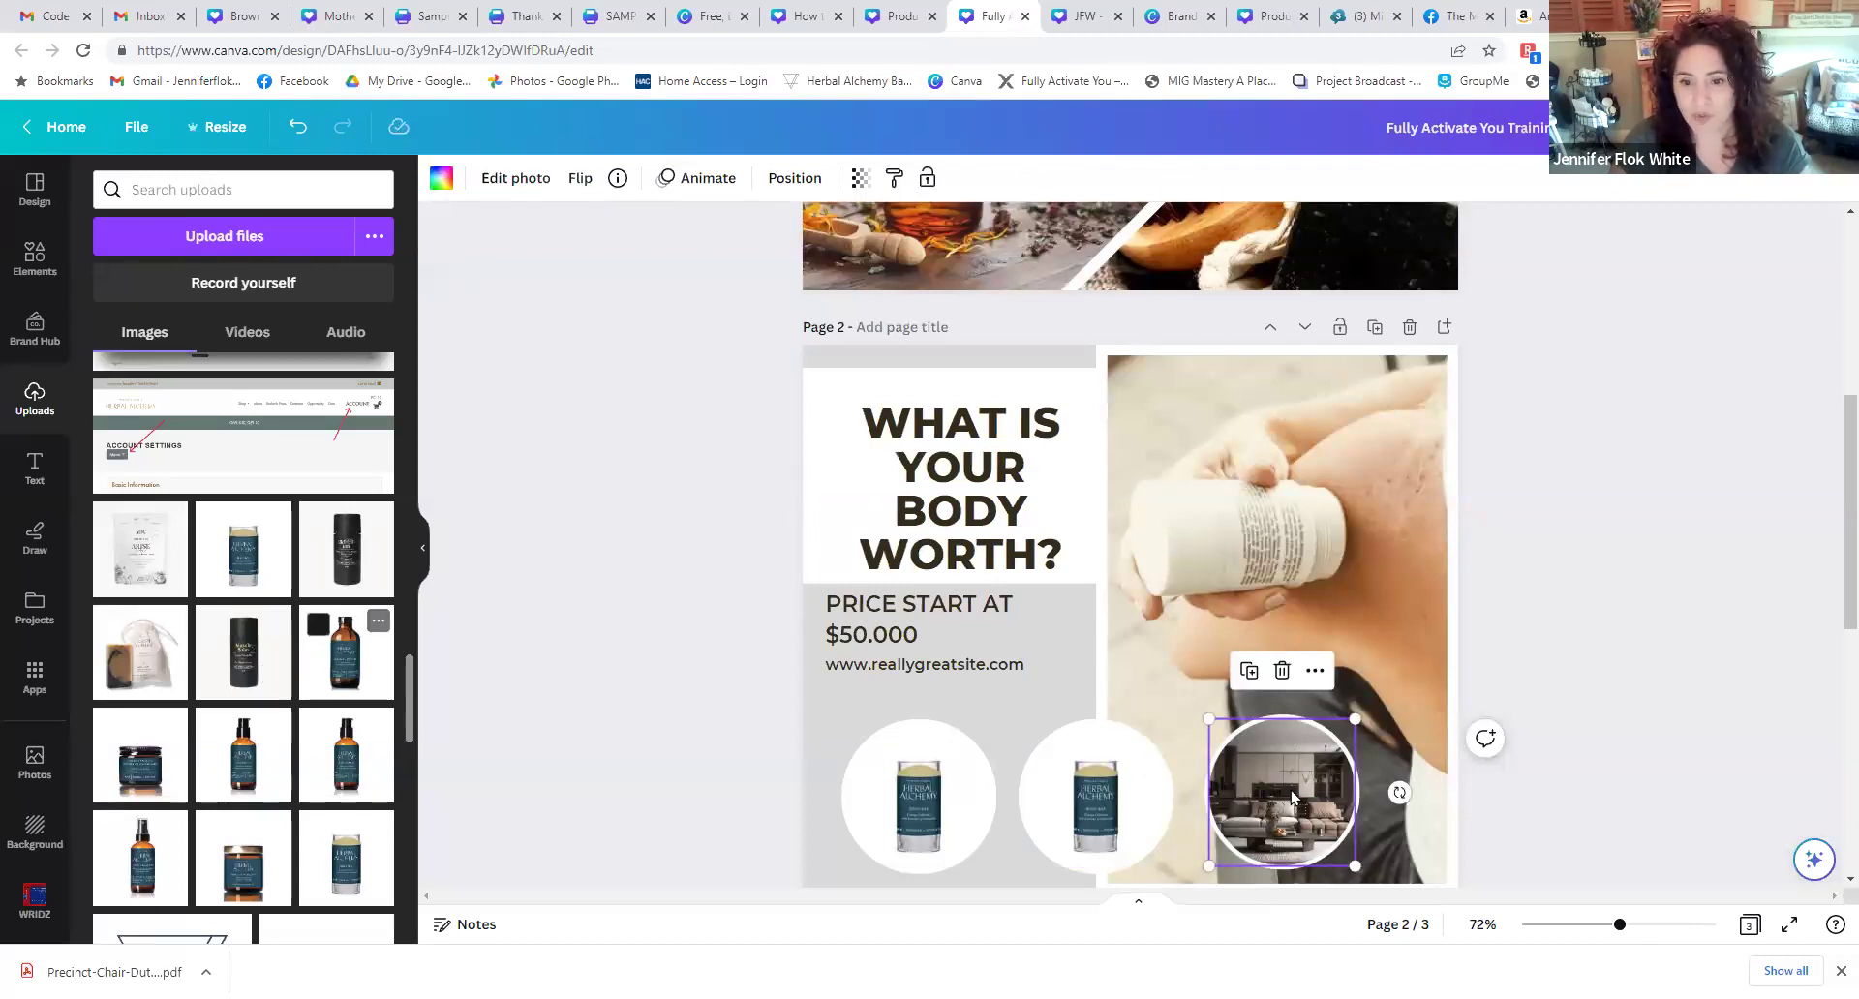
left_click_drag(1293, 796, 1263, 810)
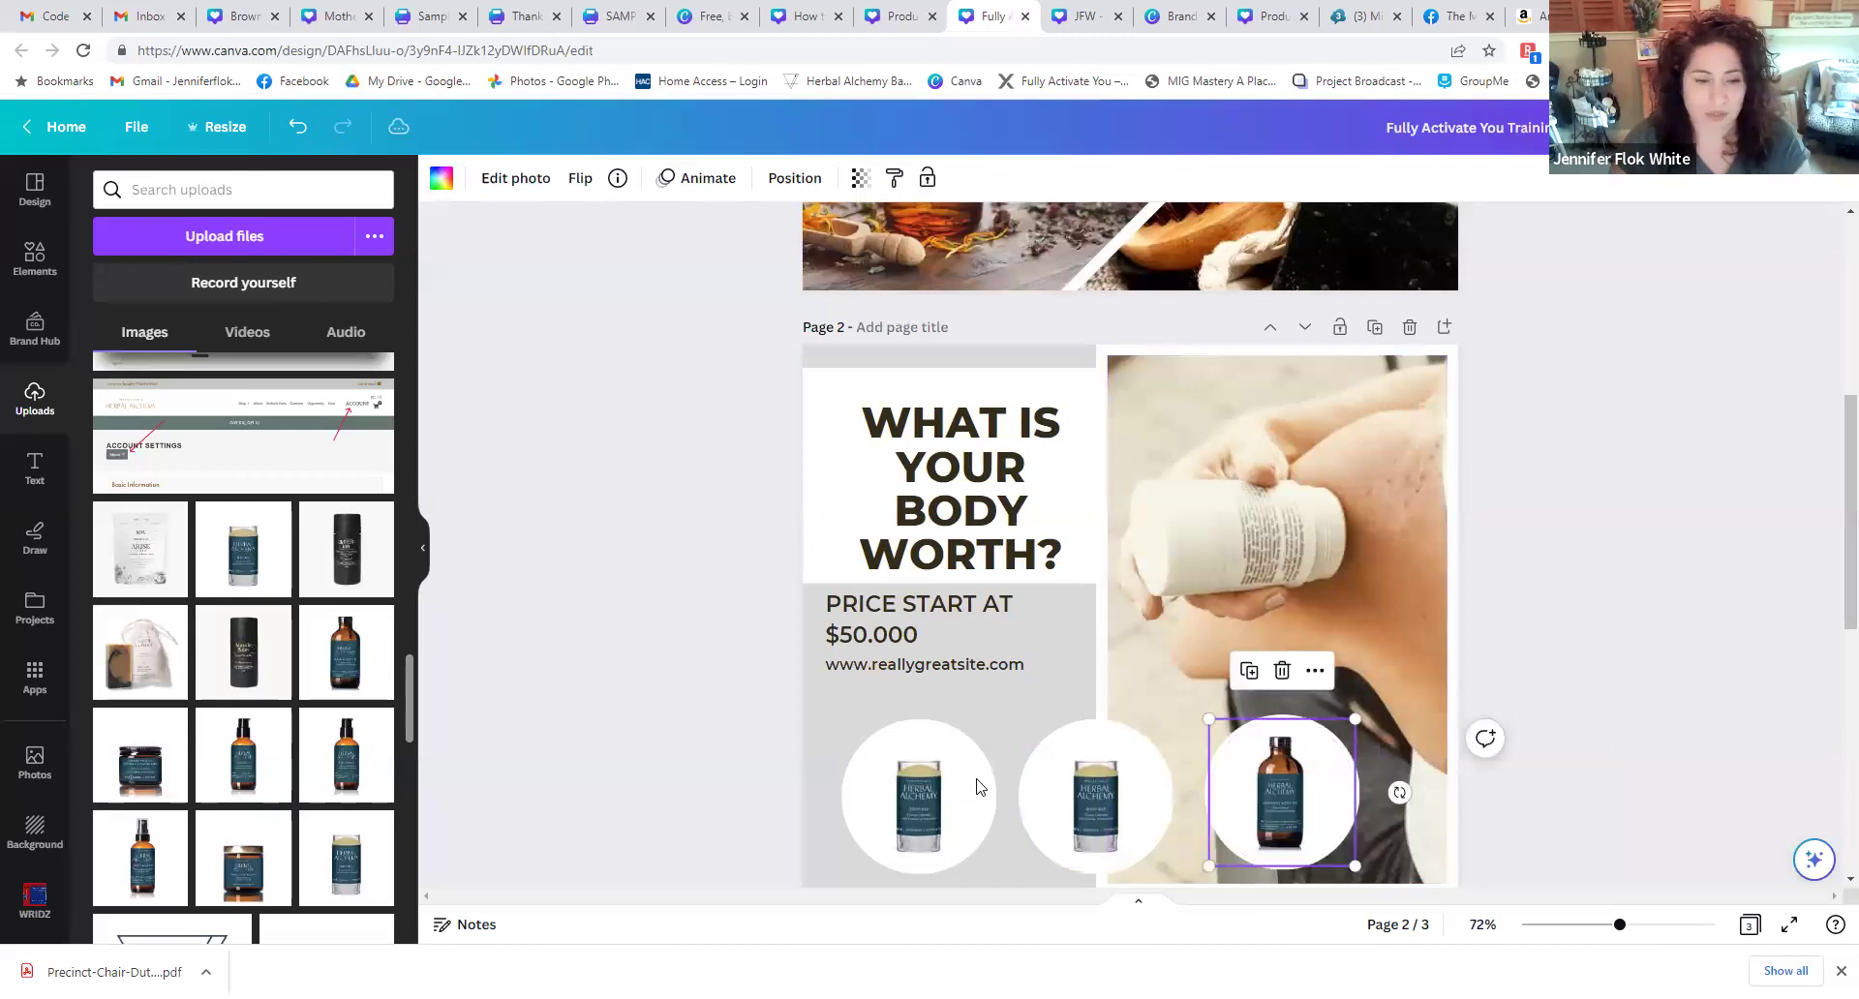
- Change the font of page 2's "PRICE START AT $50.000" text to Cheque
left_click(875, 634)
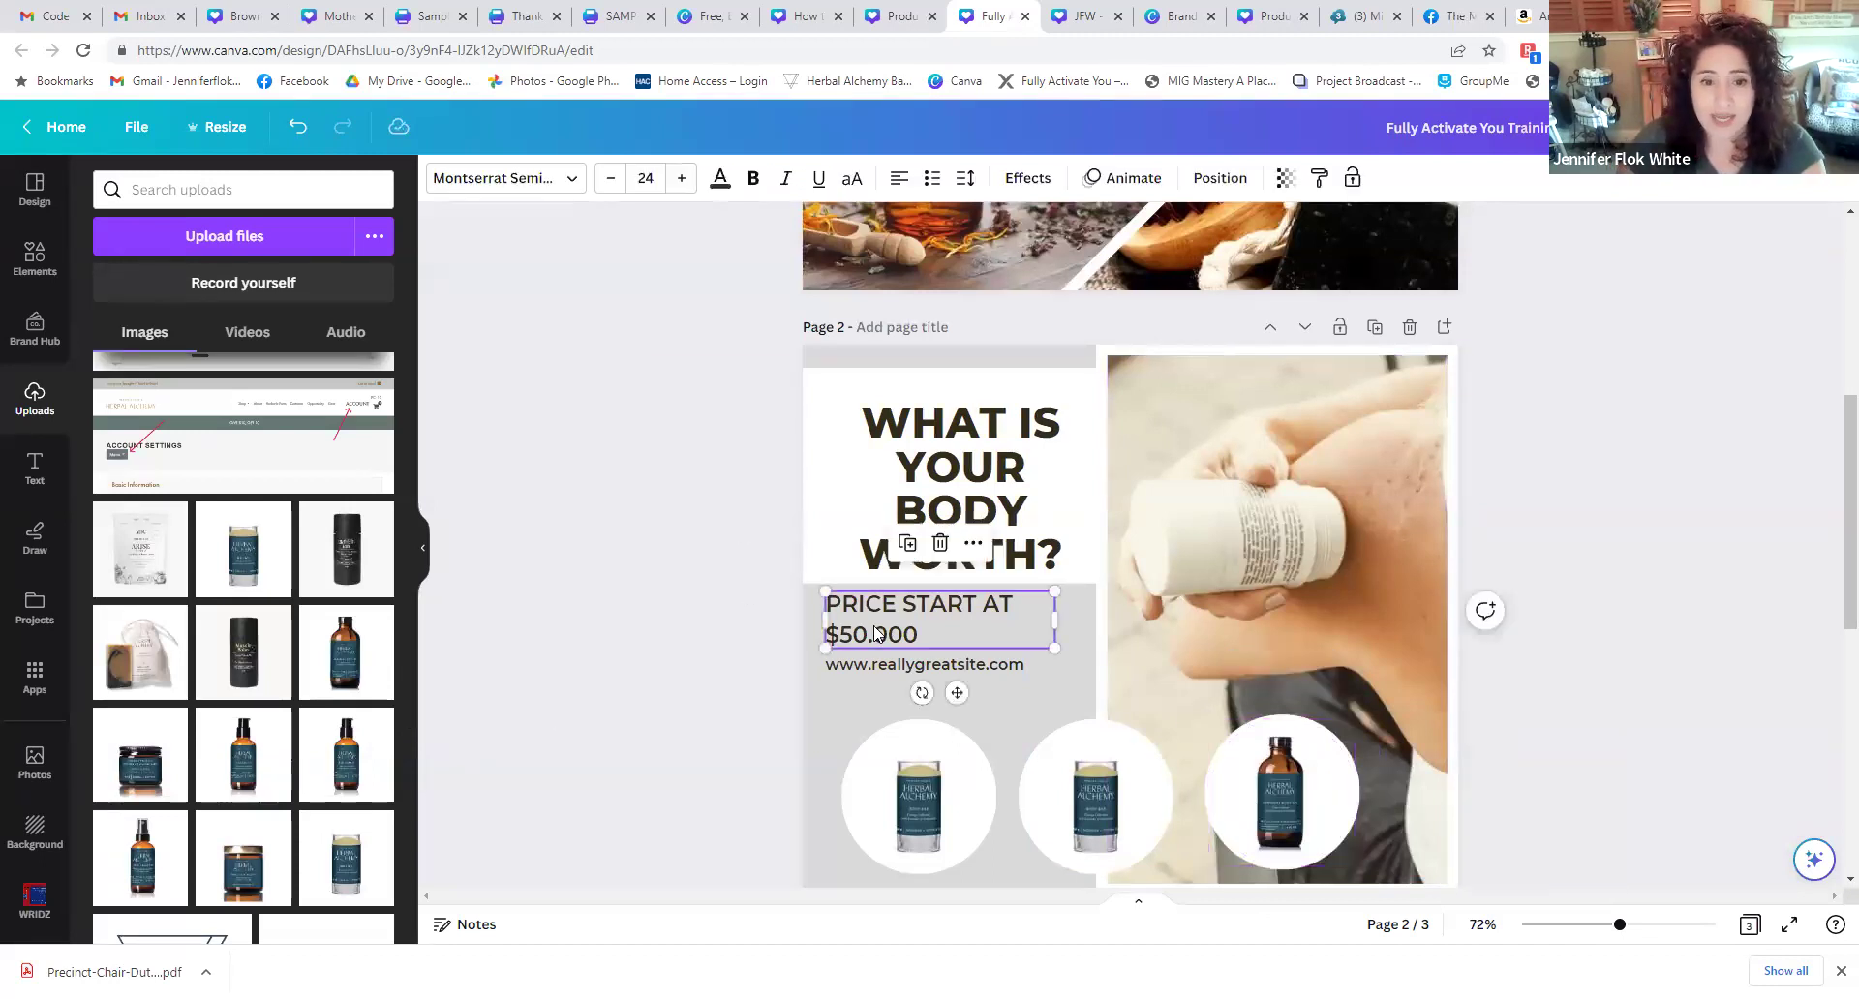
left_click(465, 182)
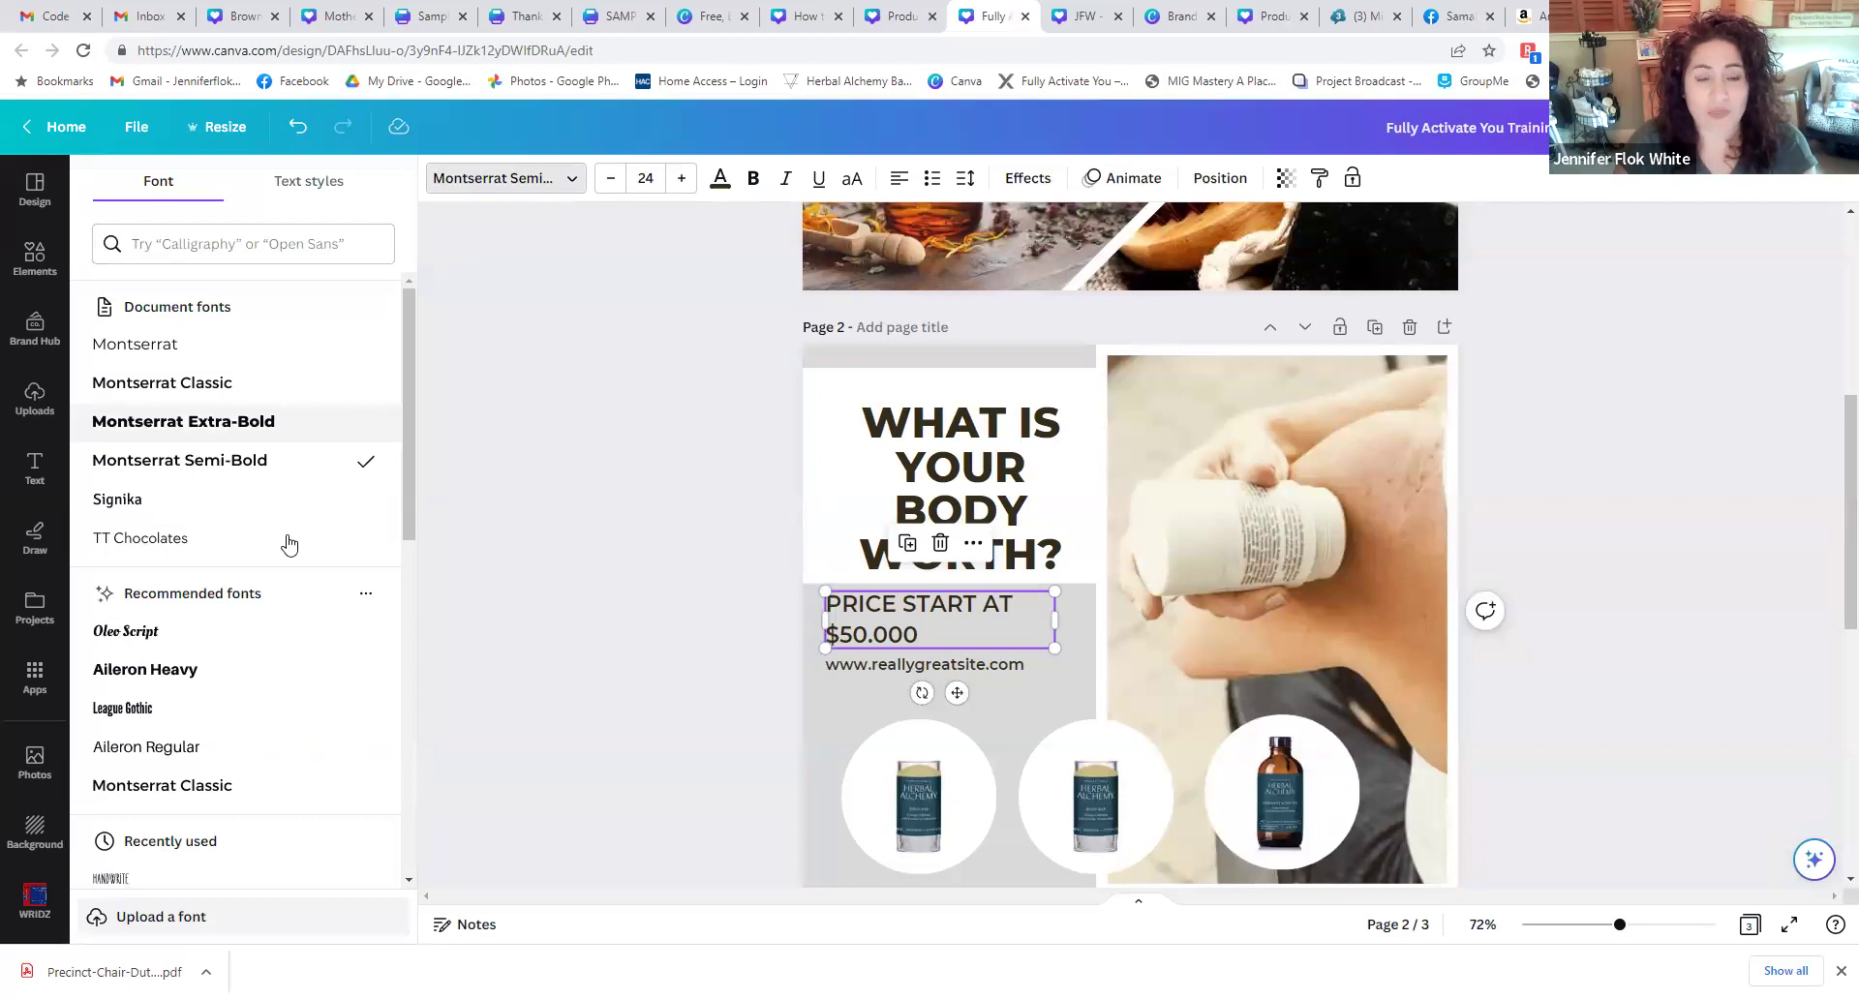
scroll(287, 539, "down", 5)
scroll(287, 539, "down", 10)
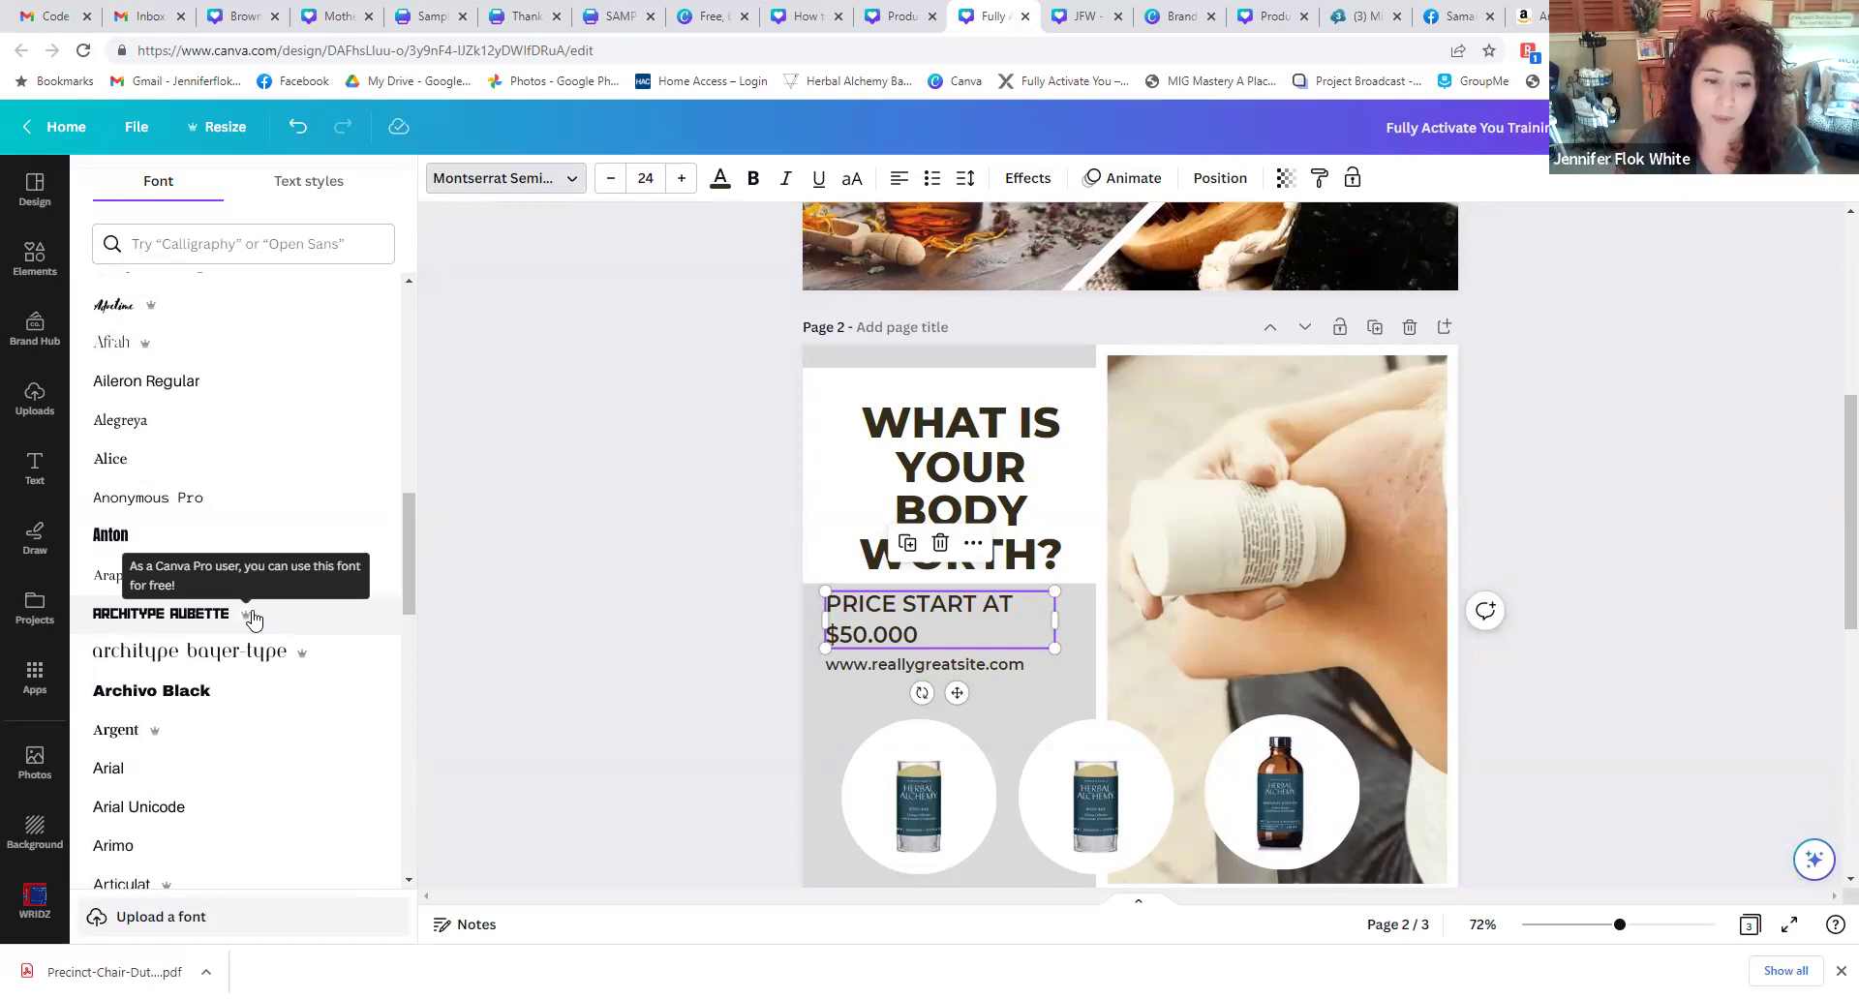
scroll(216, 734, "down", 5)
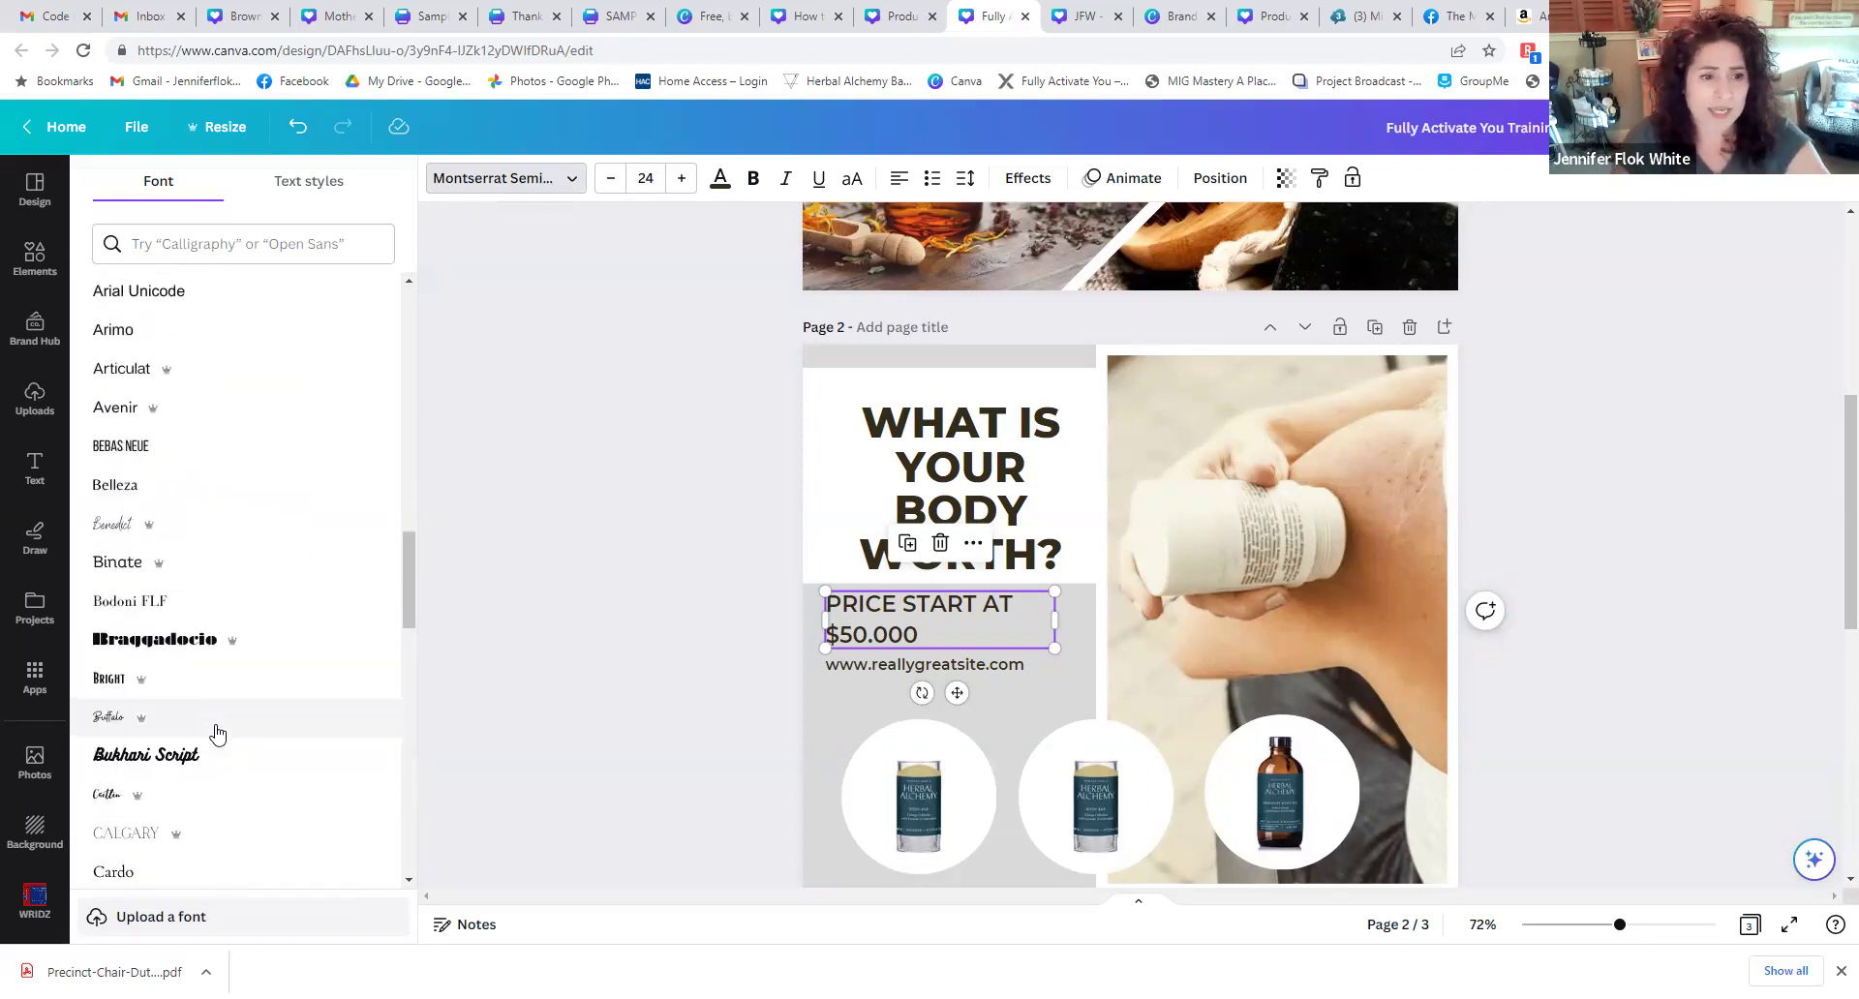
scroll(213, 728, "down", 3)
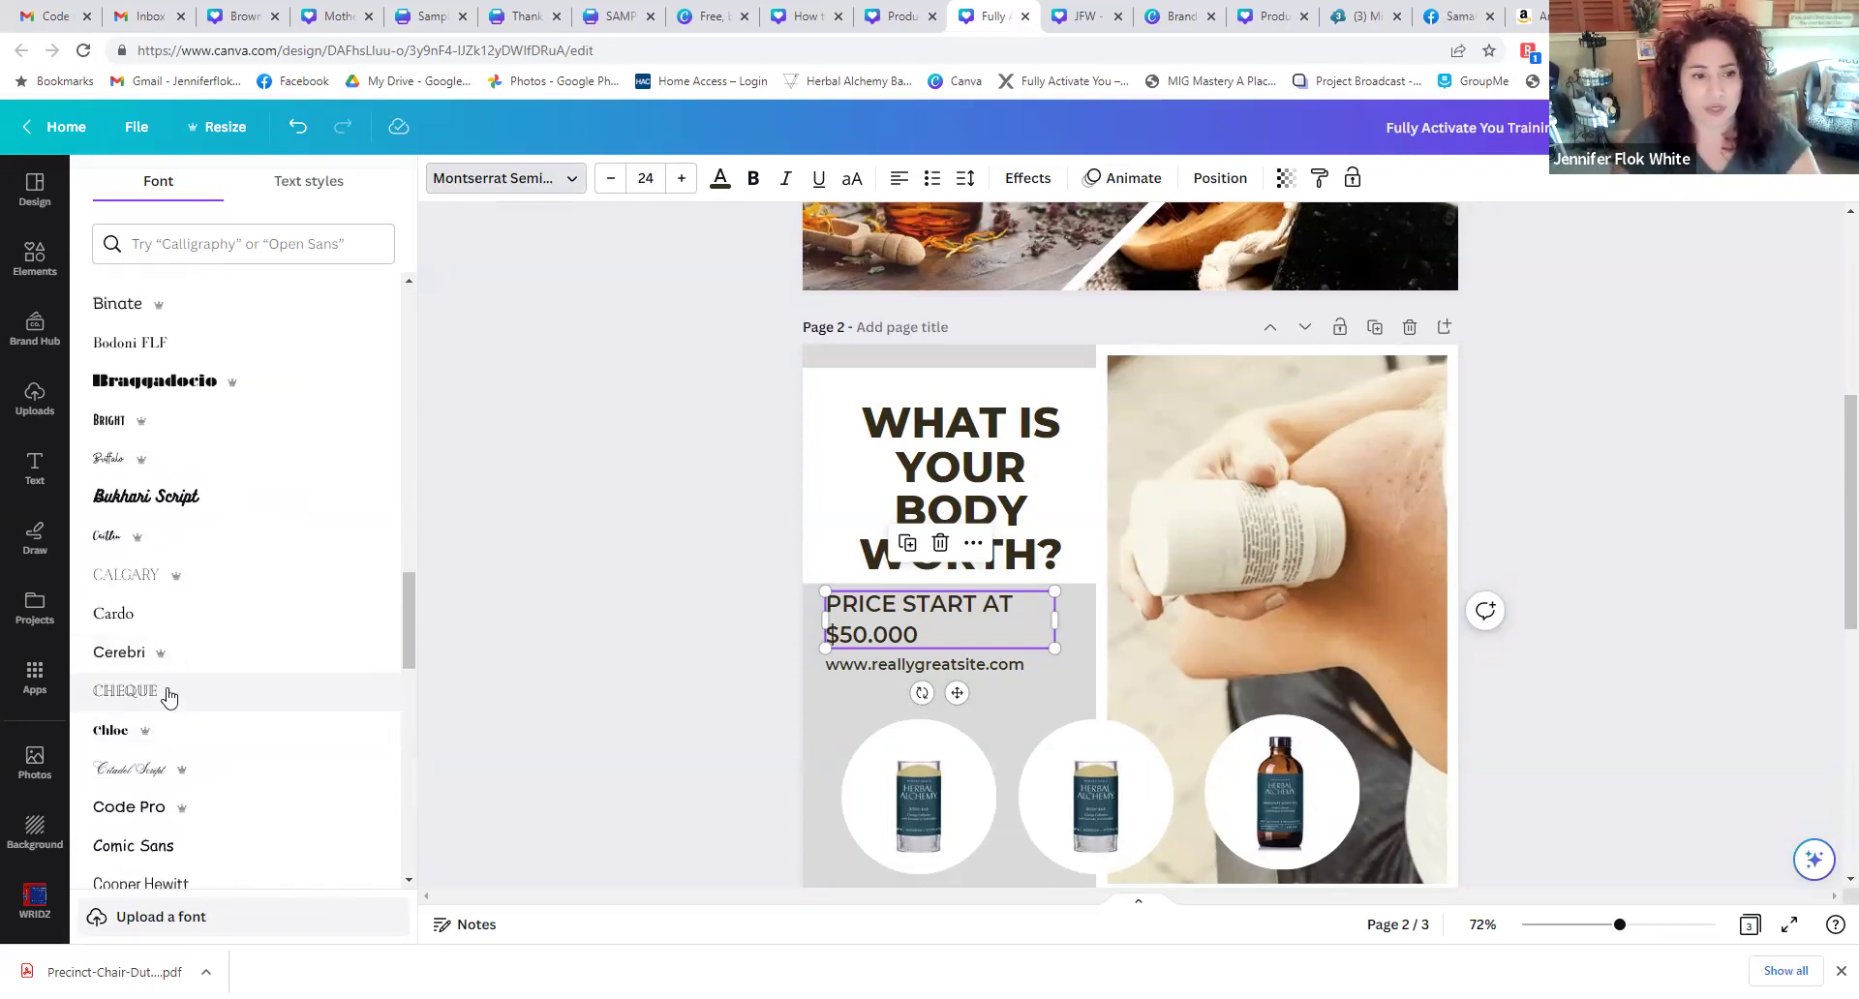
left_click(158, 693)
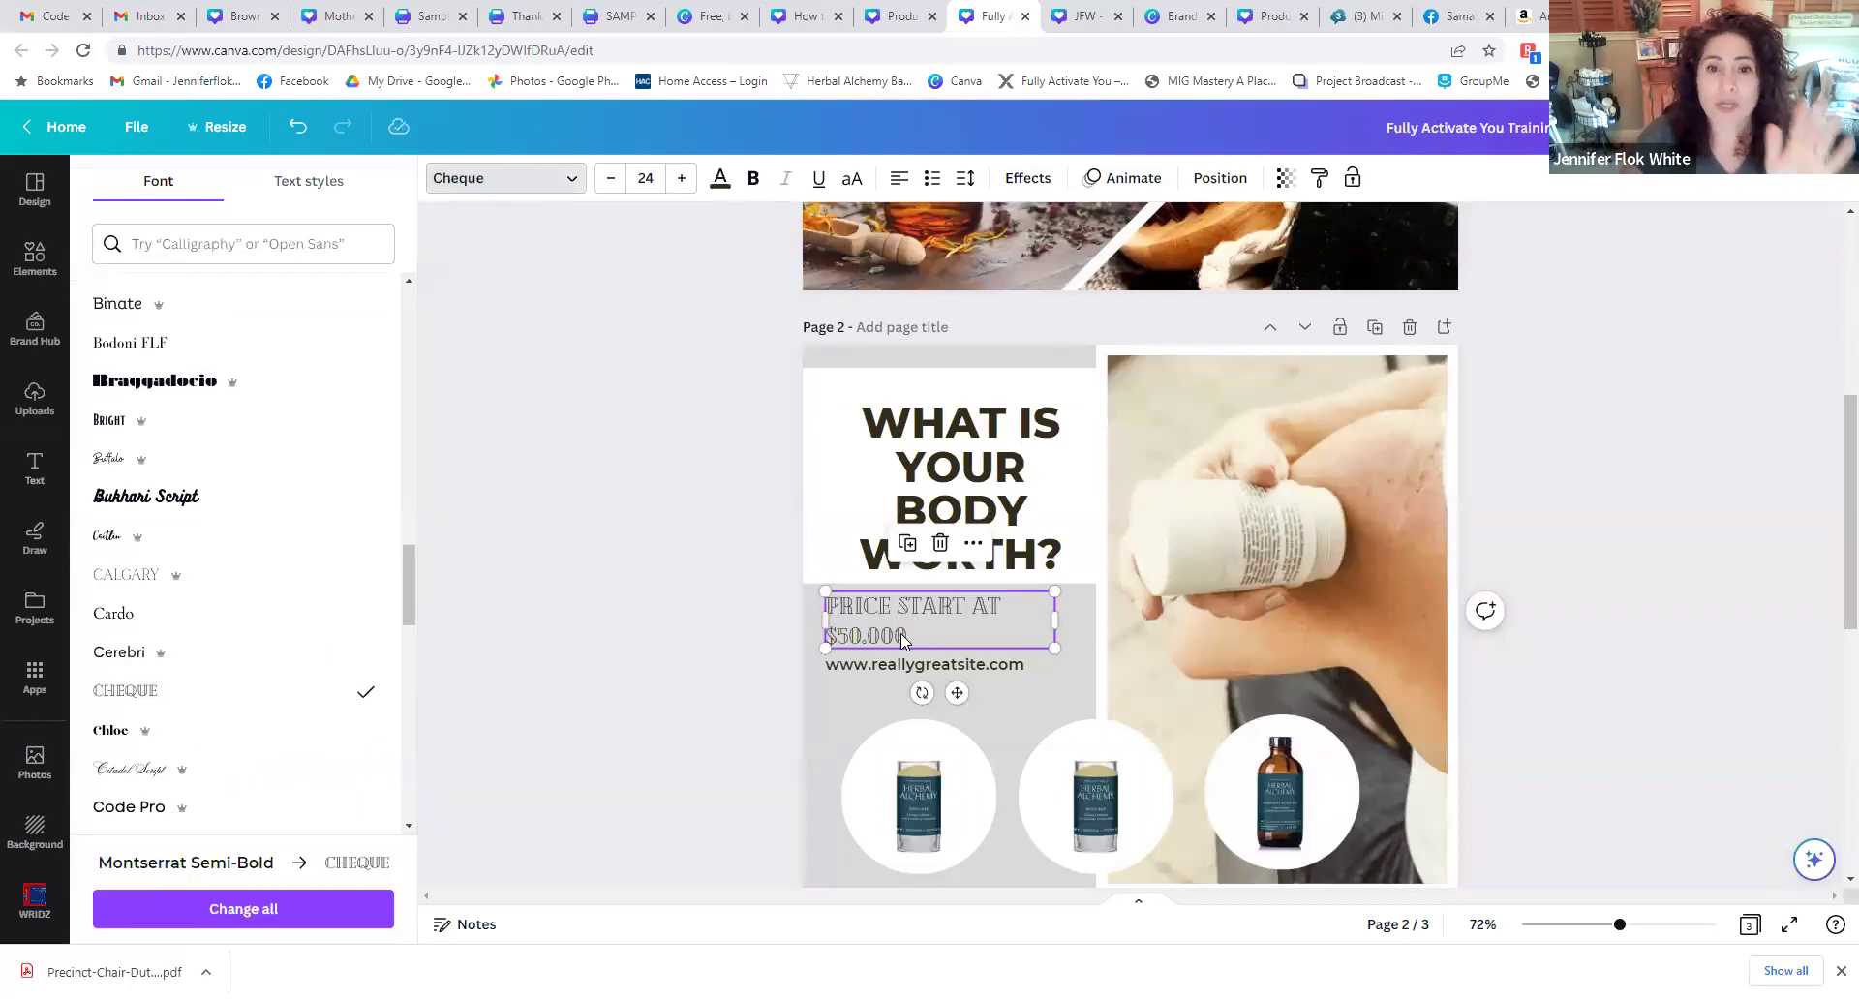
key("Escape")
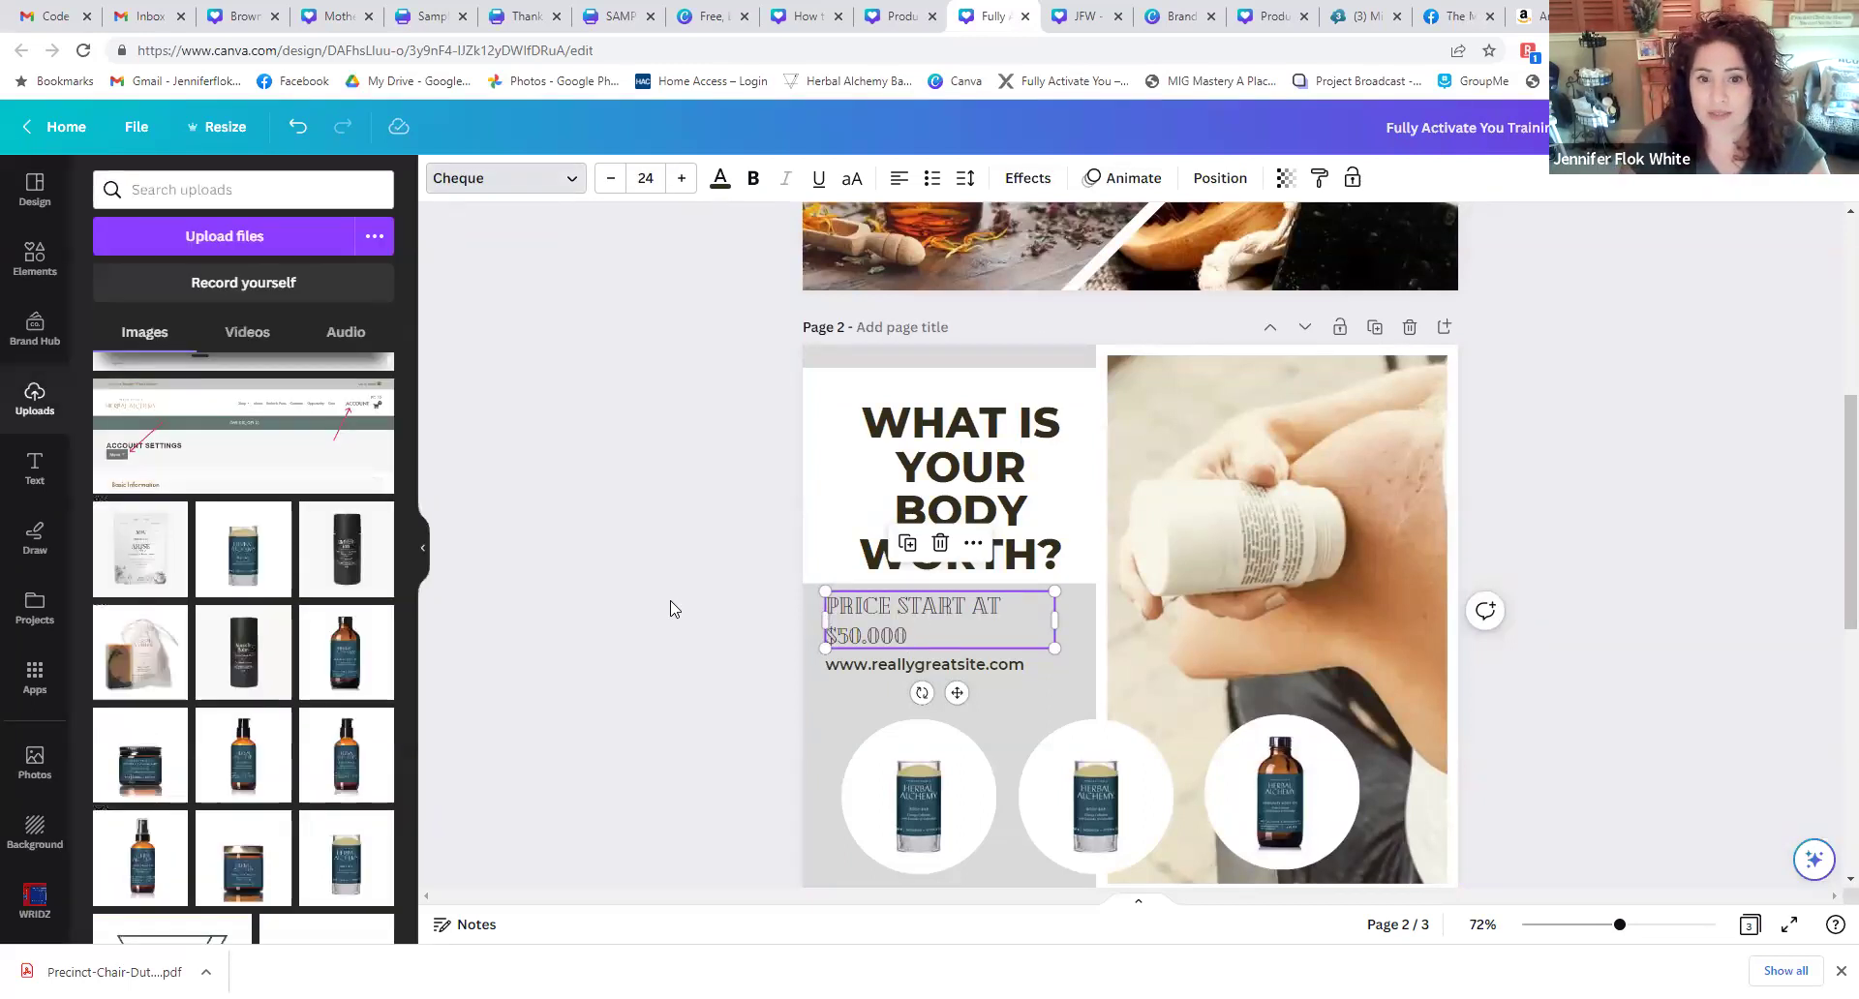
scroll(933, 457, "down", 6)
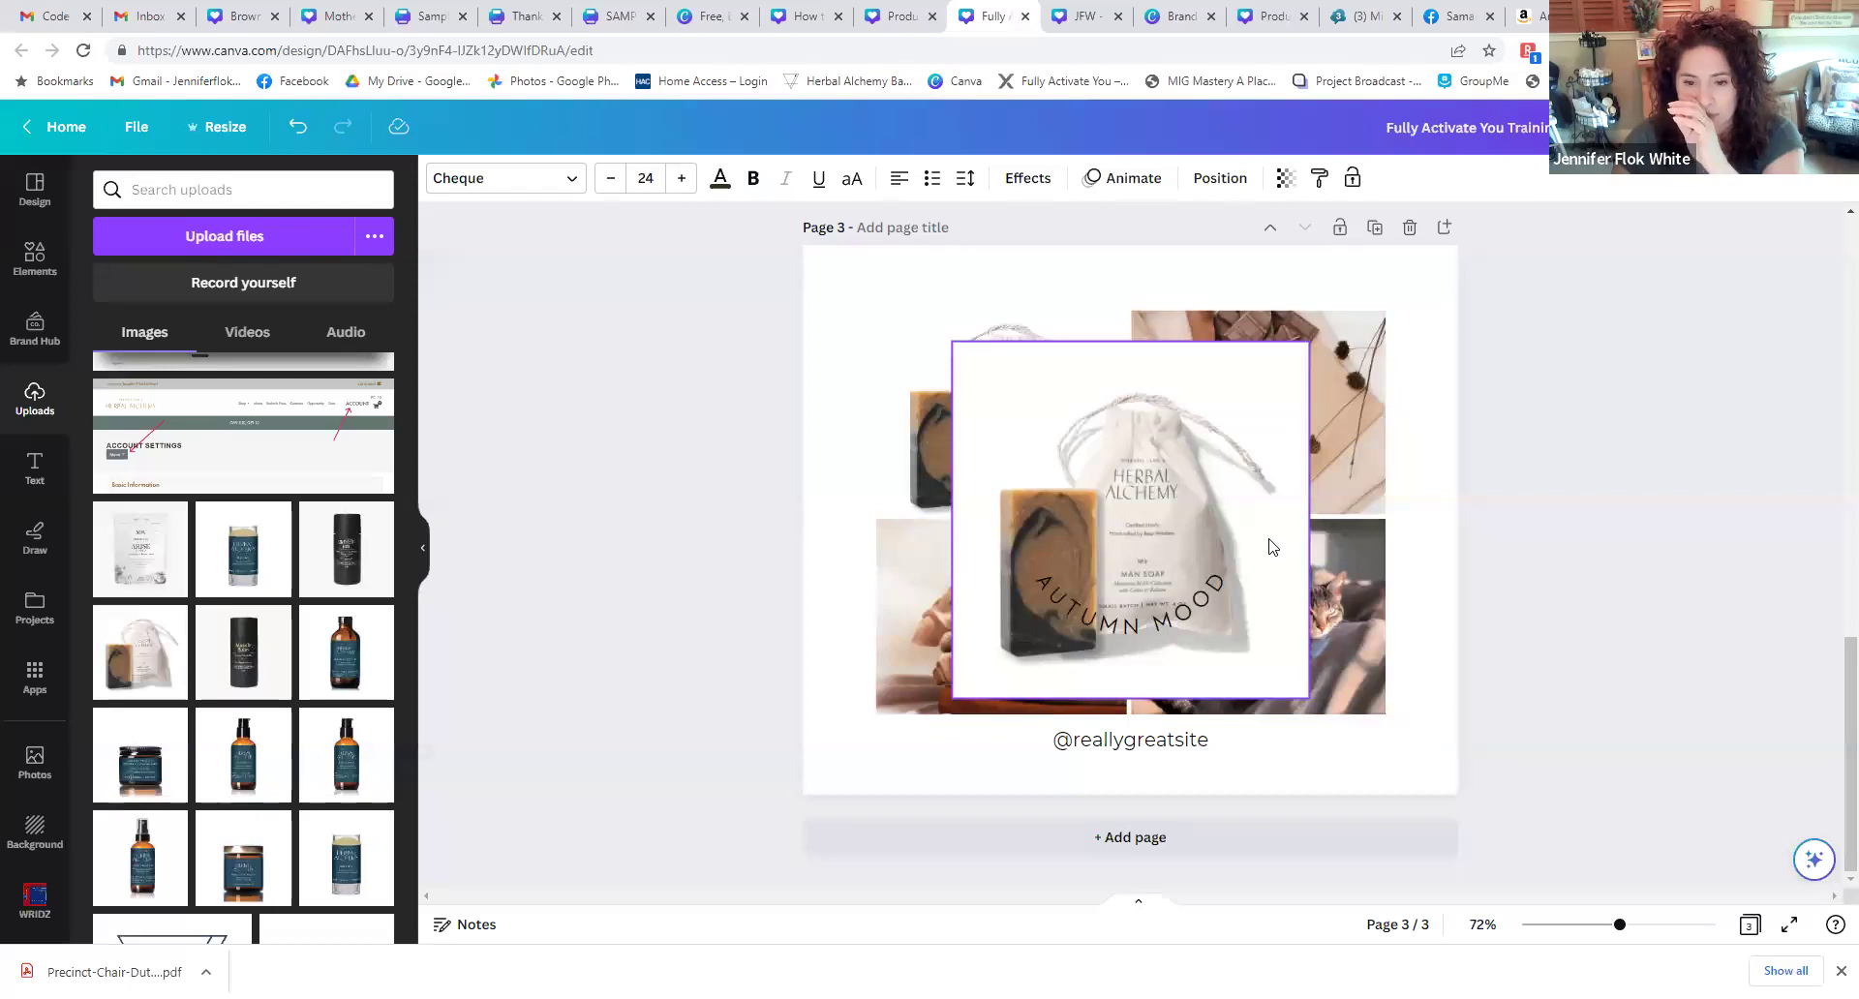
scroll(1272, 547, "up", 6)
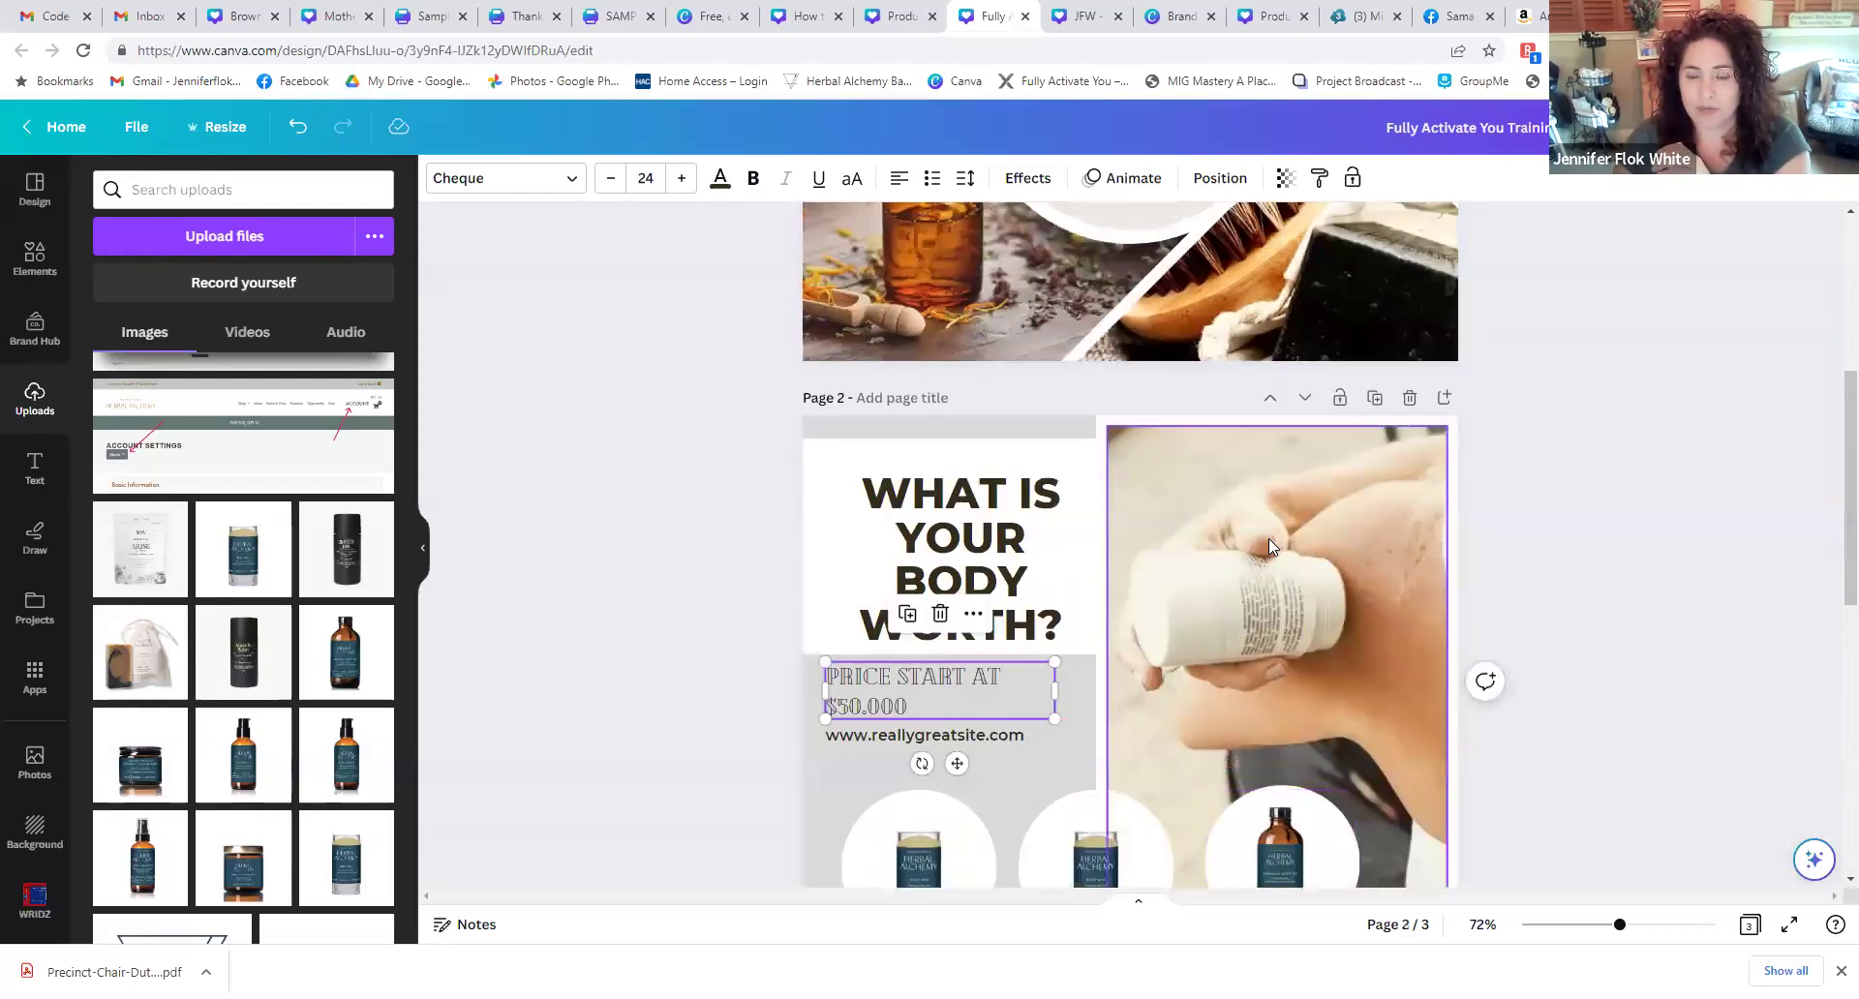
left_click(717, 614)
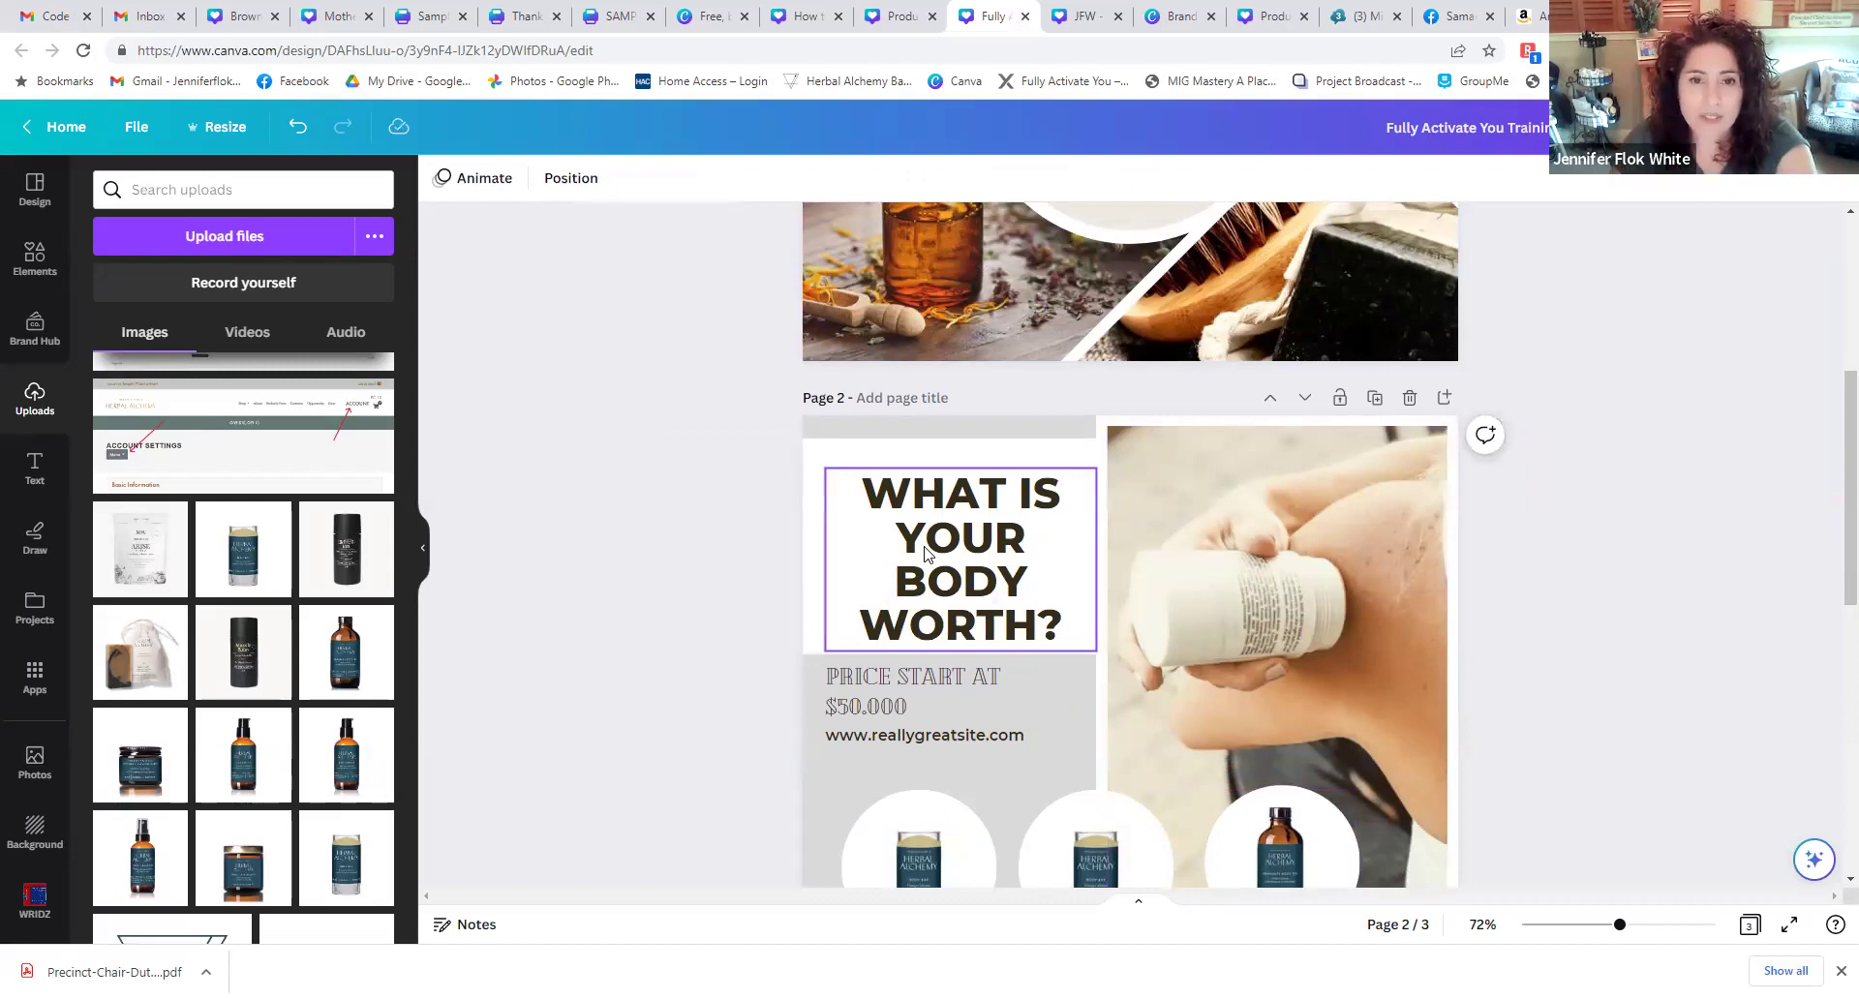
- Add a blank page after page 3 at the end of the design
scroll(854, 591, "down", 3)
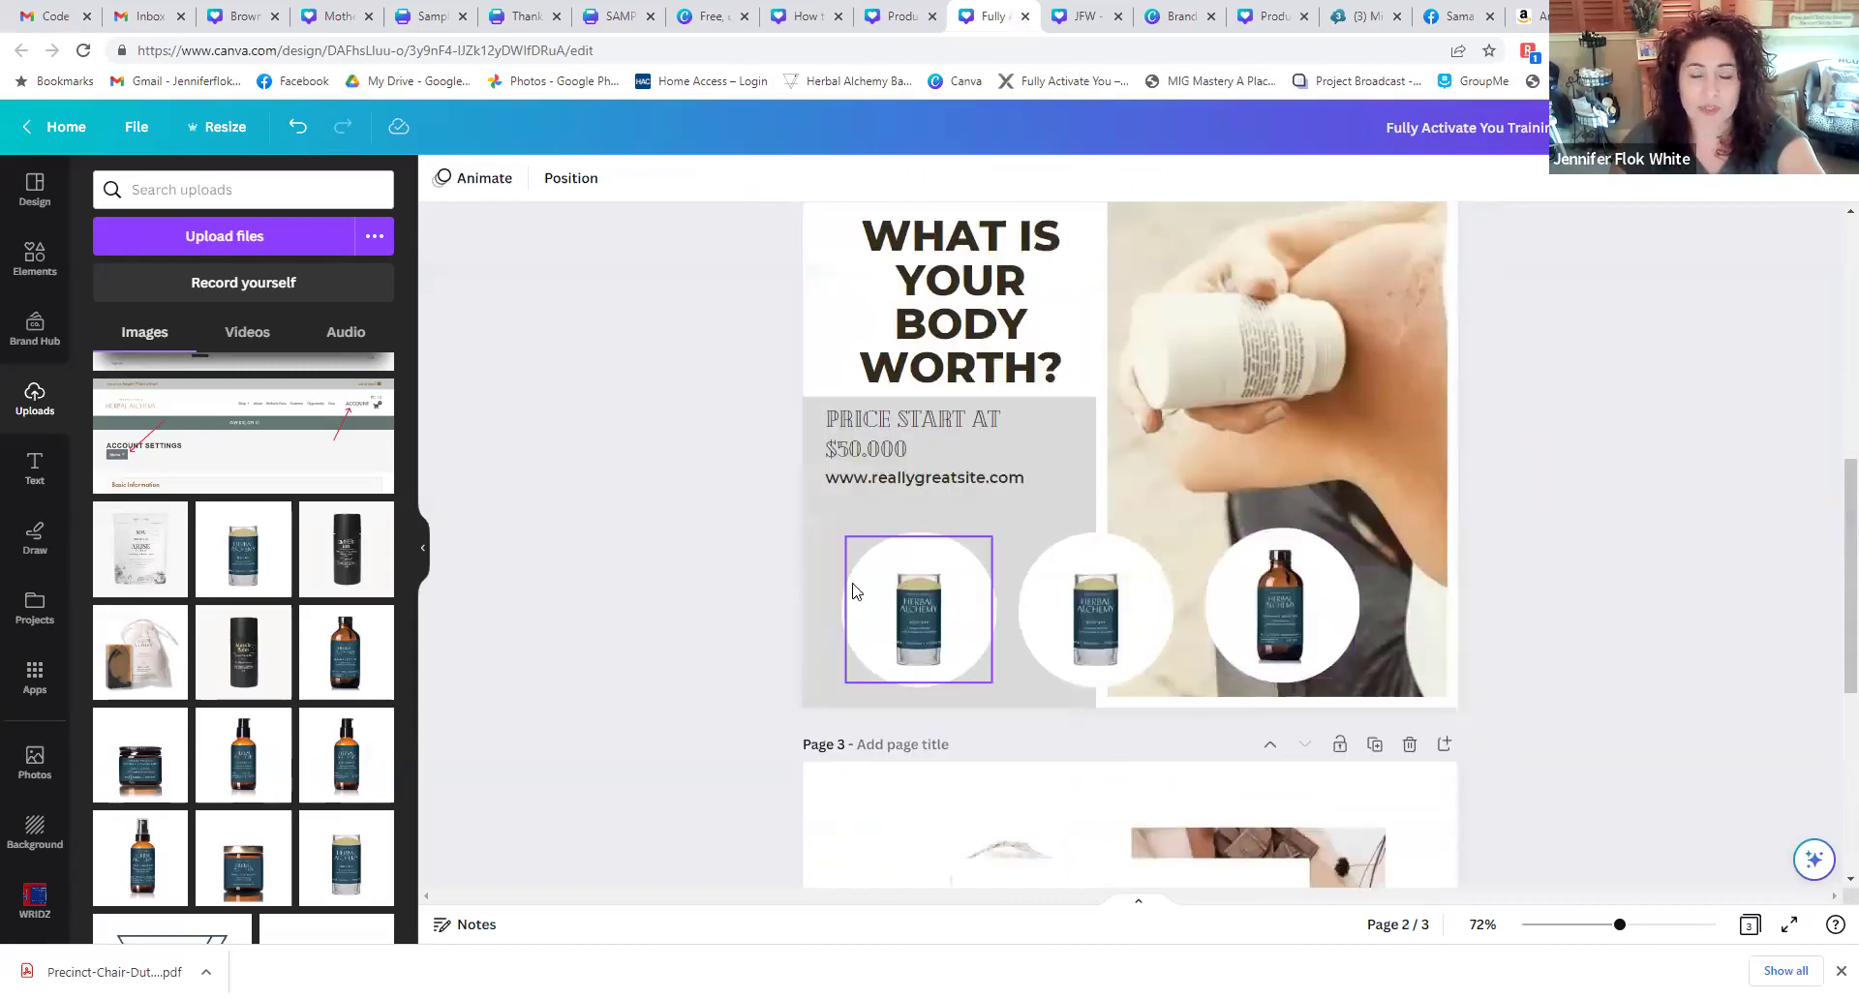
scroll(855, 591, "down", 6)
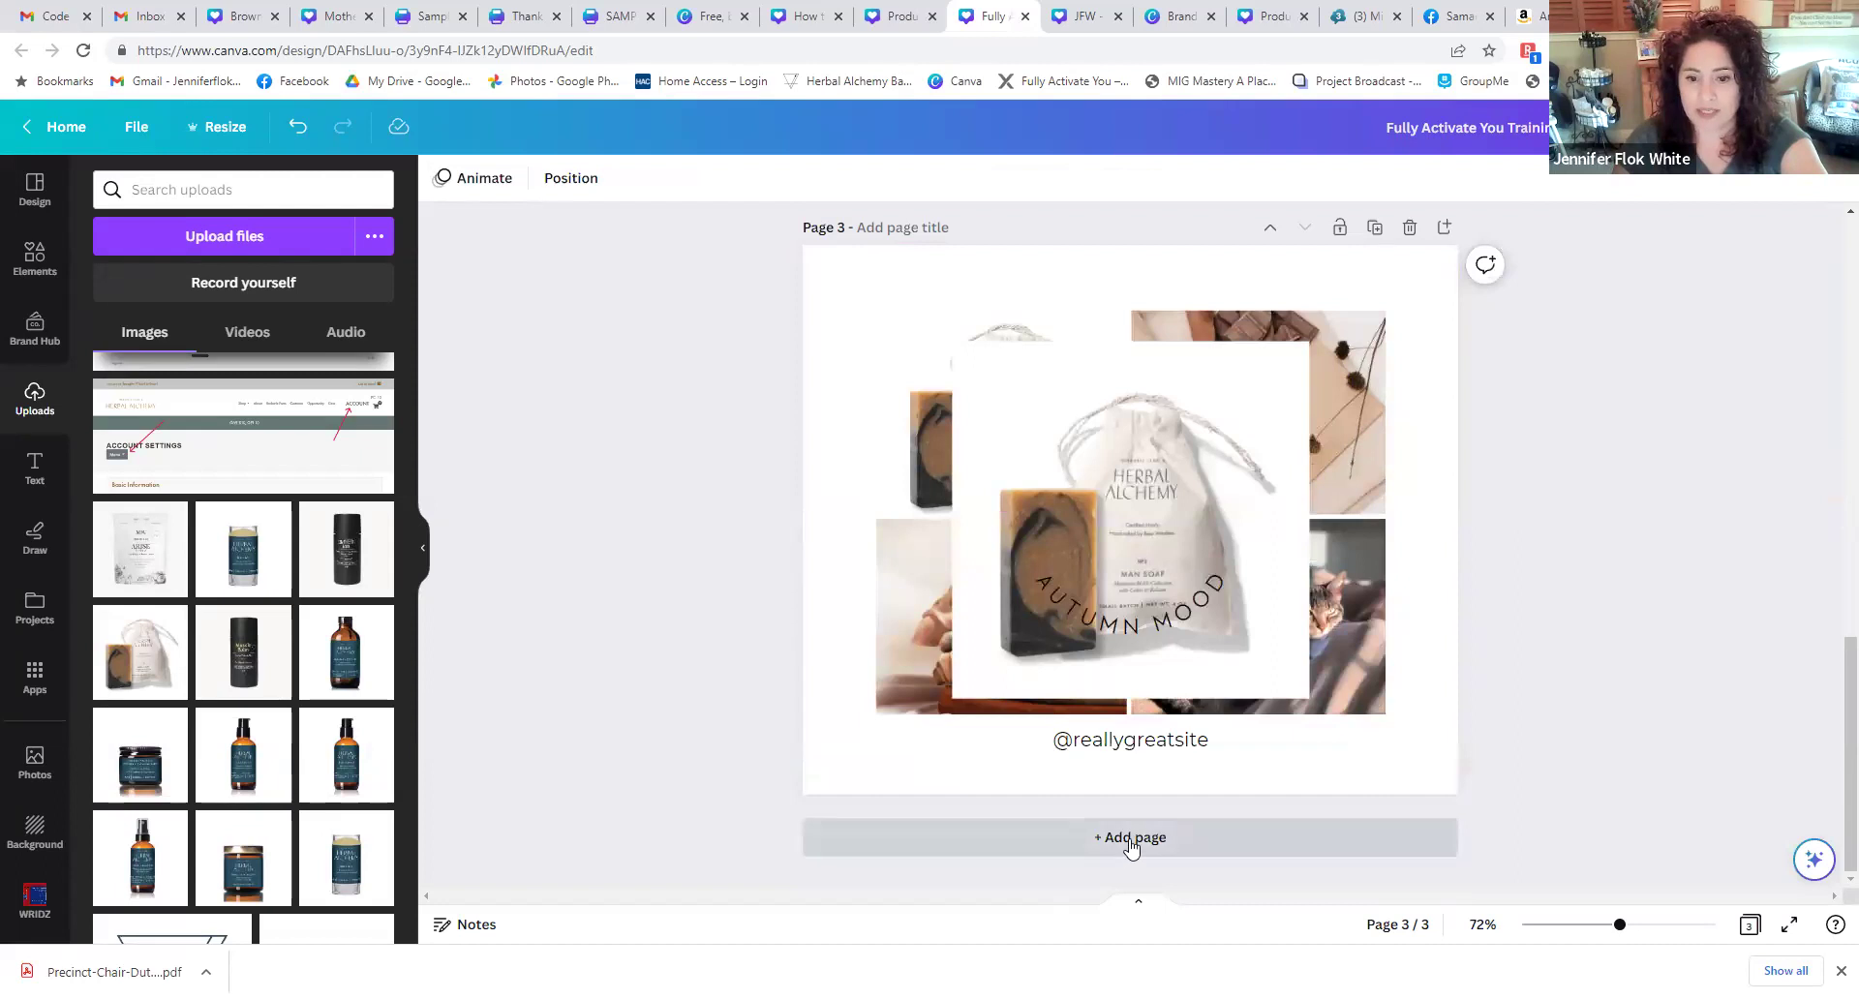
left_click(1131, 843)
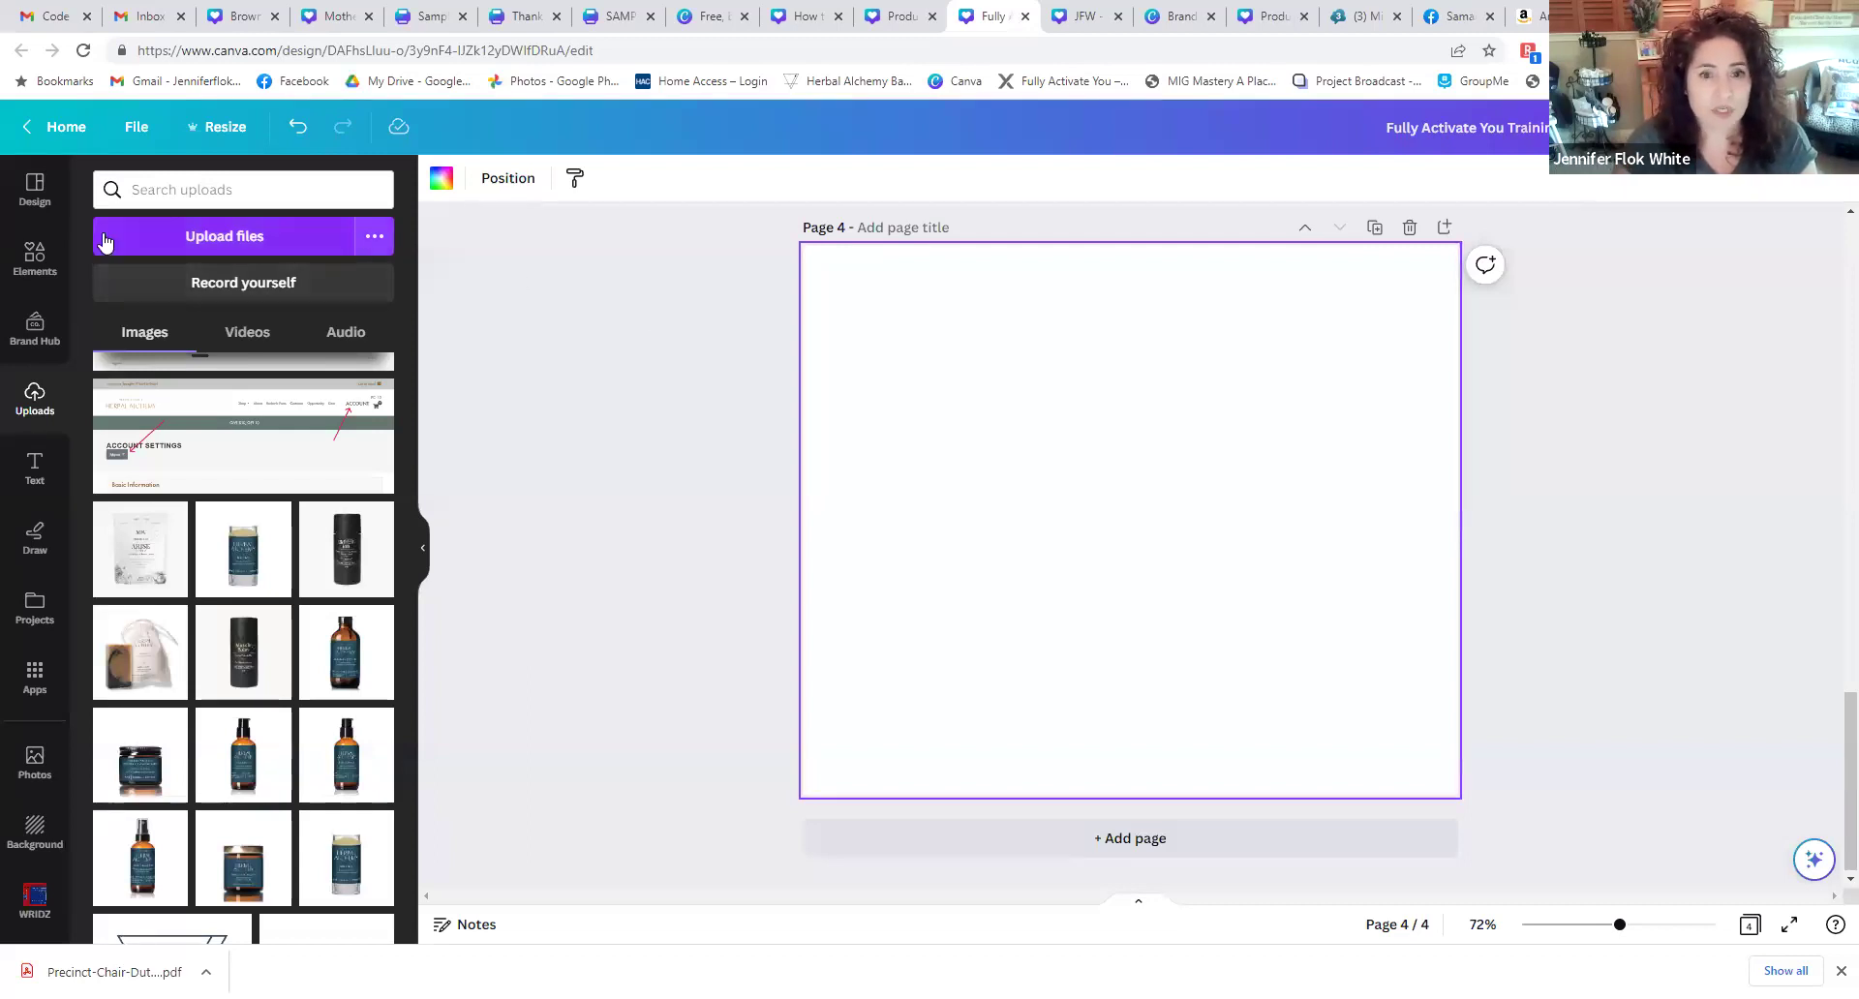
- Bring up the suggested Mothers day templates and replace that template search with "father day"
left_click(34, 191)
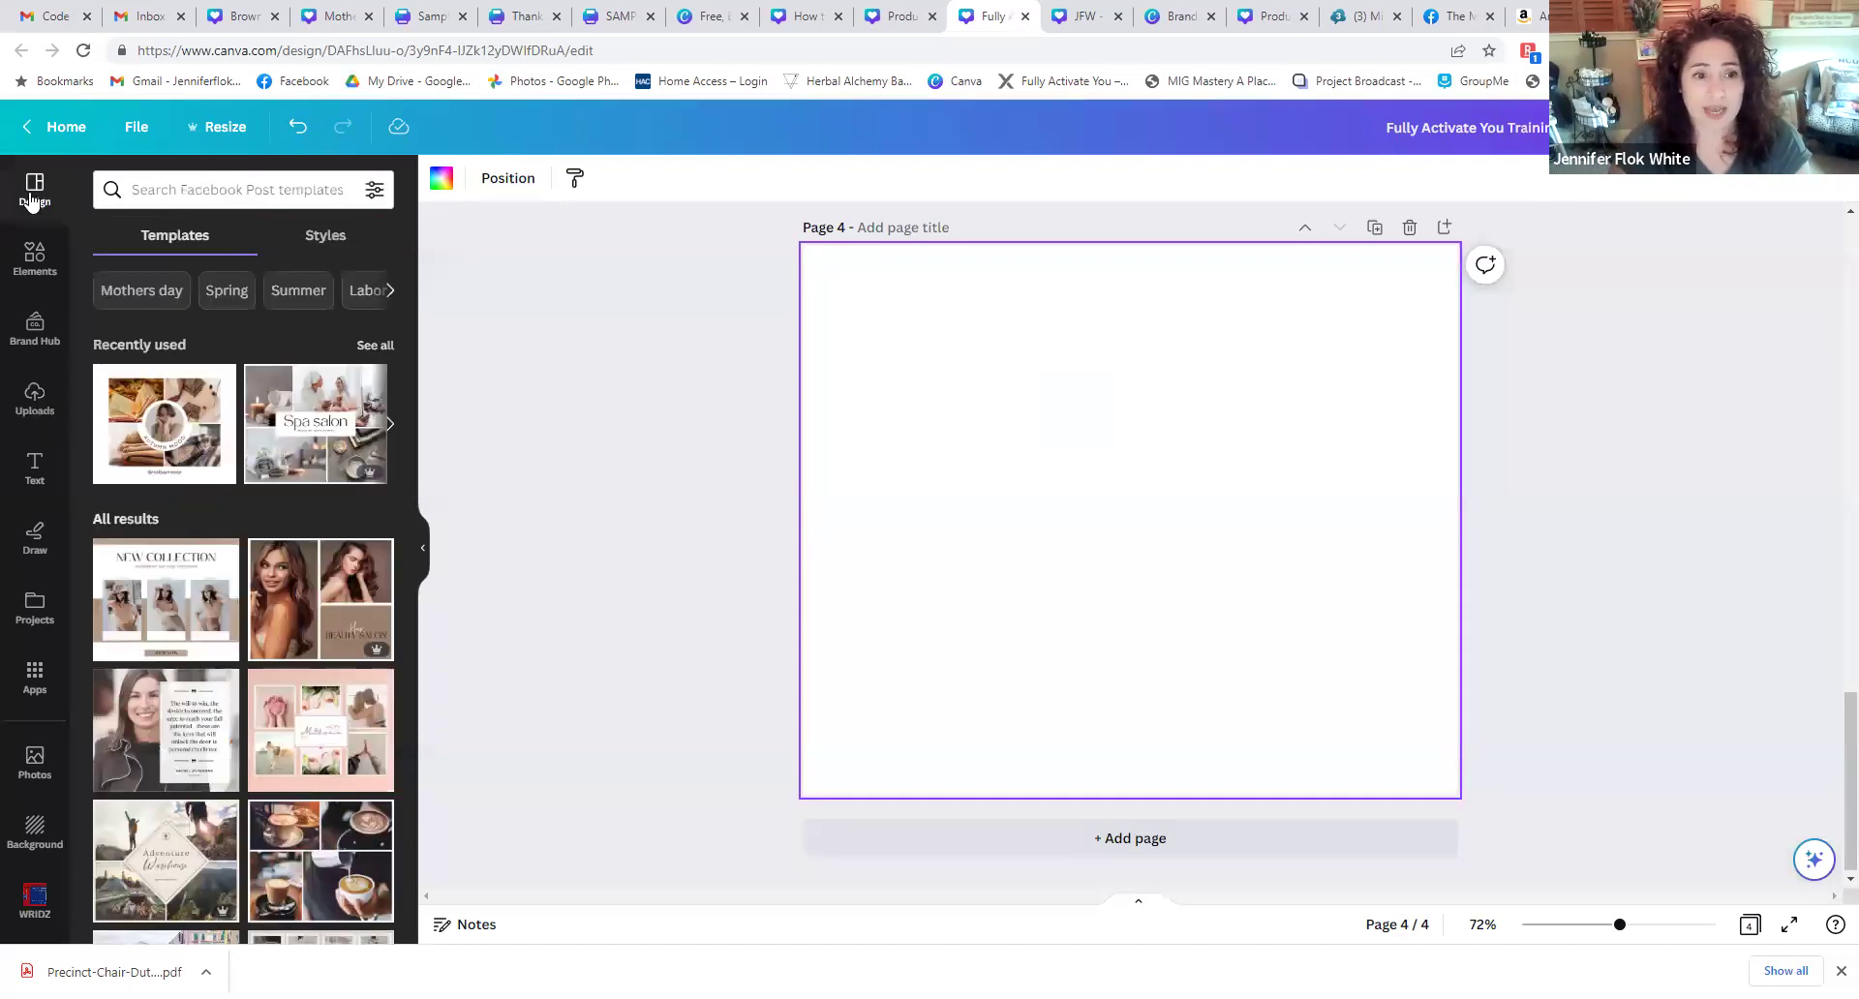
left_click(145, 291)
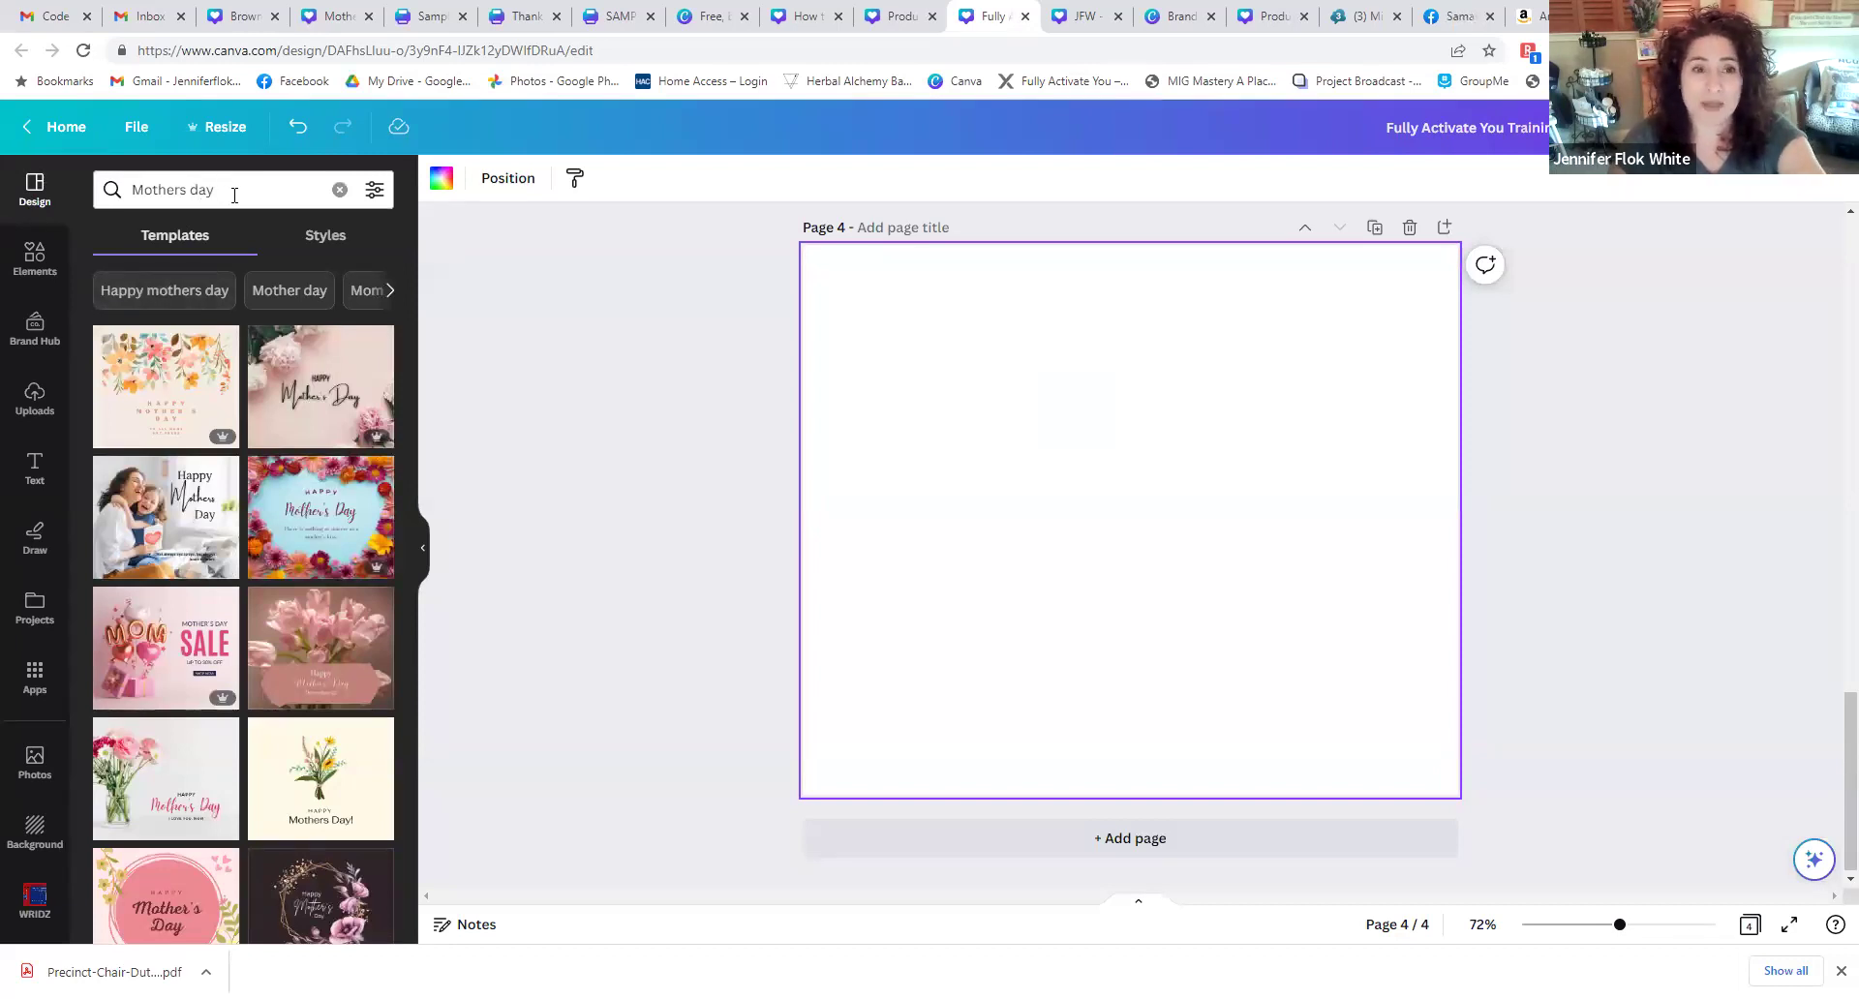
left_click_drag(233, 192, 51, 175)
type("father")
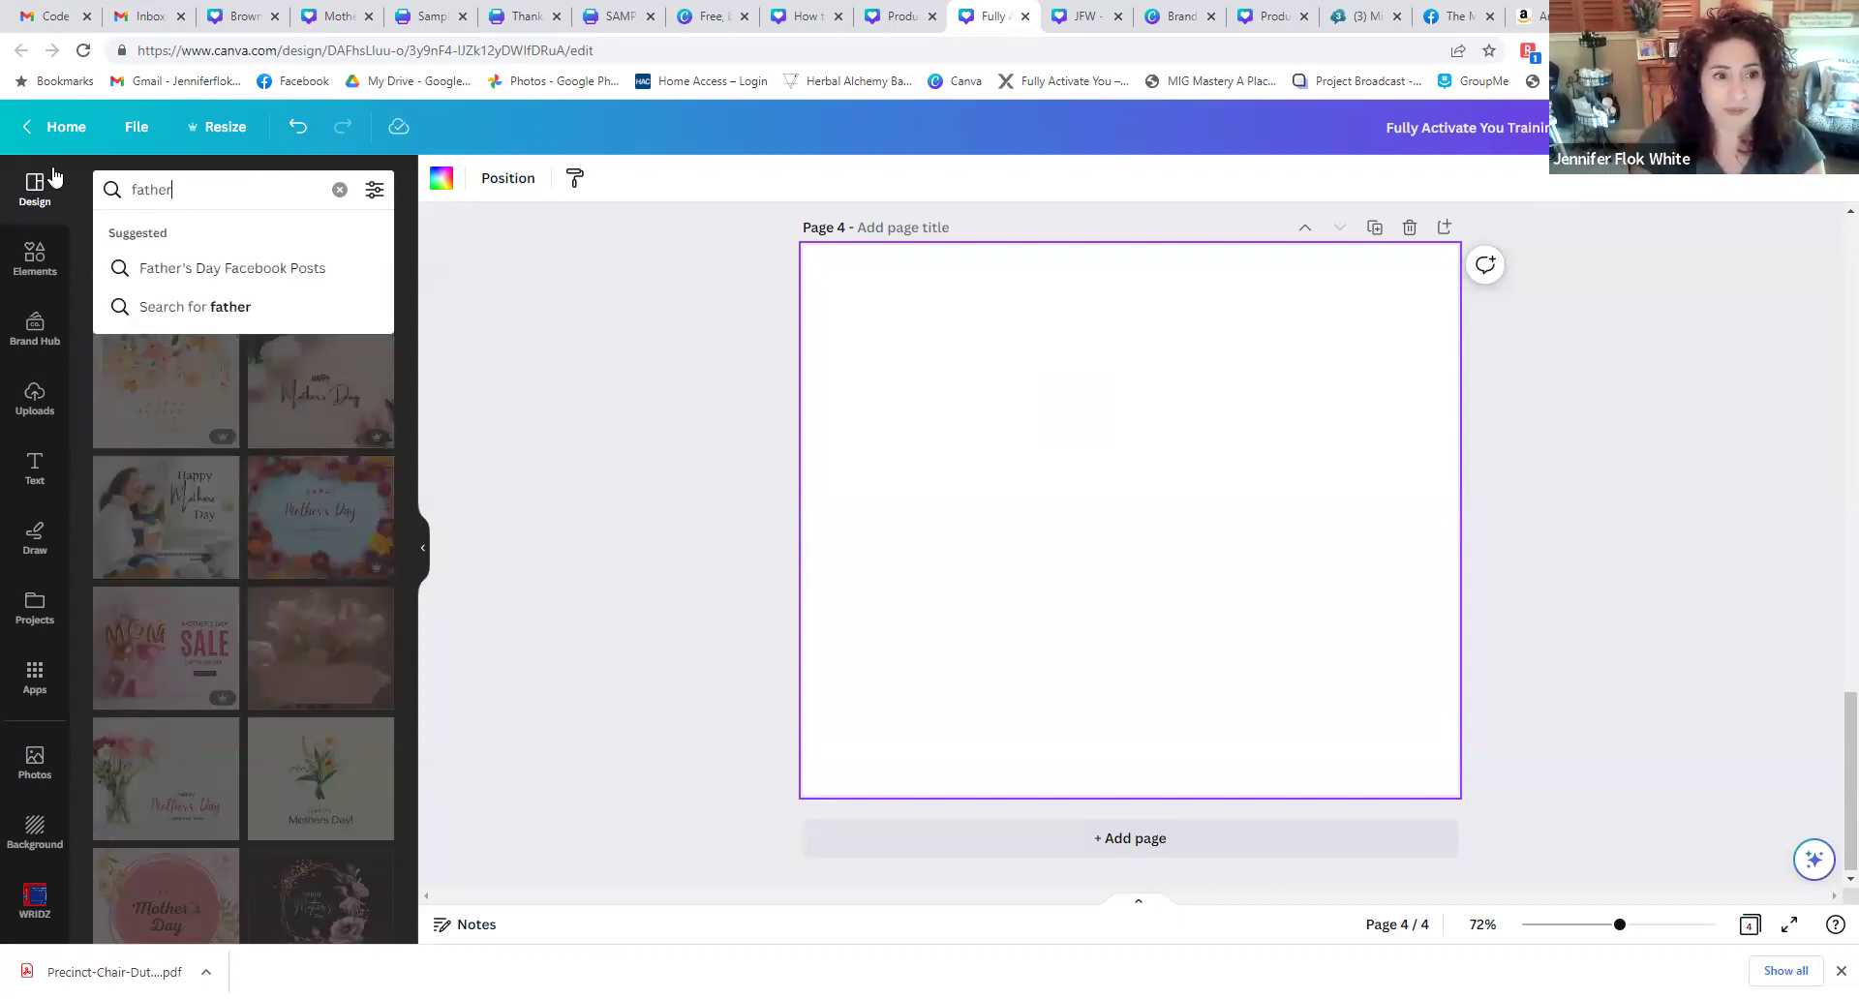
type(" day")
key("Return")
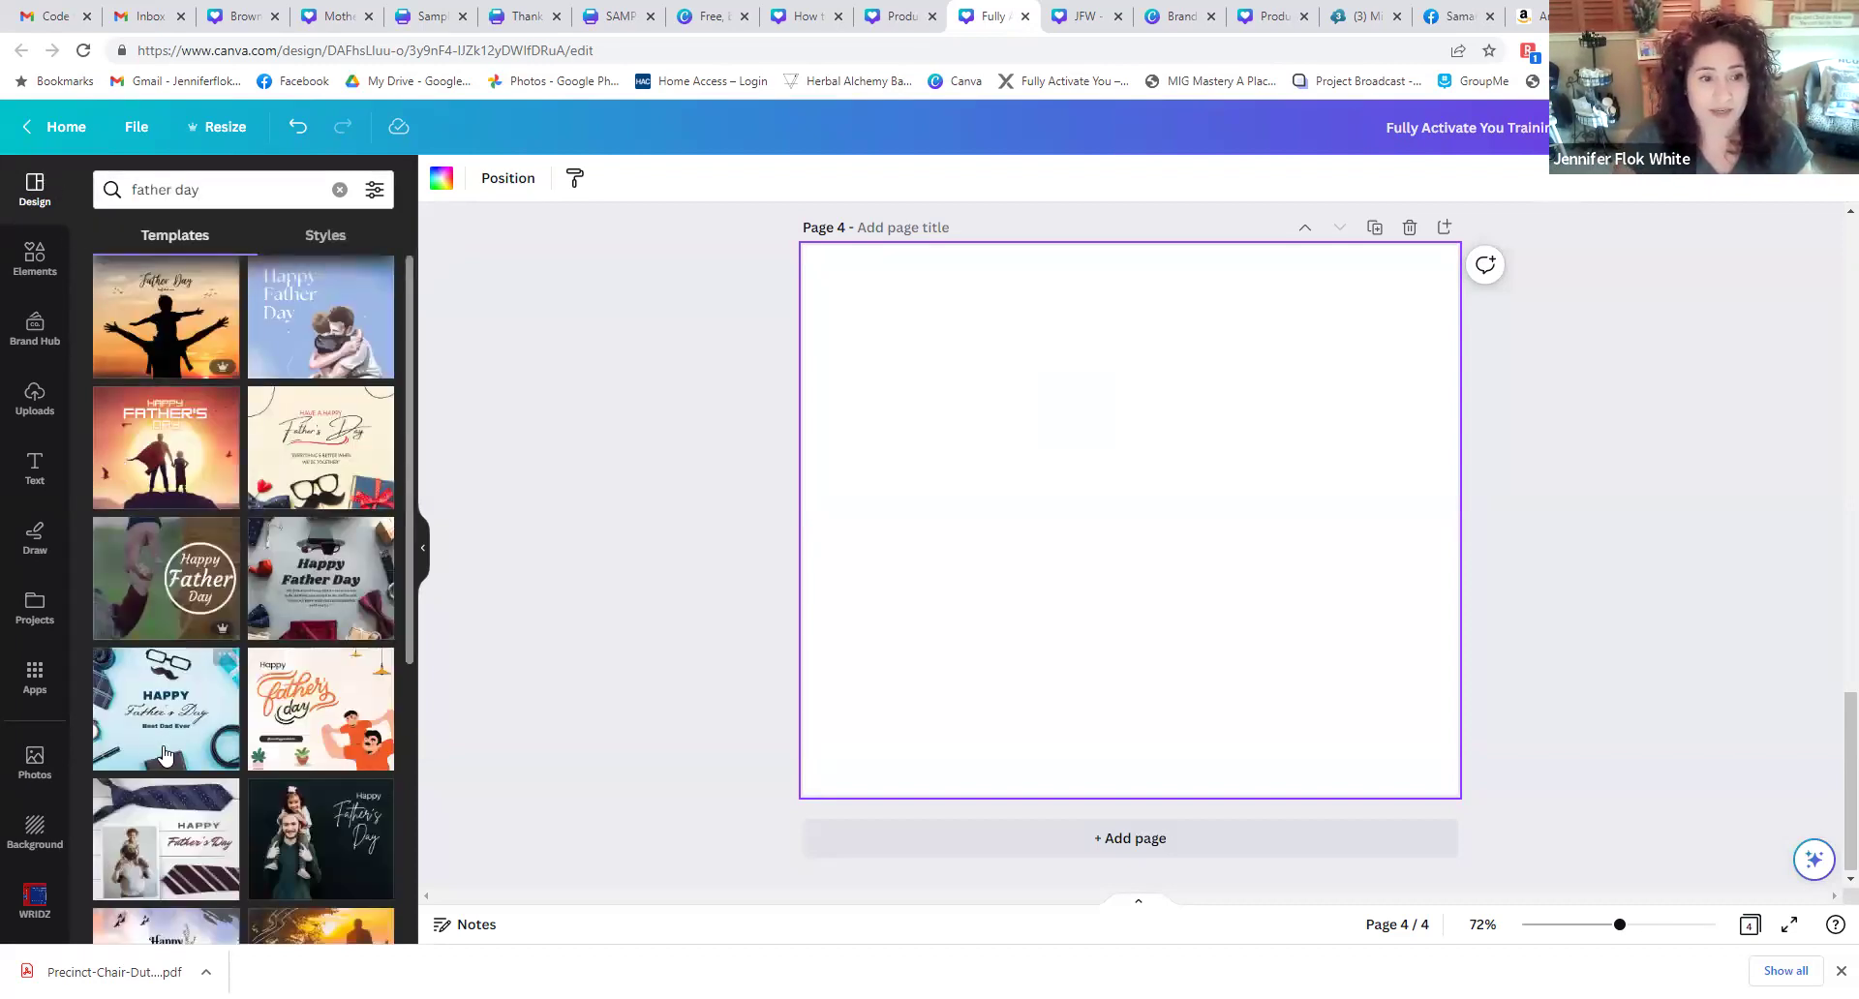
- Apply the Pink and White Minimalist Father day Facebook Post template with three polaroid photos to page 4
scroll(289, 642, "down", 5)
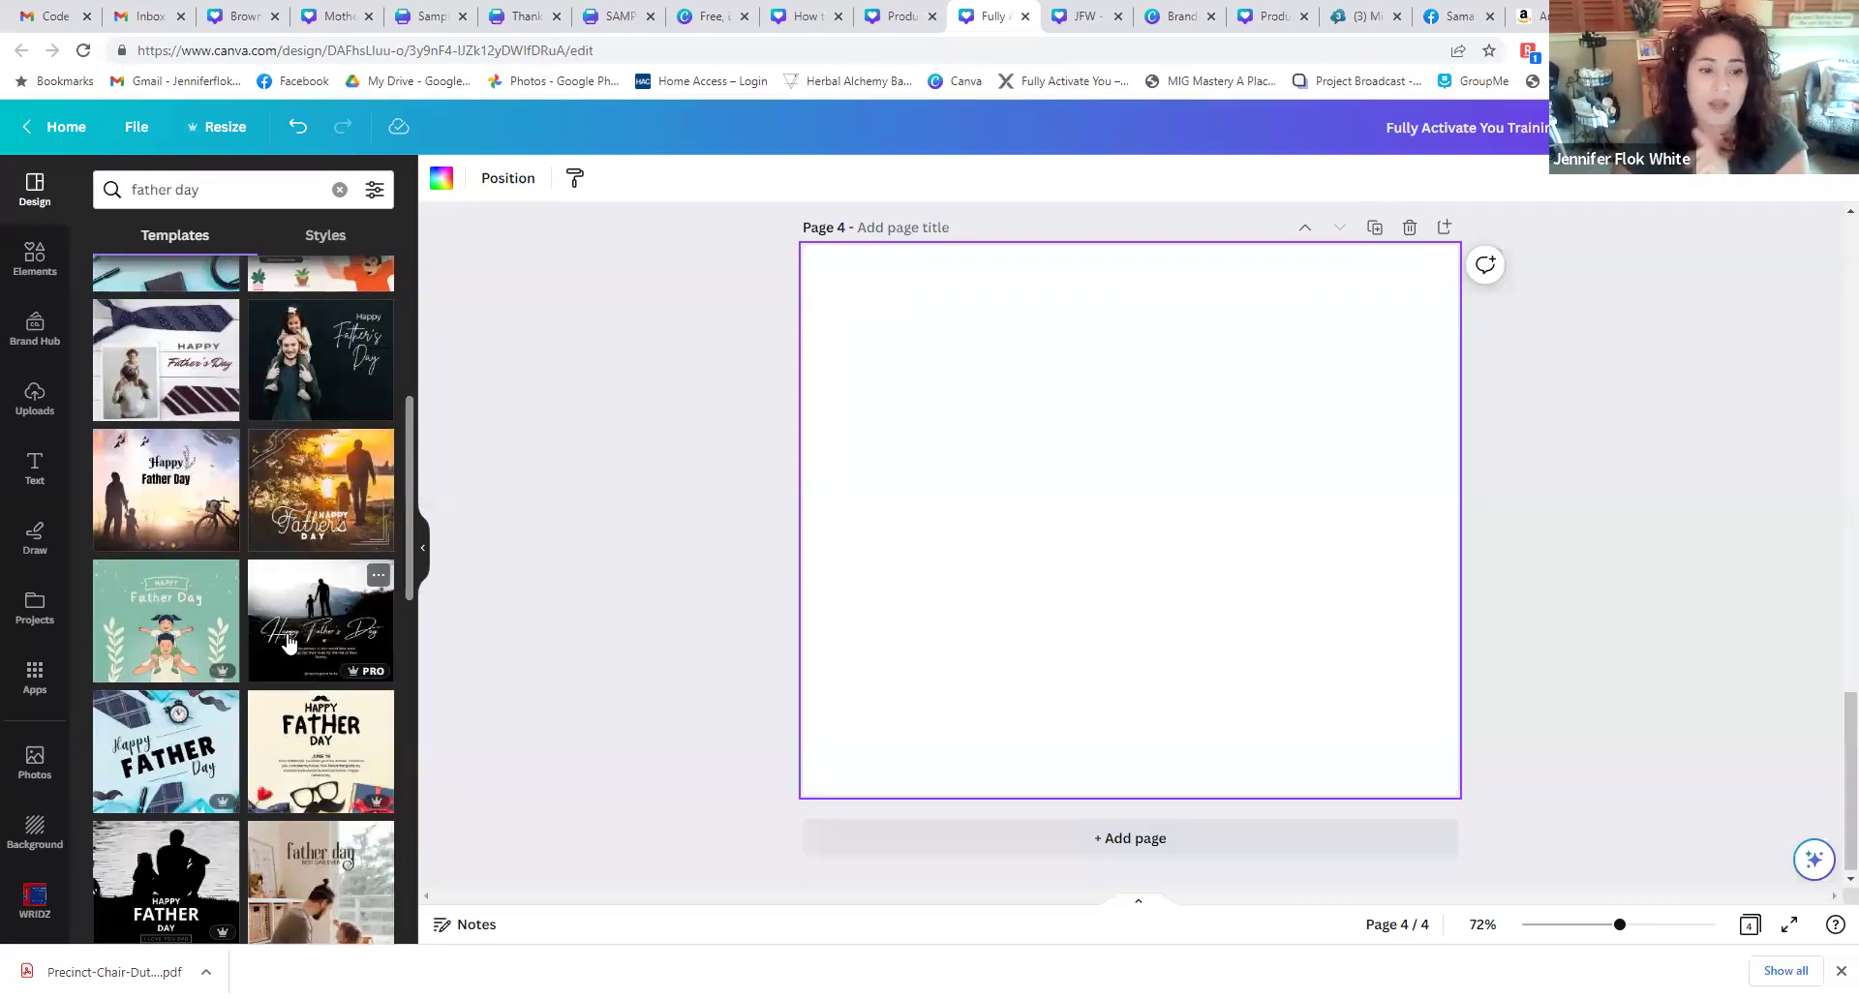
scroll(289, 641, "down", 5)
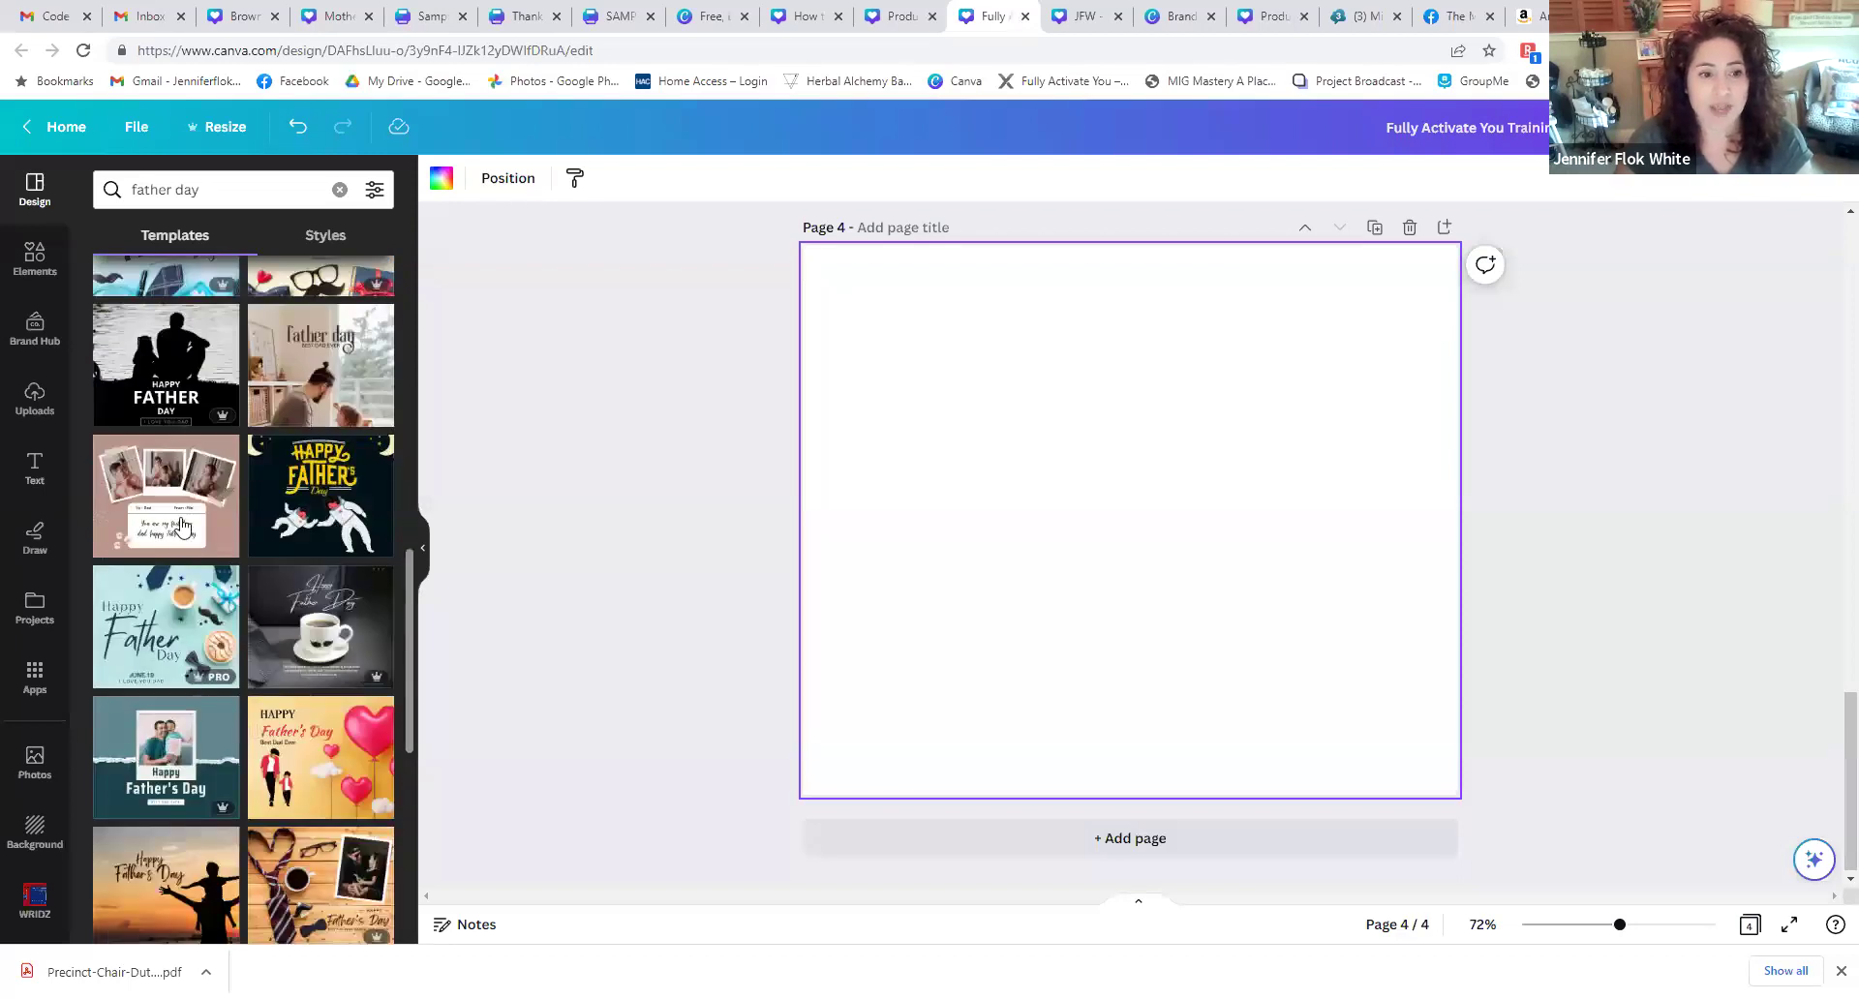
left_click(162, 484)
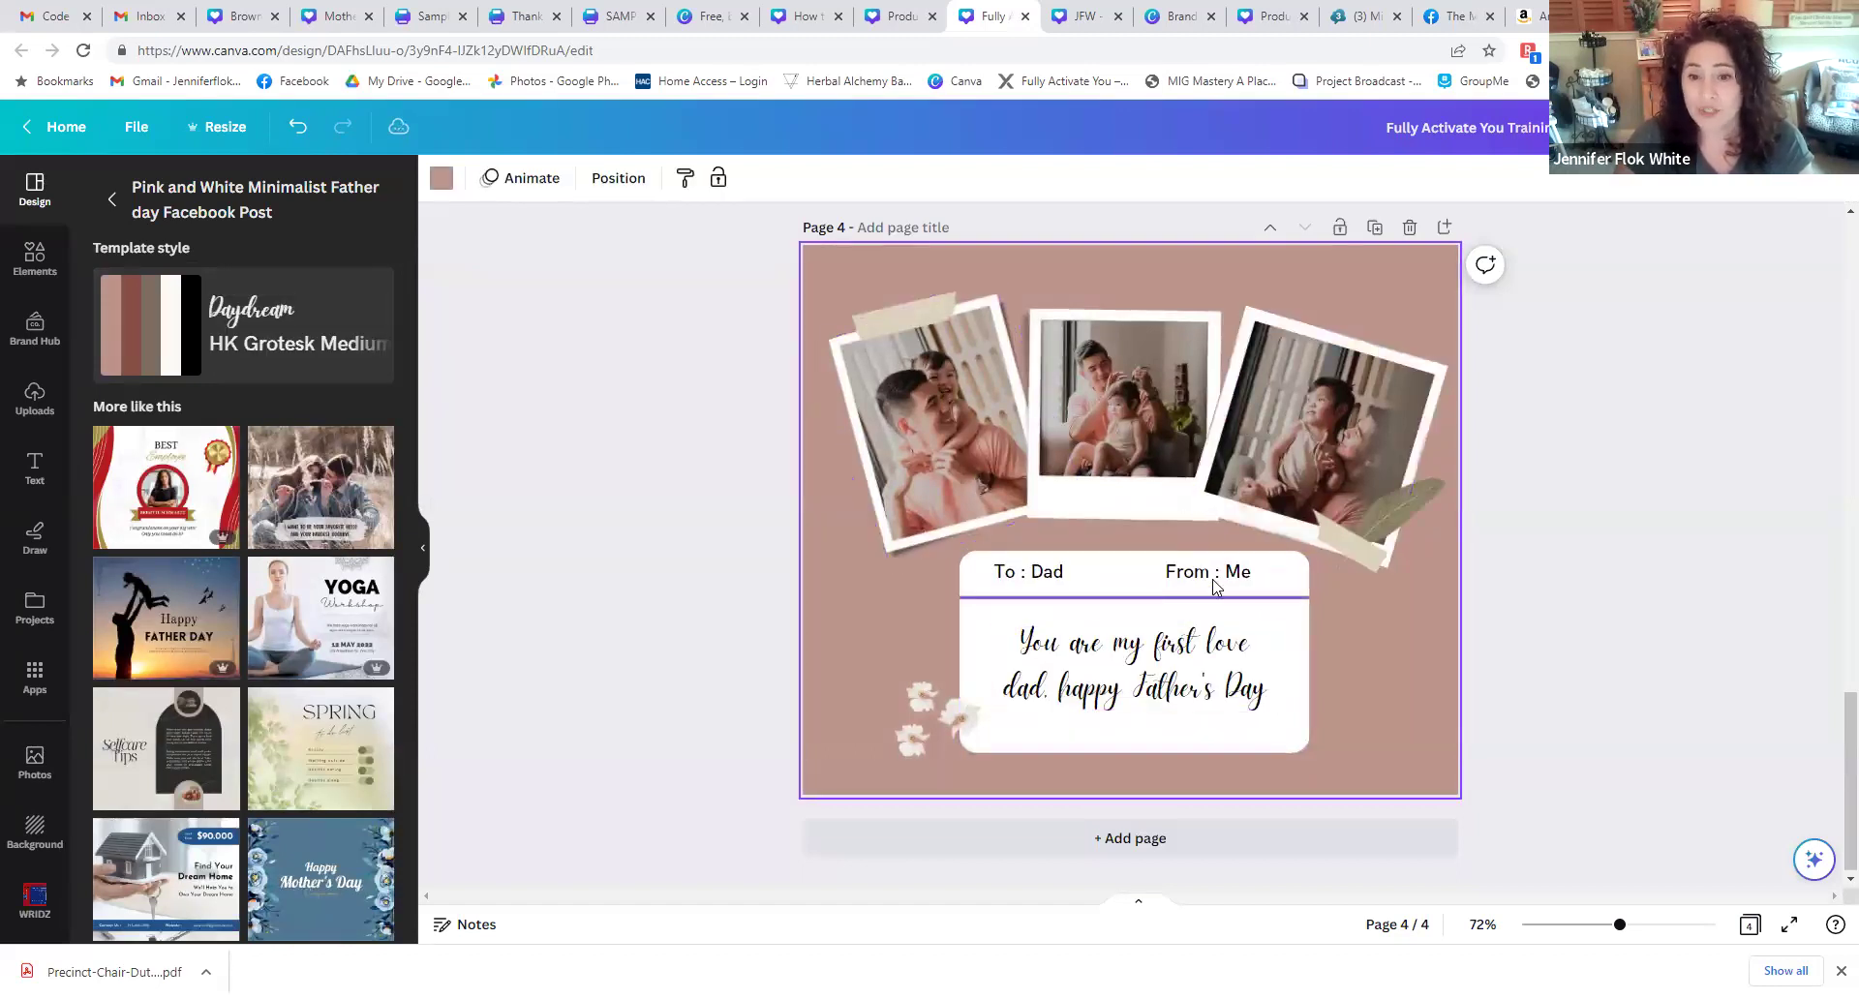
left_click(1080, 668)
left_click(1080, 667)
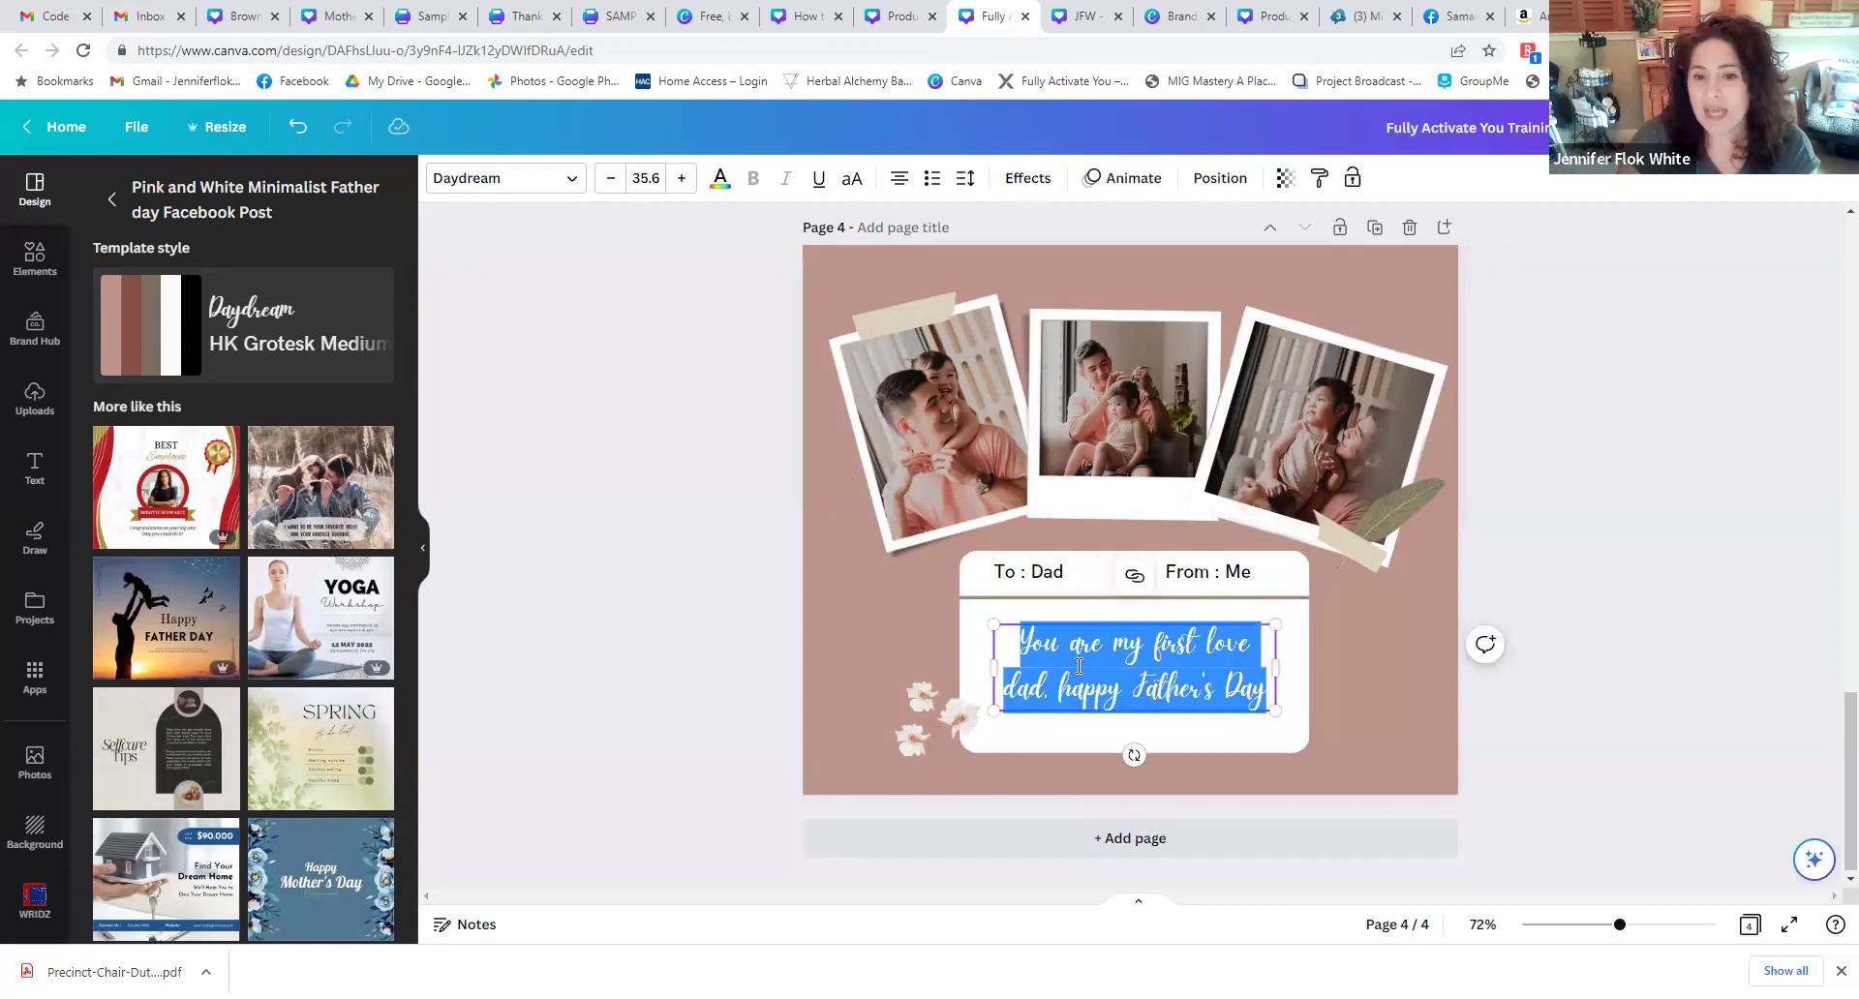
left_click(675, 701)
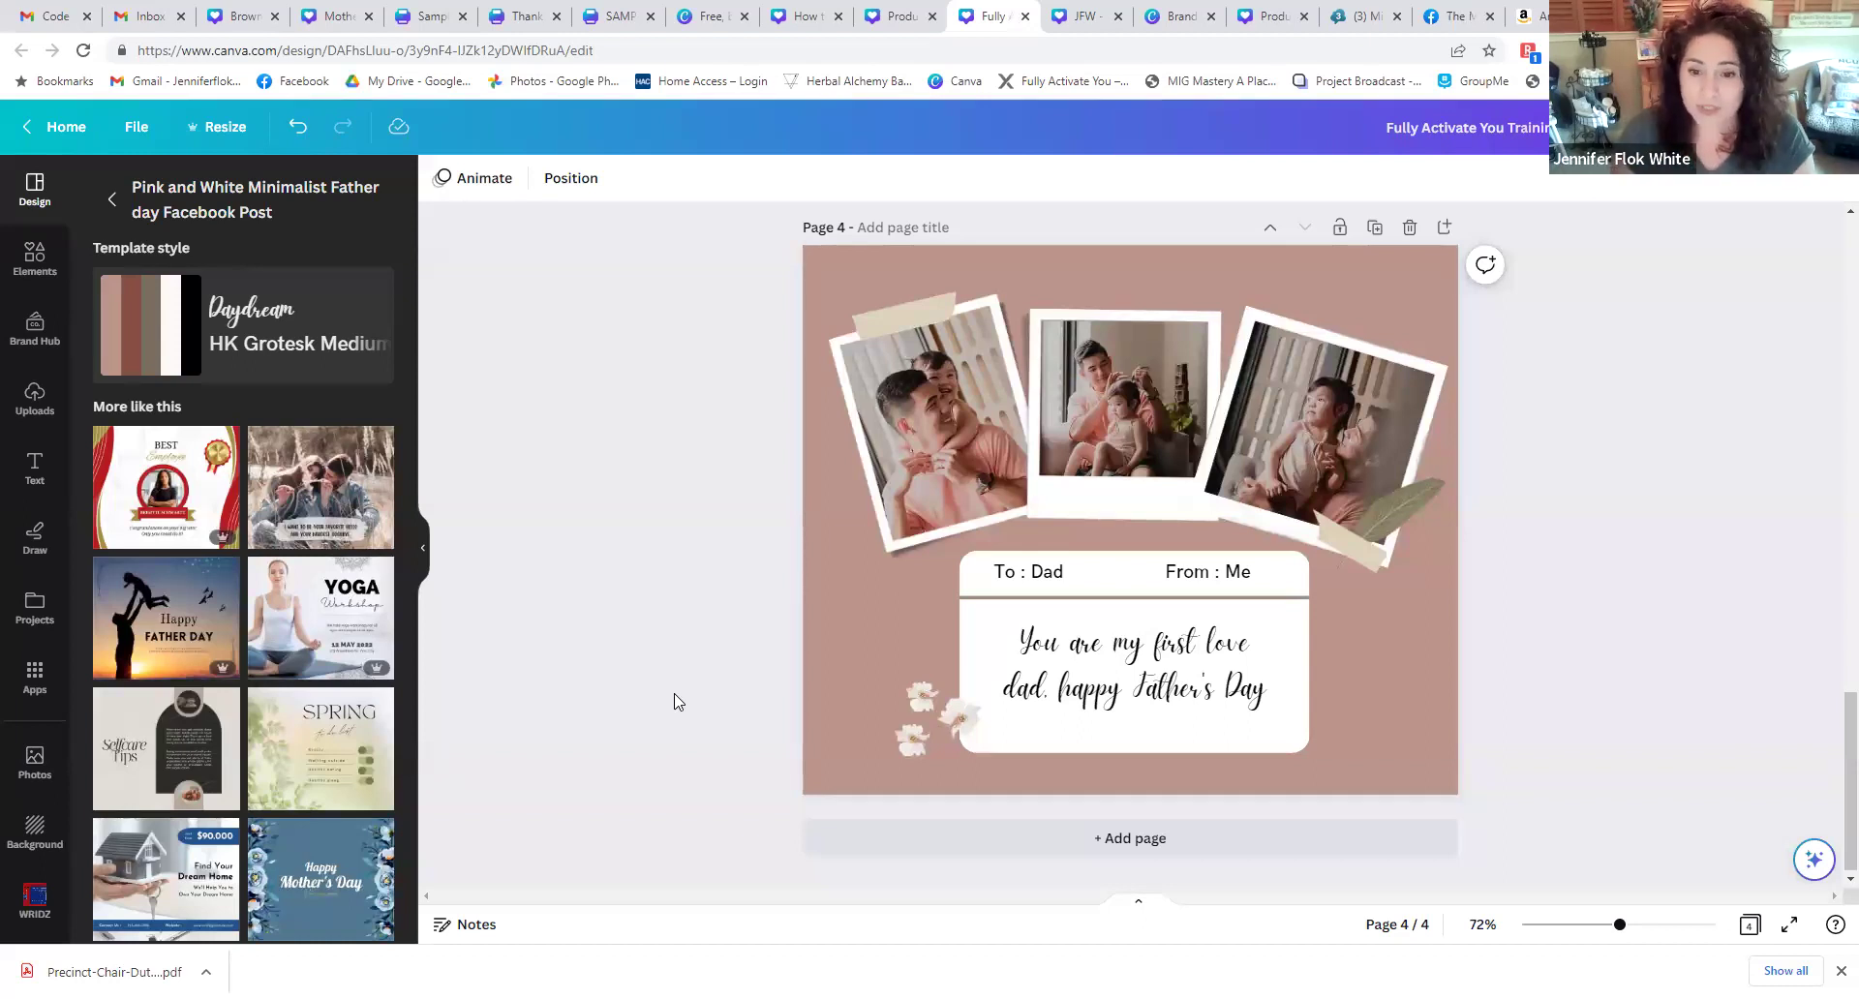
- Replace the script message on page 4's white card with "For the manly man in my life!"
double_click(1055, 648)
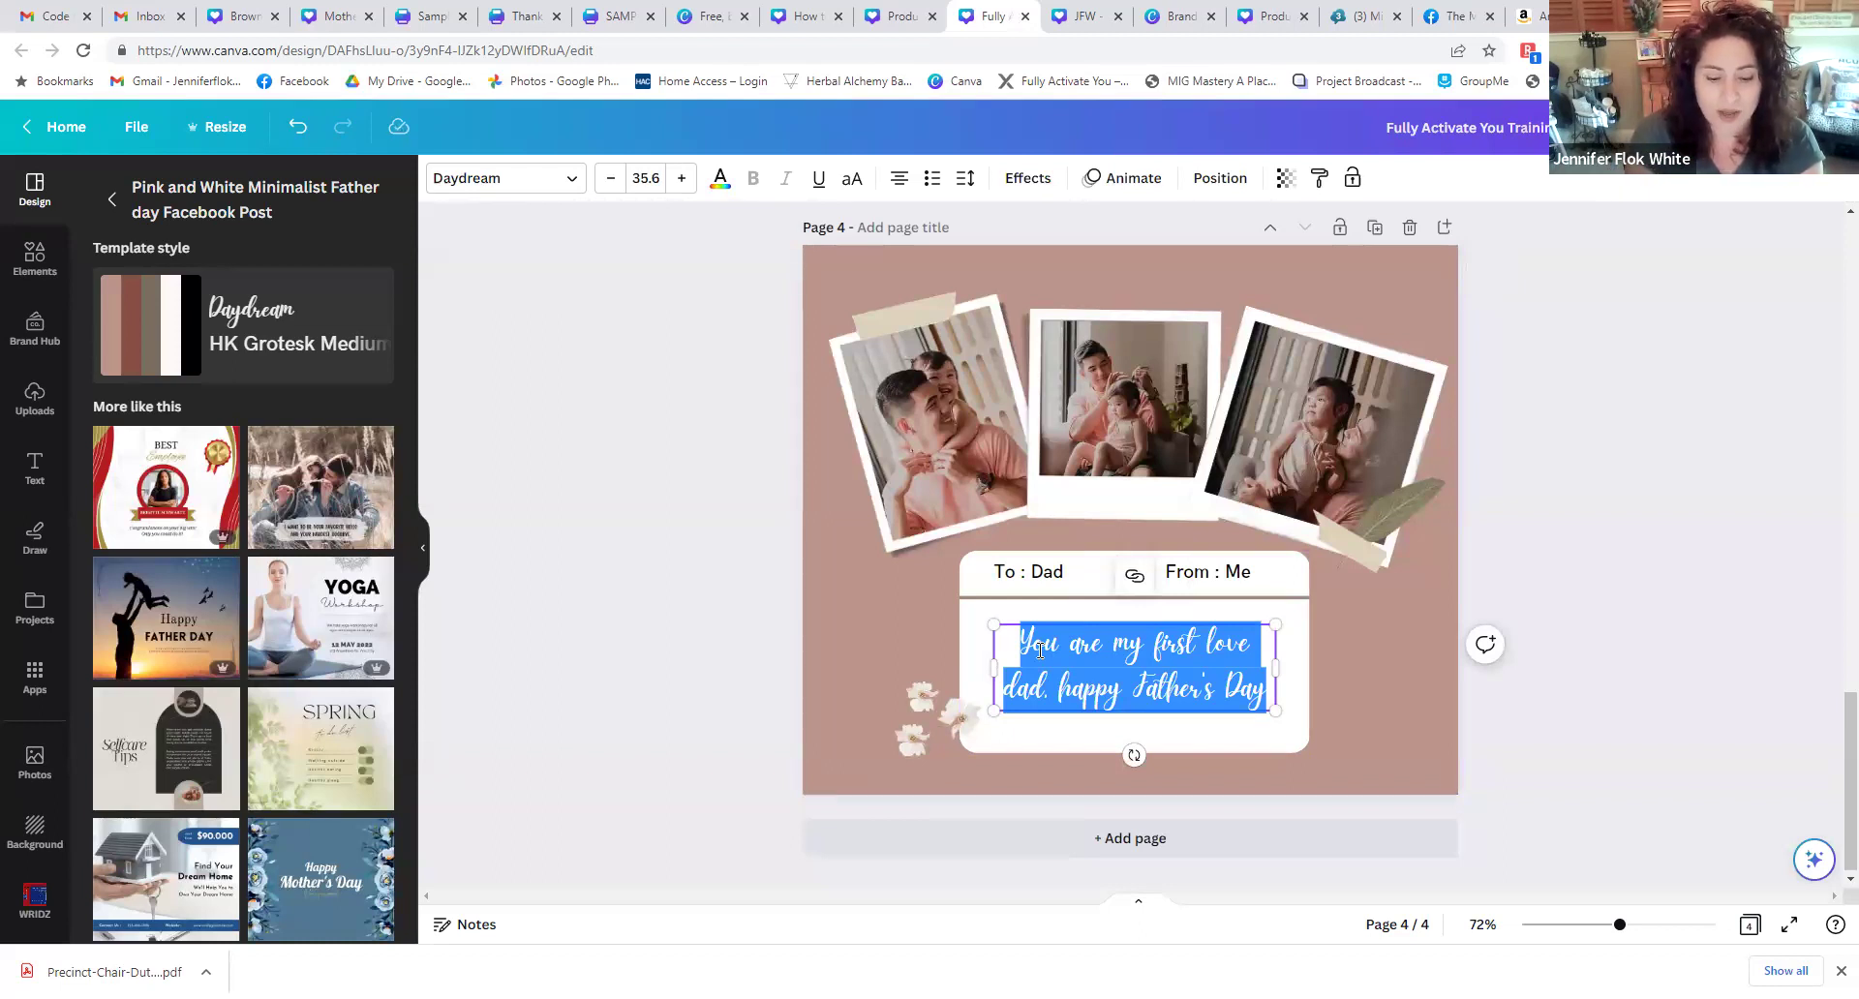
type("For the manly man in my")
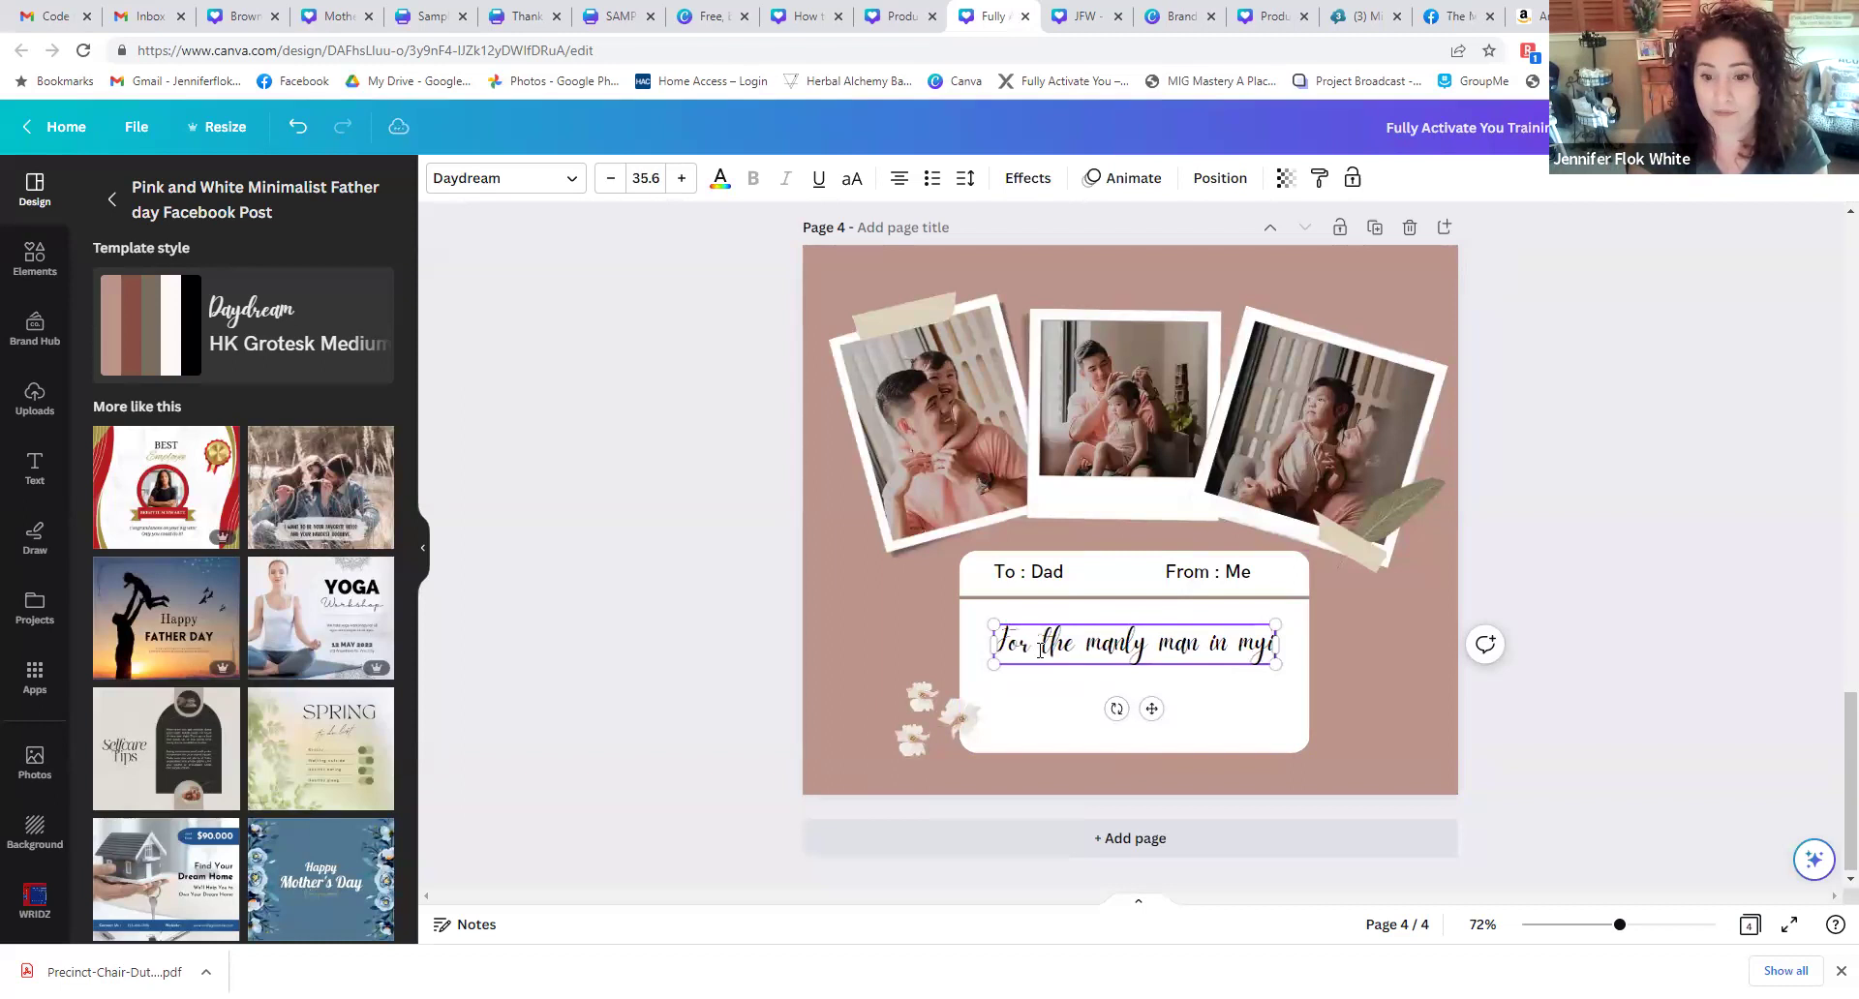
type(" life!")
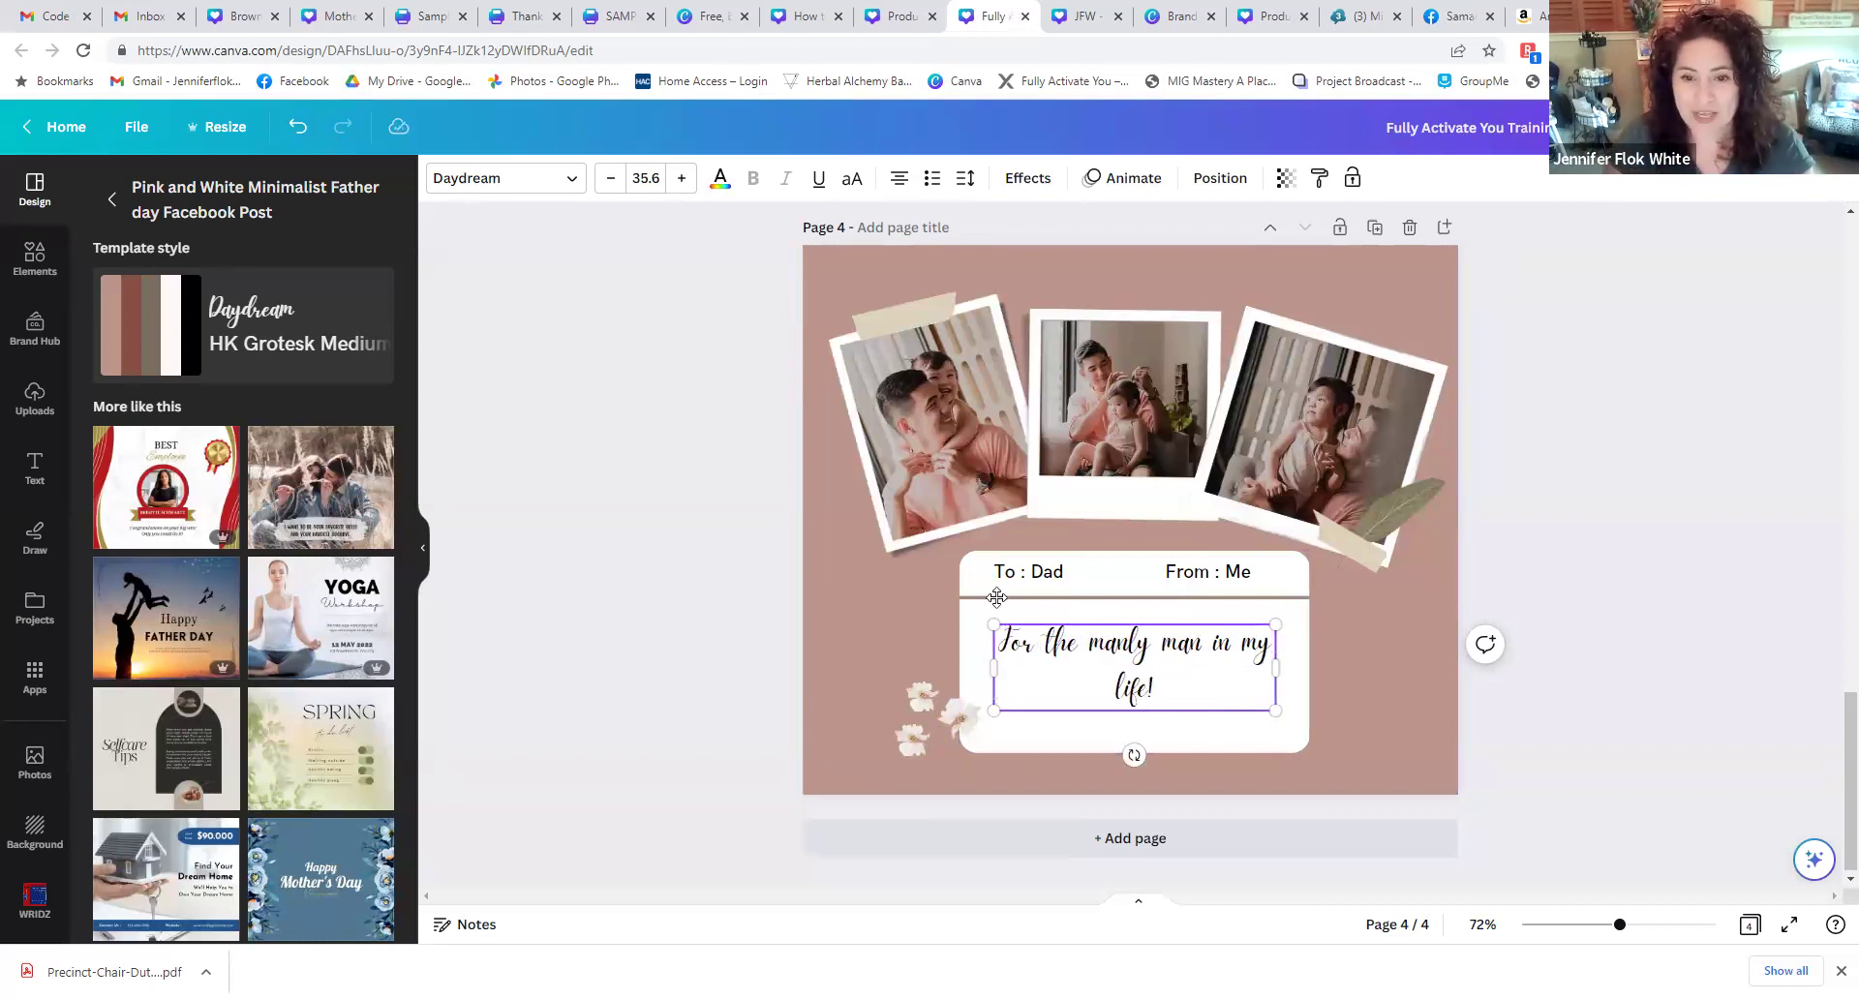
- Increase the font size of page 4's card message to 48.6
left_click(1169, 673)
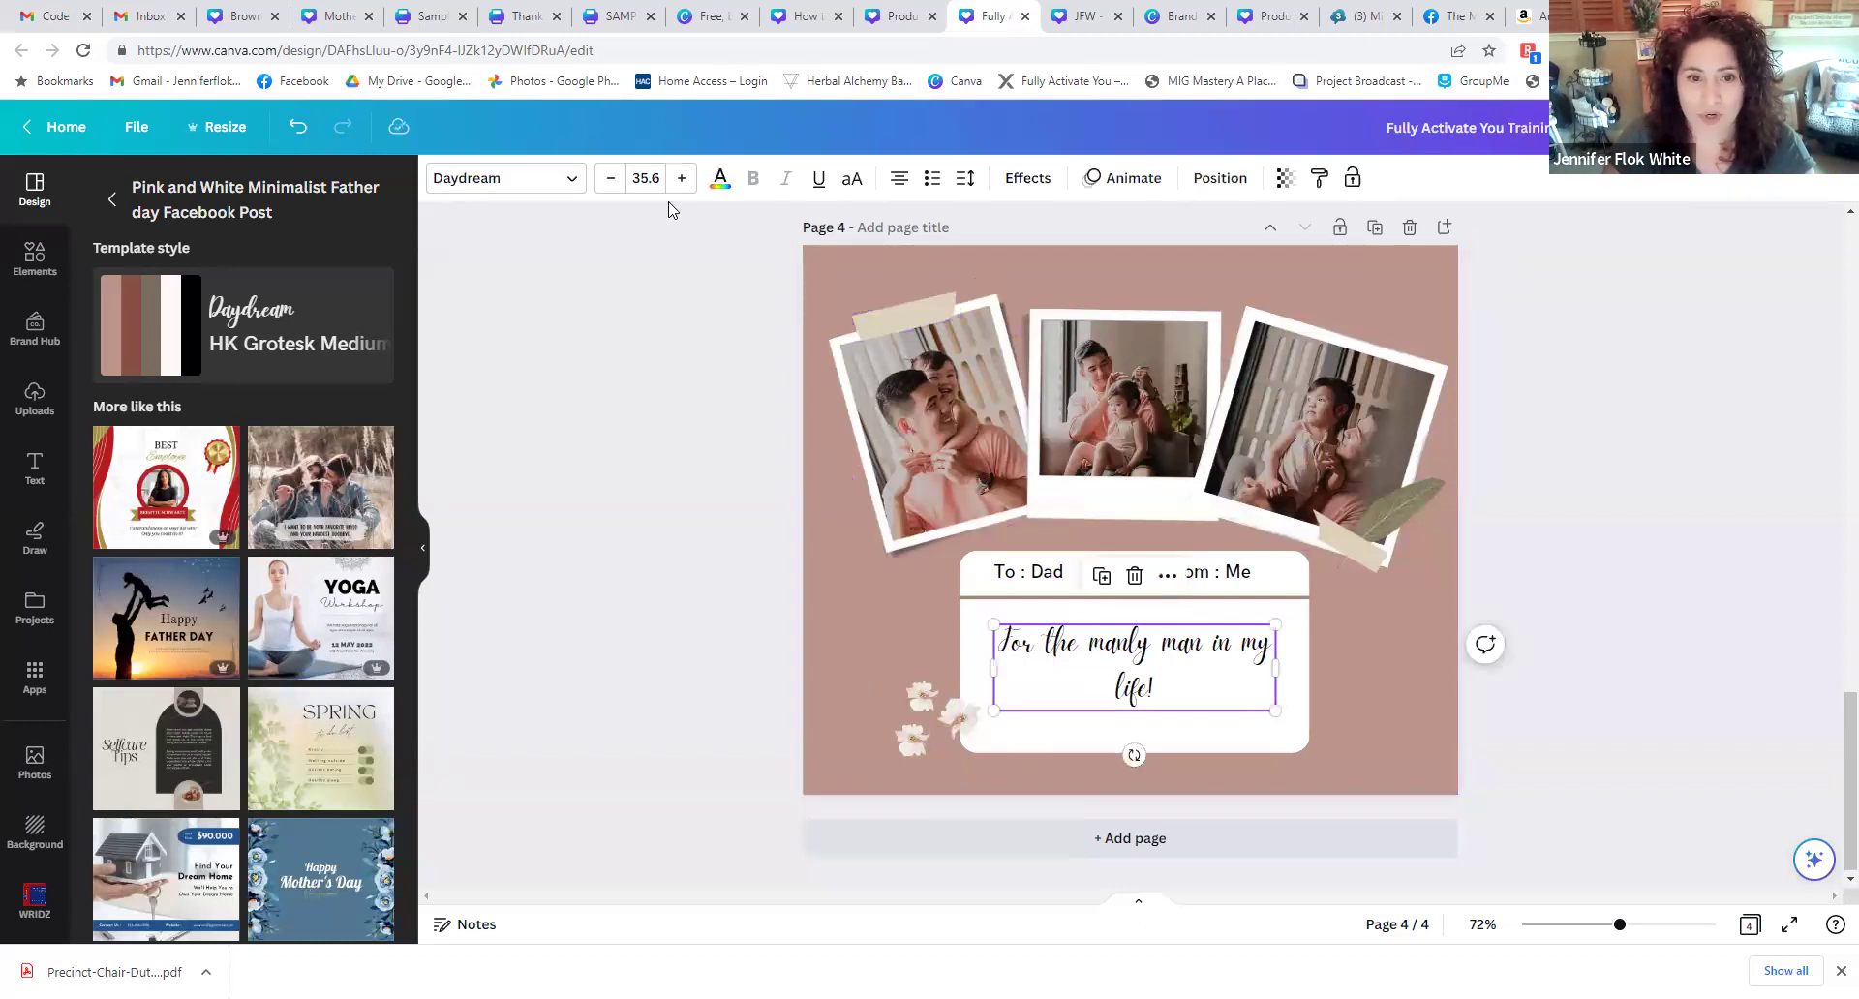
left_click(683, 178)
left_click(683, 178)
left_click(683, 178)
left_click(683, 178)
left_click(682, 178)
left_click(683, 178)
left_click(683, 178)
left_click(683, 178)
left_click(684, 179)
left_click(684, 180)
left_click(685, 179)
left_click(685, 179)
left_click(684, 179)
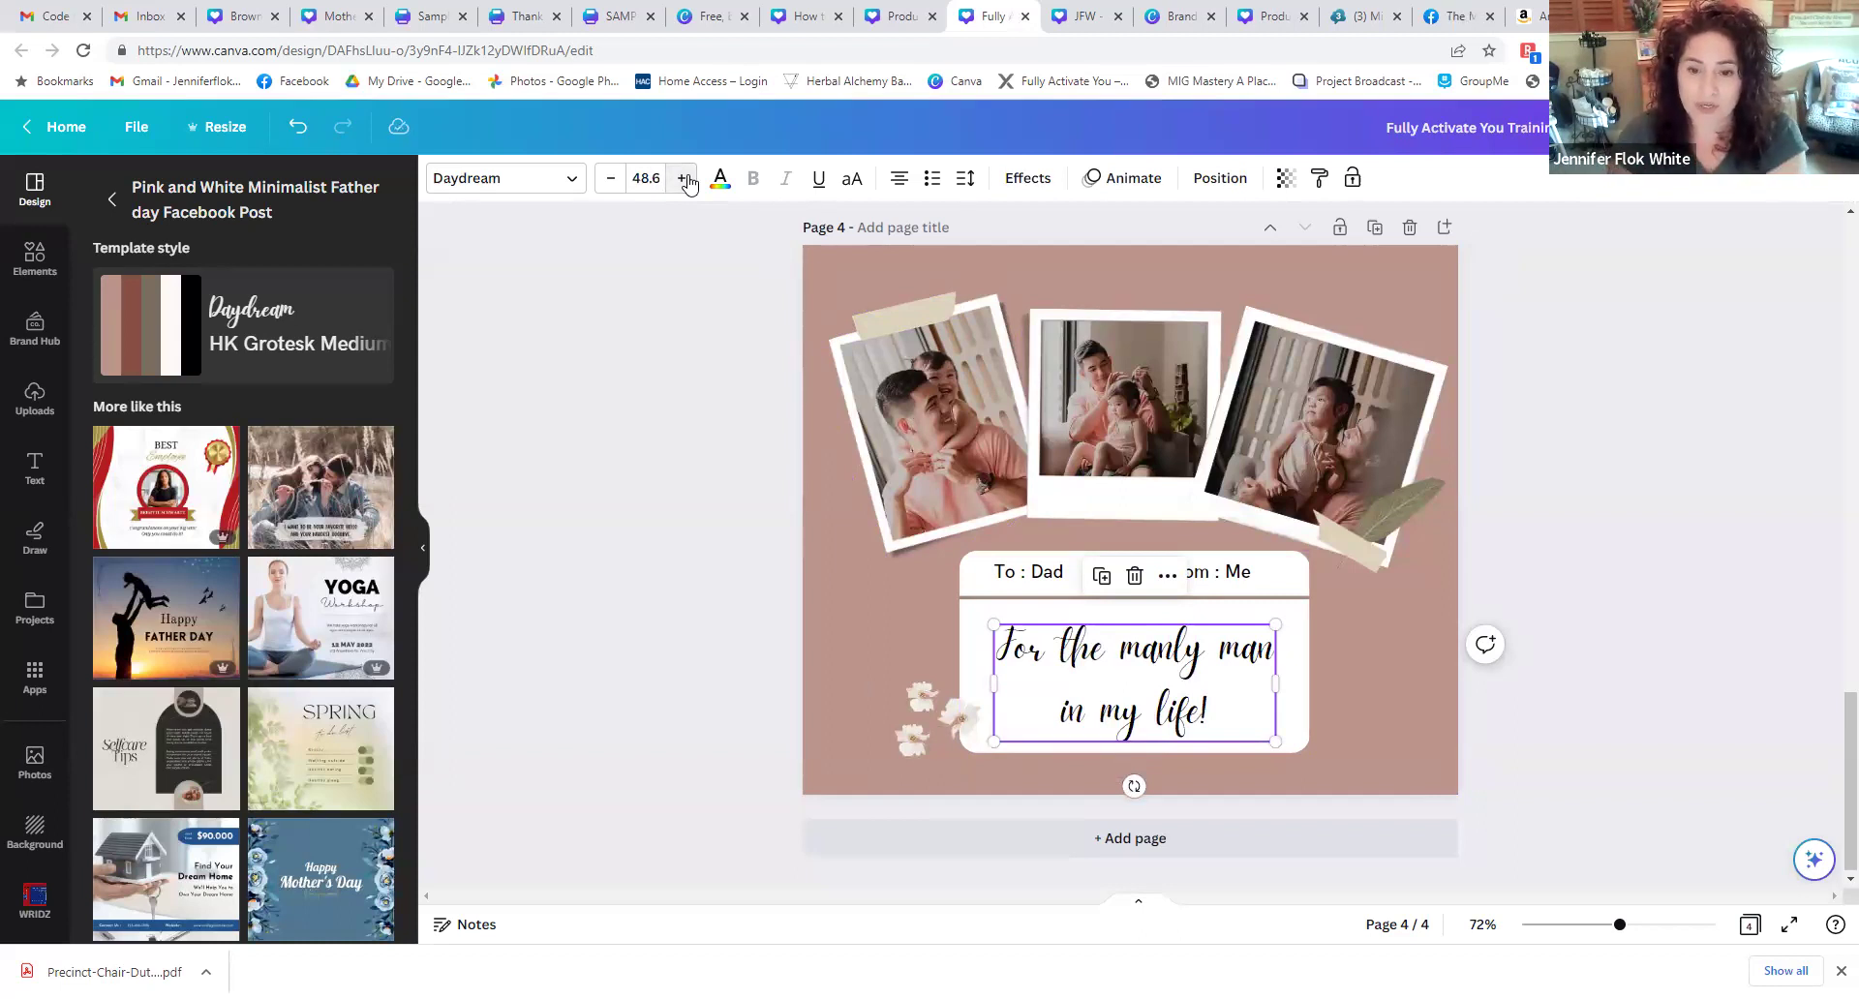
left_click(659, 342)
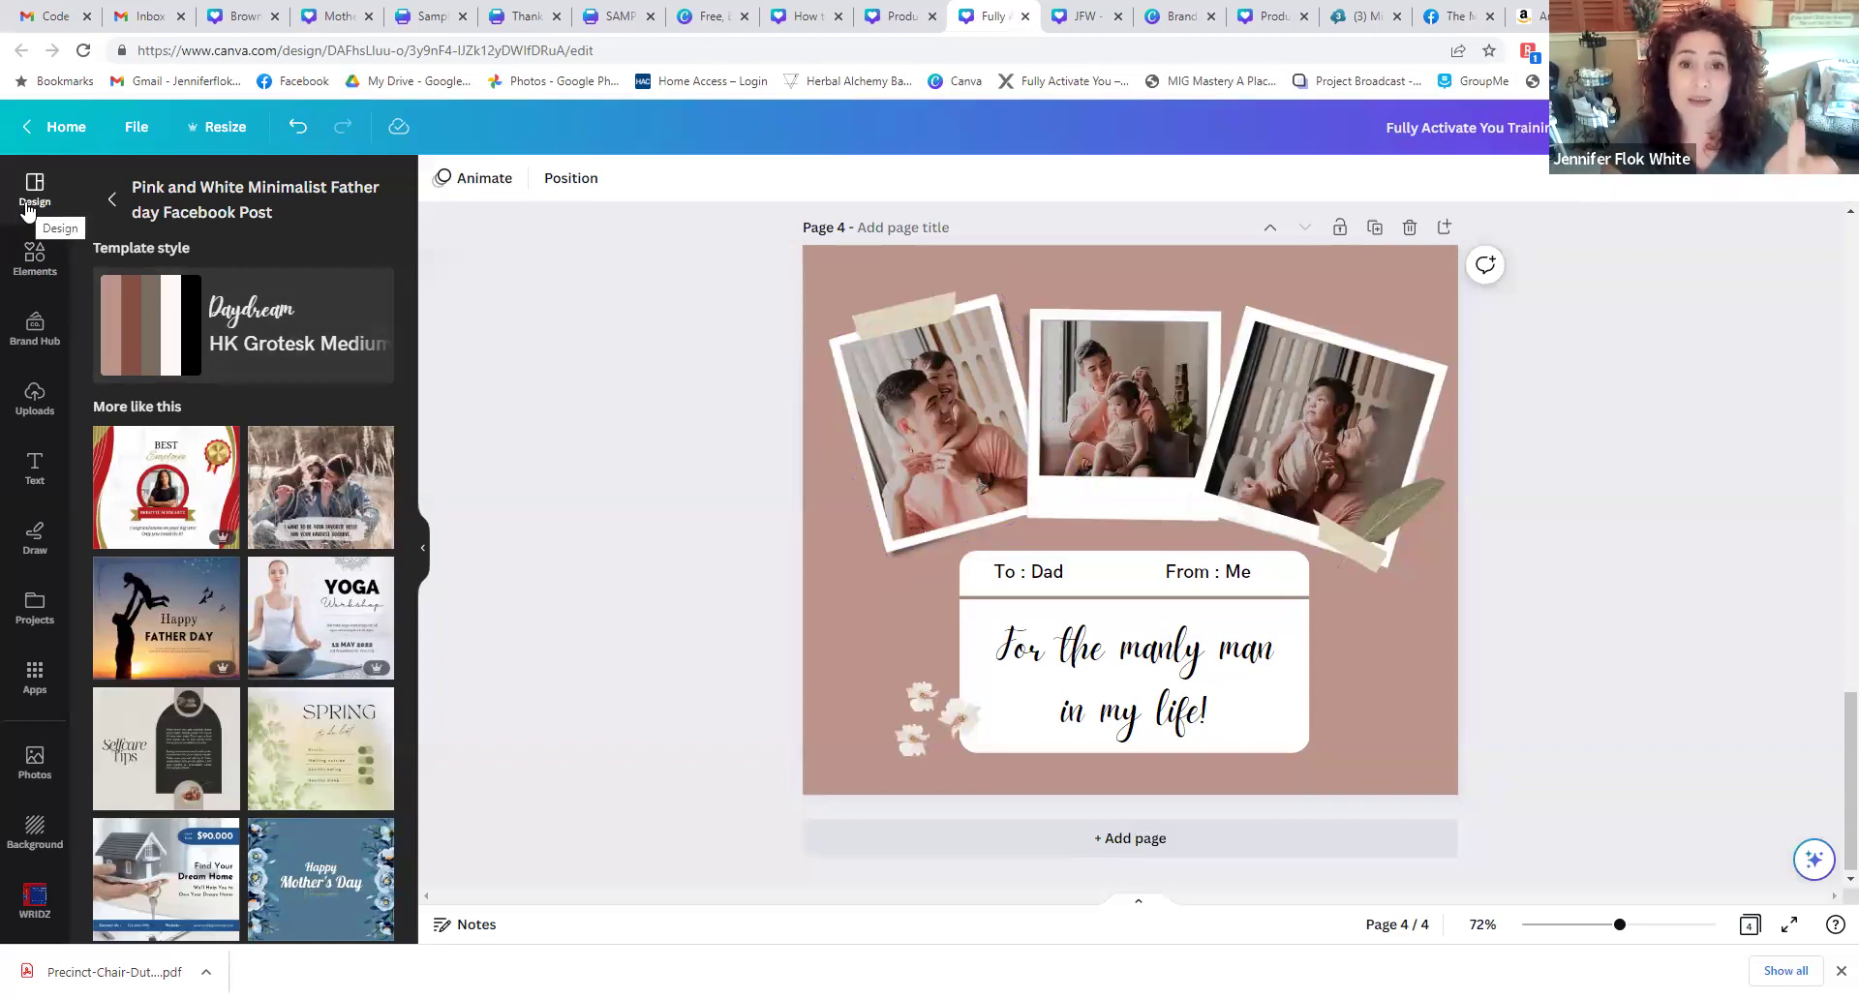
- Try adding the green gradient photo from the Square elements to page 4, and undo the insertion
left_click(34, 259)
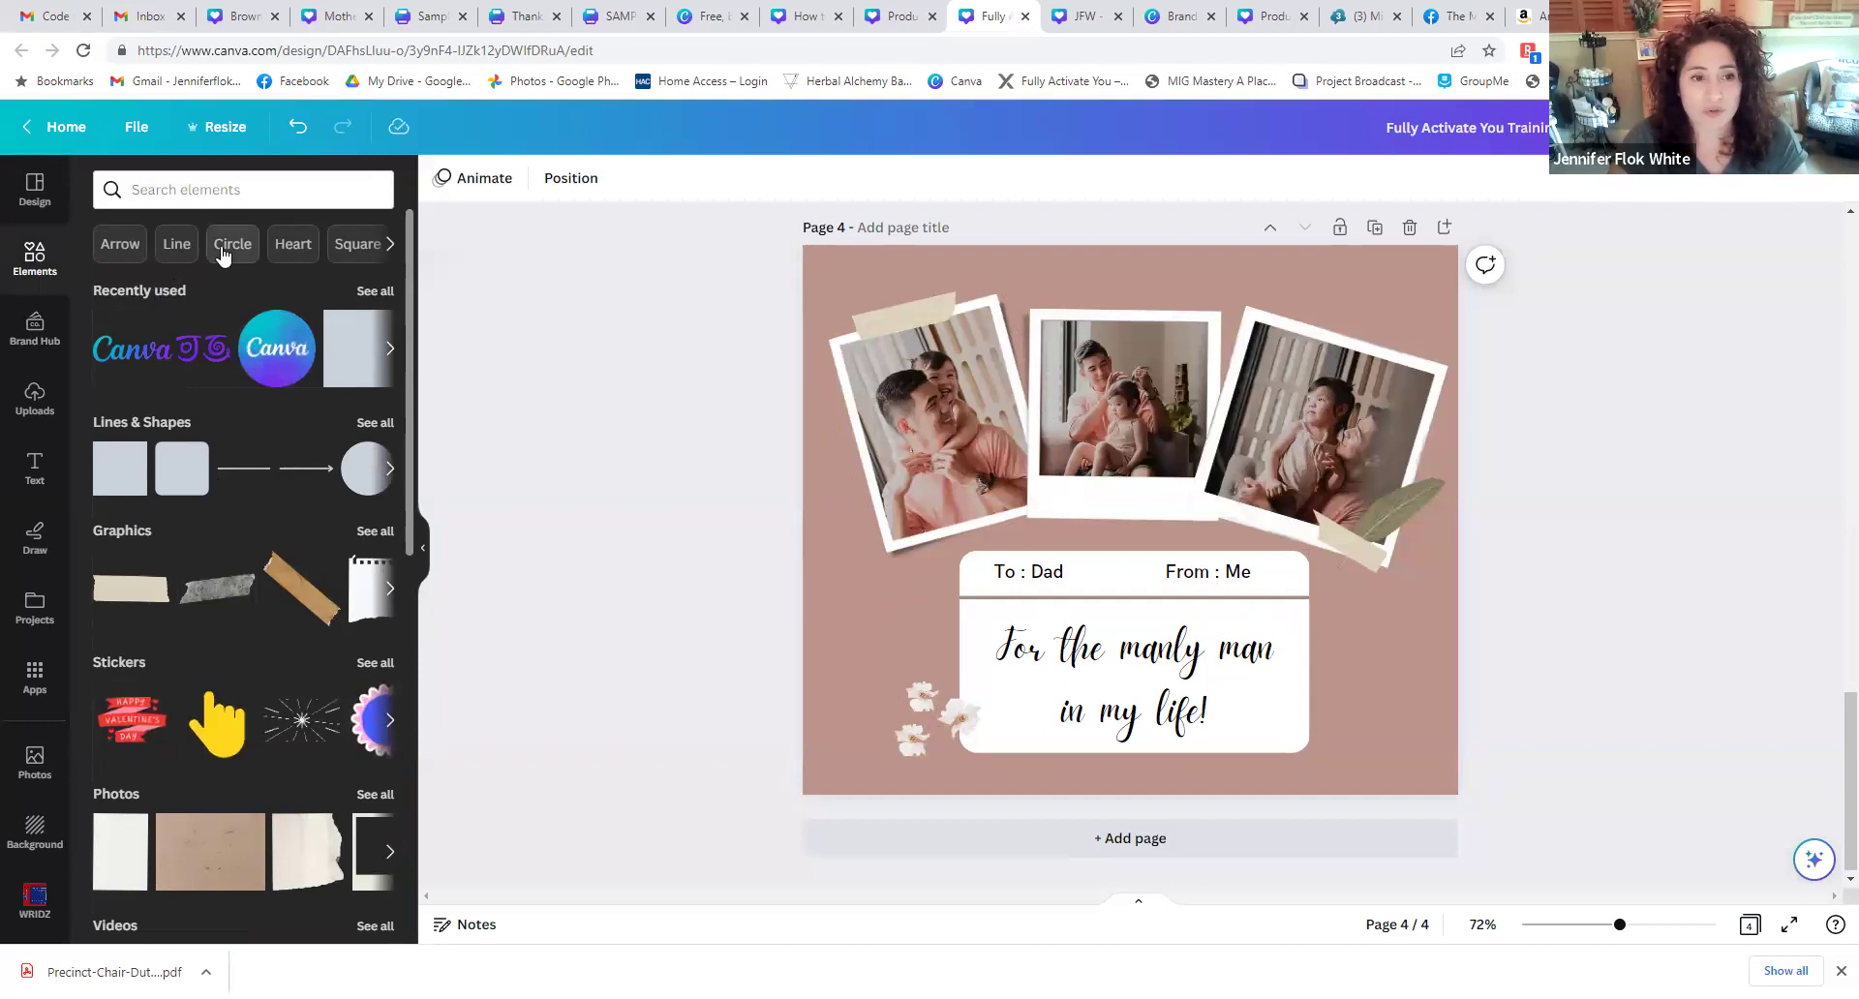
left_click(341, 245)
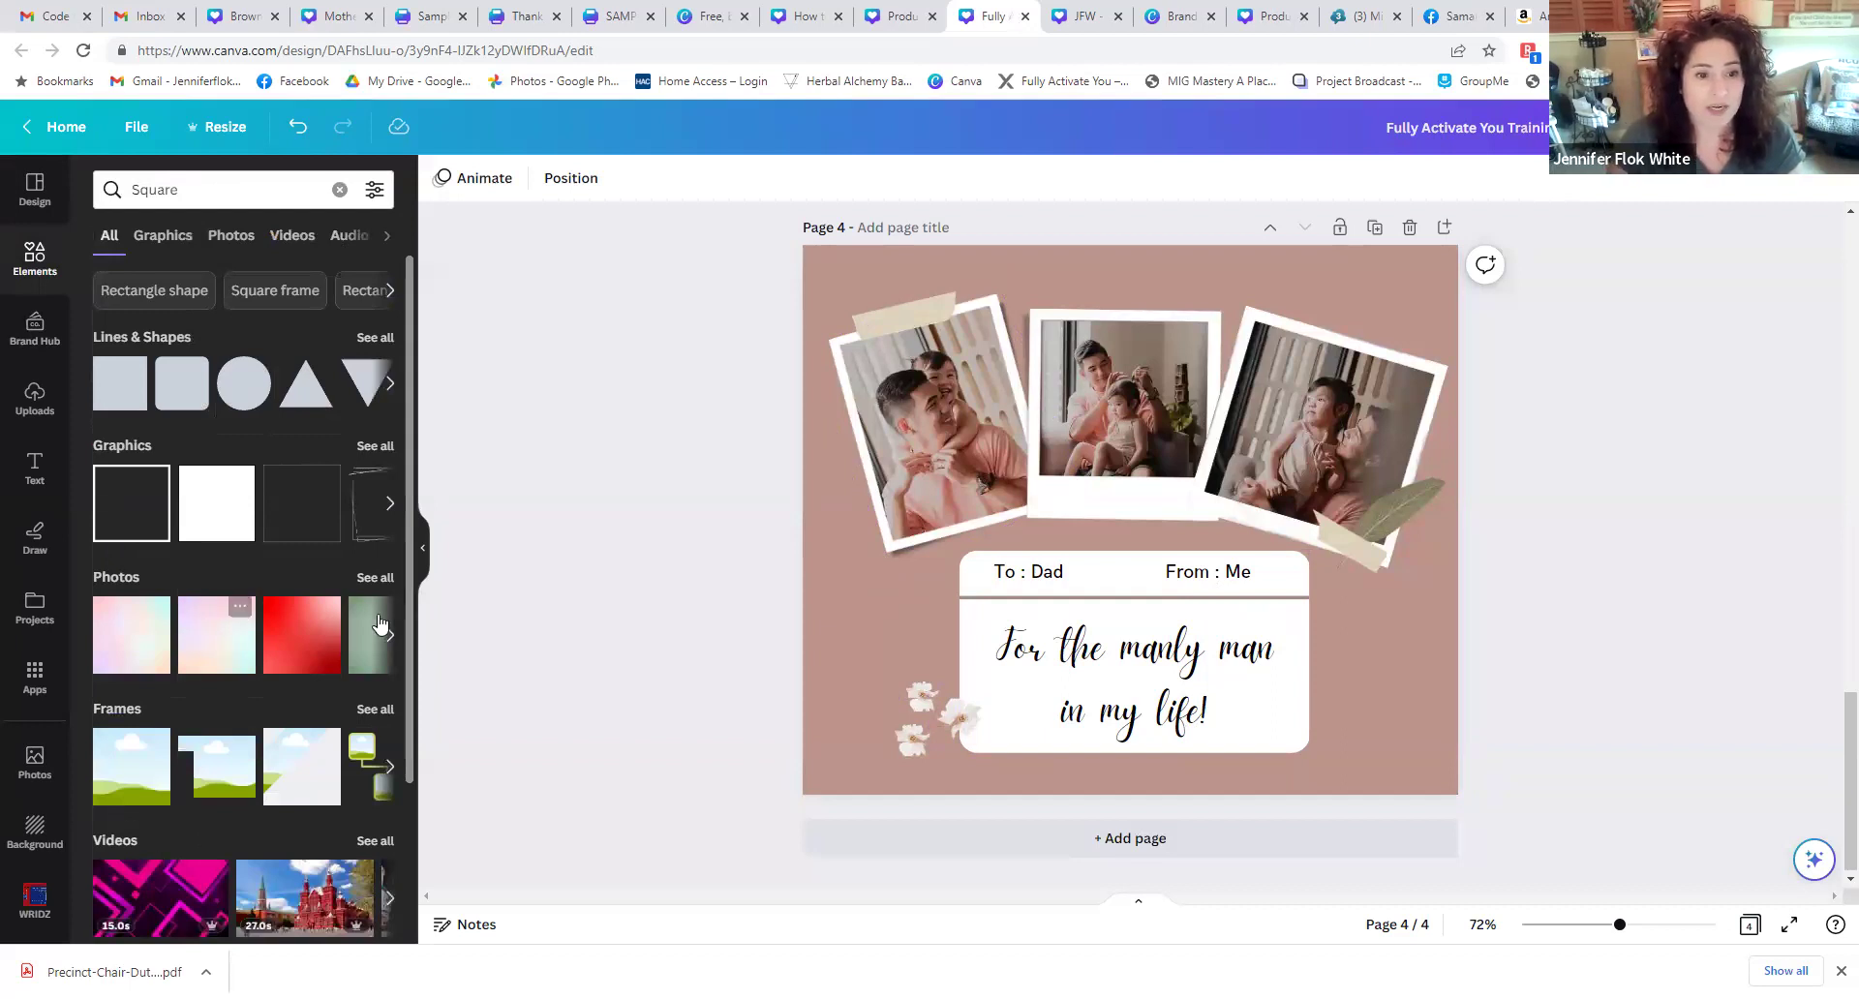
left_click(366, 626)
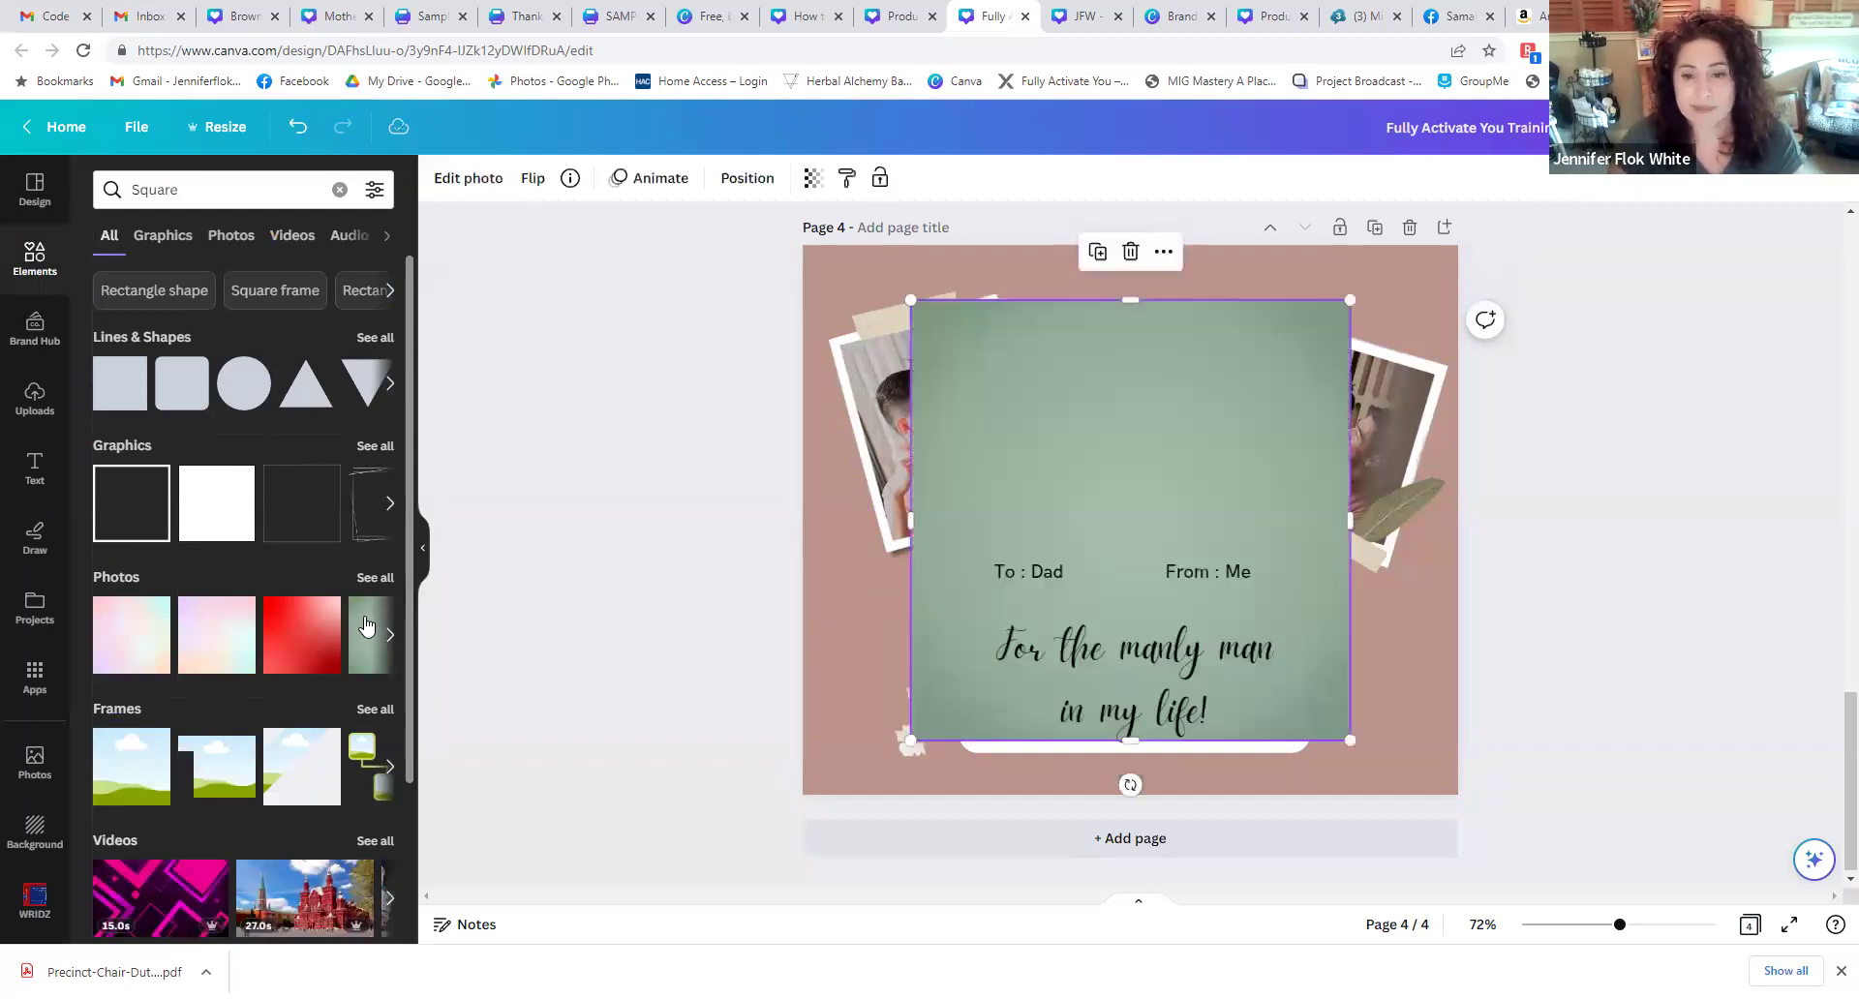
left_click(296, 127)
- Look through the Square element results, clear that search, and return to the uploaded product images
scroll(264, 542, "down", 3)
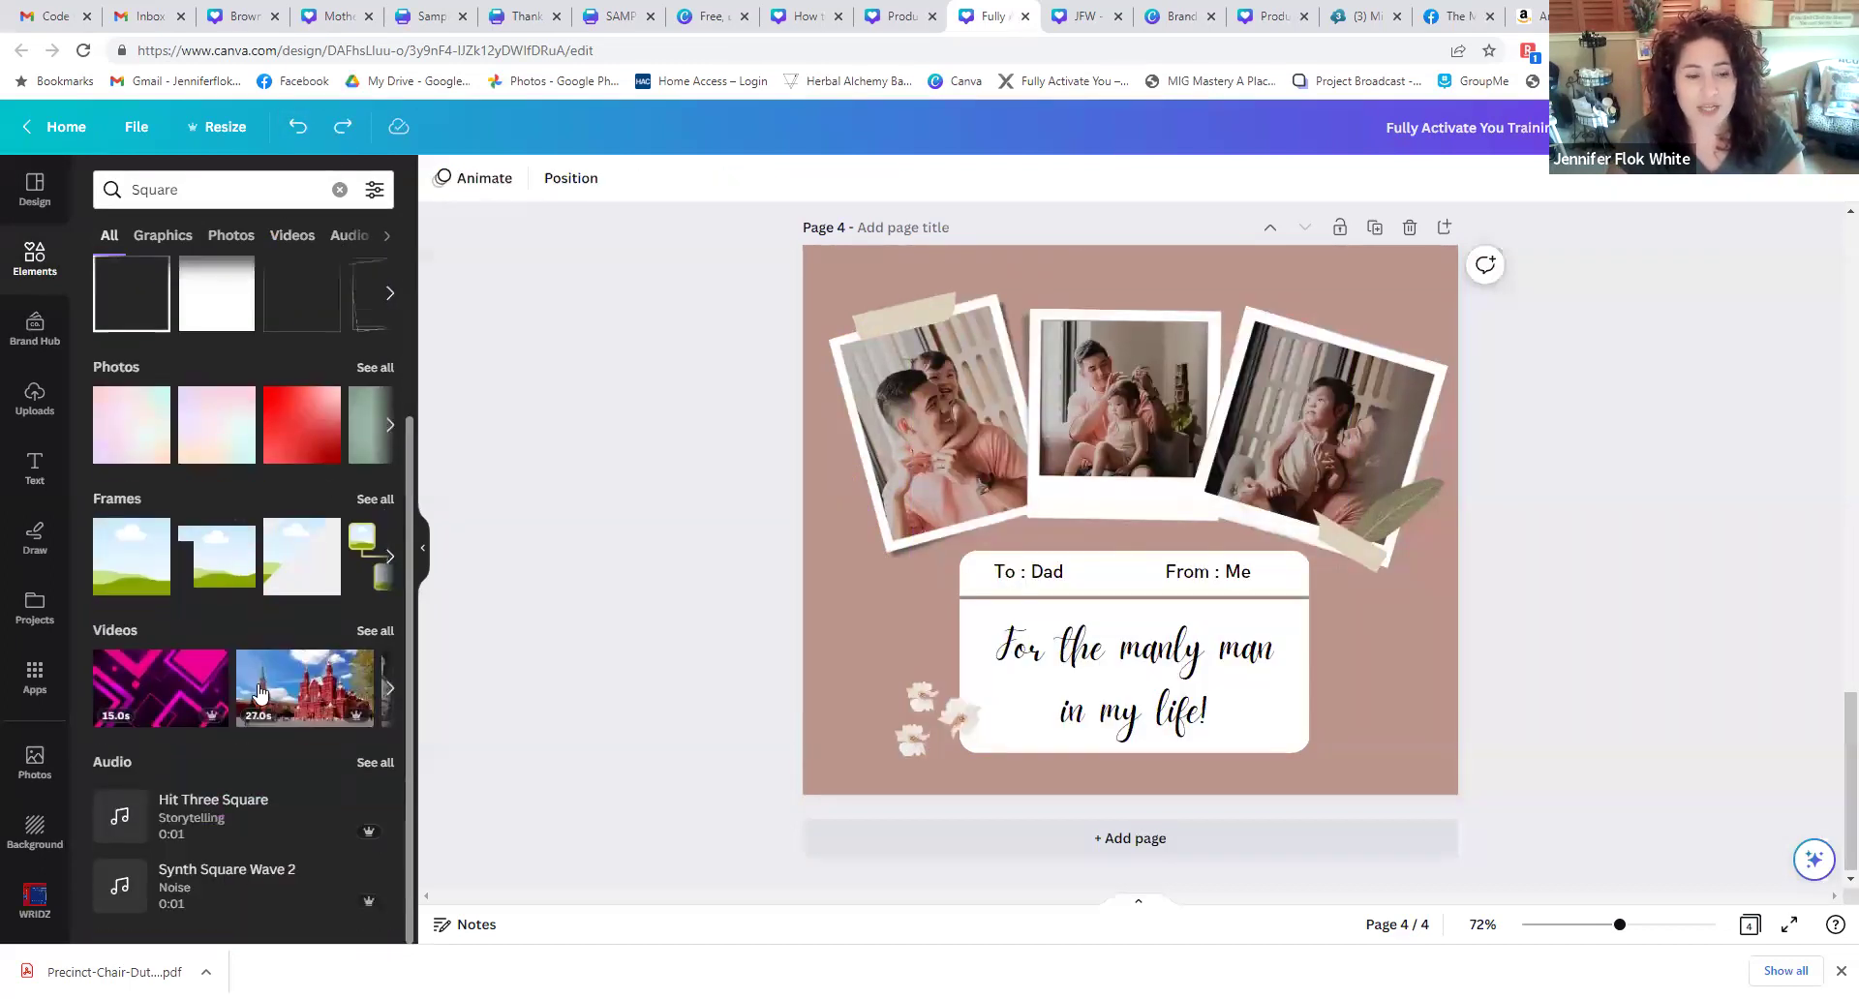
scroll(269, 735, "up", 3)
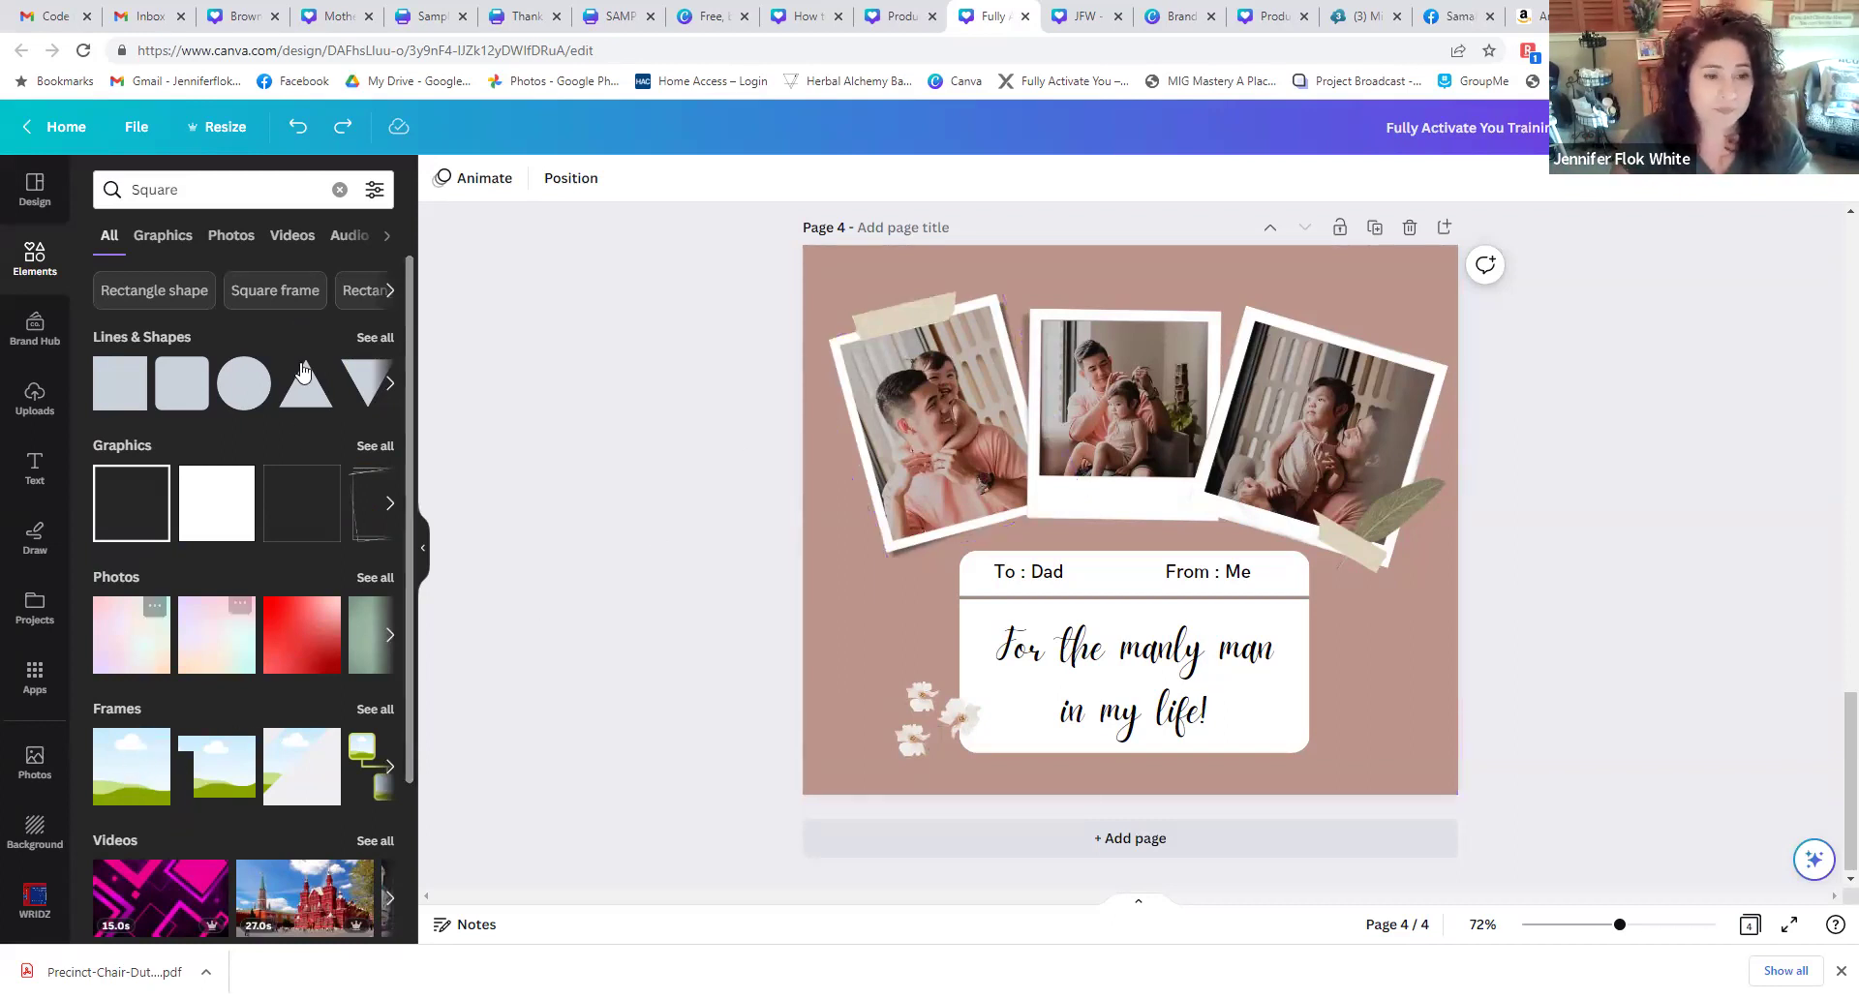
left_click(337, 190)
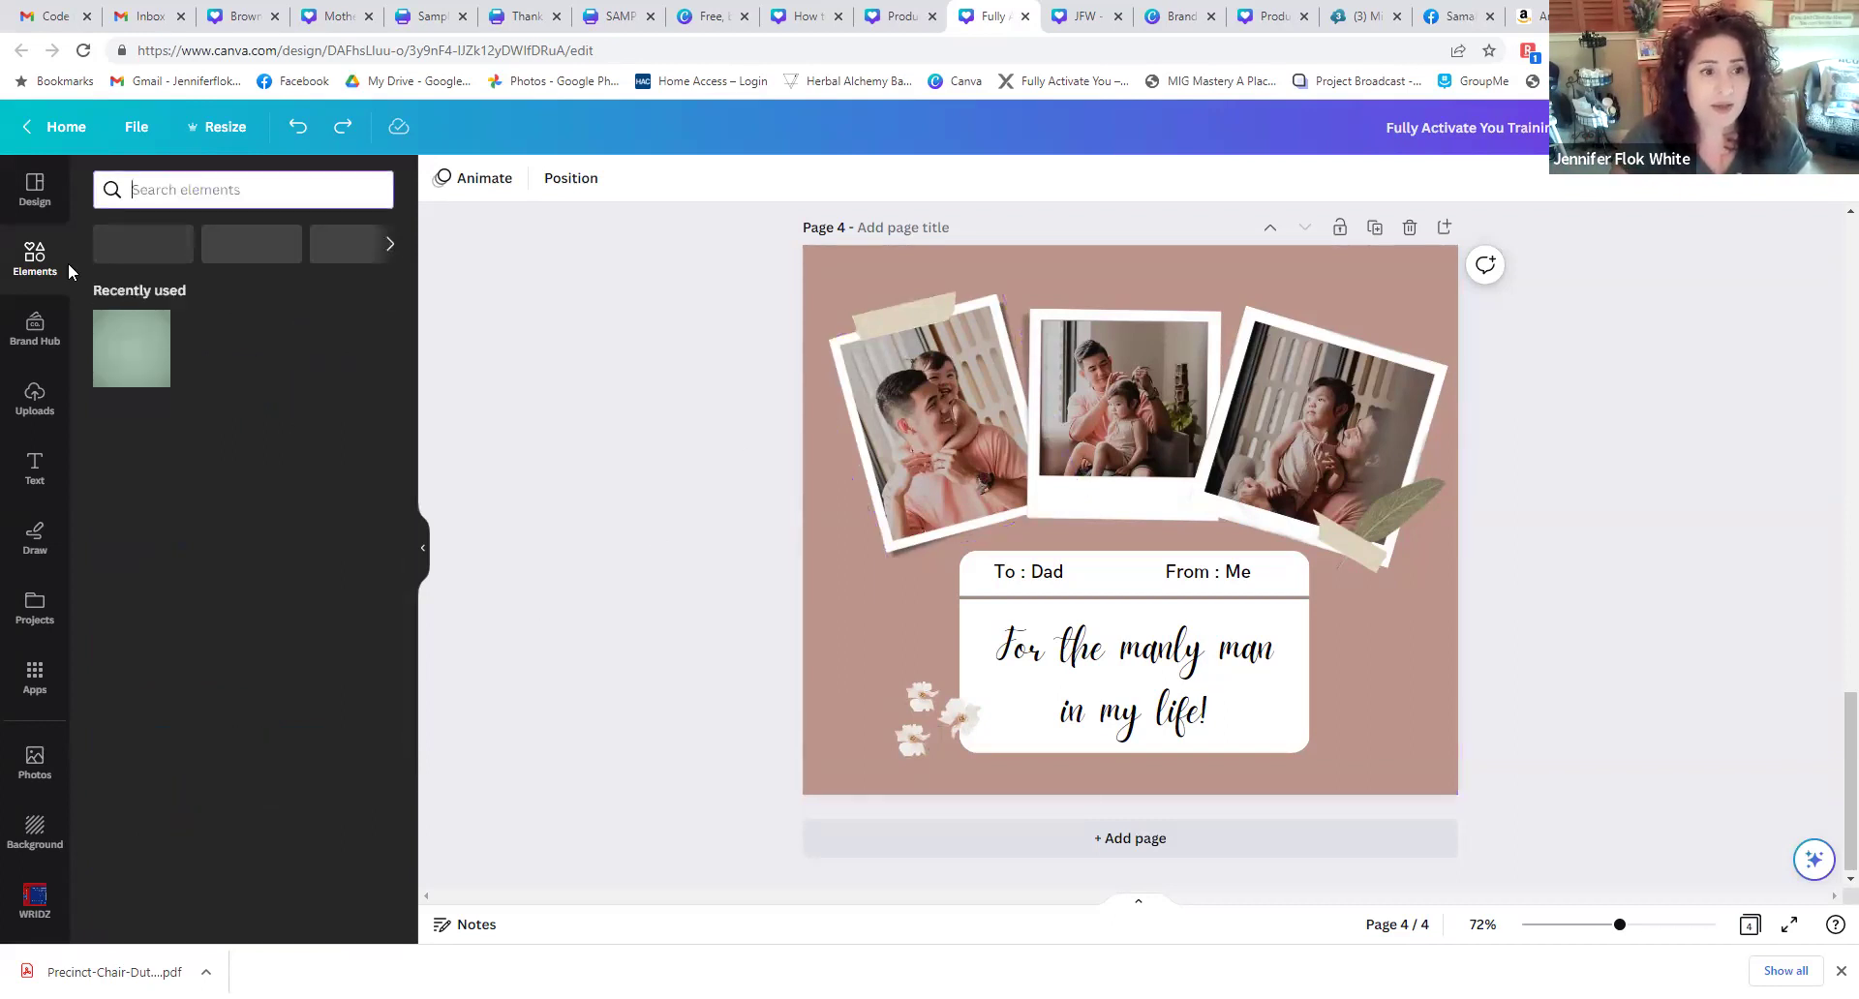
left_click(35, 399)
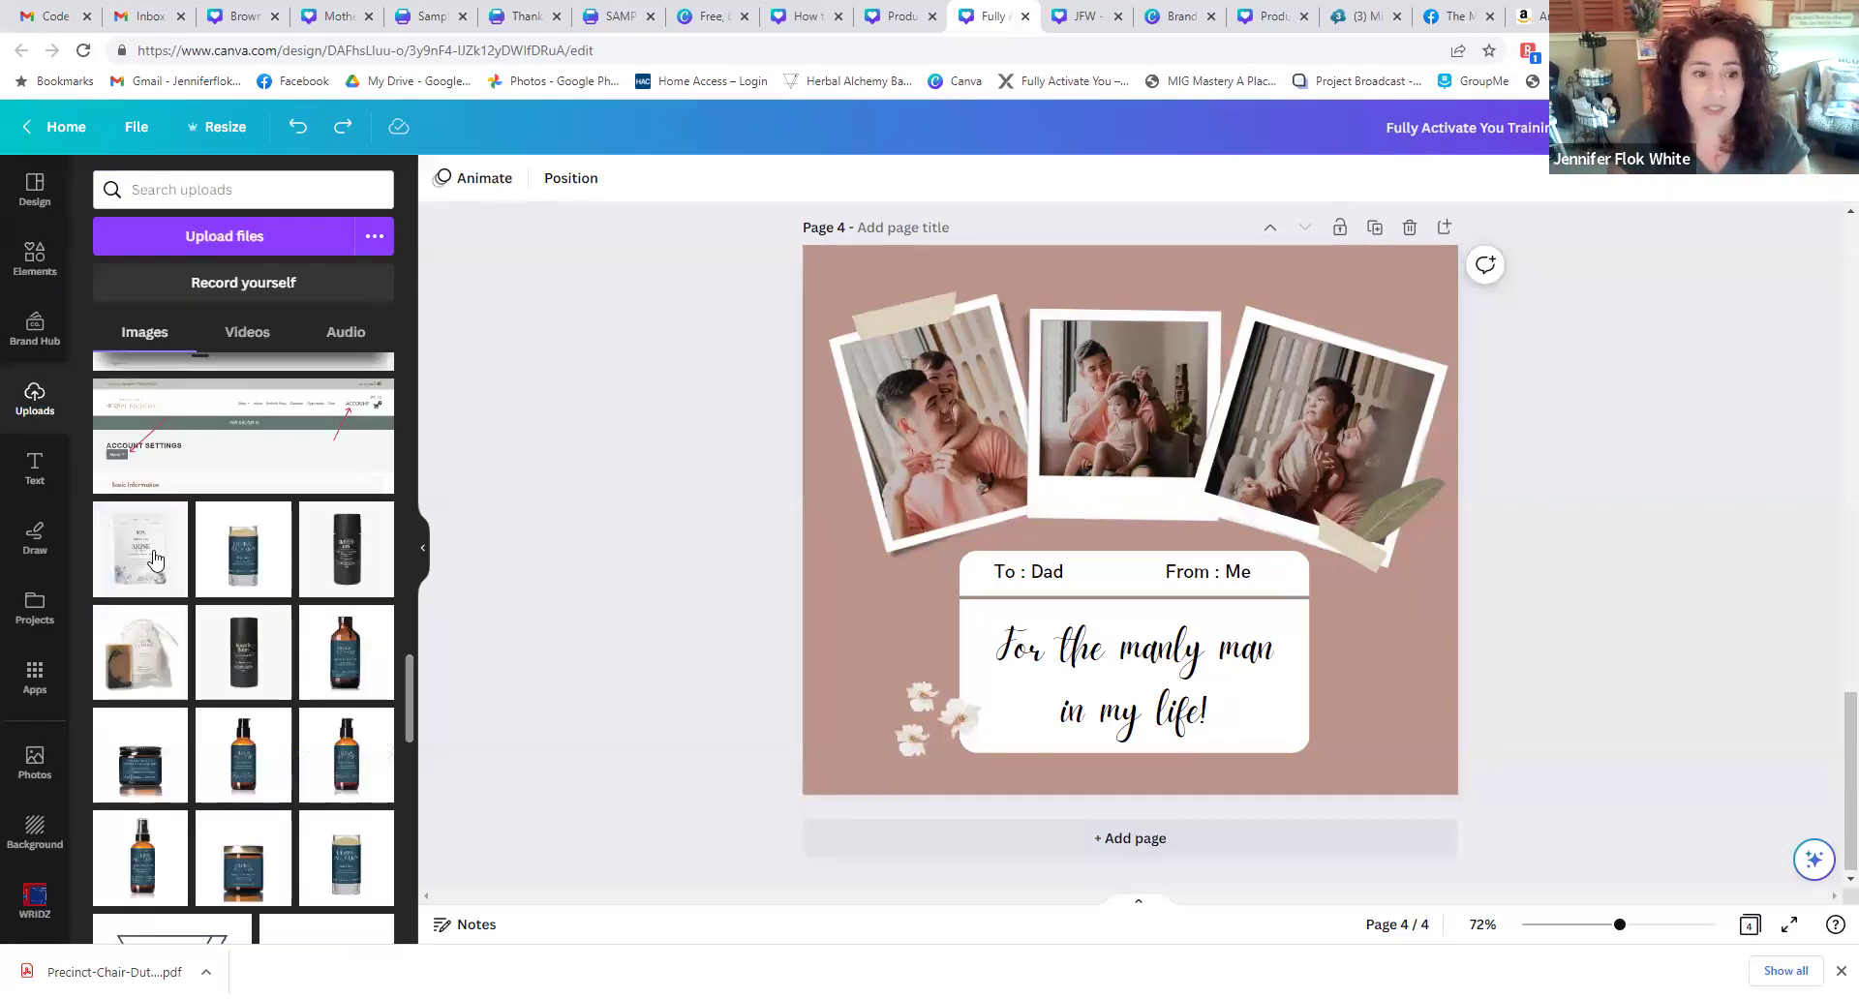
- Replace page 4's three polaroid photos with the uploaded soap-and-bag, spray bottle and amber stick product images, in that order
scroll(140, 542, "down", 3)
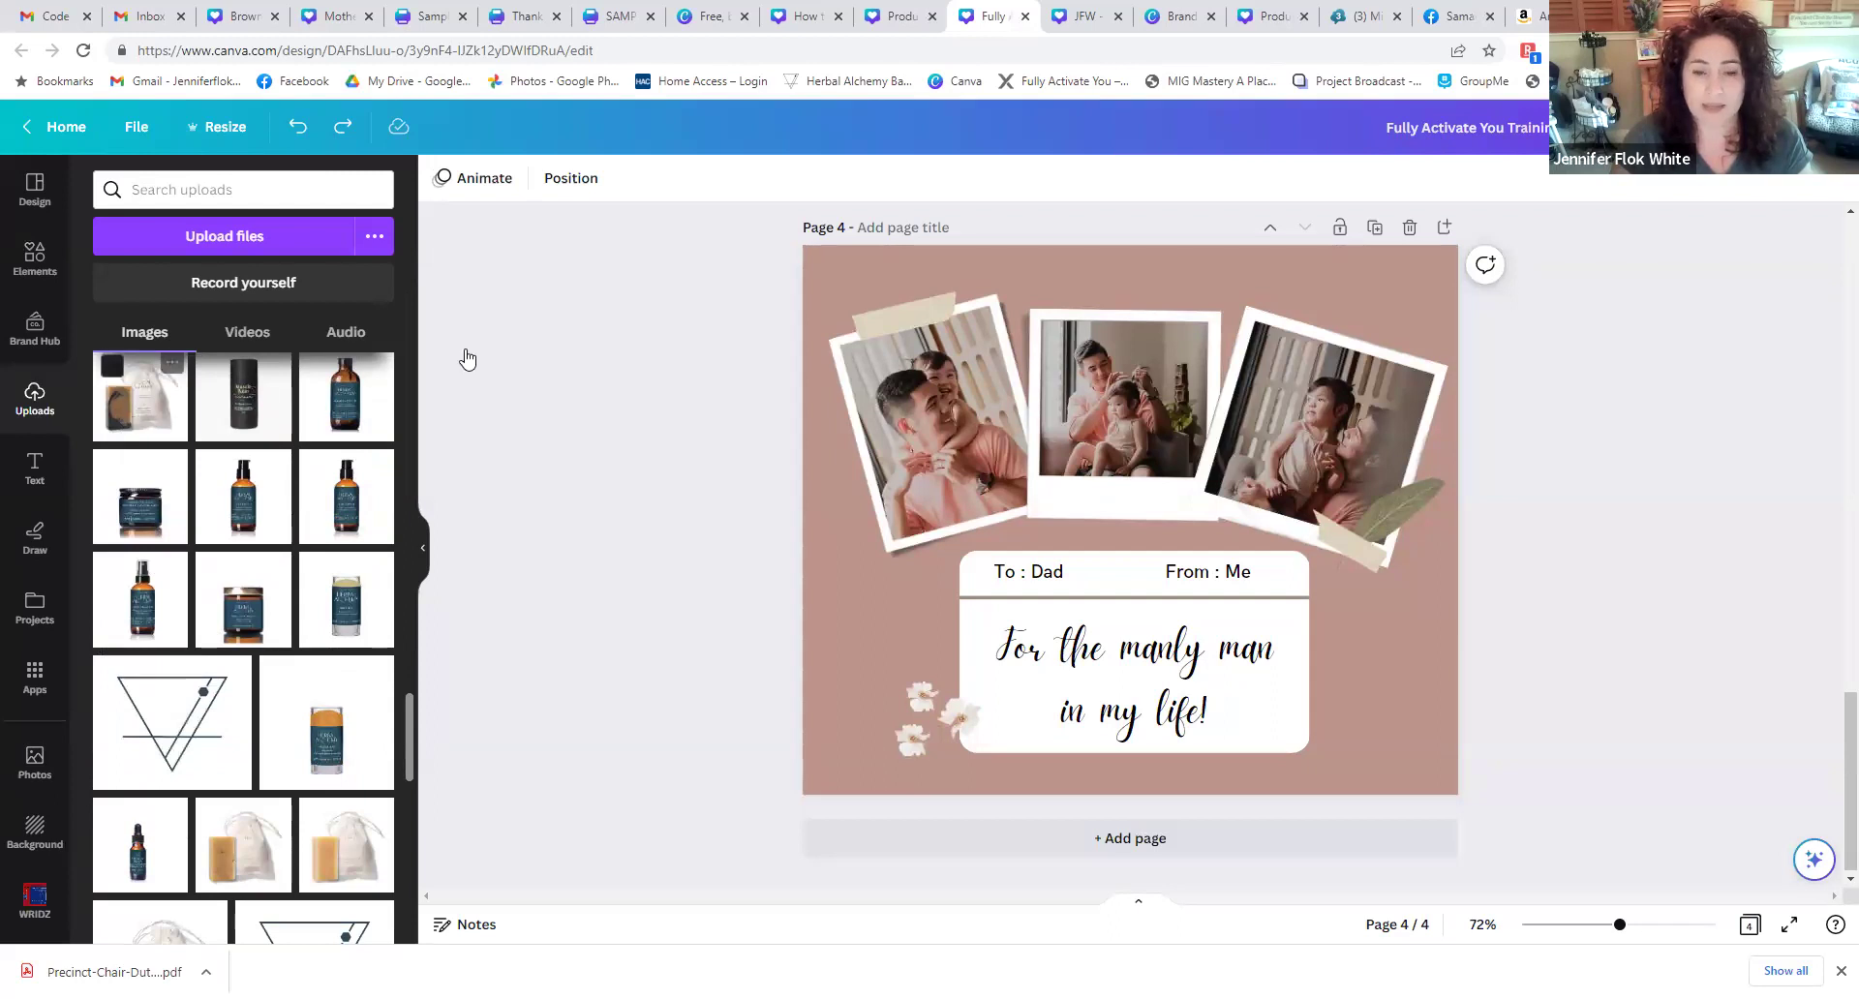
left_click_drag(918, 424, 918, 426)
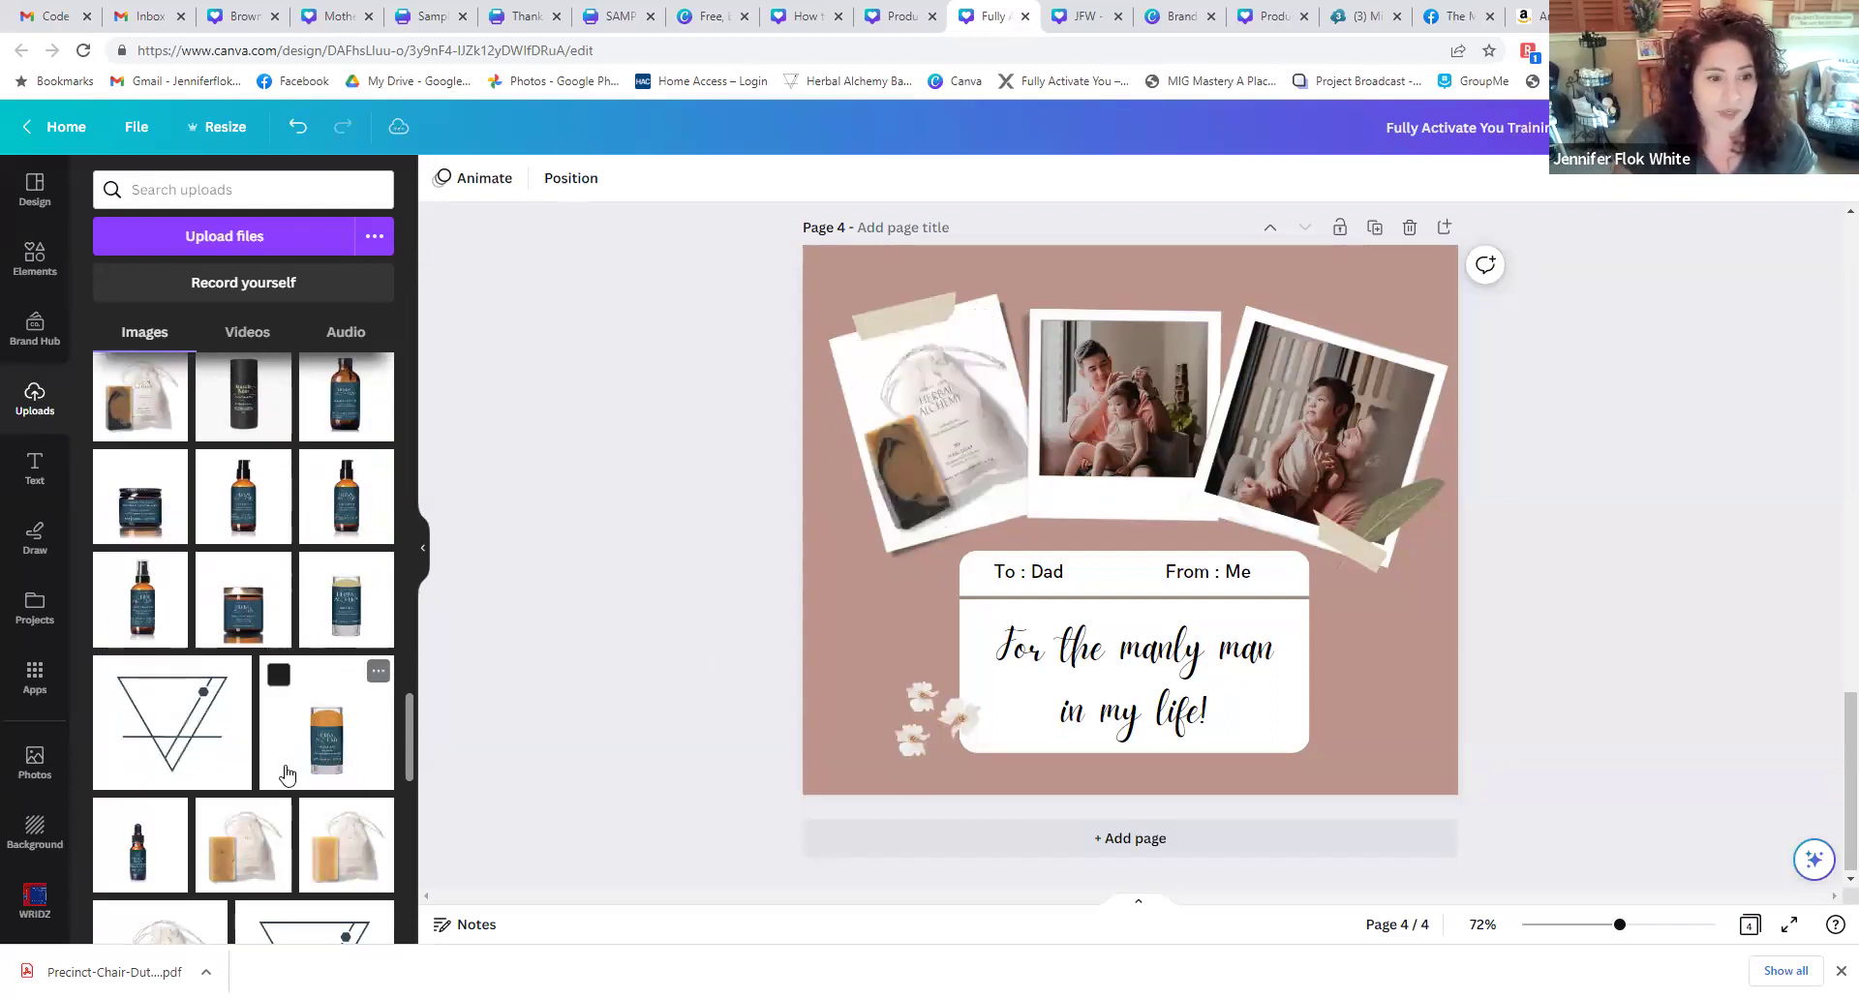
scroll(286, 775, "down", 3)
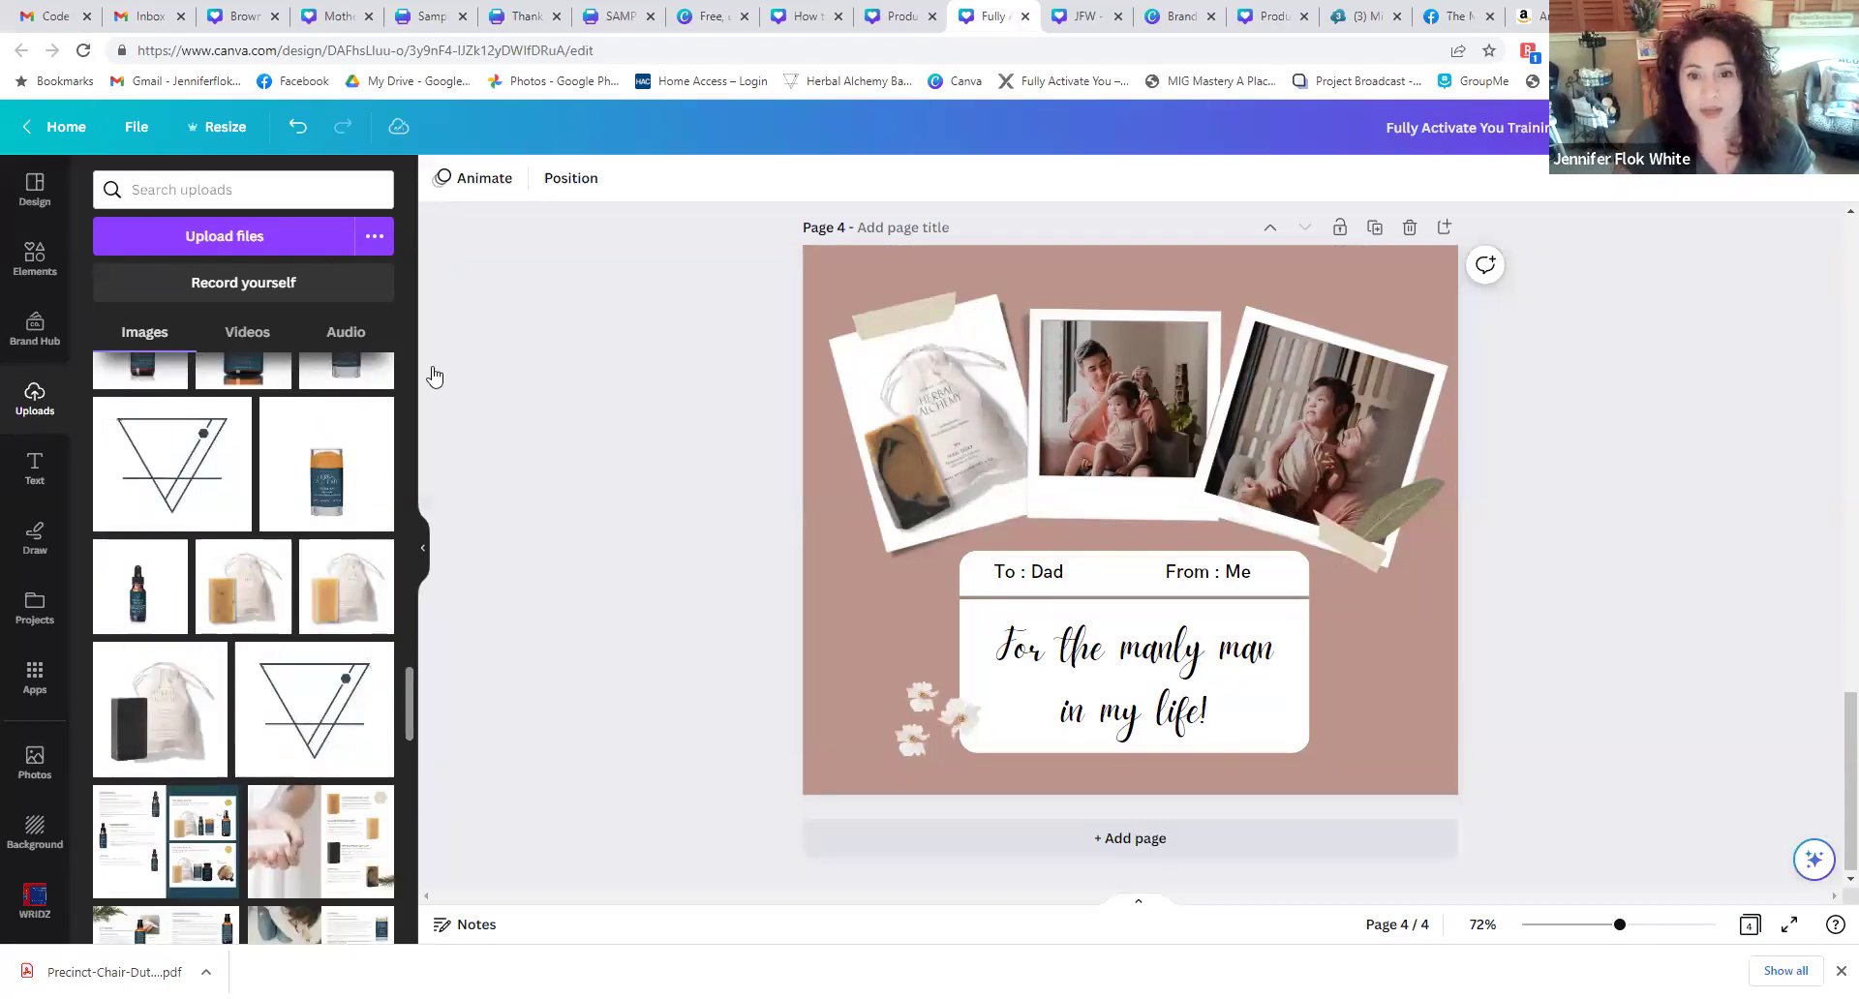
left_click_drag(1099, 373, 1099, 375)
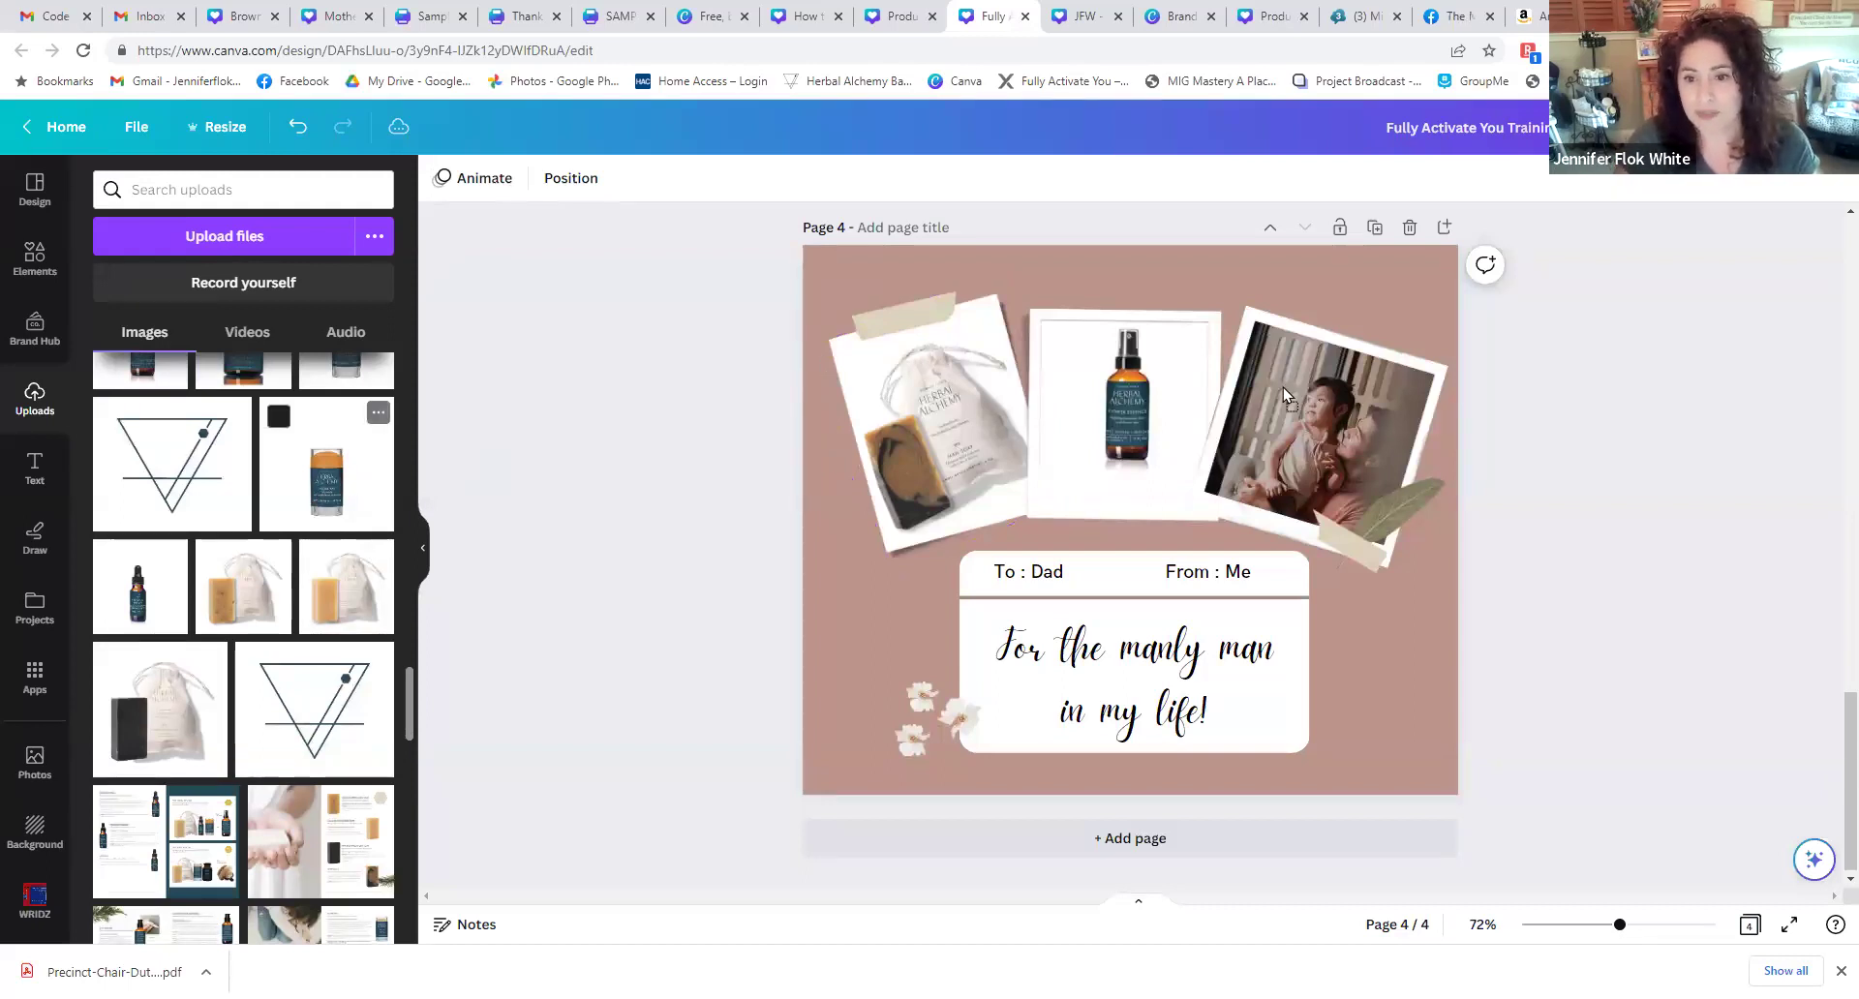
left_click_drag(1282, 387, 1282, 387)
- Enlarge the amber stick image within its polaroid frame on page 4 and recentre the product in the crop
double_click(1420, 359)
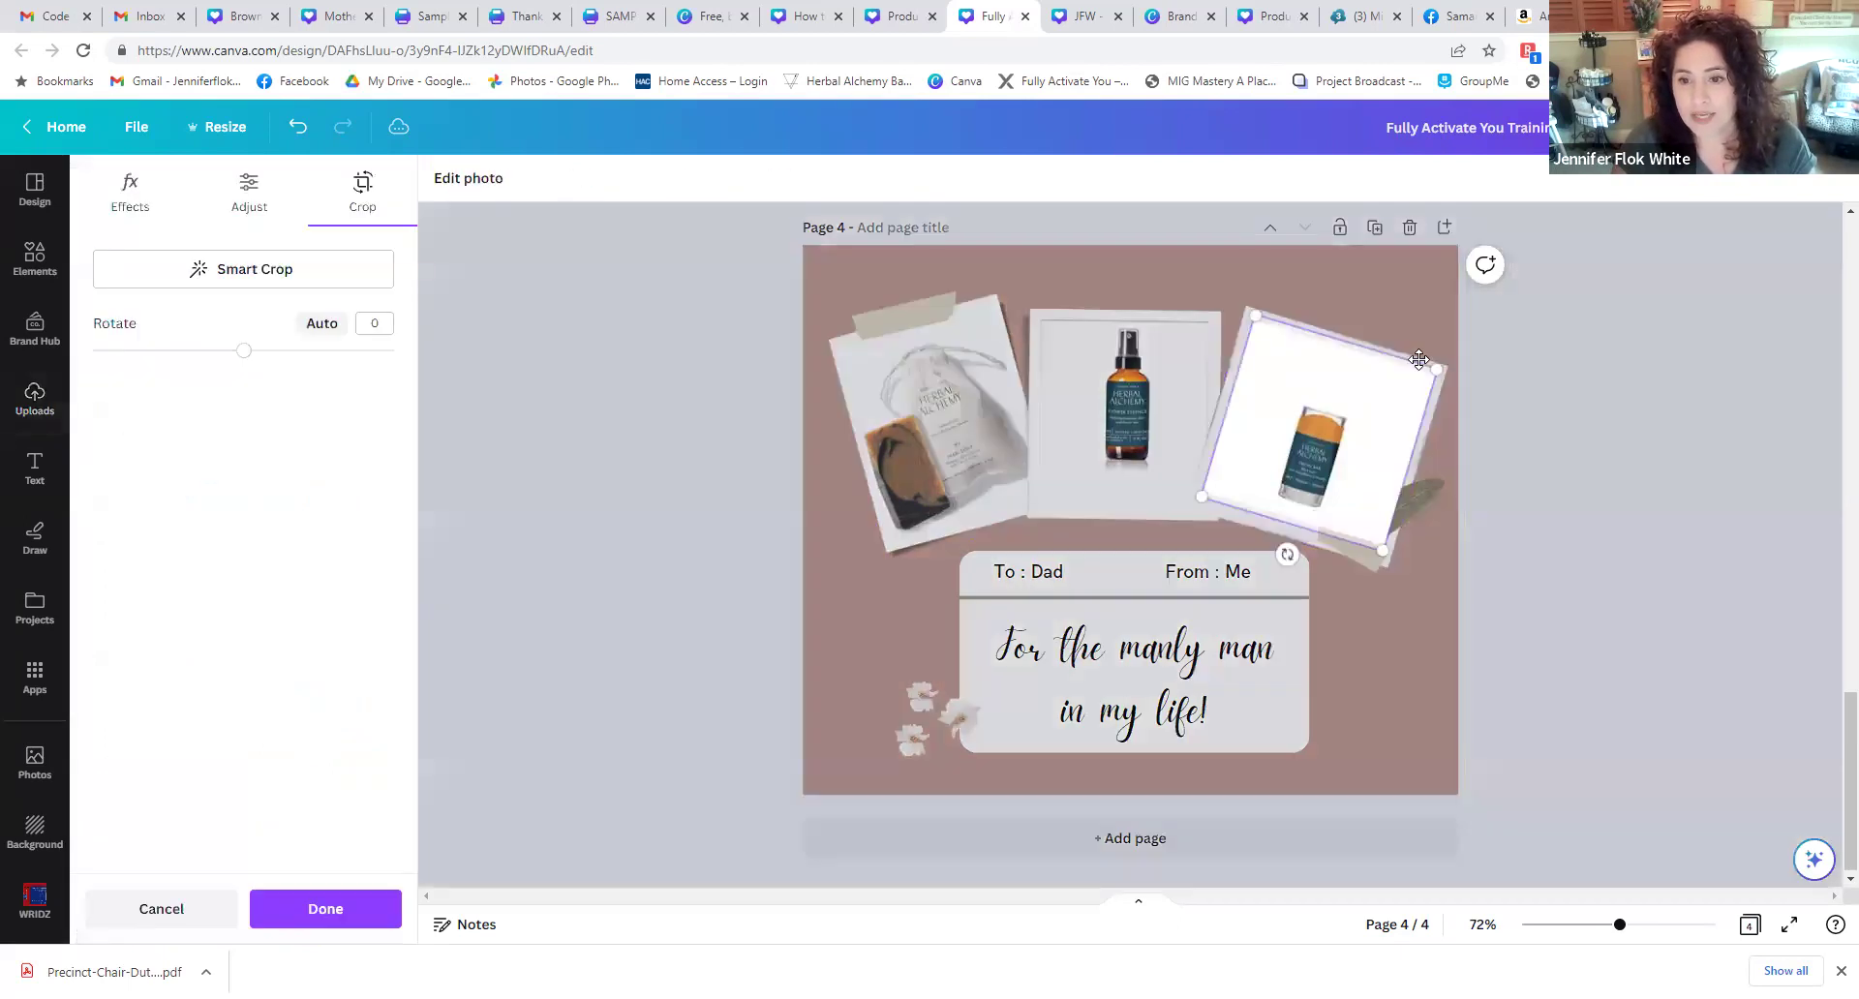
mouse_move(1437, 368)
left_mouse_down()
mouse_move(1468, 360)
mouse_move(1458, 376)
left_mouse_up()
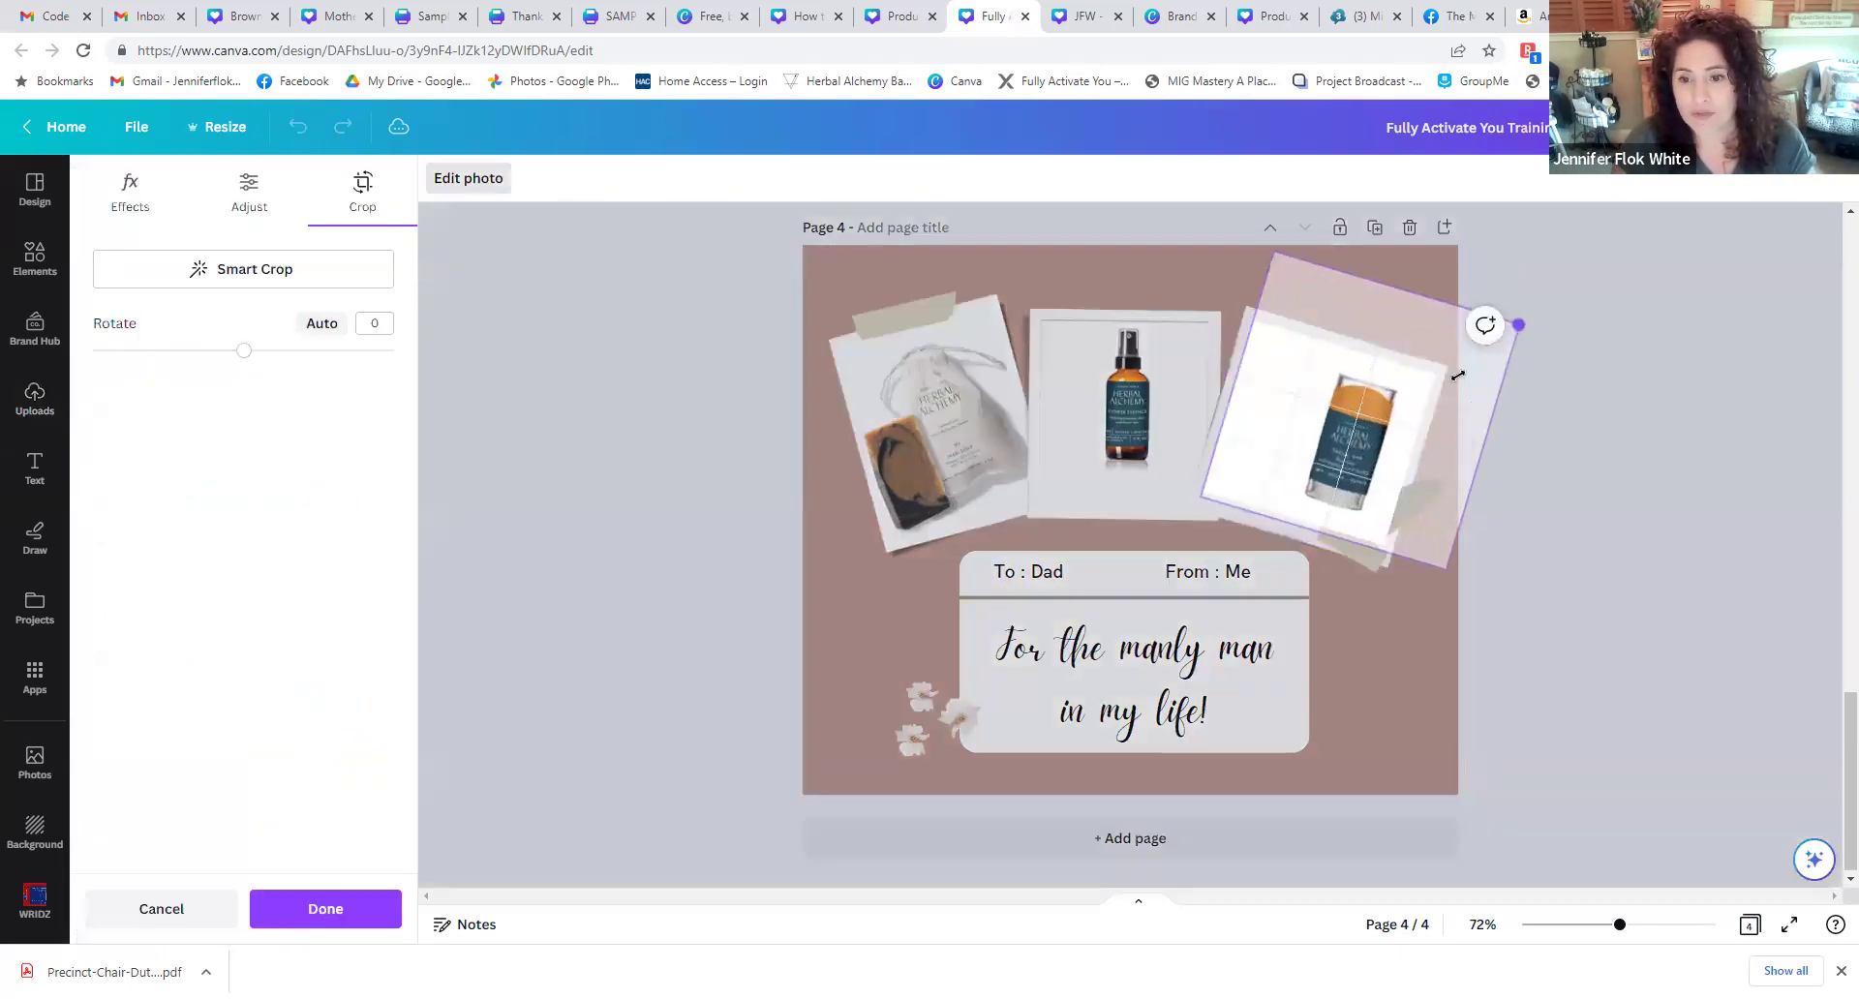
left_click_drag(1308, 418, 1270, 416)
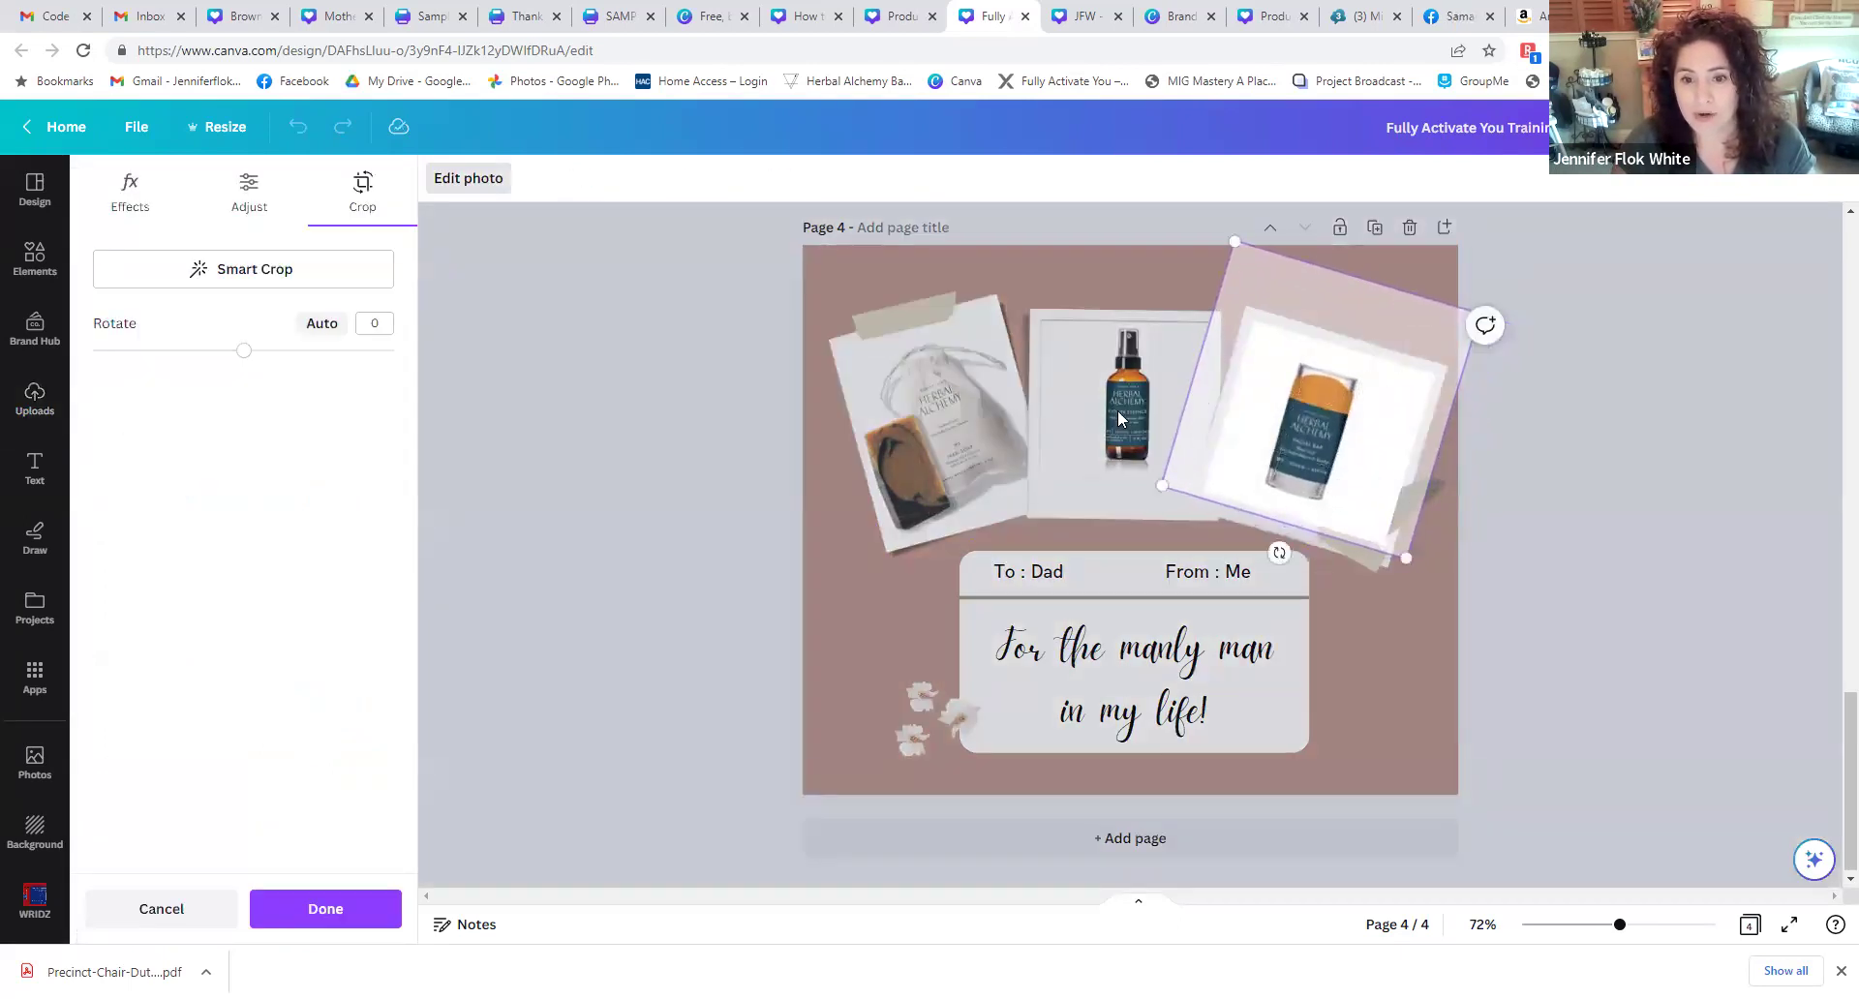
left_click(1117, 409)
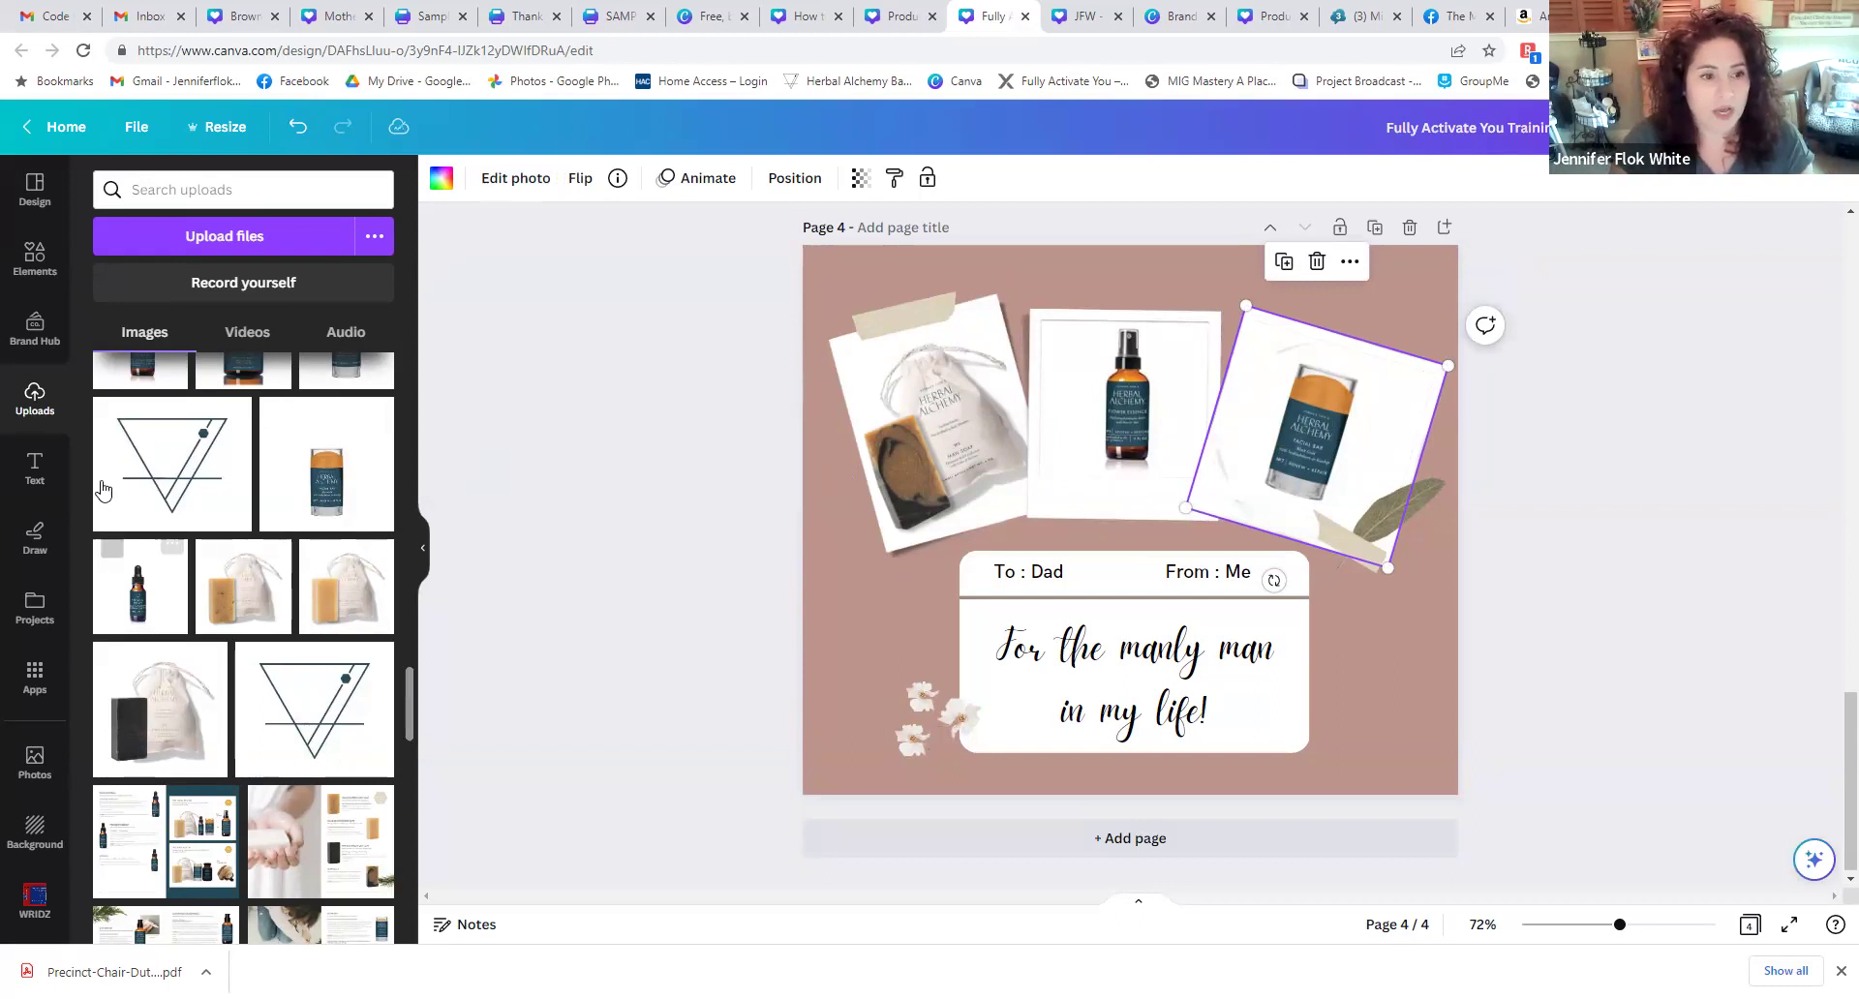
- Add the outlined "BE BRAVE" font combination to page 4 and set its font size to 100
left_click(39, 469)
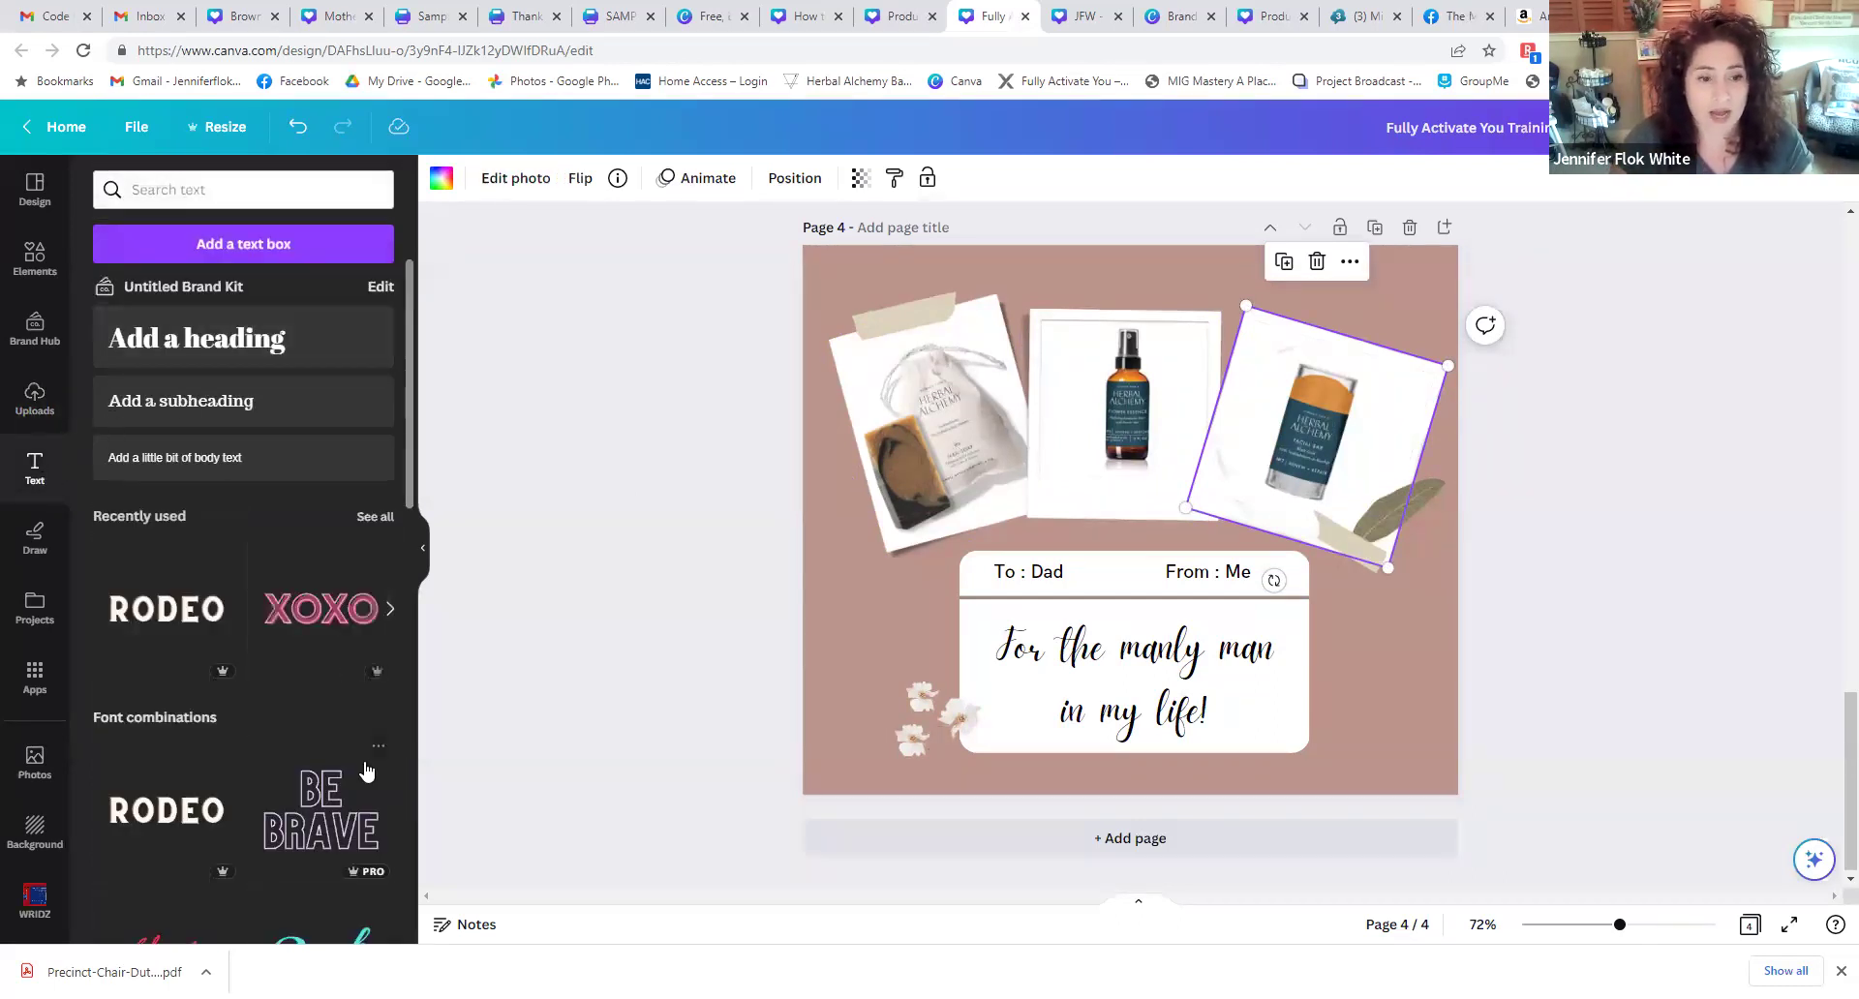
scroll(349, 755, "down", 2)
scroll(337, 741, "down", 1)
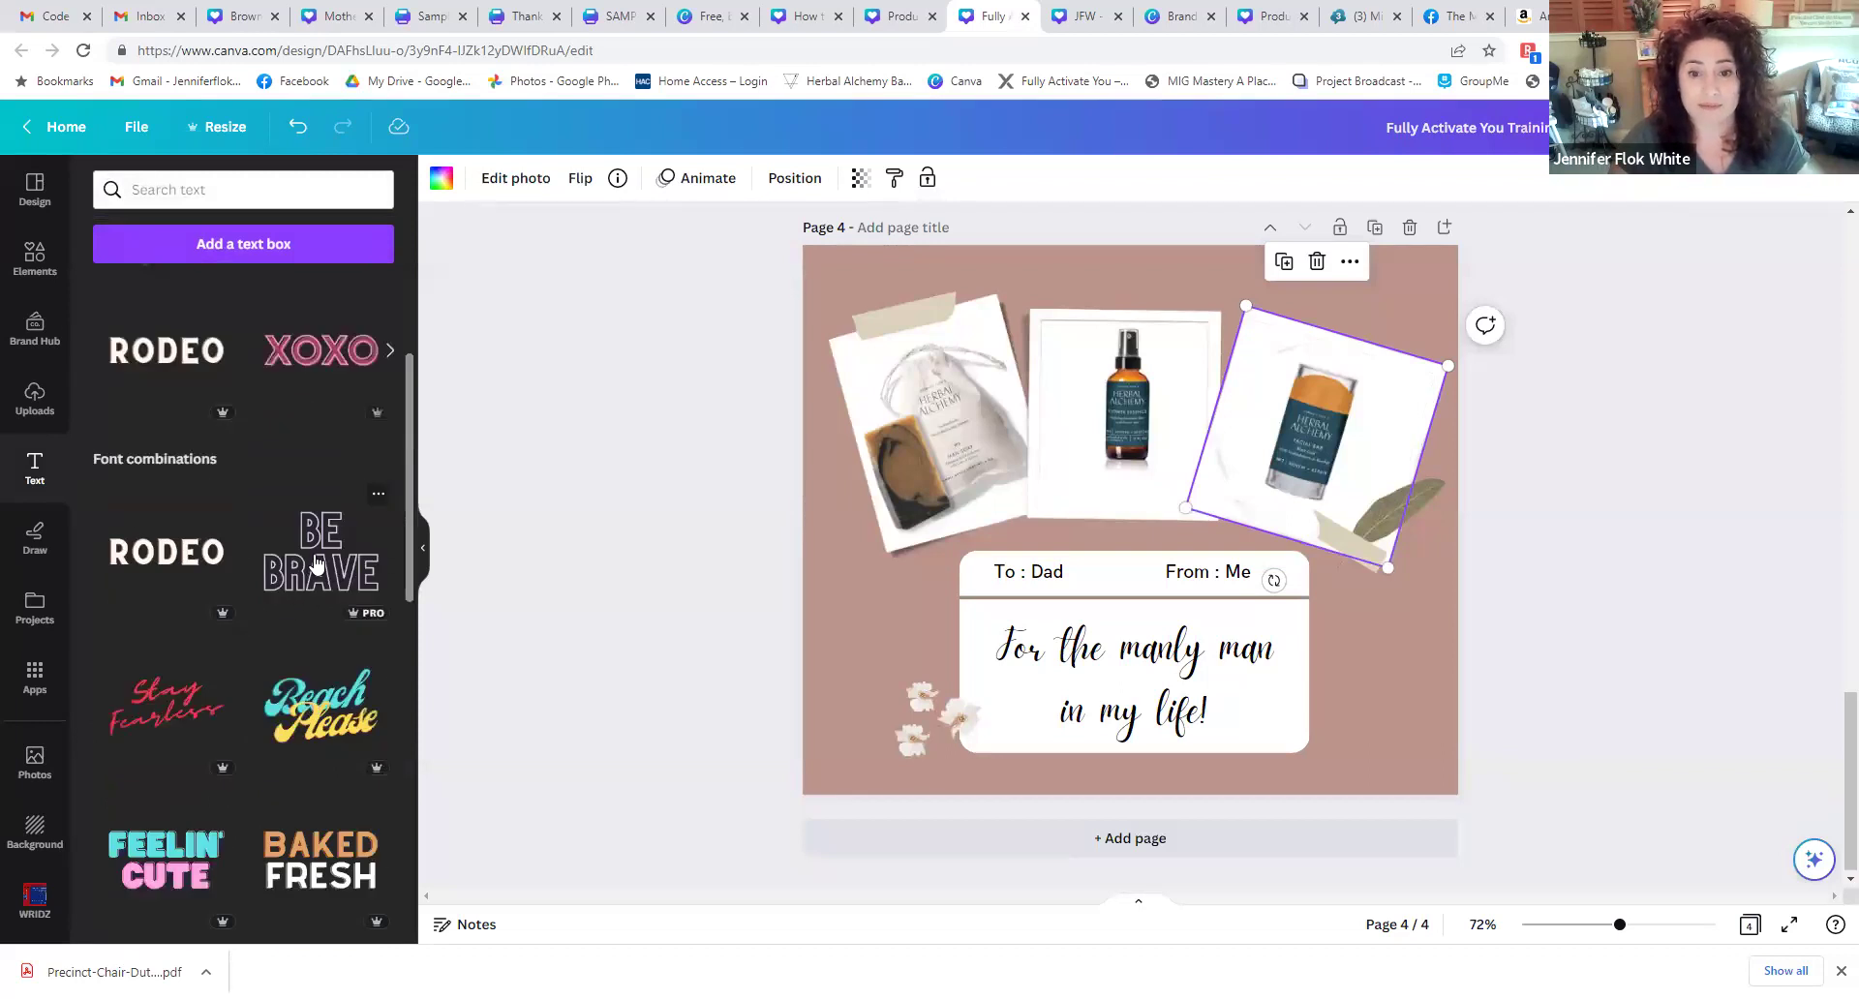
left_click(318, 564)
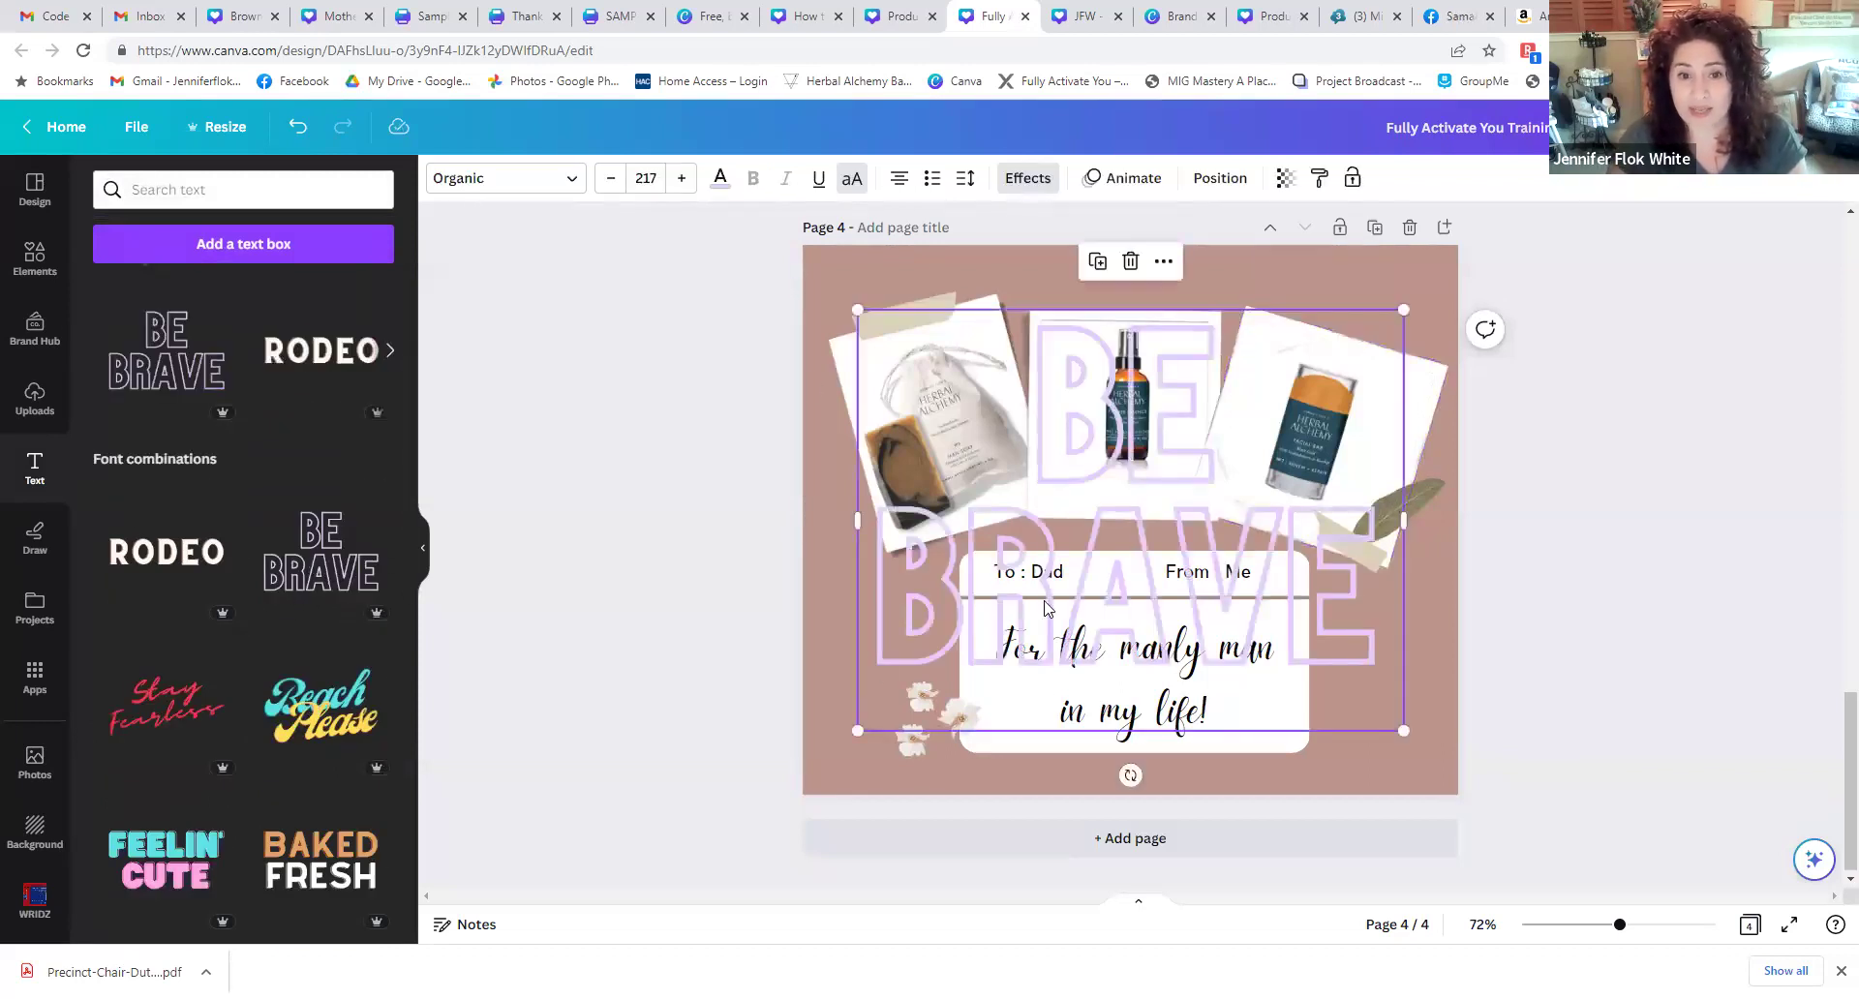
left_click(662, 174)
type("100")
key("Return")
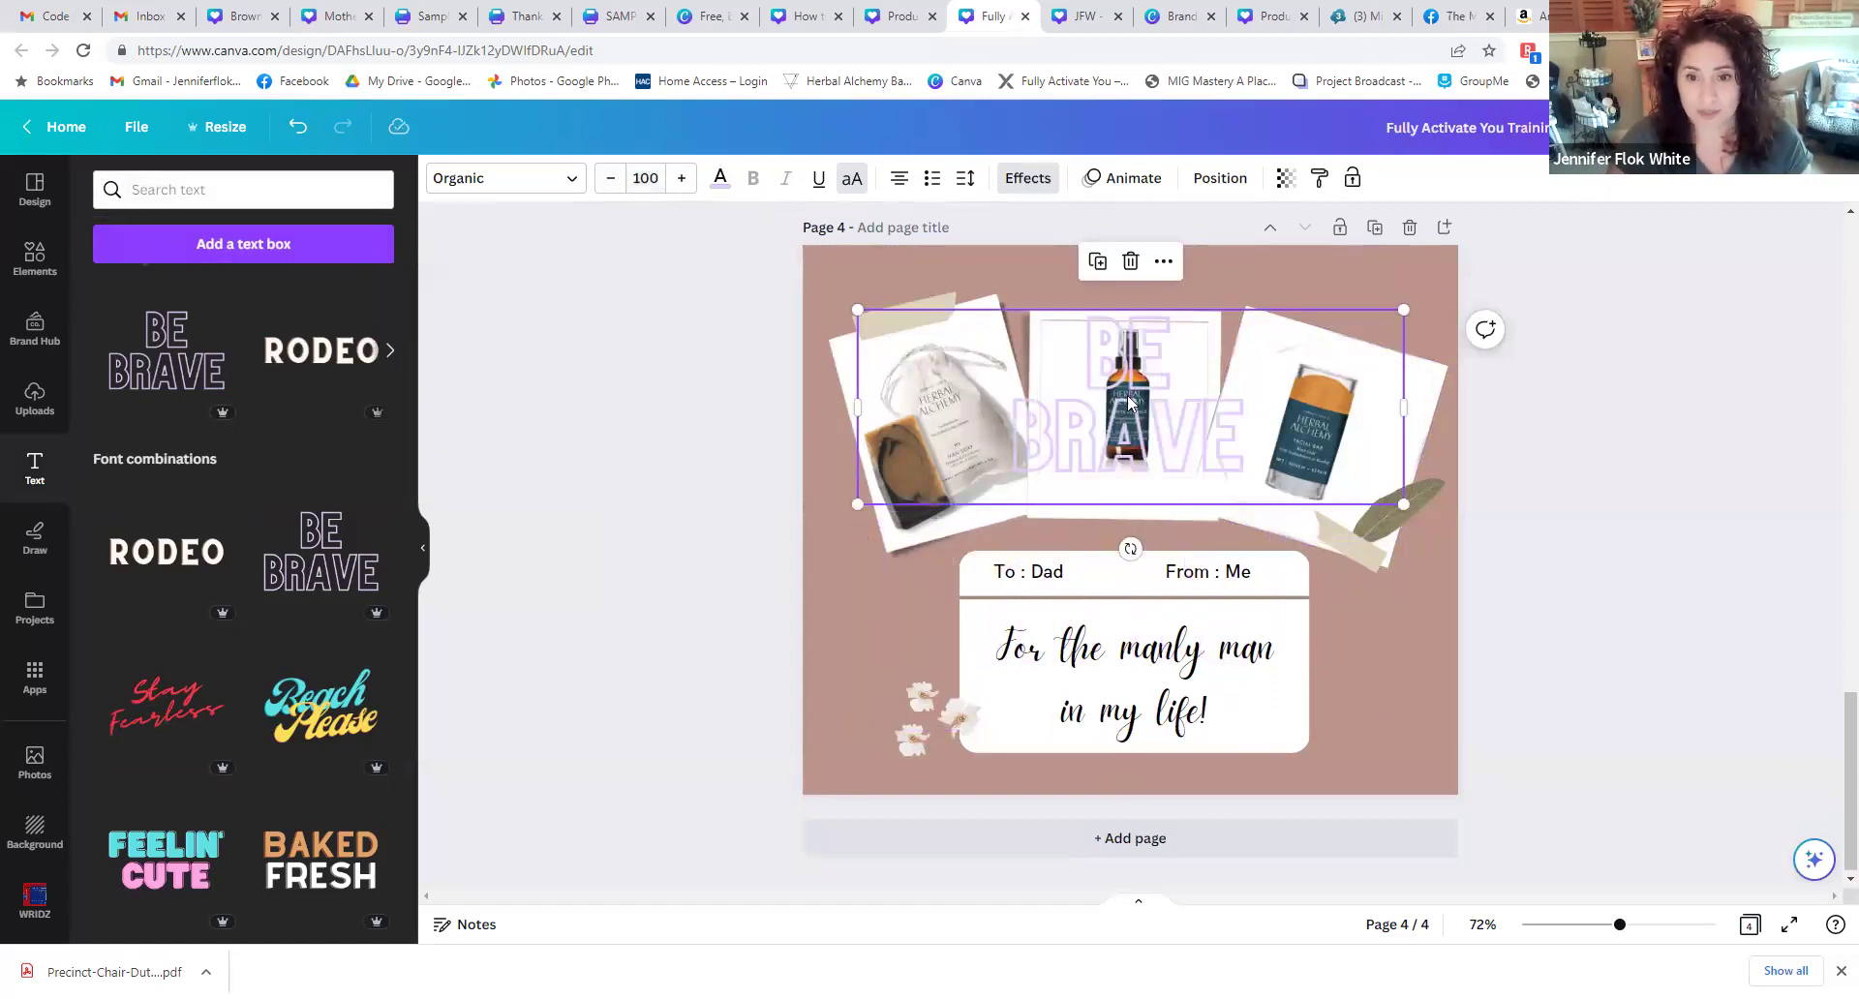
- Put the "BE BRAVE" heading on a single line and position it along page 4's upper edge
left_click_drag(1127, 395, 1148, 296)
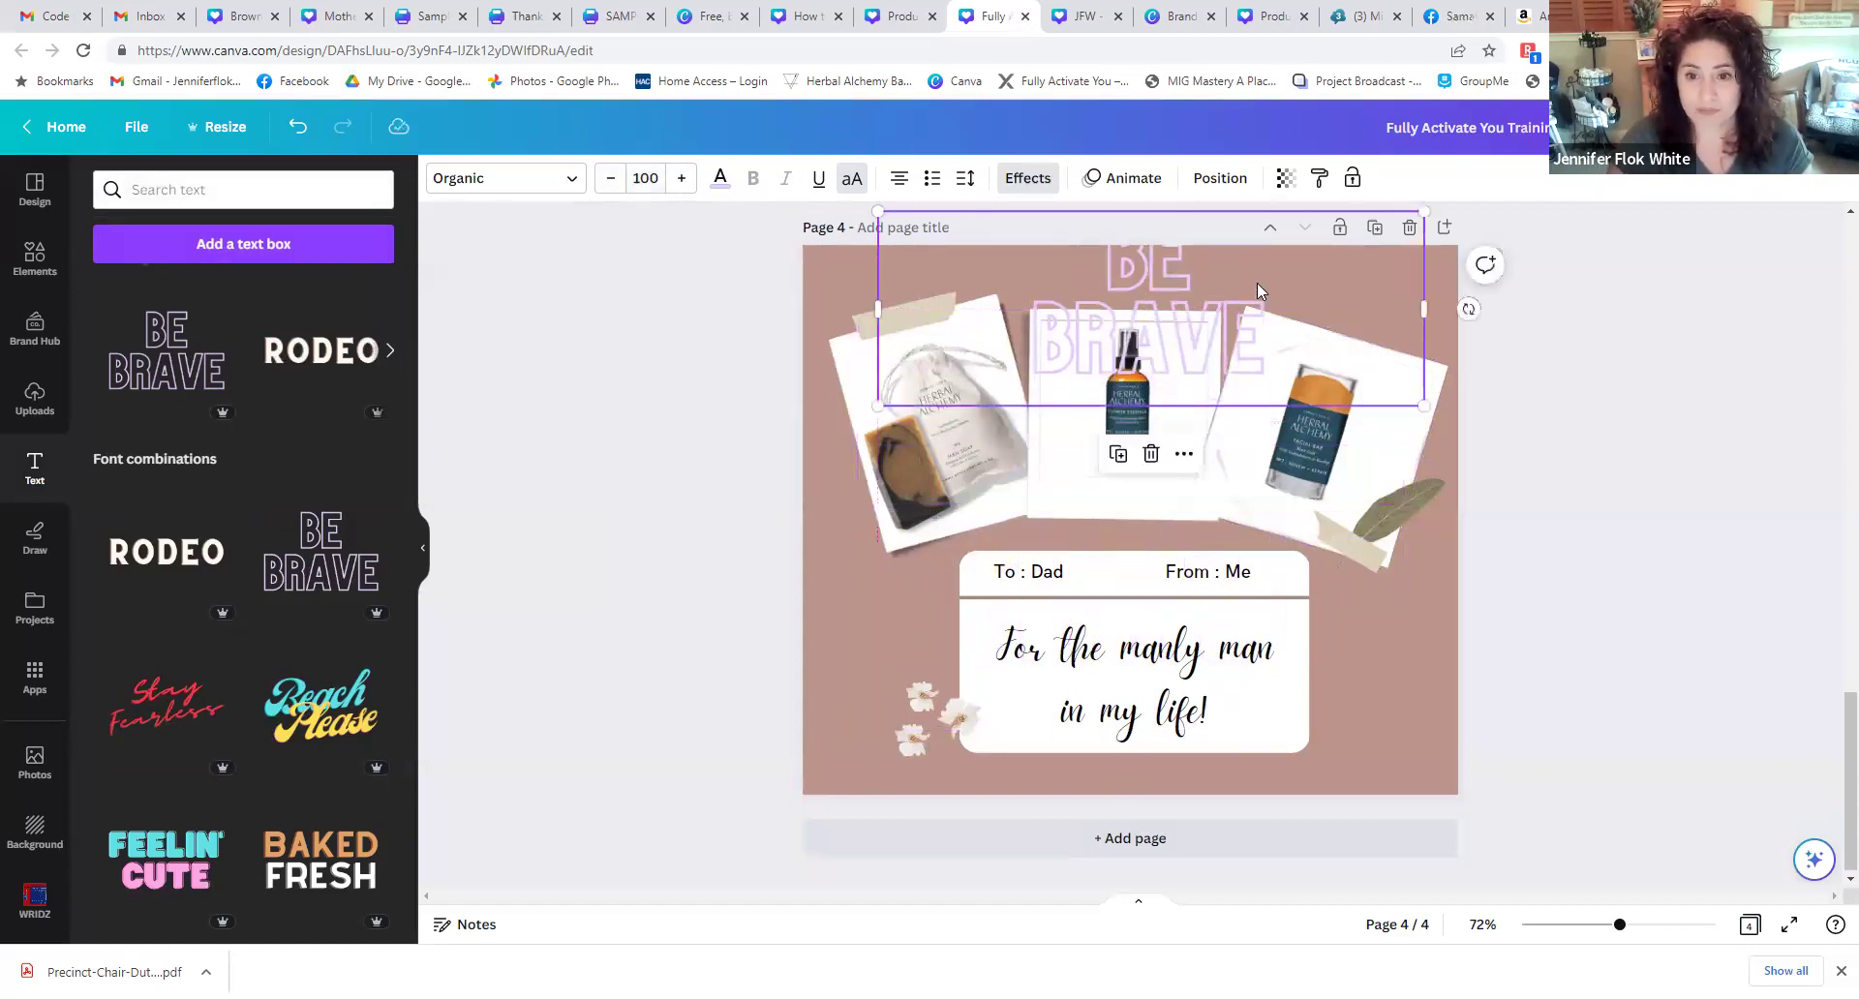
left_click(1228, 267)
key("Delete")
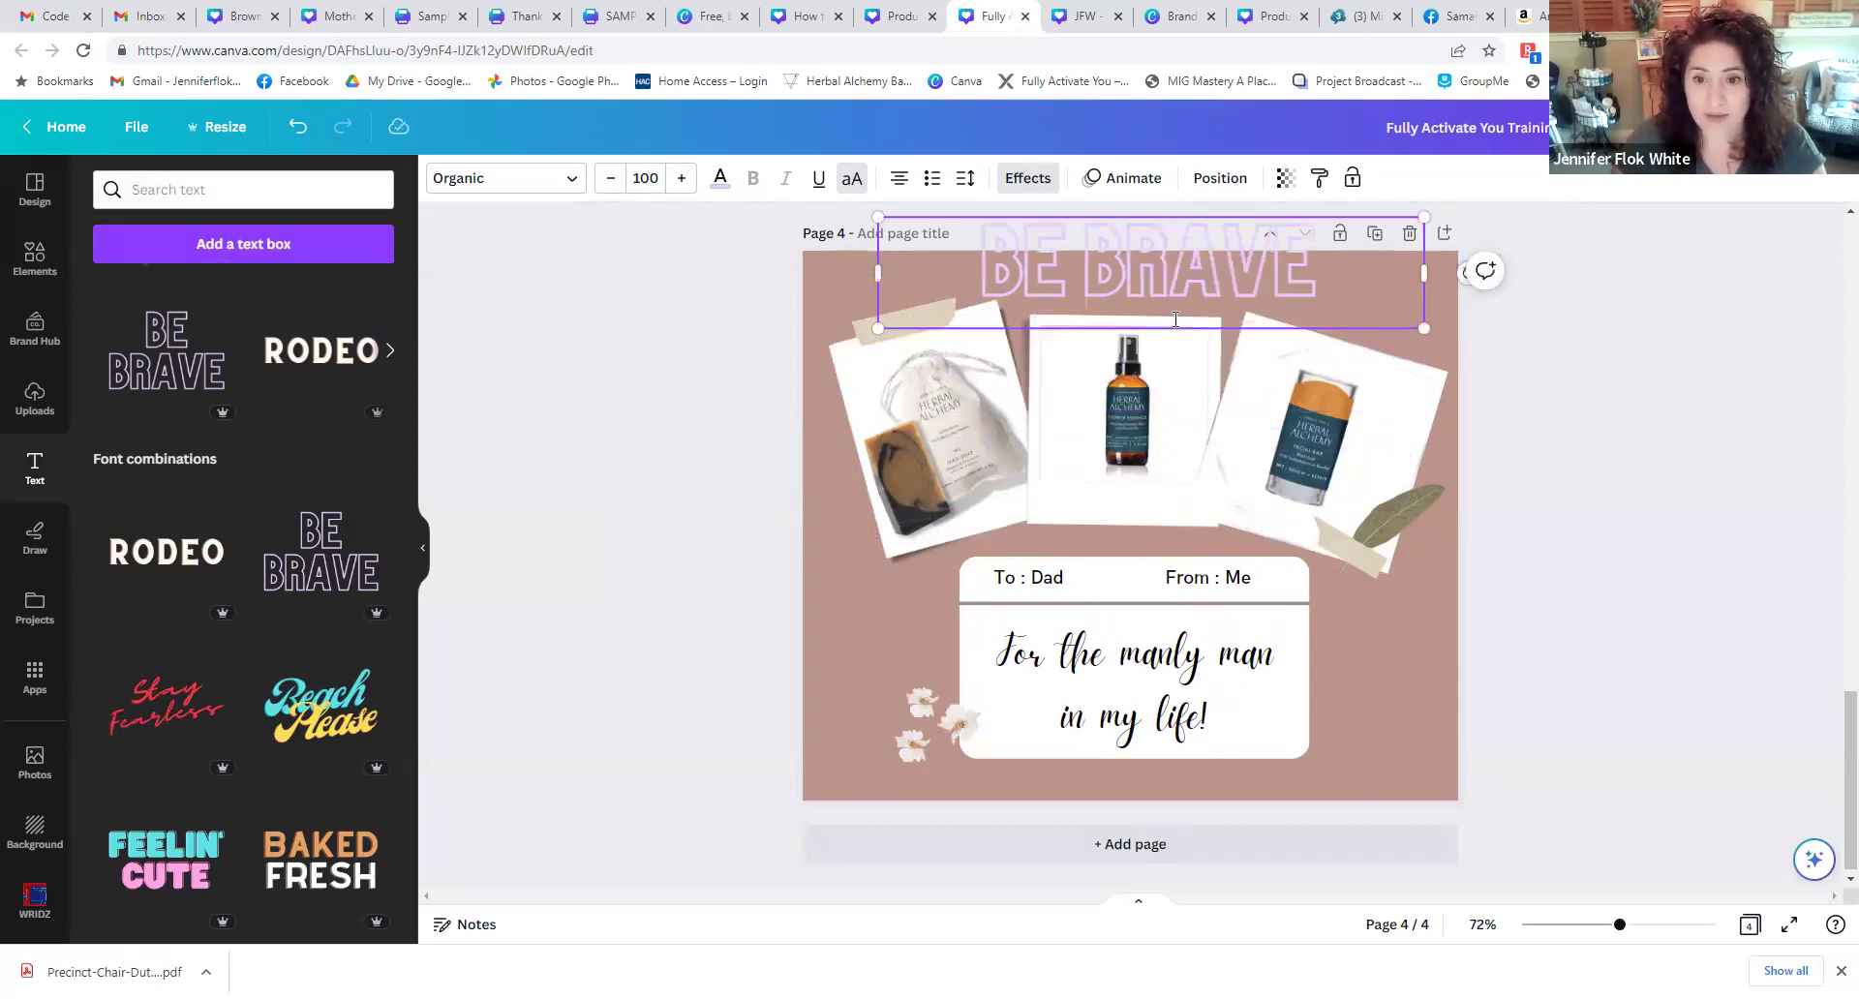
left_click_drag(1177, 328, 1176, 353)
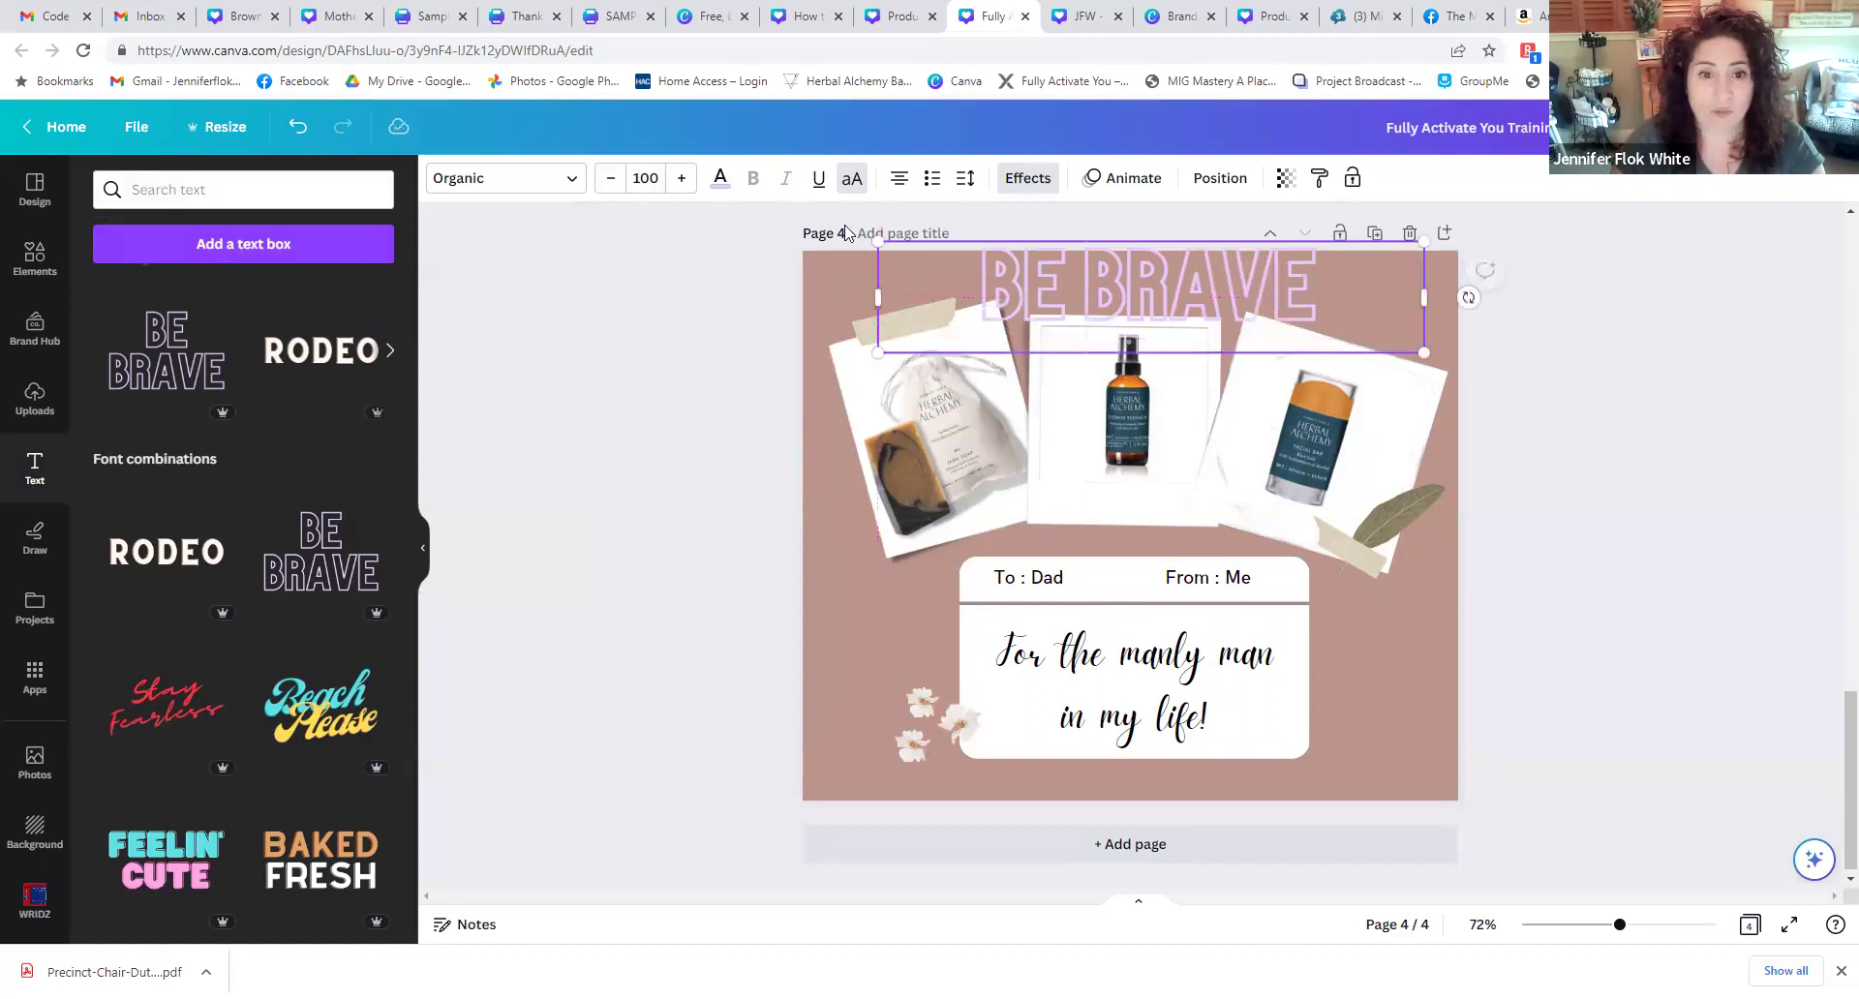
- Recolour the "BE BRAVE" heading with the brown taken from the soap photo's colours
left_click(720, 190)
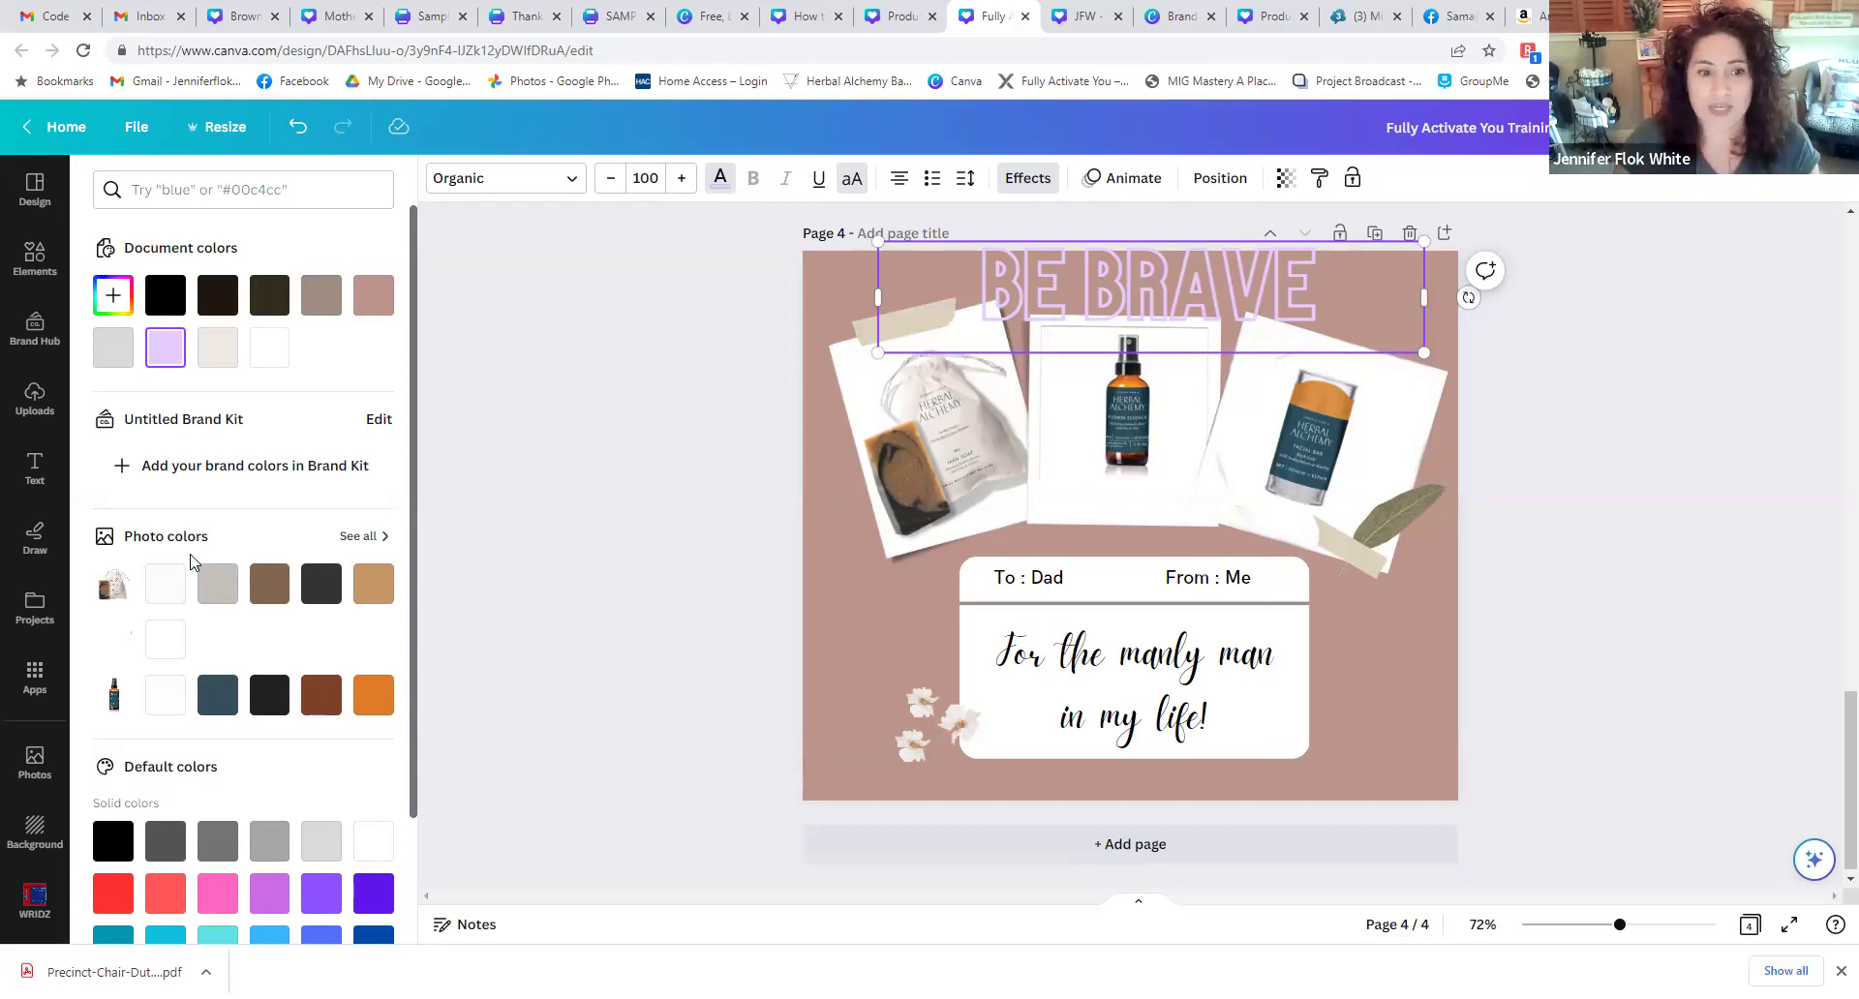
left_click(268, 595)
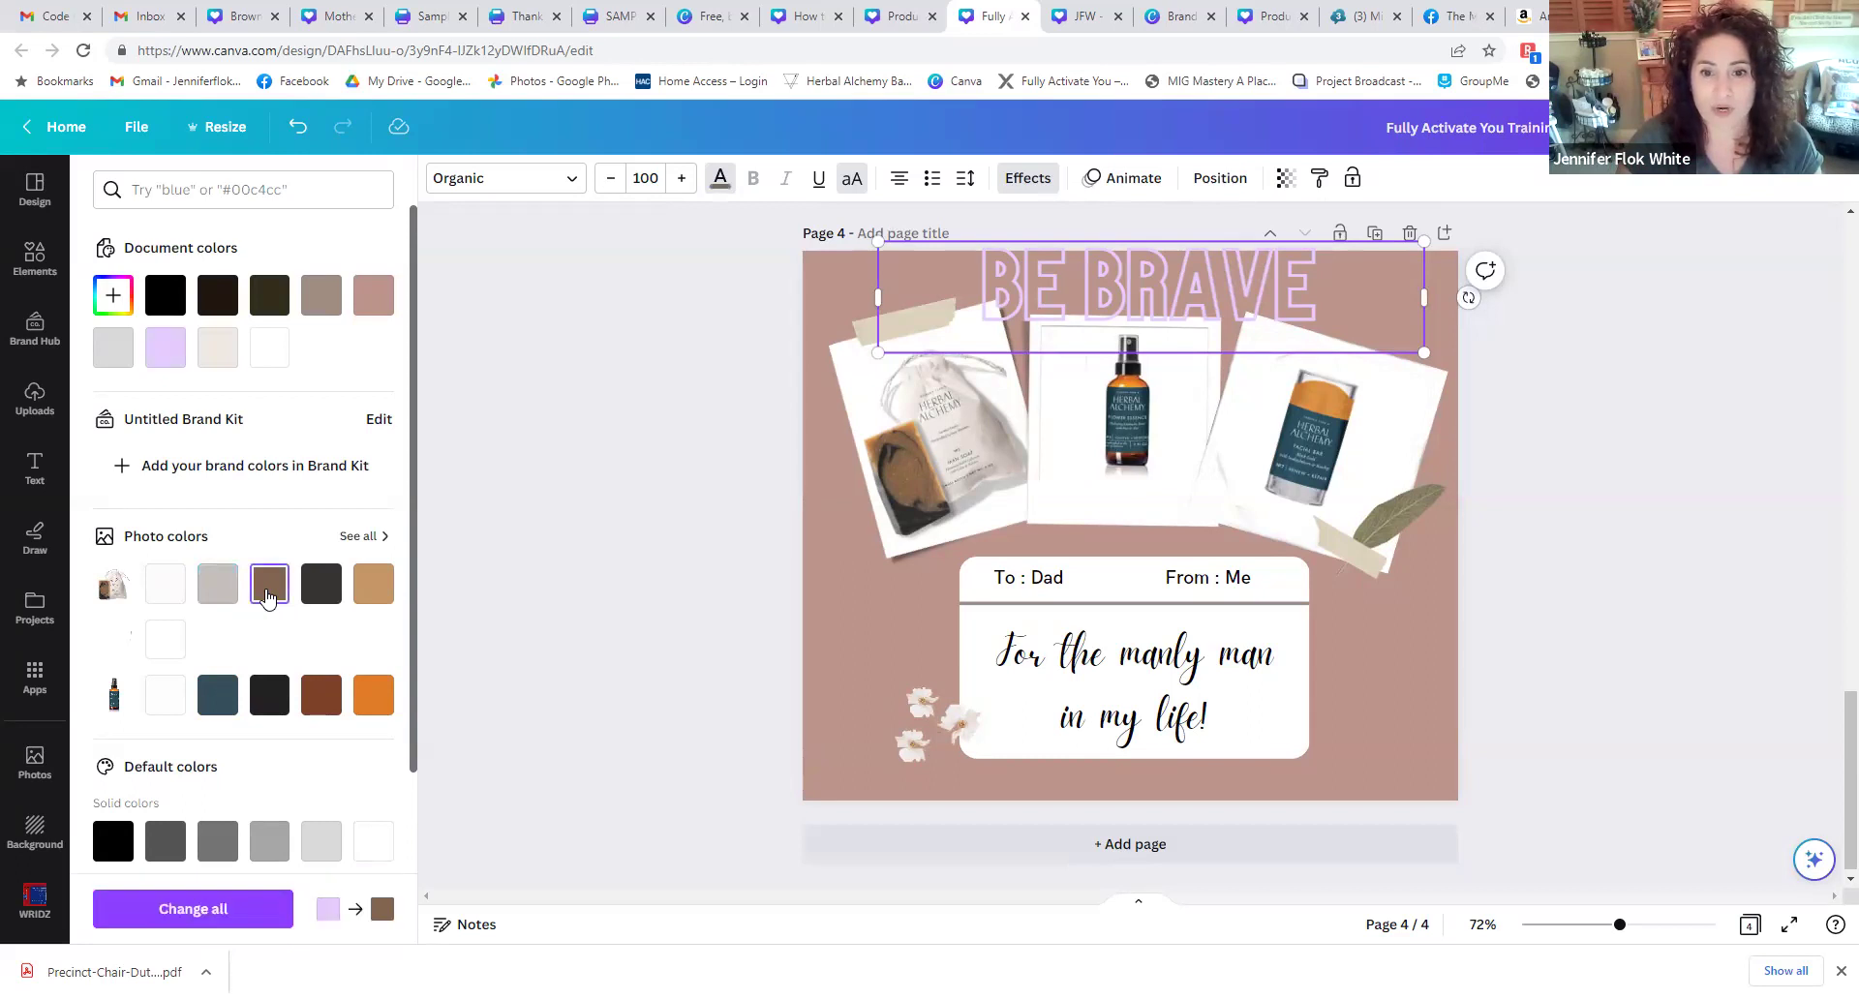
left_click(1084, 282)
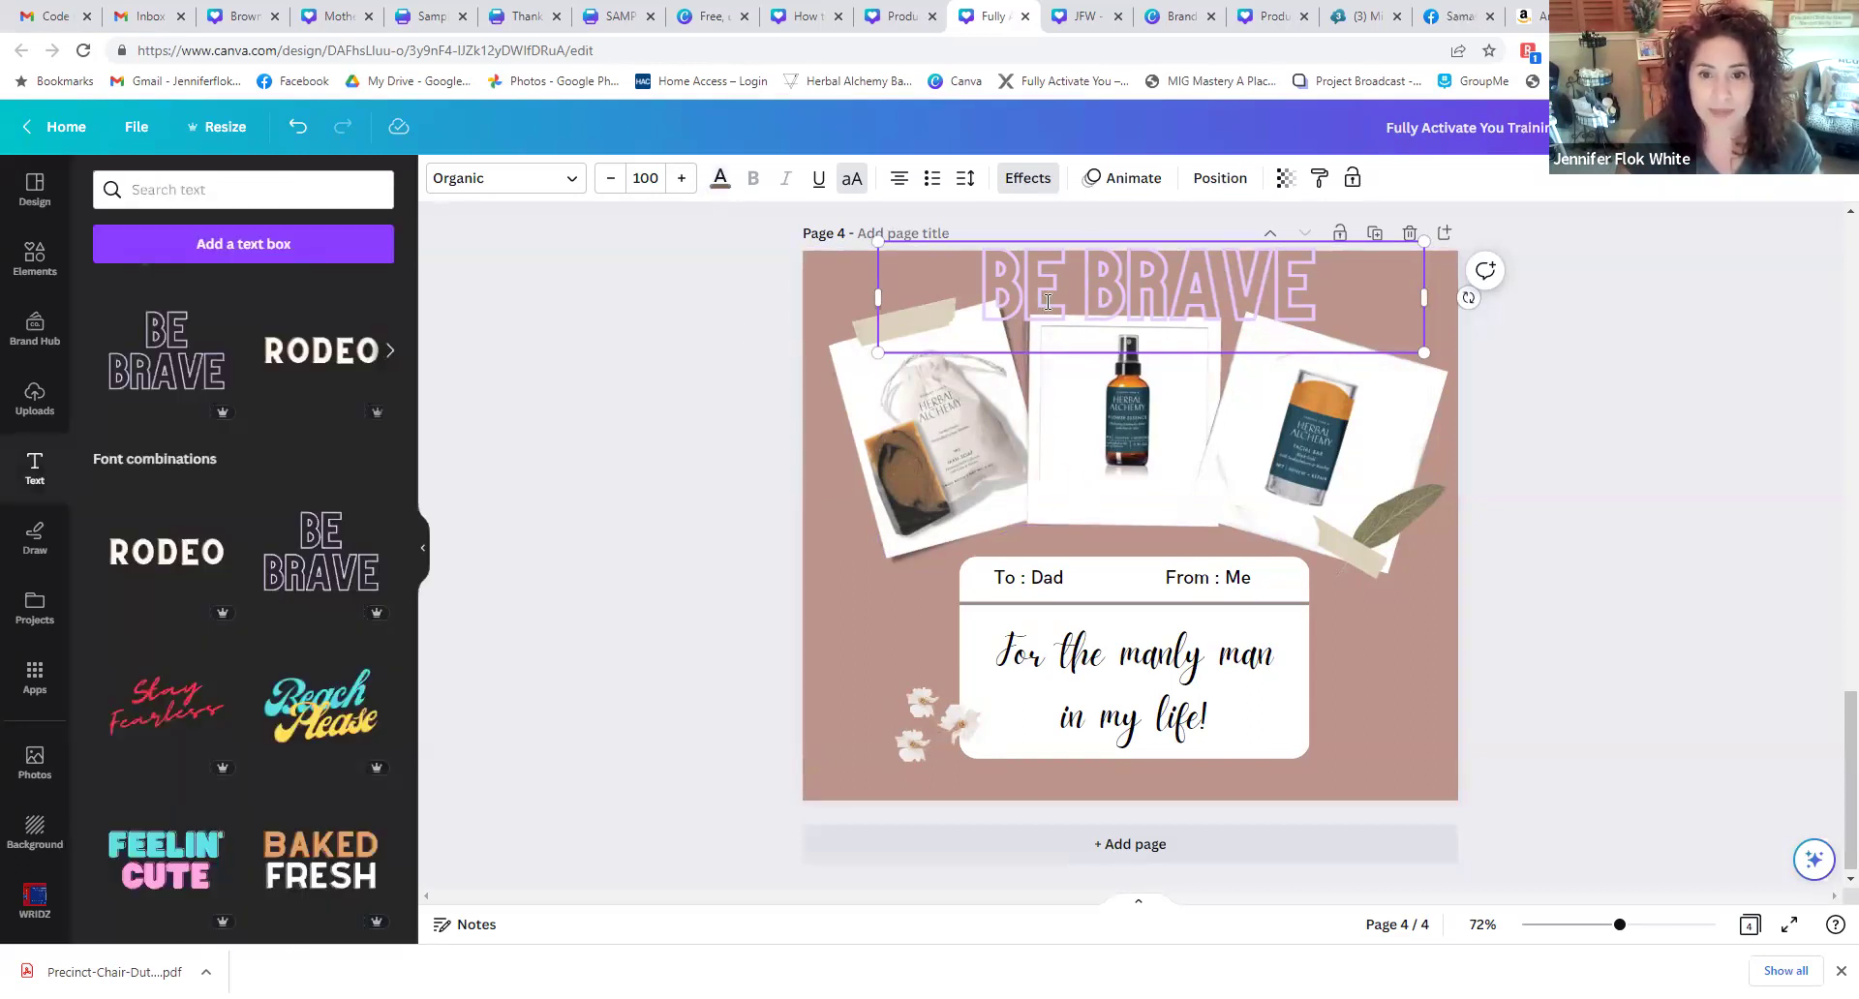
triple_click(1015, 305)
left_click(718, 177)
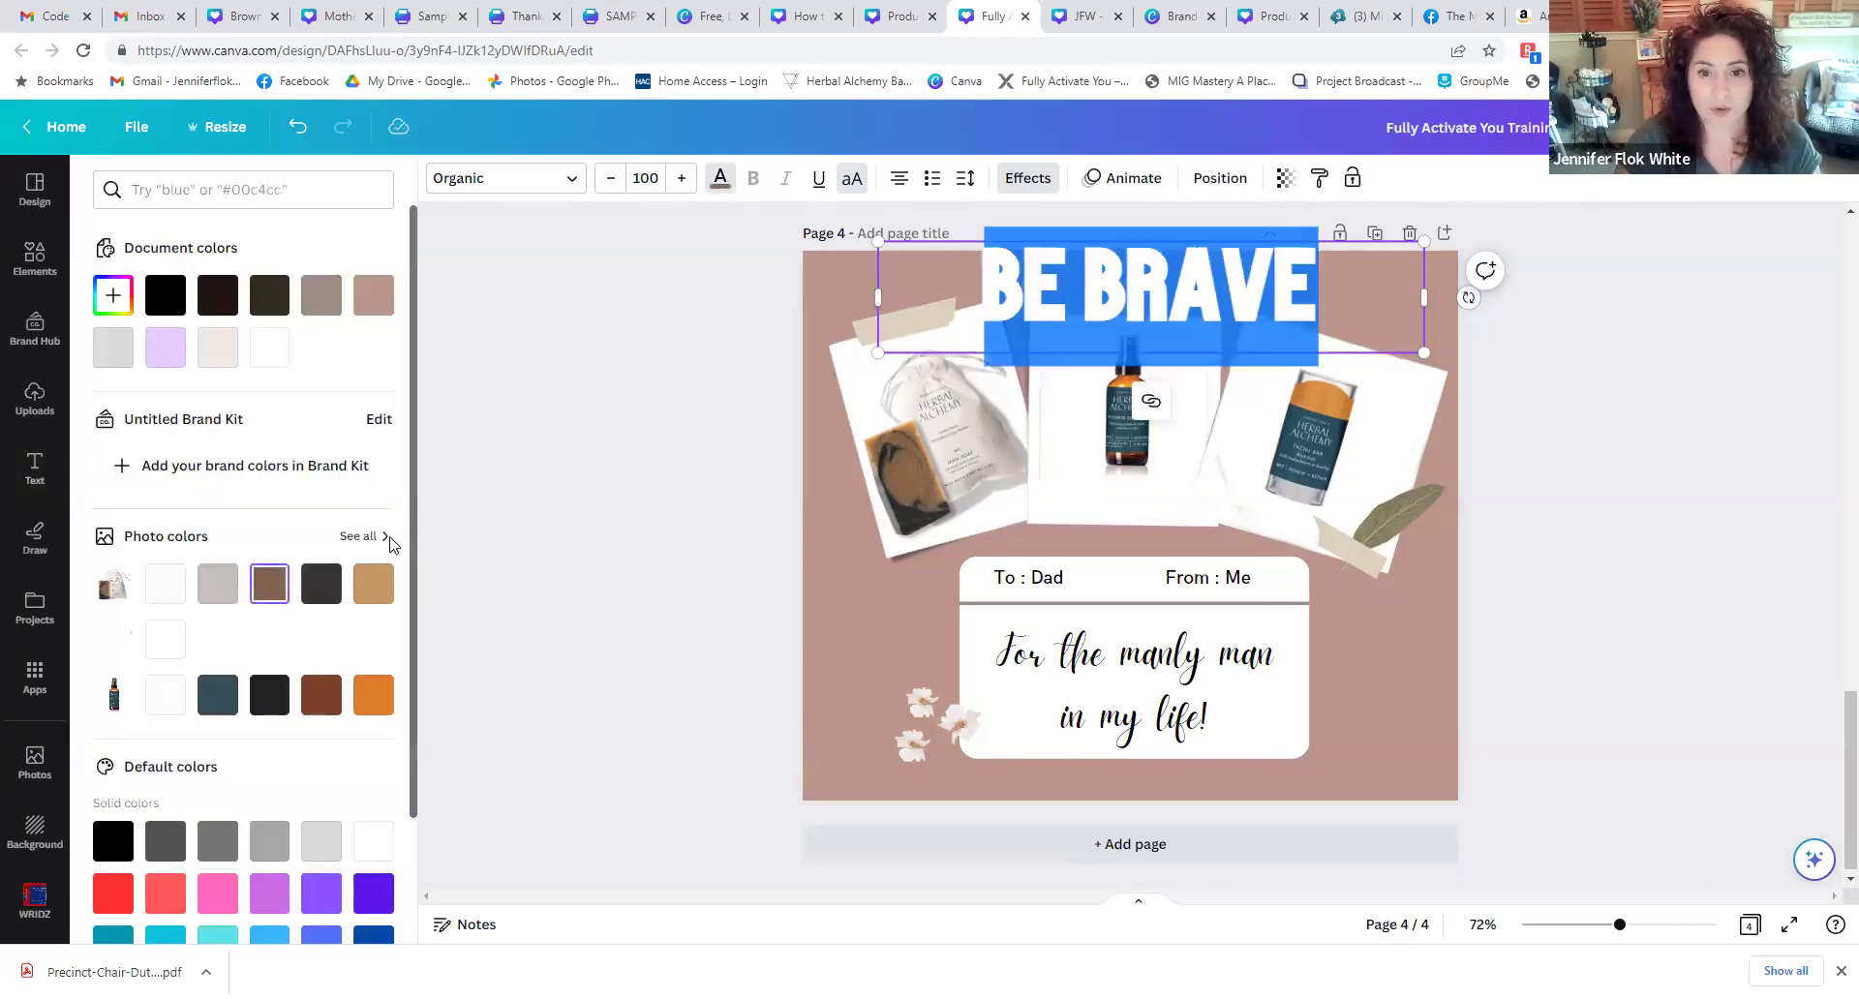
left_click(535, 485)
left_click(619, 460)
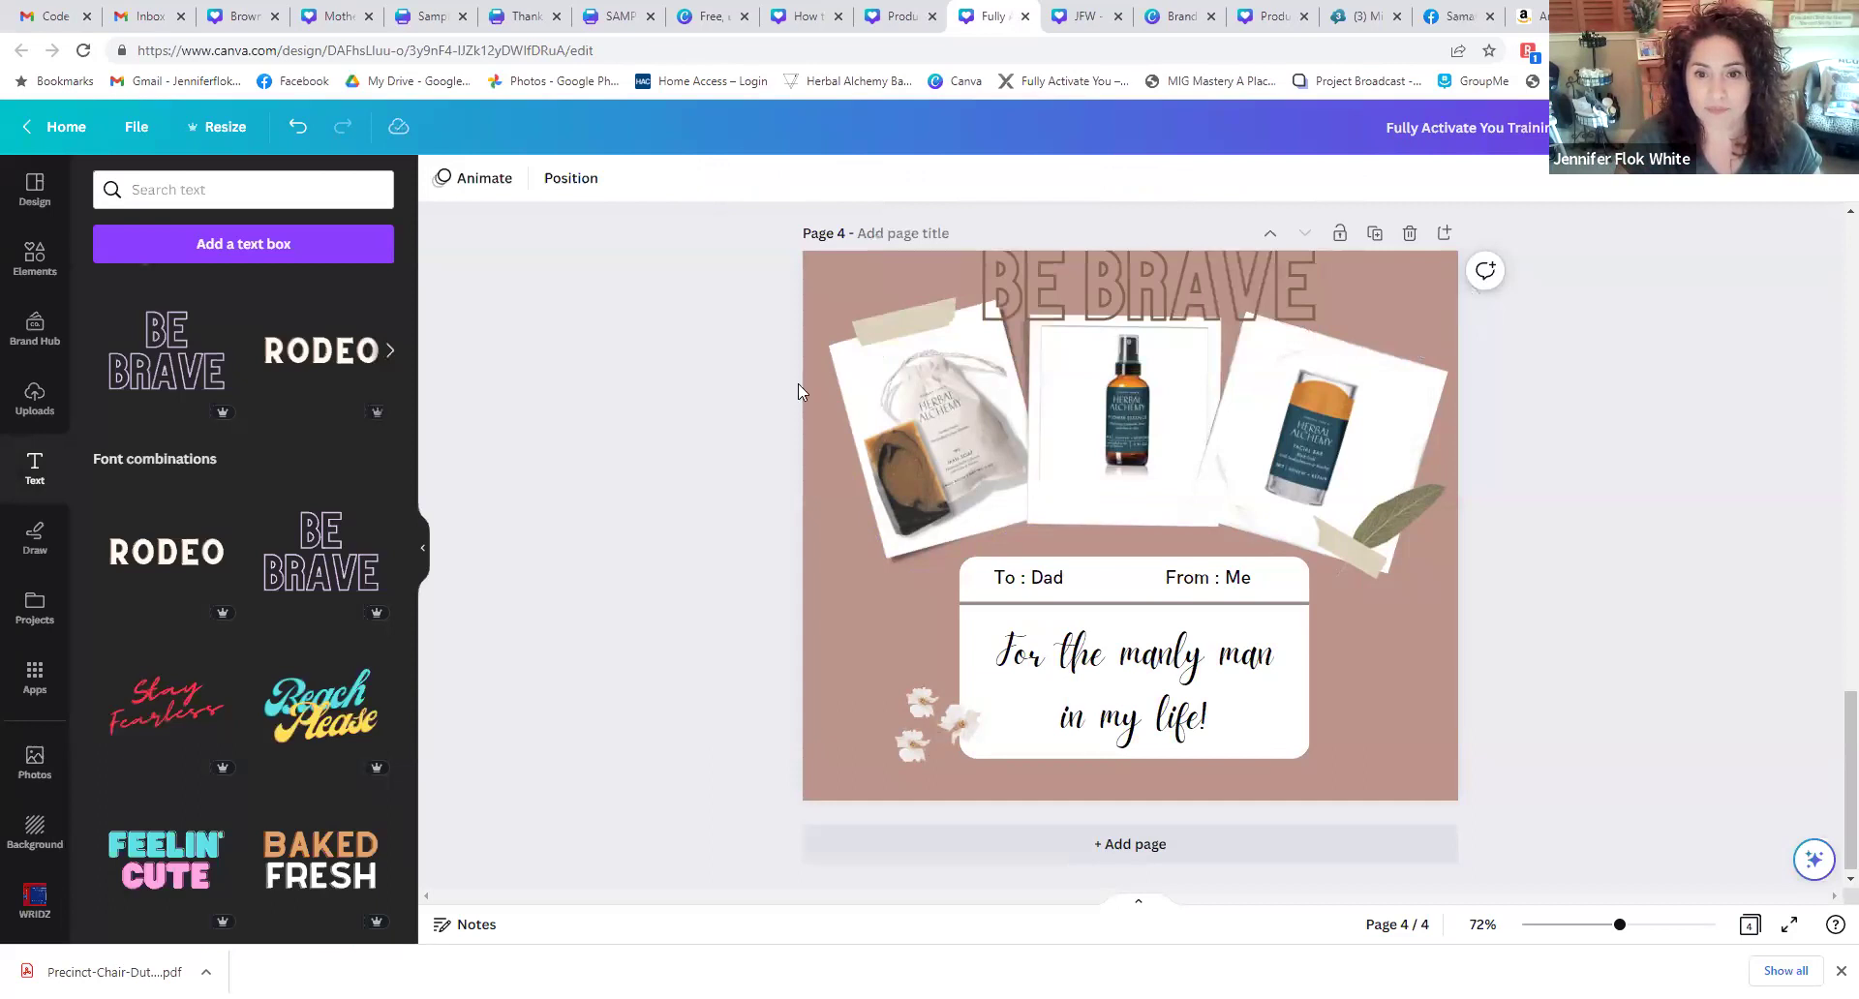
- Move page 4's three polaroid photos down together and lower the "BE BRAVE" heading into the space above them
left_click_drag(673, 447, 1496, 419)
left_click_drag(1333, 462, 1335, 499)
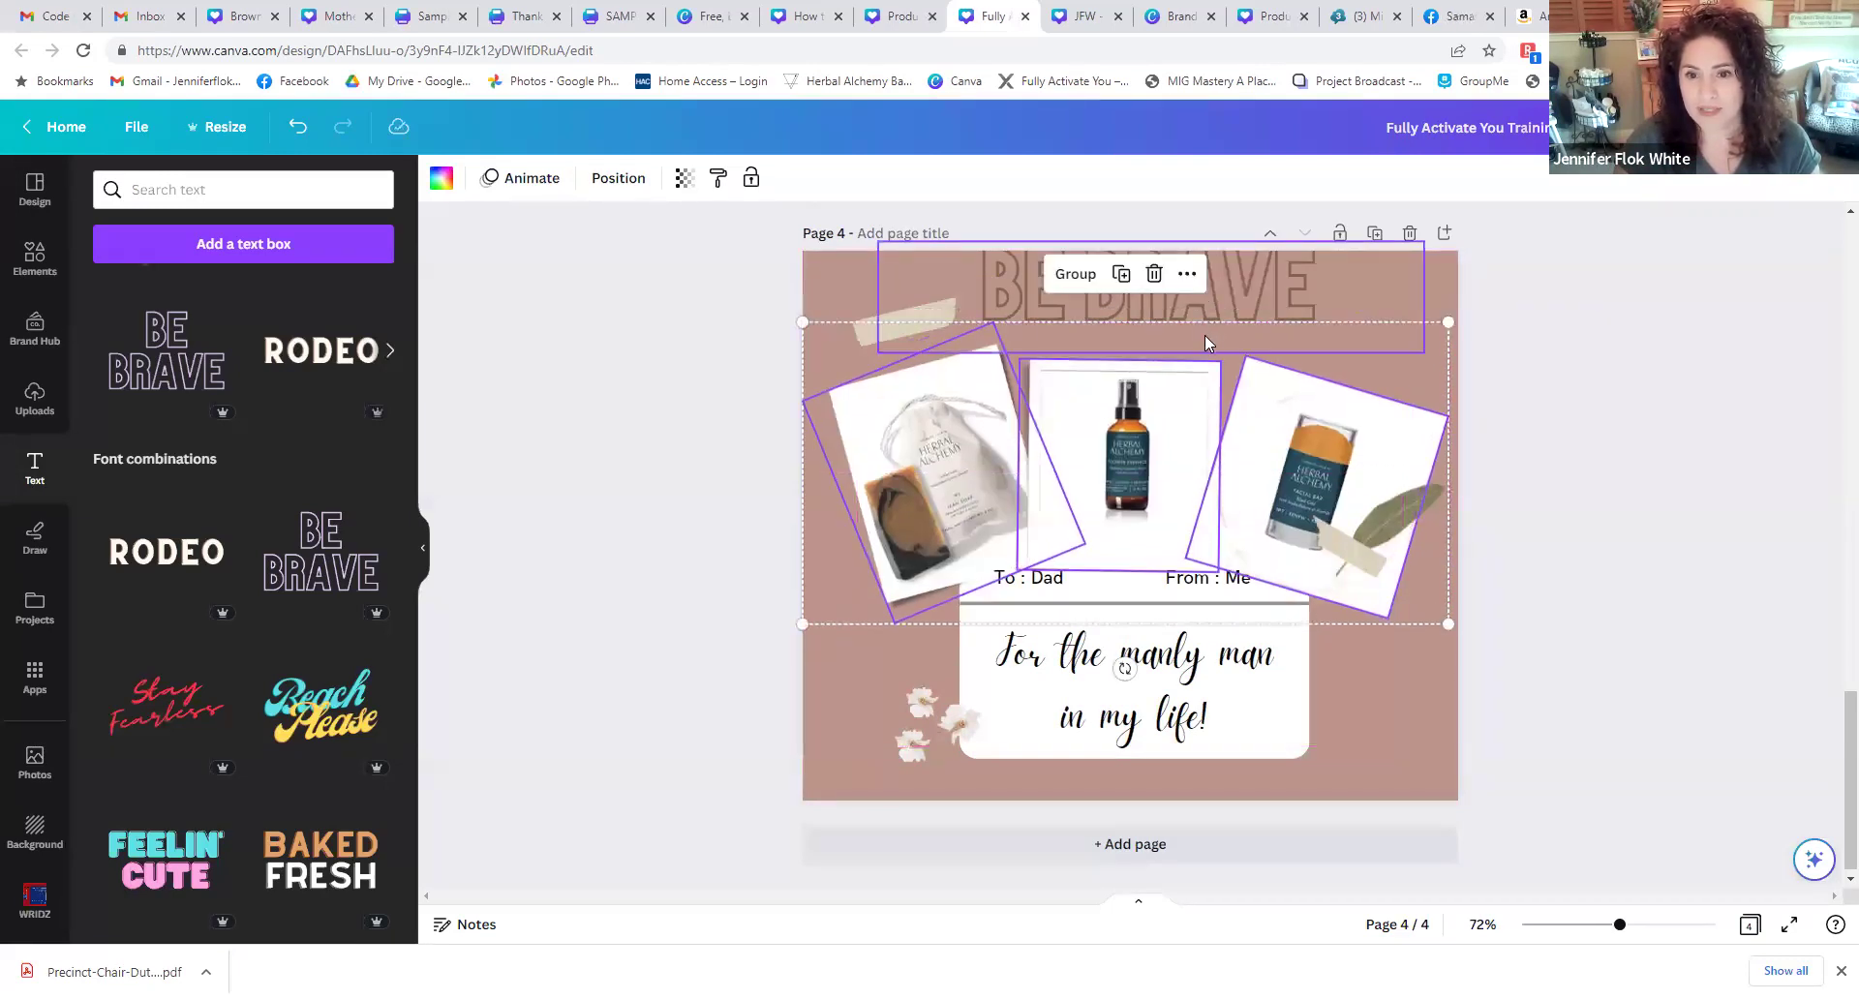
left_click(1025, 221)
left_click_drag(1117, 283, 1103, 305)
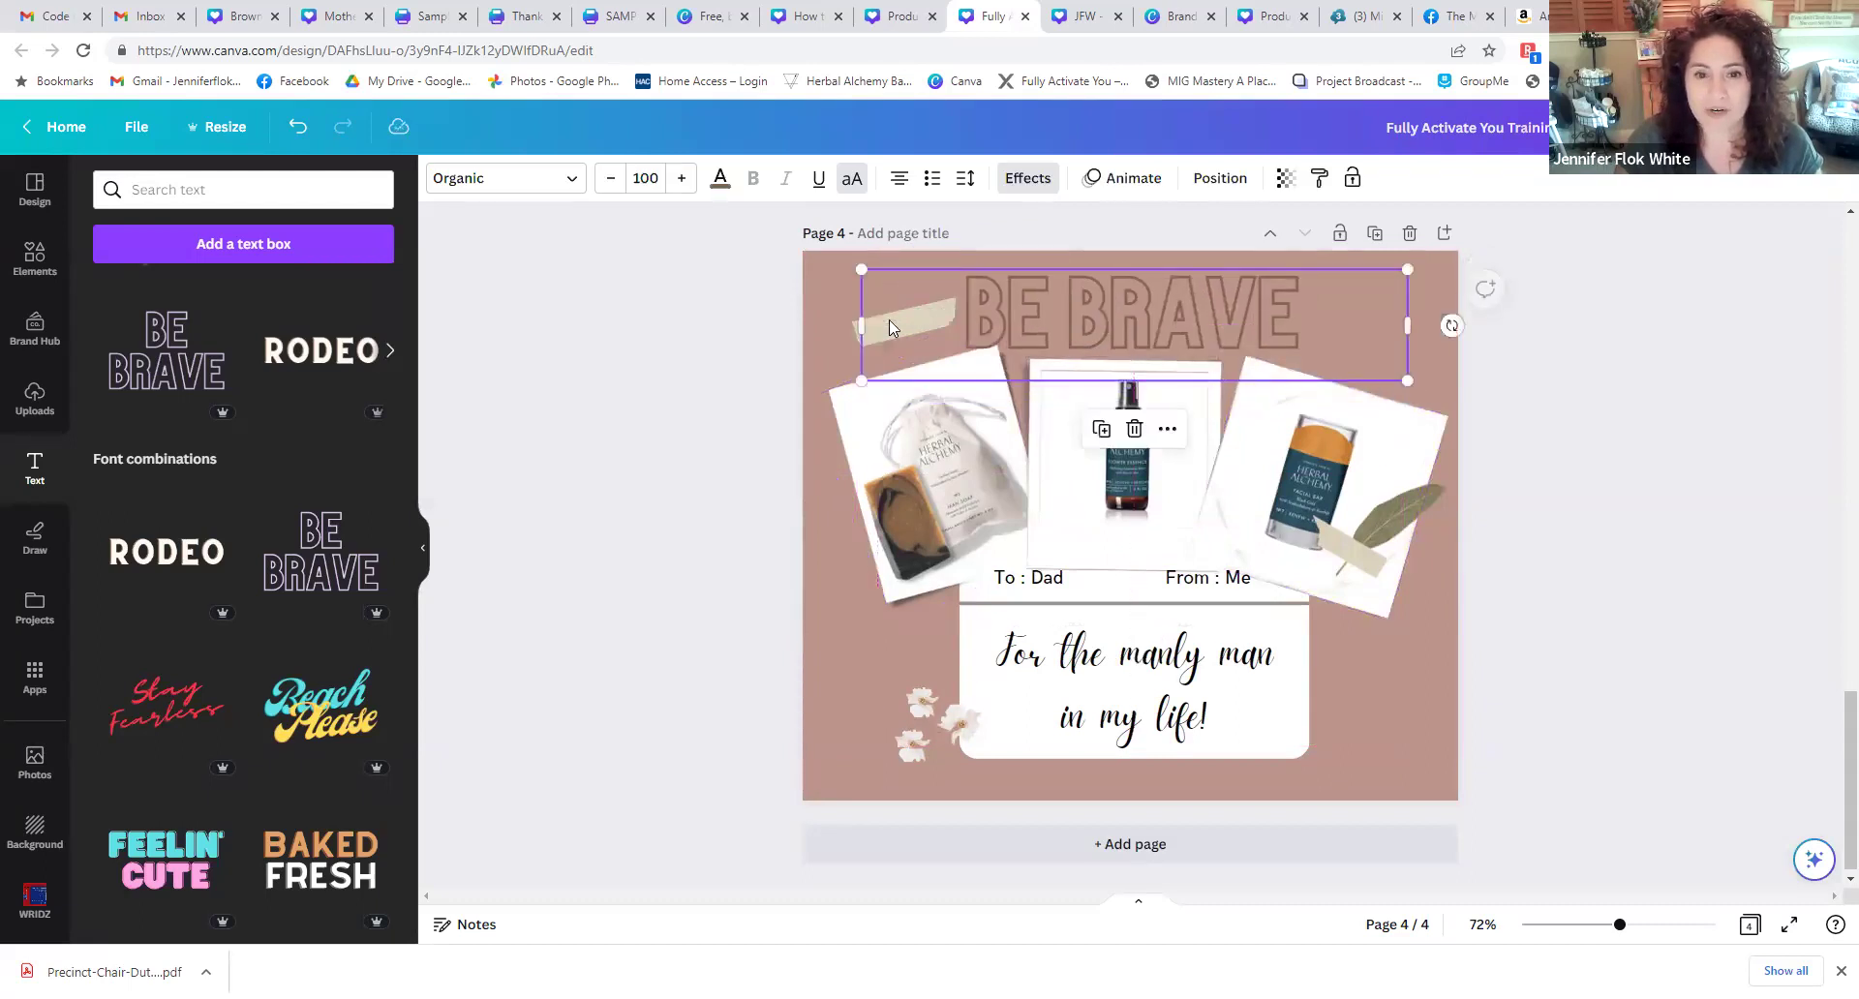
- Move the beige tape strip down onto the upper edge of the soap photo's polaroid
left_click(731, 313)
left_click(879, 329)
left_click(798, 322)
left_click_drag(852, 335, 849, 372)
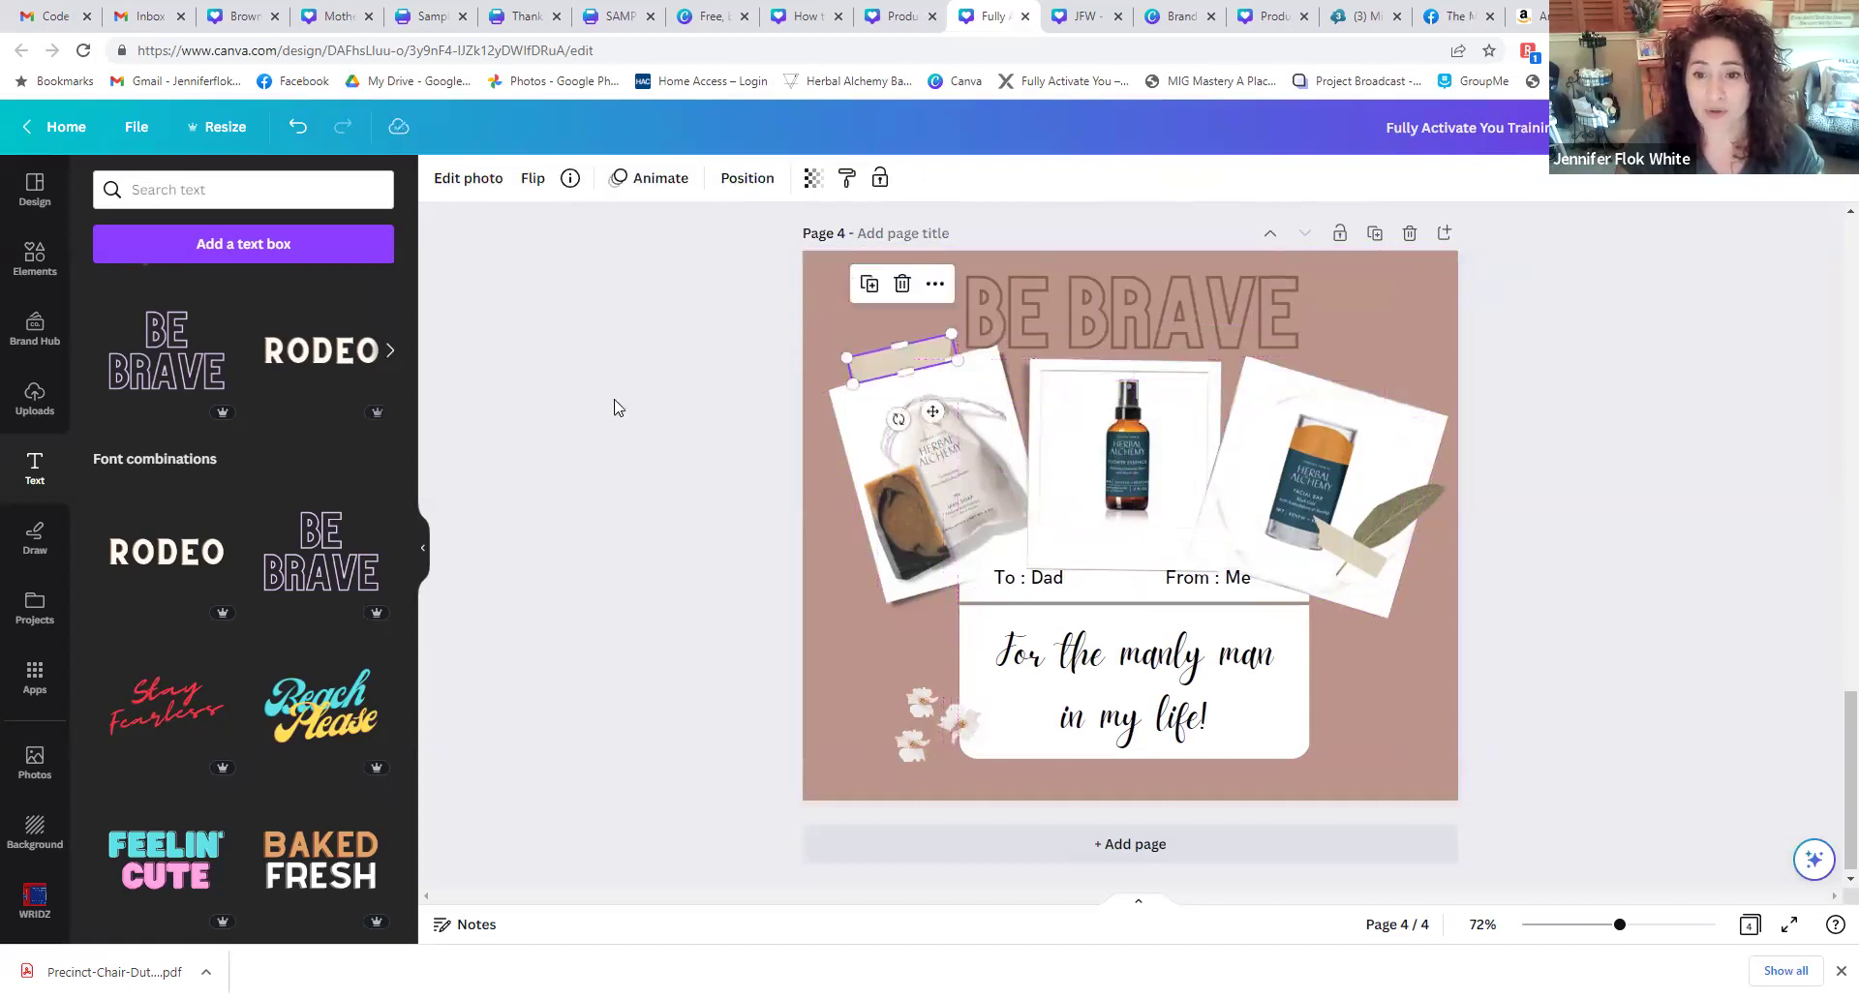
left_click(562, 422)
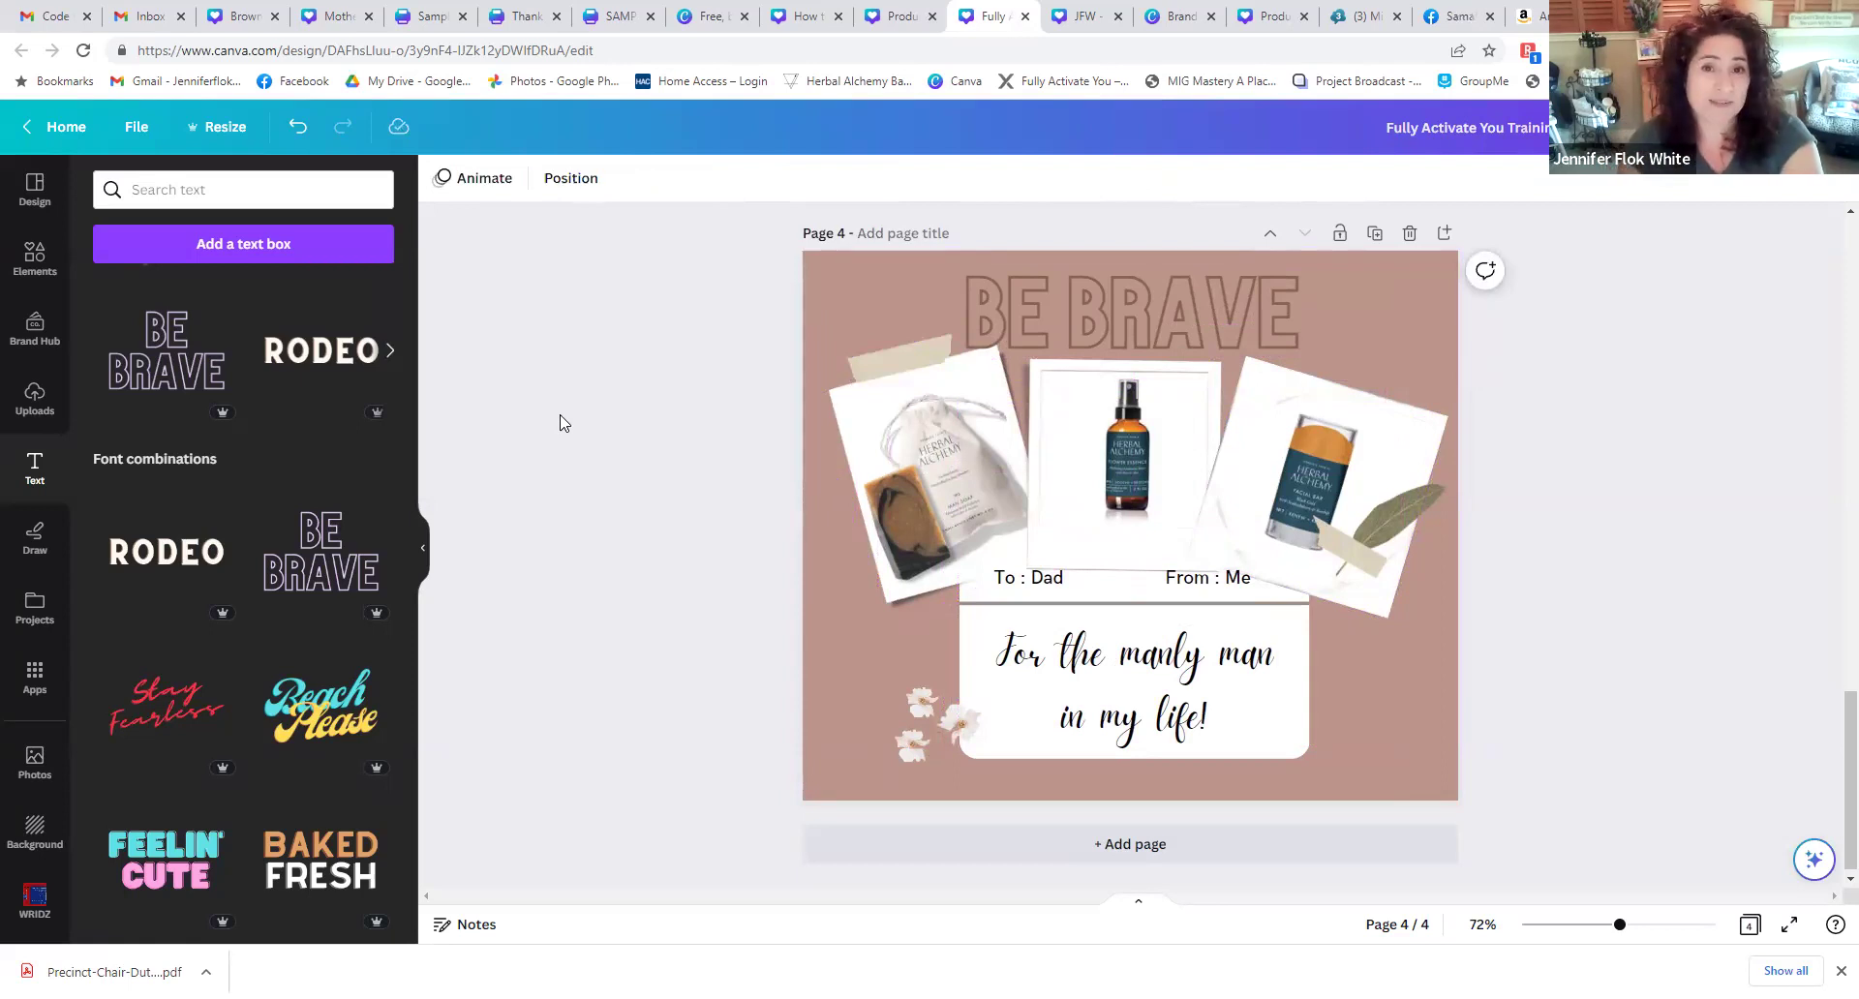
- Undo the "BE BRAVE" heading and the repositioning of the photos and tape on page 4
left_click(297, 127)
left_click(298, 126)
left_click(297, 127)
left_click(297, 126)
left_click(298, 132)
left_click(297, 131)
left_click(298, 132)
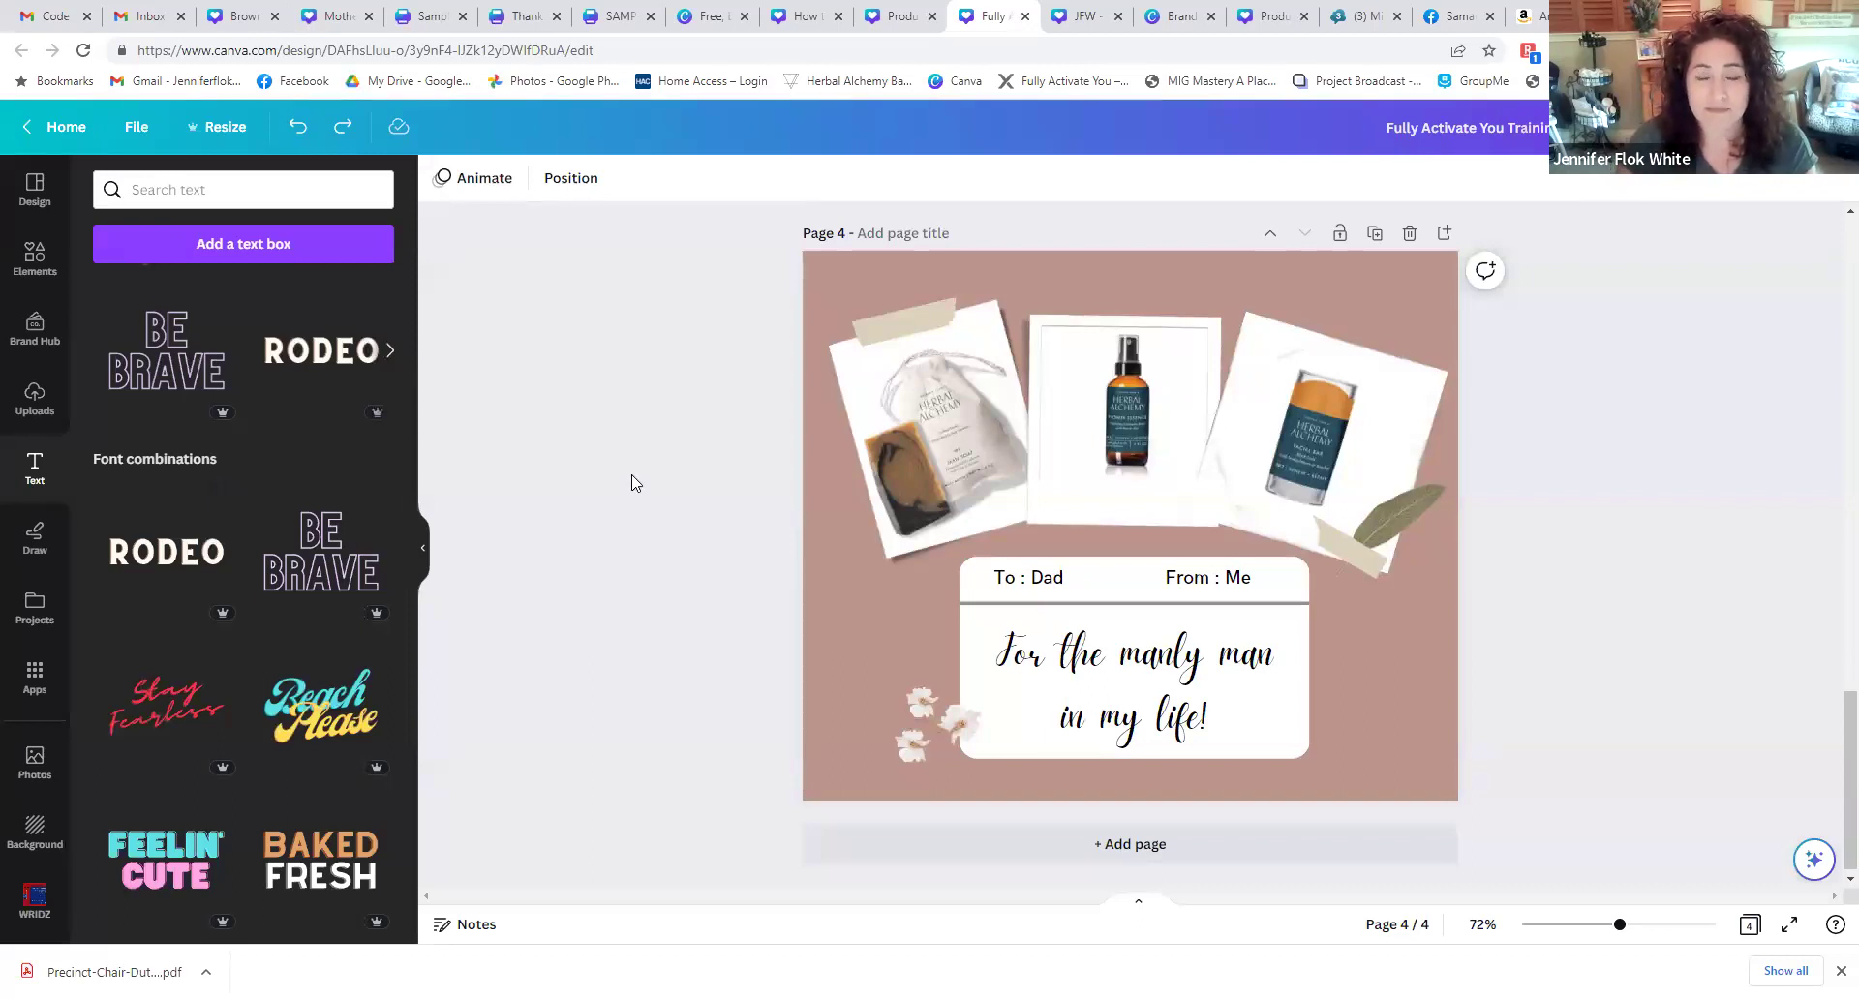
- Switch to the already open "Mothers Day Perfect Gifts" Facebook post design
left_click(245, 23)
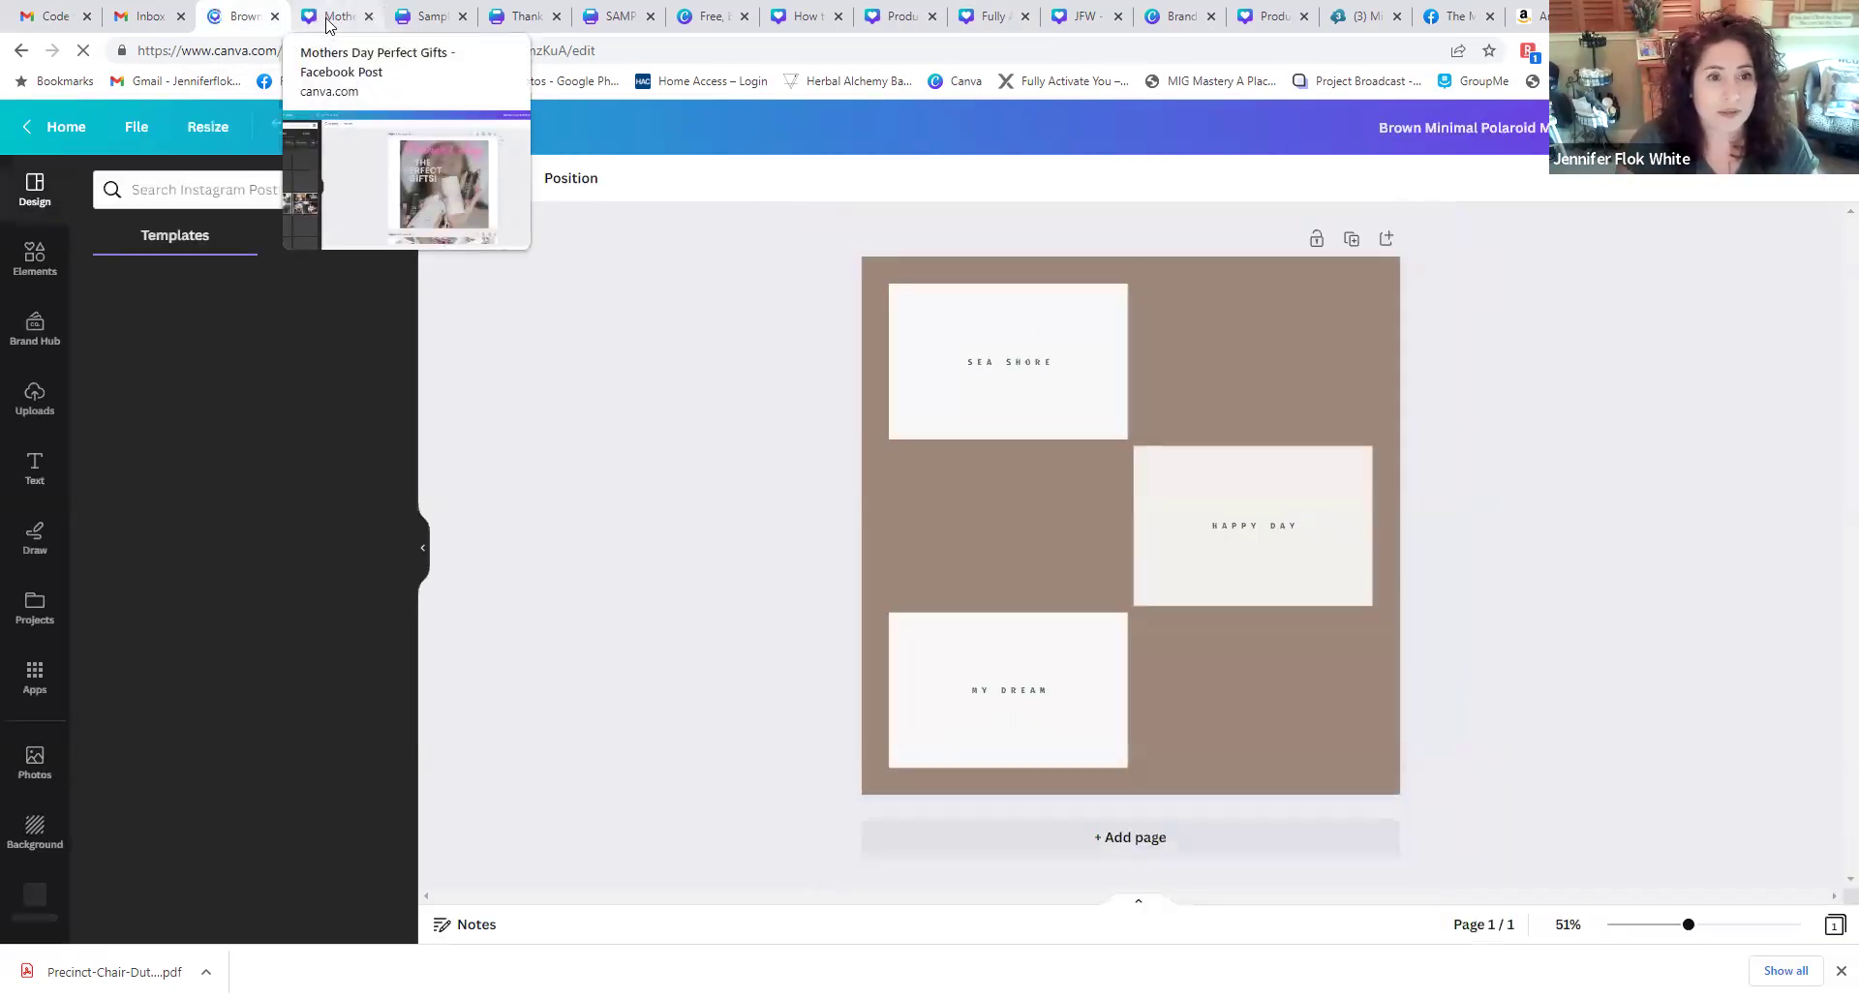
left_click(327, 16)
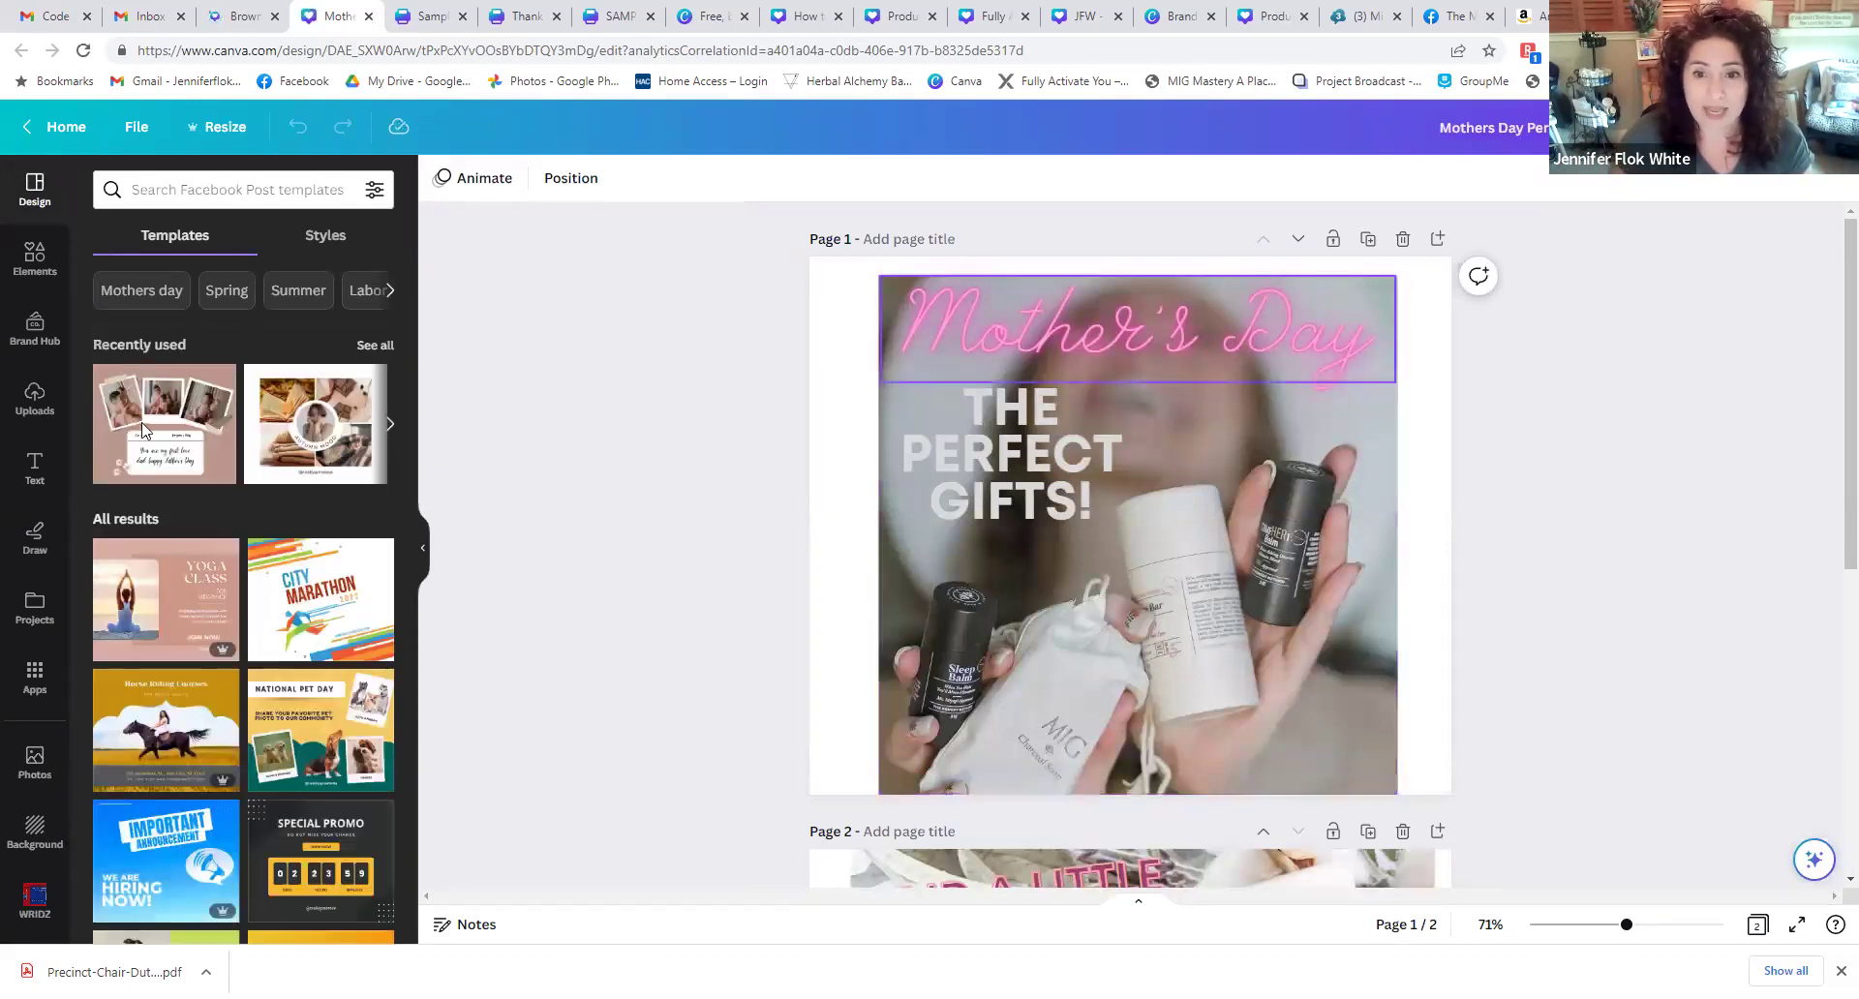
- Try adding the yellow neon "Sparkle" font combination to page 1 of the Mother's Day design, and delete it
left_click(32, 467)
scroll(325, 657, "down", 3)
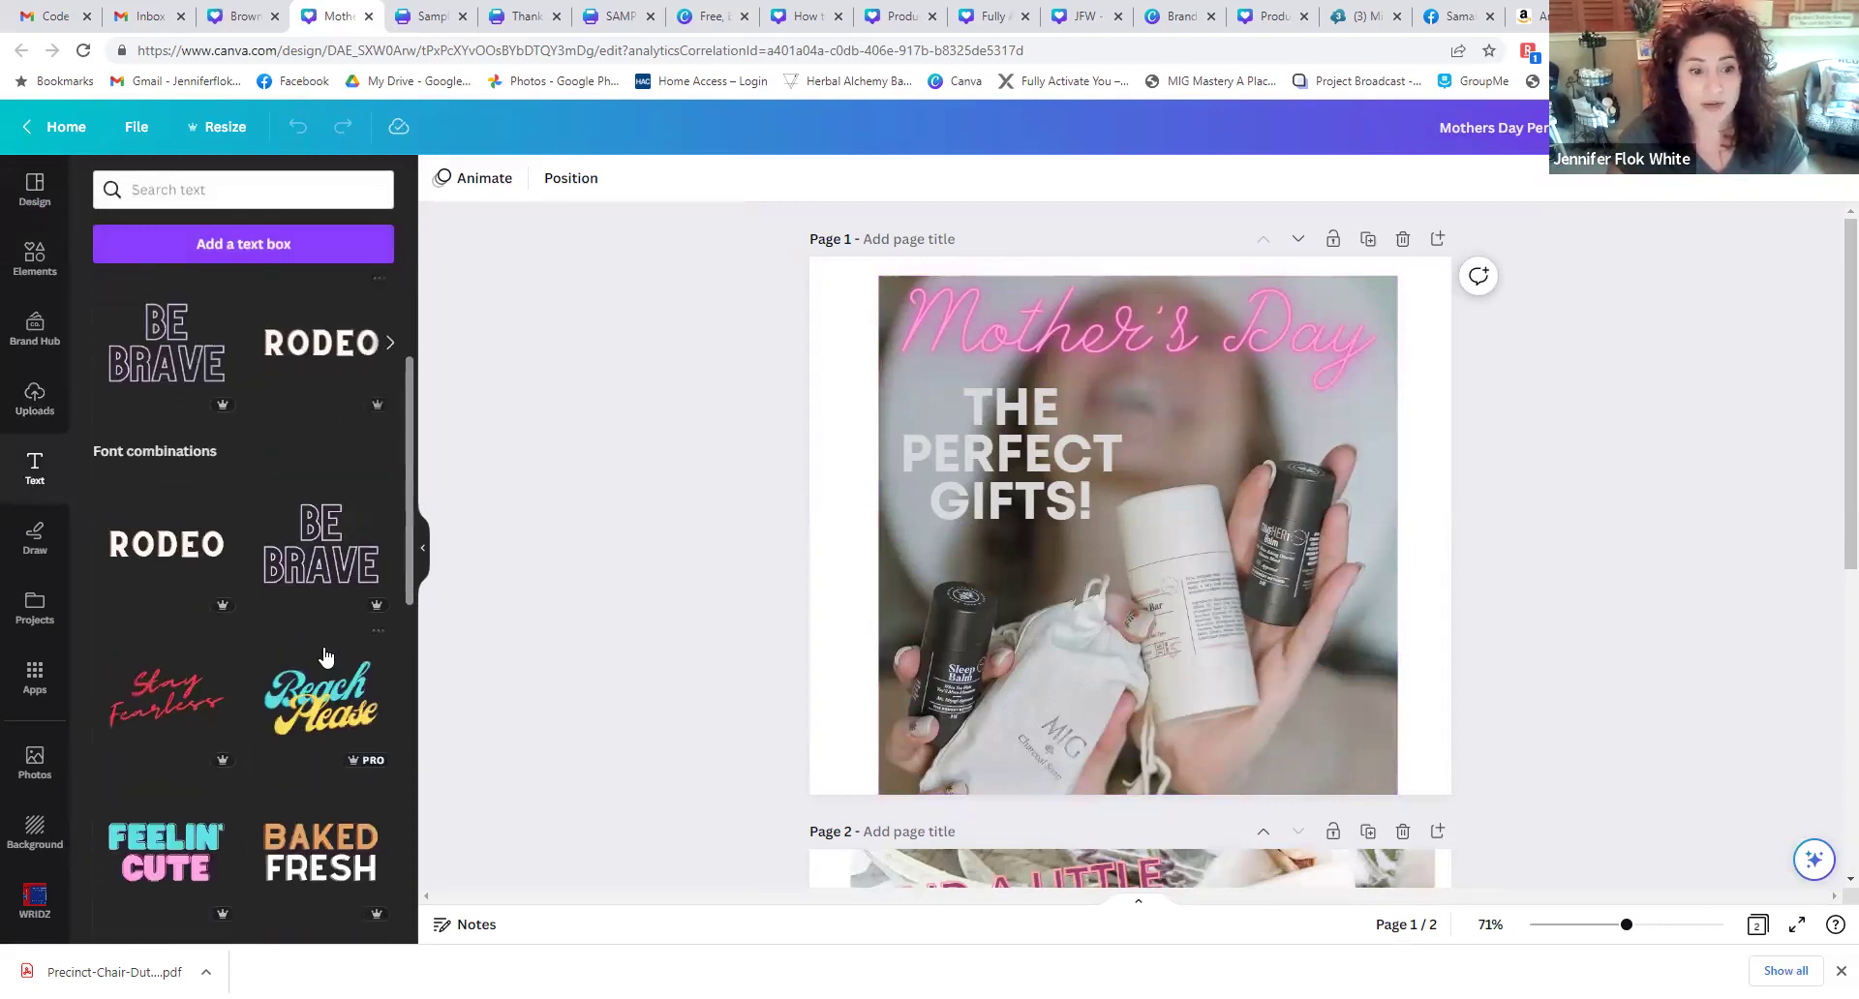
scroll(326, 656, "down", 5)
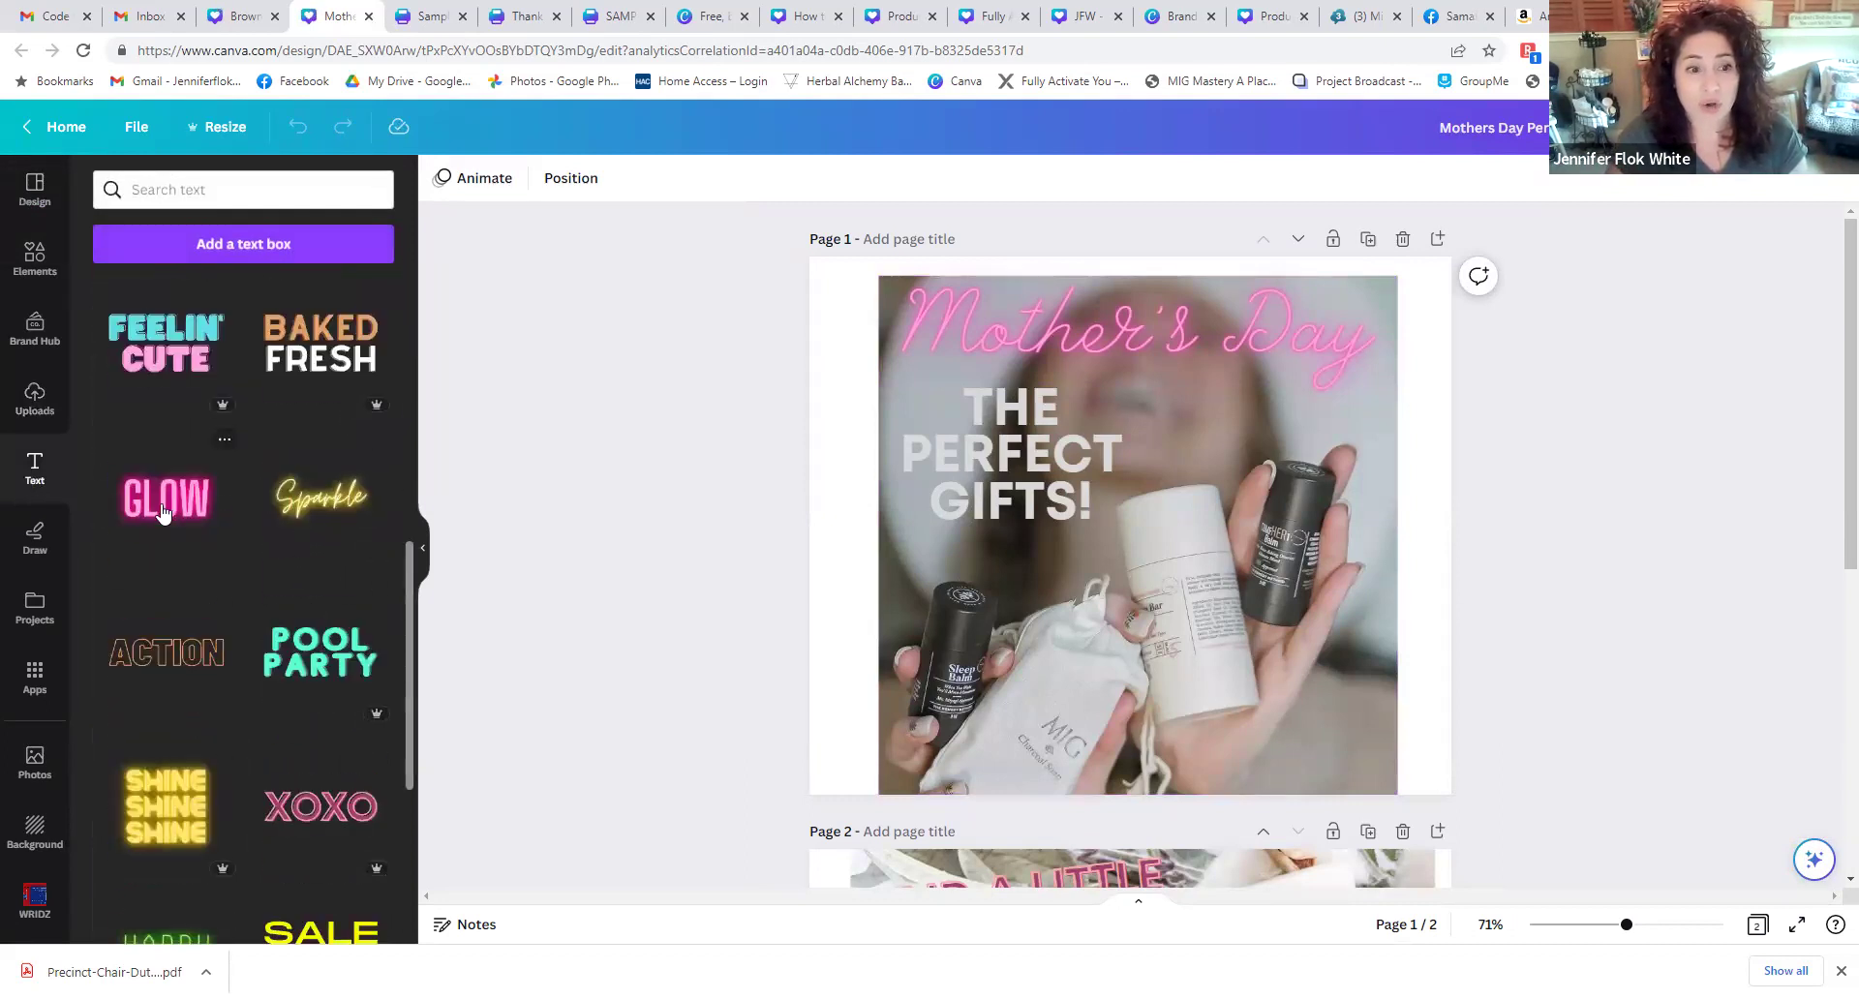
left_click(320, 499)
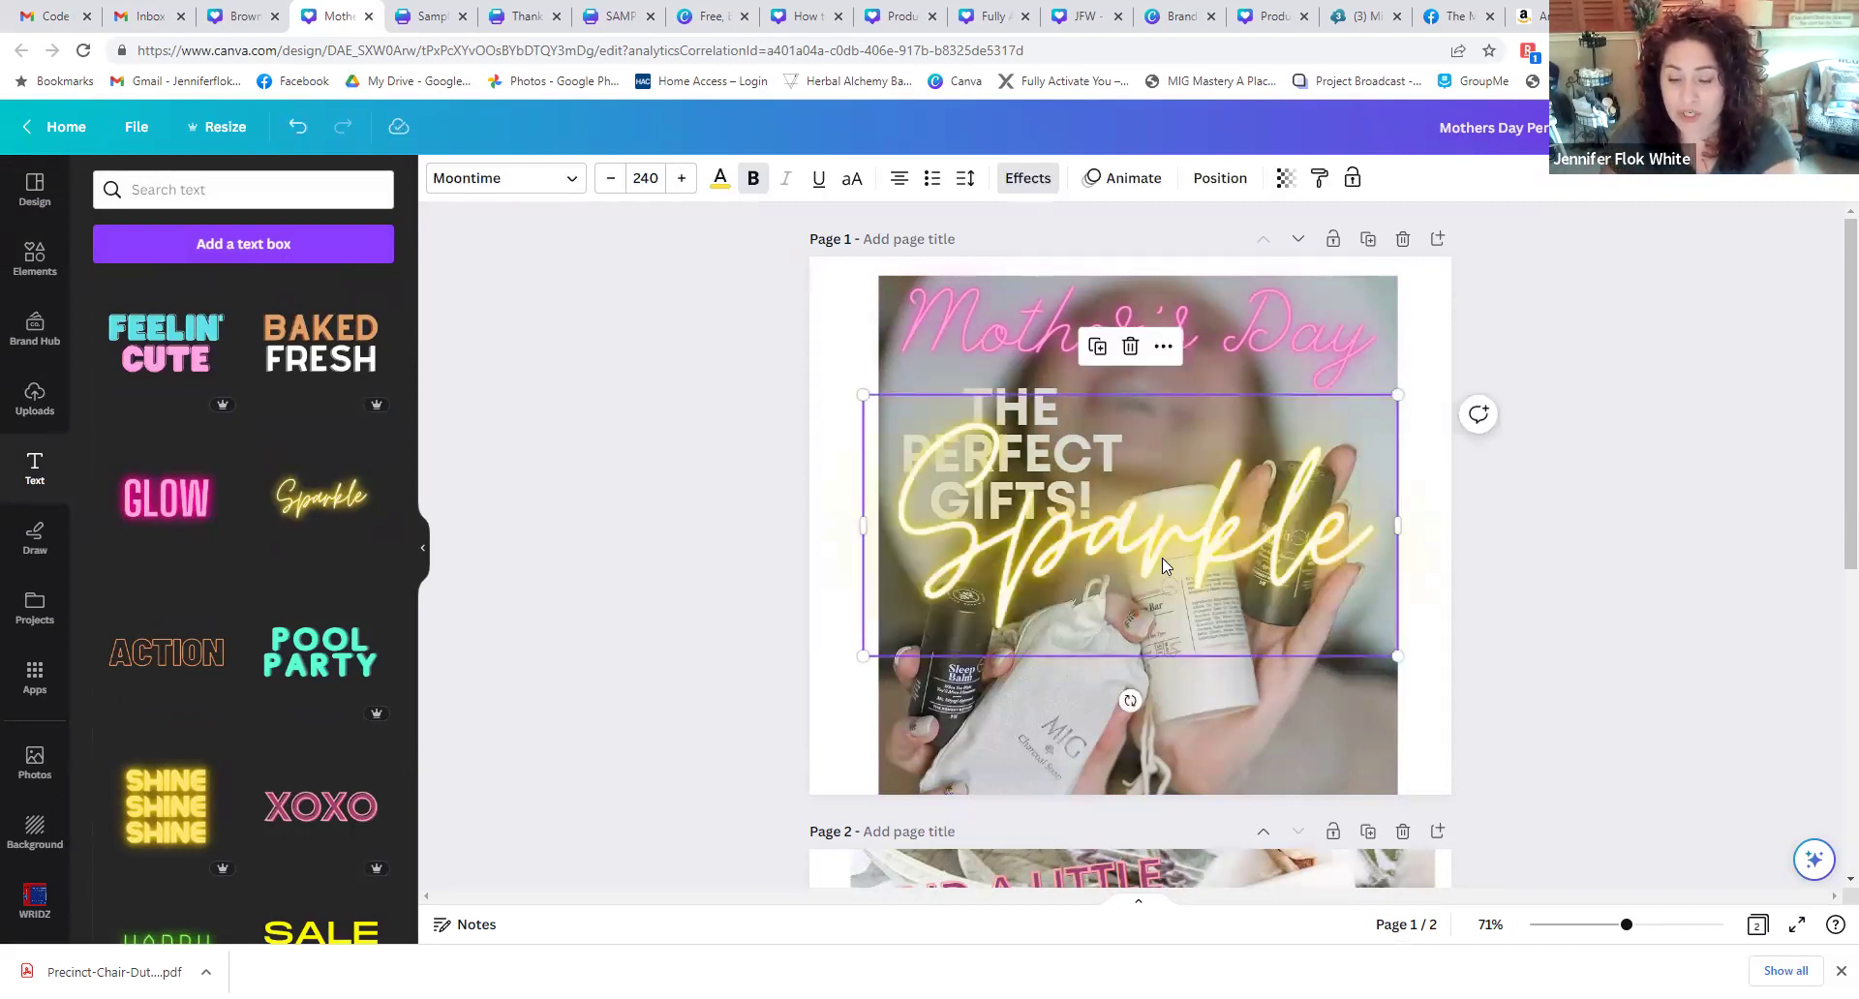
key("Delete")
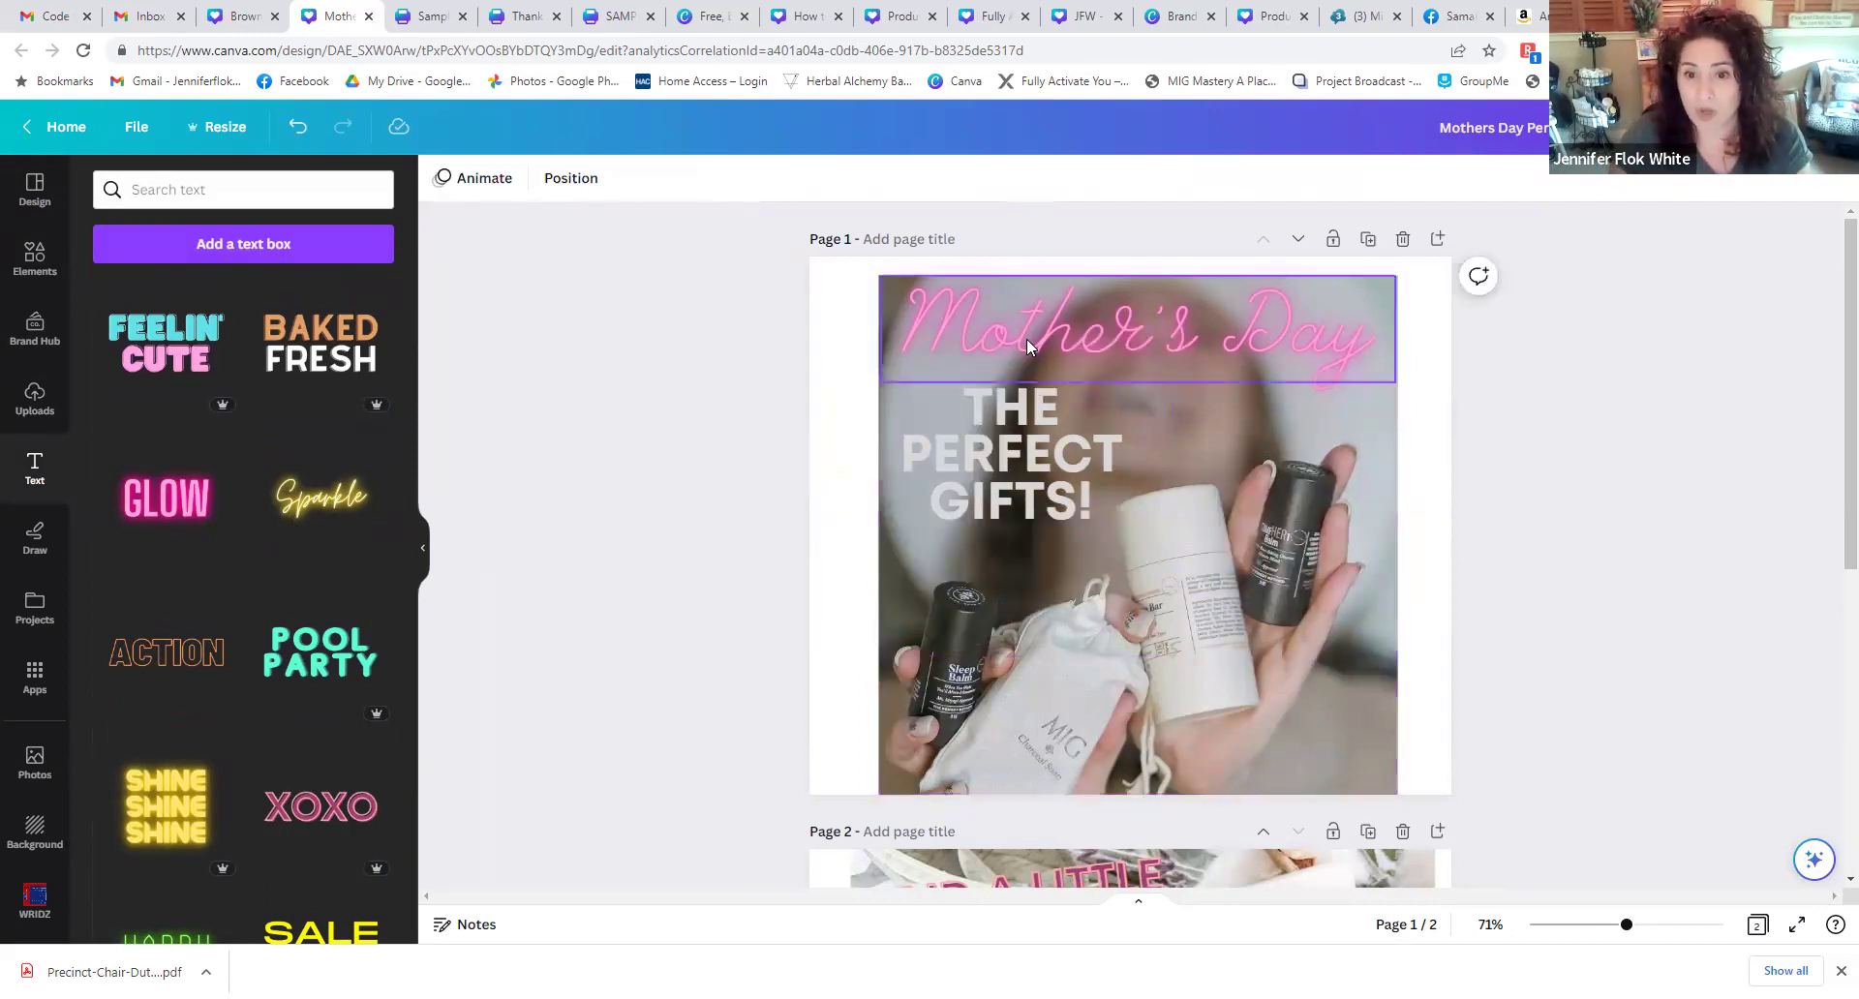
- Look over page 2 of the Mother's Day design, and open the "Samples for you!" design to examine page 1's product photo grid
scroll(908, 608, "down", 5)
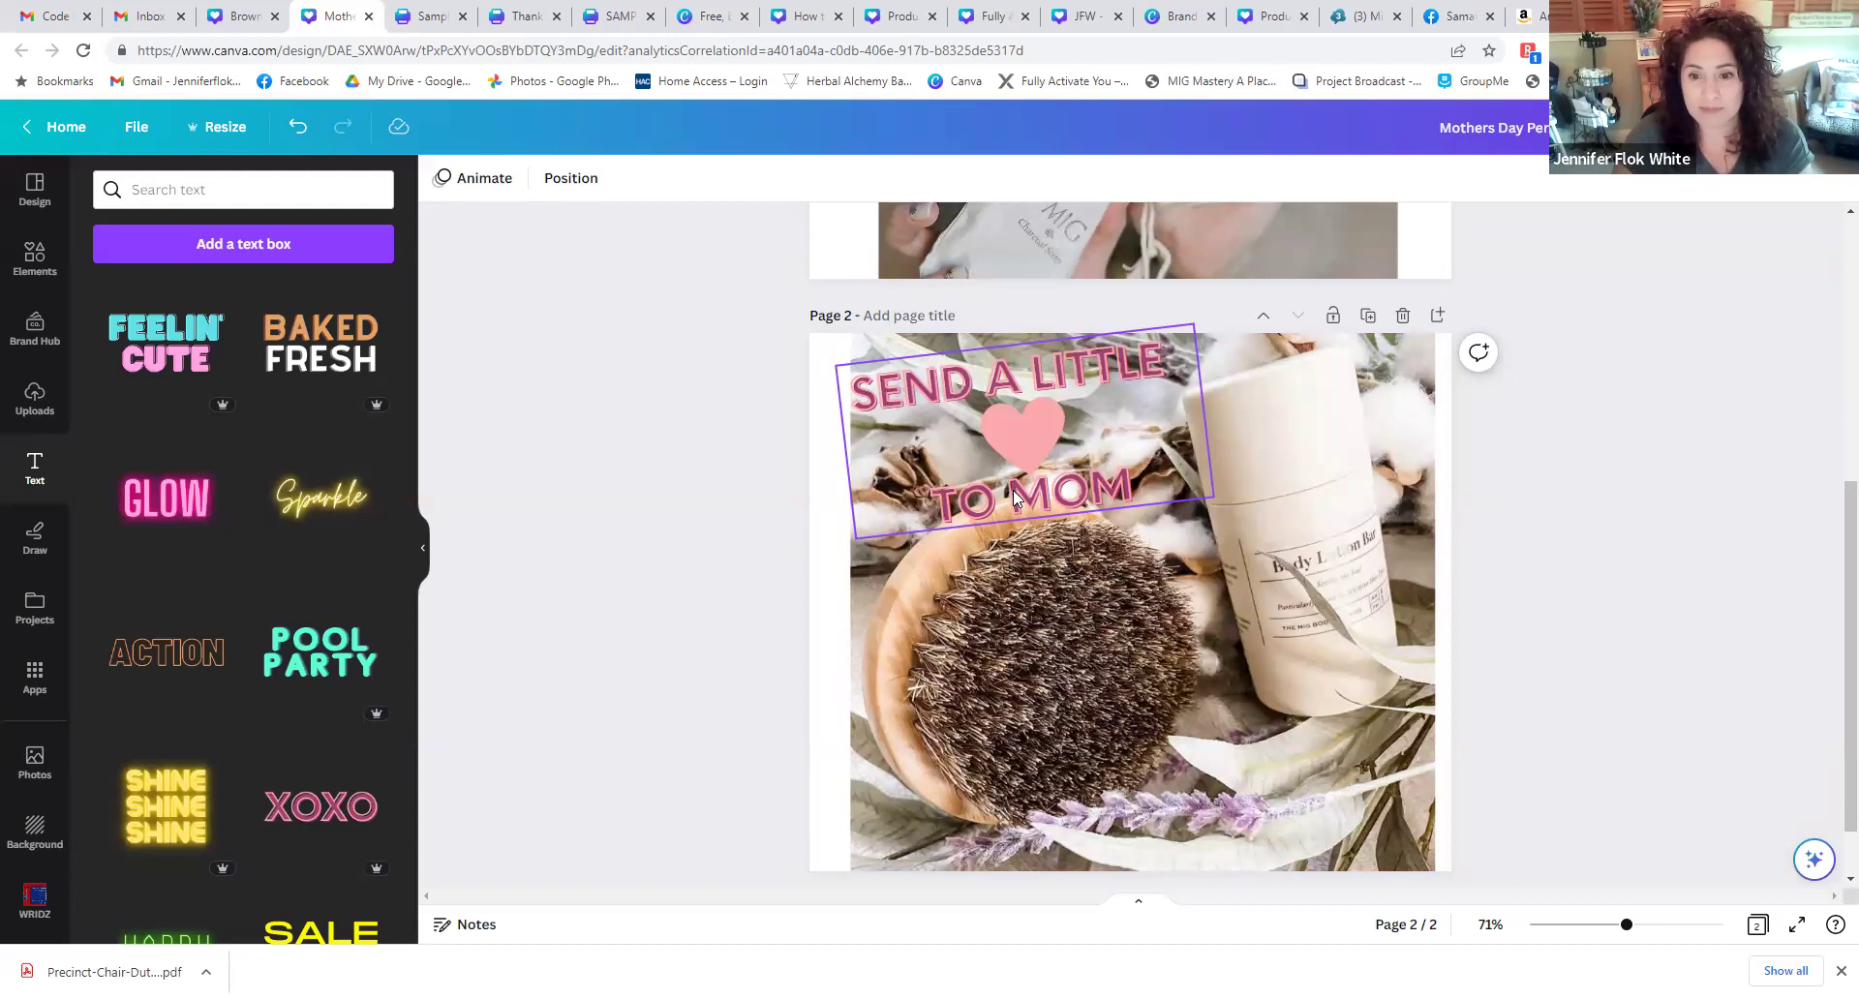
scroll(1013, 490, "up", 1)
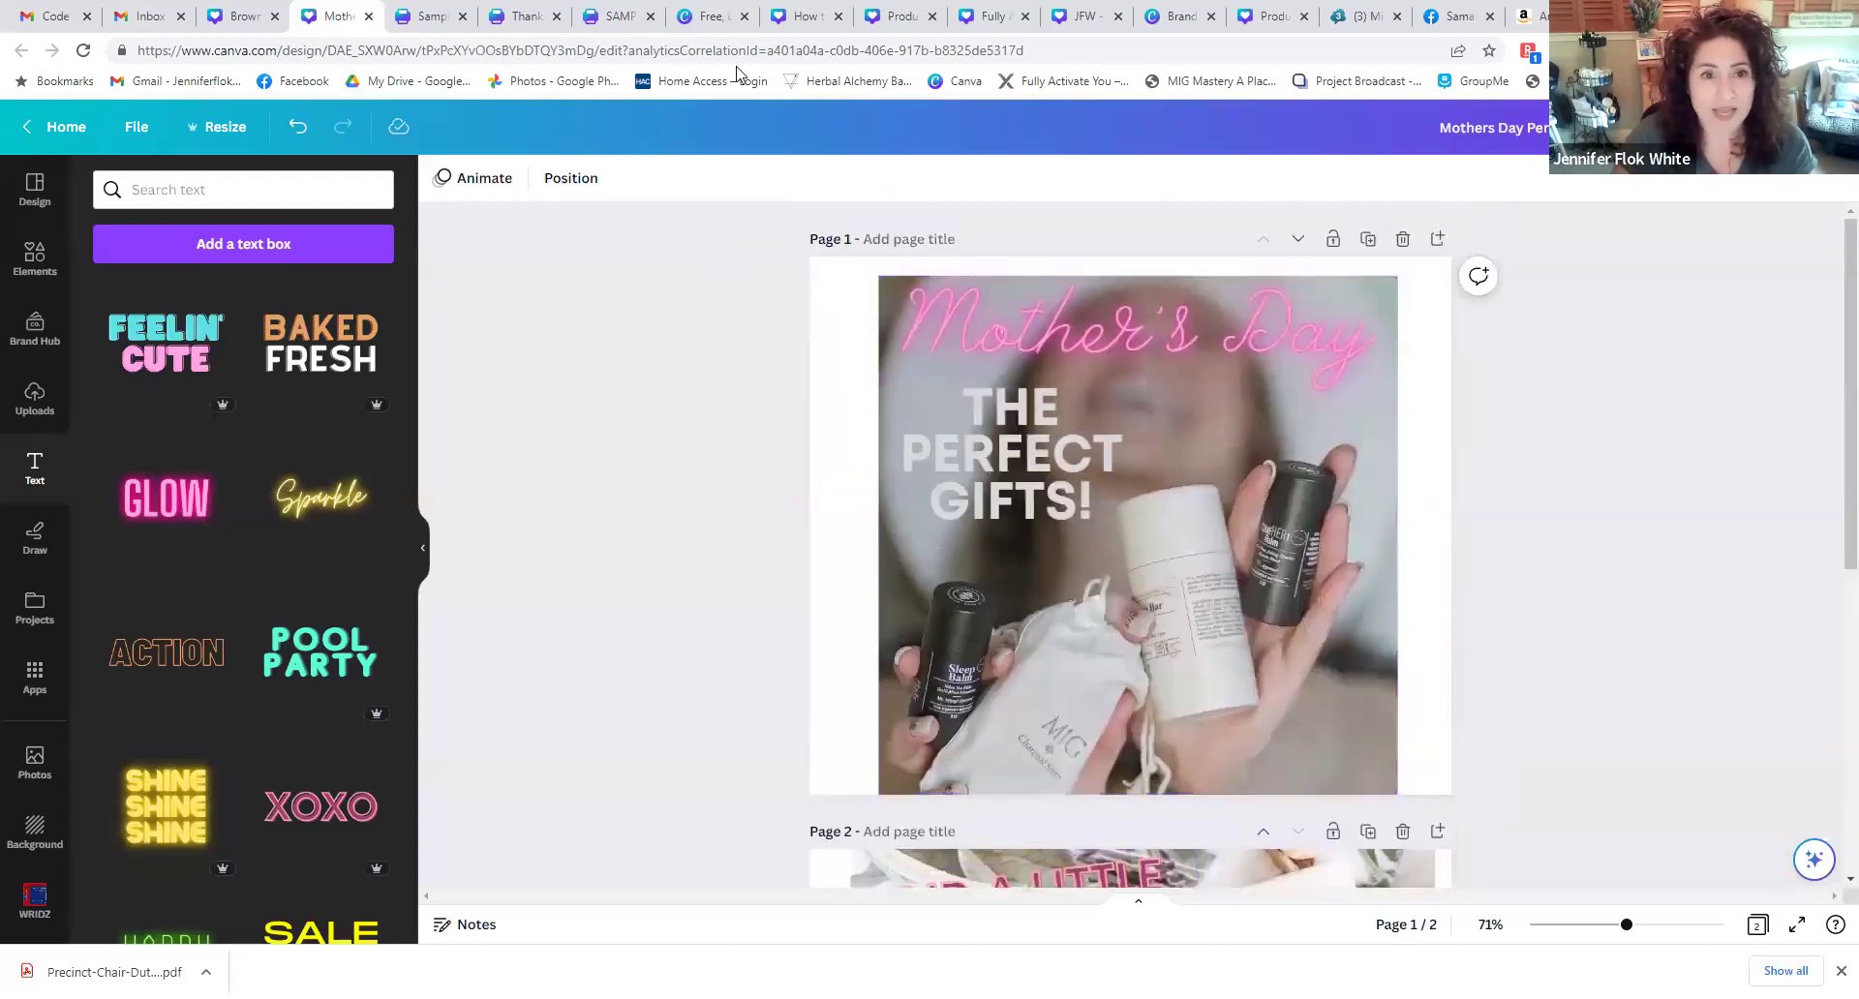
left_click(426, 16)
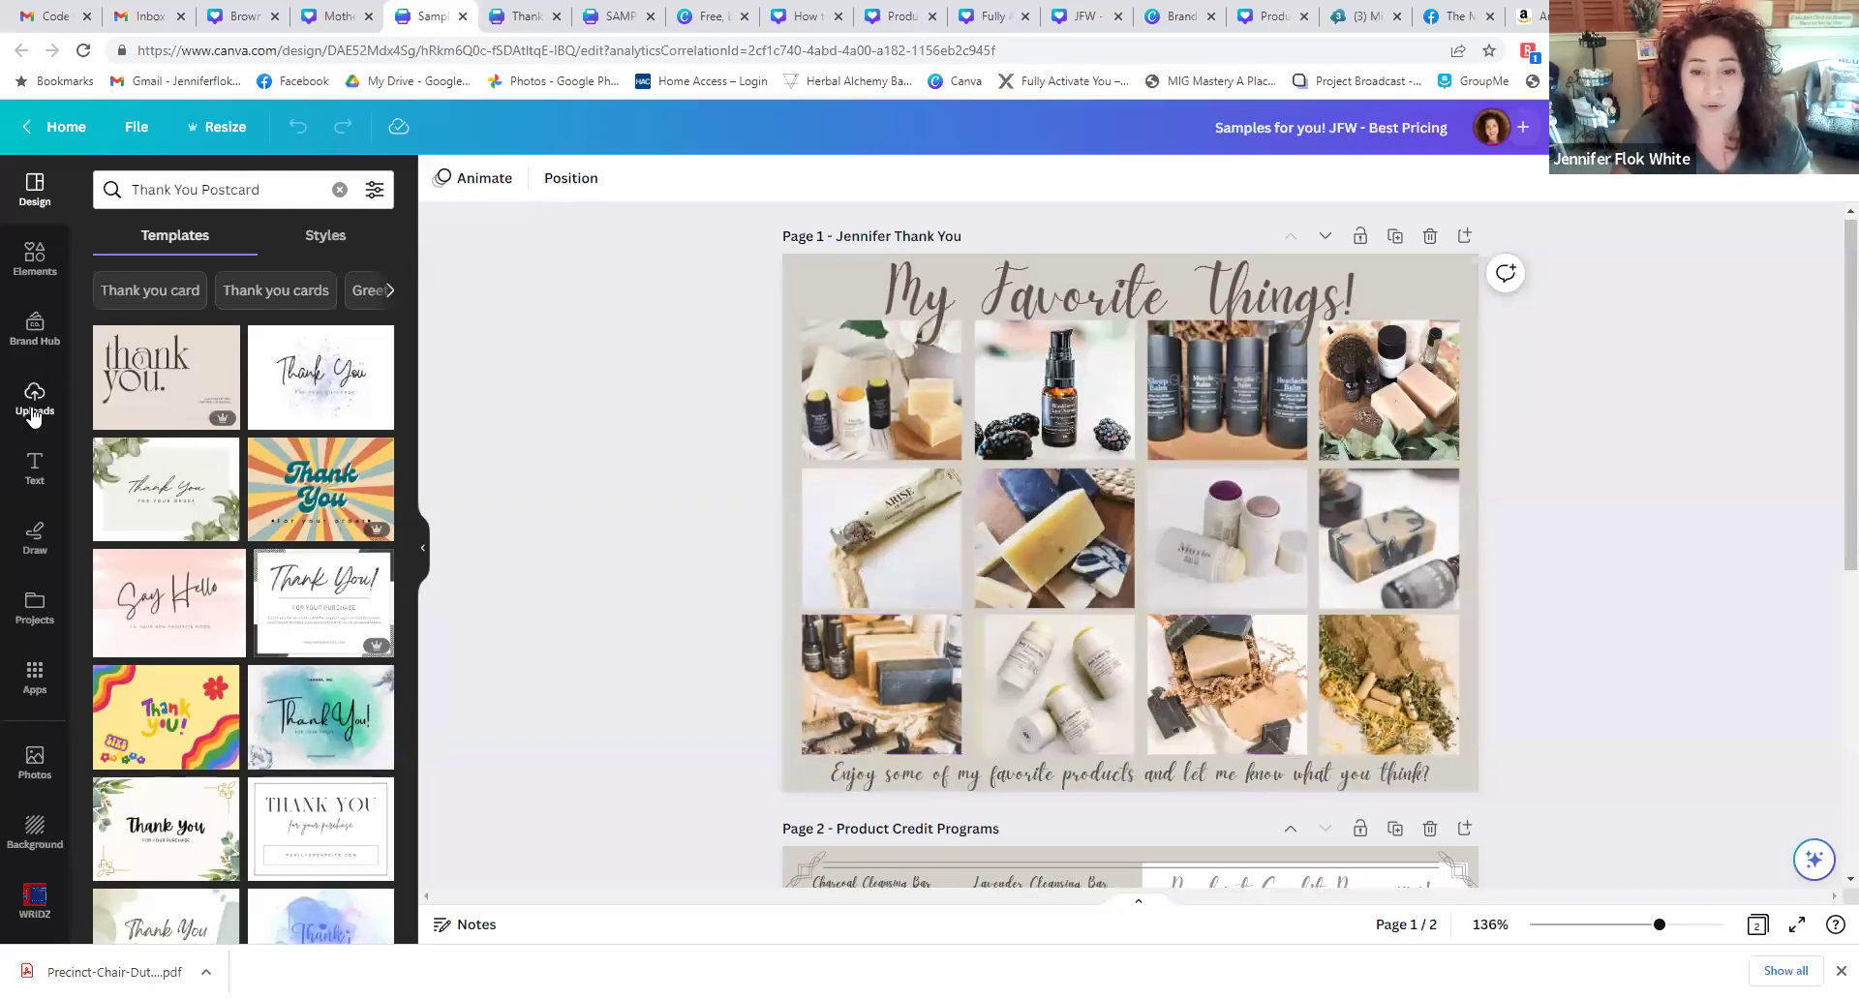
left_click(868, 380)
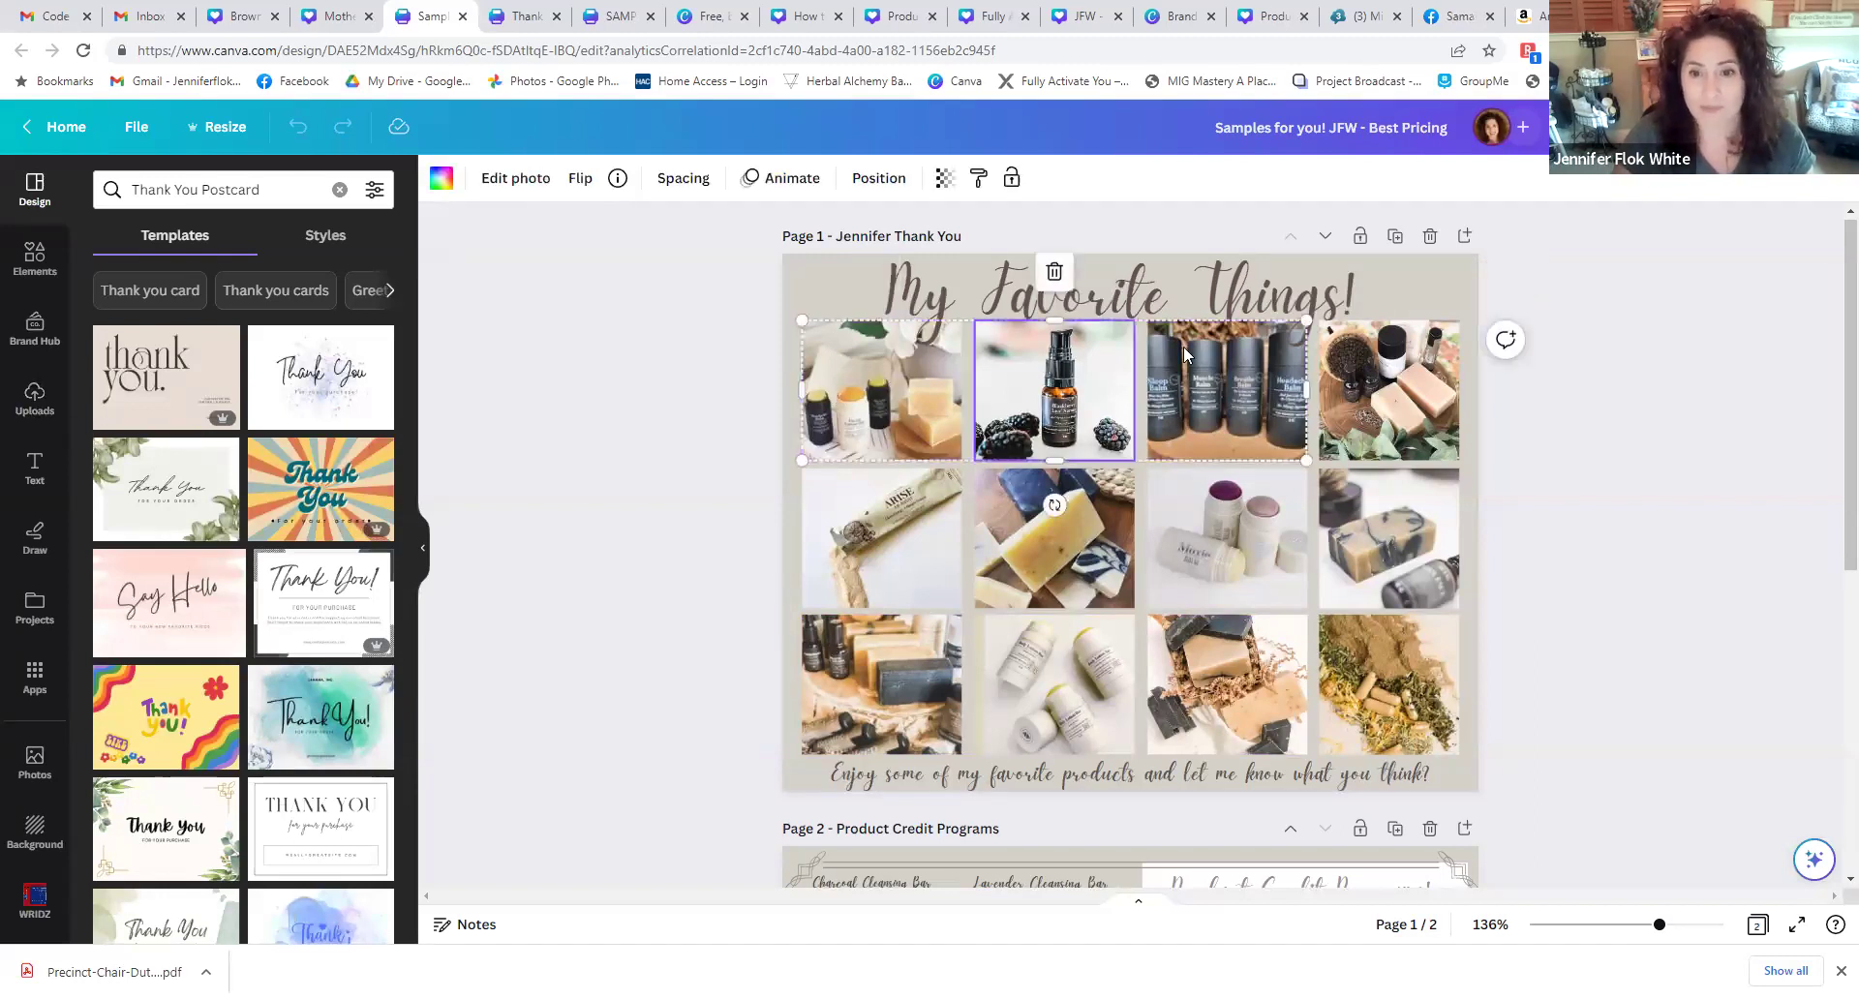
- Examine the product photo grid and the page 2 "Product Credit Programs" side of the "Samples for you!" design
left_click(662, 457)
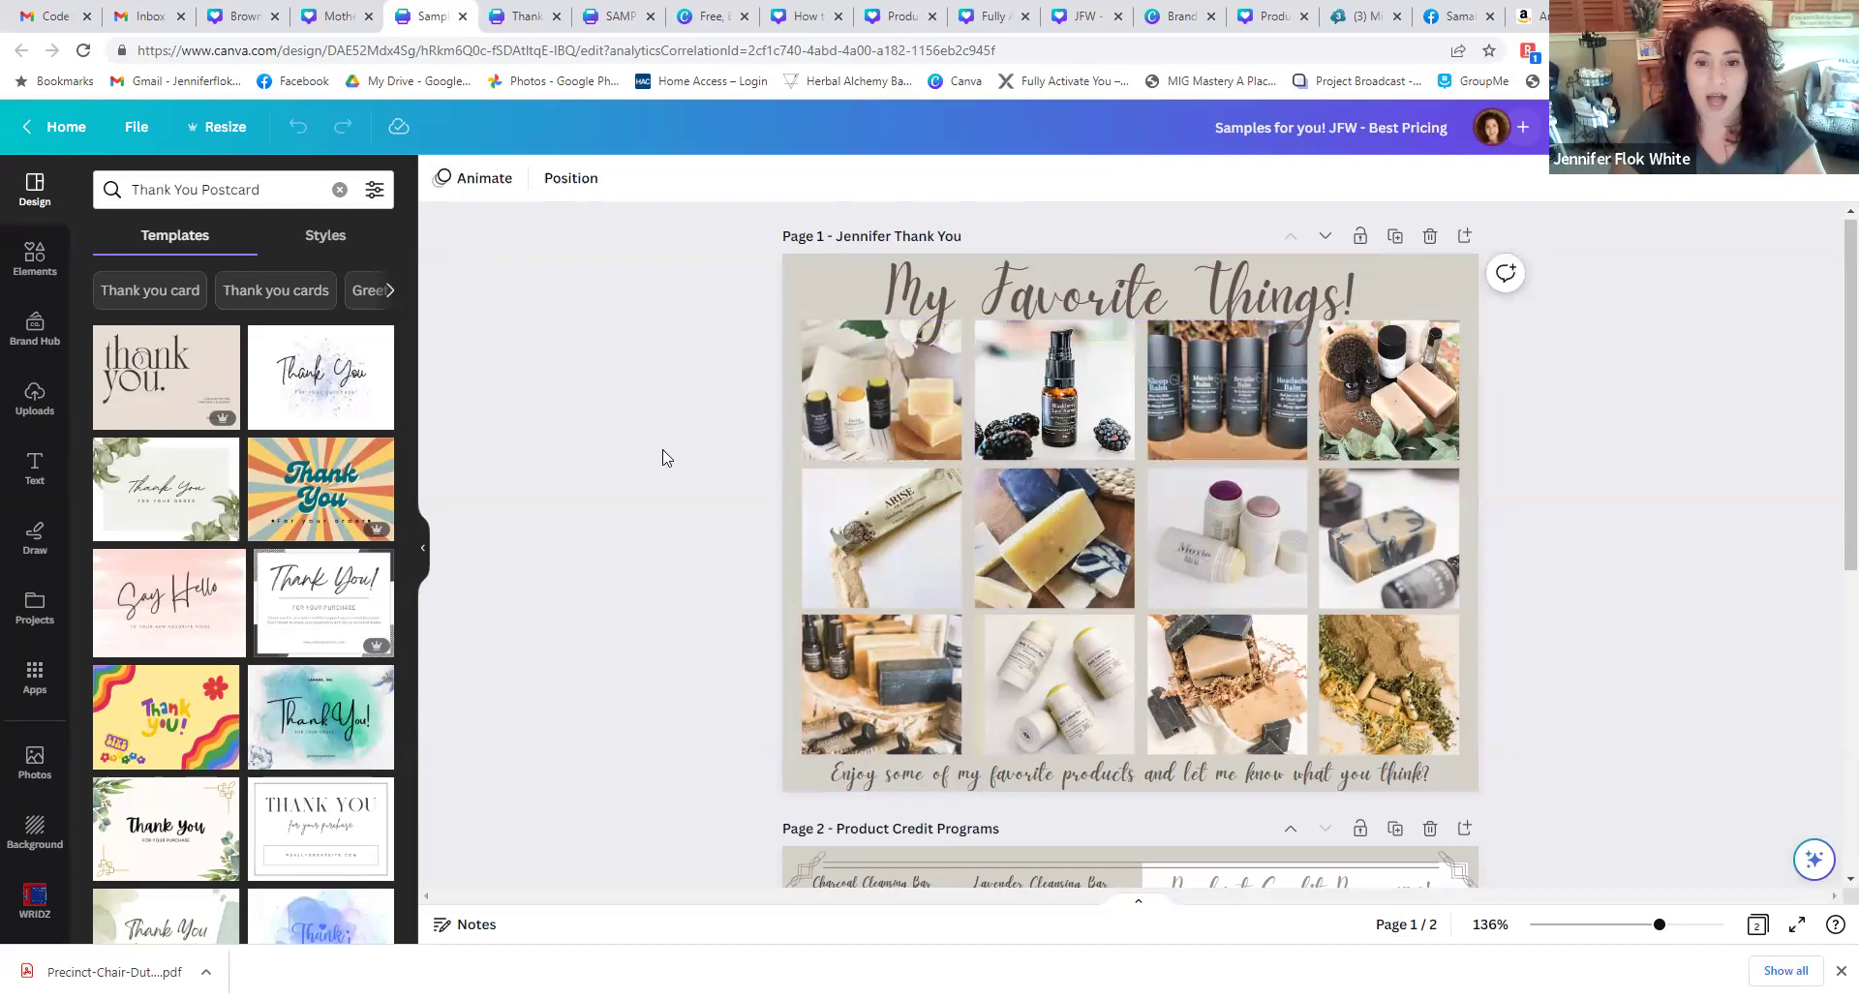
scroll(968, 755, "down", 3)
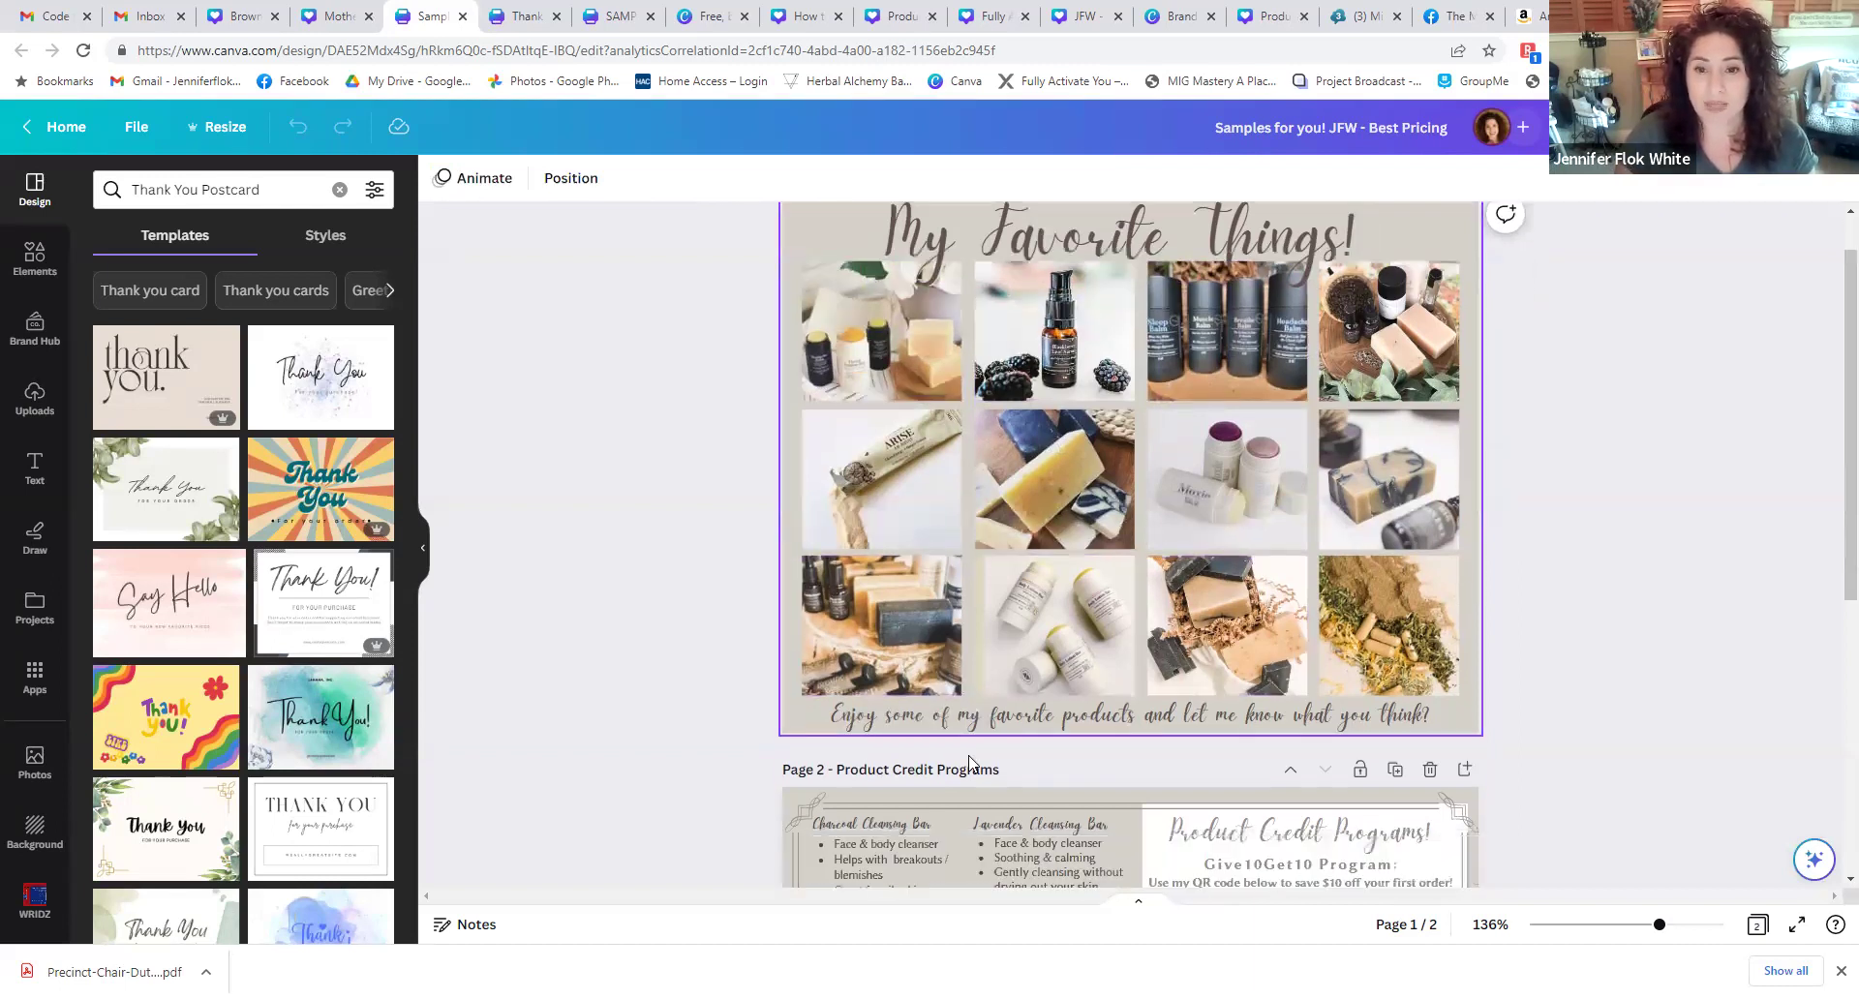
scroll(969, 755, "down", 3)
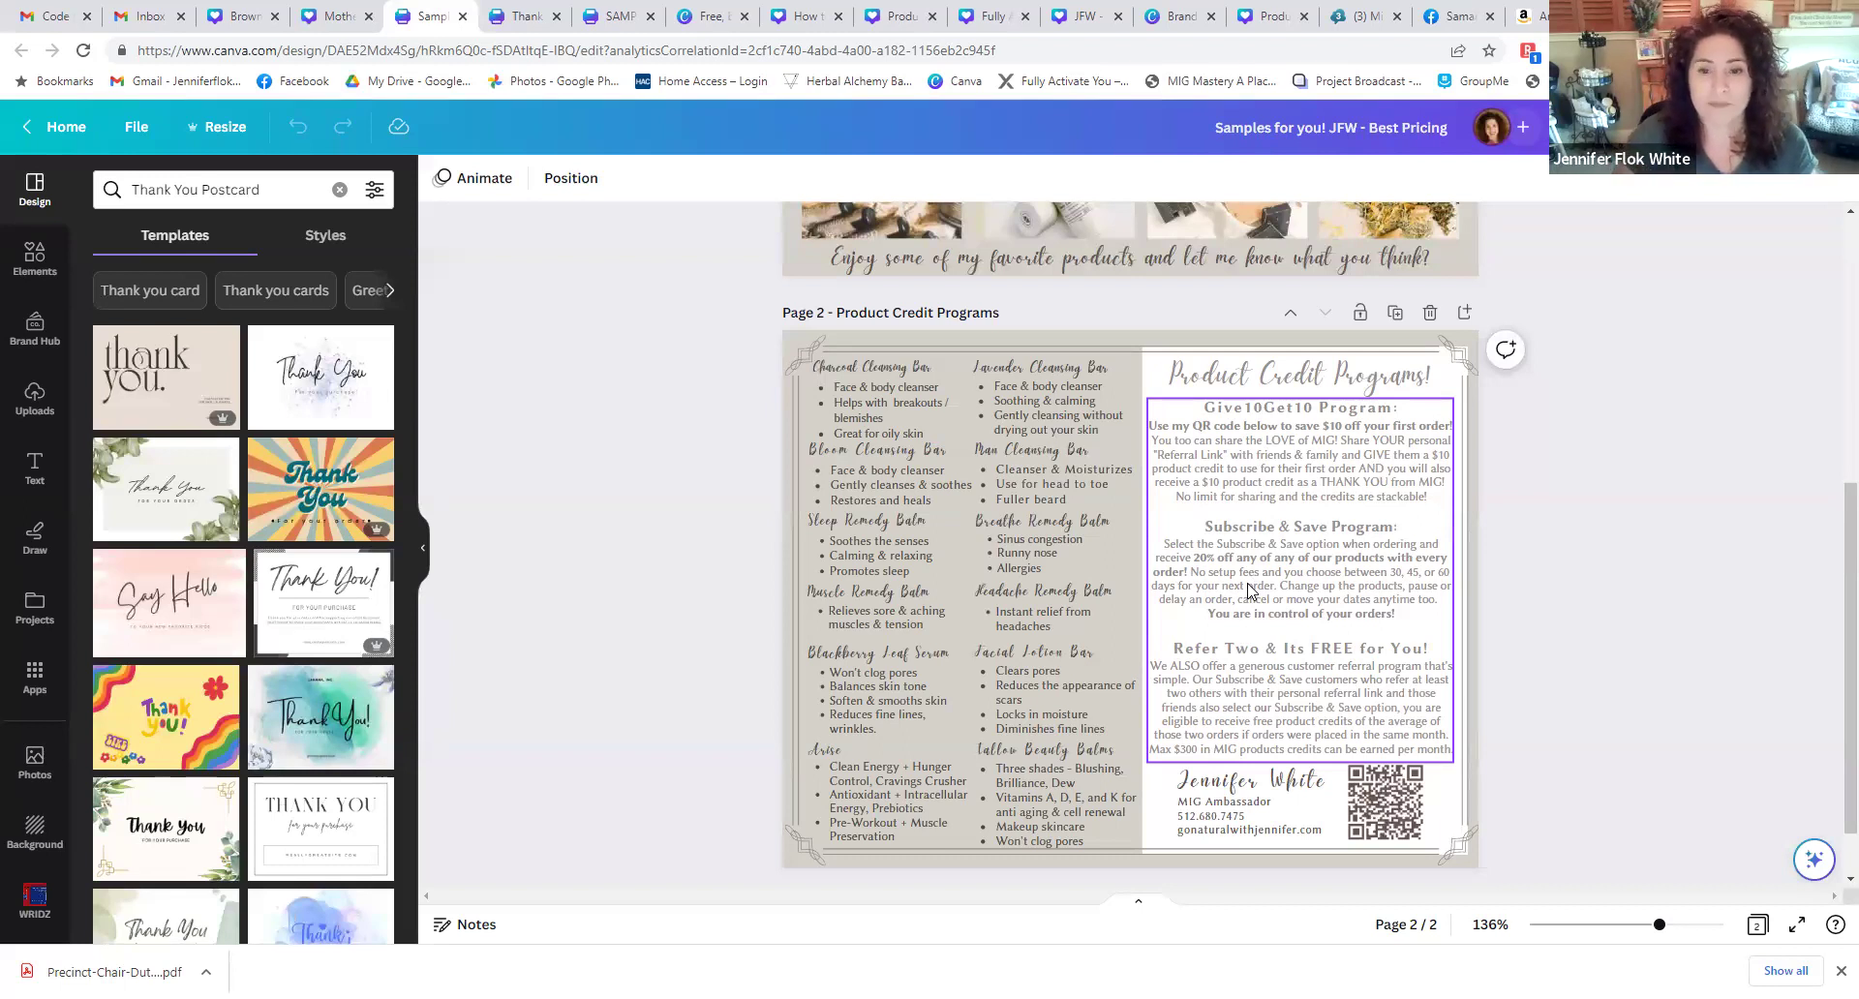
scroll(1577, 378, "up", 5)
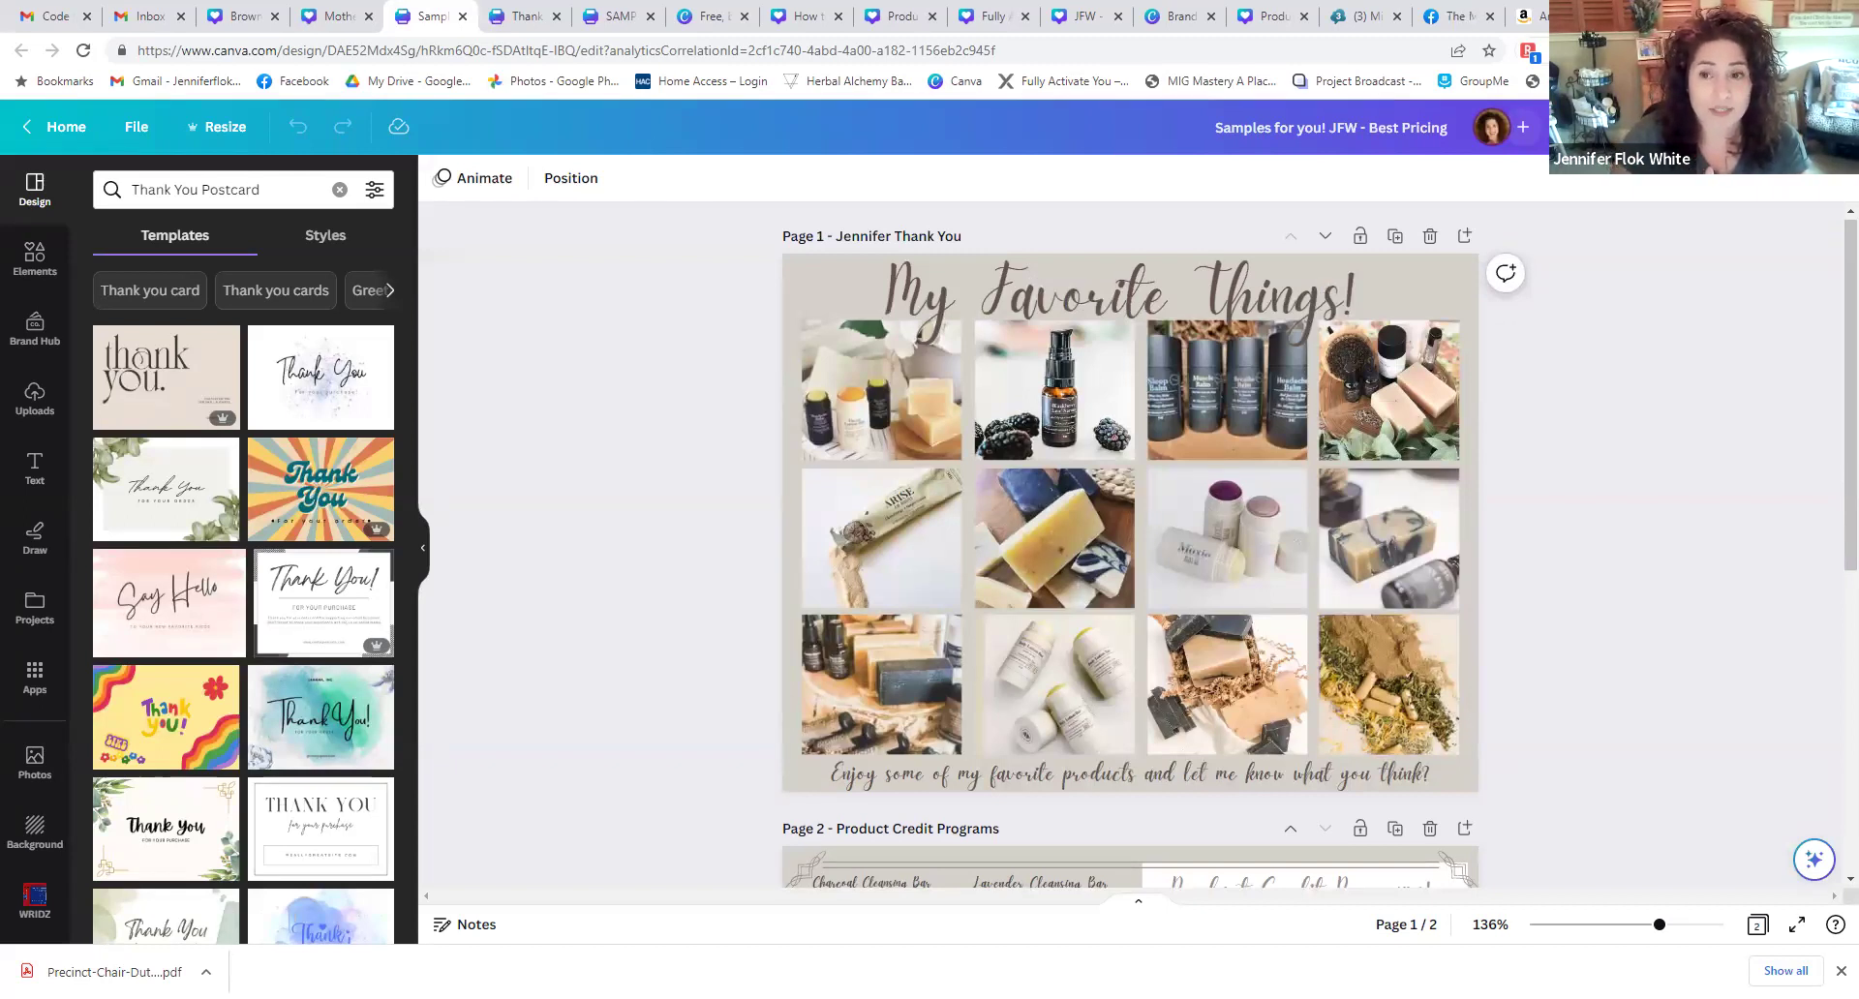
- Open the postcard print options for the "Samples for you!" design and set the quantity to 100 postcards
left_click(1811, 127)
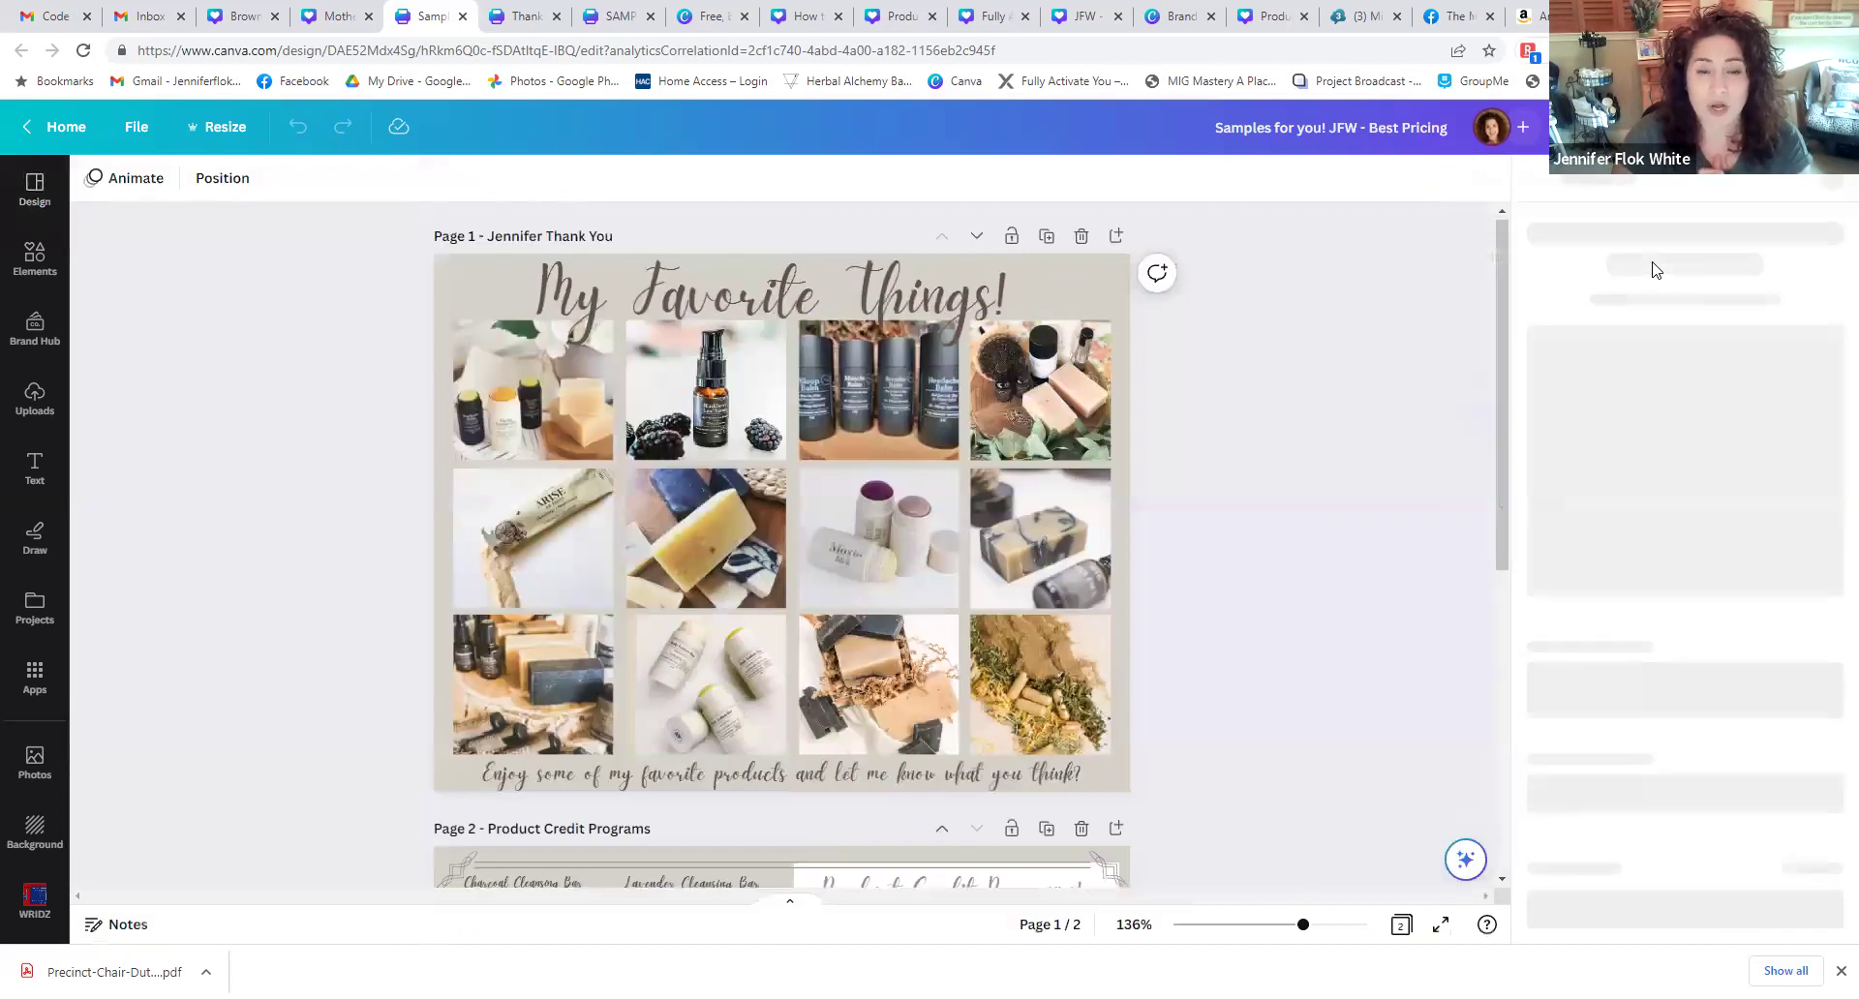
scroll(1643, 583, "down", 1)
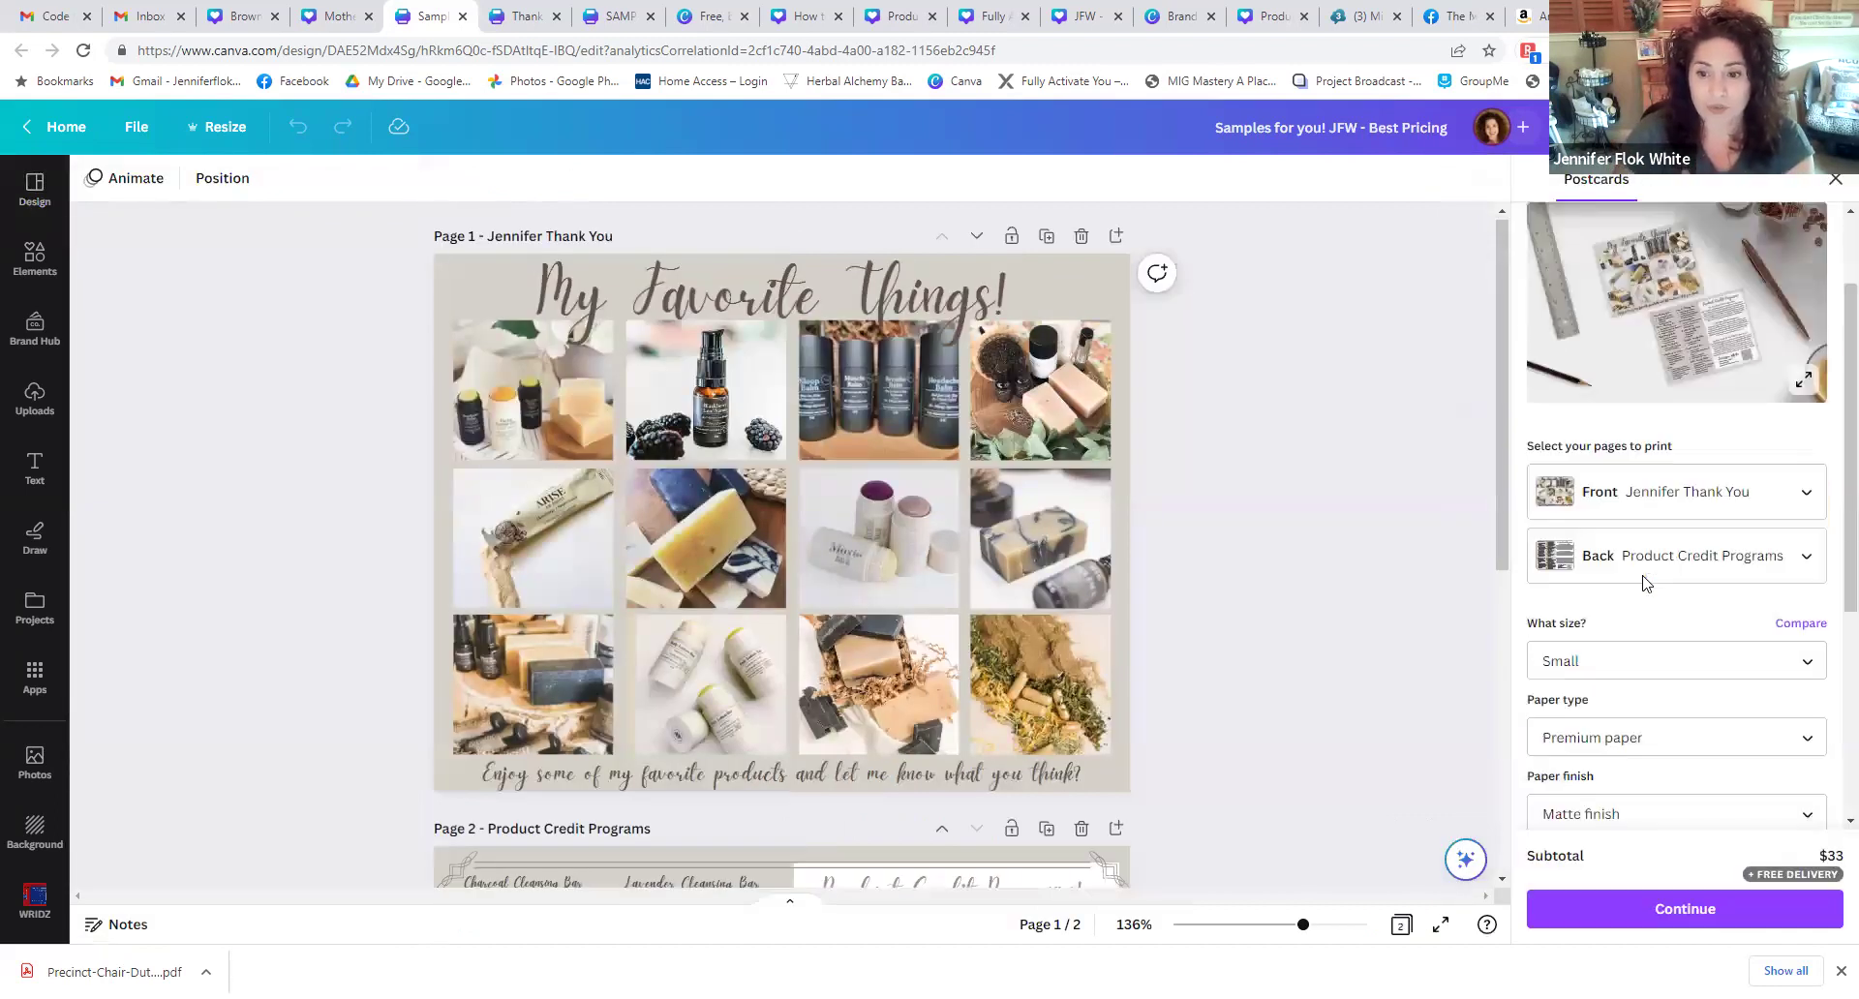
scroll(1643, 583, "down", 1)
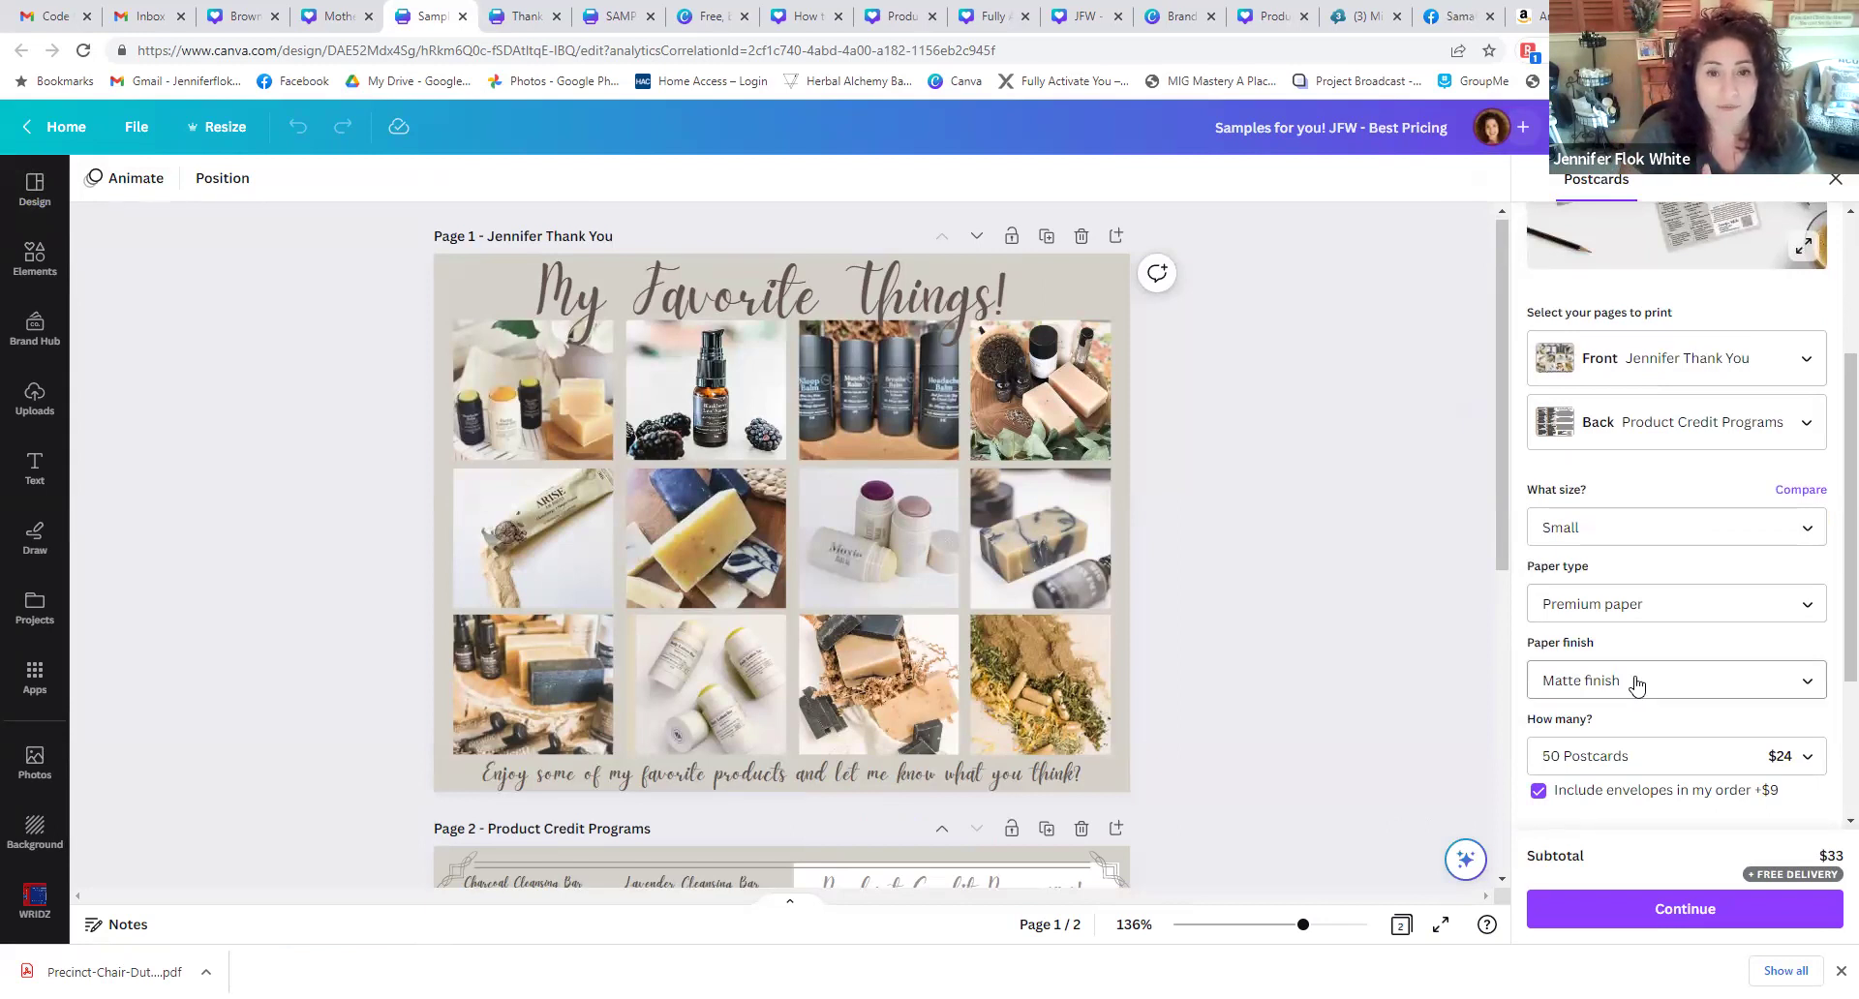
scroll(1636, 684, "down", 2)
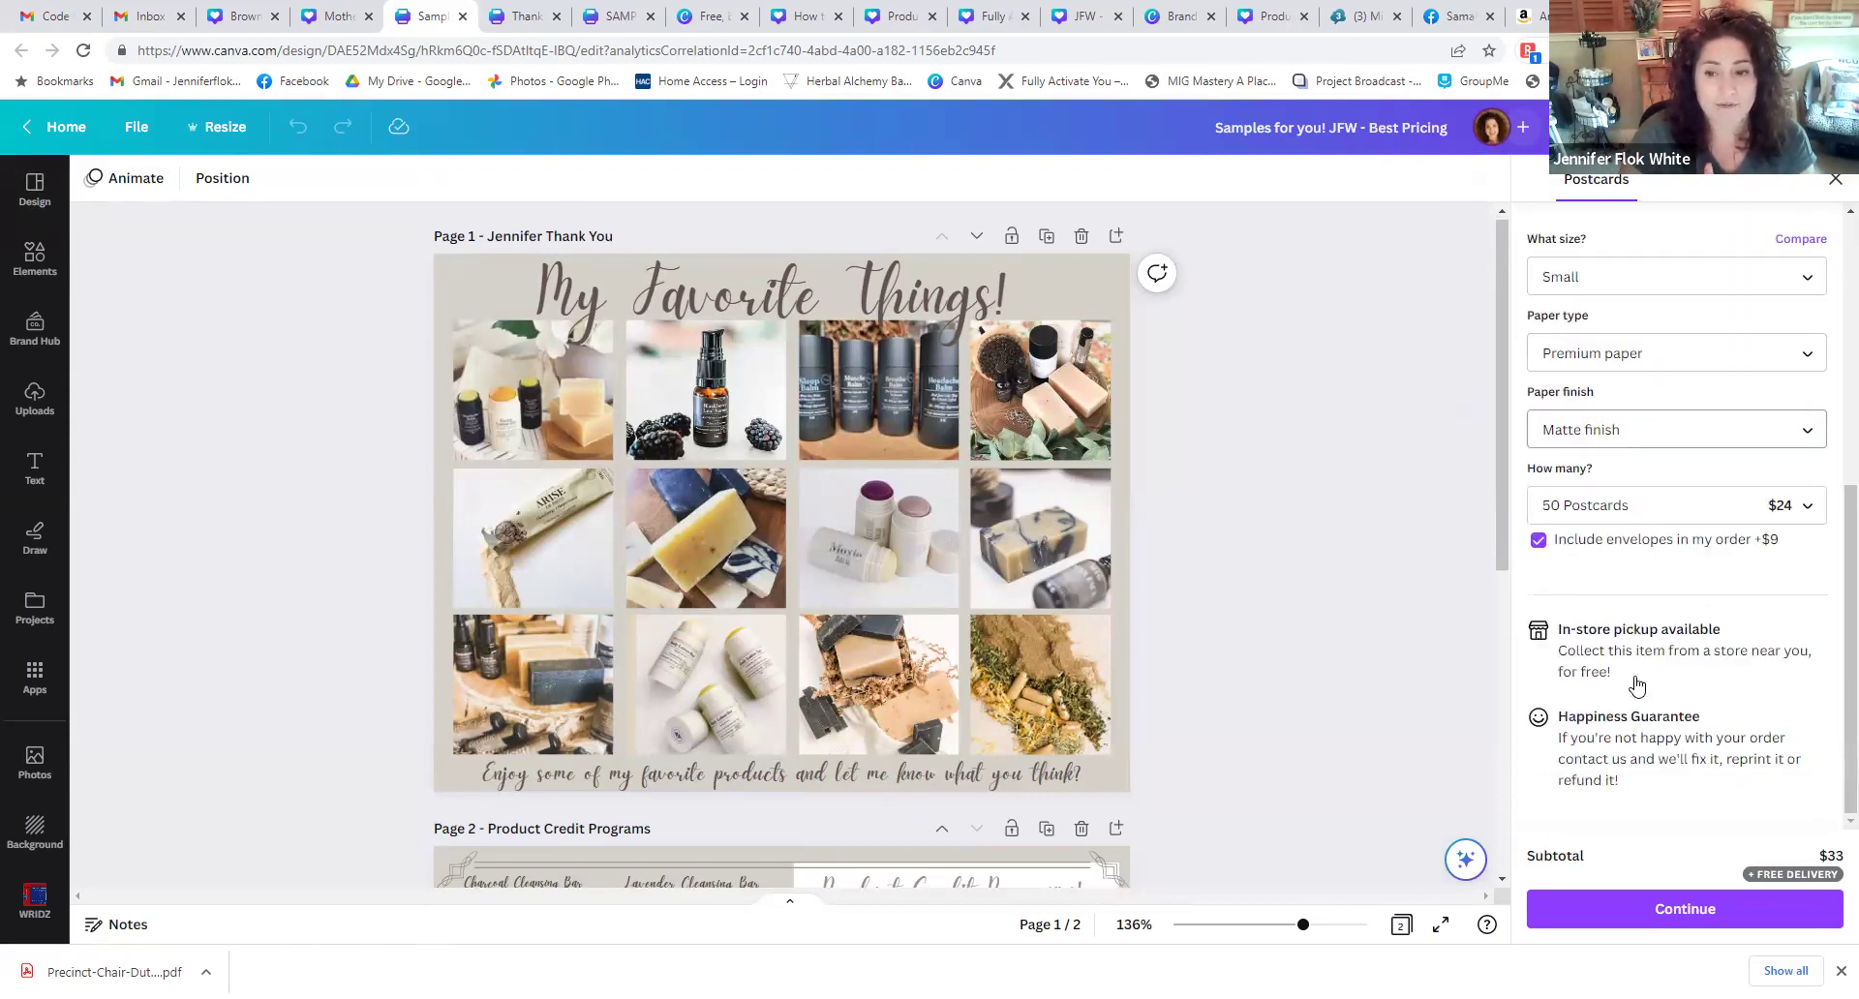
left_click(1636, 522)
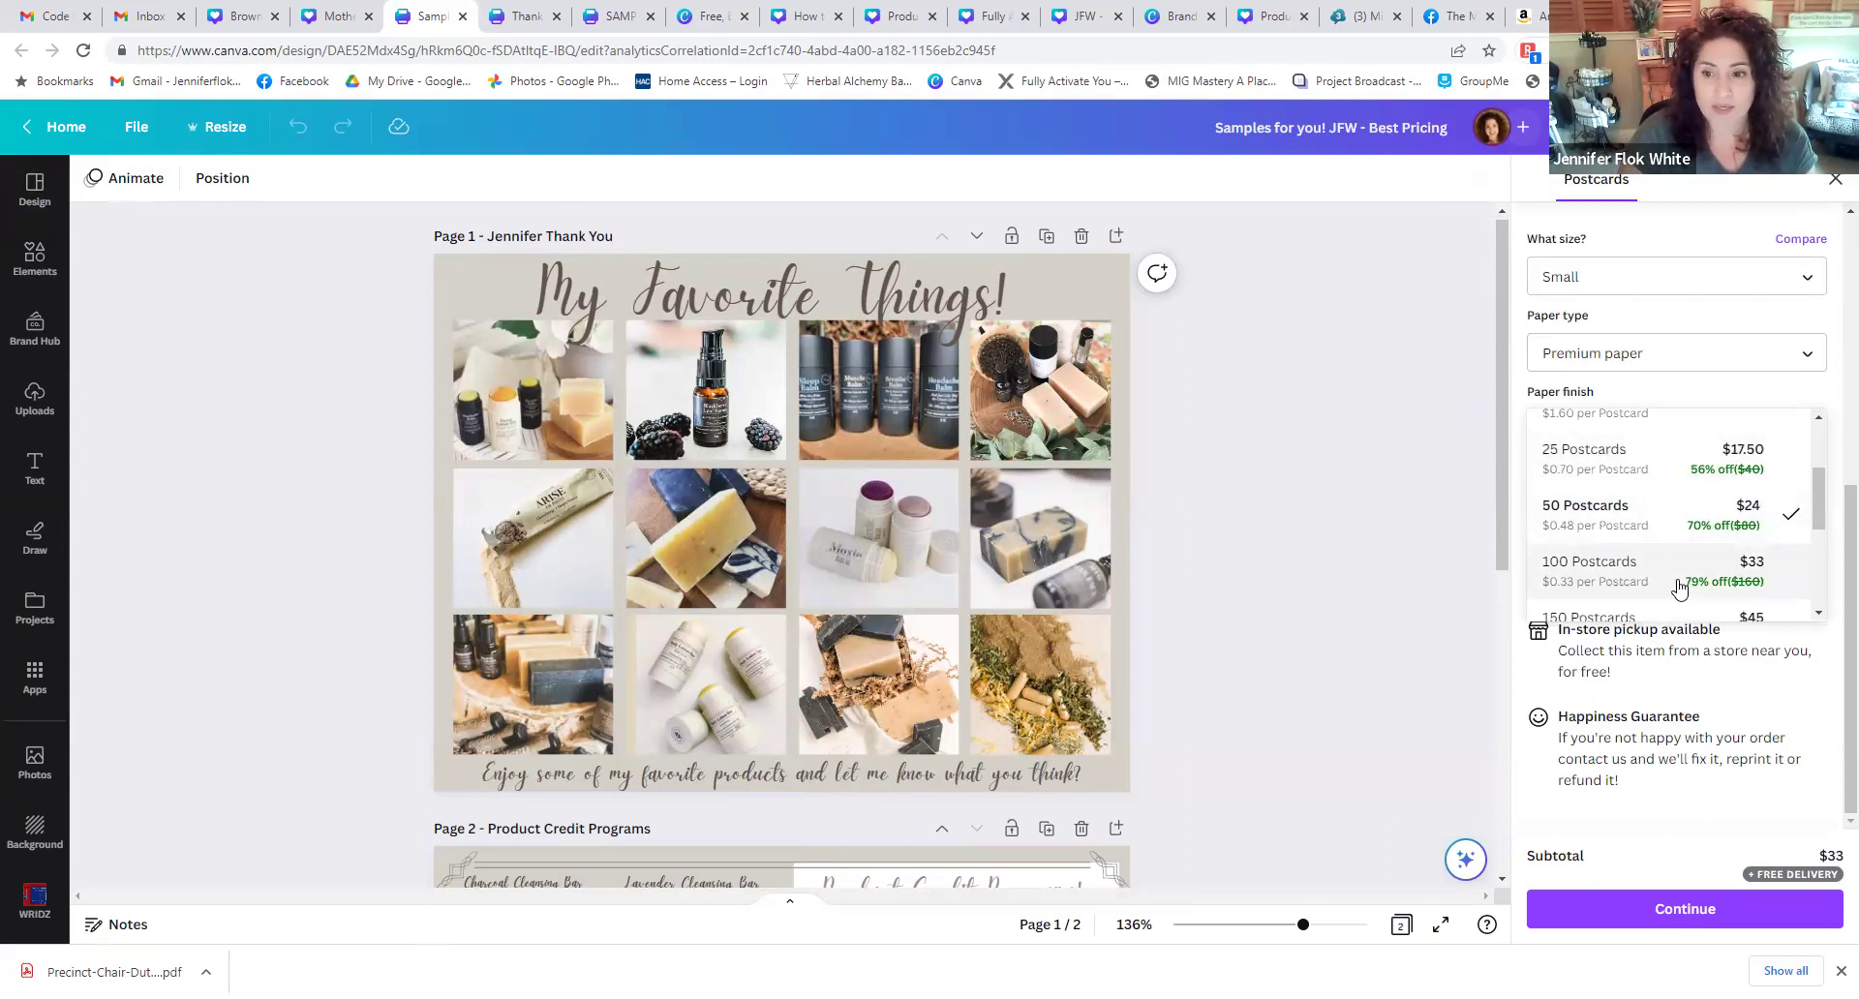
left_click(1644, 586)
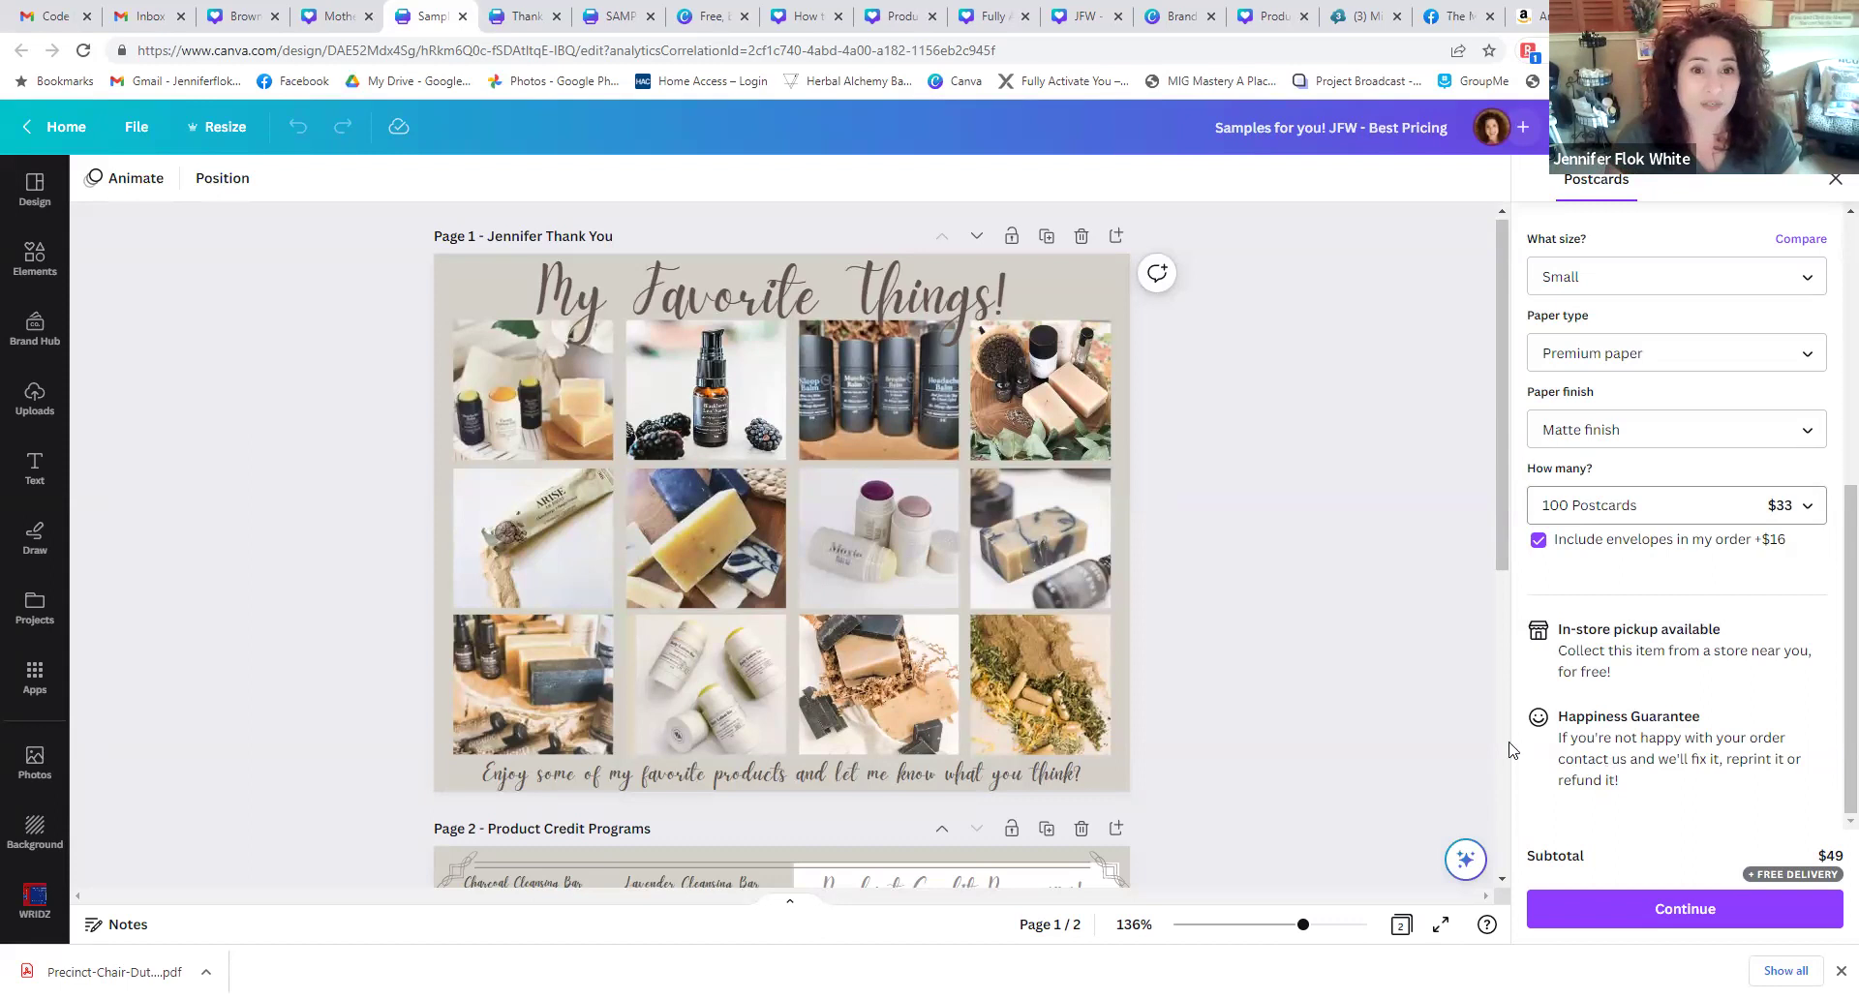
- Switch to the already open "Thank you!" postcard design and examine its front and its page 2 address side
left_click(527, 19)
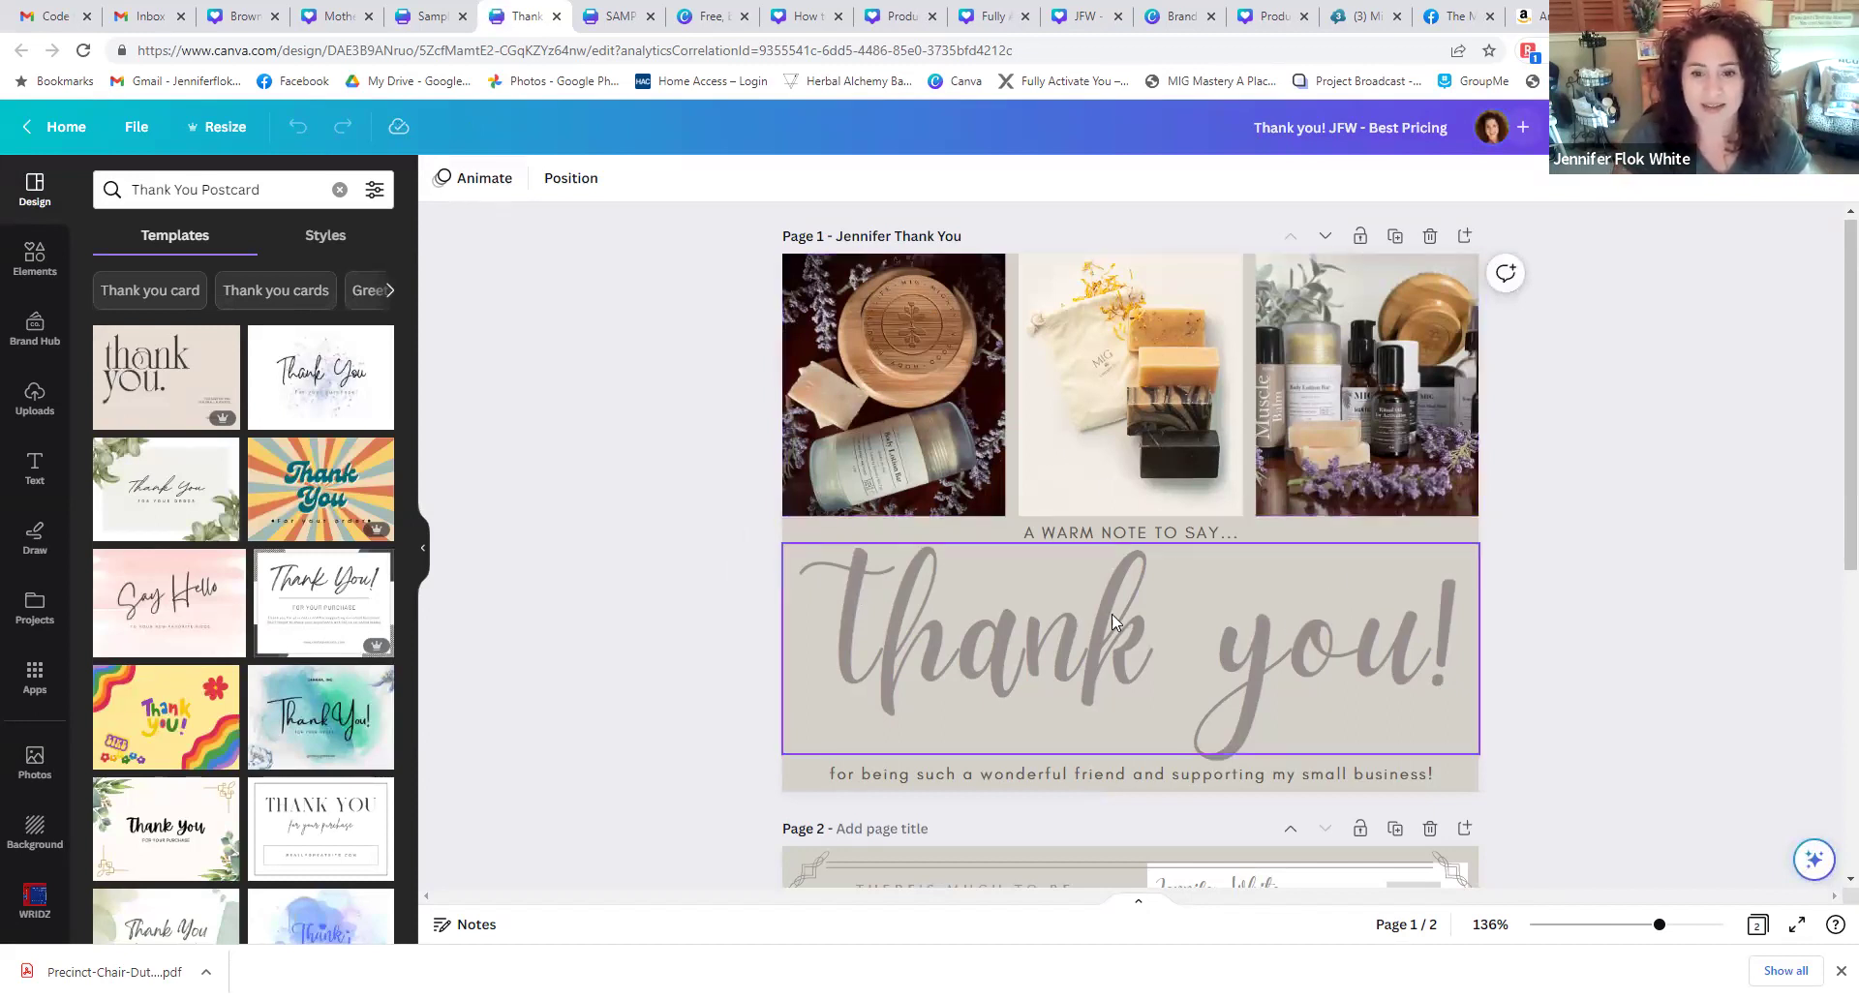
scroll(1106, 616, "down", 3)
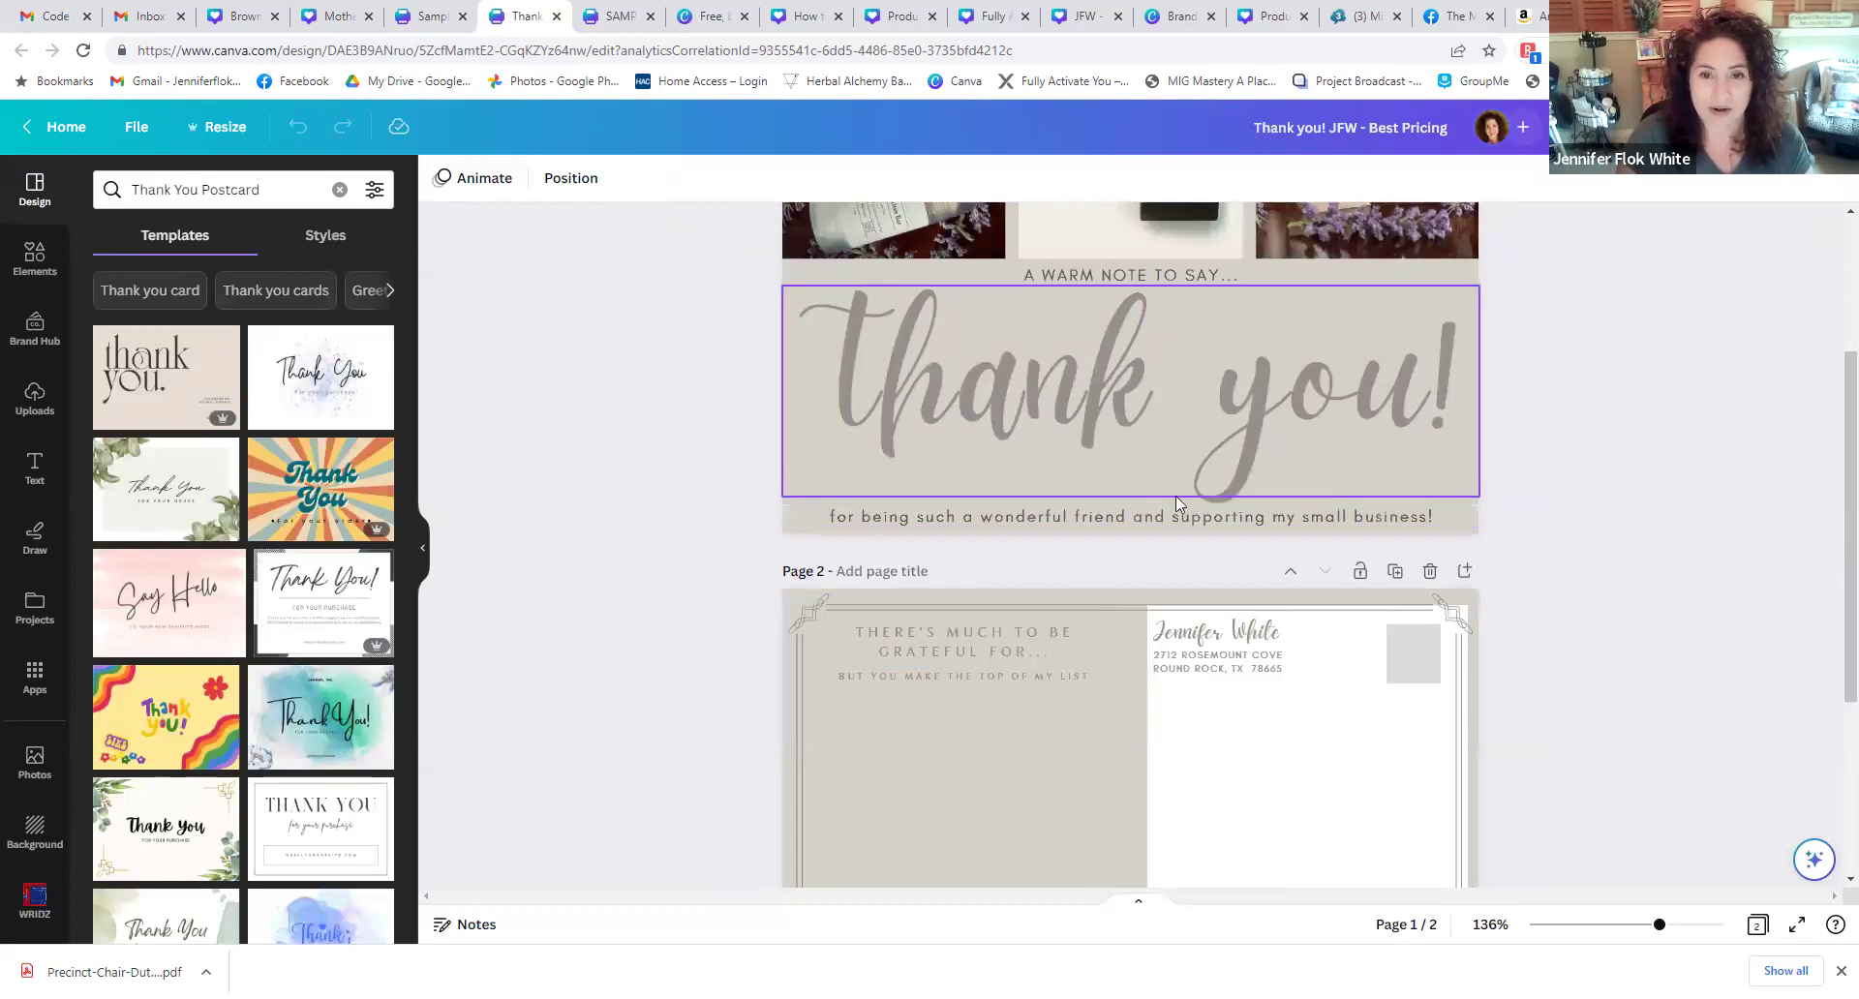
scroll(1172, 641, "down", 3)
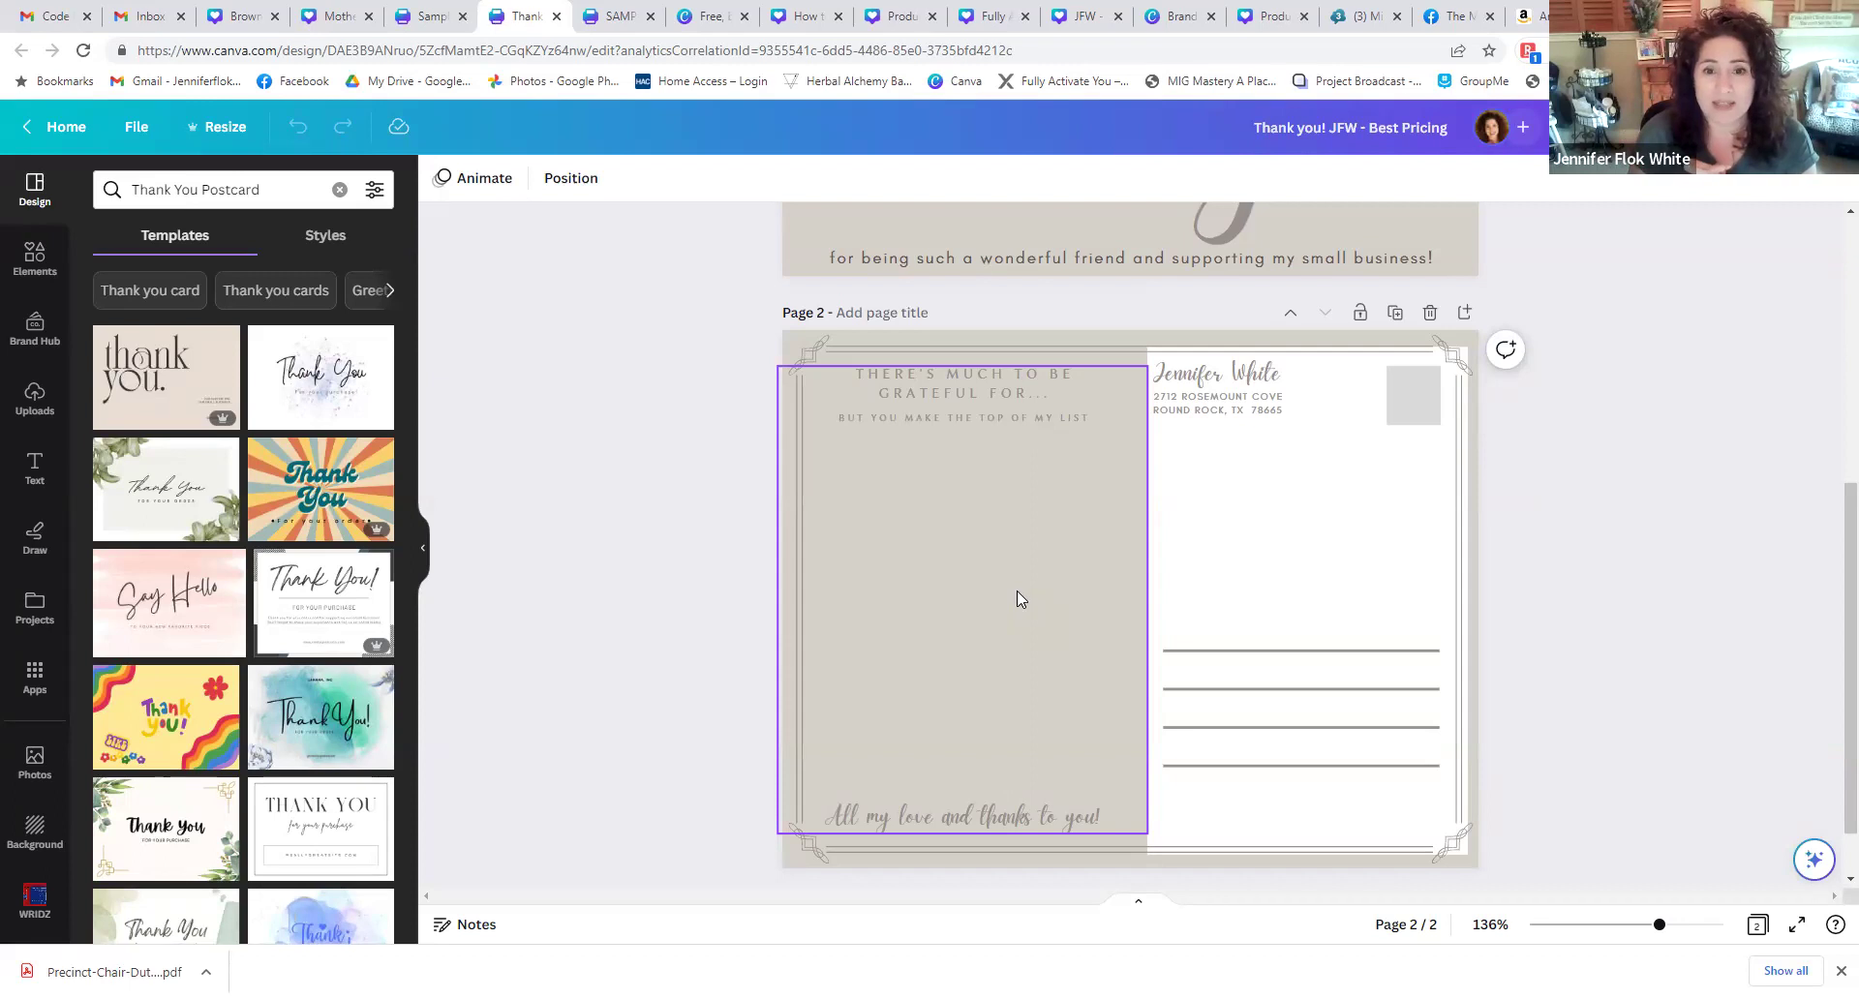
scroll(1147, 637, "up", 5)
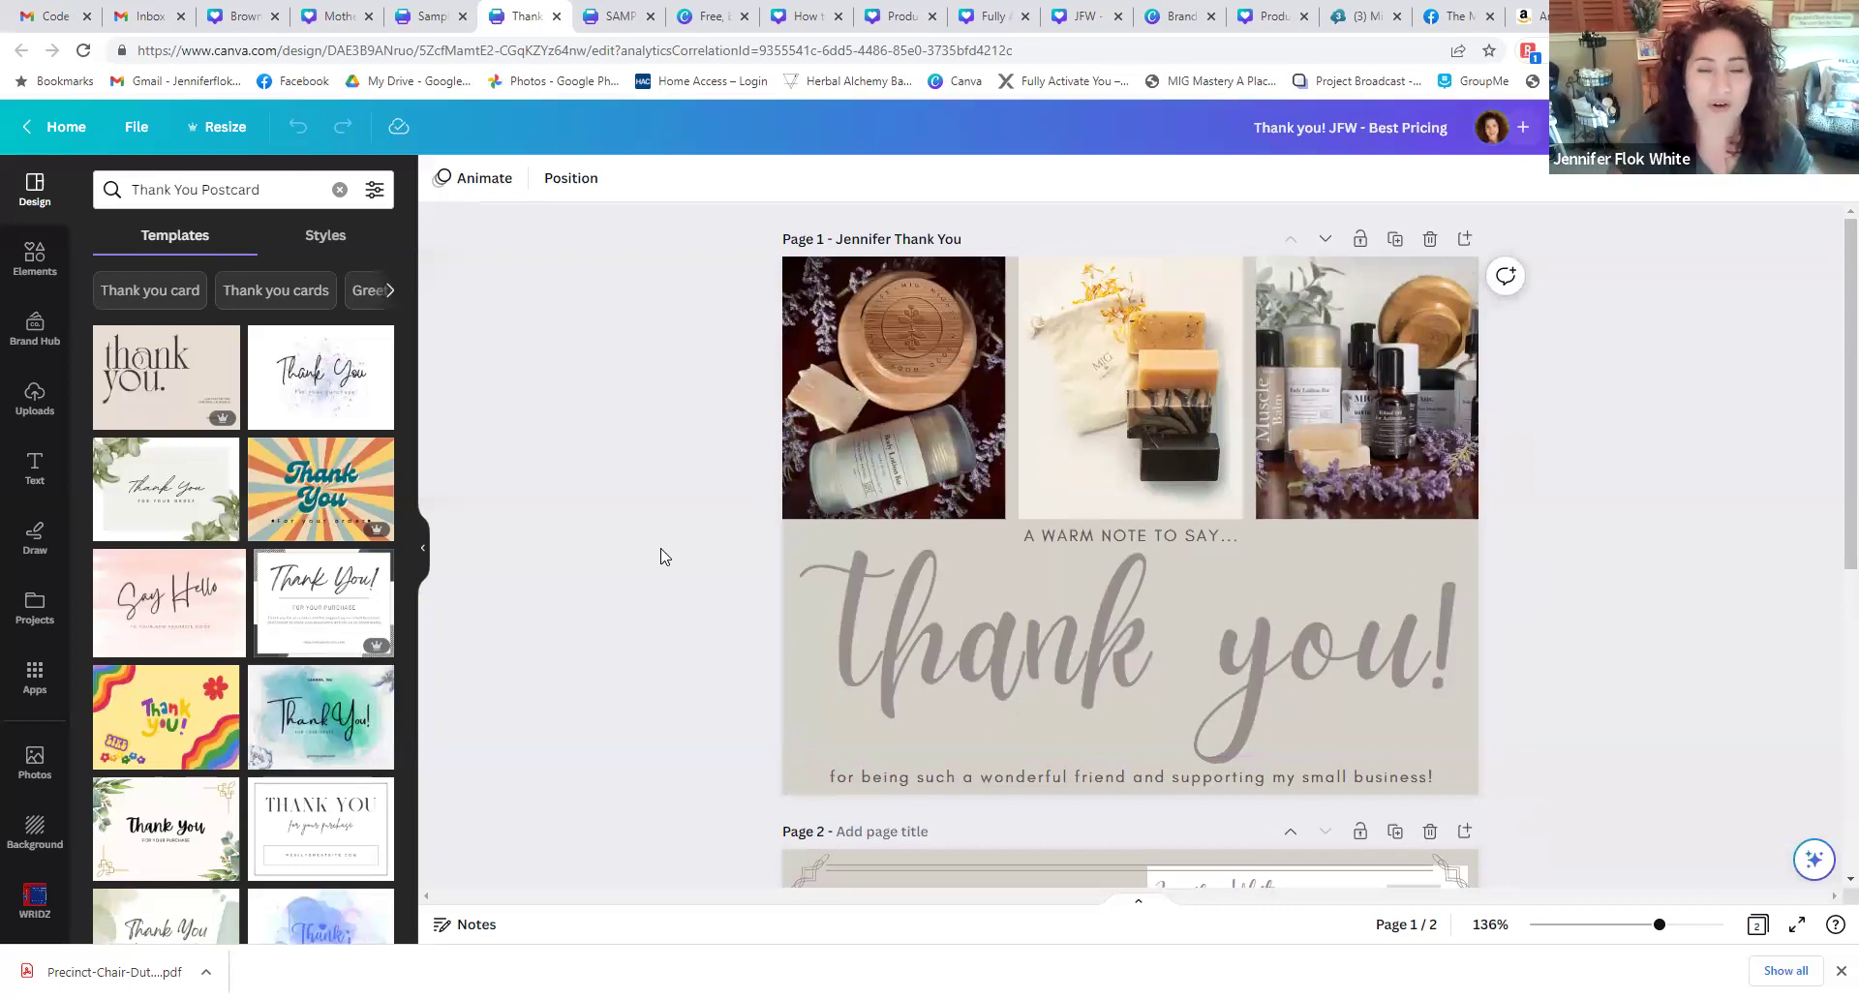
- Switch to the already open "How to Training tomorrow!!" design and search its elements for "canva"
left_click(716, 24)
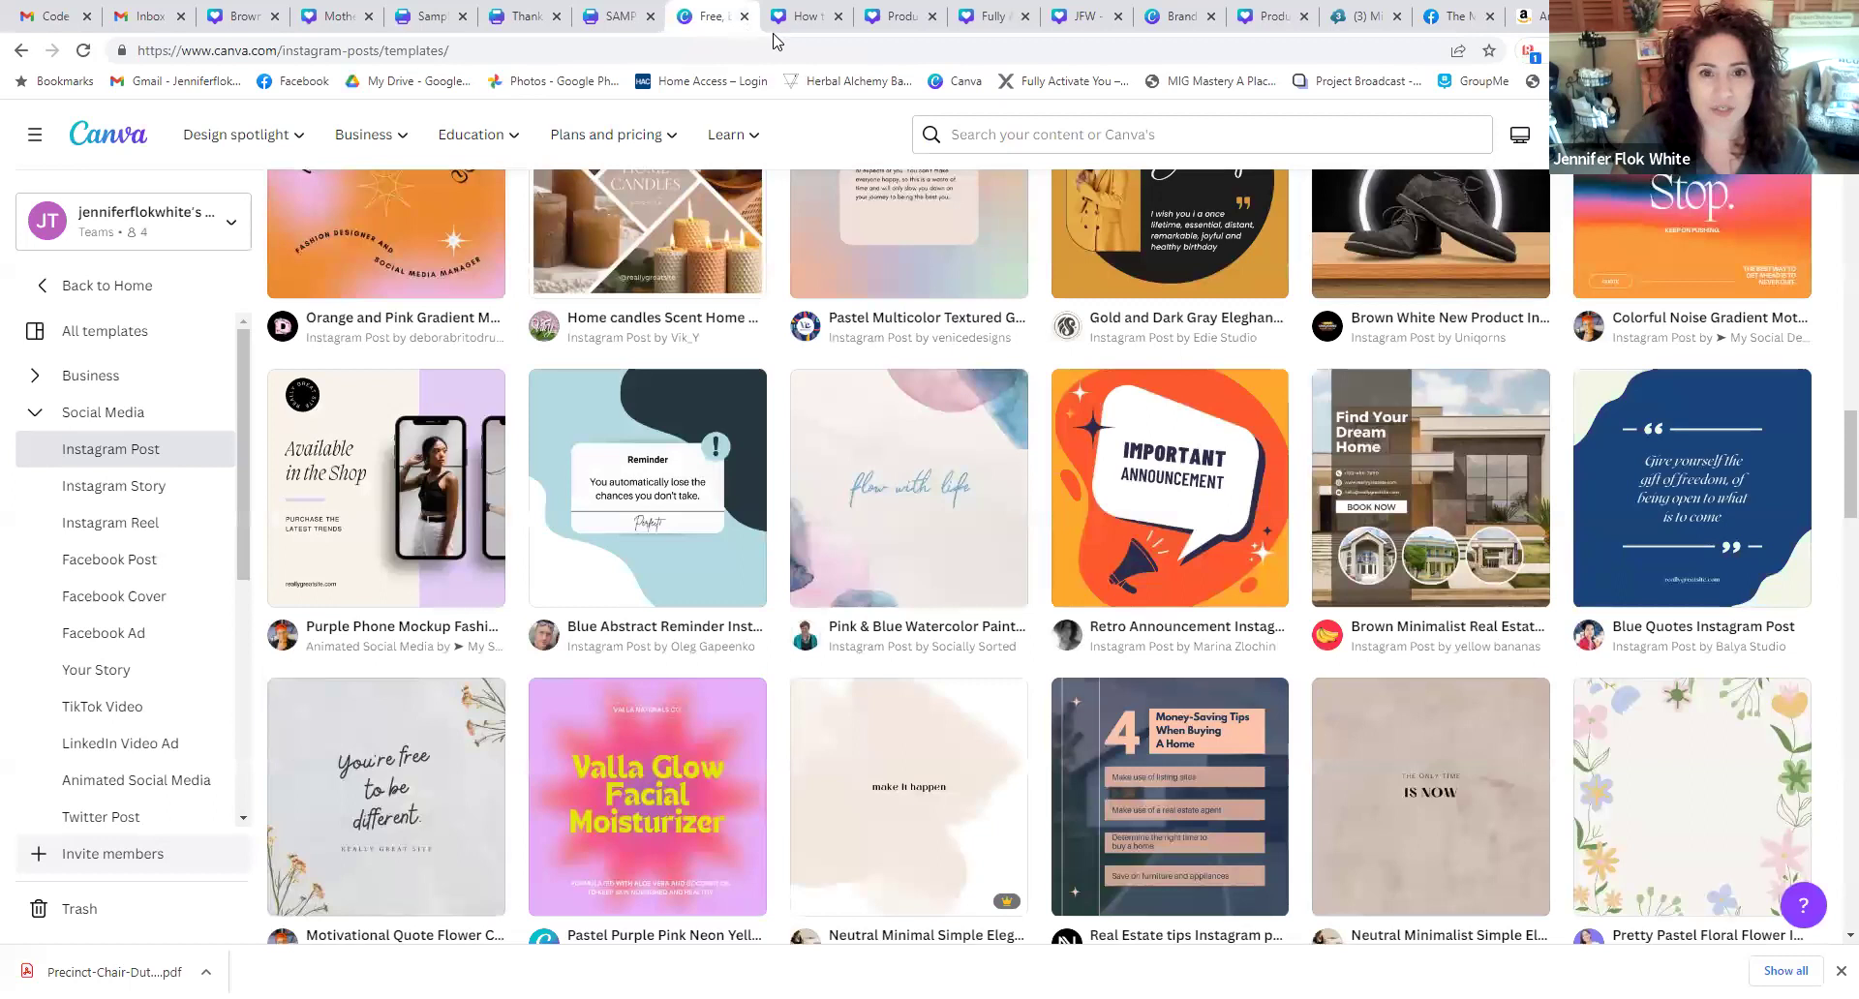
left_click(797, 24)
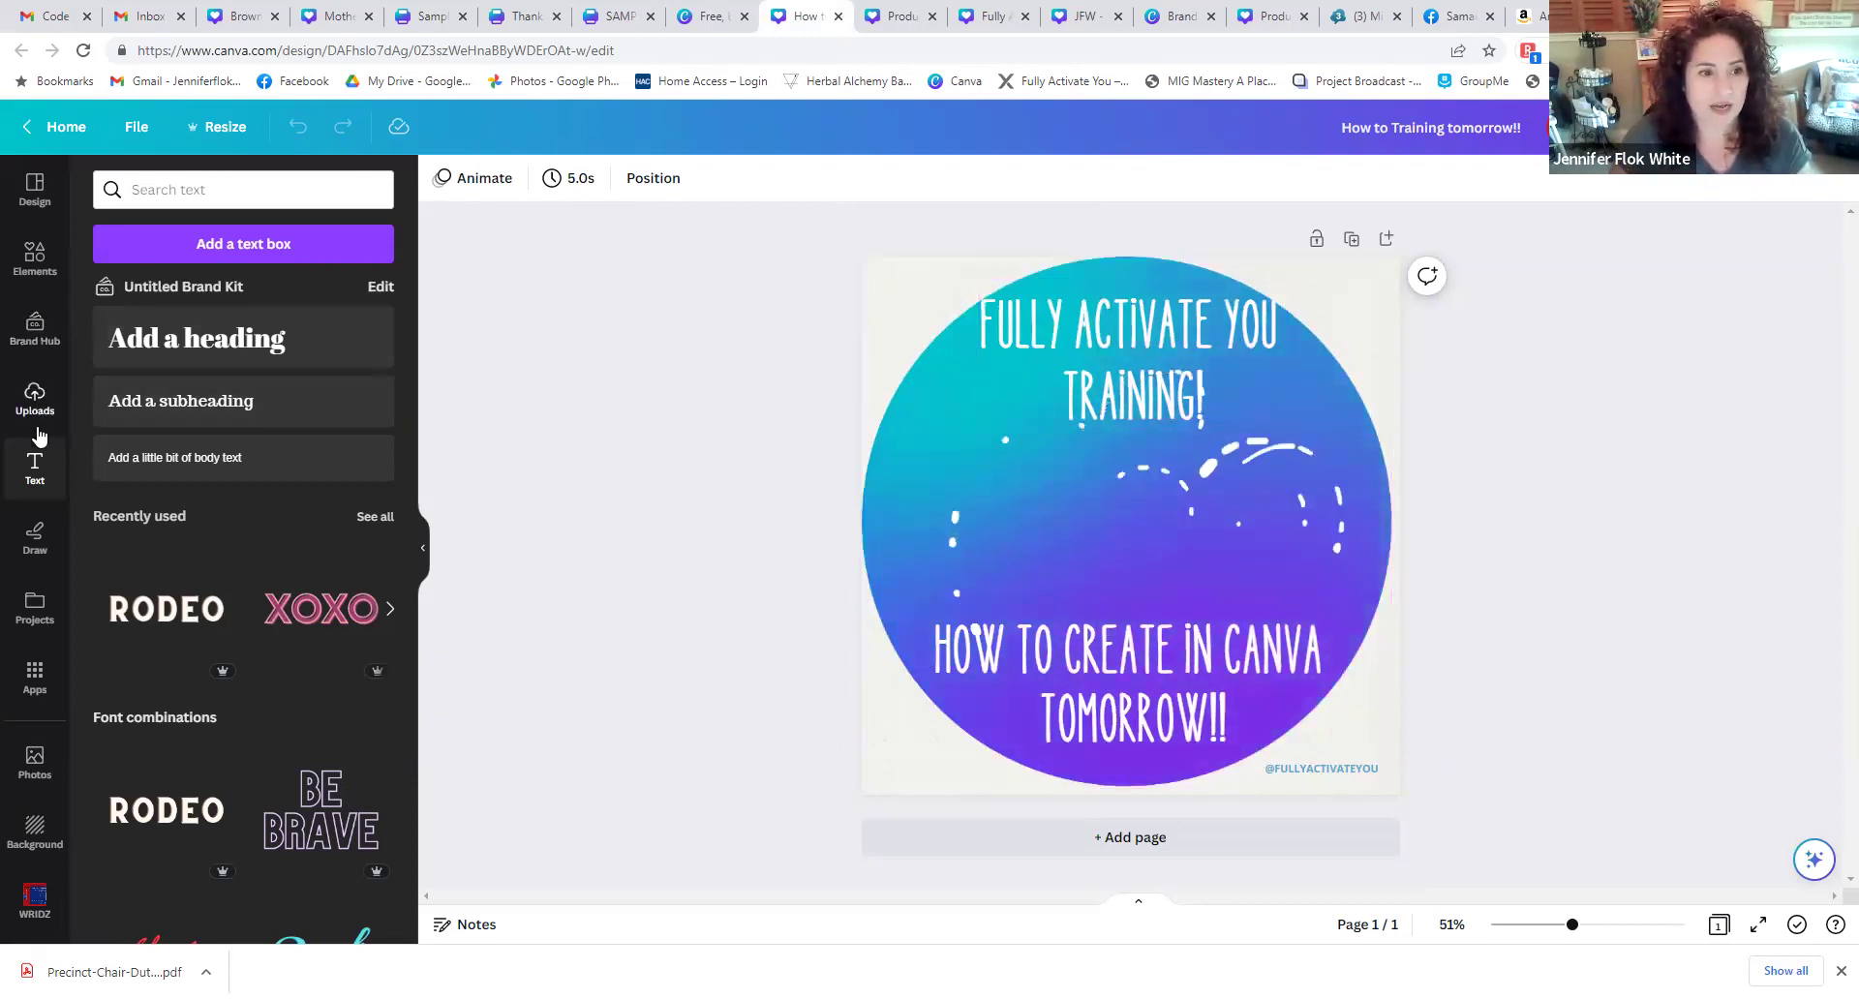
left_click(30, 256)
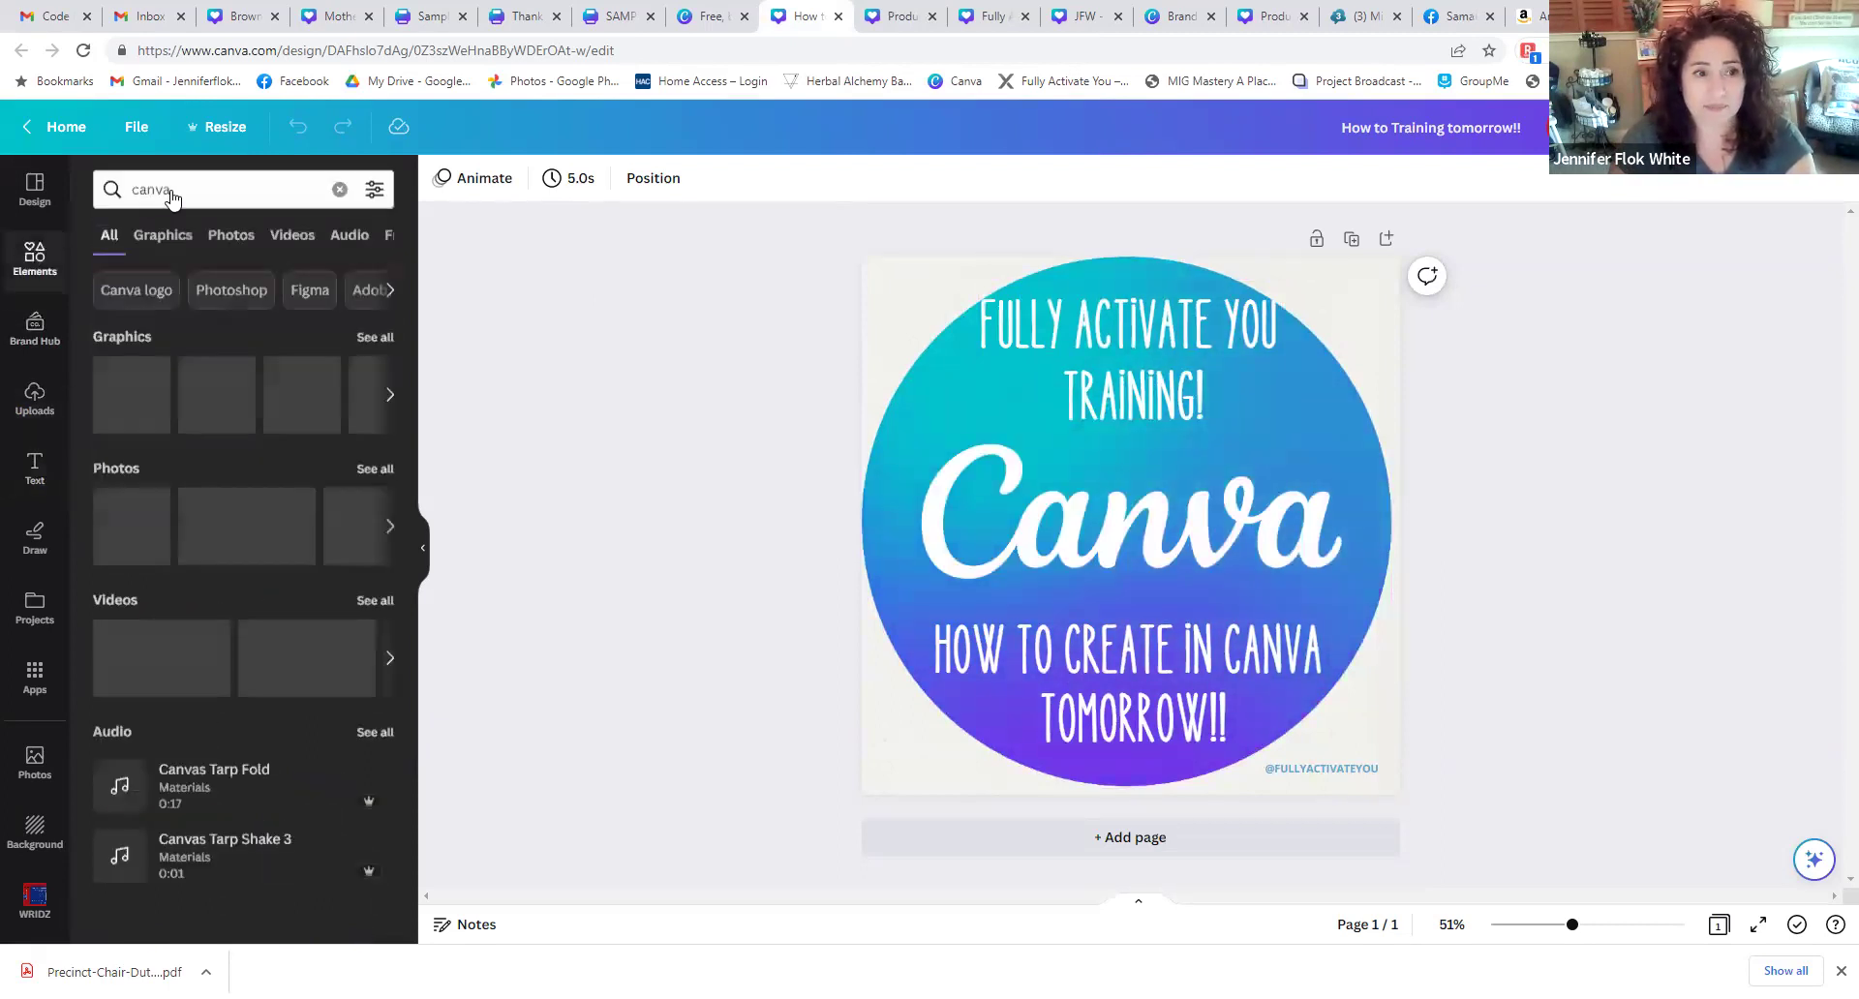
left_click(190, 187)
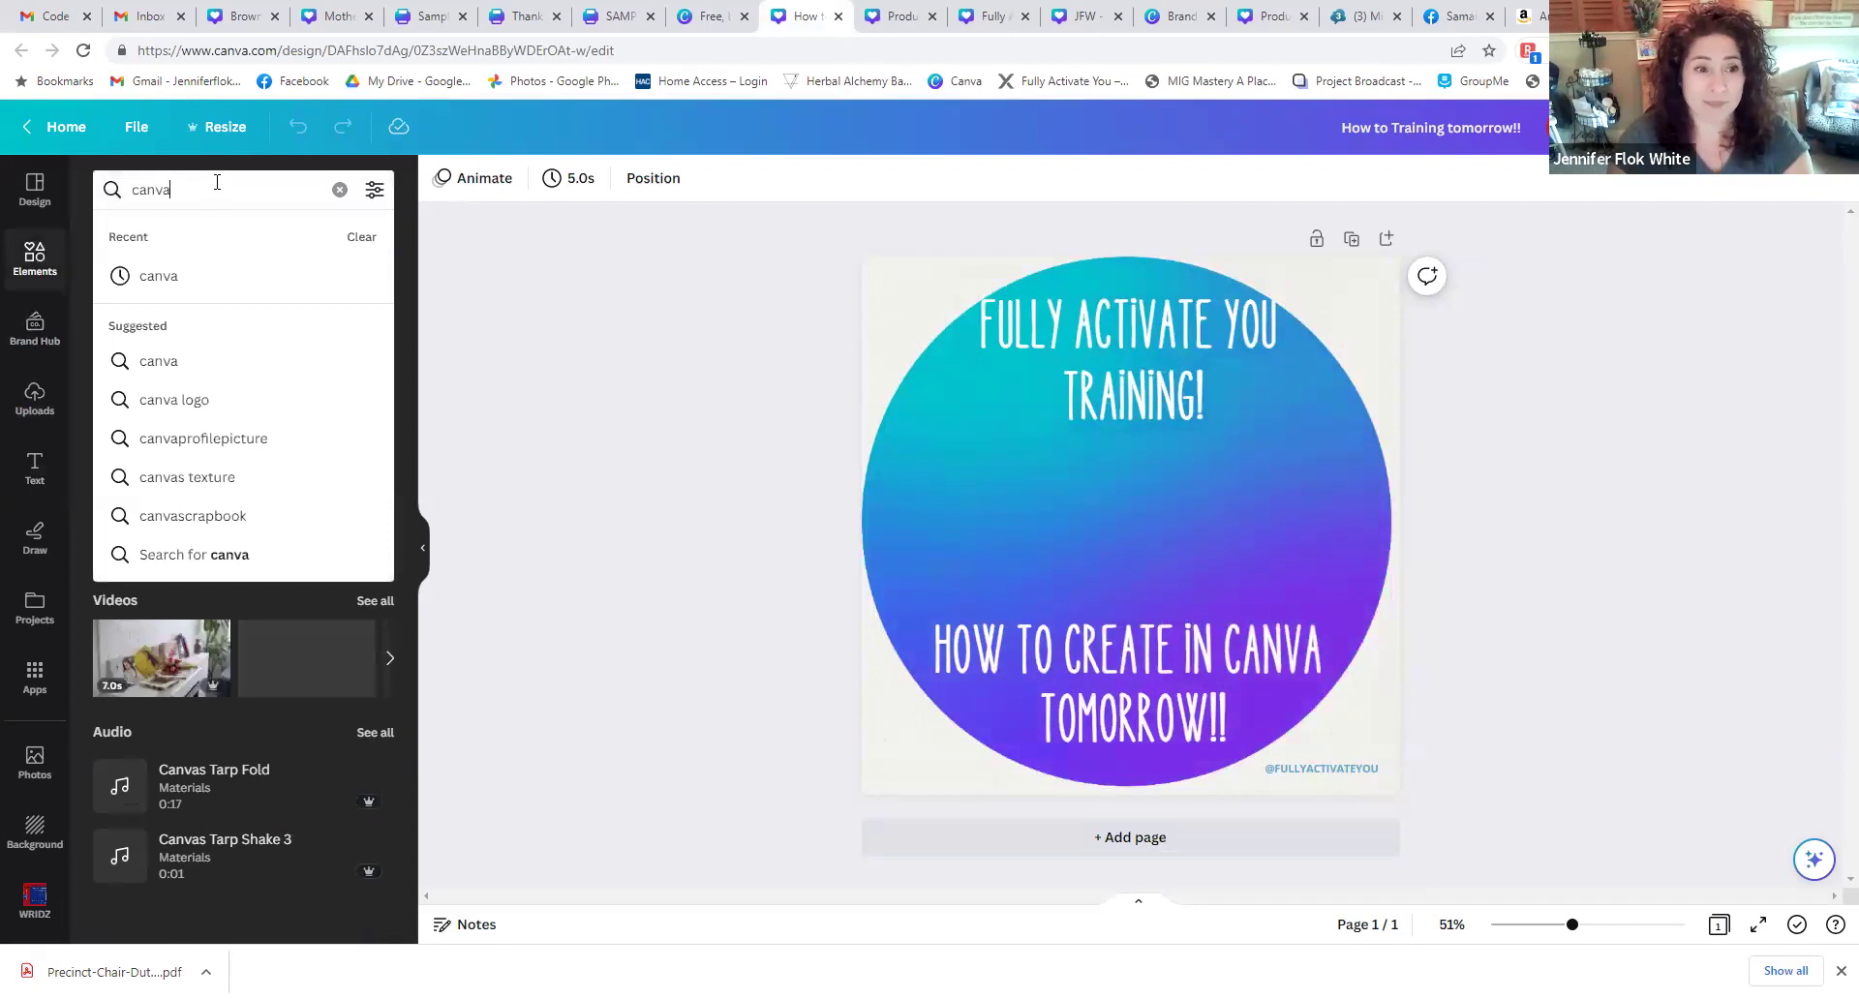
left_click(232, 276)
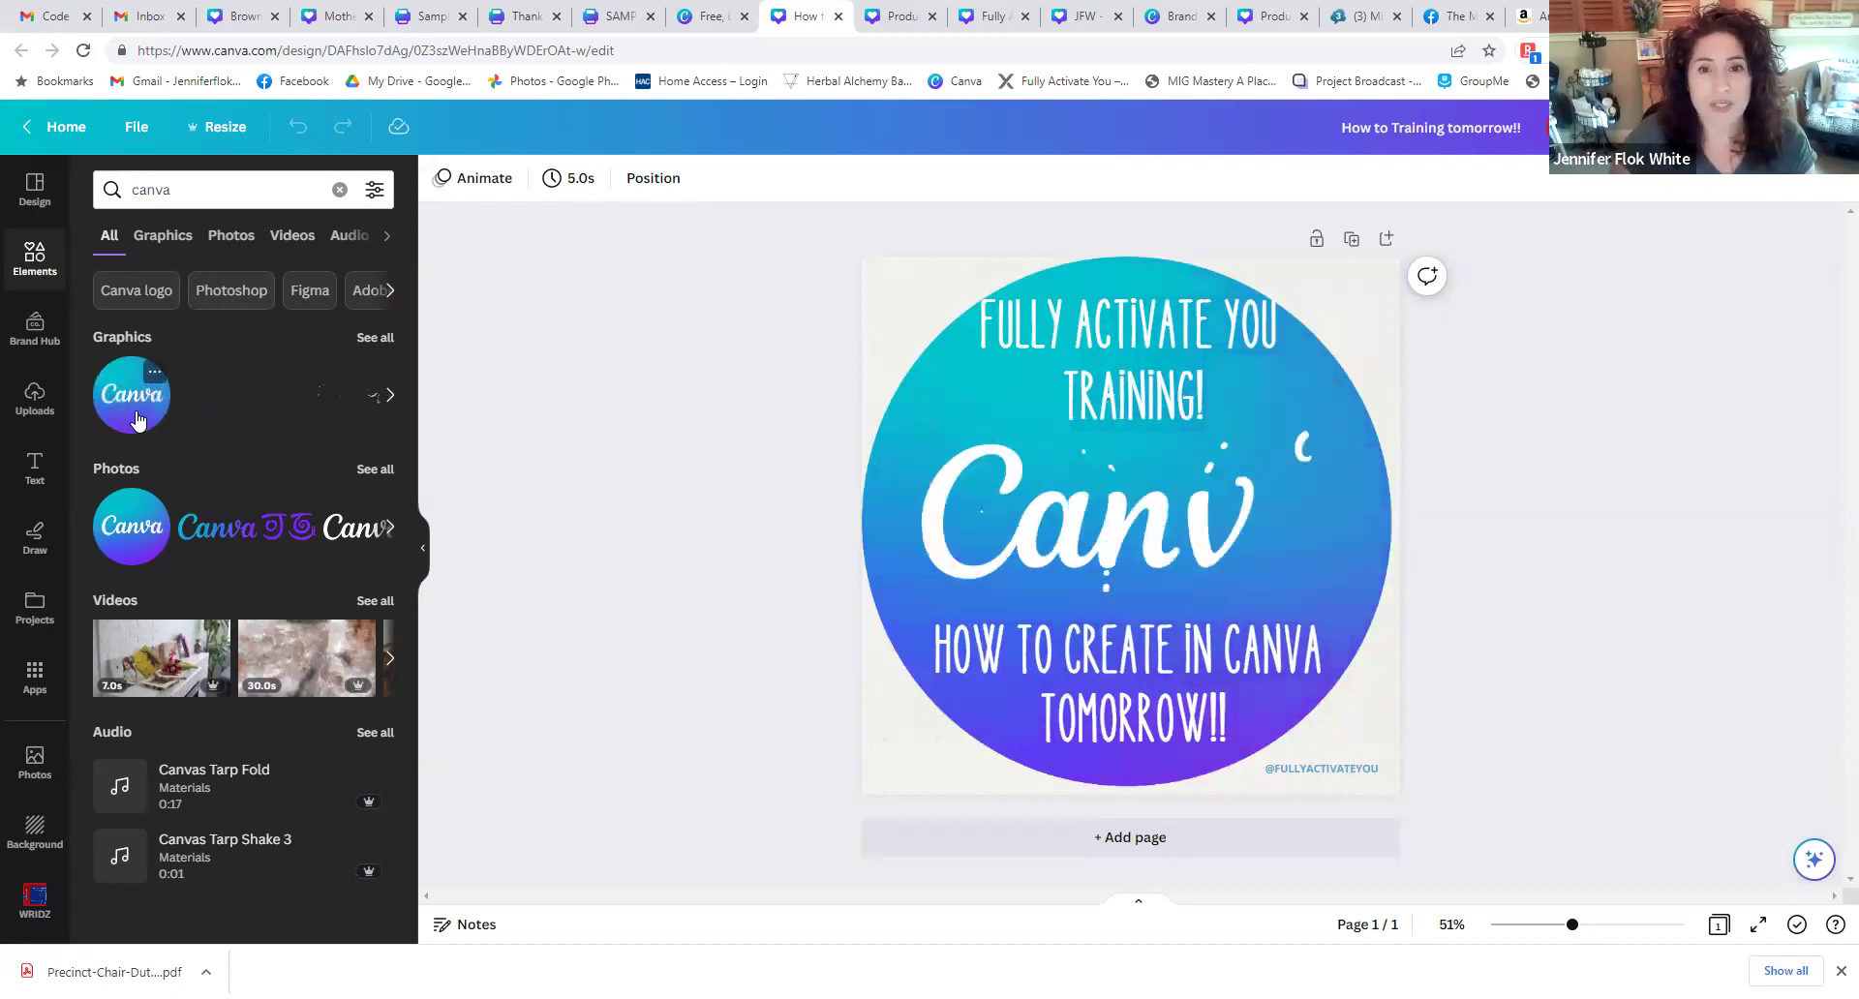
- Switch to the already open three-page quote design, examine pages 1 and 2, and select the "Embrace your body" text on page 1
left_click(904, 17)
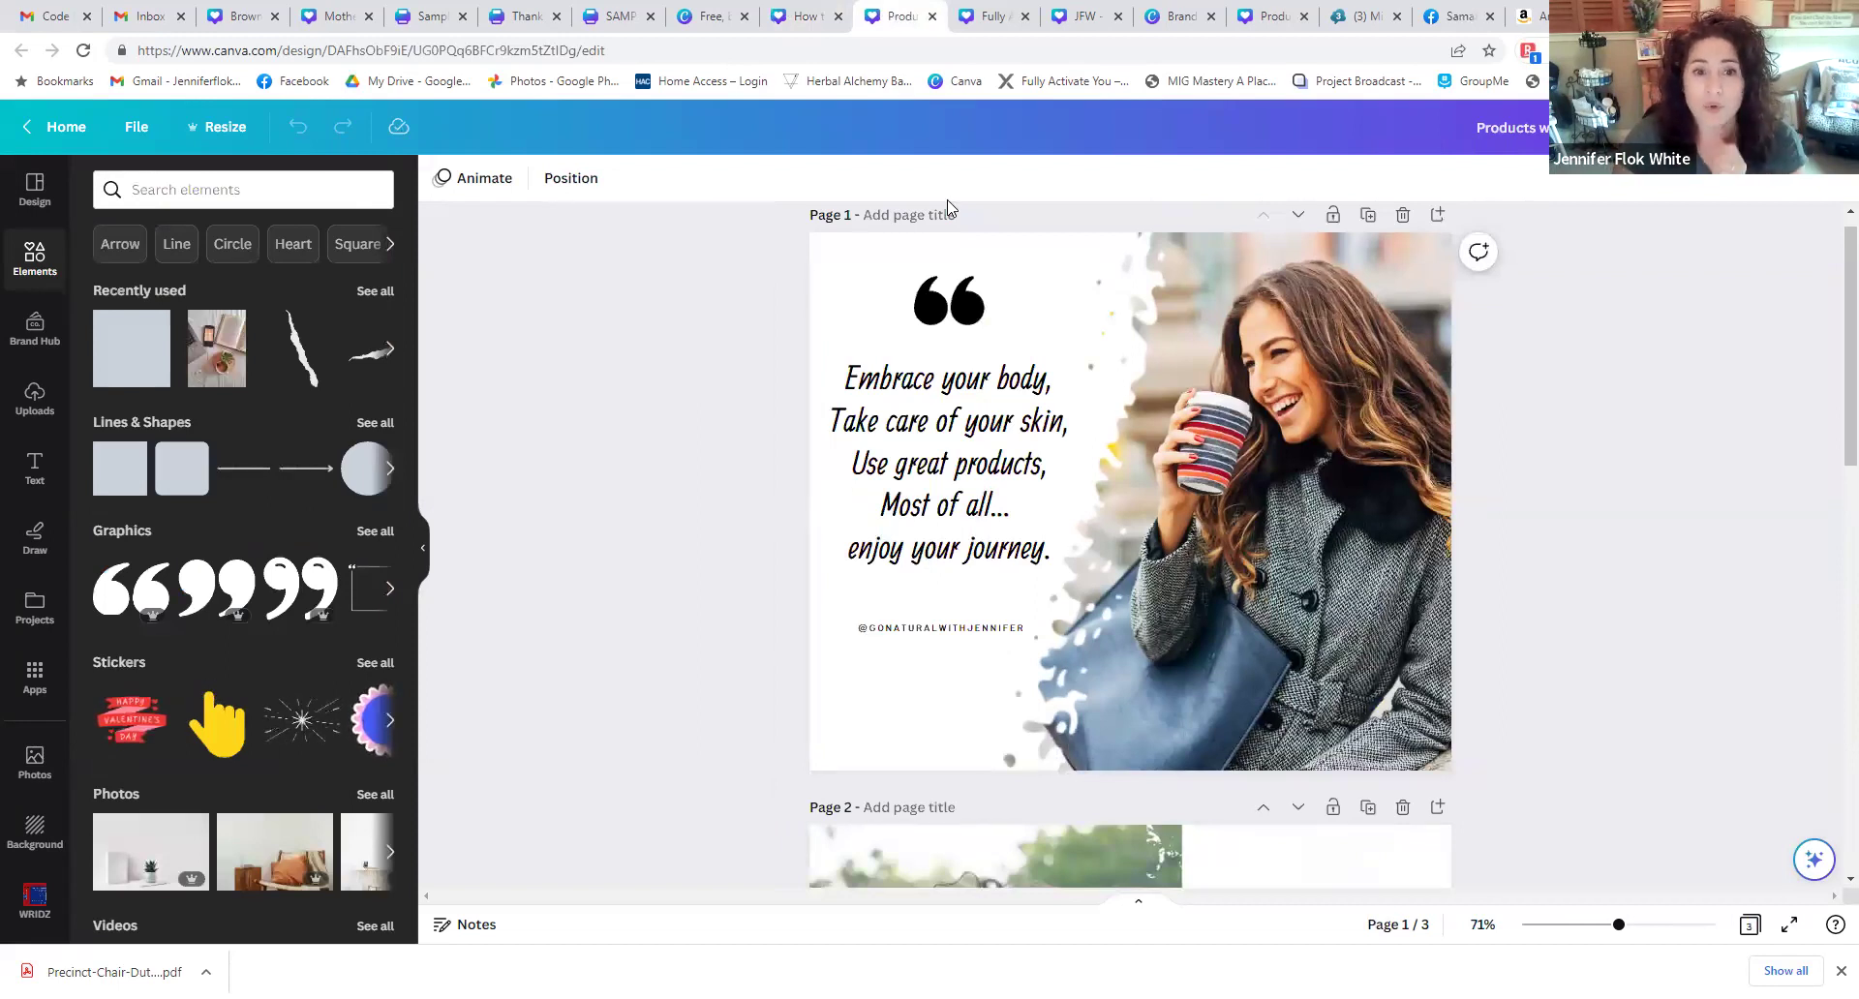
scroll(959, 351, "down", 5)
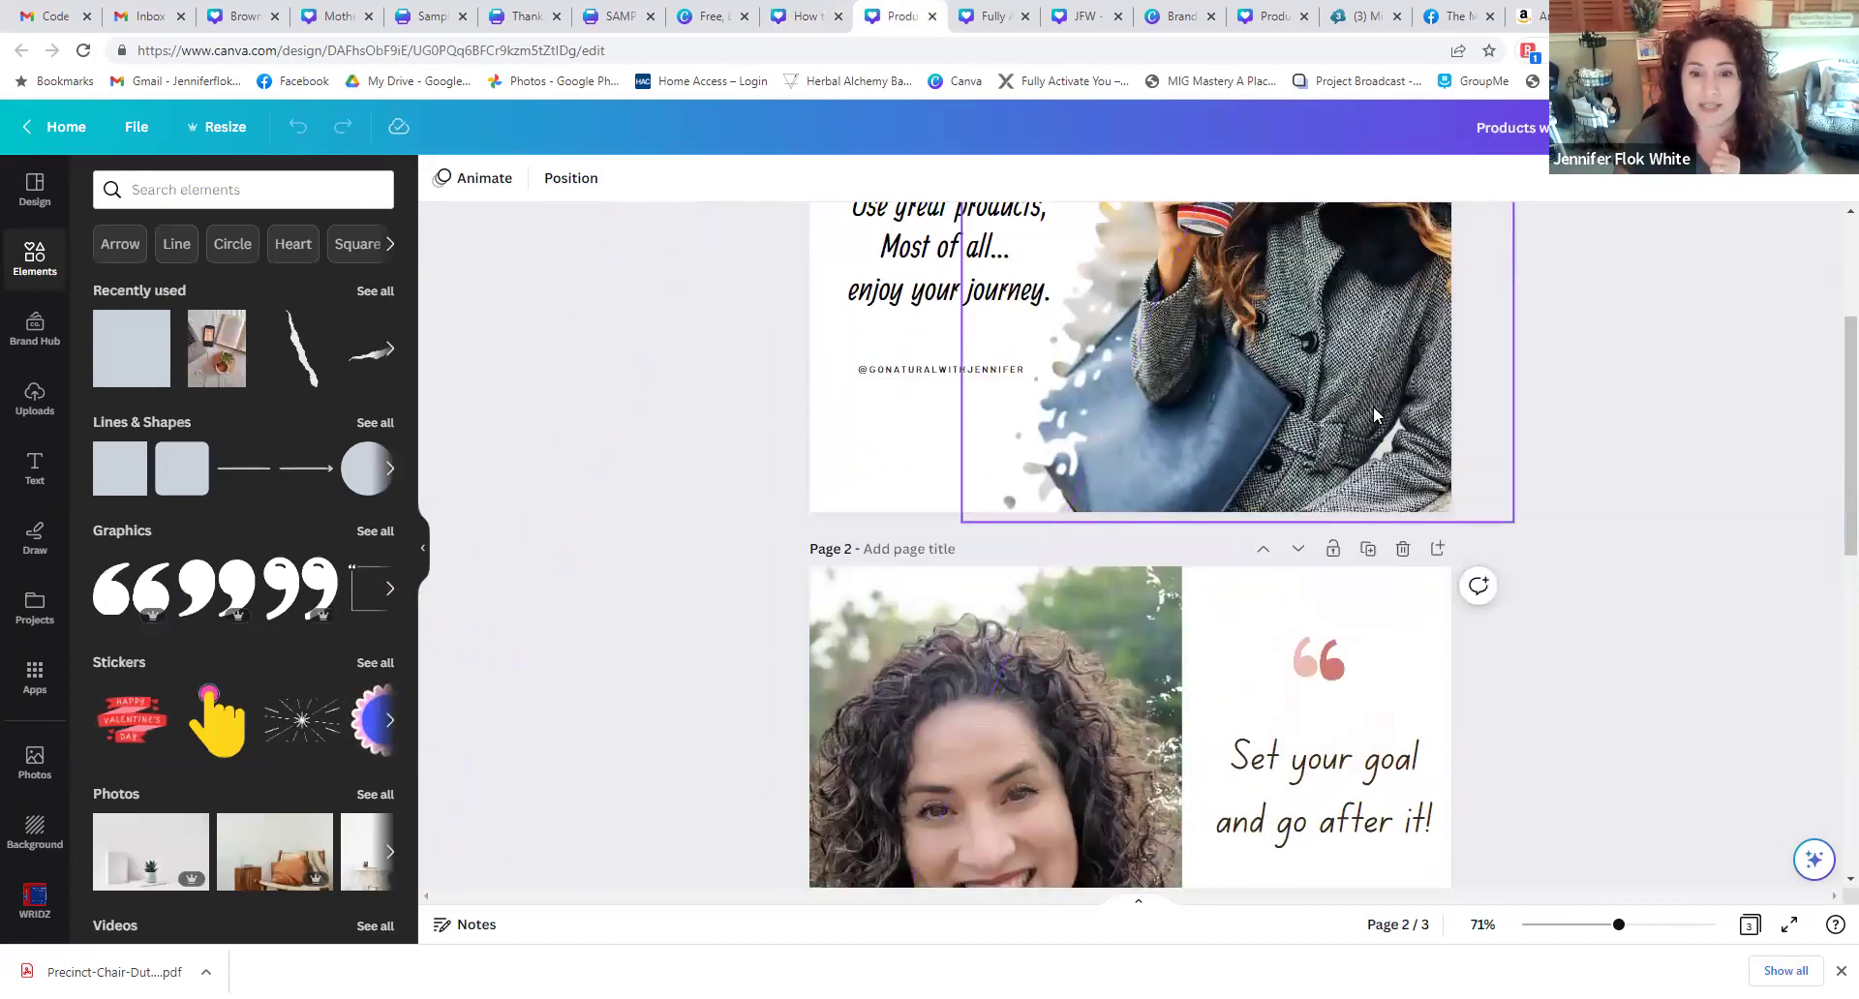
scroll(1330, 503, "down", 1)
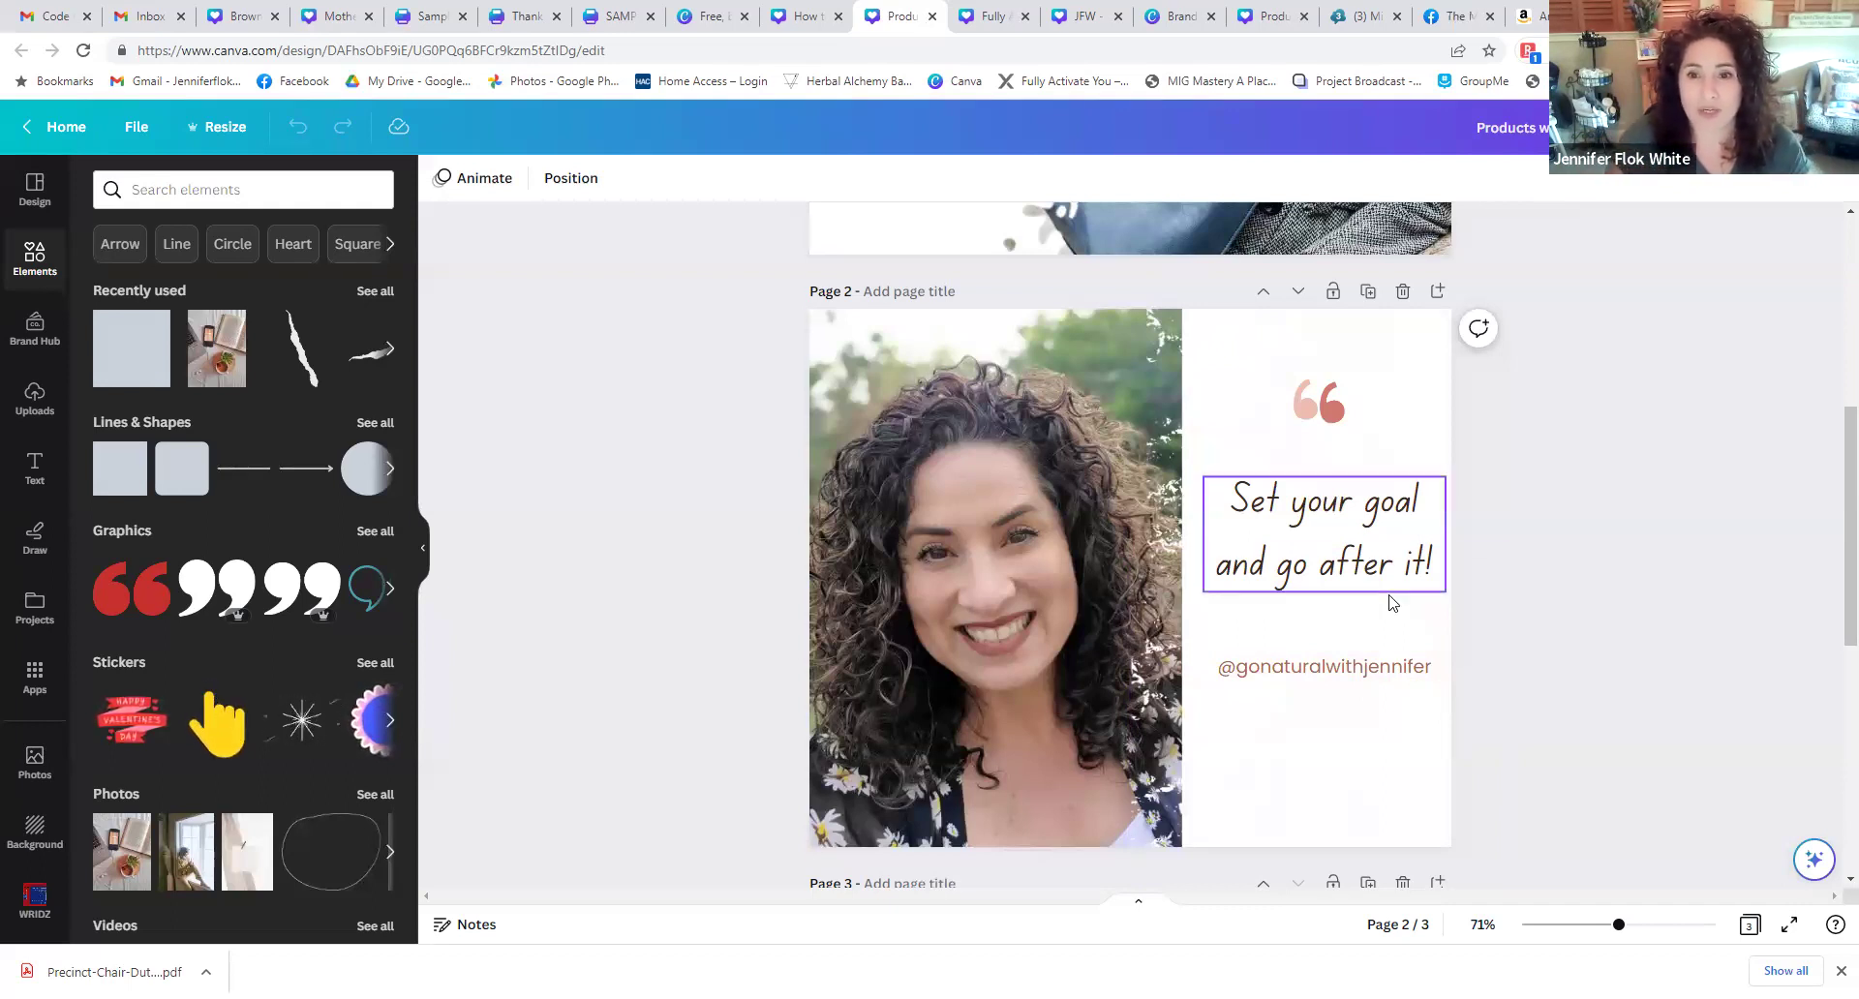
scroll(1259, 542, "up", 5)
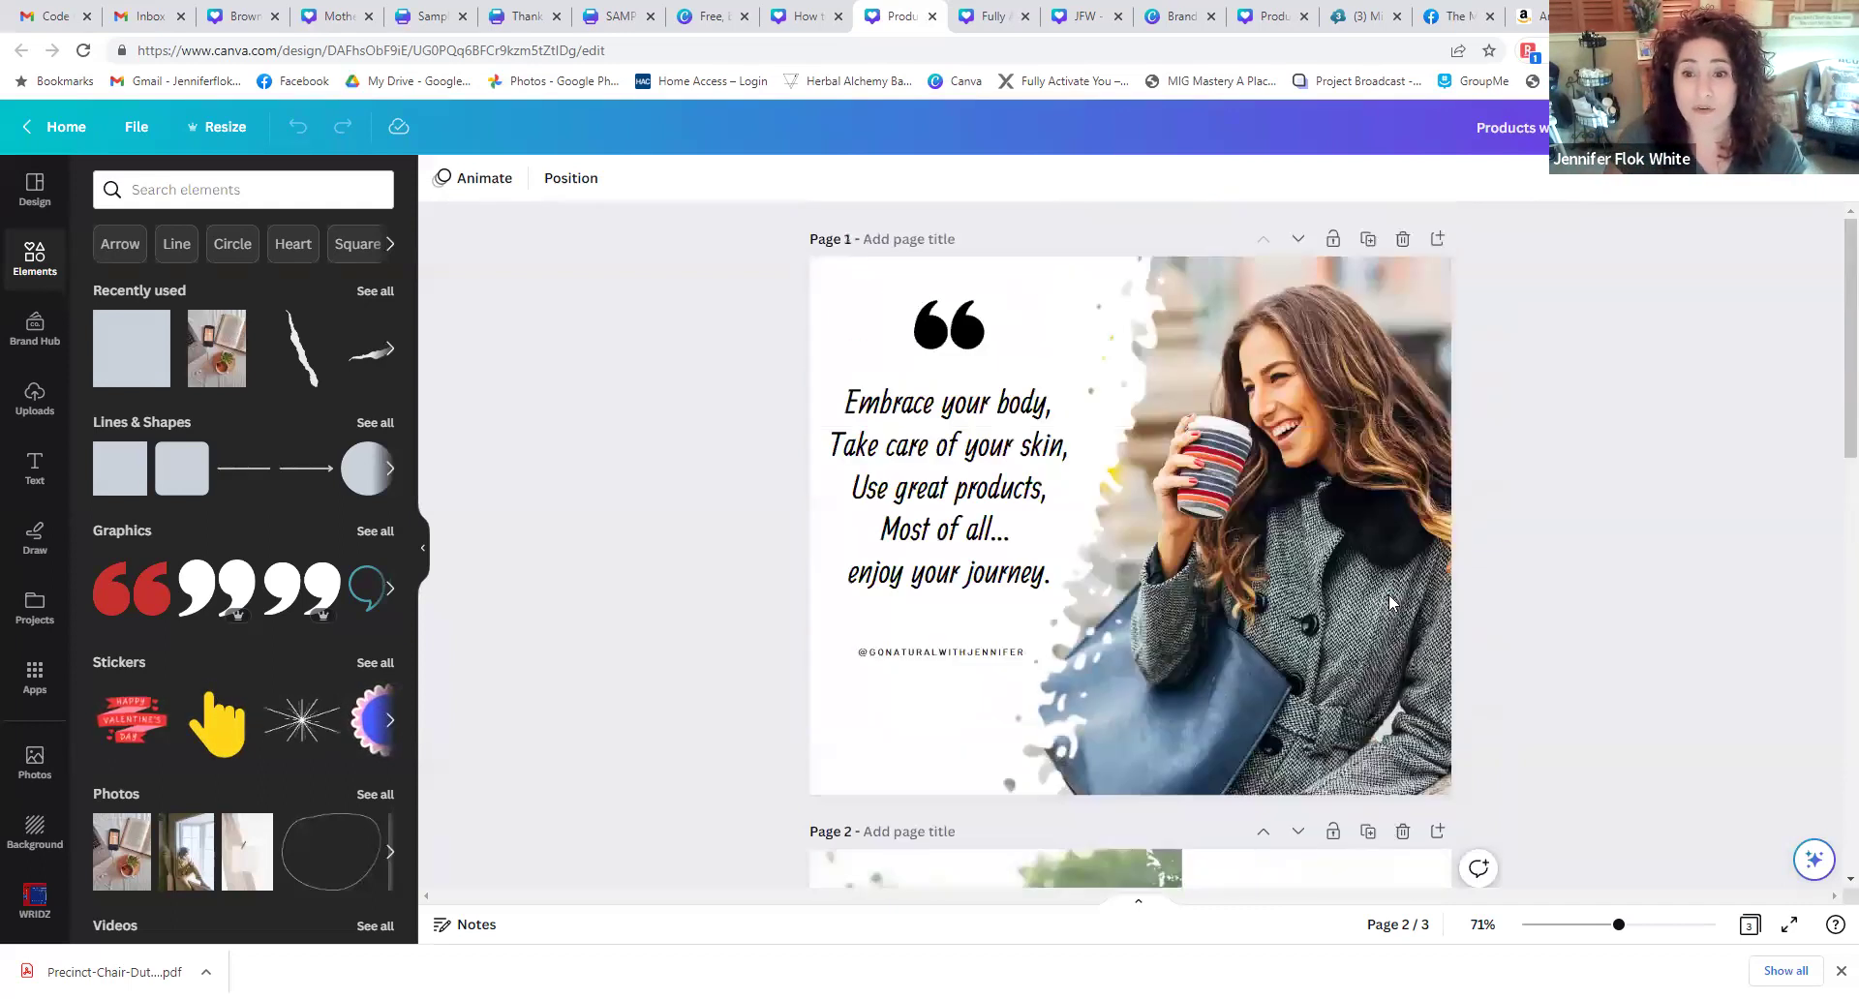
left_click(897, 463)
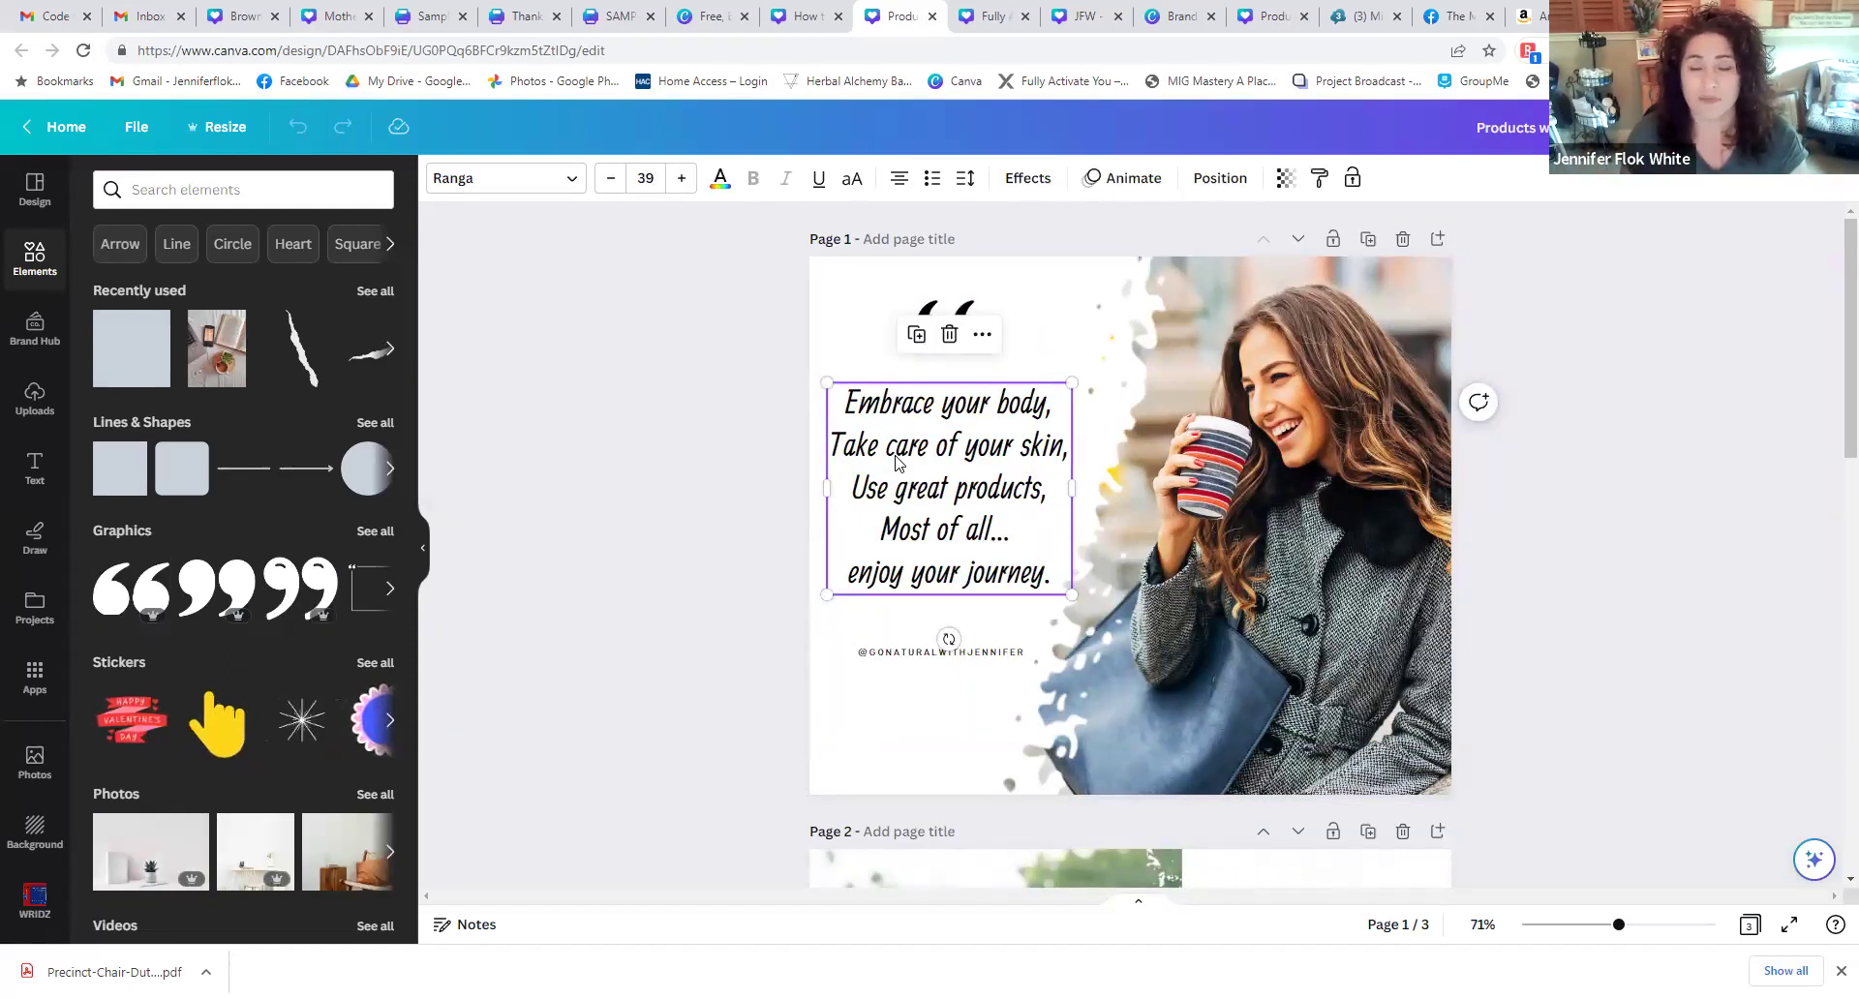
- Try to replace the photo of the woman holding a cup on page 1 with an uploaded image, and look at page 3
left_click(29, 399)
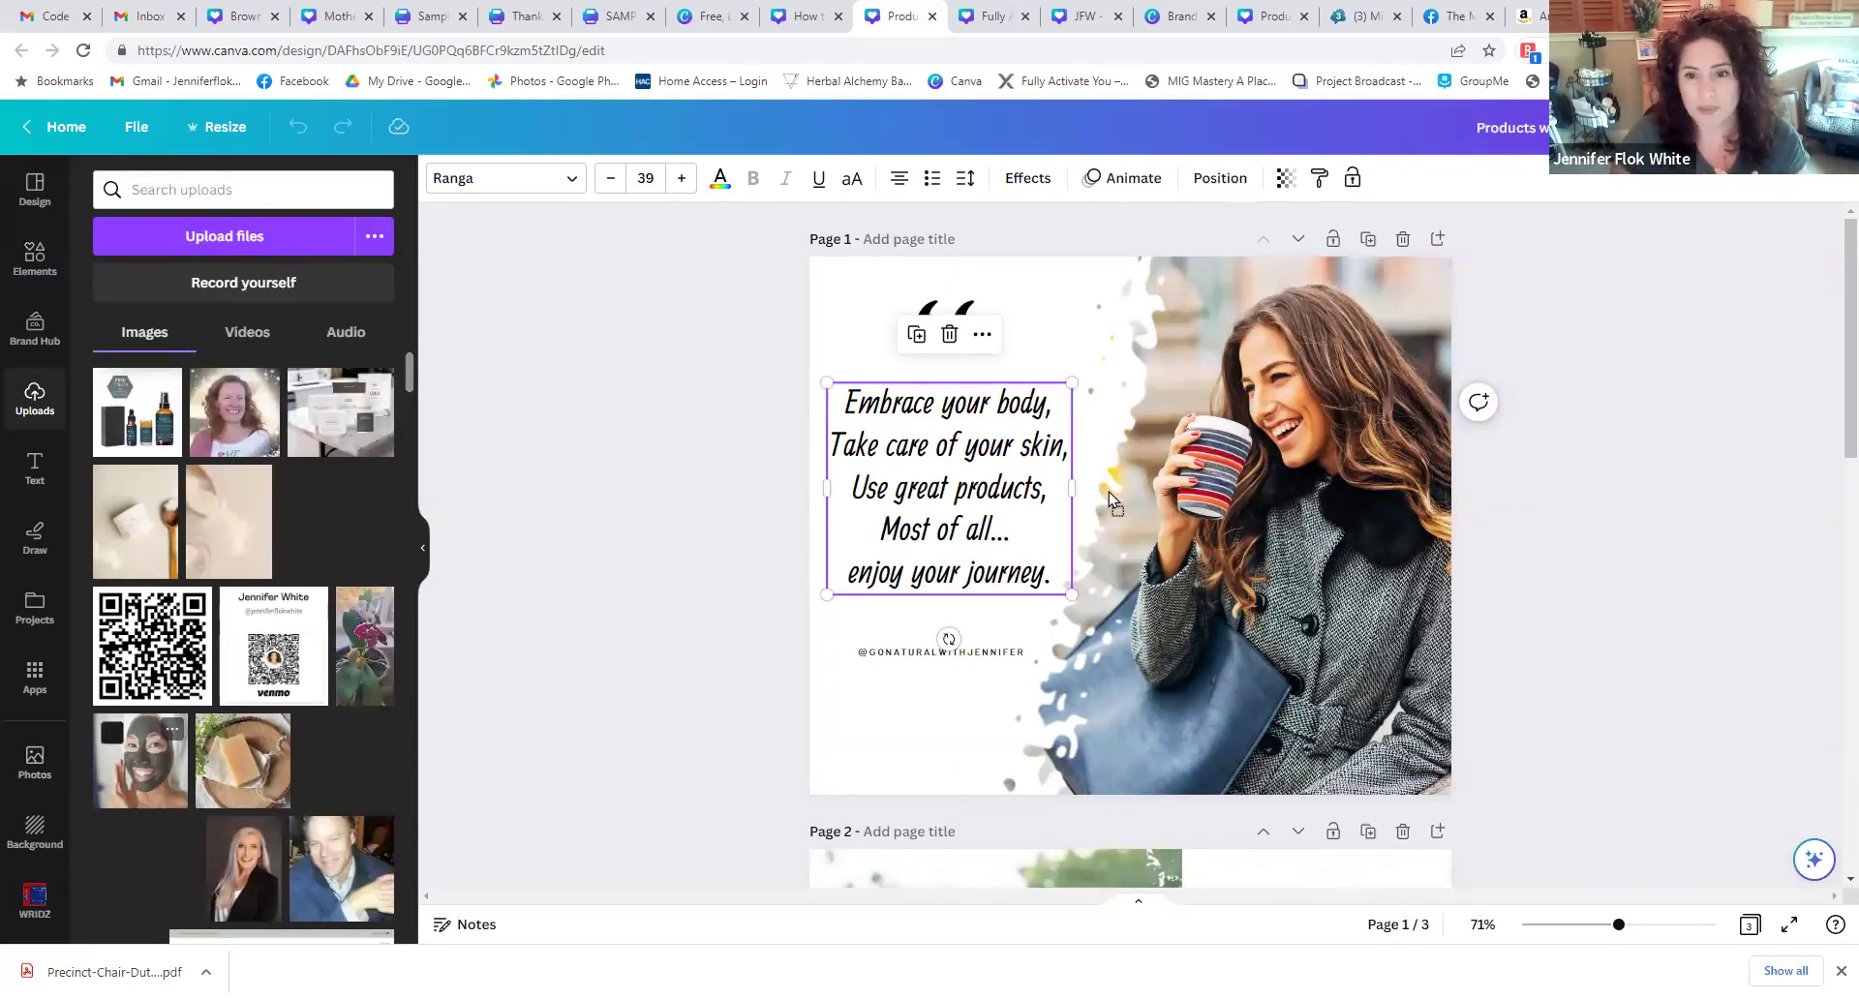
left_click_drag(1302, 487, 1298, 489)
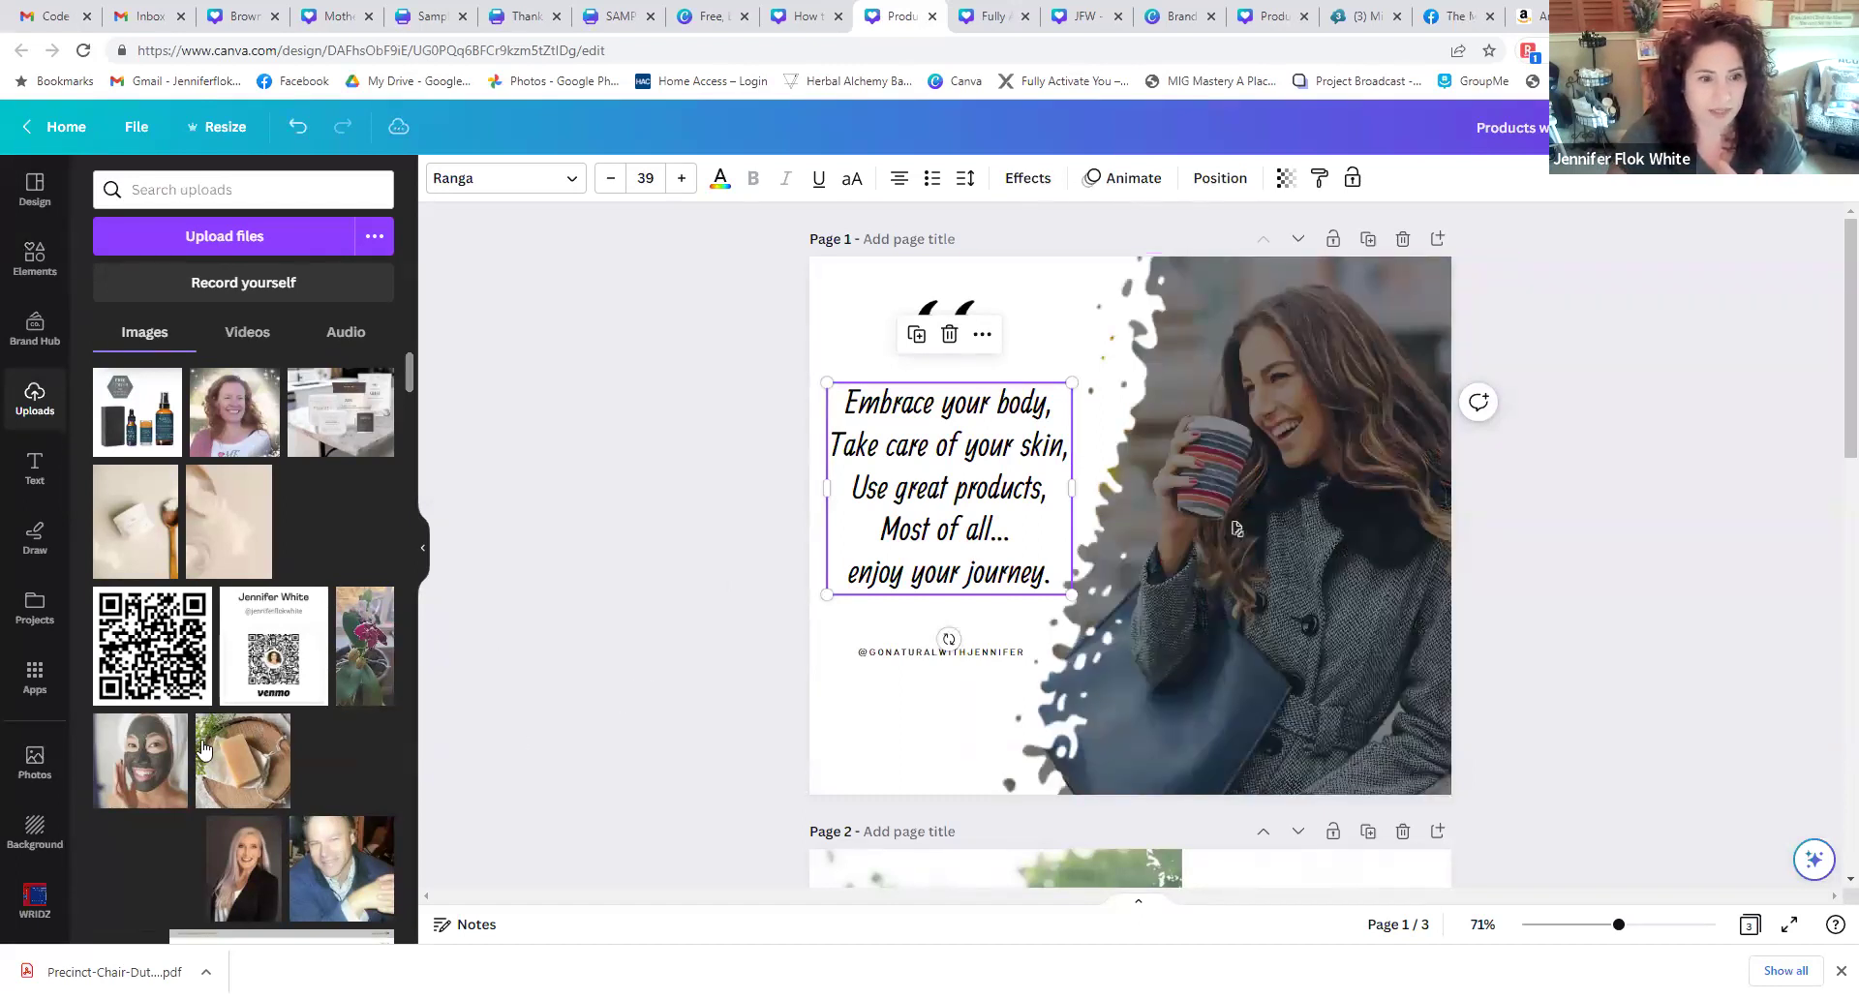
left_click(1251, 448)
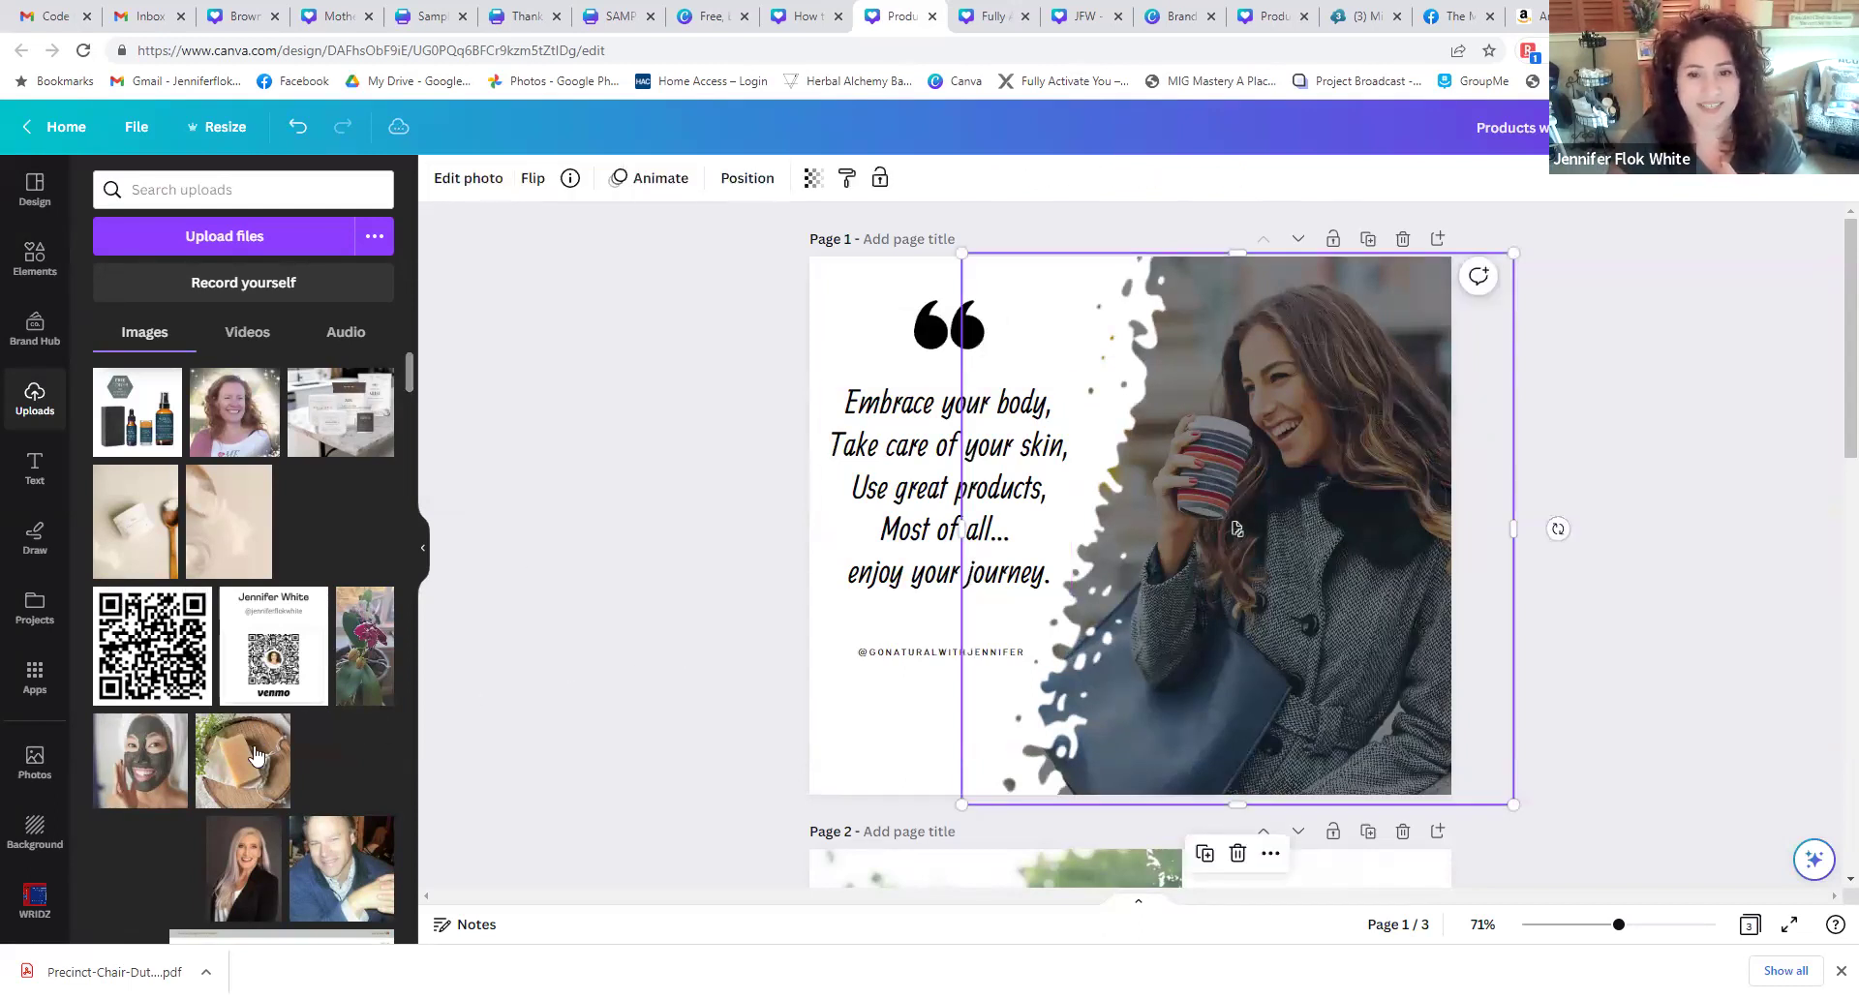
left_click_drag(200, 794, 539, 711)
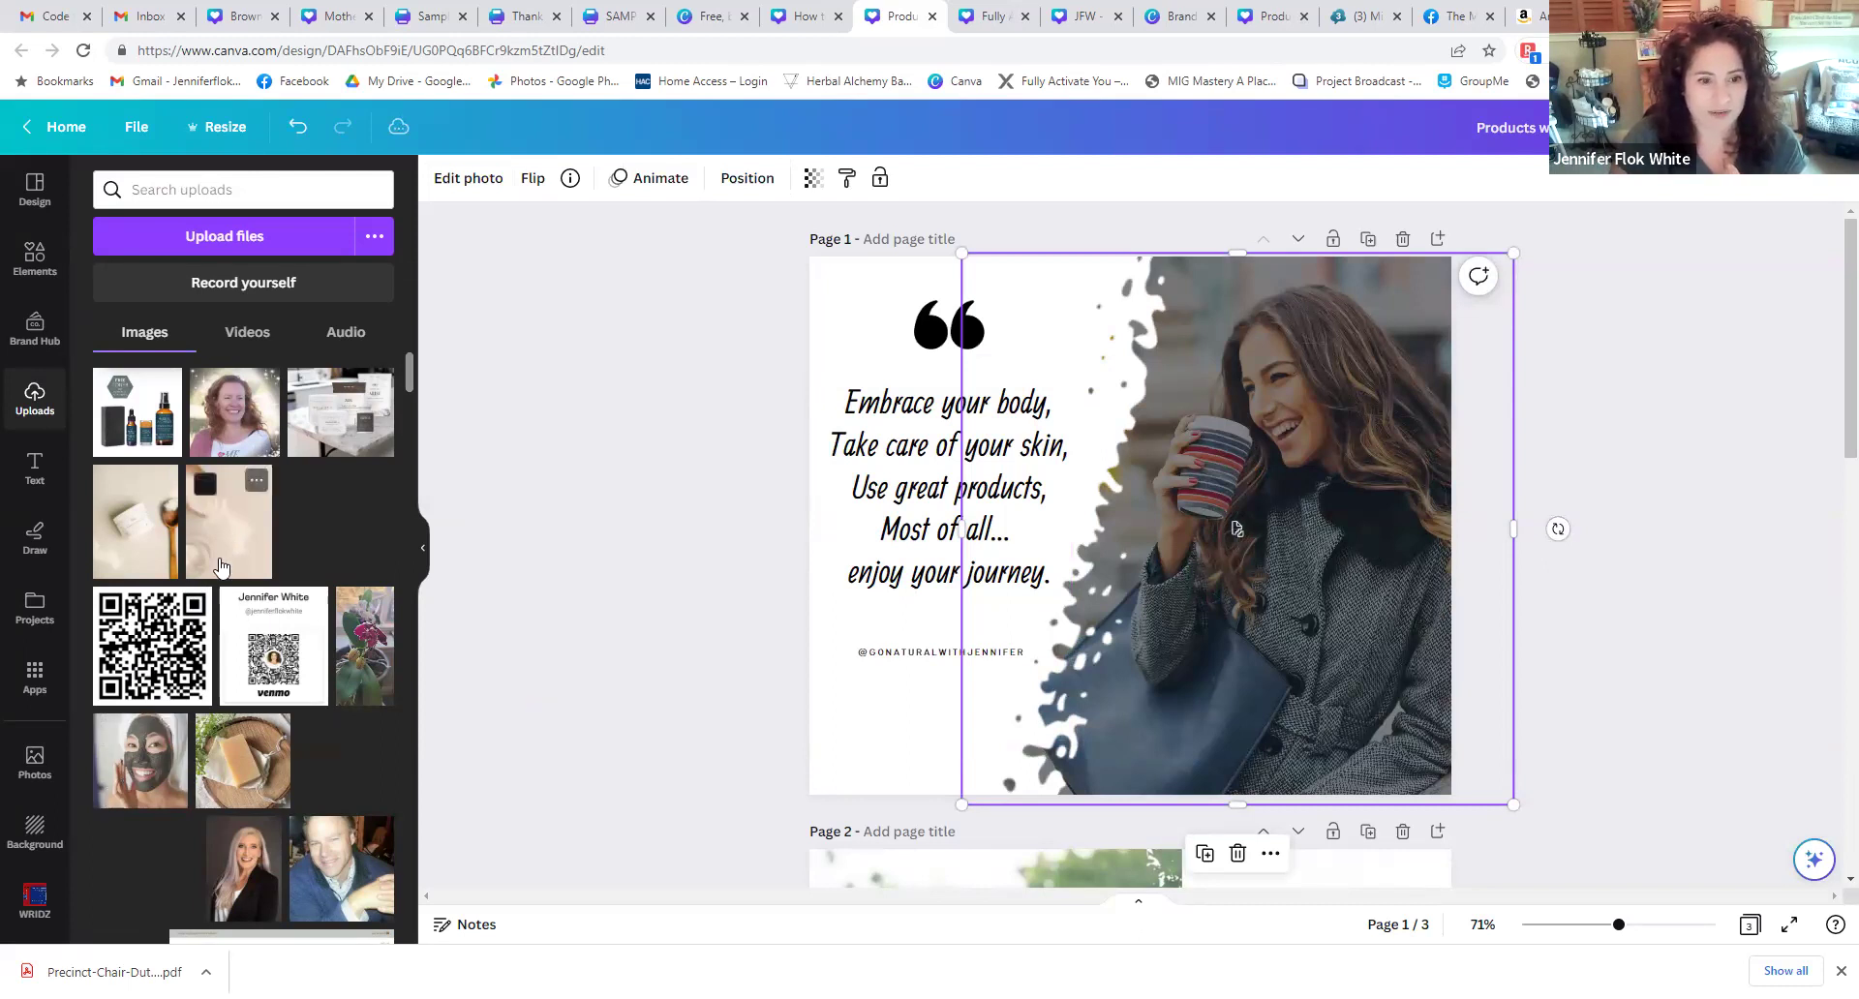
scroll(221, 567, "down", 15)
scroll(221, 586, "down", 15)
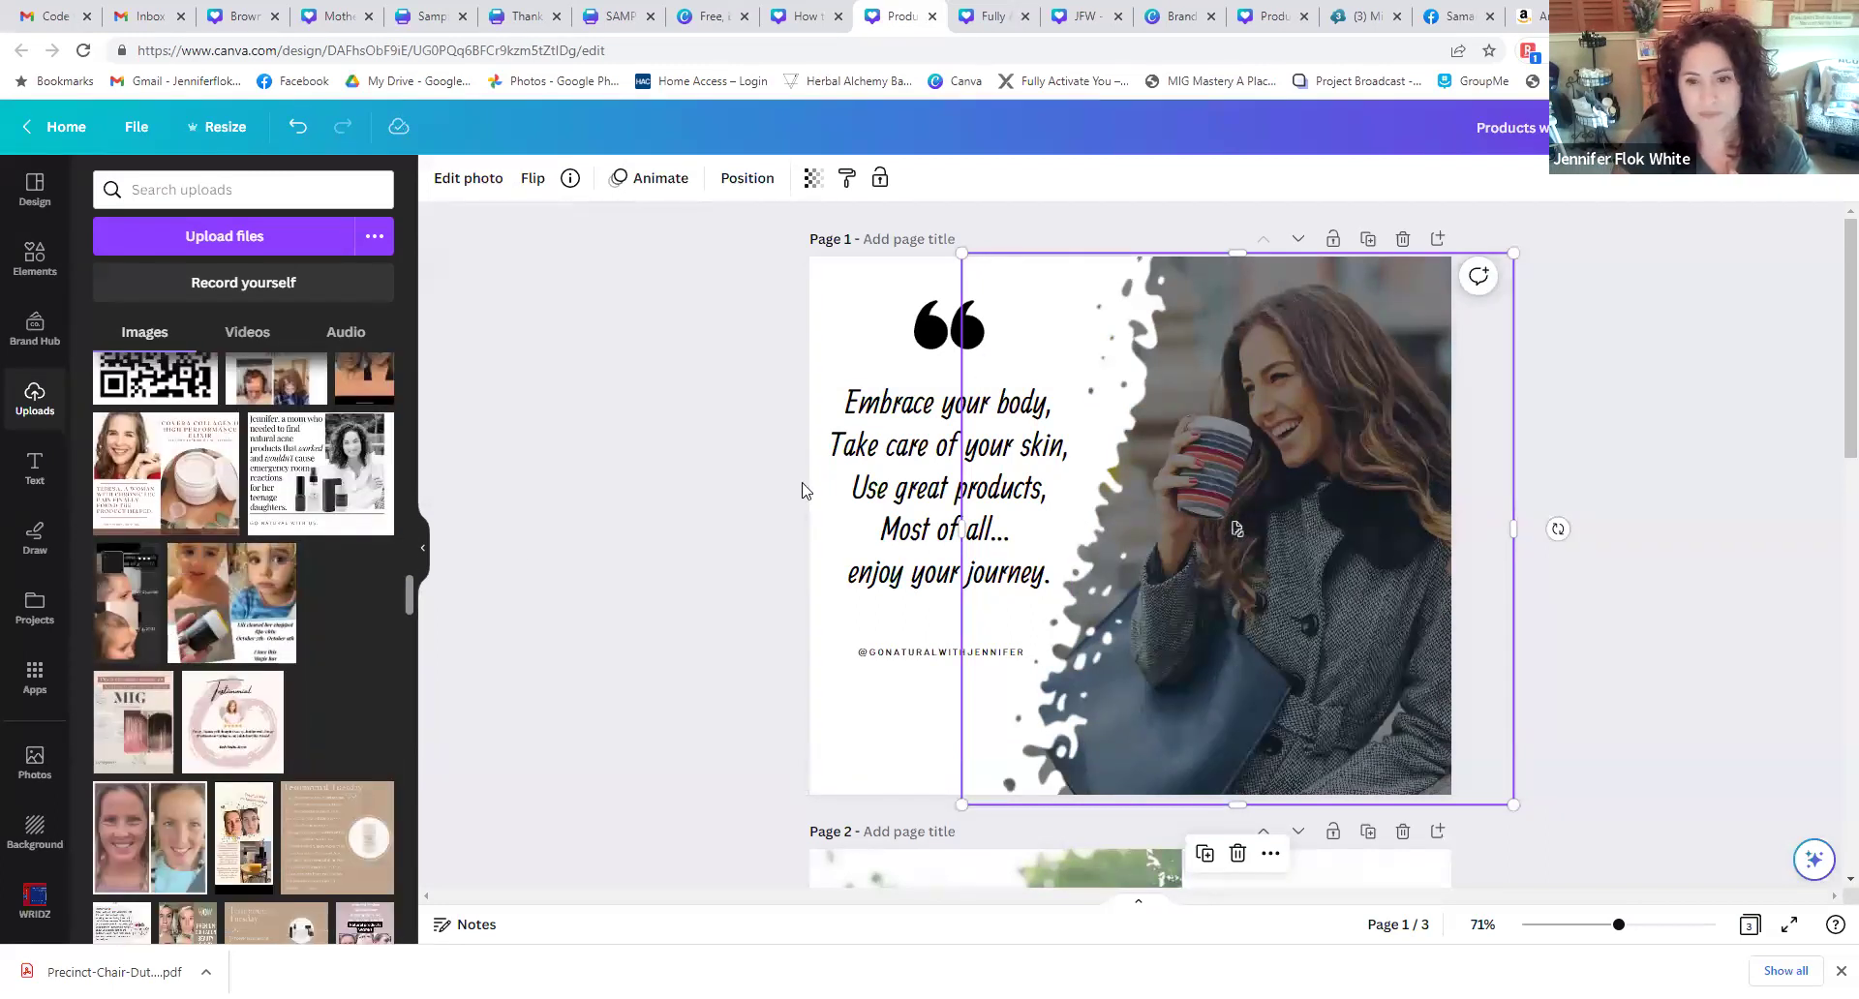
left_click(1247, 530)
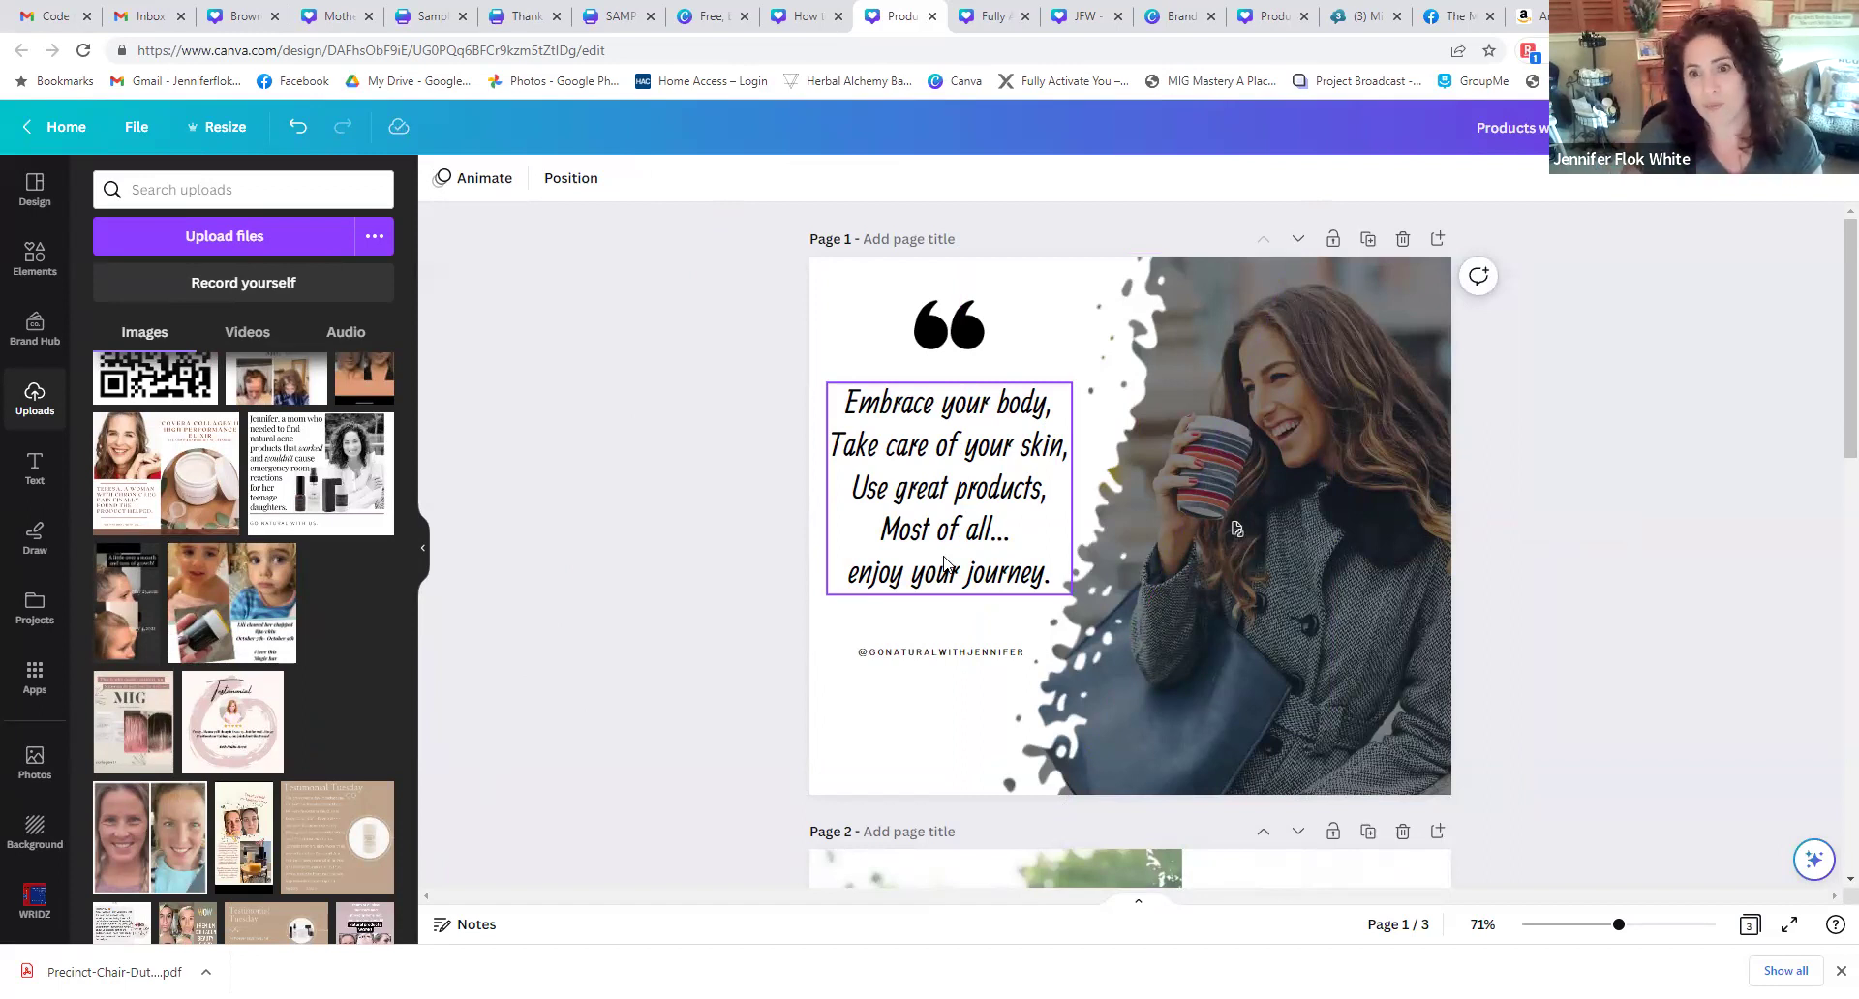
scroll(945, 562, "down", 10)
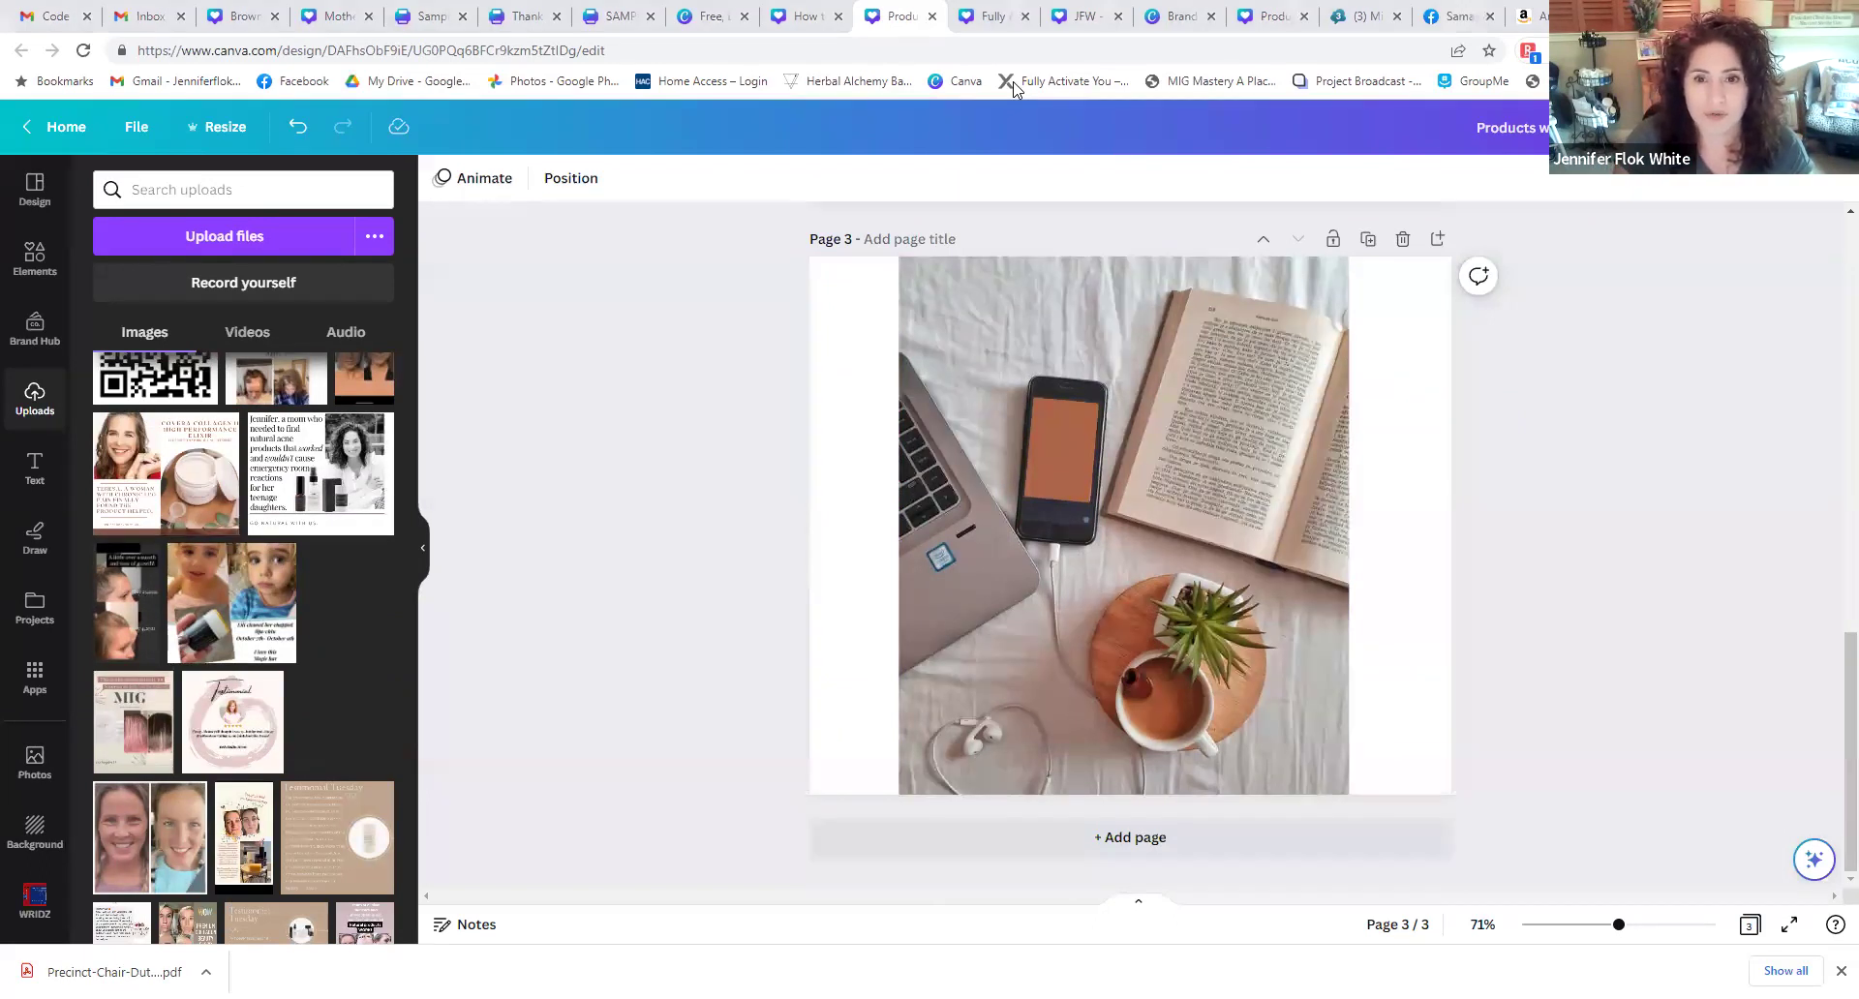
- Switch to the "JFW - Beige Elegant Instagram Posts" design and examine the Curve effect of the circular "Handmade Soap" text on page 1
left_click(1082, 15)
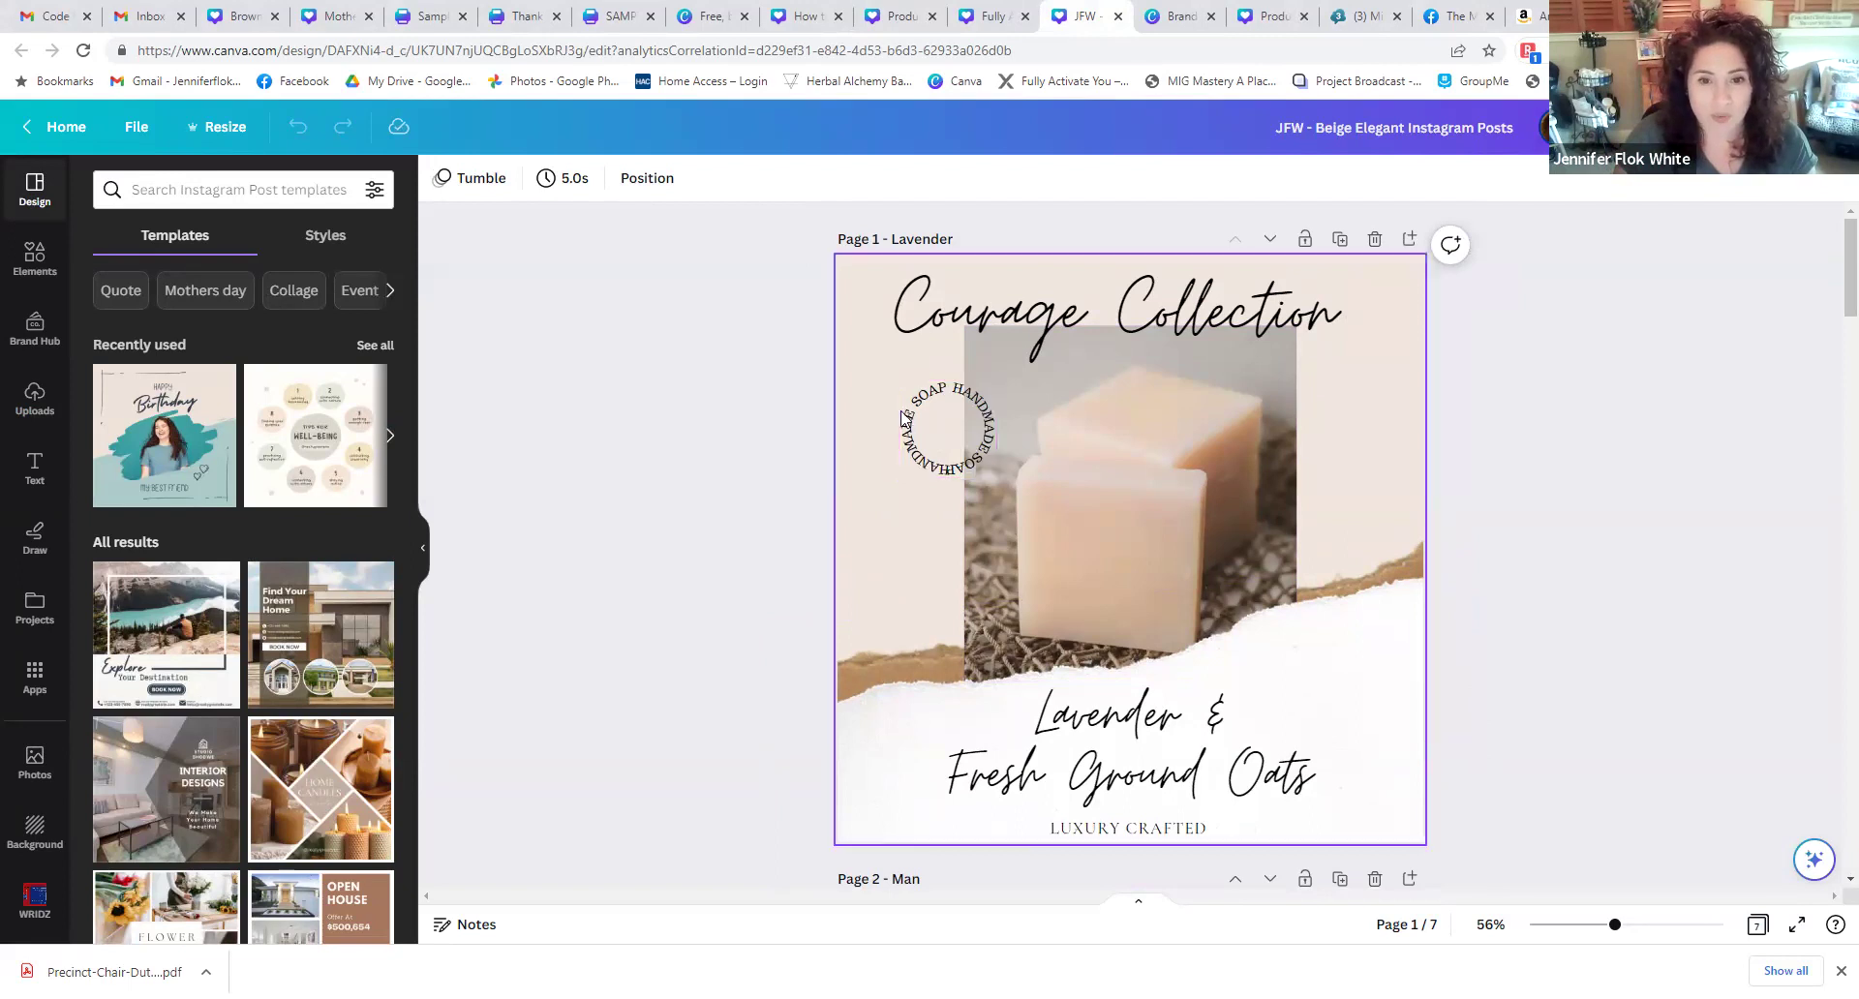
left_click(965, 420)
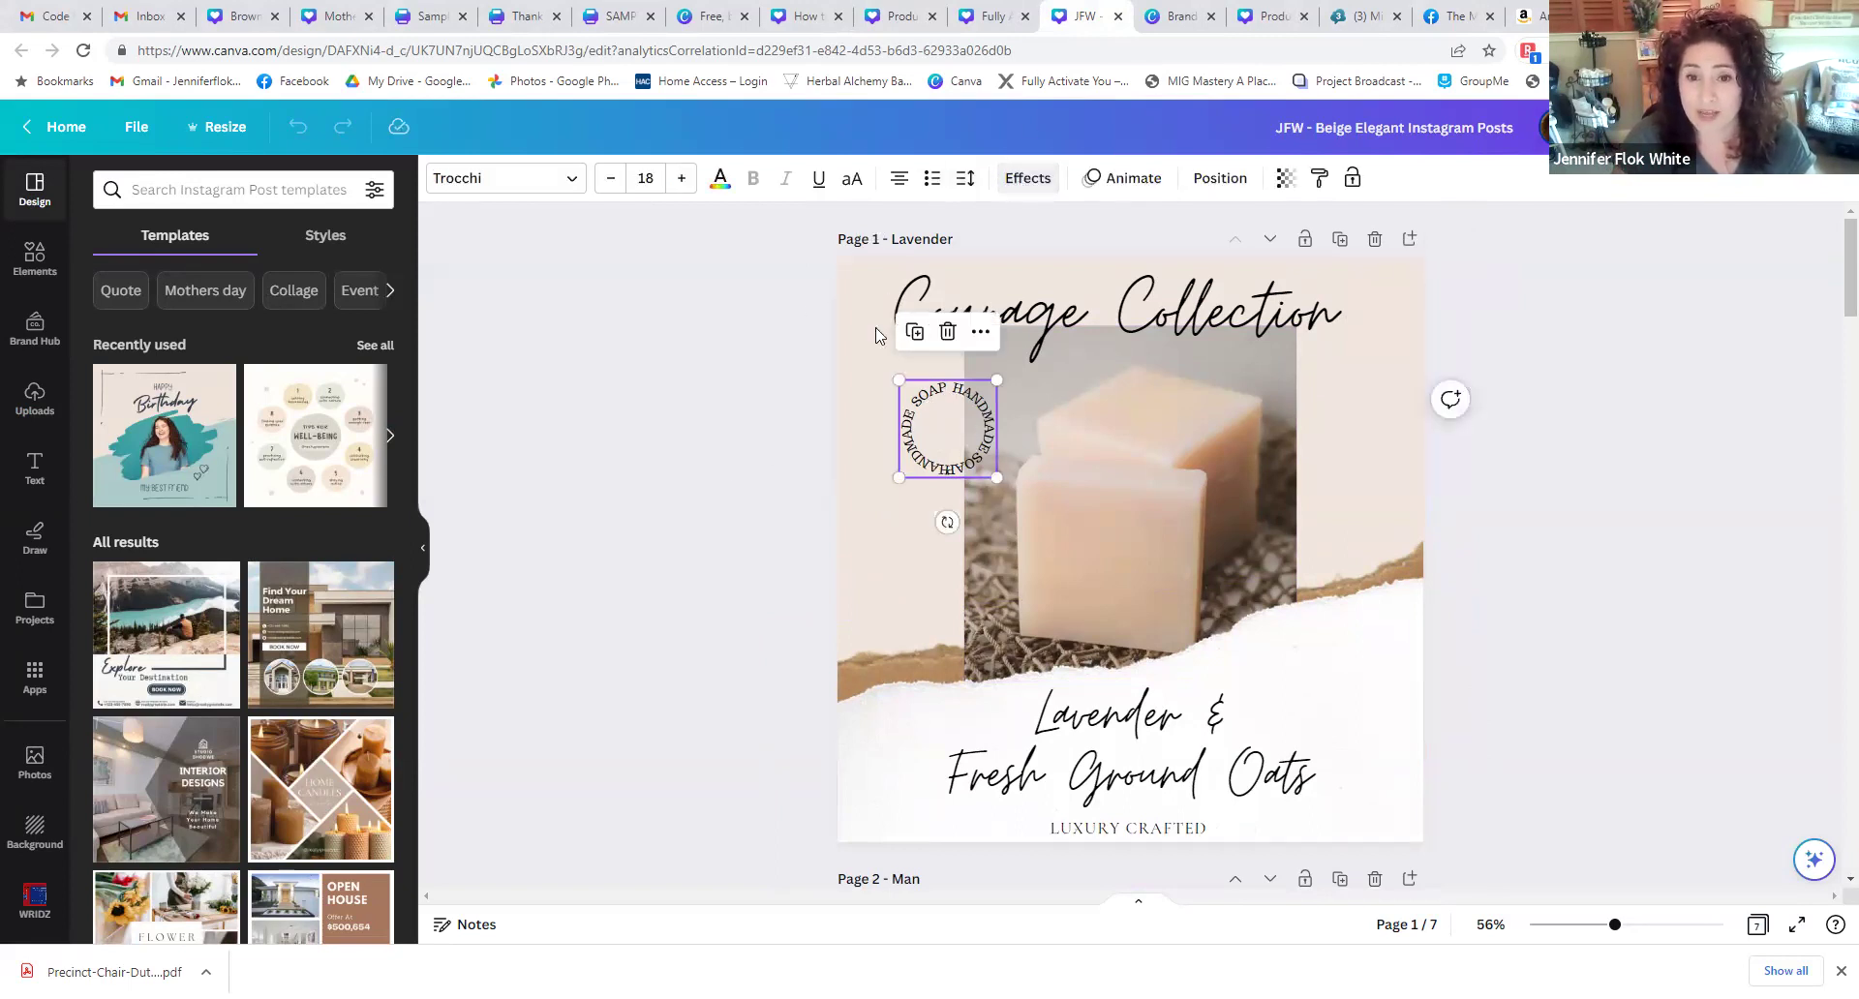
left_click(1038, 181)
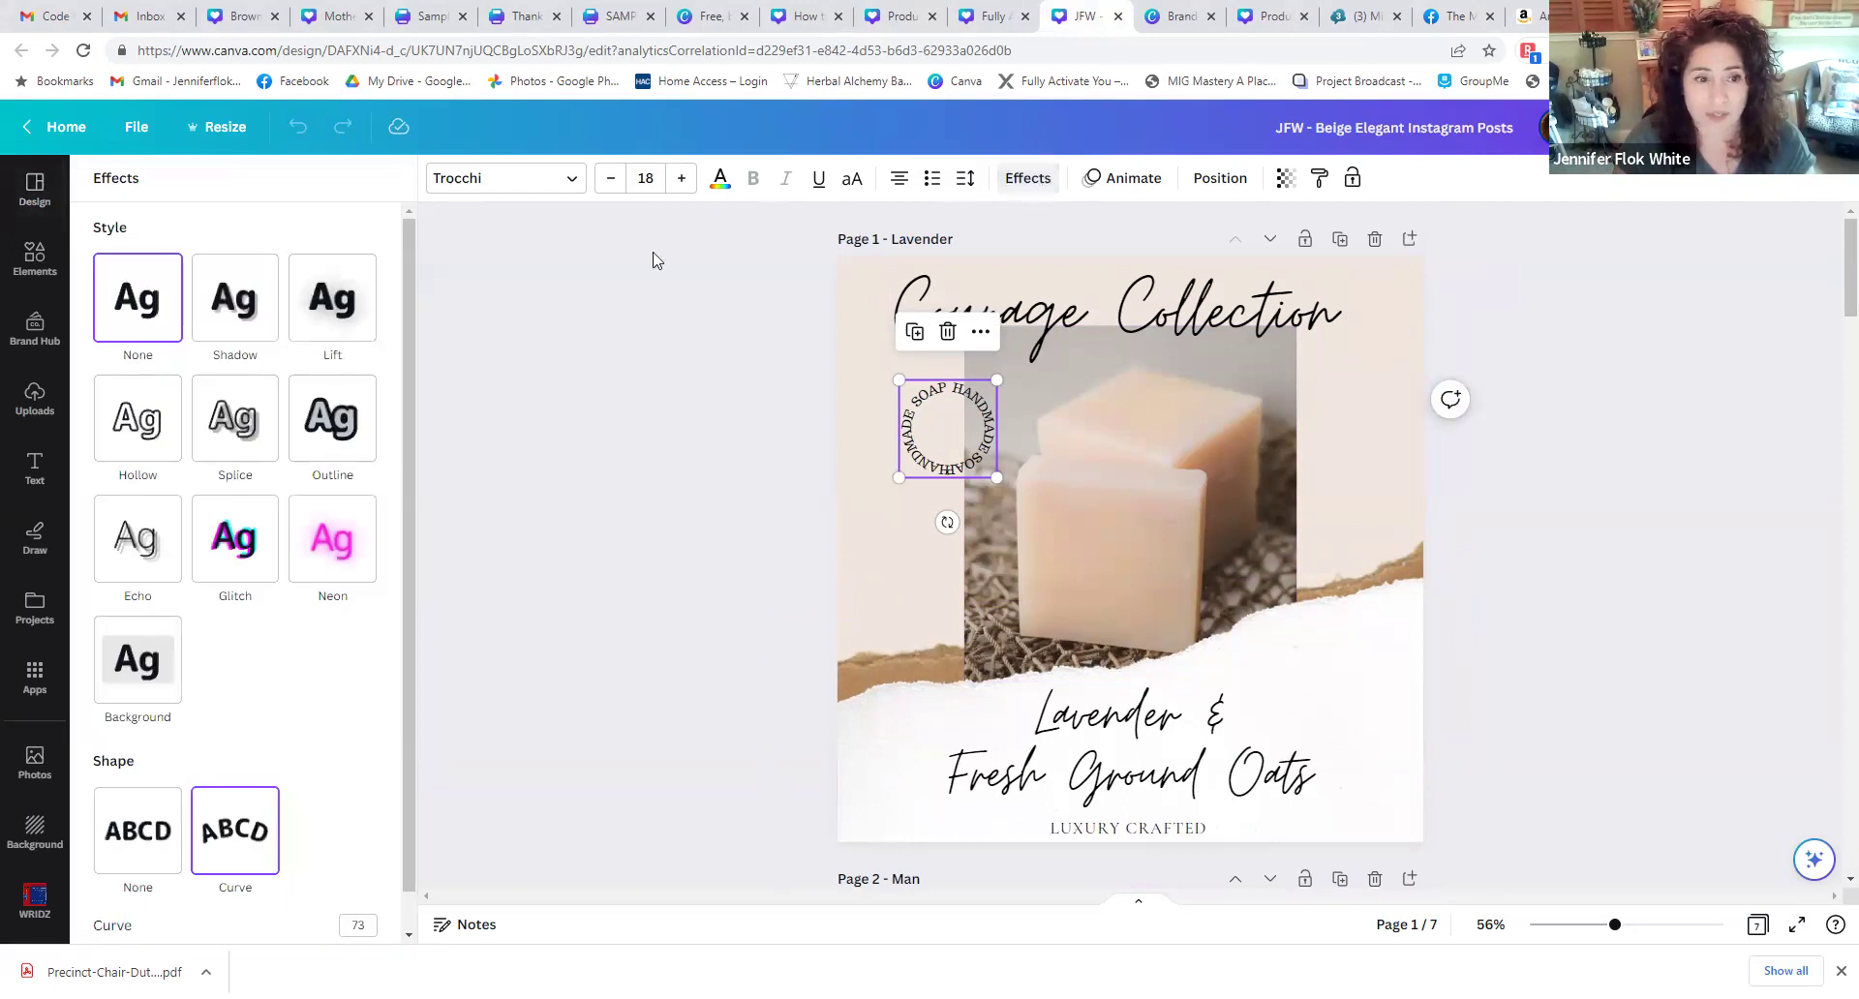
scroll(353, 634, "down", 1)
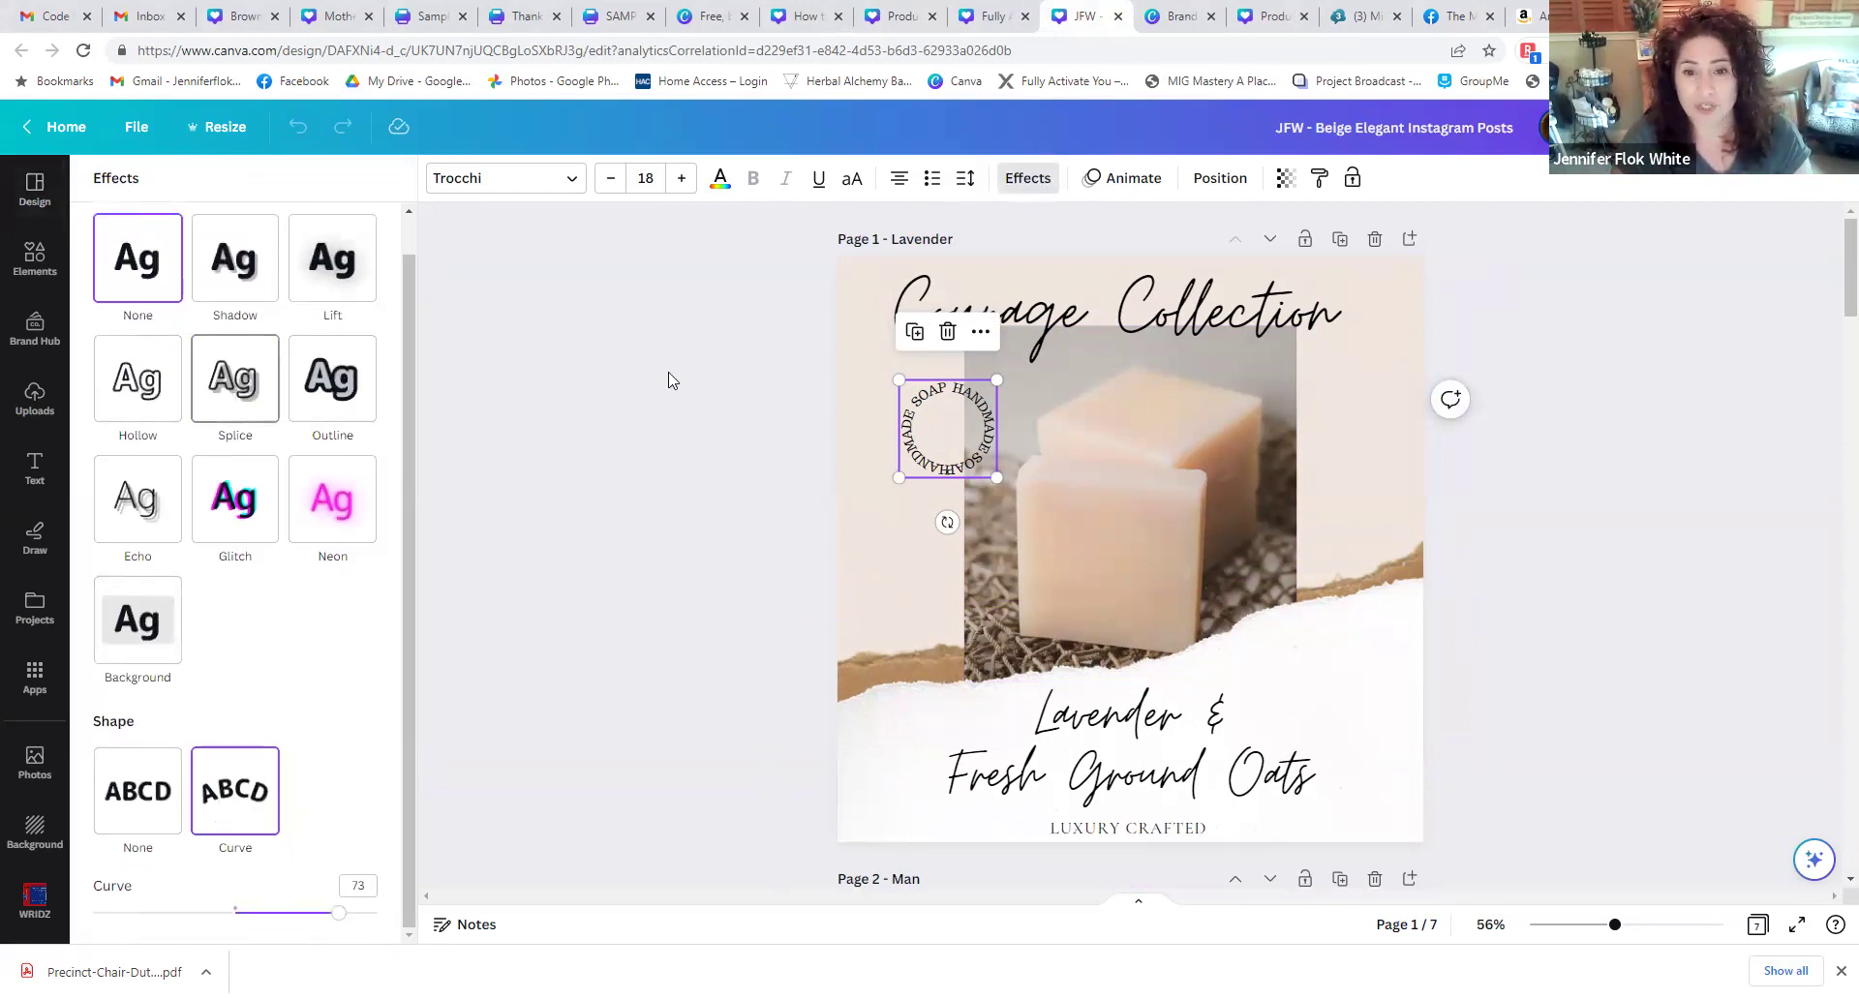
- Apply the Outline text effect to the "Courage Collection" title on page 1
left_click(1244, 296)
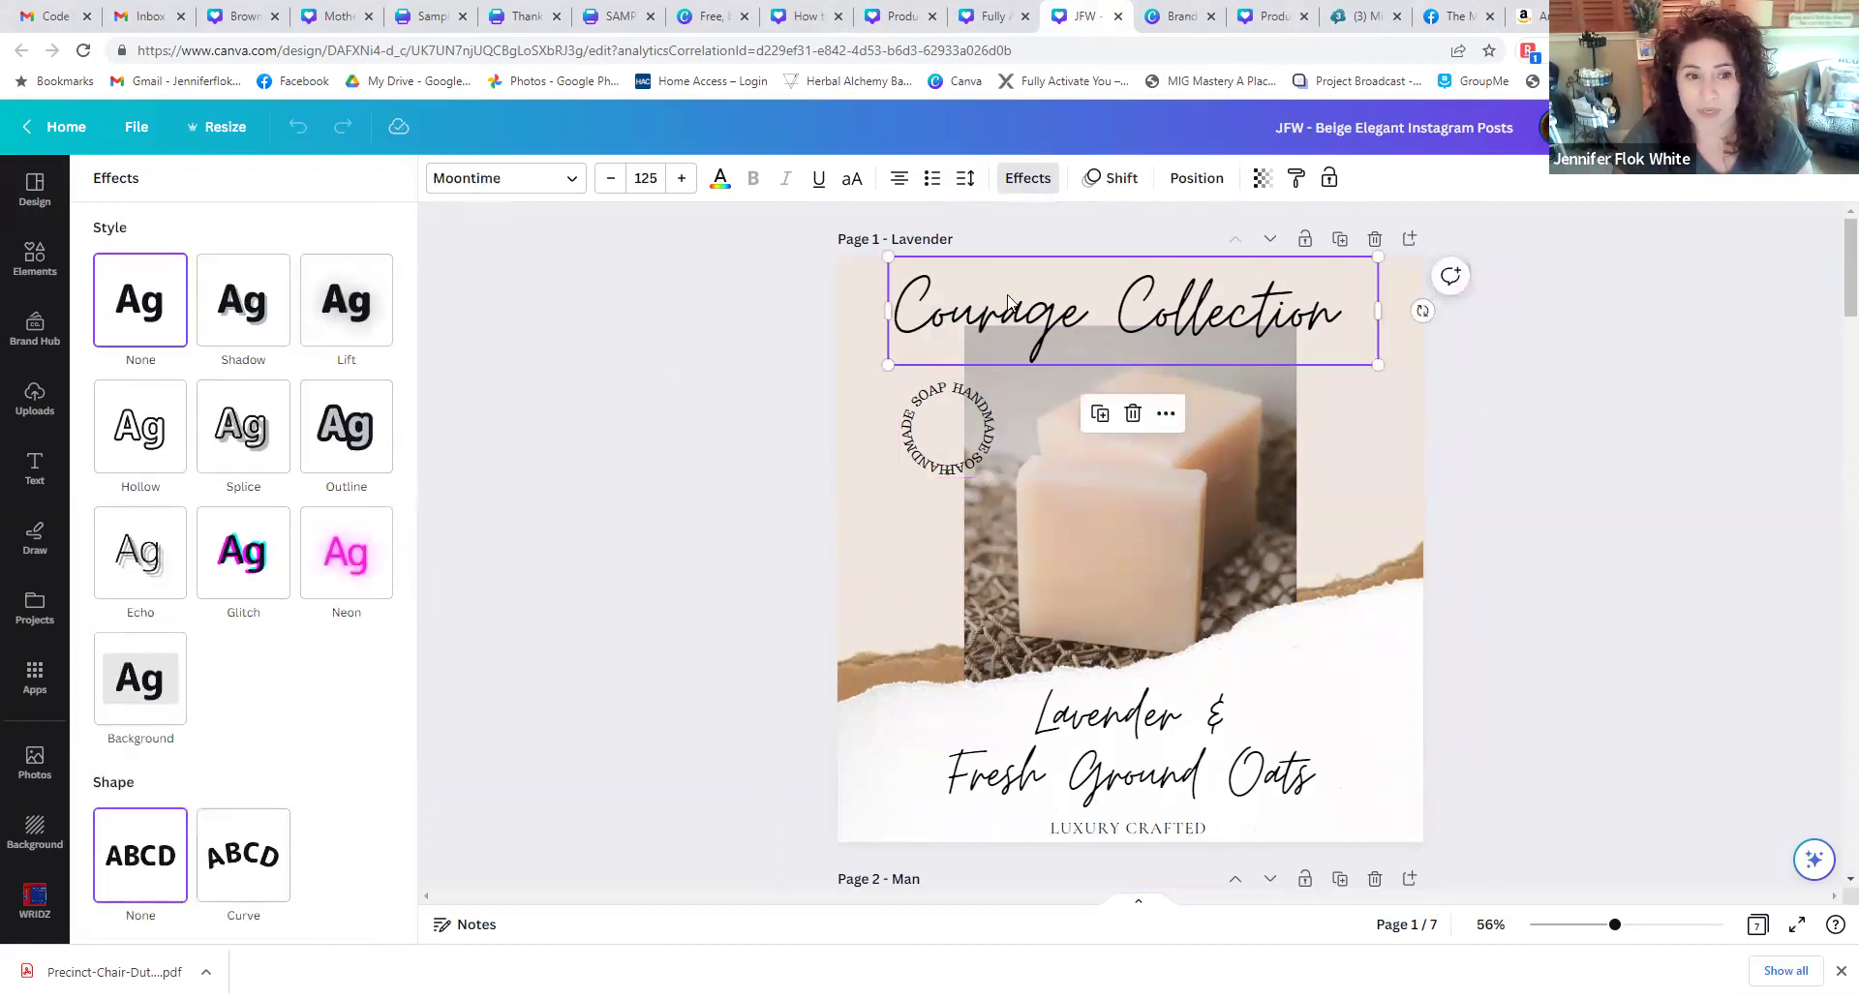
left_click(256, 436)
left_click(315, 426)
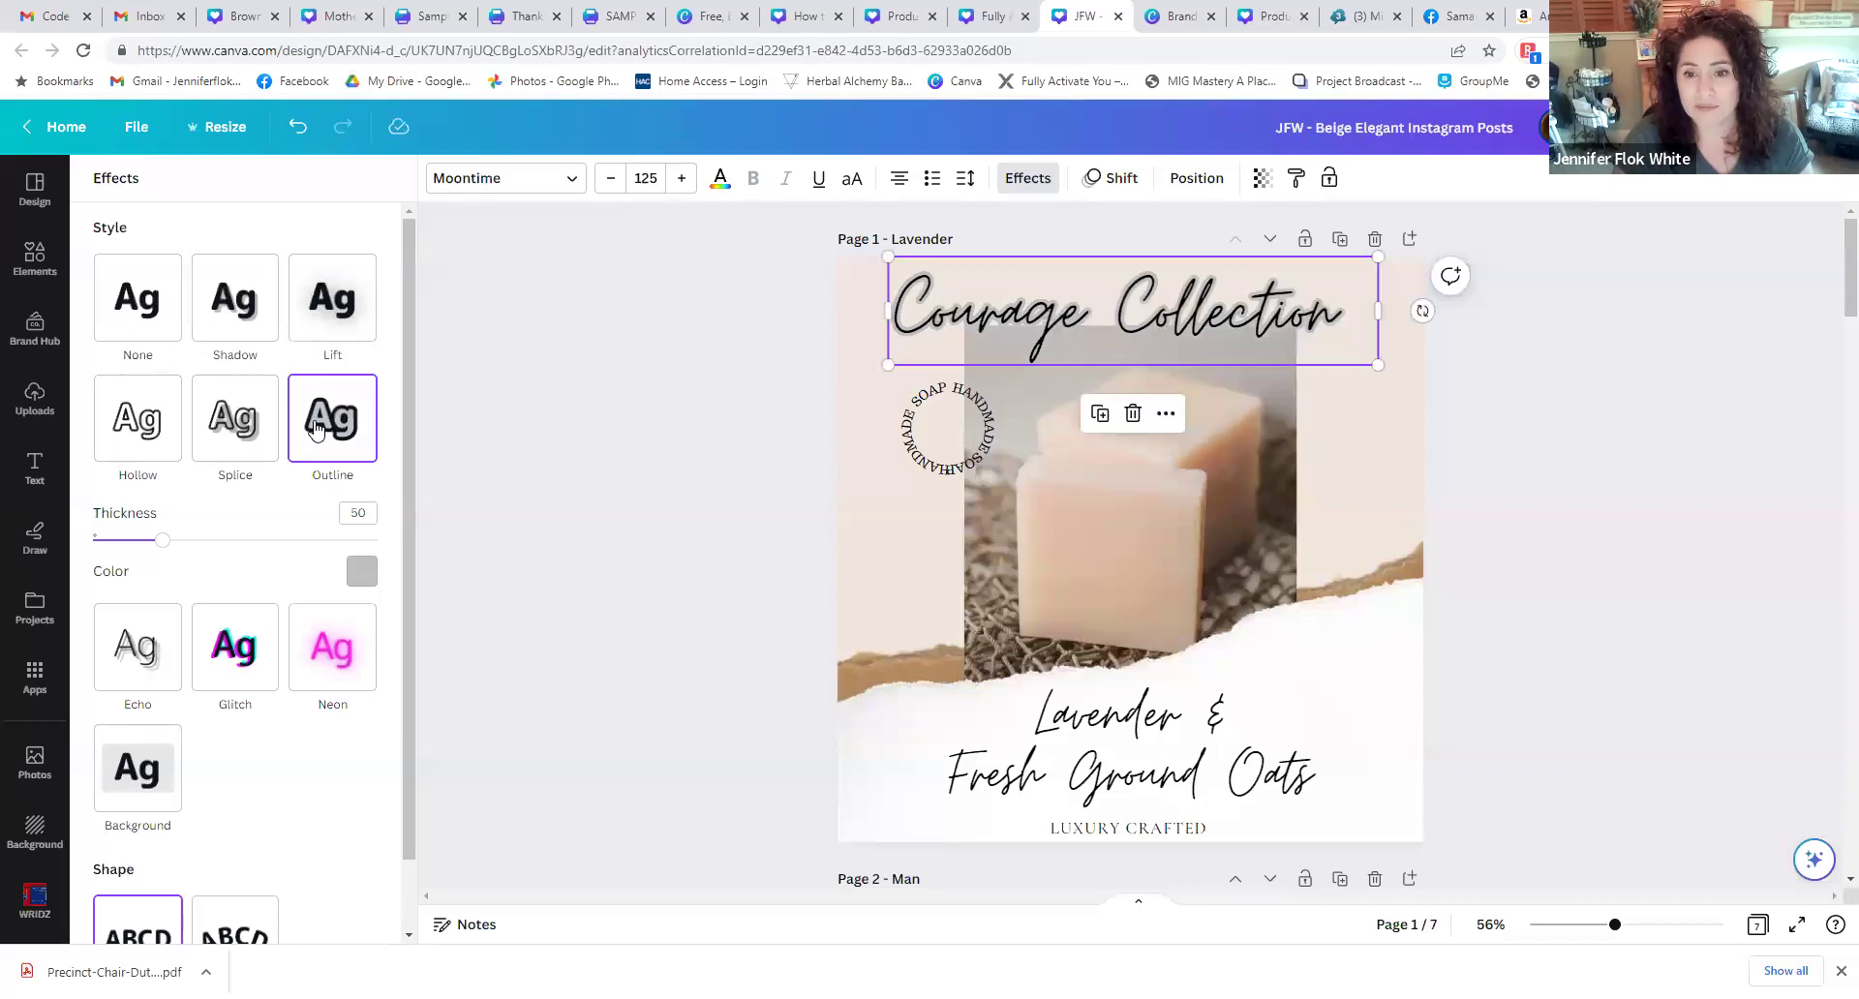
- Examine pages 2 to 7 of the soap and nutritionals design, comparing their photos, titles and circular text
scroll(1021, 440, "down", 4)
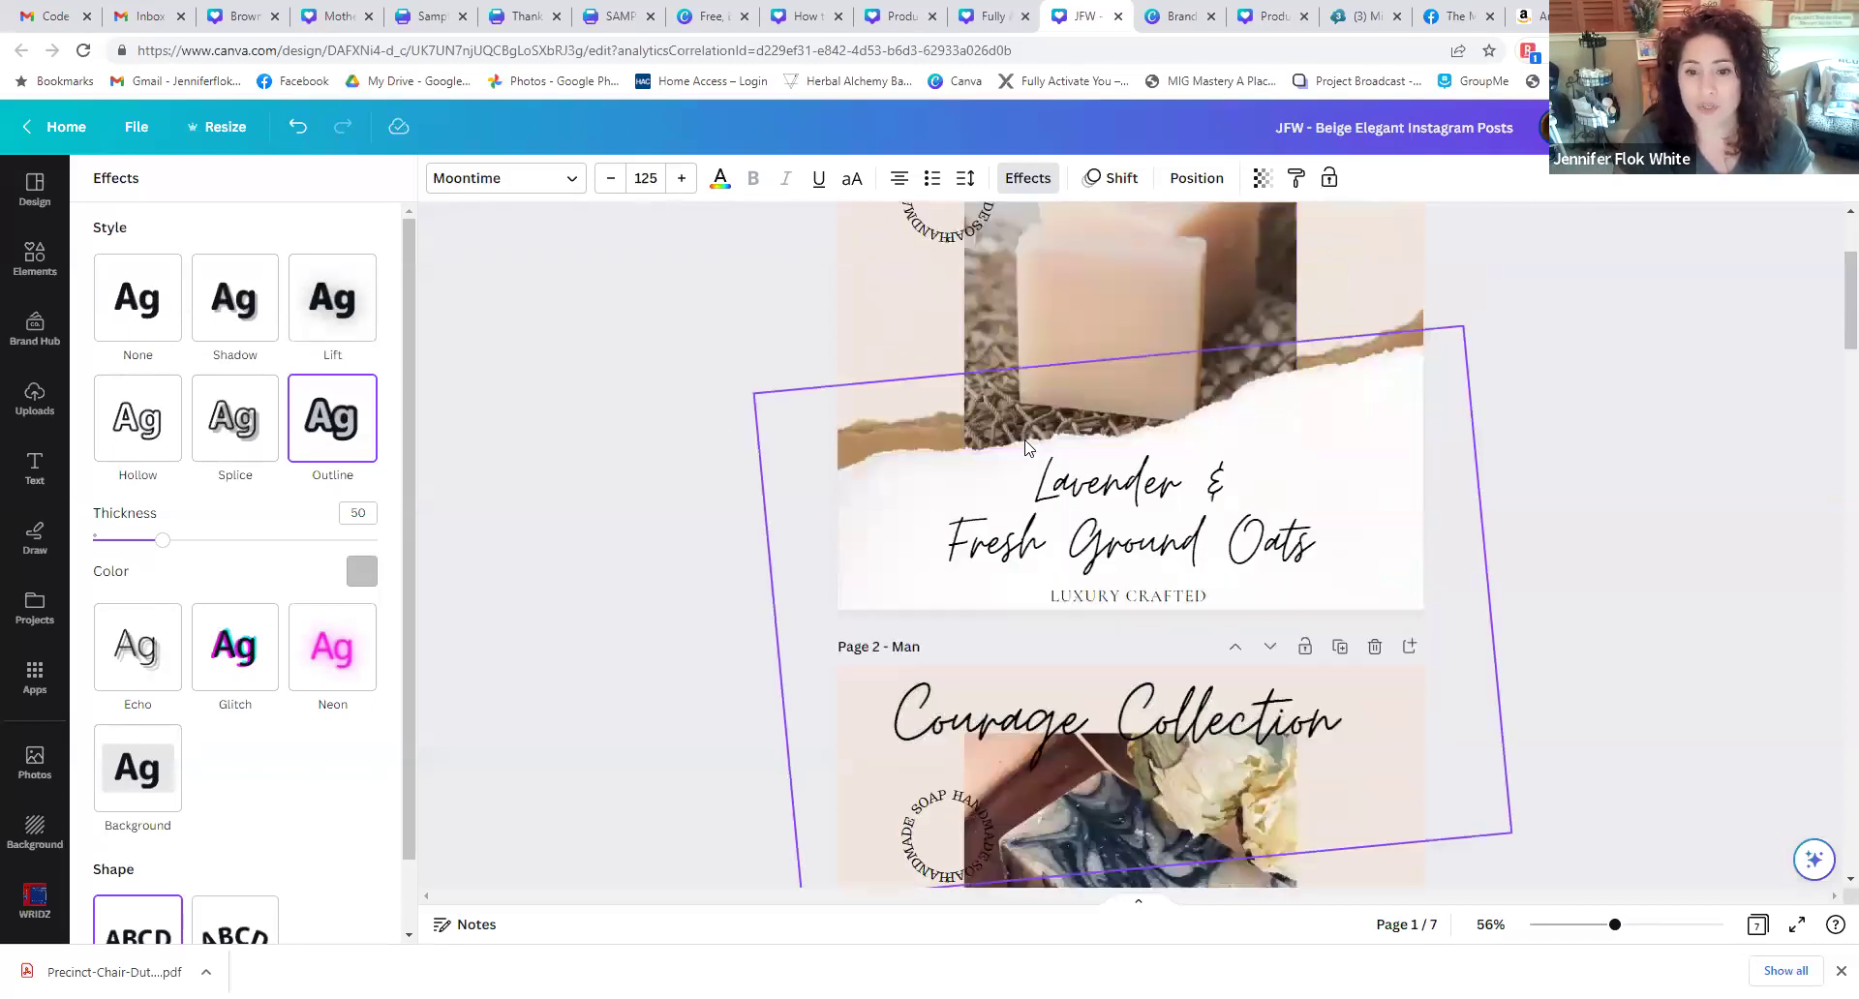
scroll(1026, 447, "down", 1)
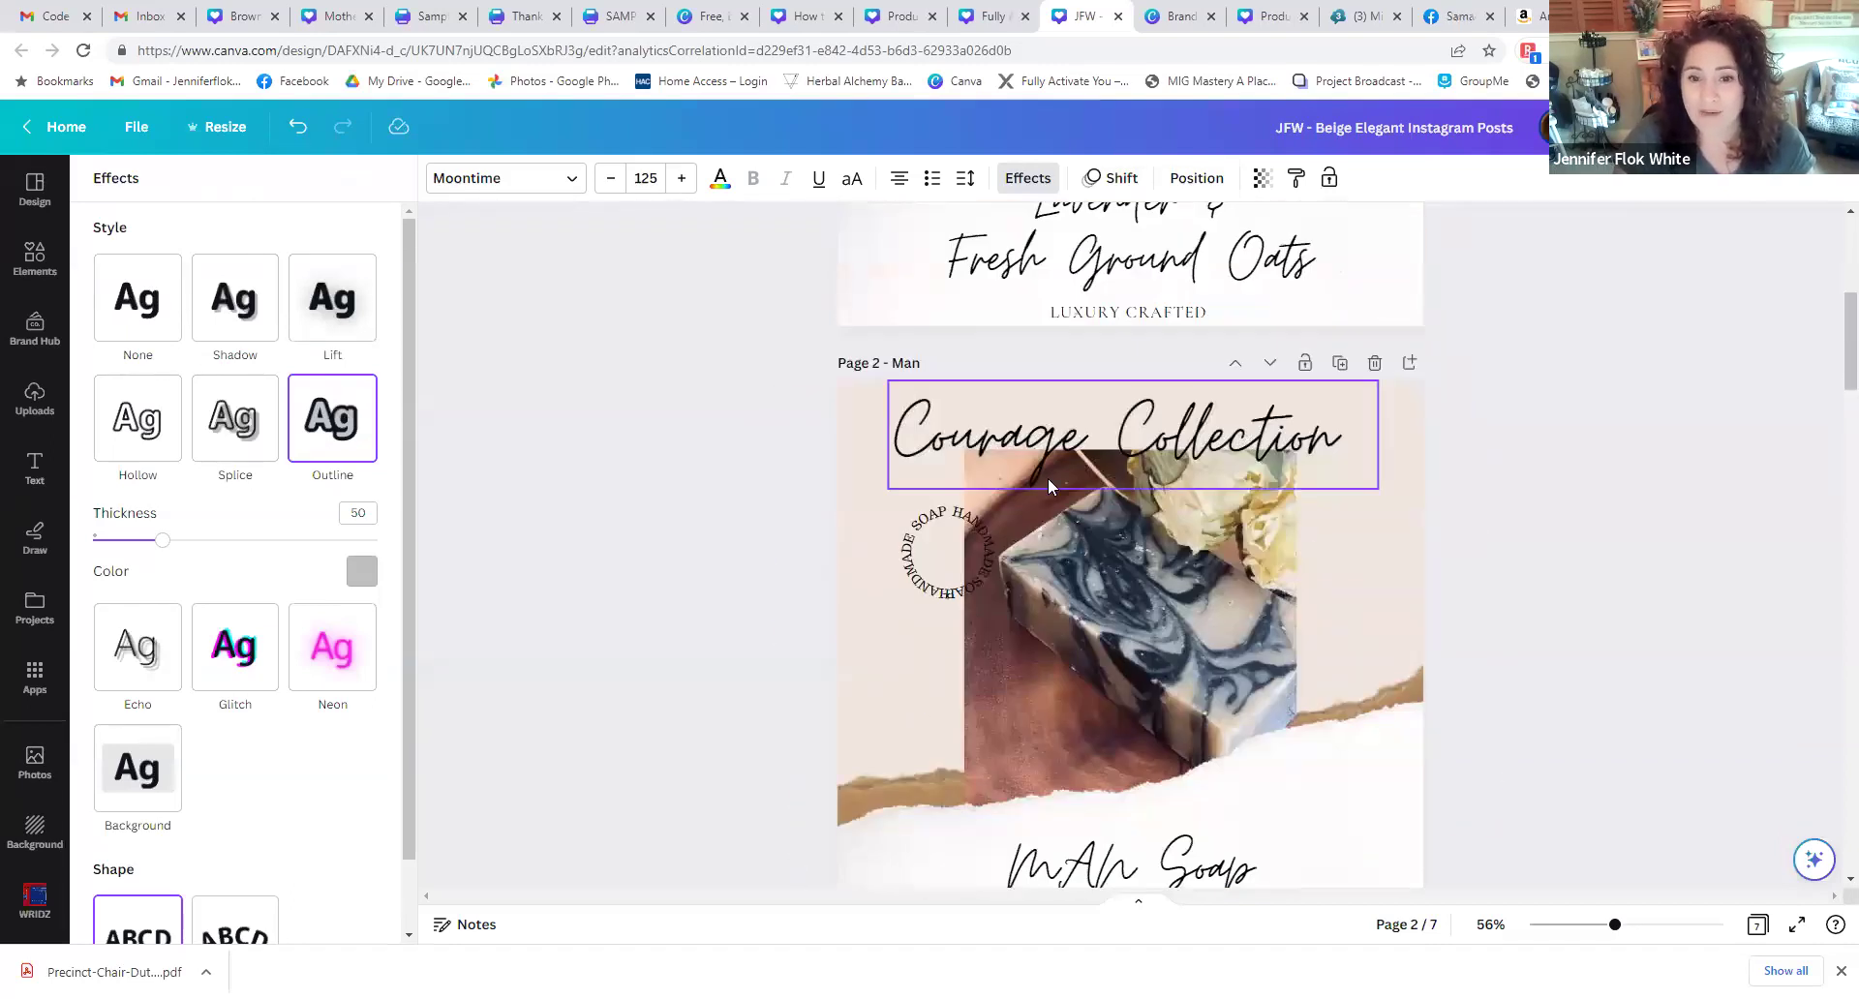
scroll(1048, 535, "down", 2)
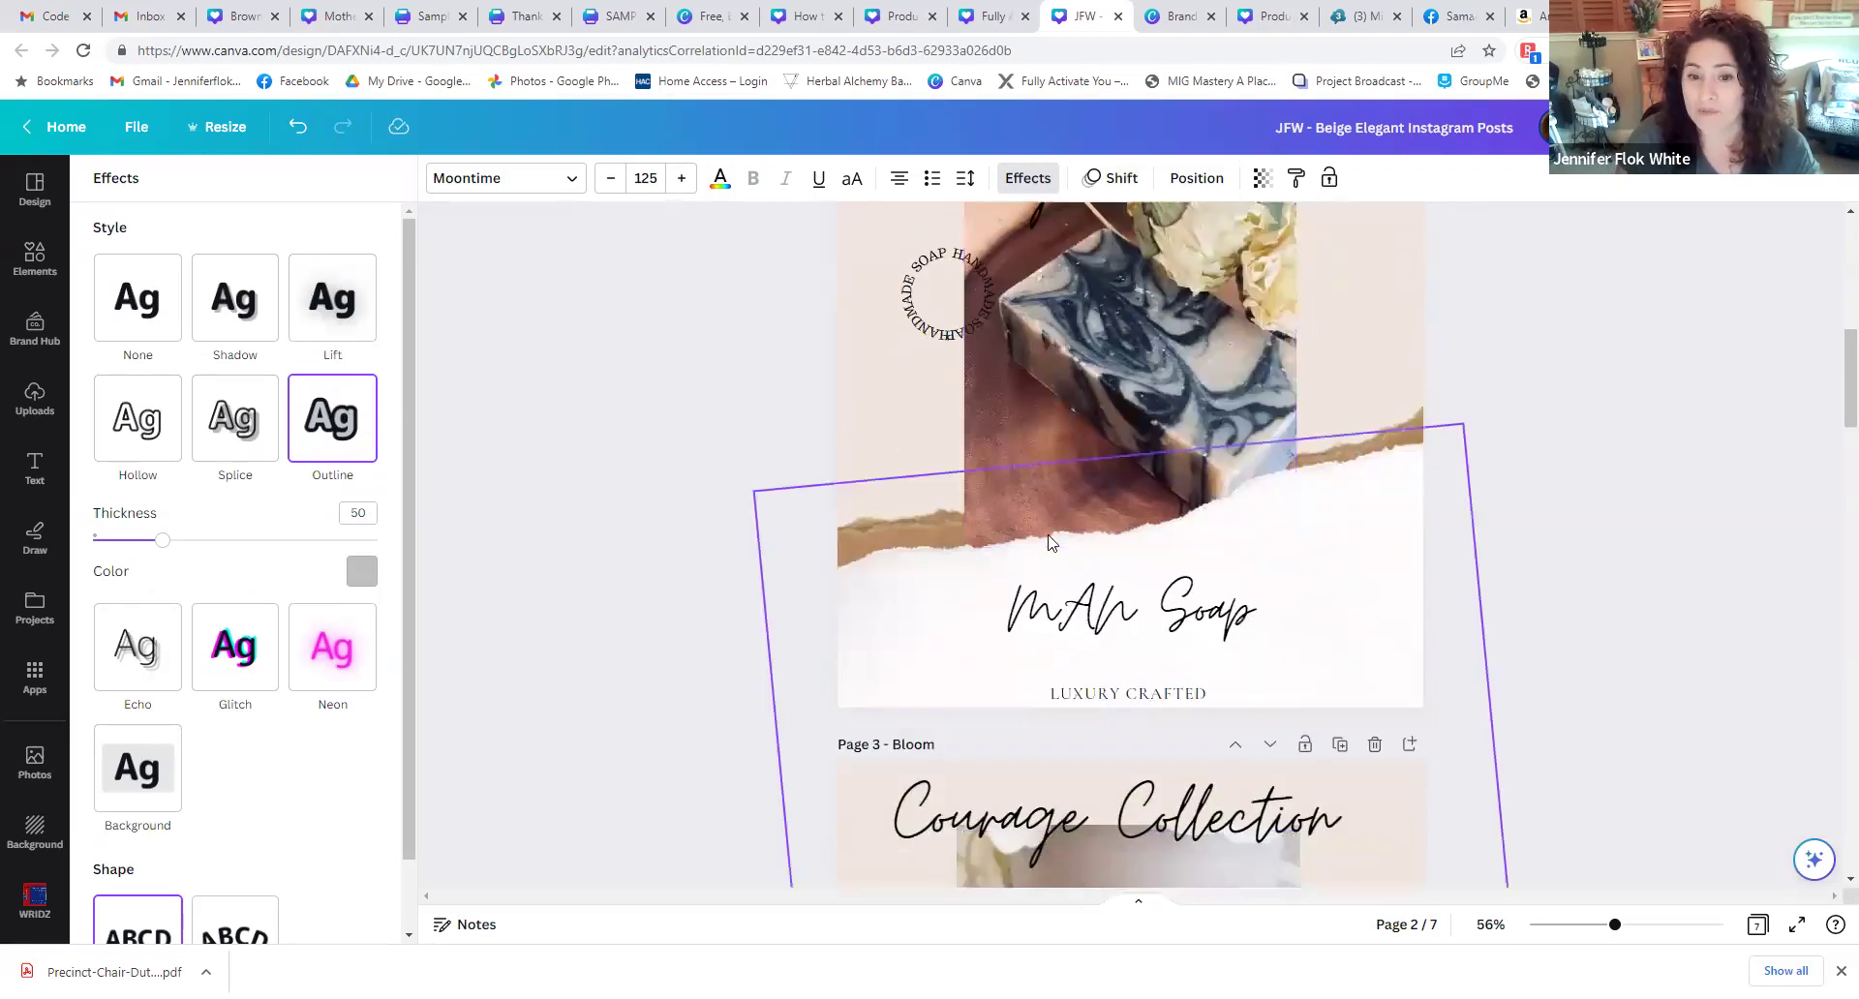
scroll(1048, 534, "down", 2)
scroll(1048, 534, "down", 3)
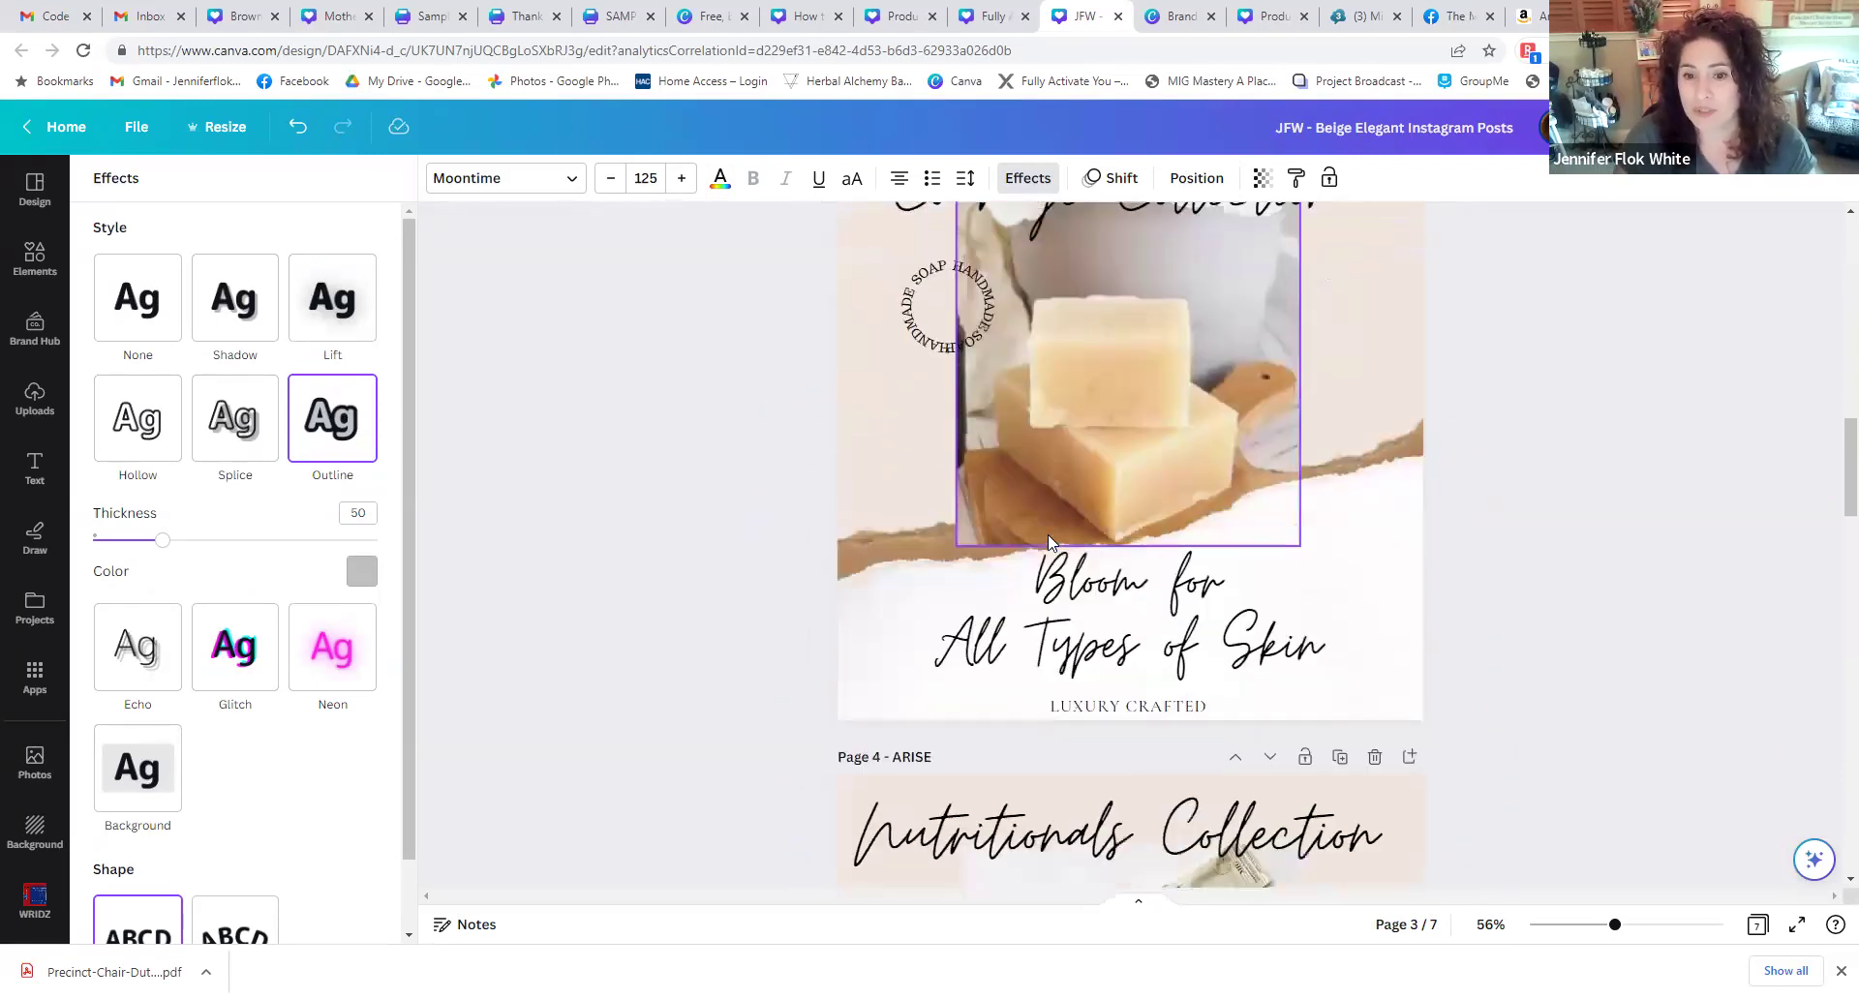
scroll(1048, 540, "down", 3)
scroll(1048, 543, "down", 6)
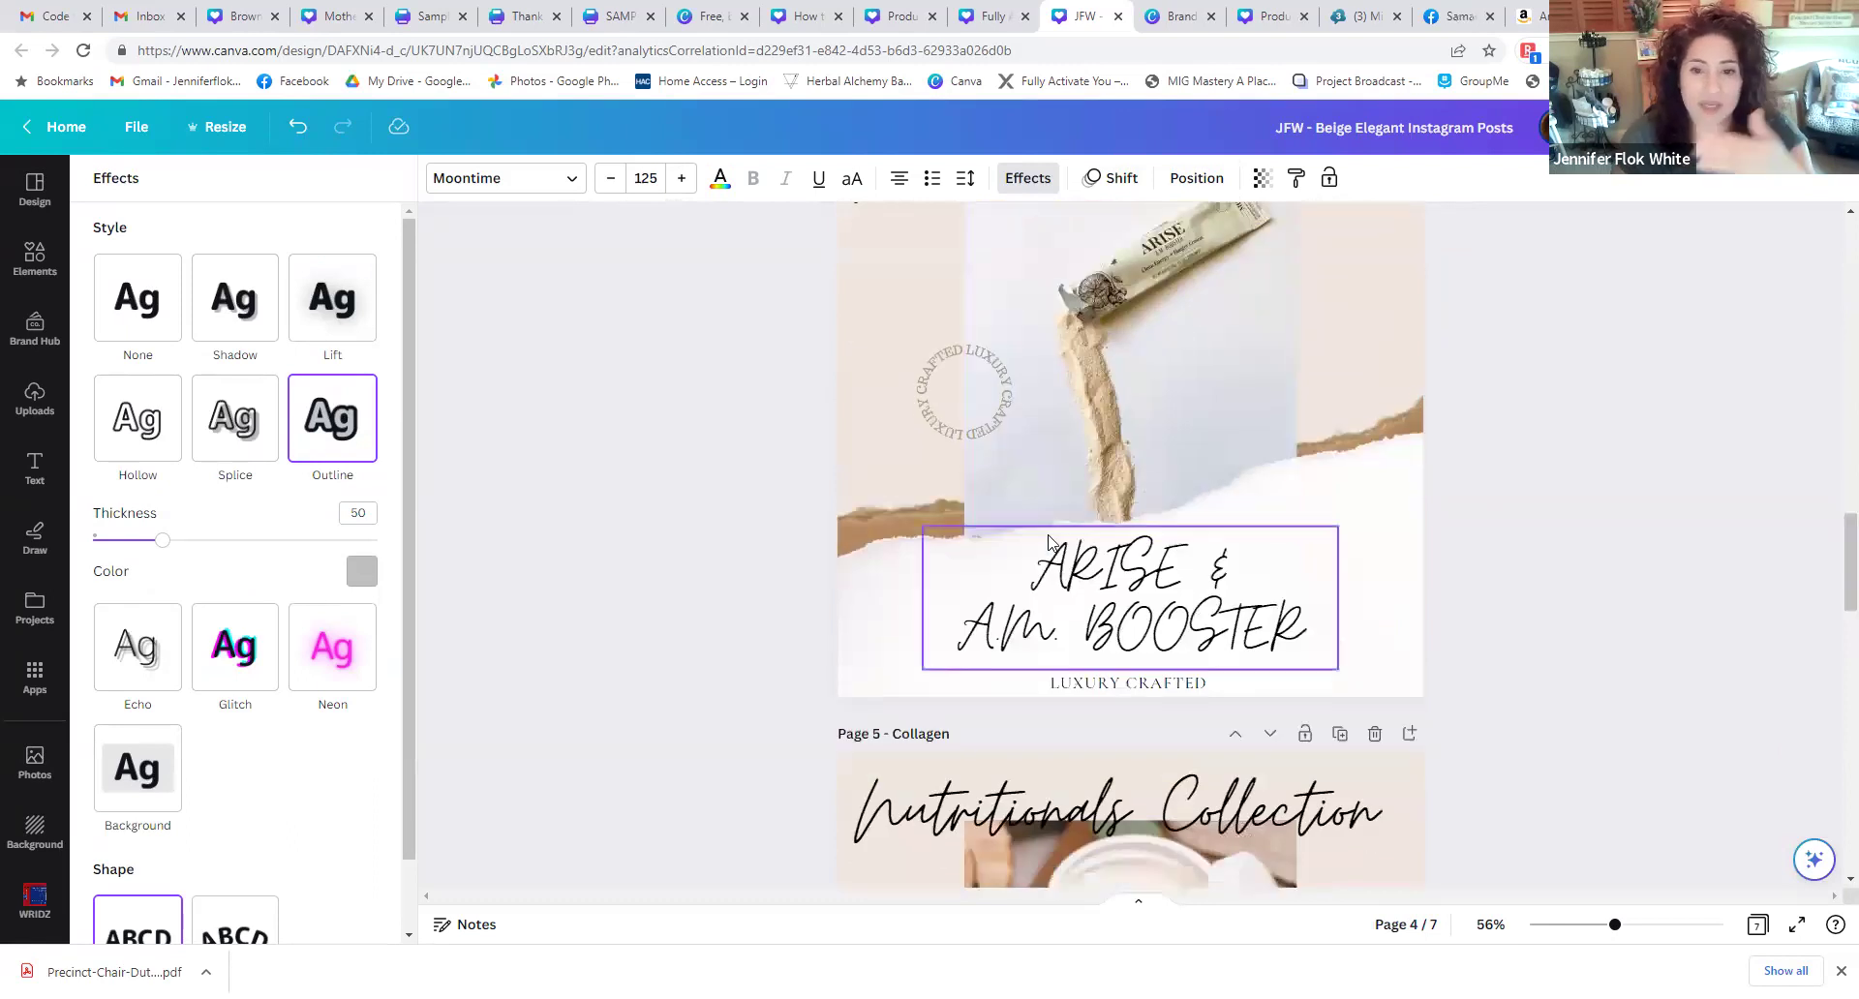
scroll(1048, 535, "down", 2)
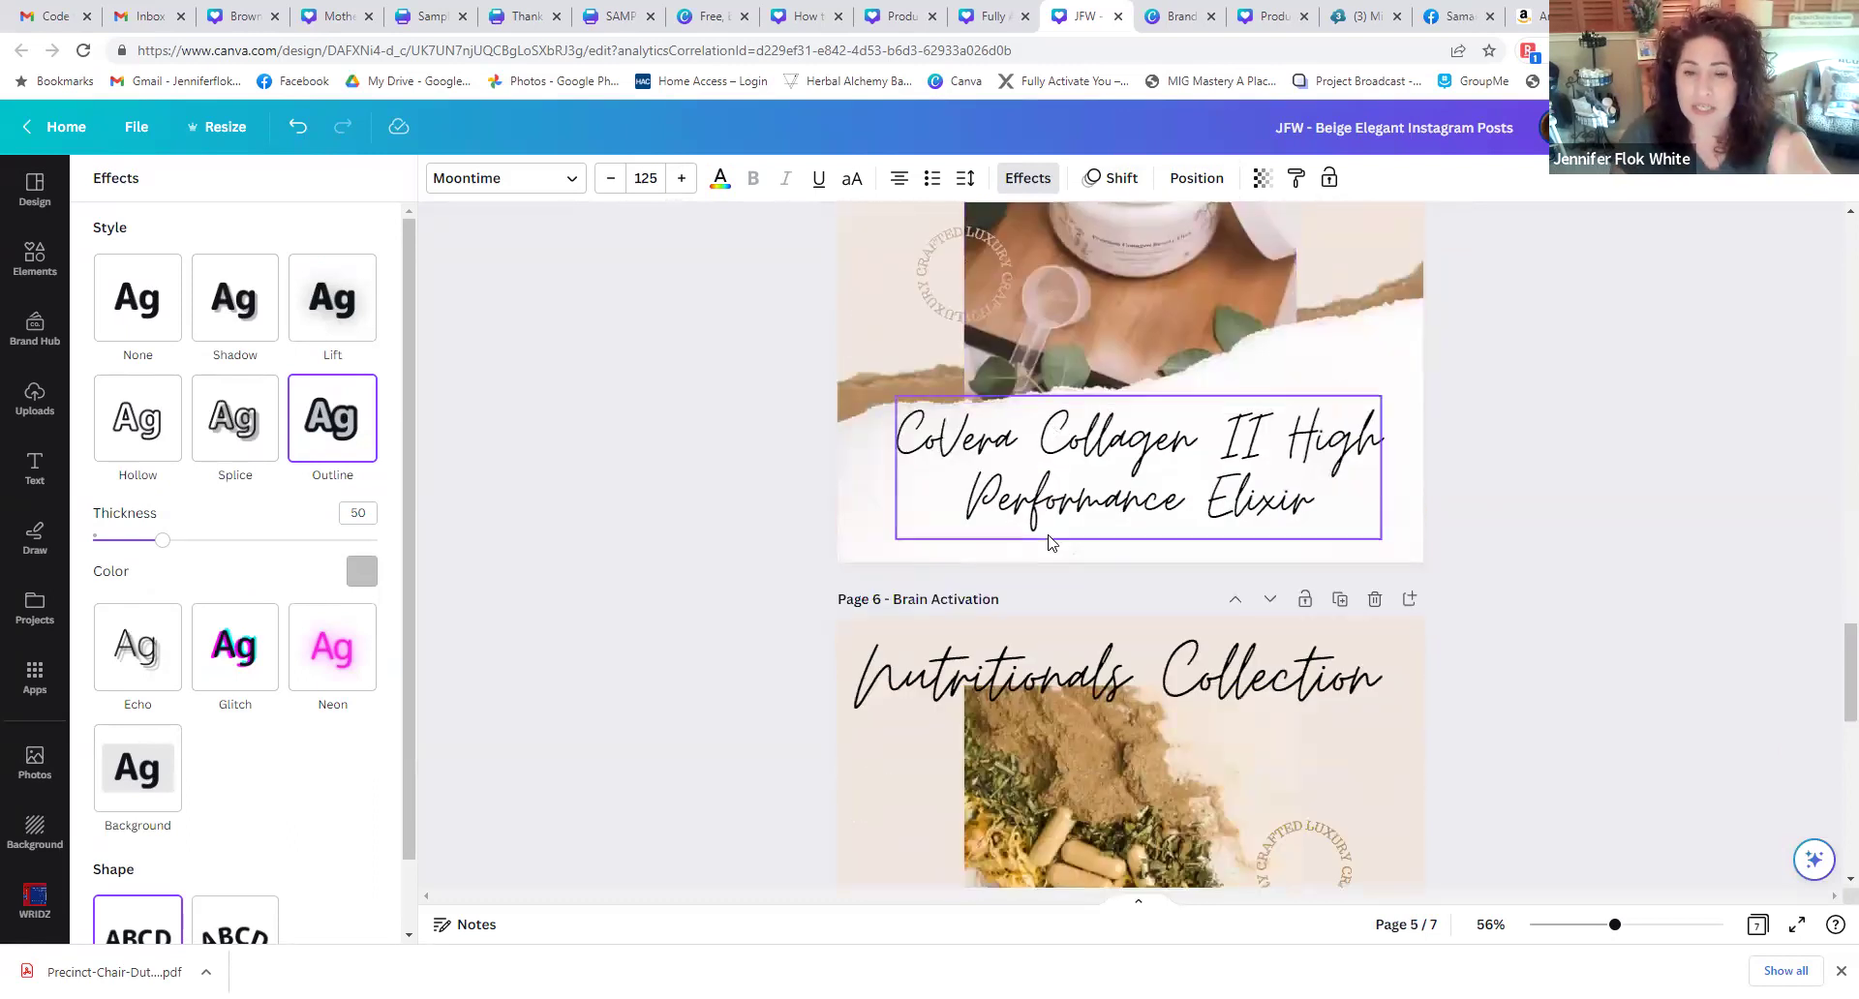
scroll(1048, 532, "down", 2)
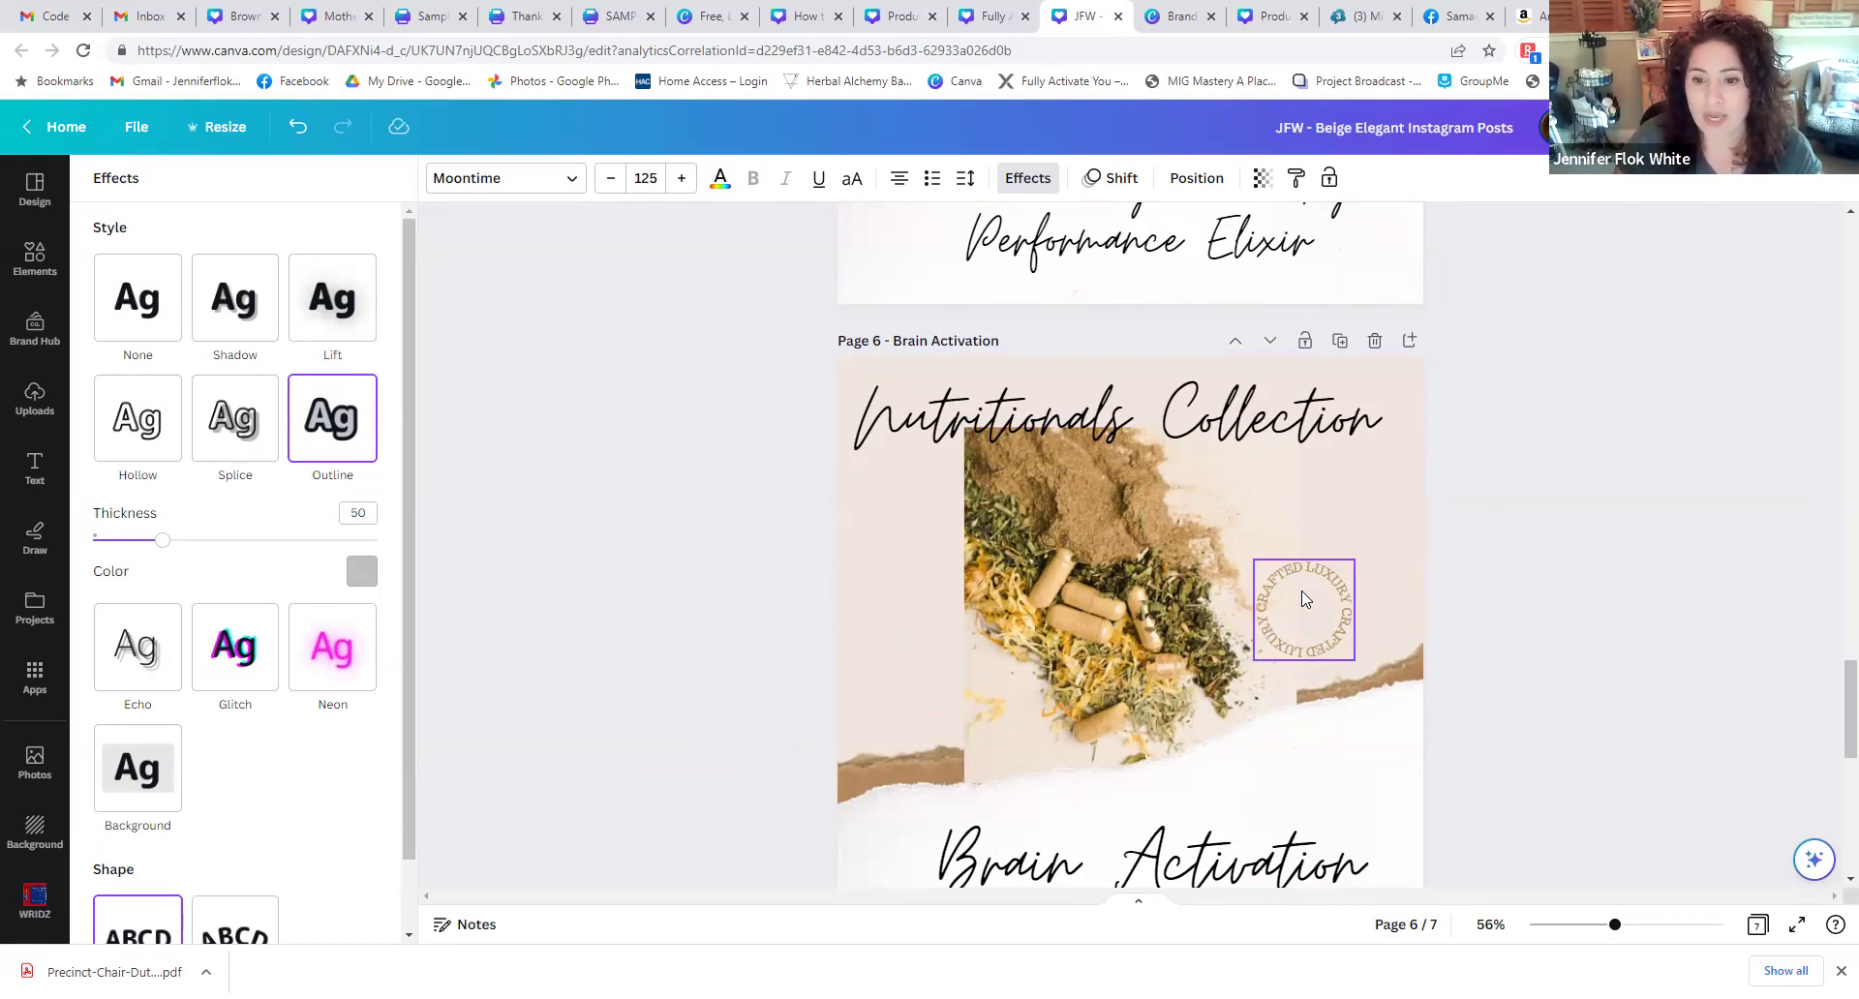
scroll(1303, 599, "down", 10)
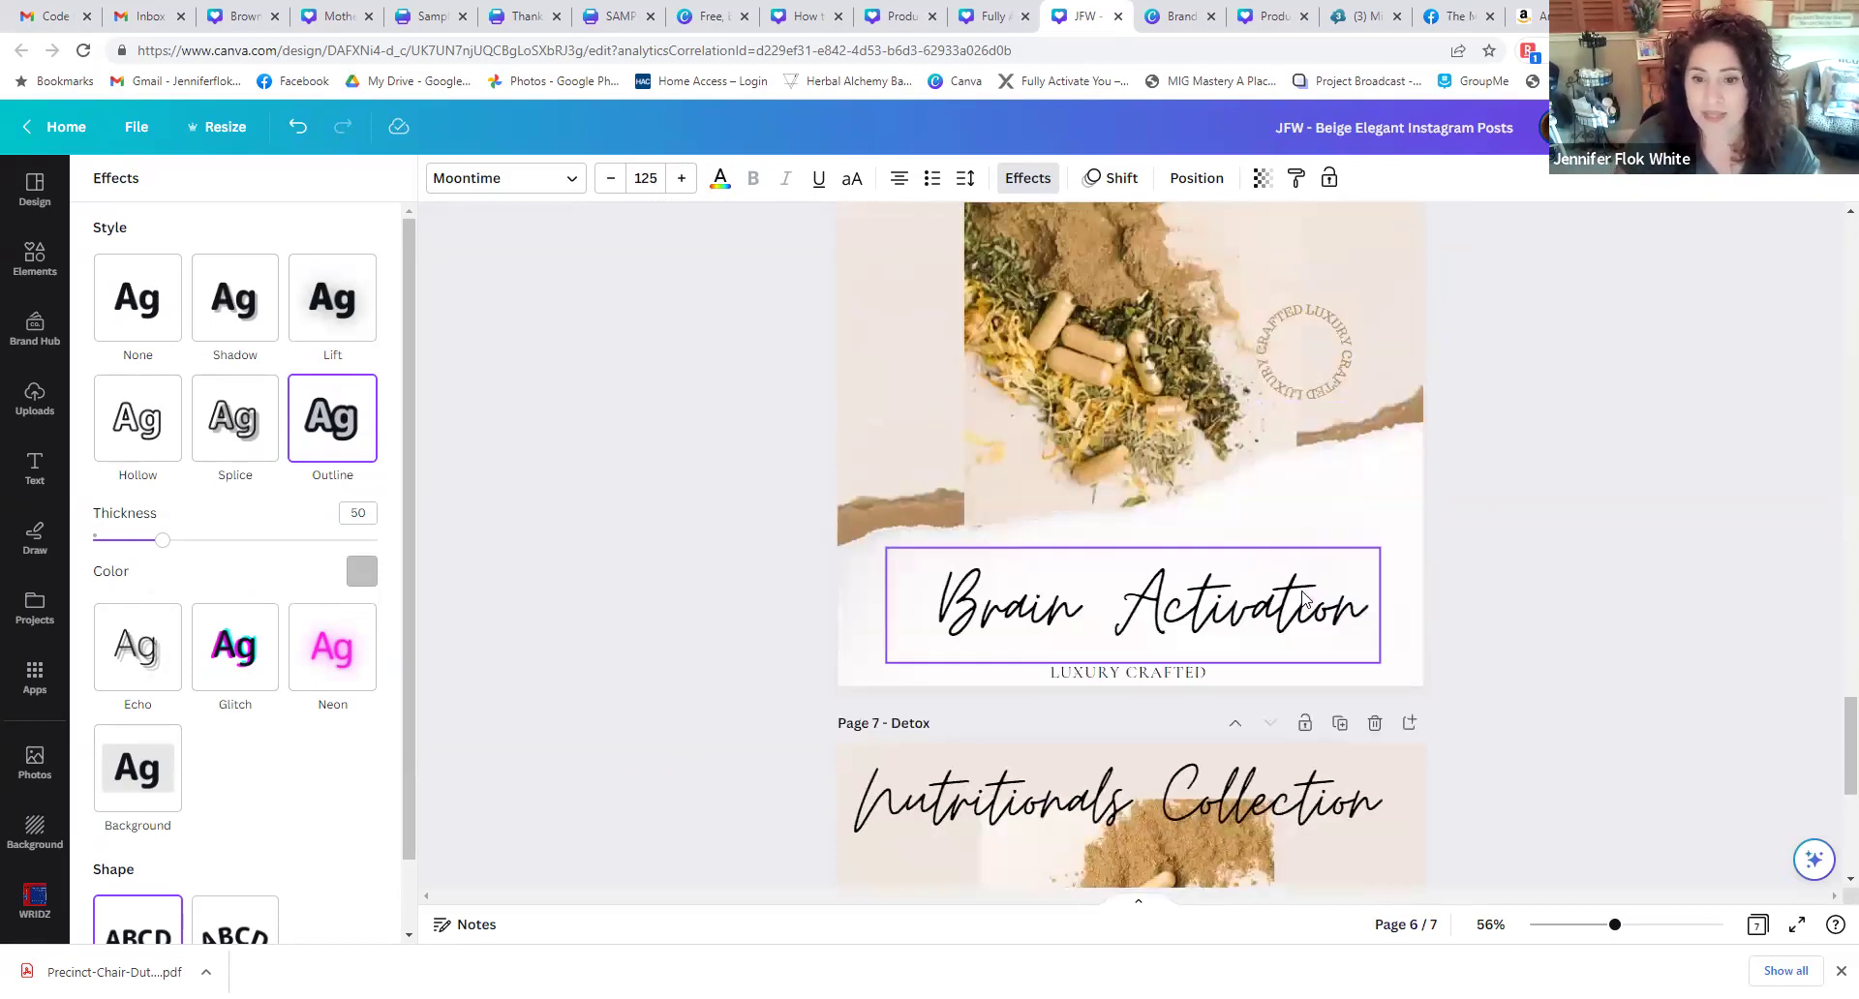
scroll(1303, 598, "up", 15)
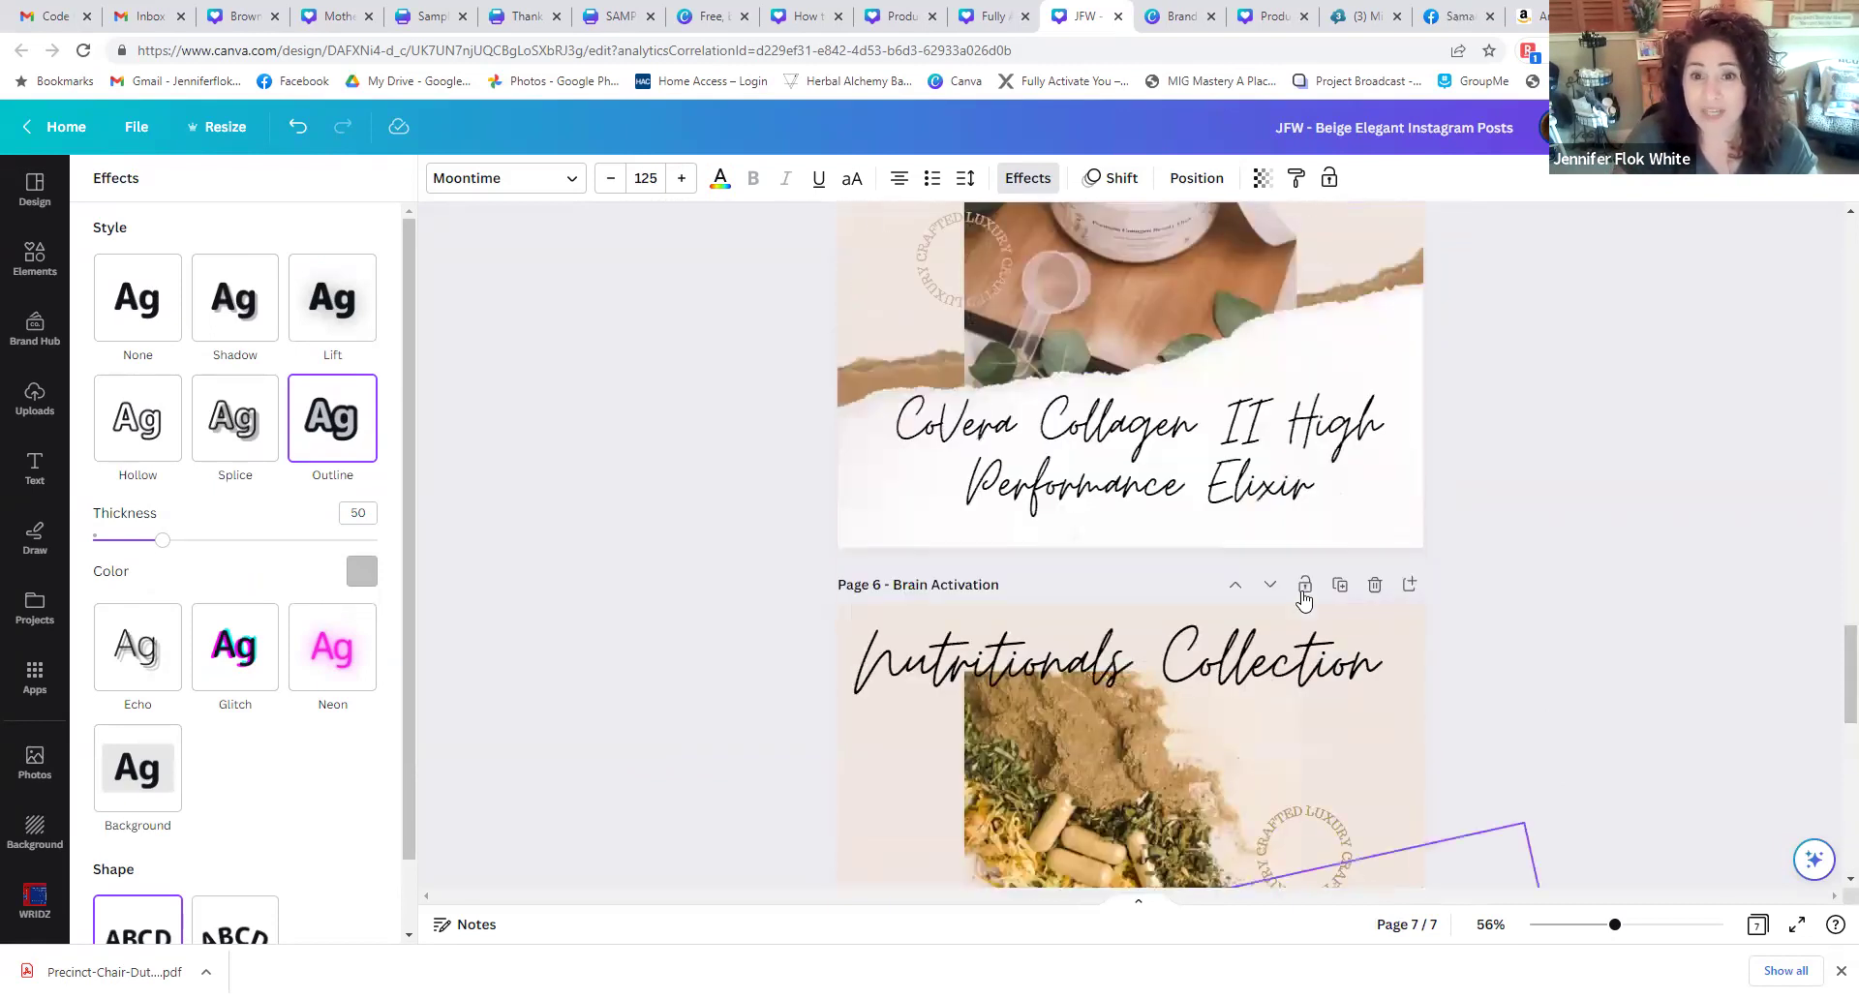
- Switch to the open Facebook cover design, return to the home page, and open the purple business card from the recent designs
left_click(1181, 13)
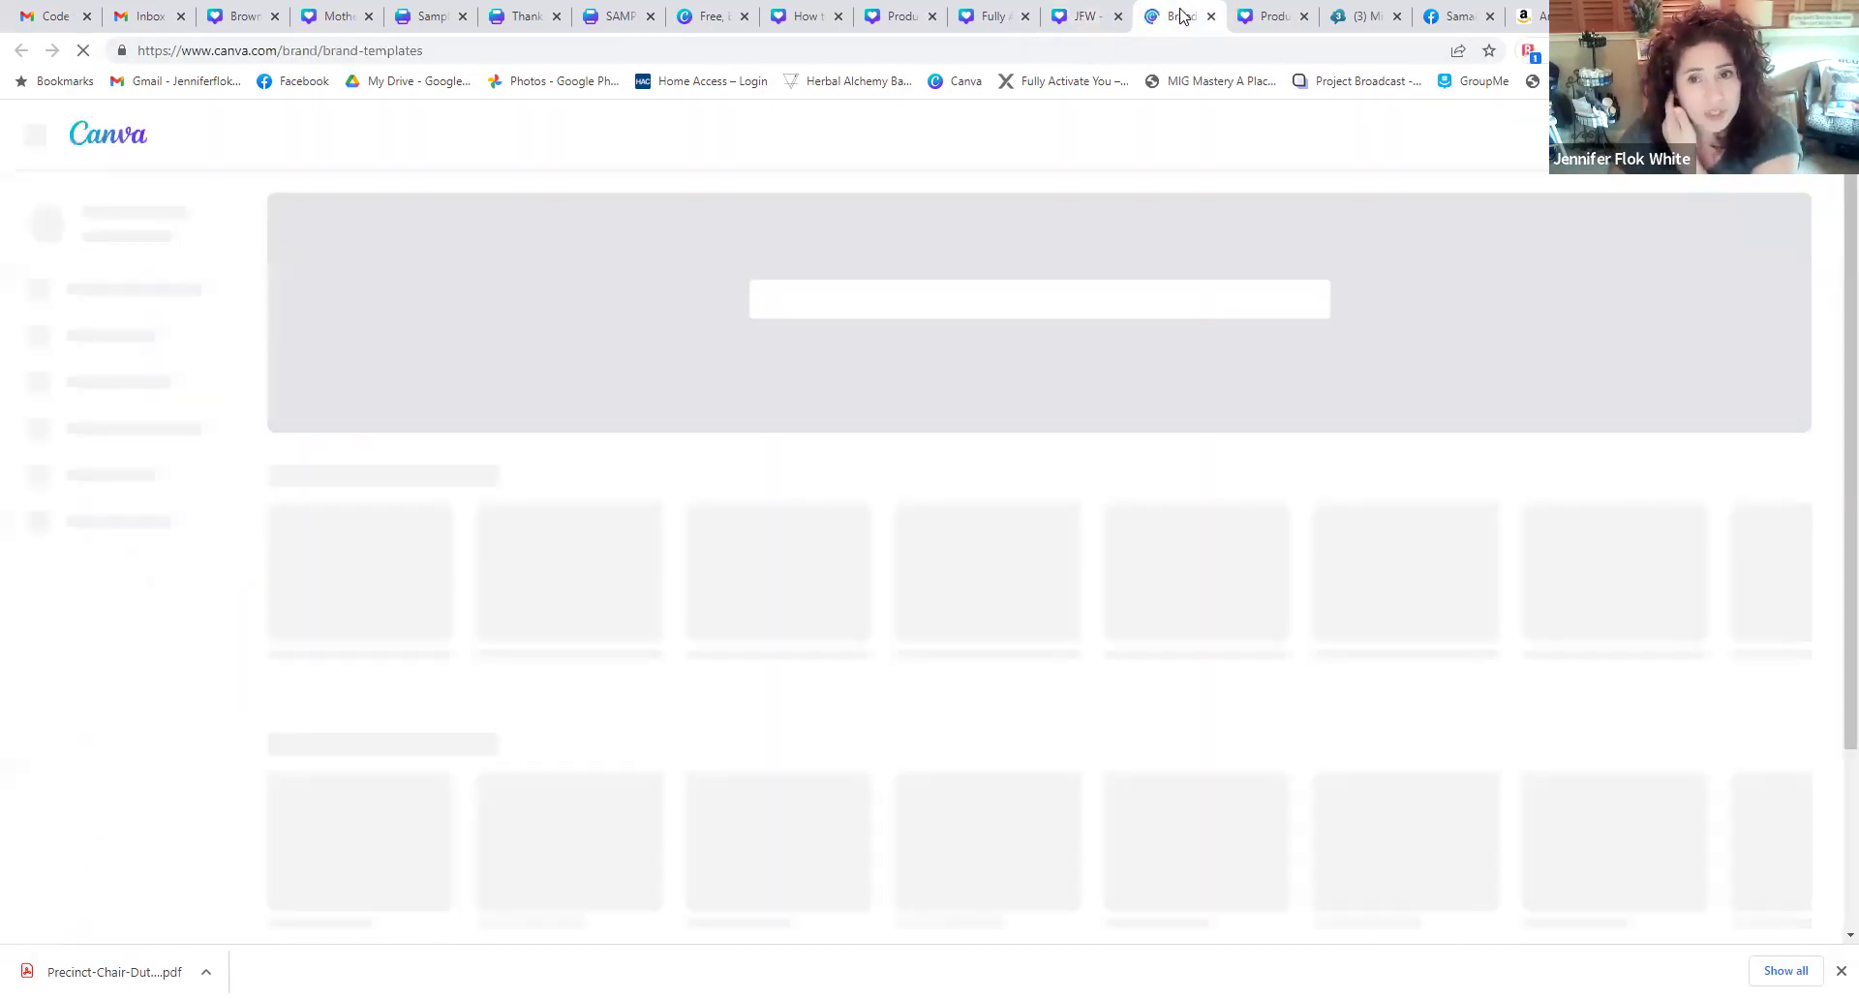
left_click(1275, 12)
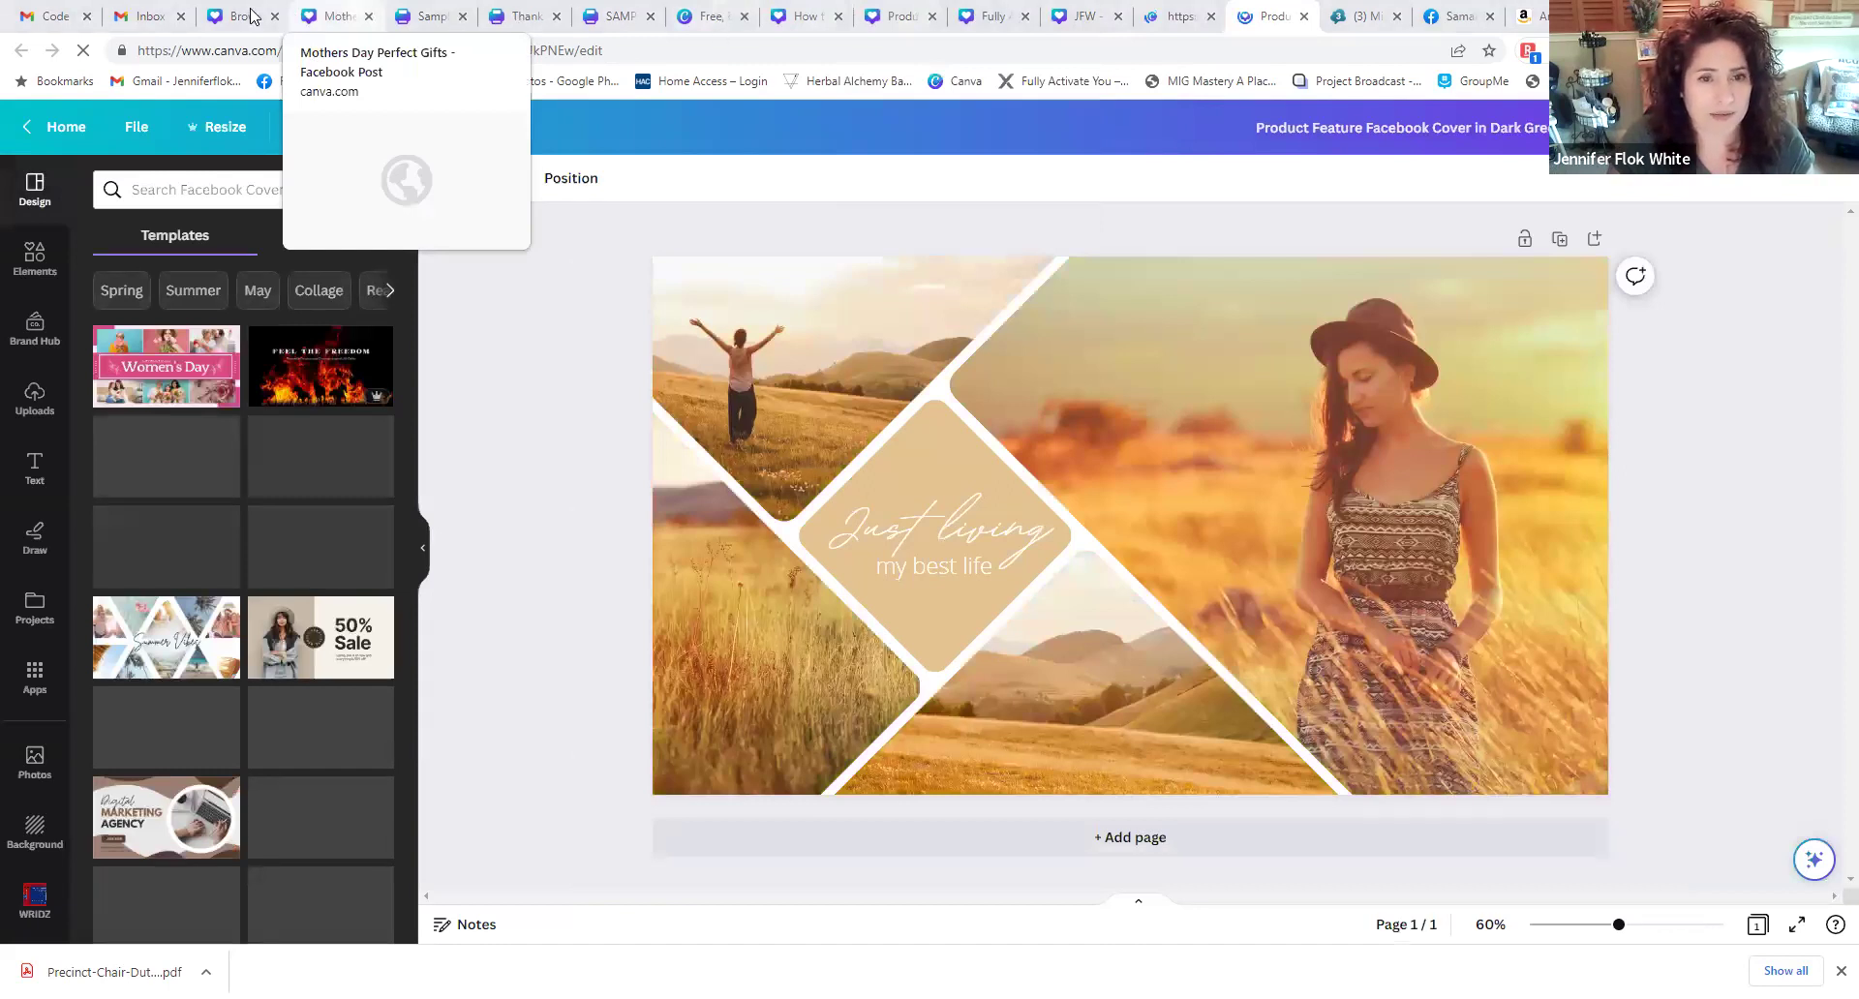
left_click(46, 134)
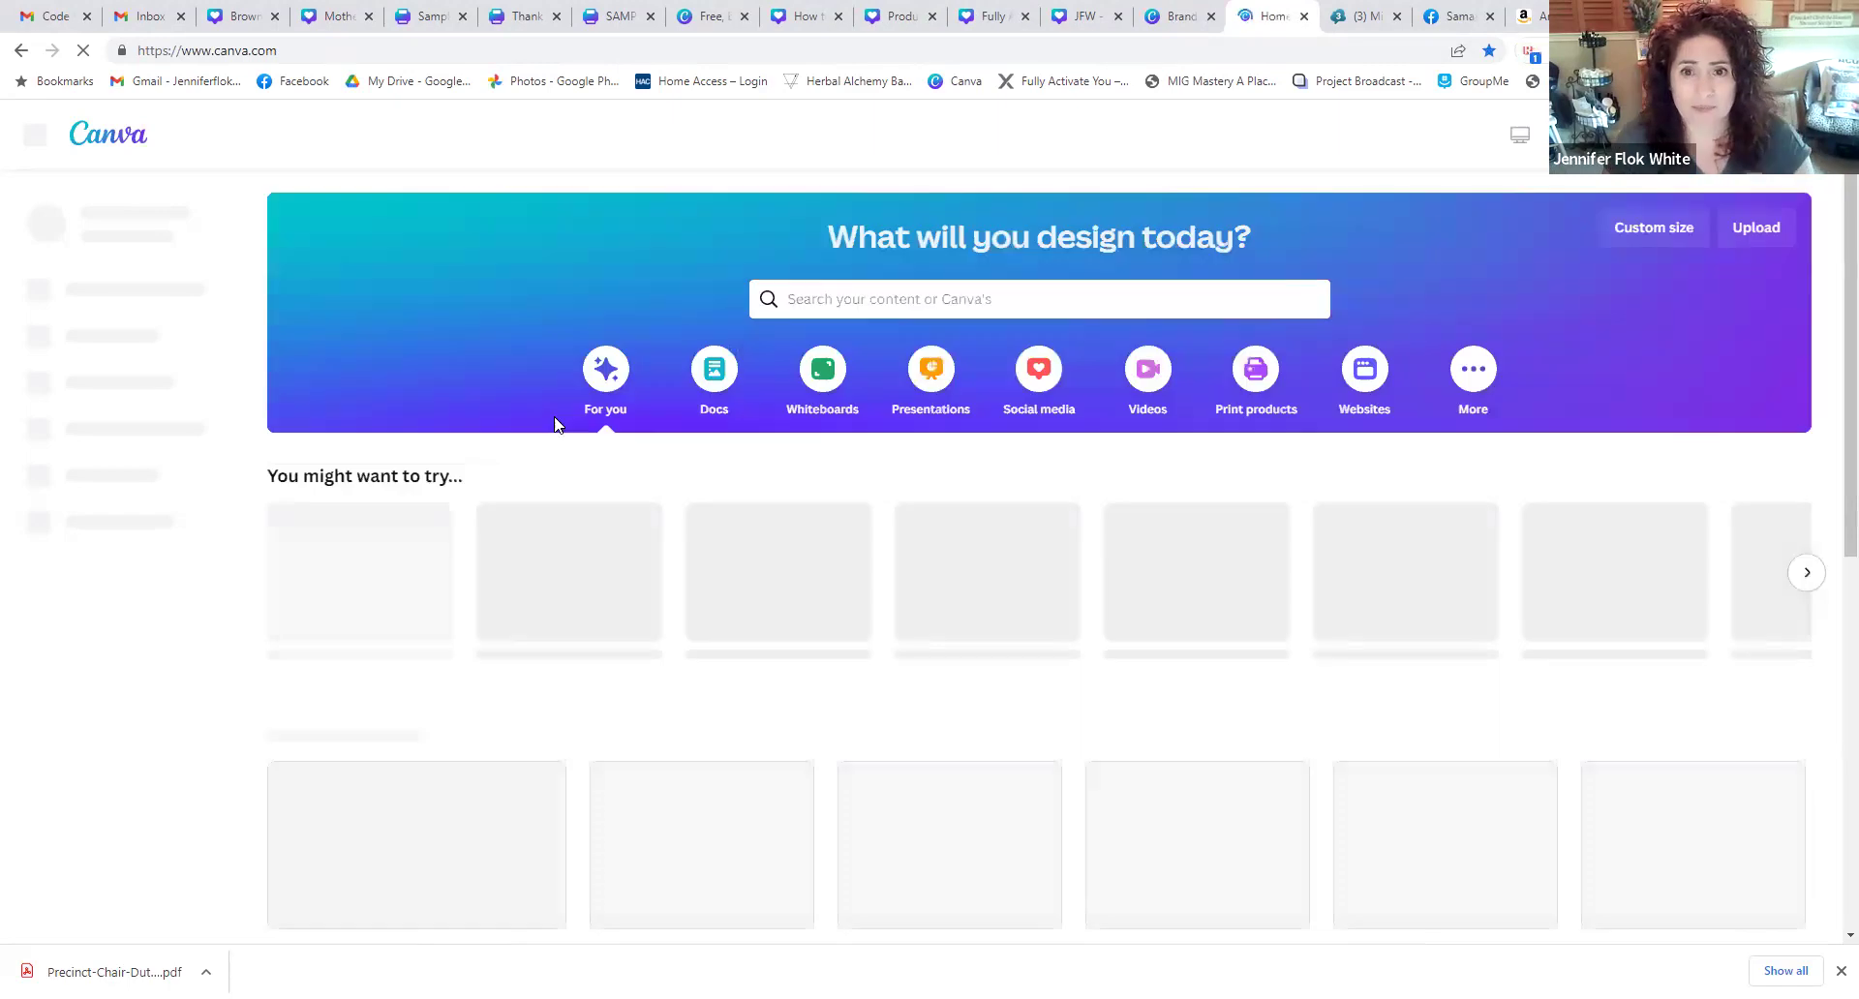
scroll(1094, 462, "down", 5)
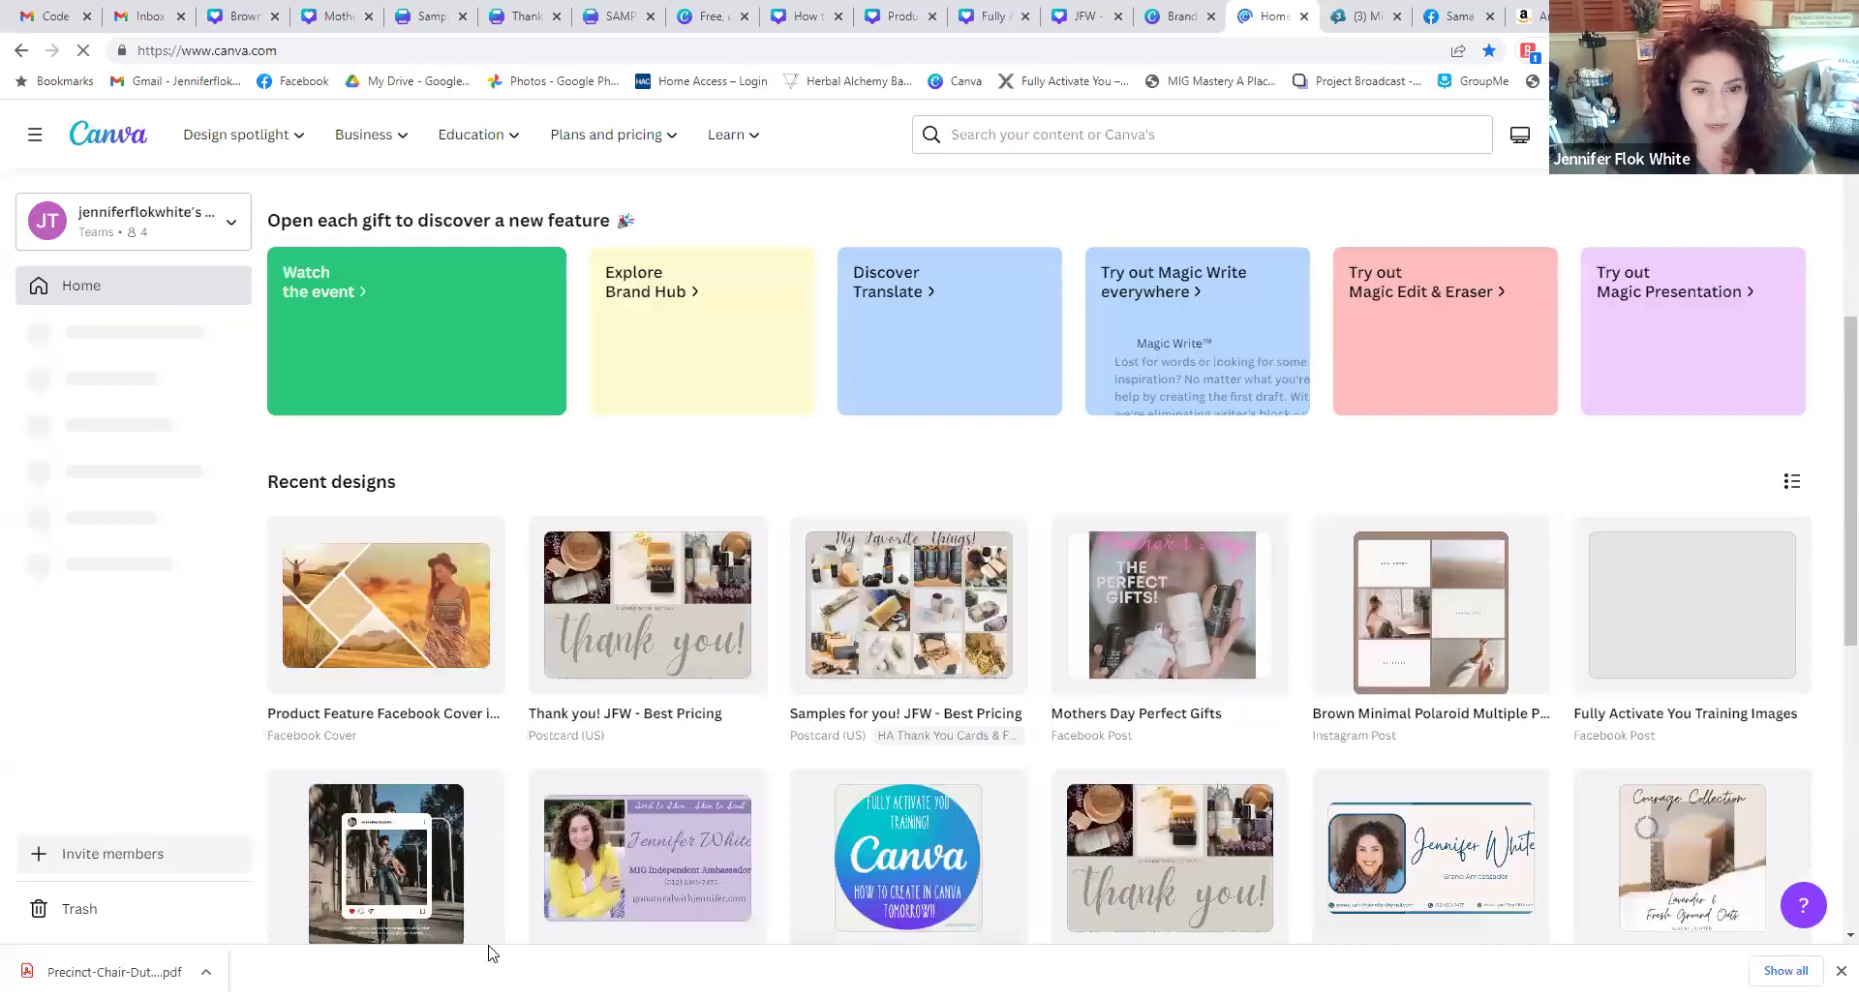
left_click(623, 863)
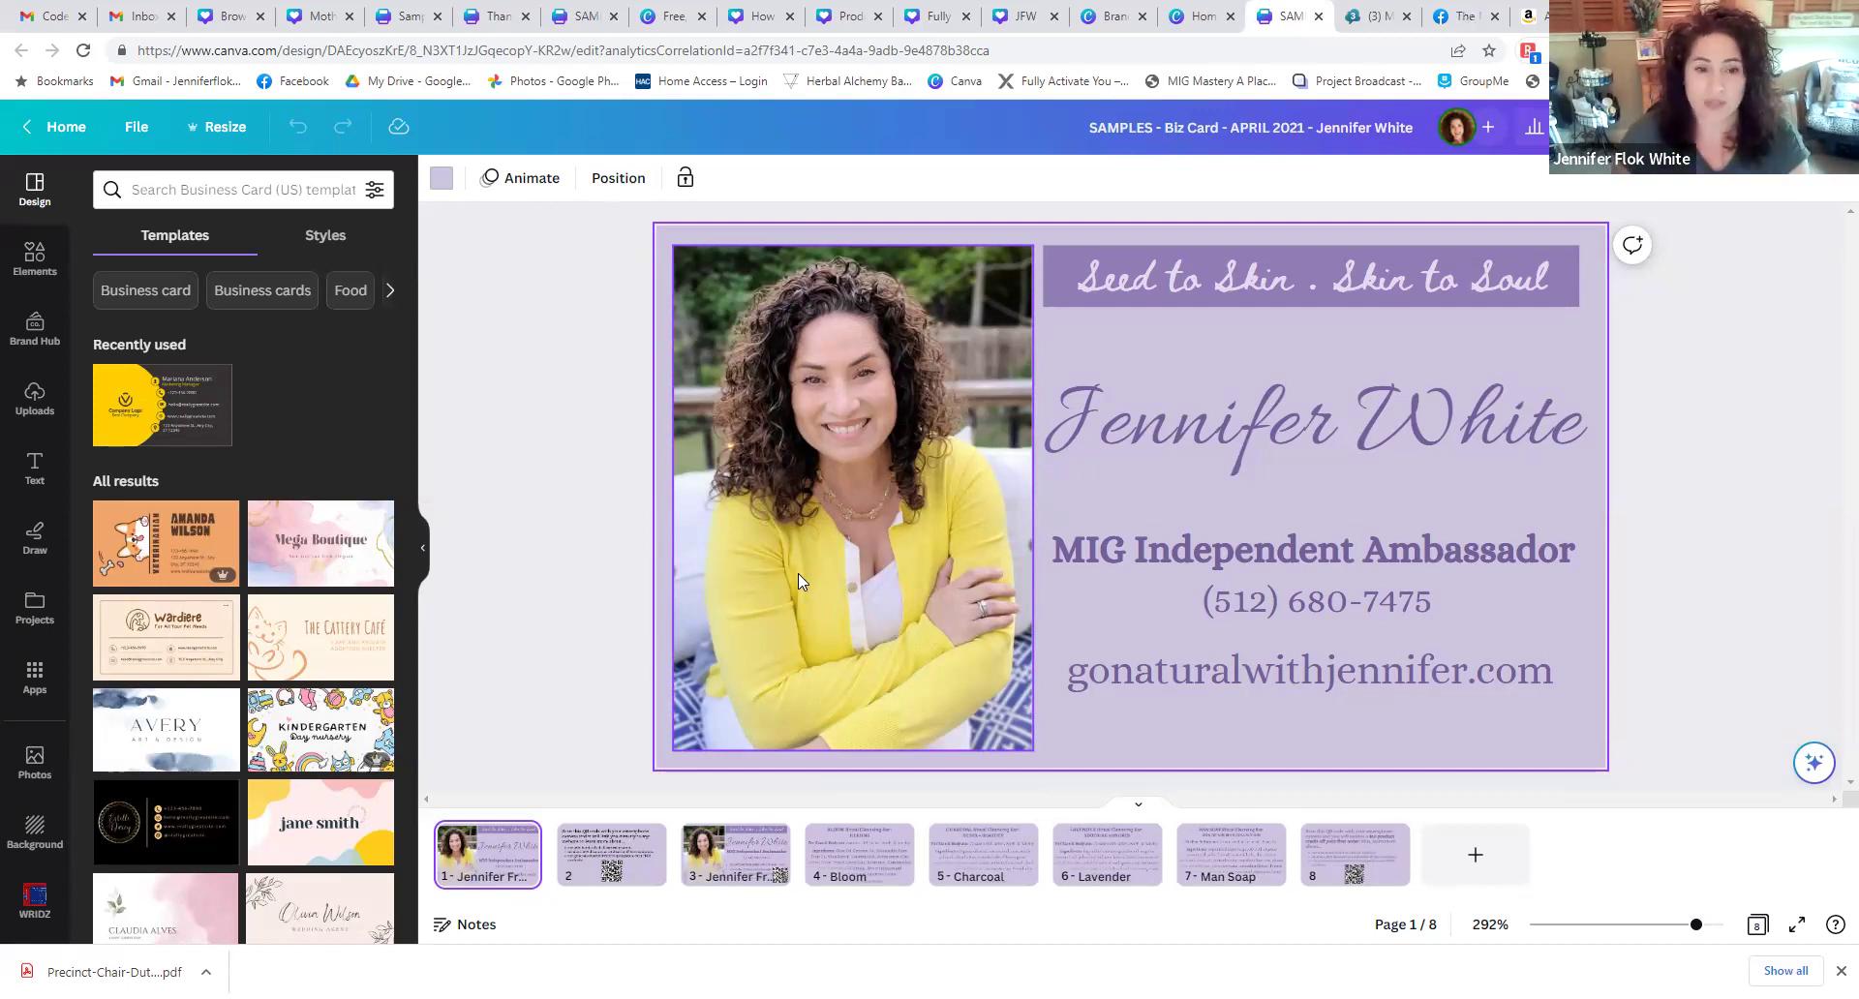
- Examine the business card's QR code page, the contact card on page 3 and the soap ingredient pages 4 to 7, ending on page 3
left_click(636, 856)
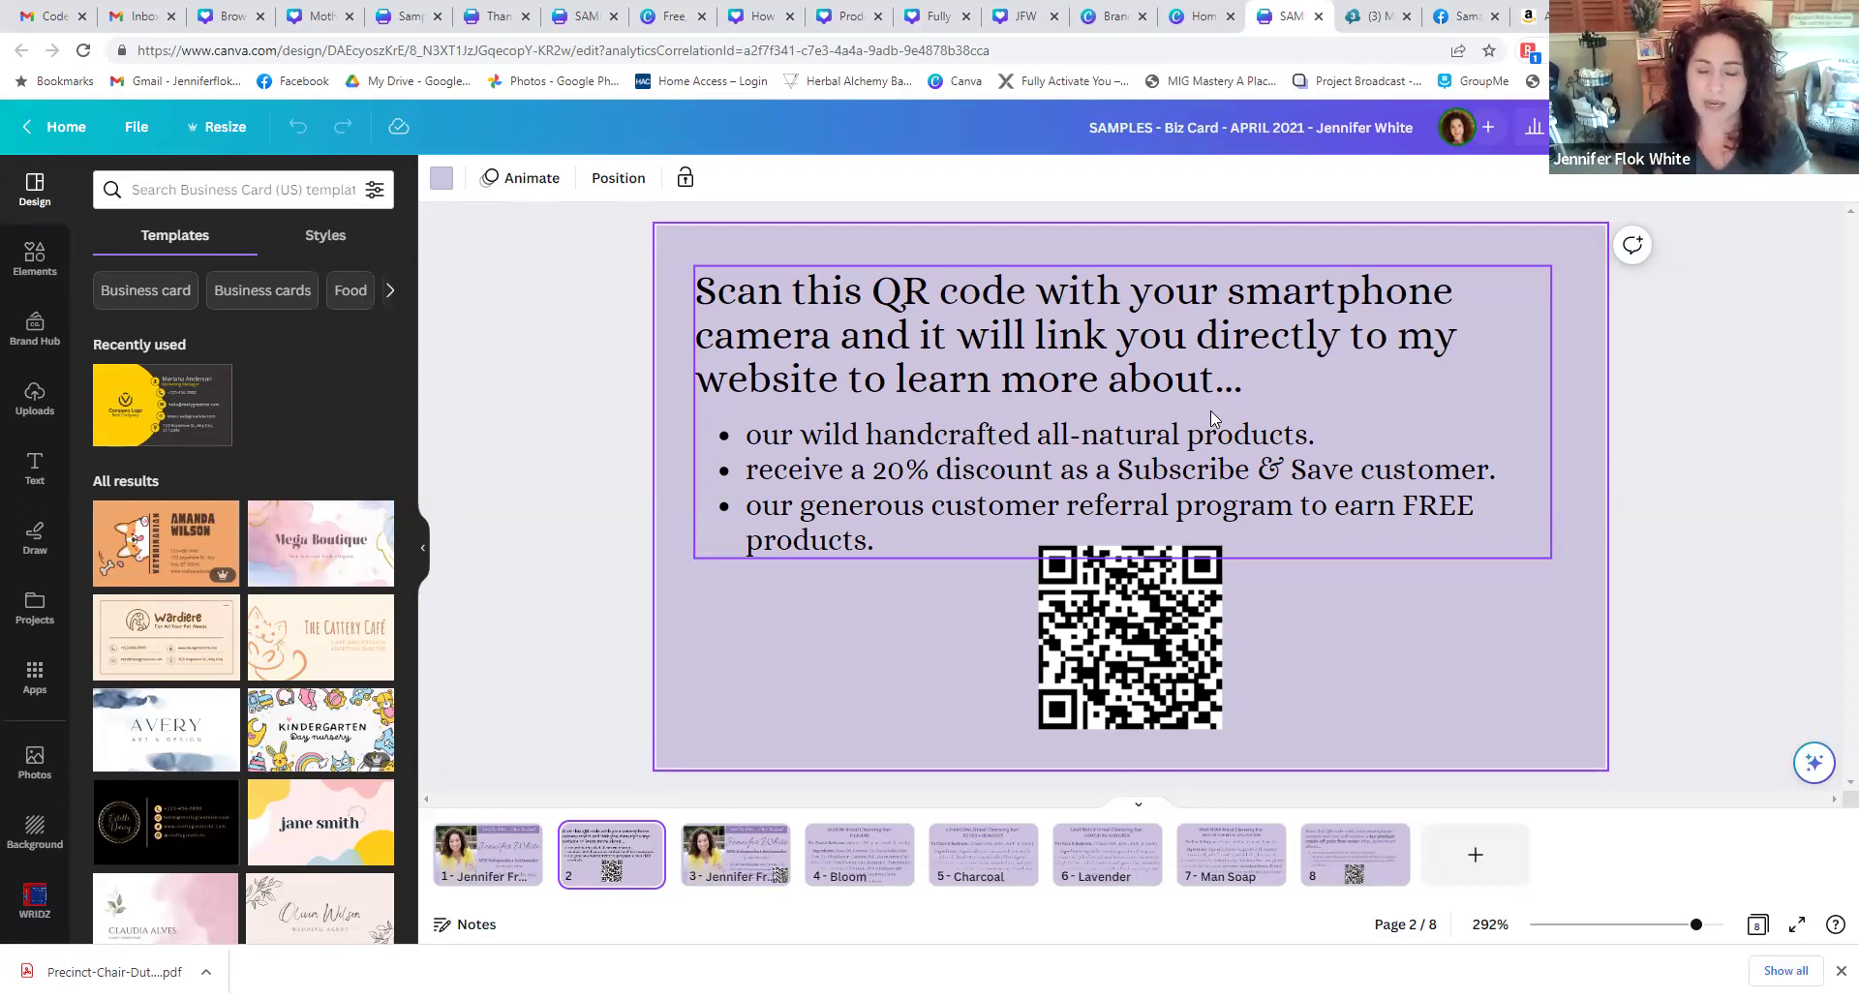
left_click(897, 576)
left_click(748, 861)
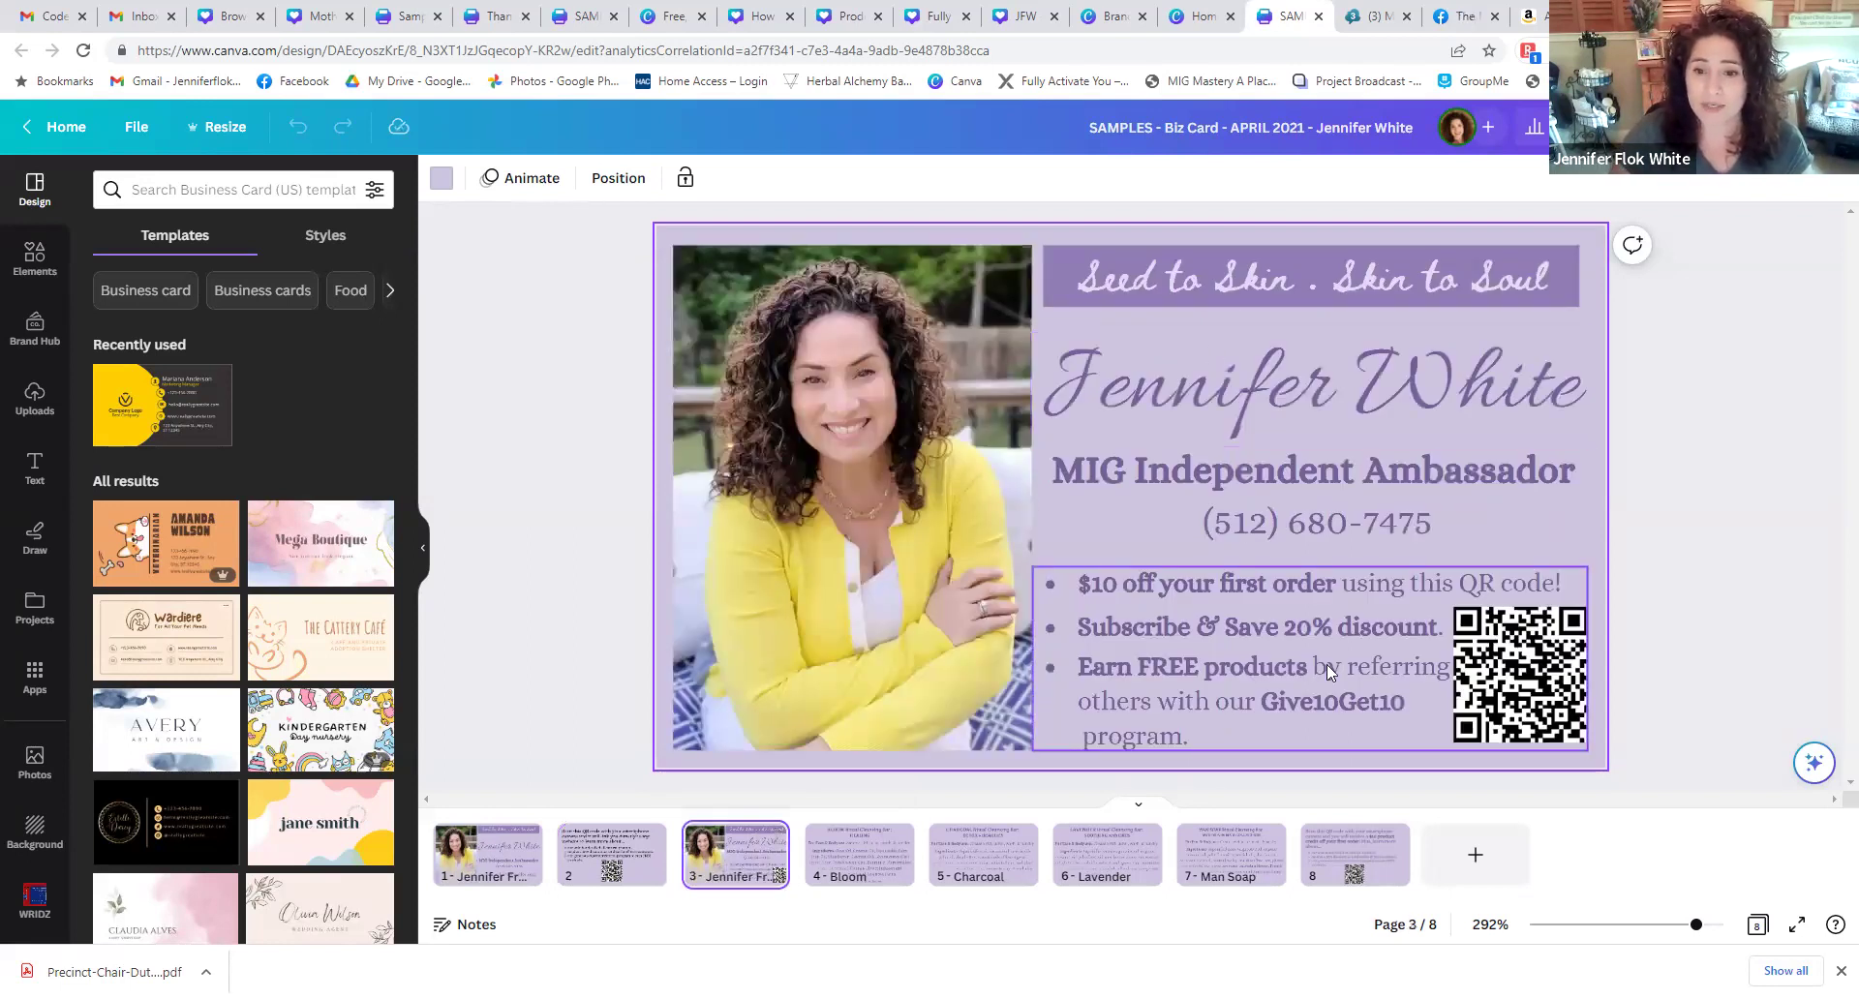
left_click(854, 852)
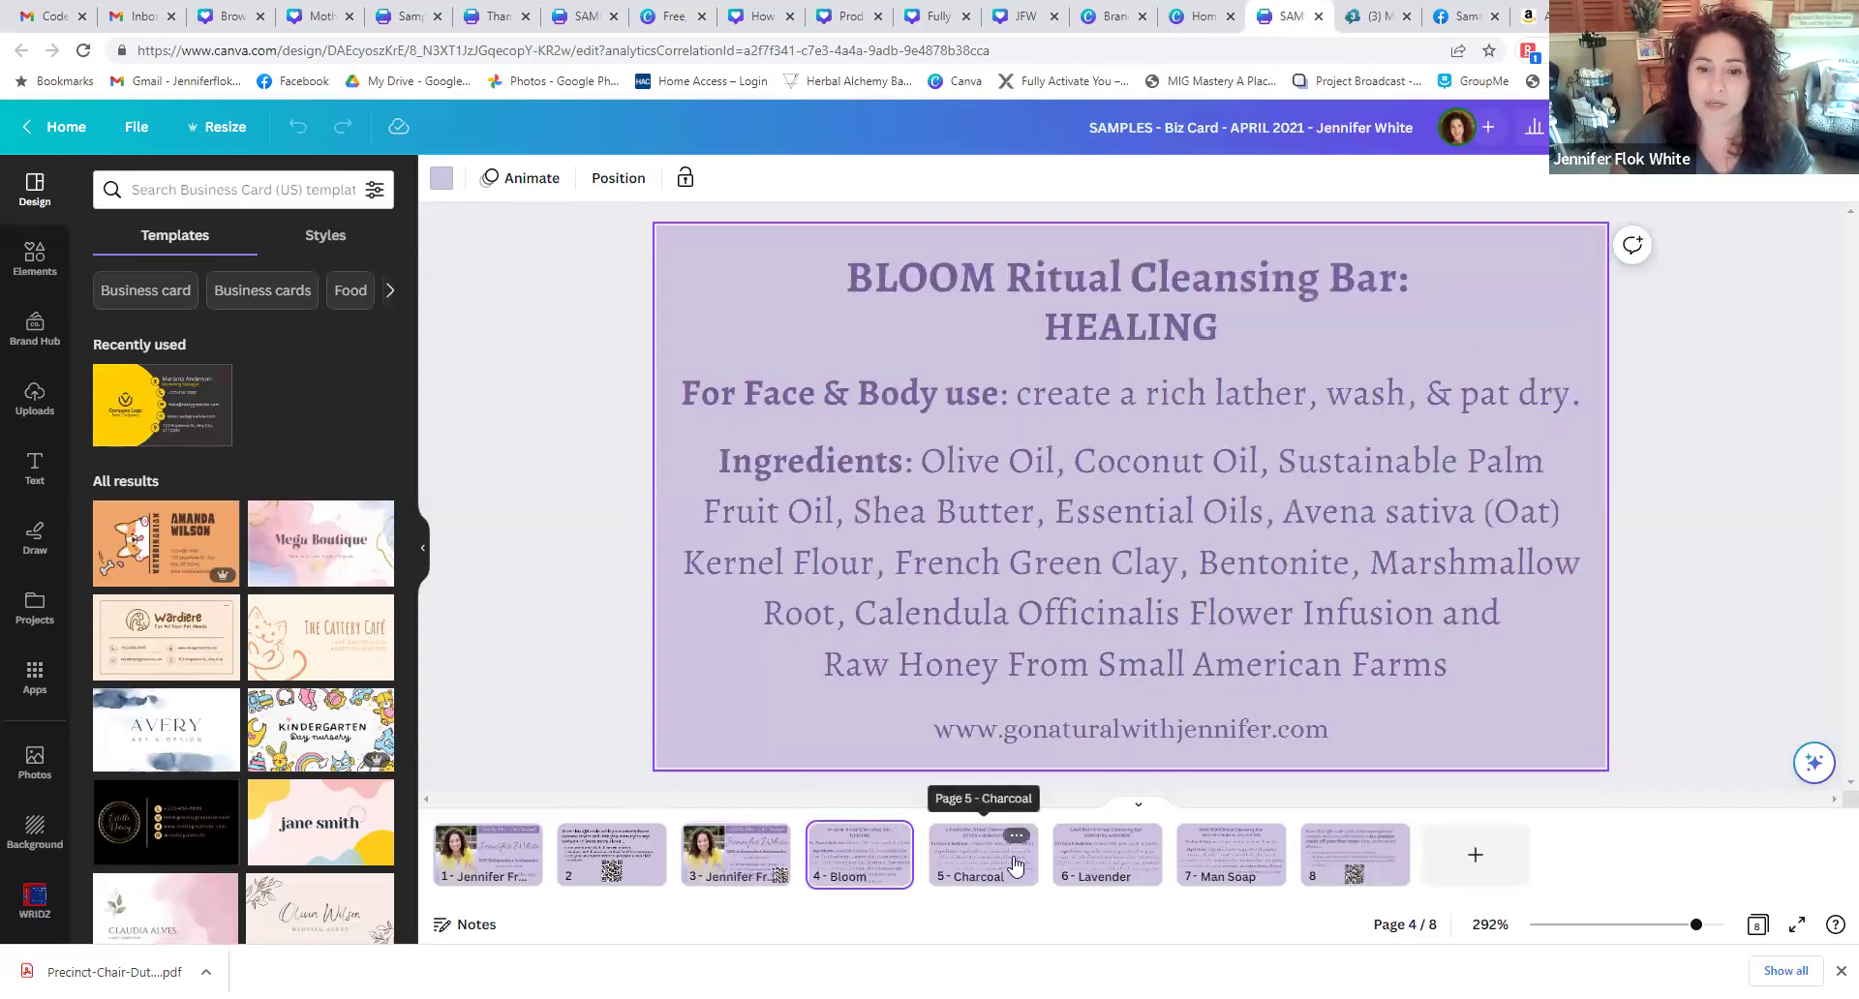
left_click(995, 865)
left_click(1078, 864)
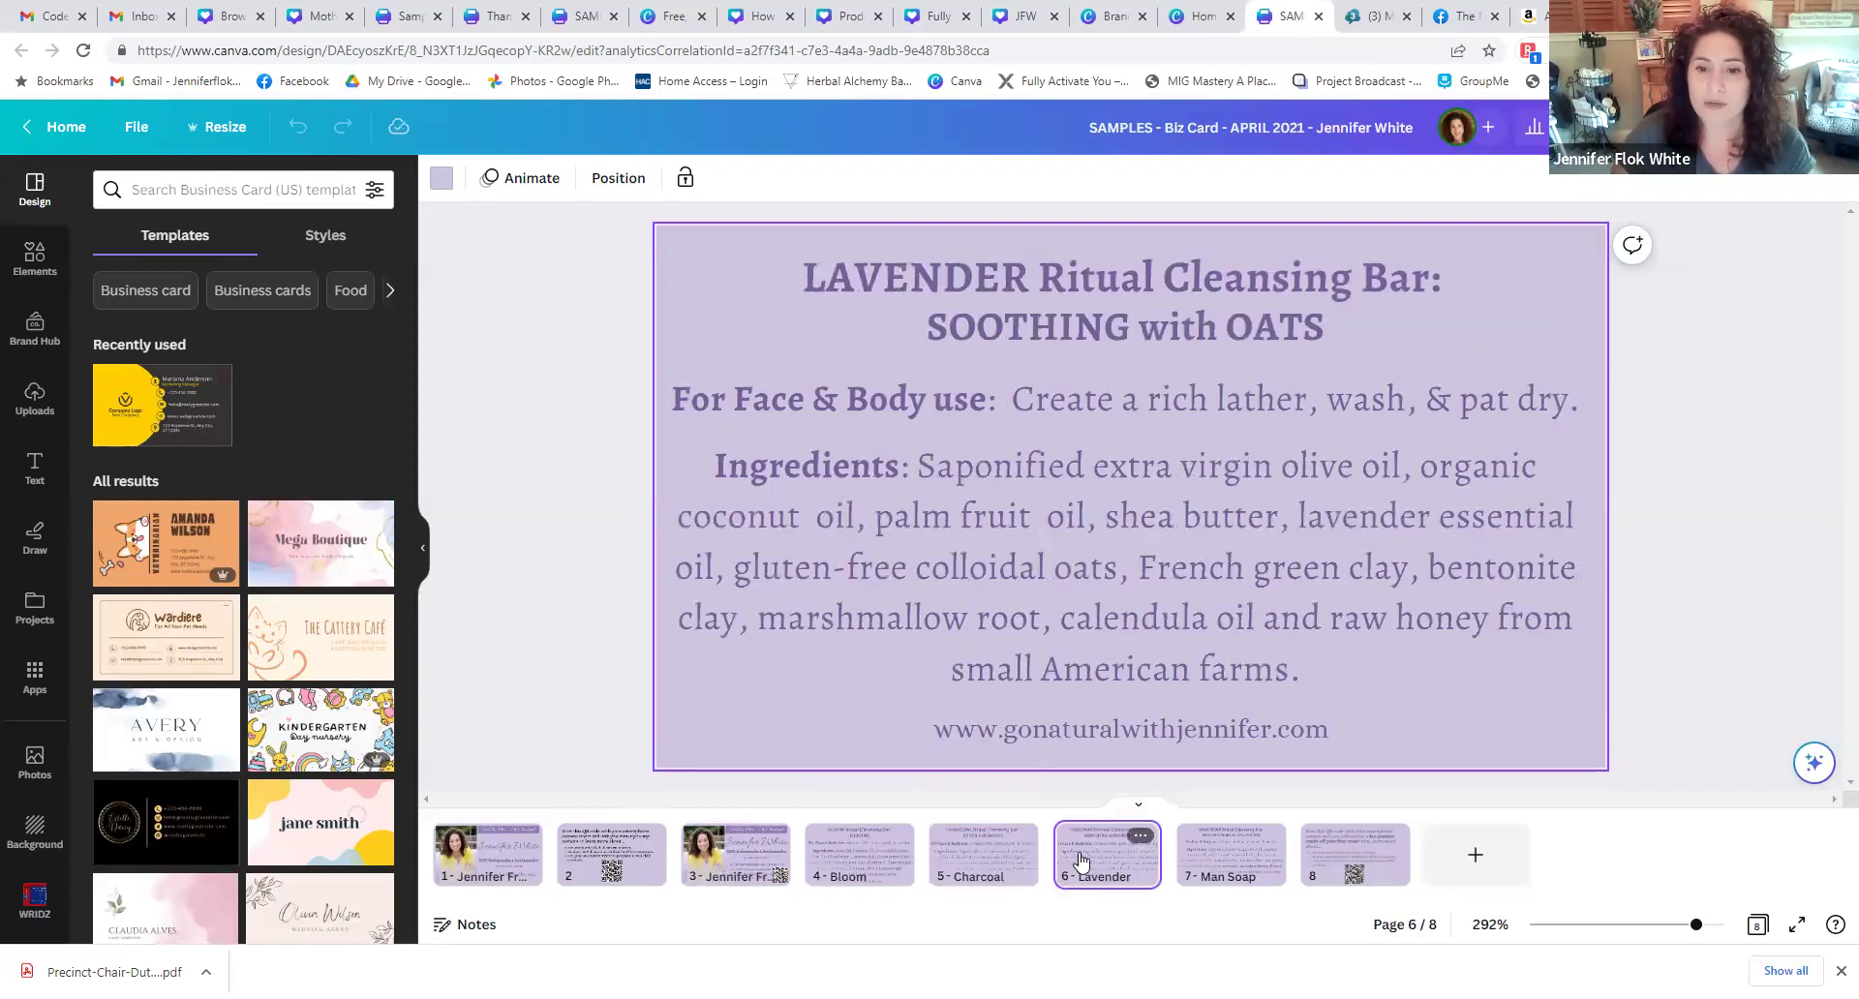
left_click(1194, 863)
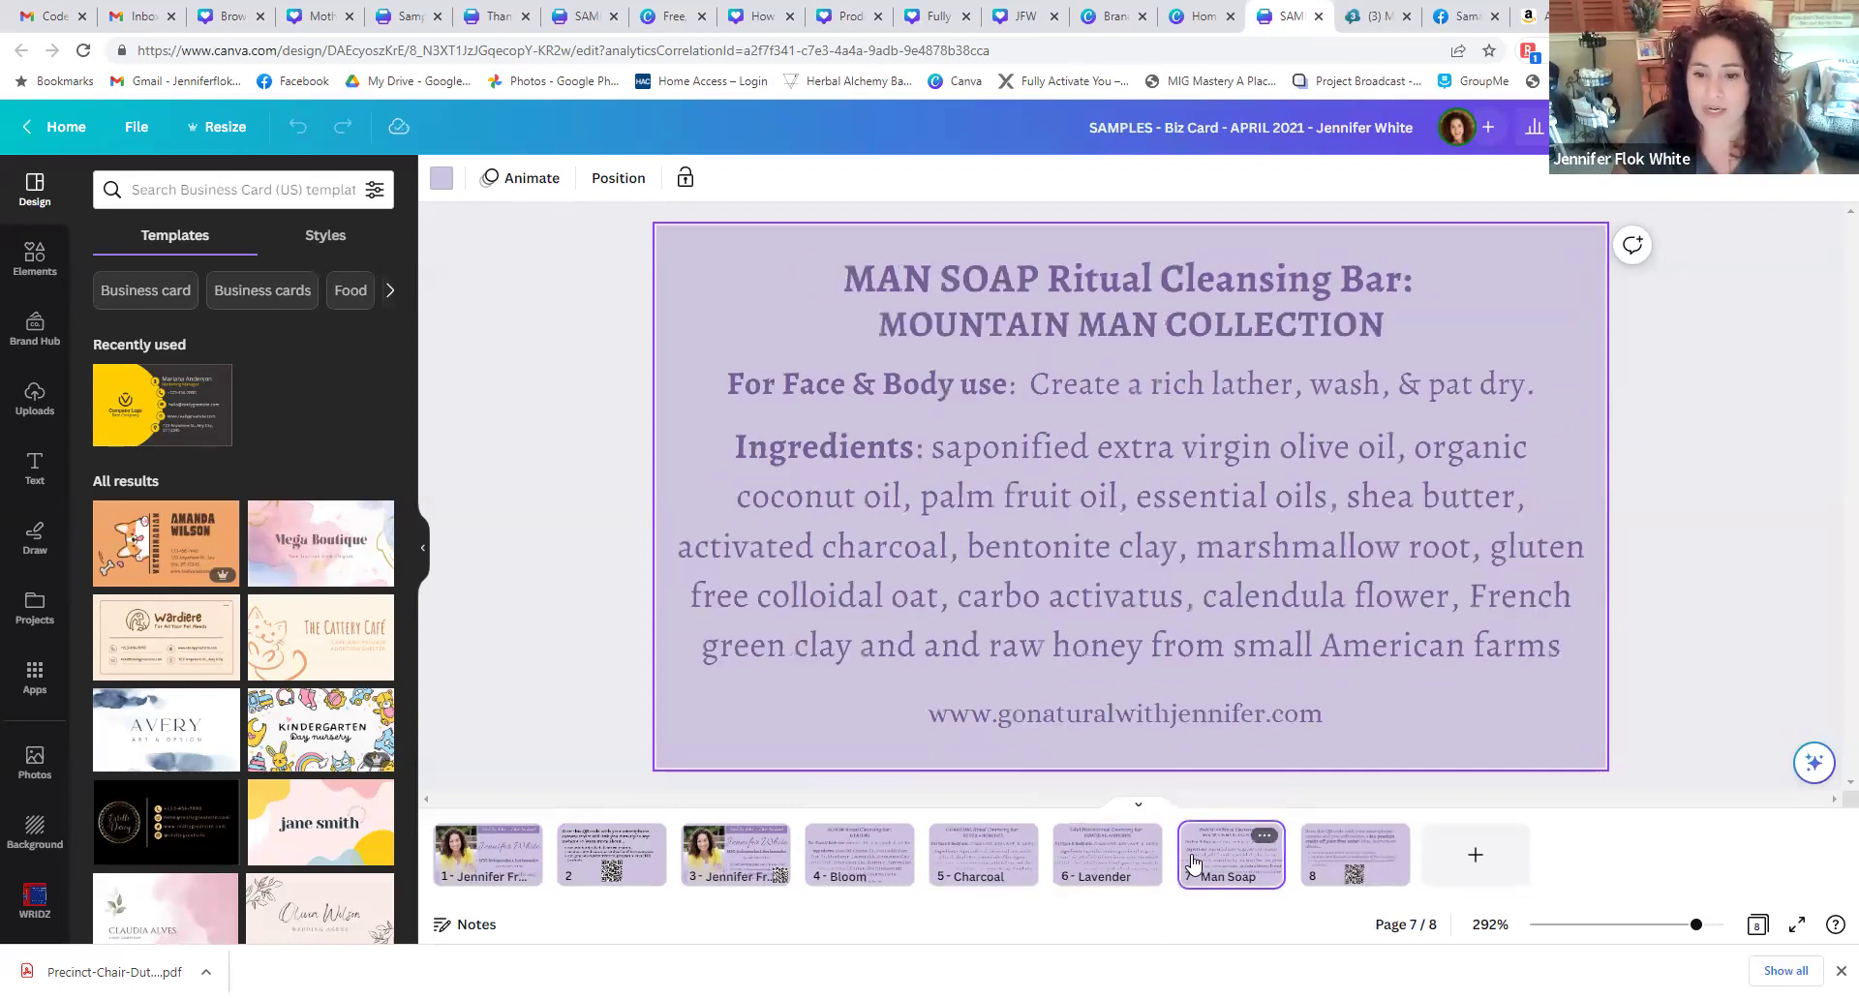
left_click(863, 860)
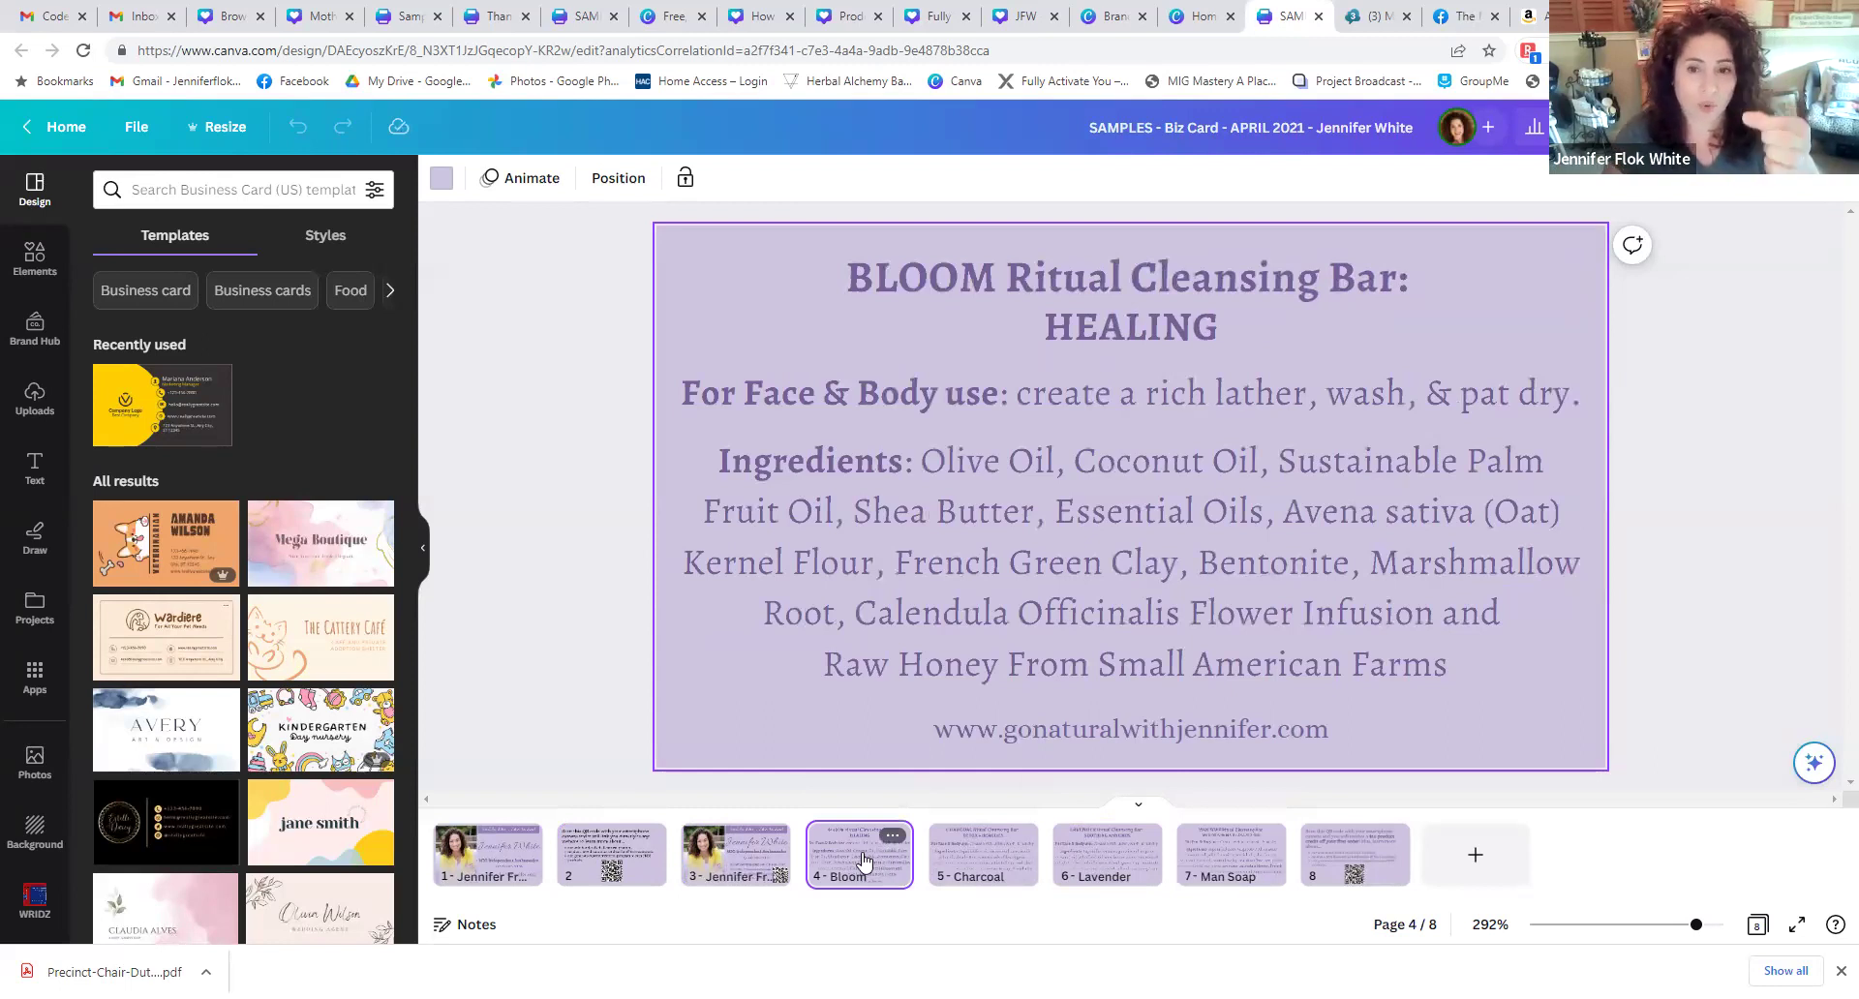
left_click(747, 857)
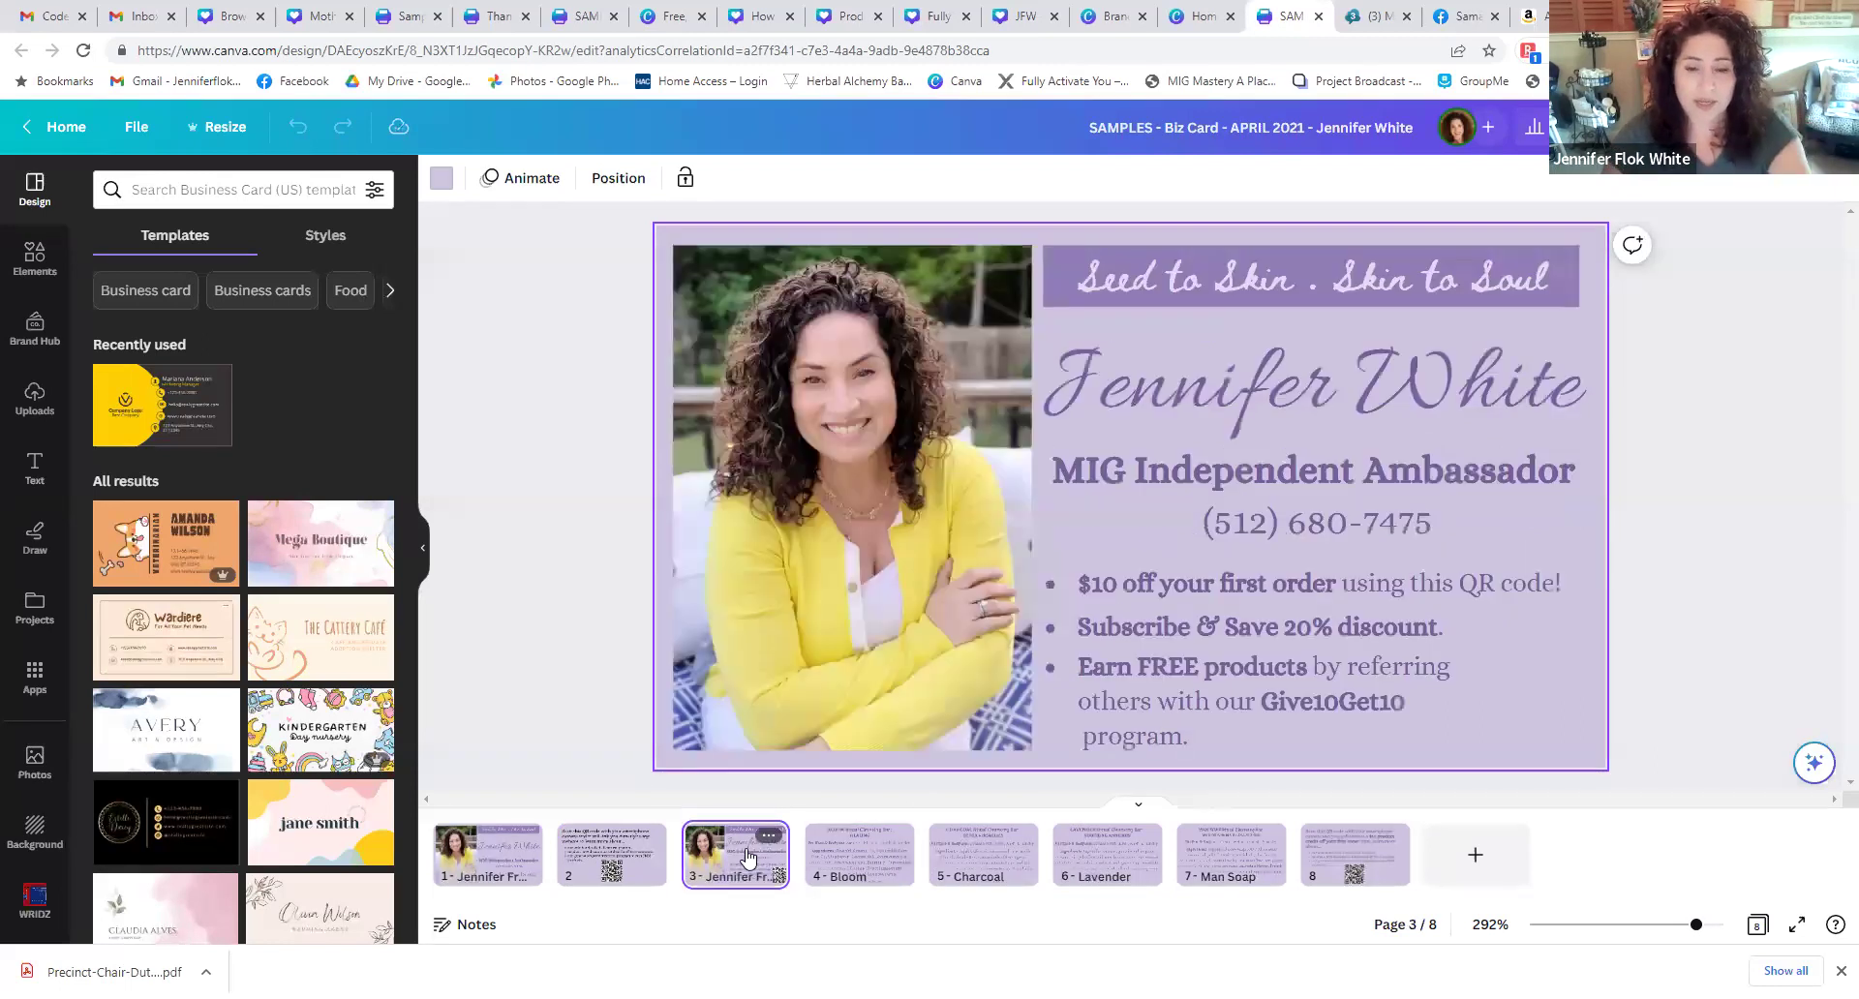